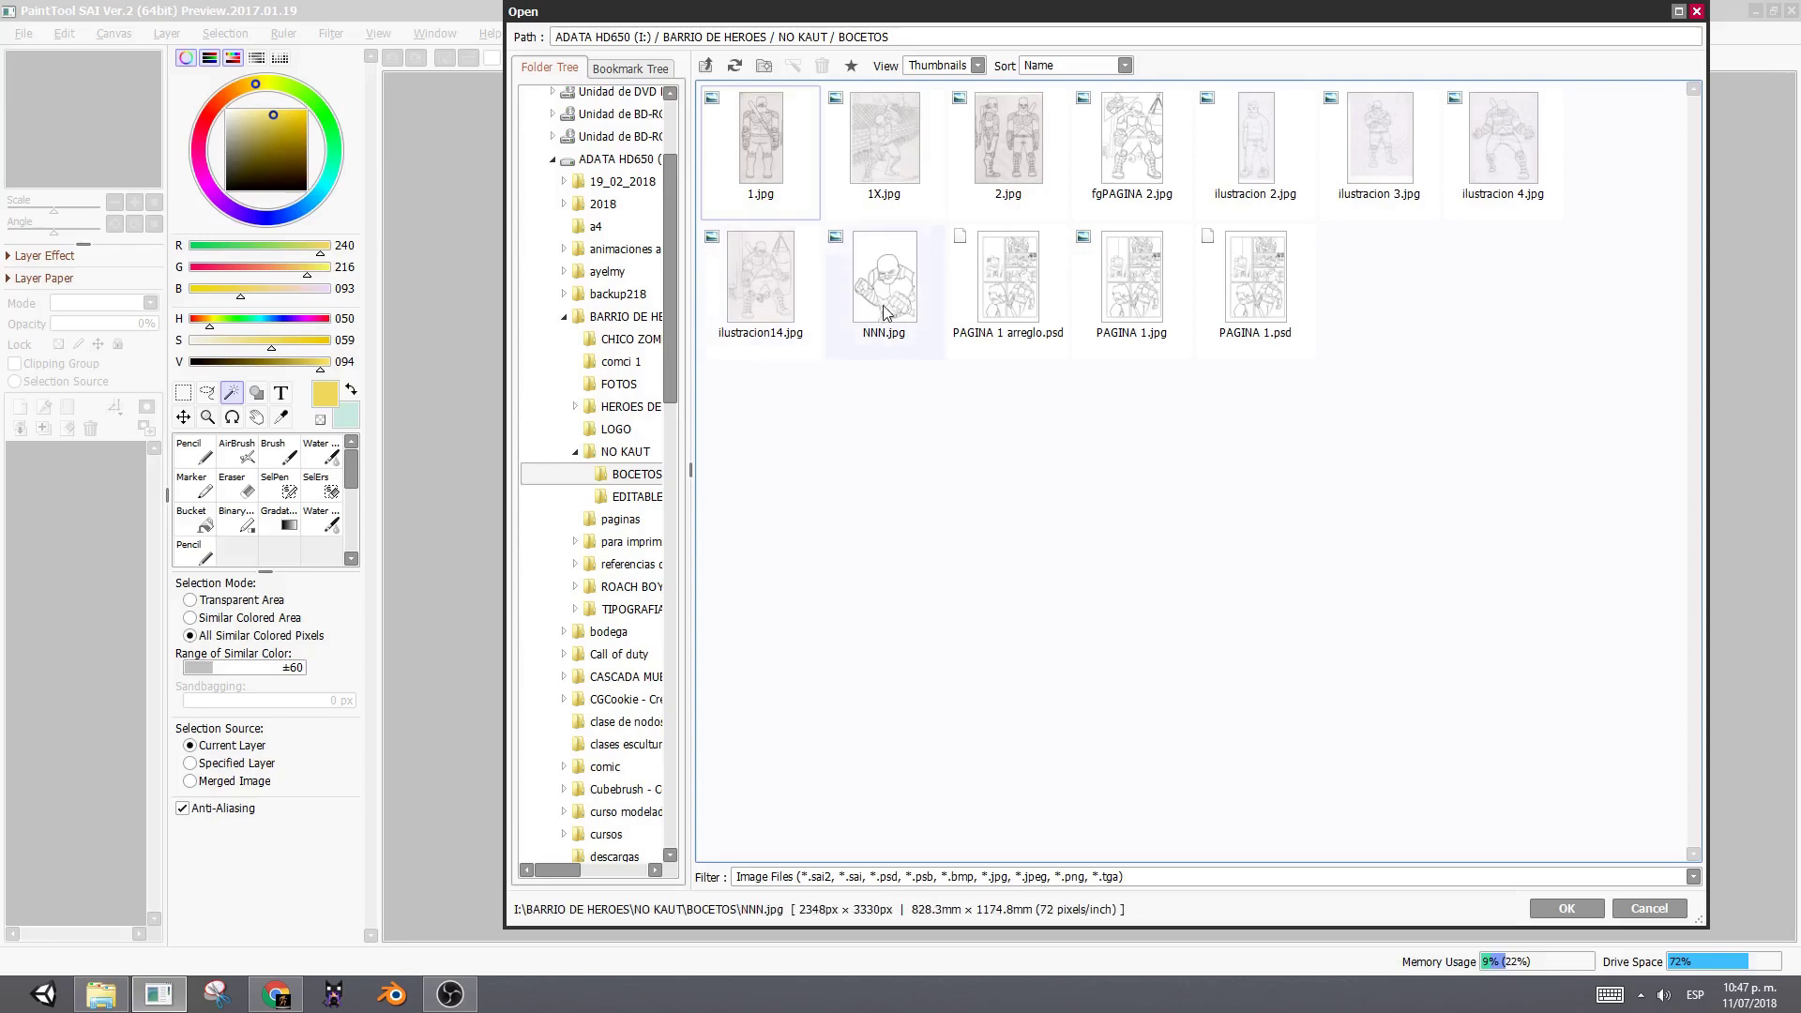
- Open the sketch ilustracion 2.jpg from the BOCETOS folder and inspect the face close up
{"action": "double_click", "coordinate": [1266, 154]}
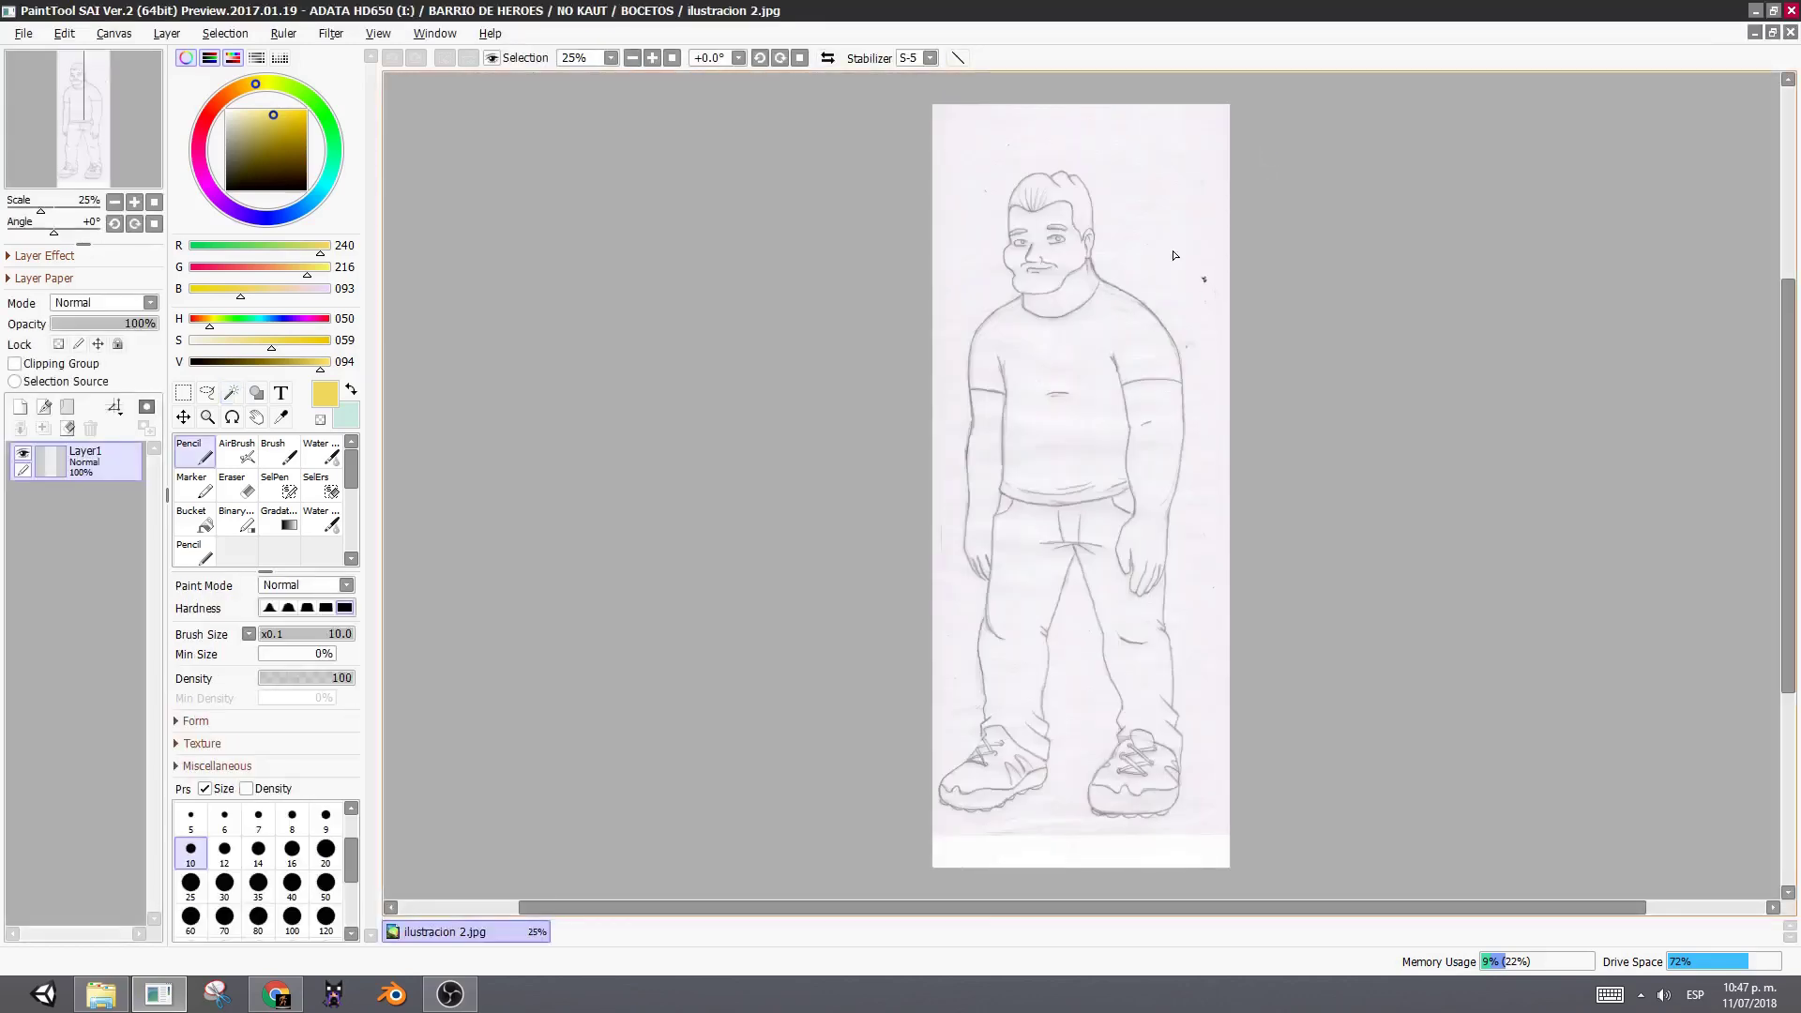
{"action": "scroll", "coordinate": [997, 177], "scroll_direction": "up", "scroll_amount": 8}
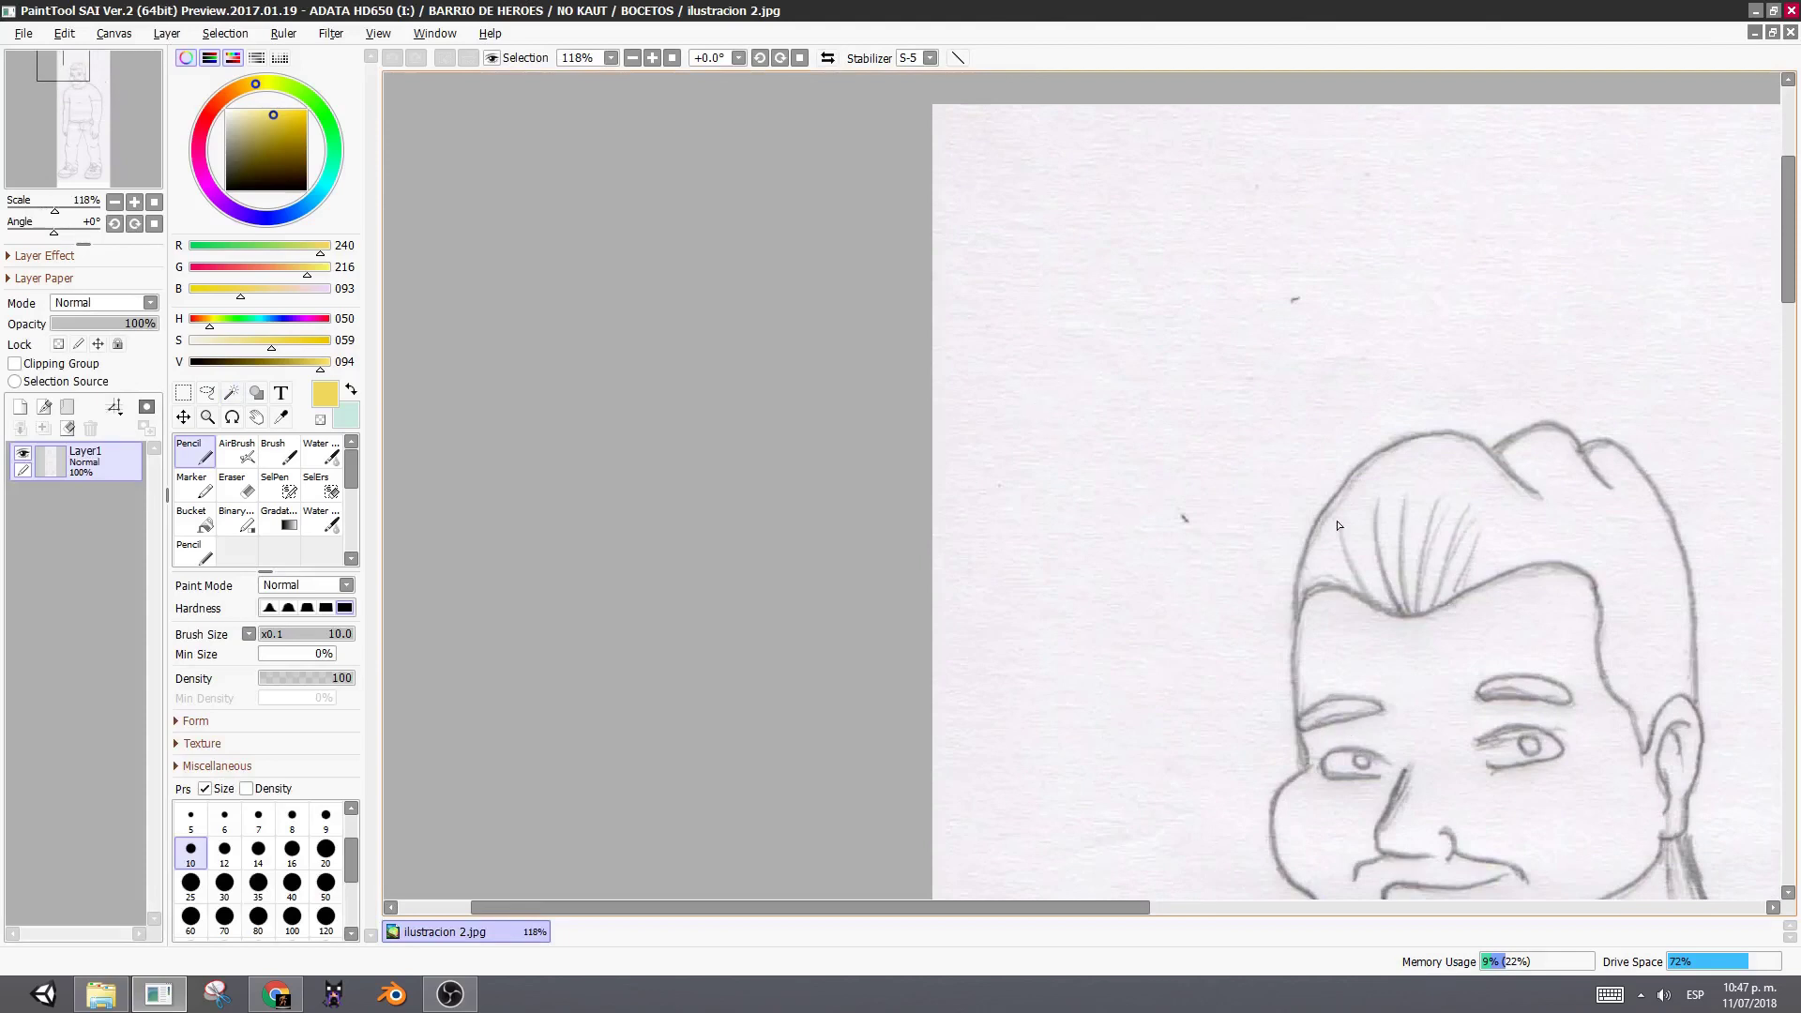
{"action": "scroll", "coordinate": [1338, 526], "scroll_direction": "down", "scroll_amount": 6}
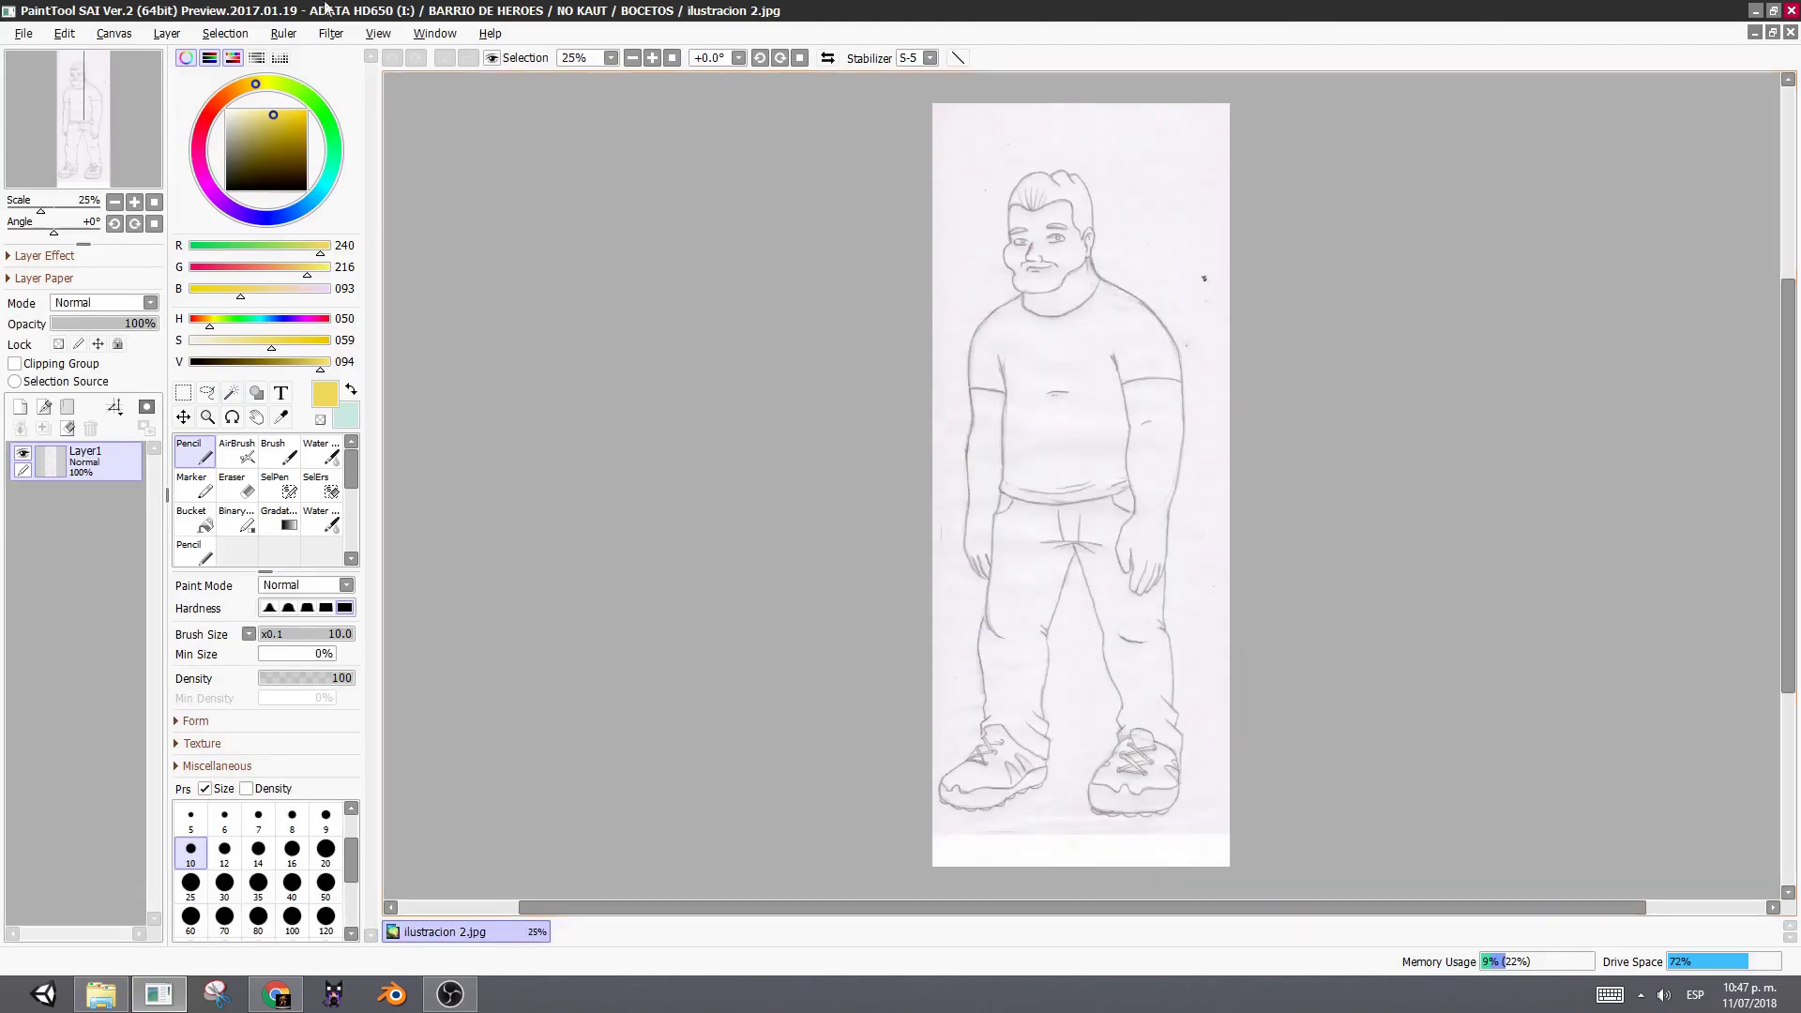
- Try a canvas printing resolution of 300 pixels/inch with horizontal and vertical pixels fixed, and undo the change
{"action": "left_click", "coordinate": [120, 34]}
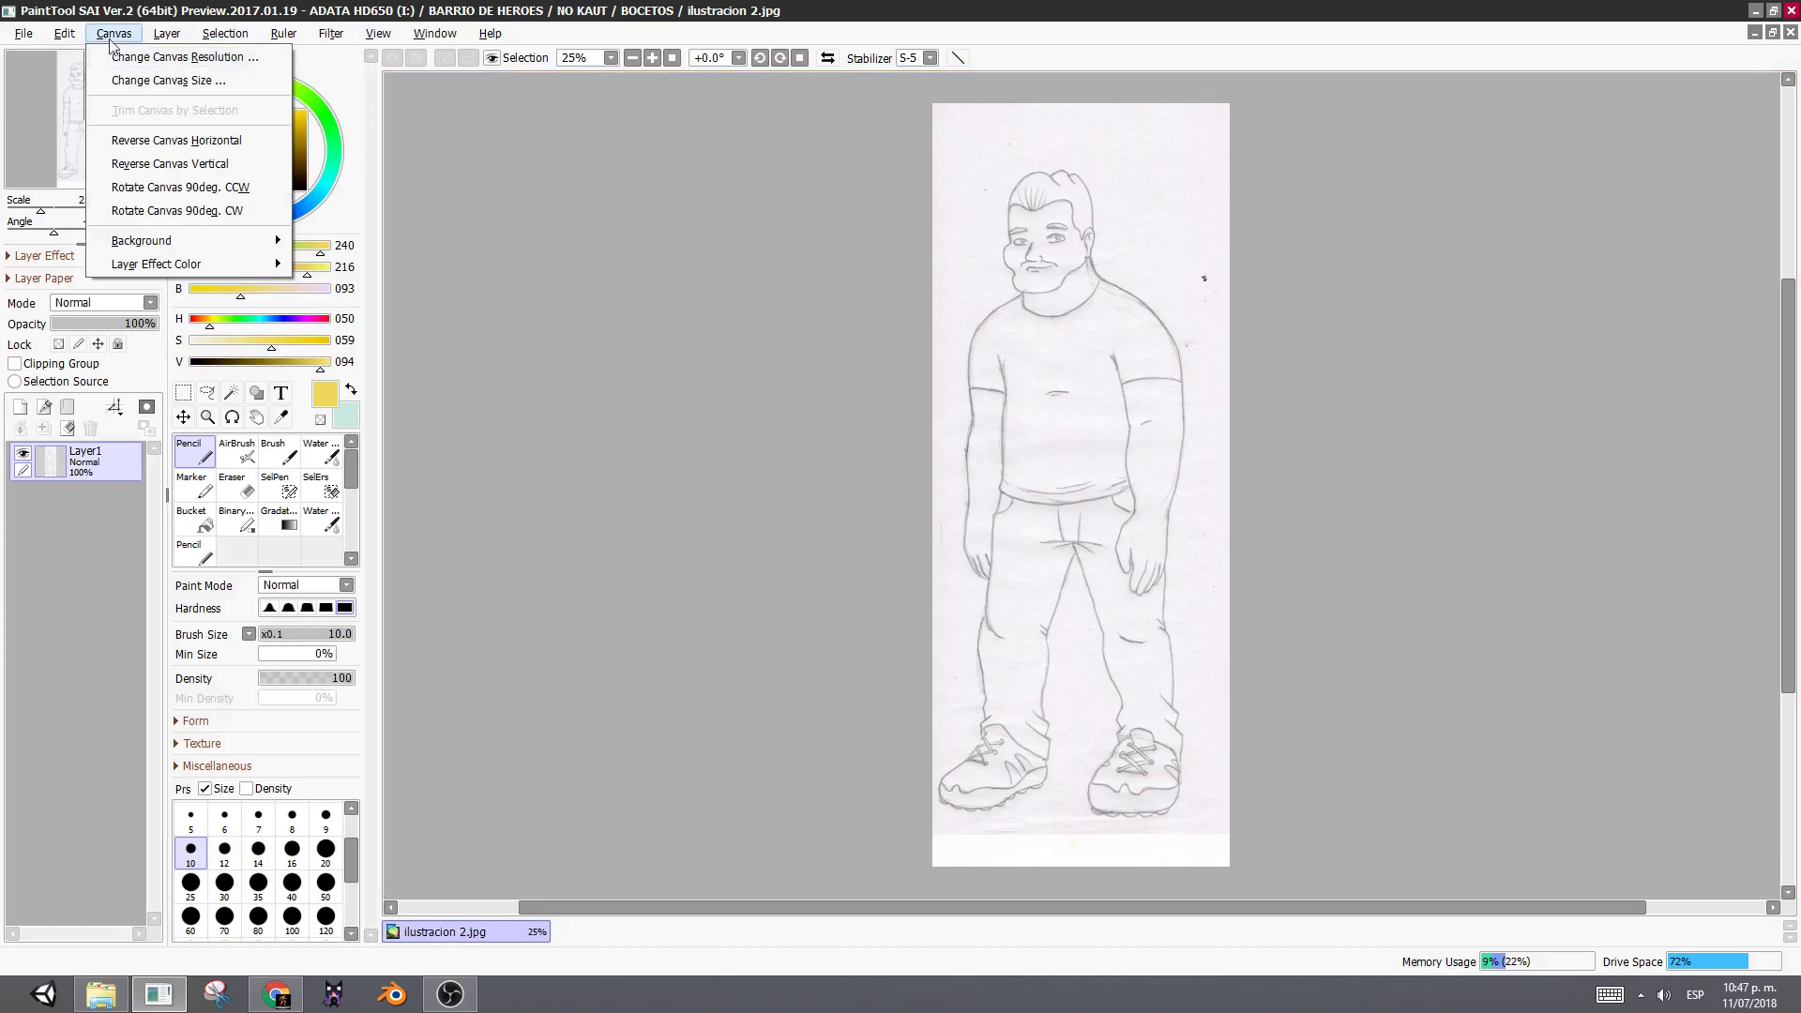
{"action": "left_click", "coordinate": [204, 58]}
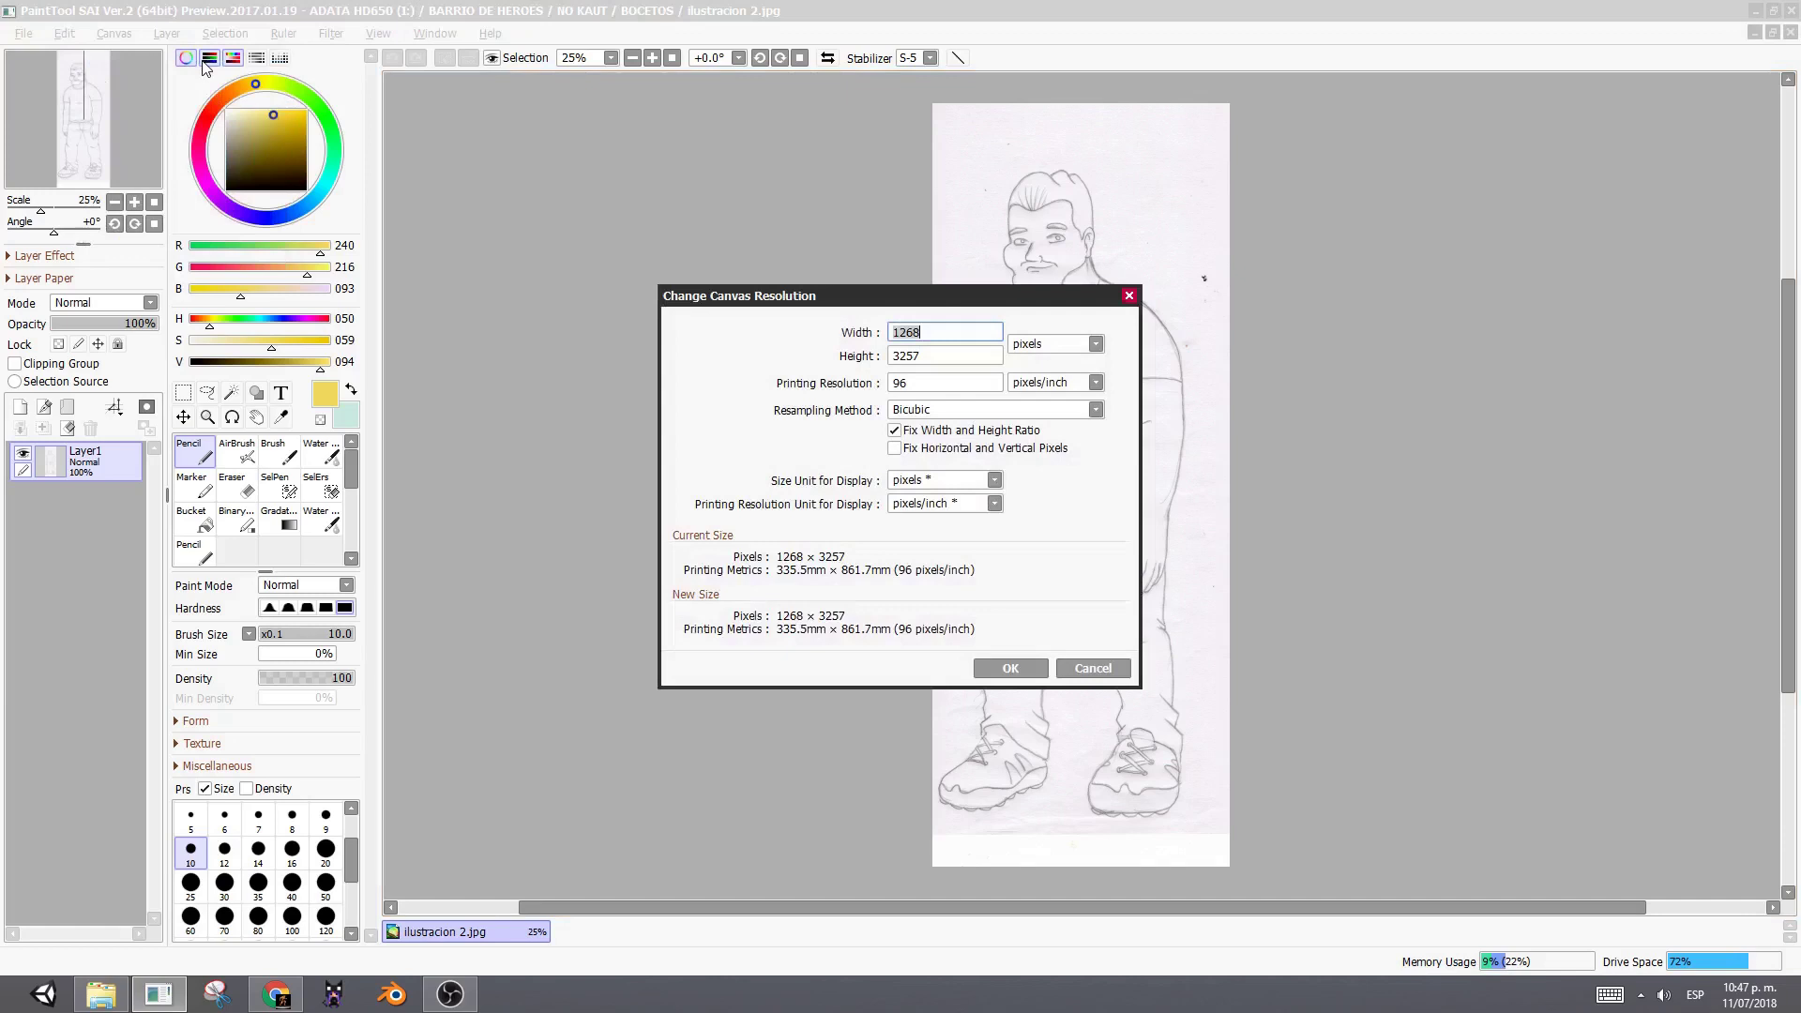
{"action": "double_click", "coordinate": [914, 385]}
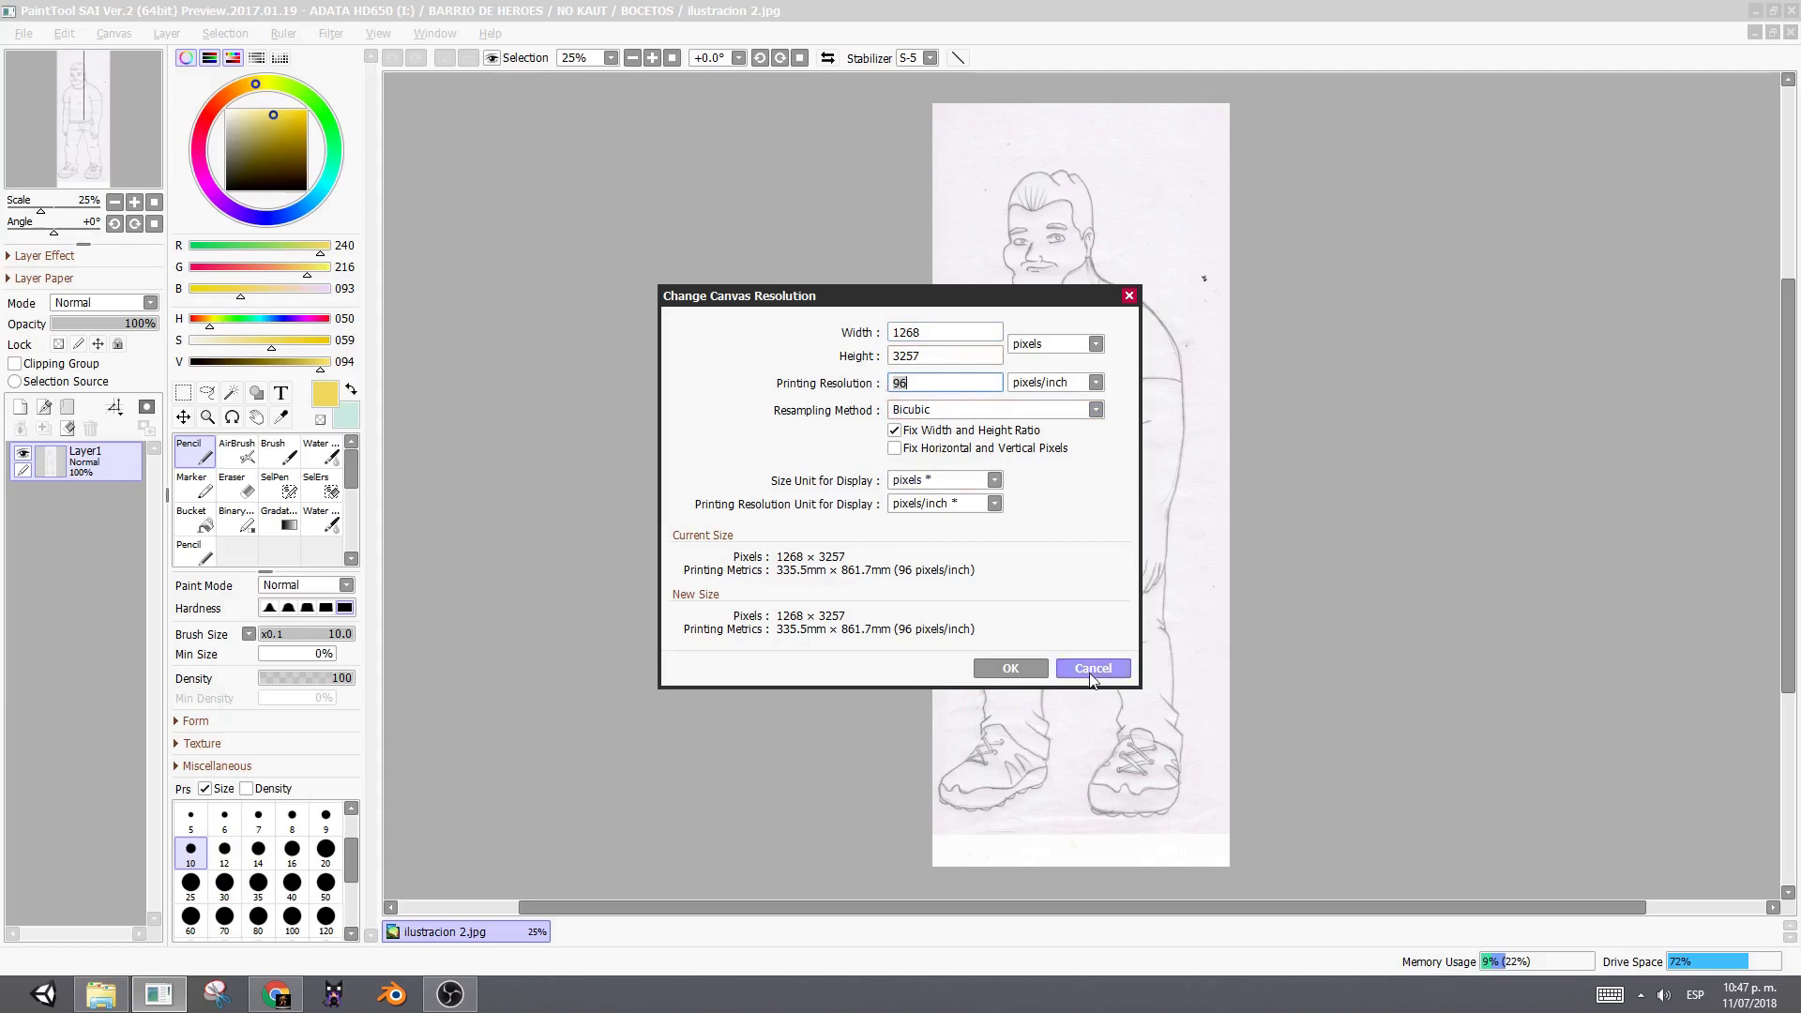
{"action": "left_click", "coordinate": [897, 449]}
{"action": "left_click", "coordinate": [913, 385]}
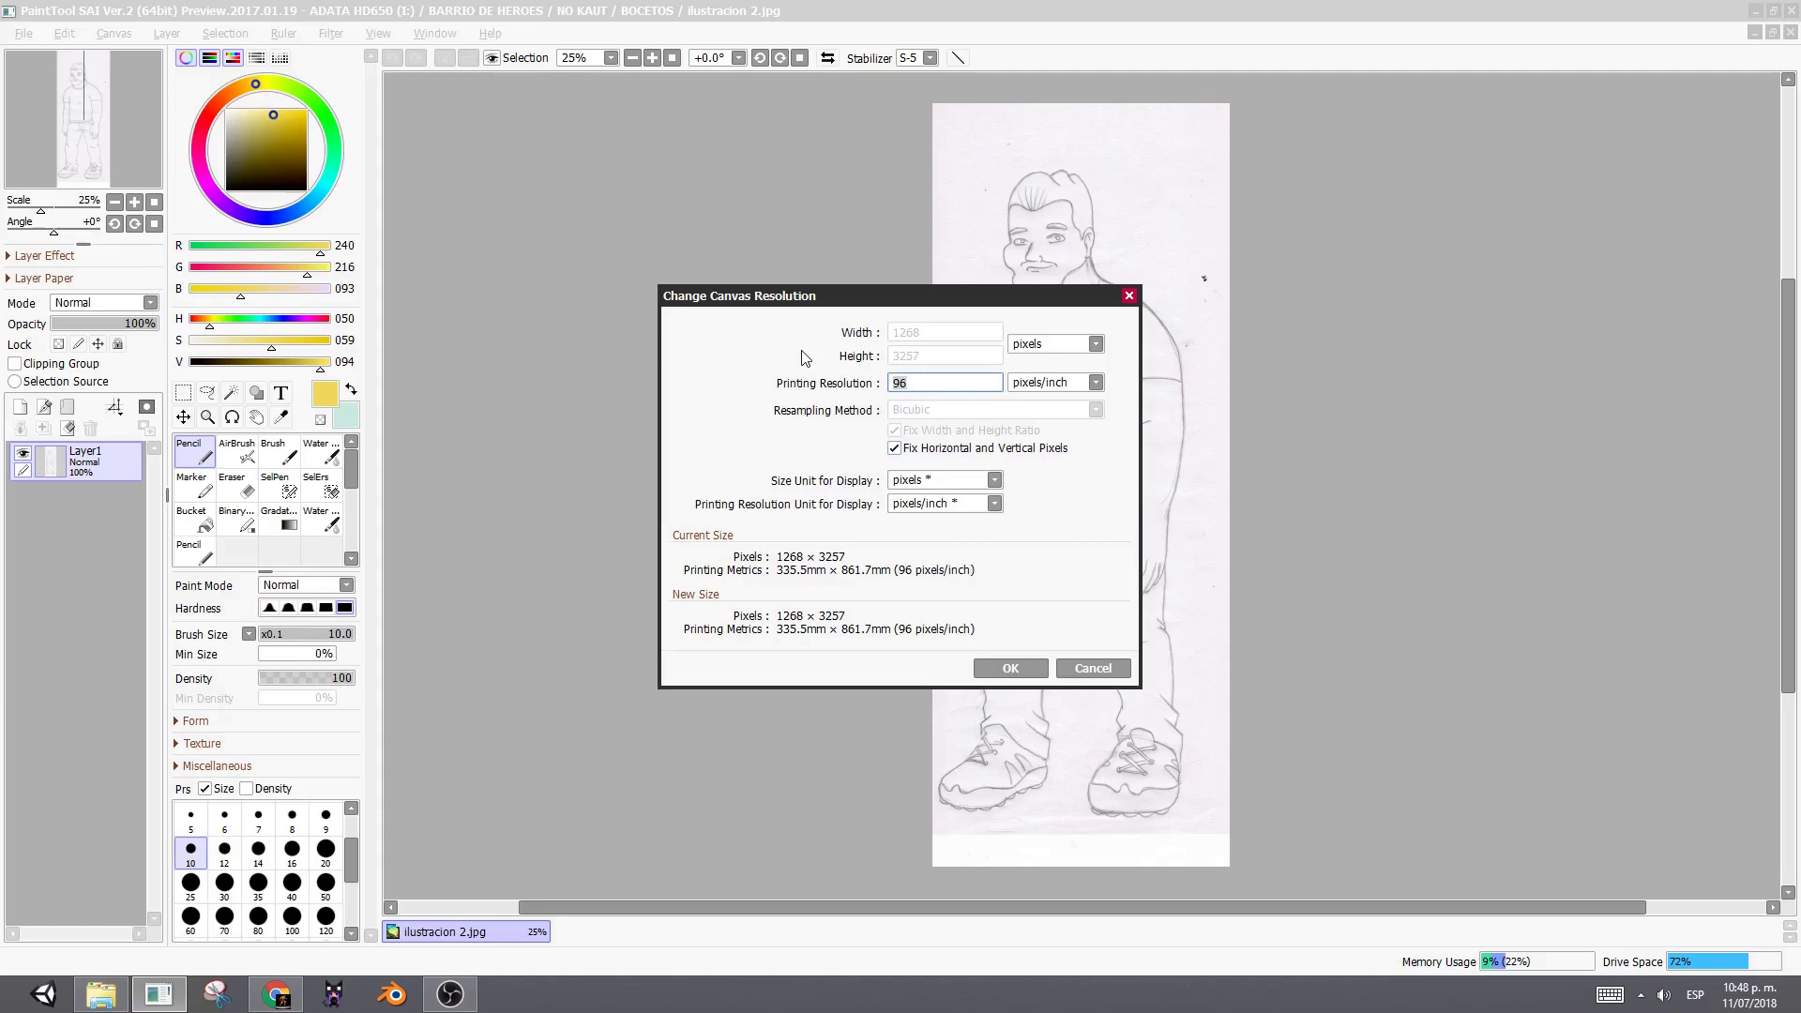
{"action": "type", "text": "300"}
{"action": "key", "text": "Return"}
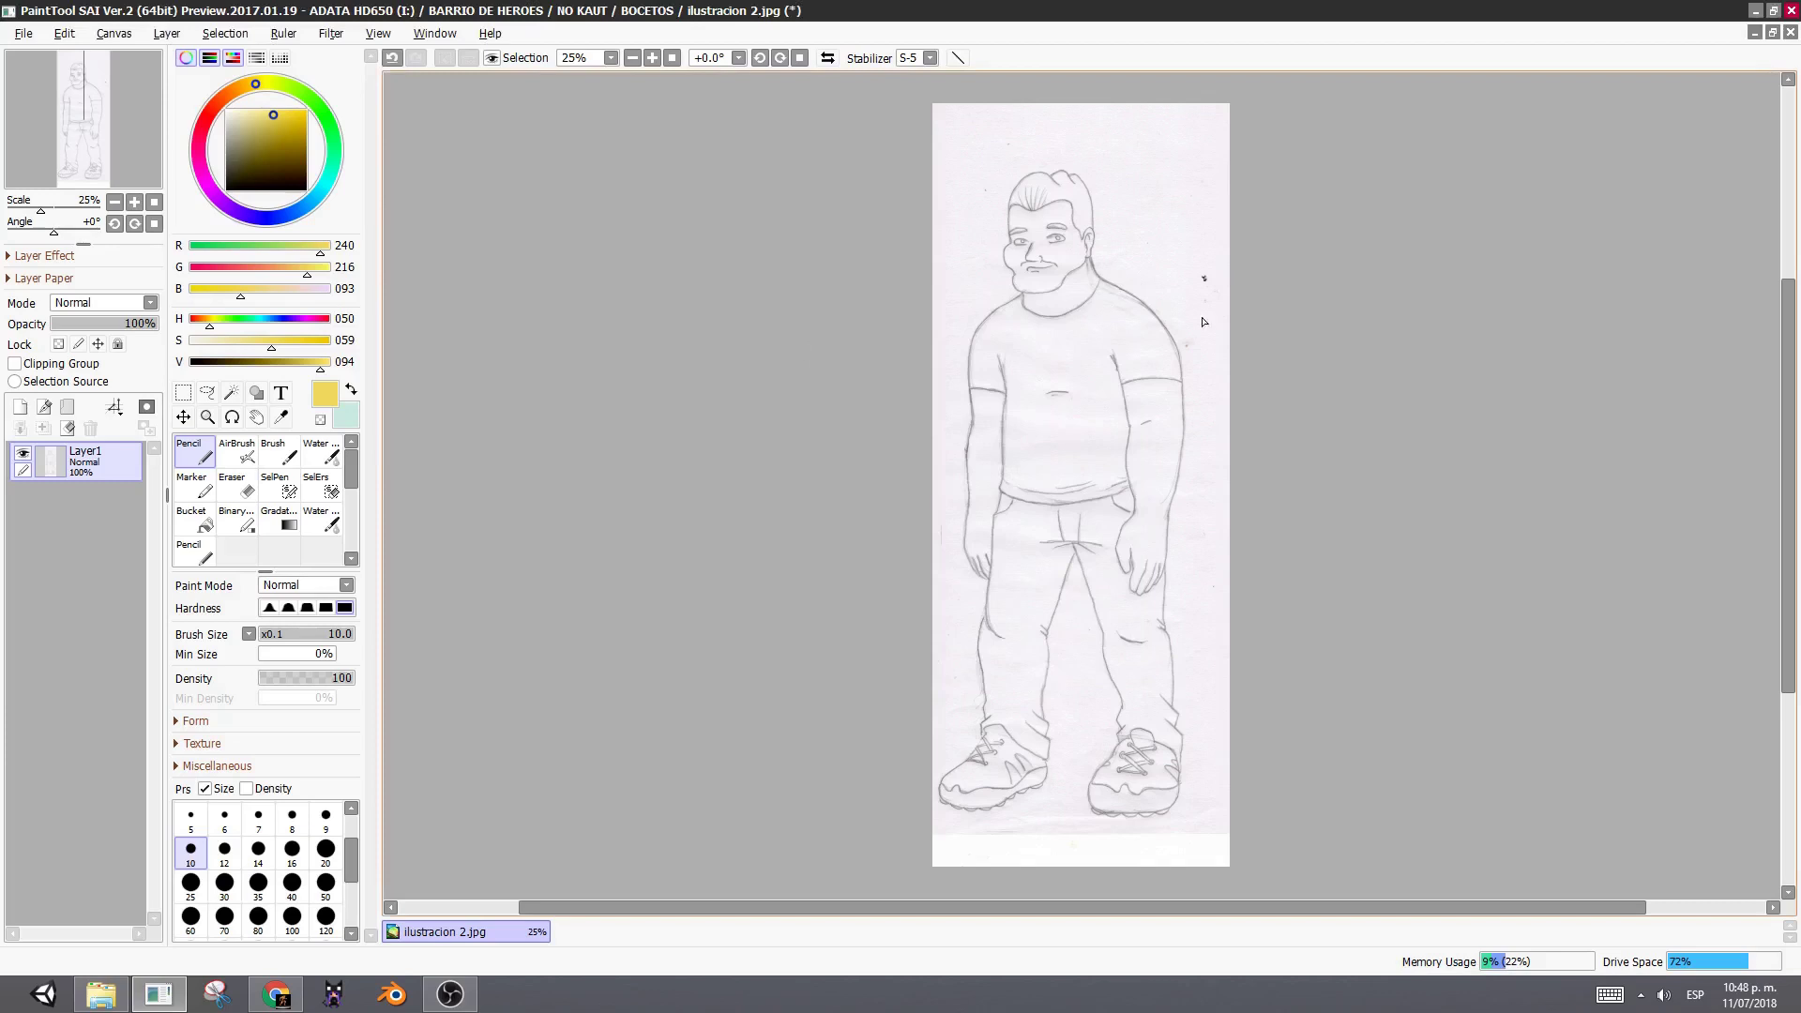
{"action": "scroll", "coordinate": [1203, 321], "scroll_direction": "up", "scroll_amount": 5}
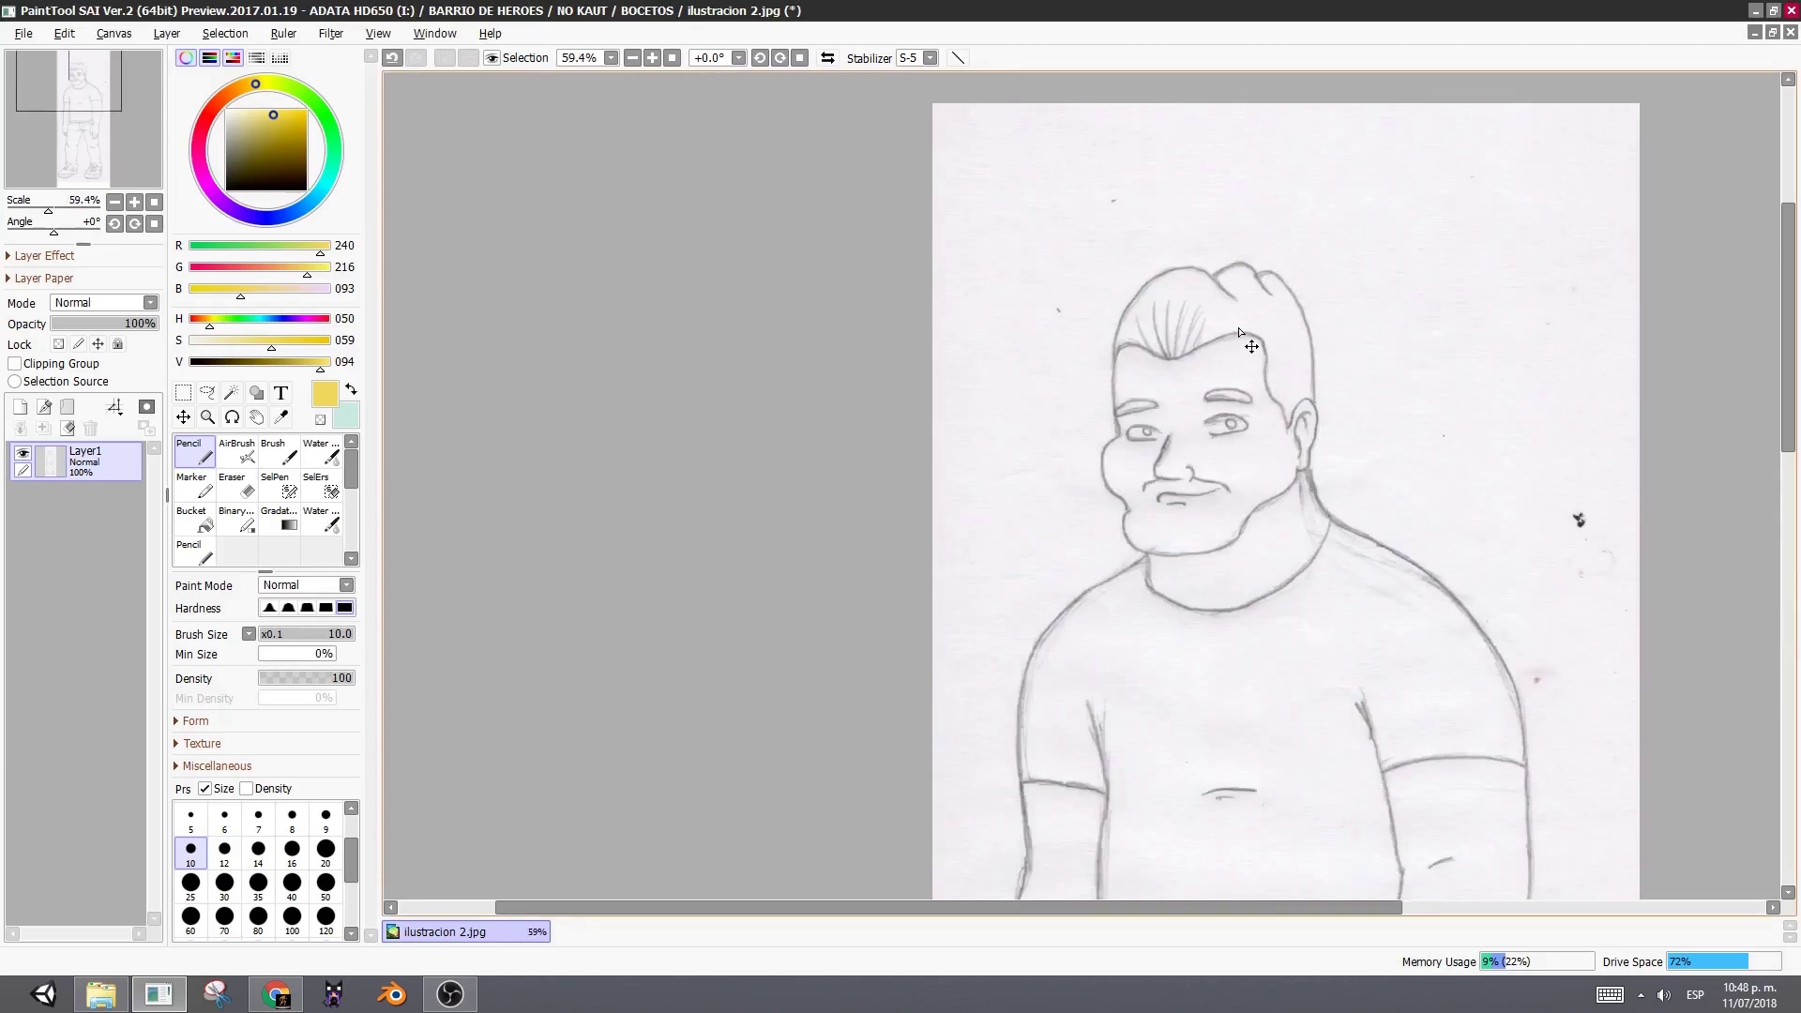
{"action": "key", "text": "ctrl+z"}
- Draw a yellow pencil test stroke across the hair outline, examine its edges at 800% magnification, and undo it
{"action": "scroll", "coordinate": [1168, 487], "scroll_direction": "up", "scroll_amount": 5}
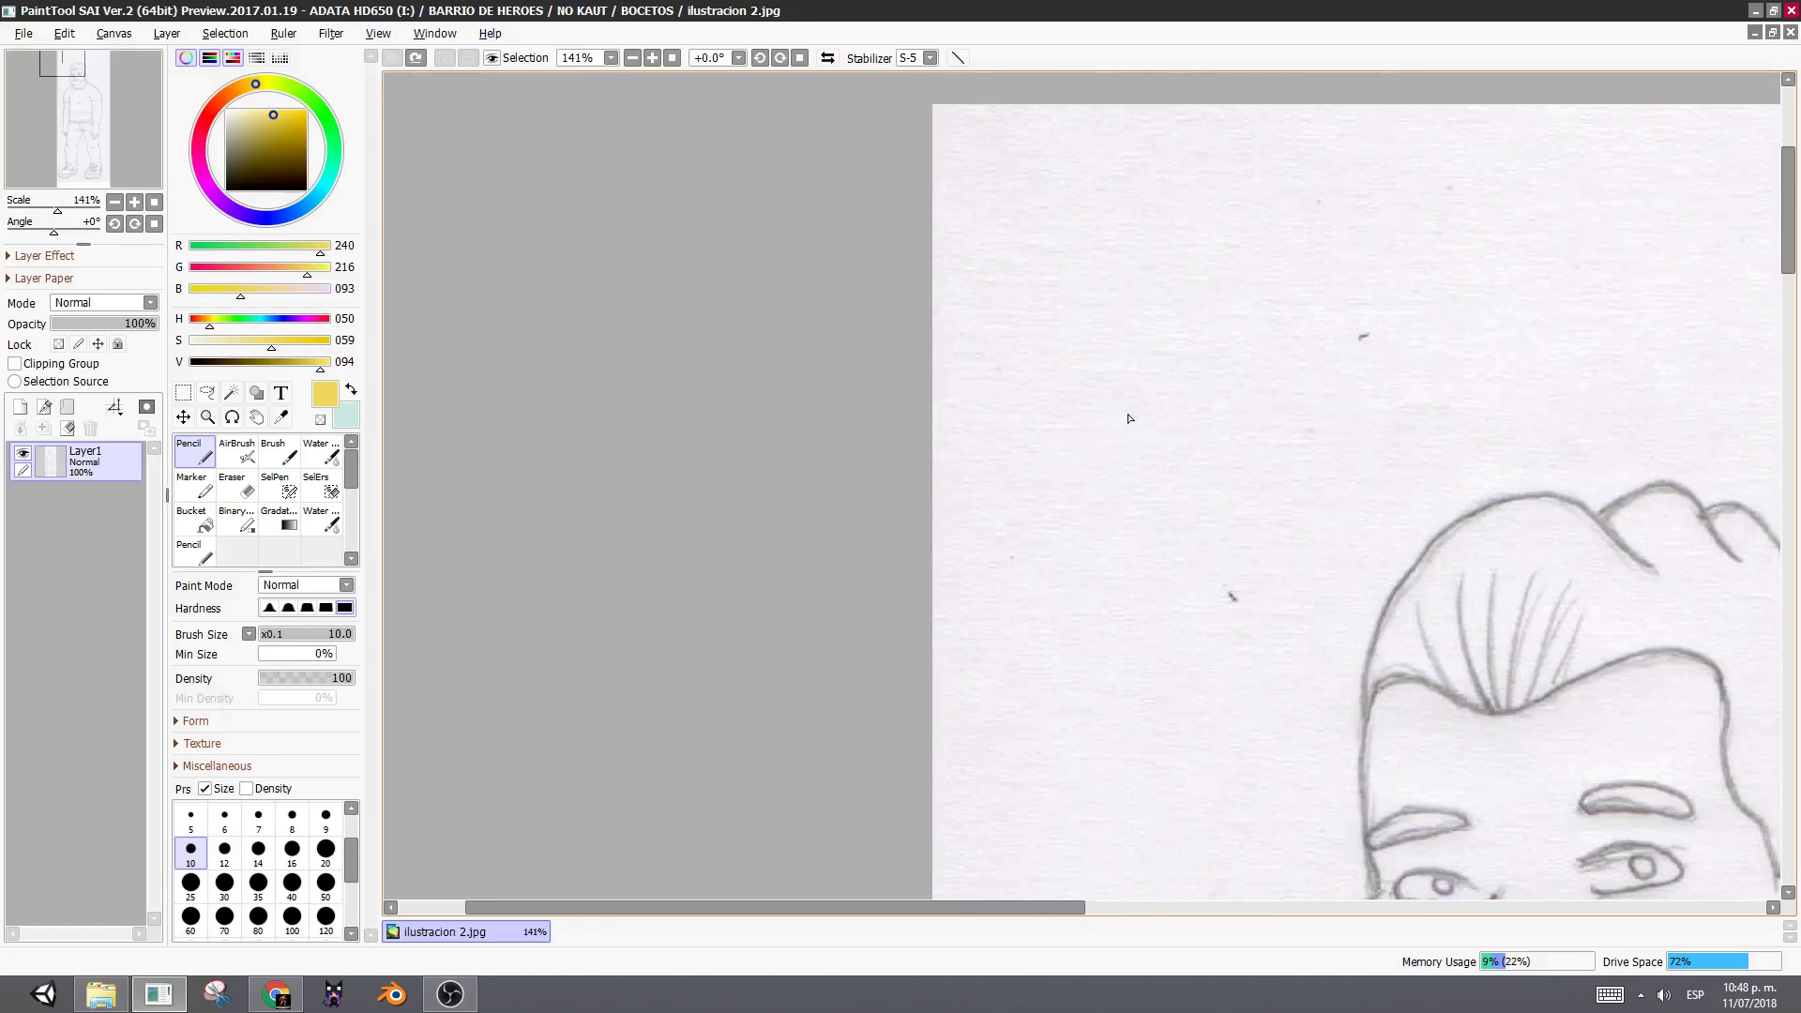
{"action": "mouse_move", "coordinate": [1267, 528]}
{"action": "left_mouse_down"}
{"action": "mouse_move", "coordinate": [961, 486]}
{"action": "mouse_move", "coordinate": [819, 443]}
{"action": "left_mouse_up"}
{"action": "mouse_move", "coordinate": [1090, 287]}
{"action": "left_mouse_down"}
{"action": "mouse_move", "coordinate": [943, 396]}
{"action": "mouse_move", "coordinate": [854, 512]}
{"action": "left_mouse_up"}
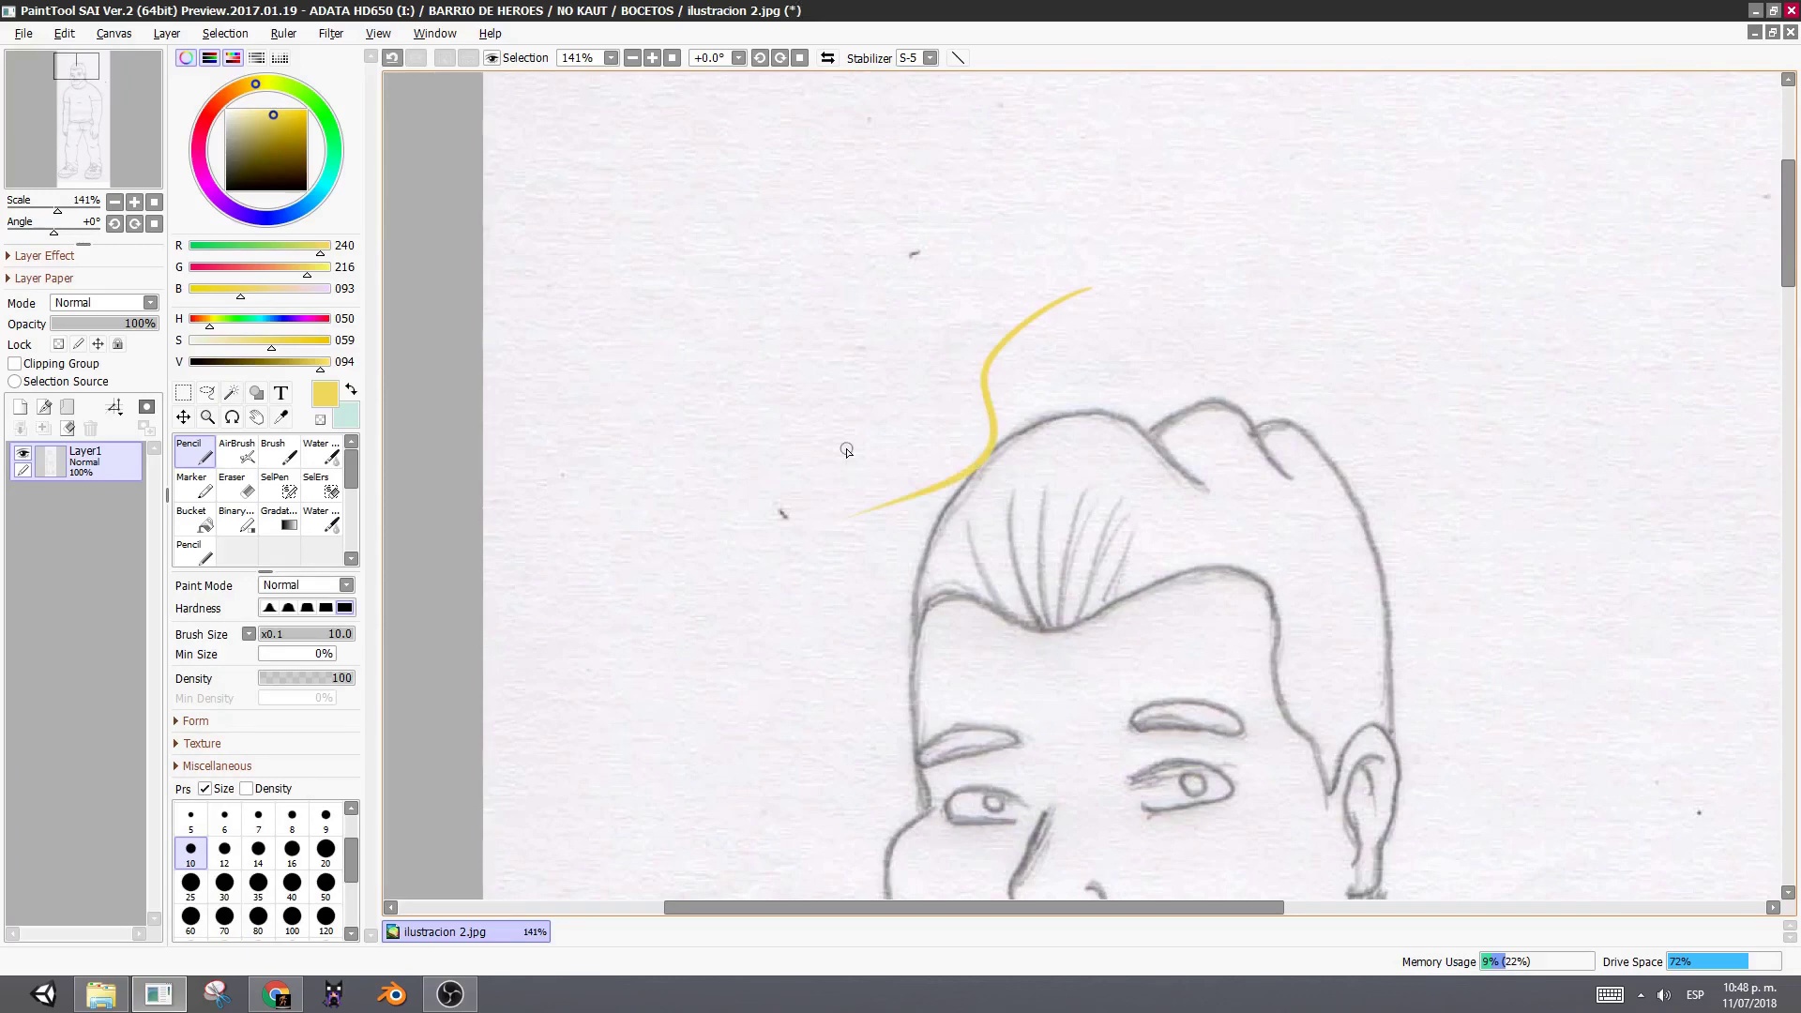
{"action": "scroll", "coordinate": [847, 451], "scroll_direction": "up", "scroll_amount": 5}
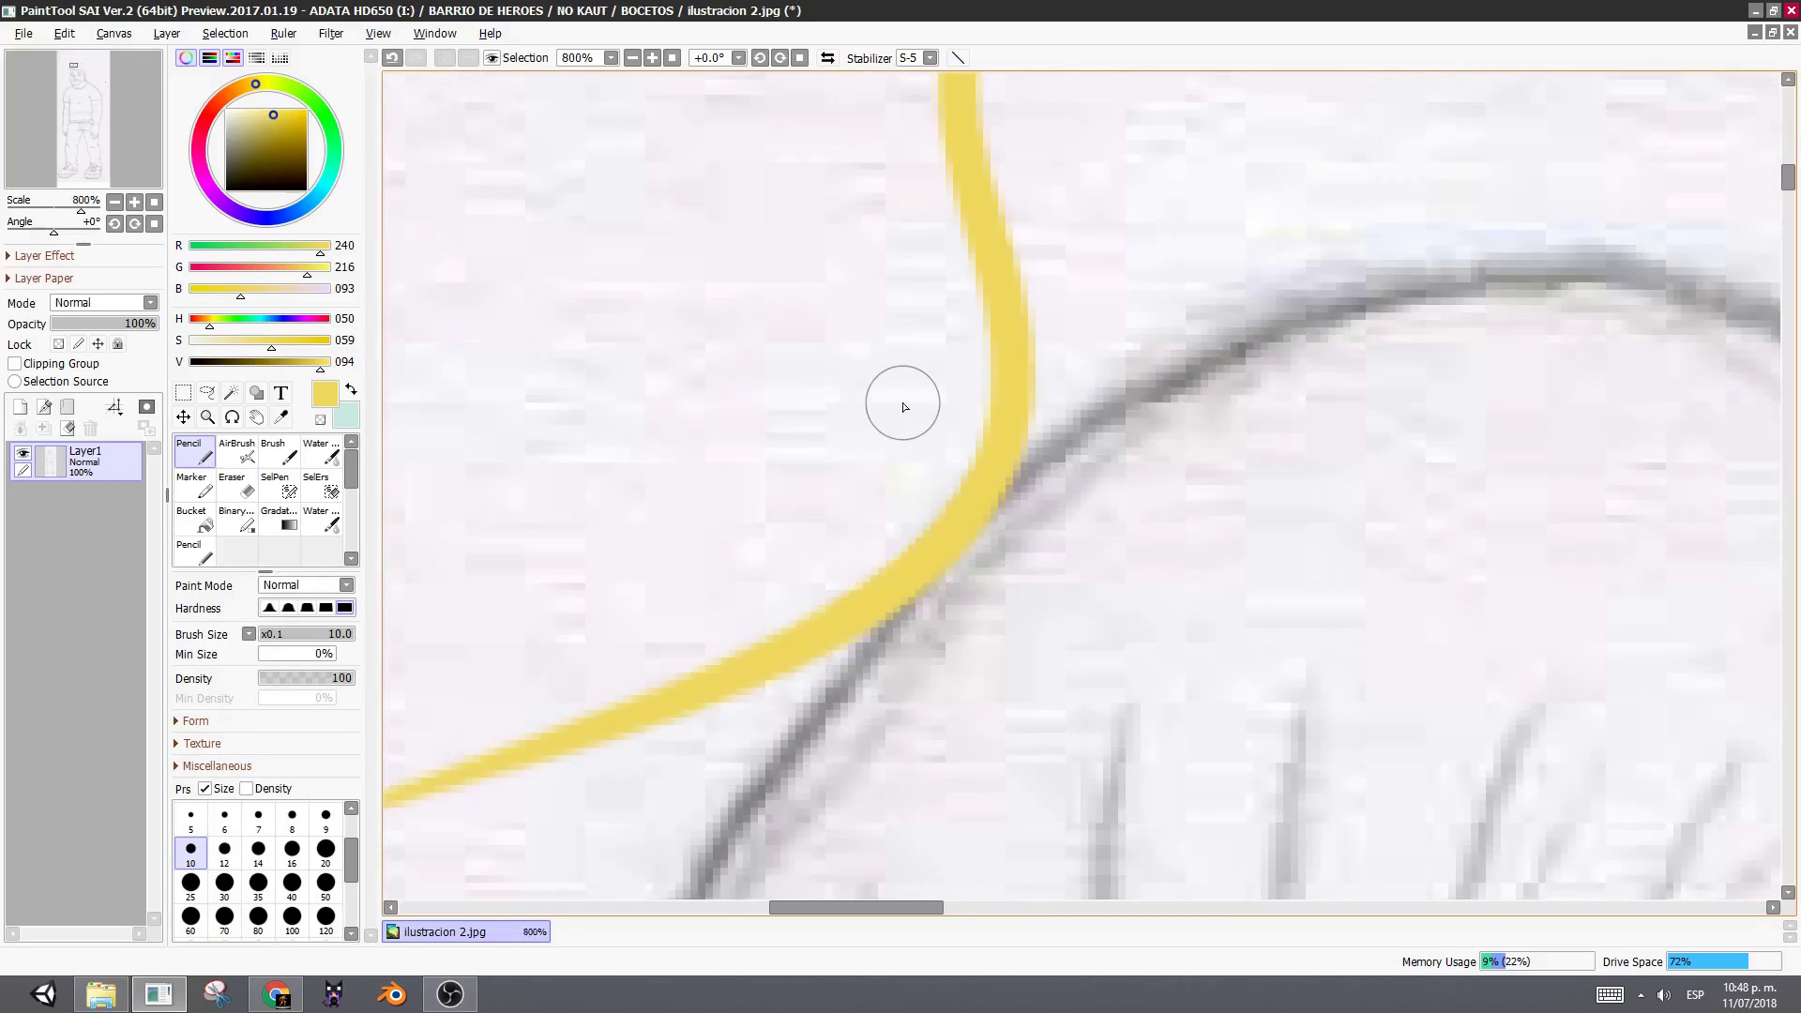
{"action": "mouse_move", "coordinate": [904, 430]}
{"action": "left_mouse_down"}
{"action": "mouse_move", "coordinate": [1145, 434]}
{"action": "mouse_move", "coordinate": [1196, 488]}
{"action": "mouse_move", "coordinate": [1191, 550]}
{"action": "left_mouse_up"}
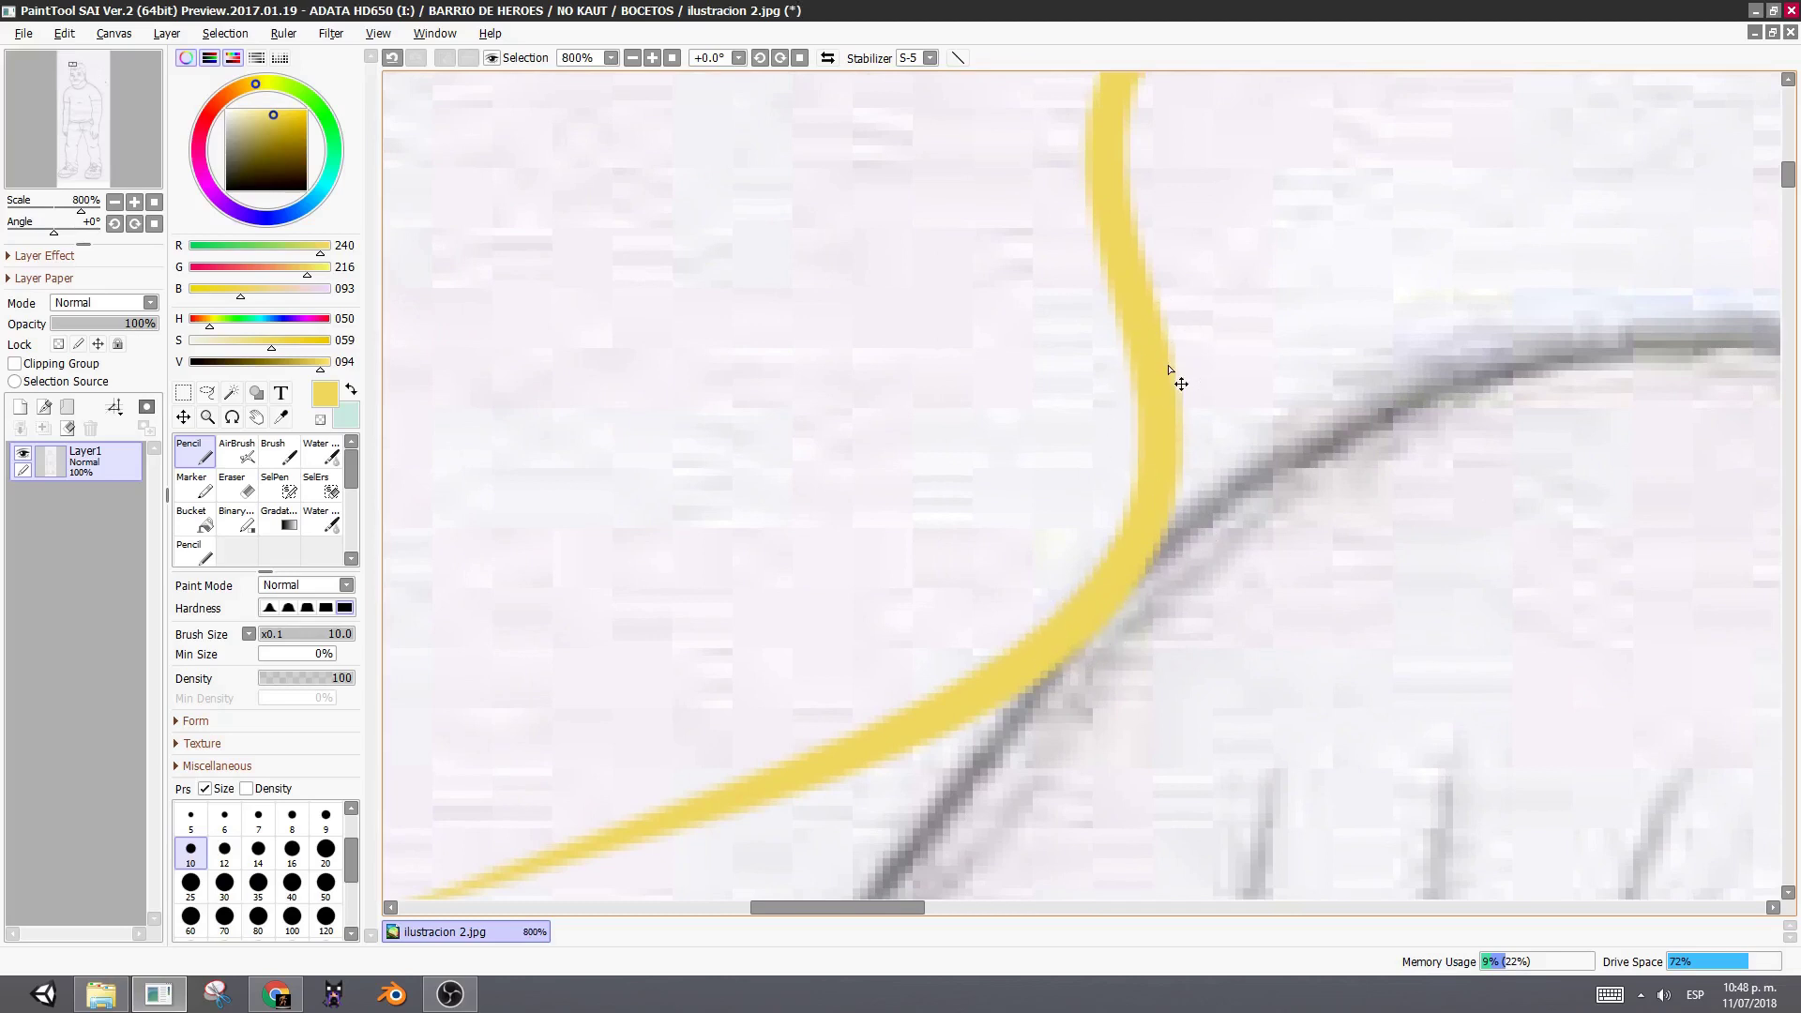
{"action": "key", "text": "ctrl+z"}
- Set the canvas printing resolution to 300 pixels/inch
{"action": "left_click", "coordinate": [113, 33]}
{"action": "mouse_move", "coordinate": [166, 33]}
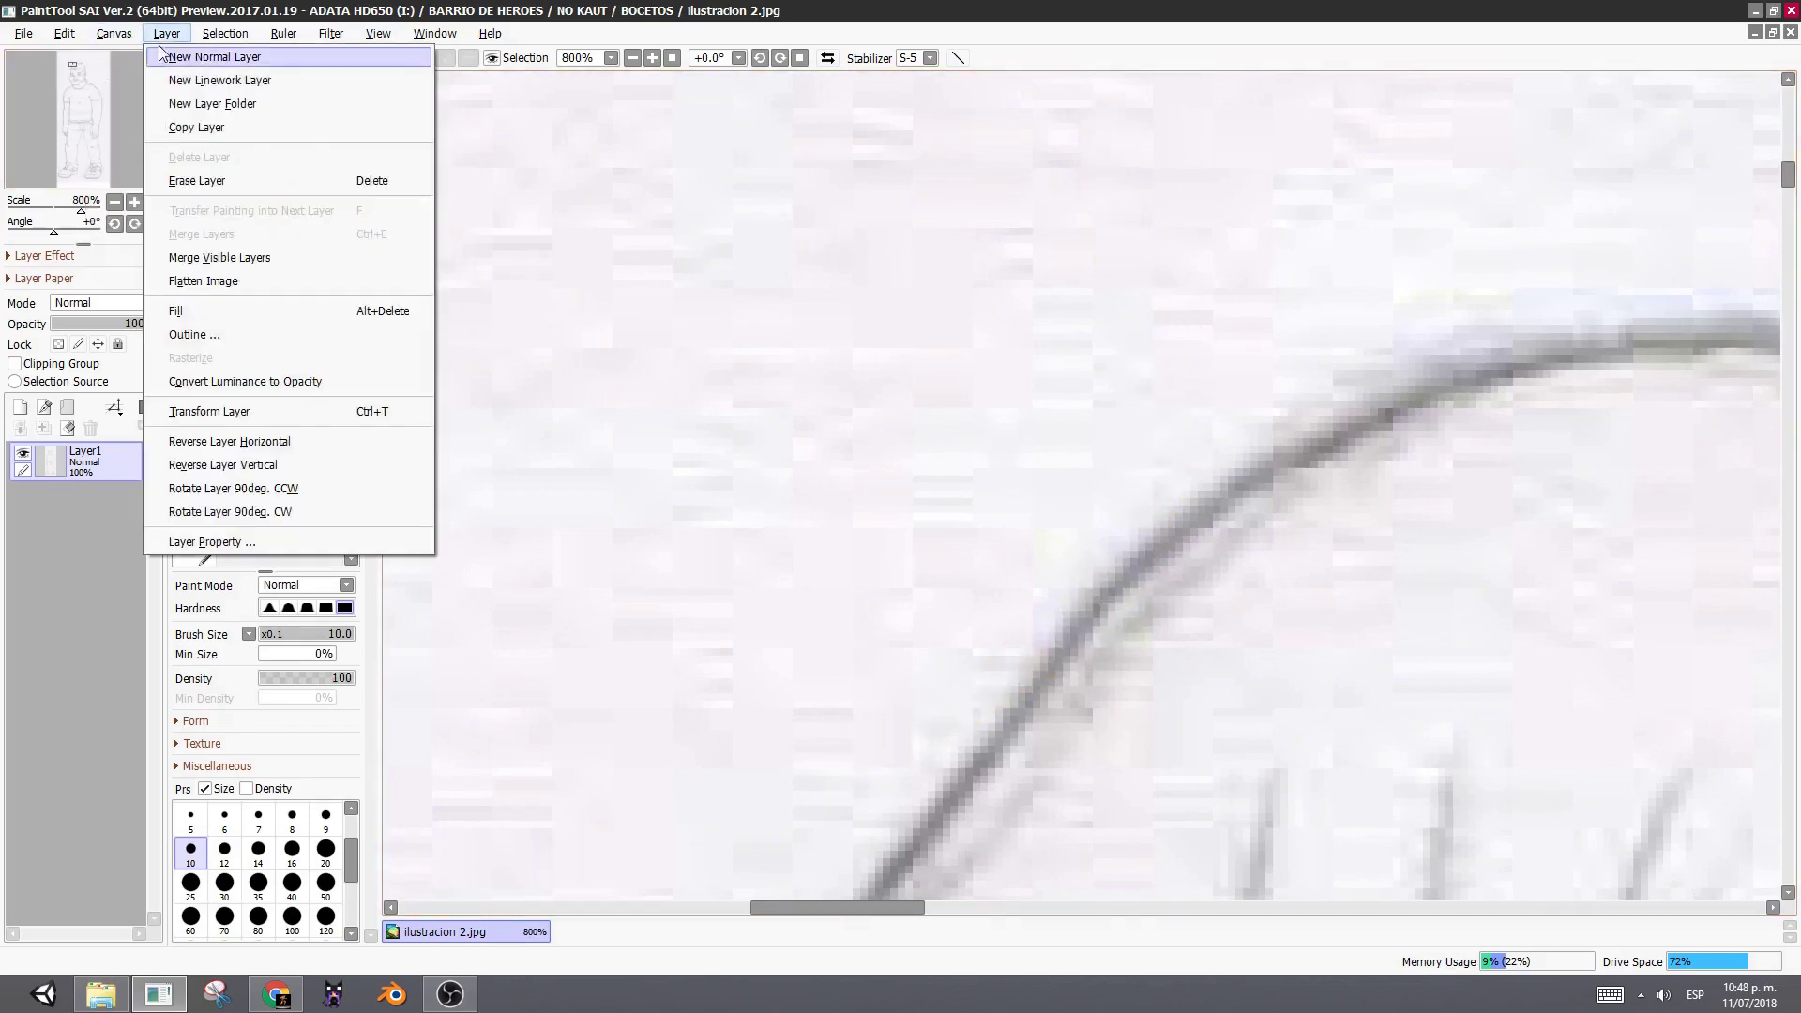
{"action": "left_click", "coordinate": [131, 57]}
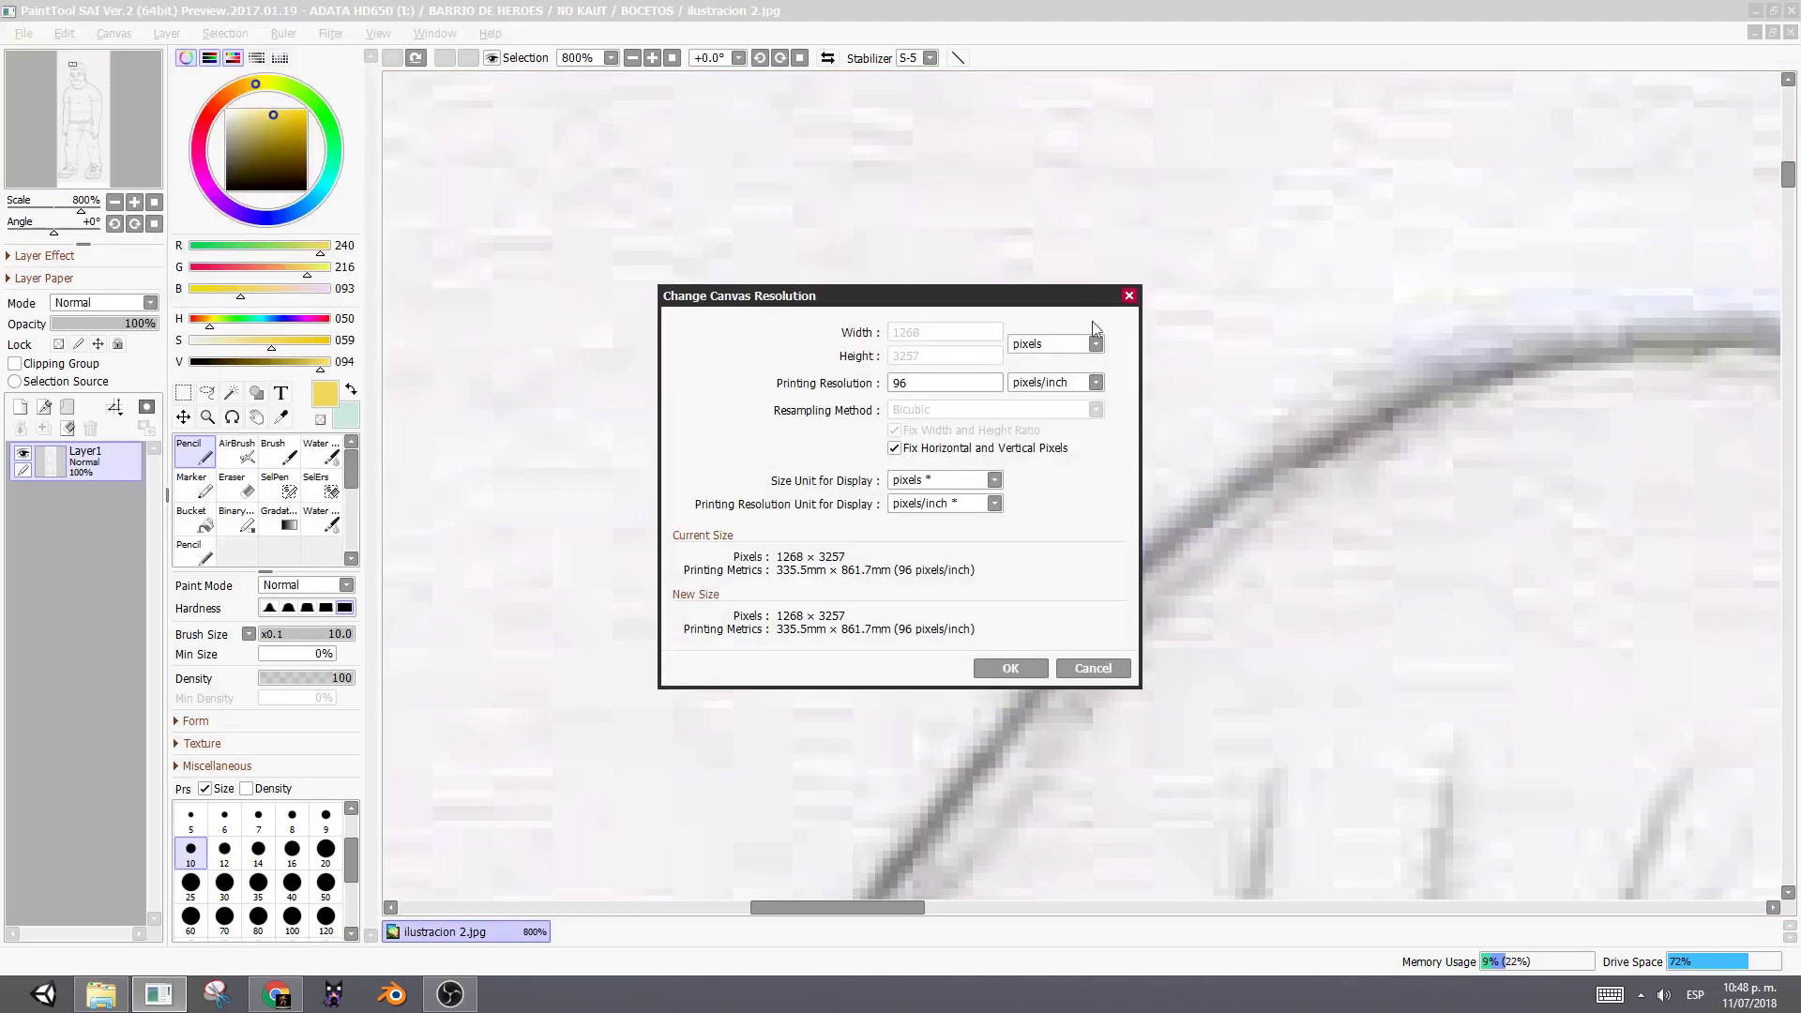
{"action": "left_click", "coordinate": [949, 380]}
{"action": "key", "text": "BackSpace"}
{"action": "key", "text": "BackSpace"}
{"action": "type", "text": "300"}
{"action": "left_click", "coordinate": [994, 669]}
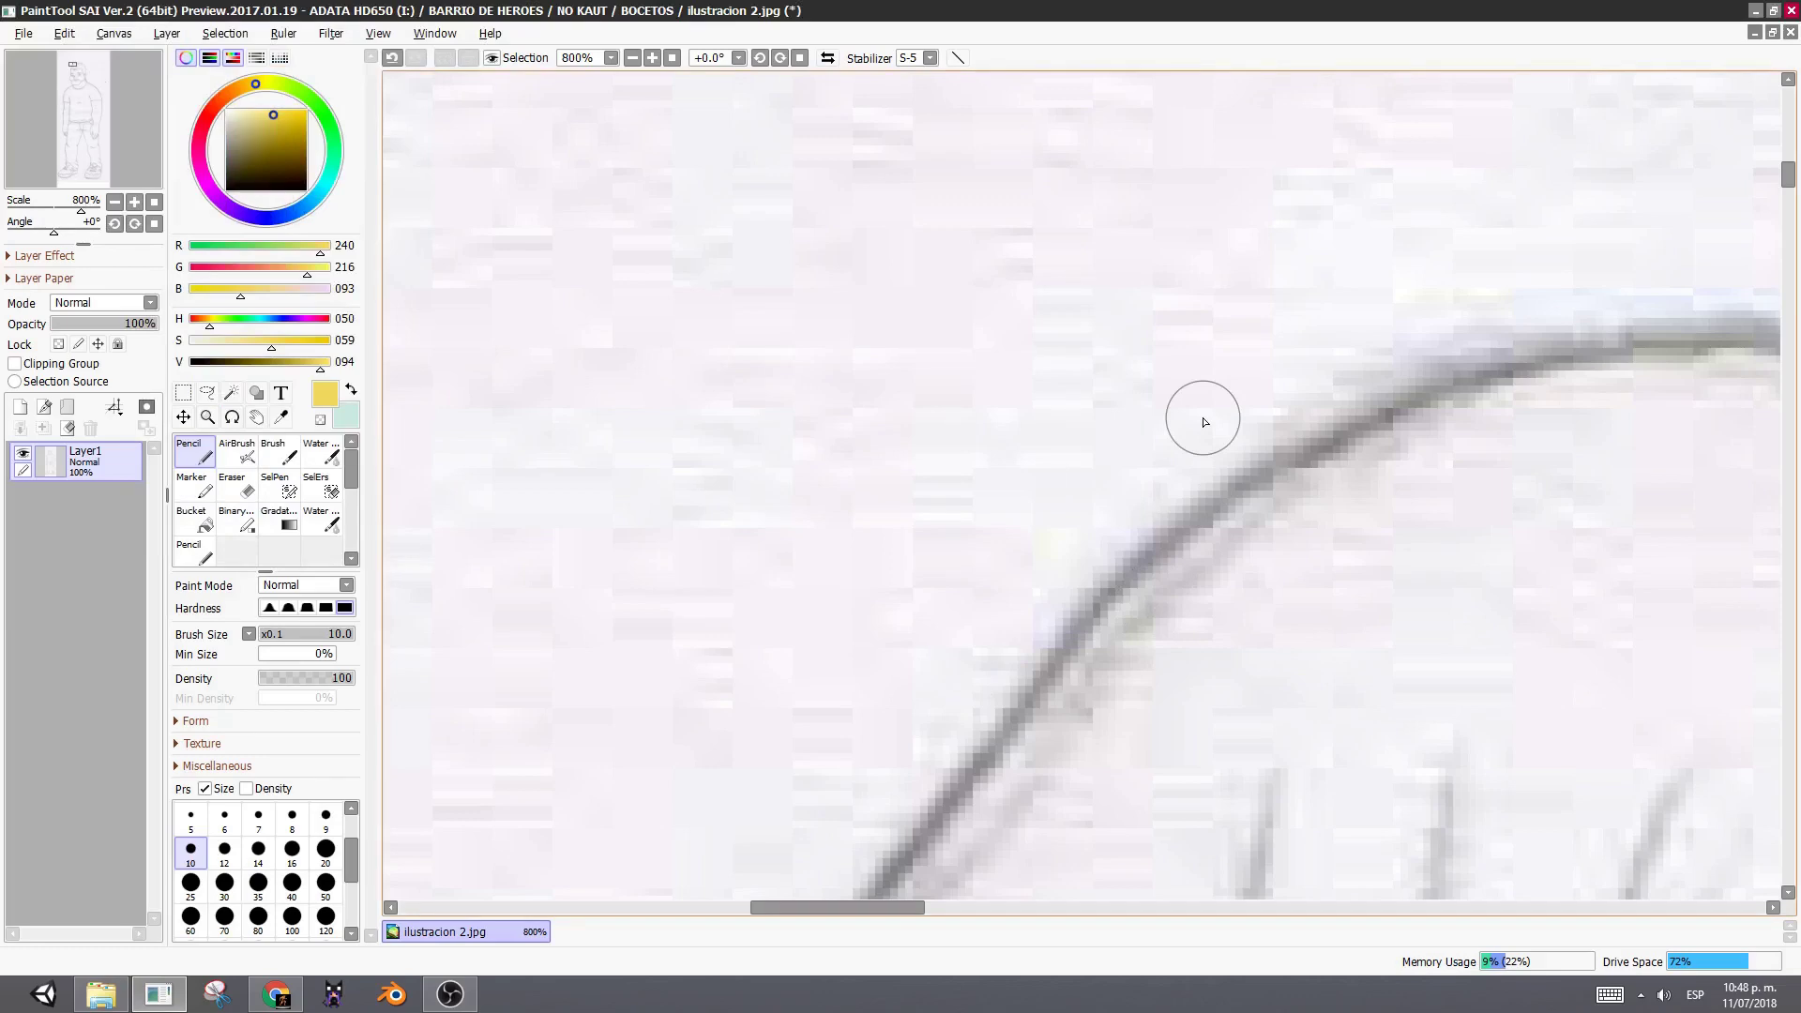
- Draw a curved yellow test stroke over the hair outline at high magnification and undo it
{"action": "mouse_move", "coordinate": [1440, 281]}
{"action": "left_mouse_down"}
{"action": "mouse_move", "coordinate": [1282, 290]}
{"action": "mouse_move", "coordinate": [1173, 566]}
{"action": "mouse_move", "coordinate": [938, 654]}
{"action": "left_mouse_up"}
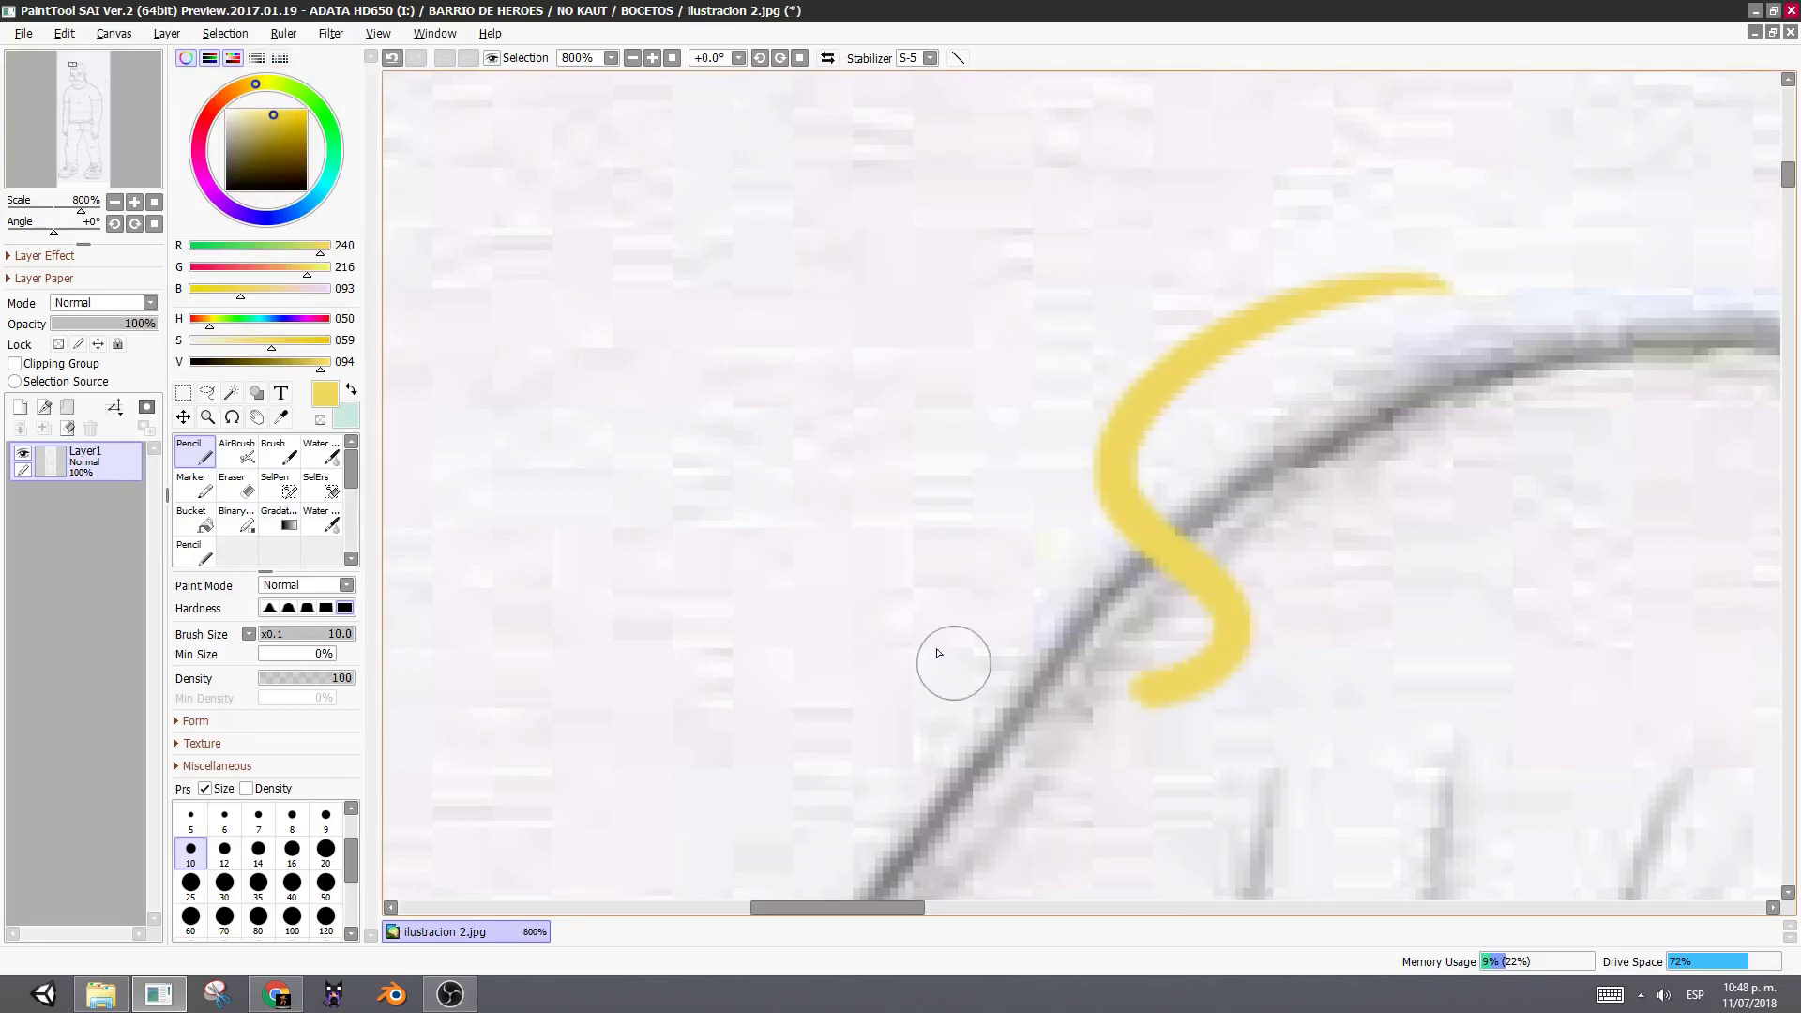
{"action": "key", "text": "ctrl+z"}
{"action": "scroll", "coordinate": [919, 514], "scroll_direction": "down", "scroll_amount": 5}
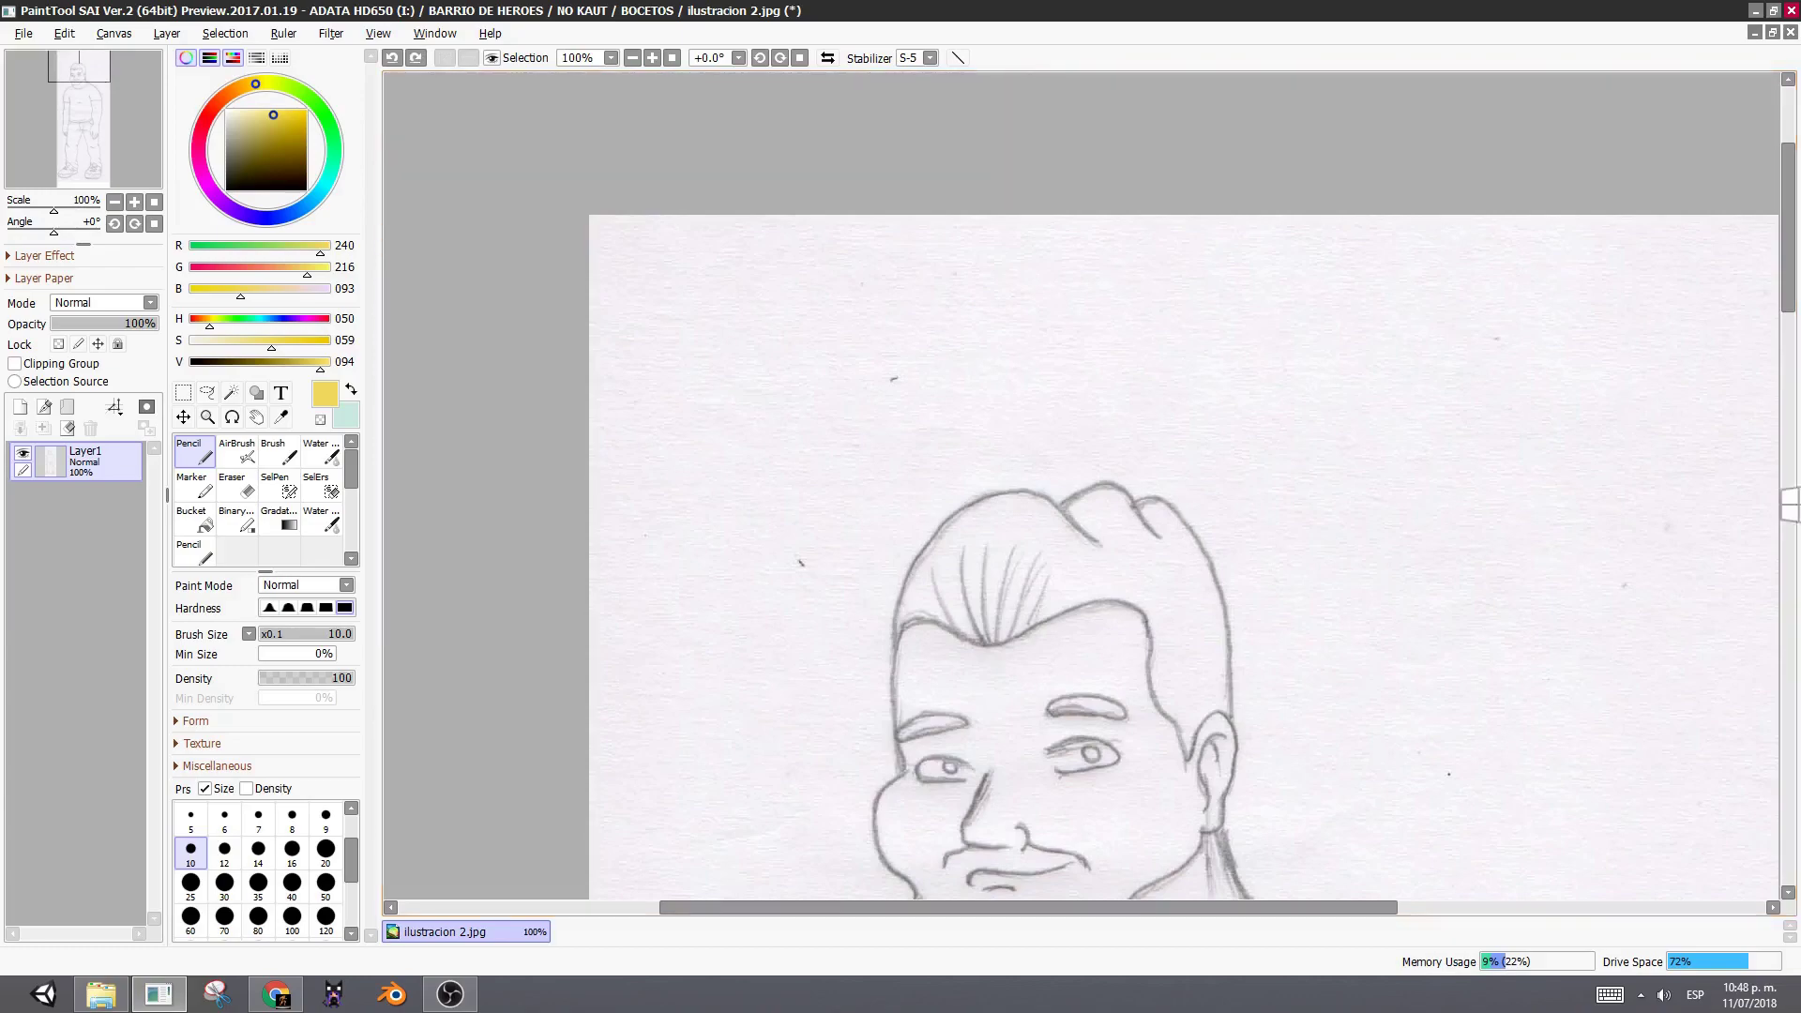
- Launch PhotoshopCS6Portable from the PhotoshopPortable folder on the desktop
{"action": "key", "text": "super+d"}
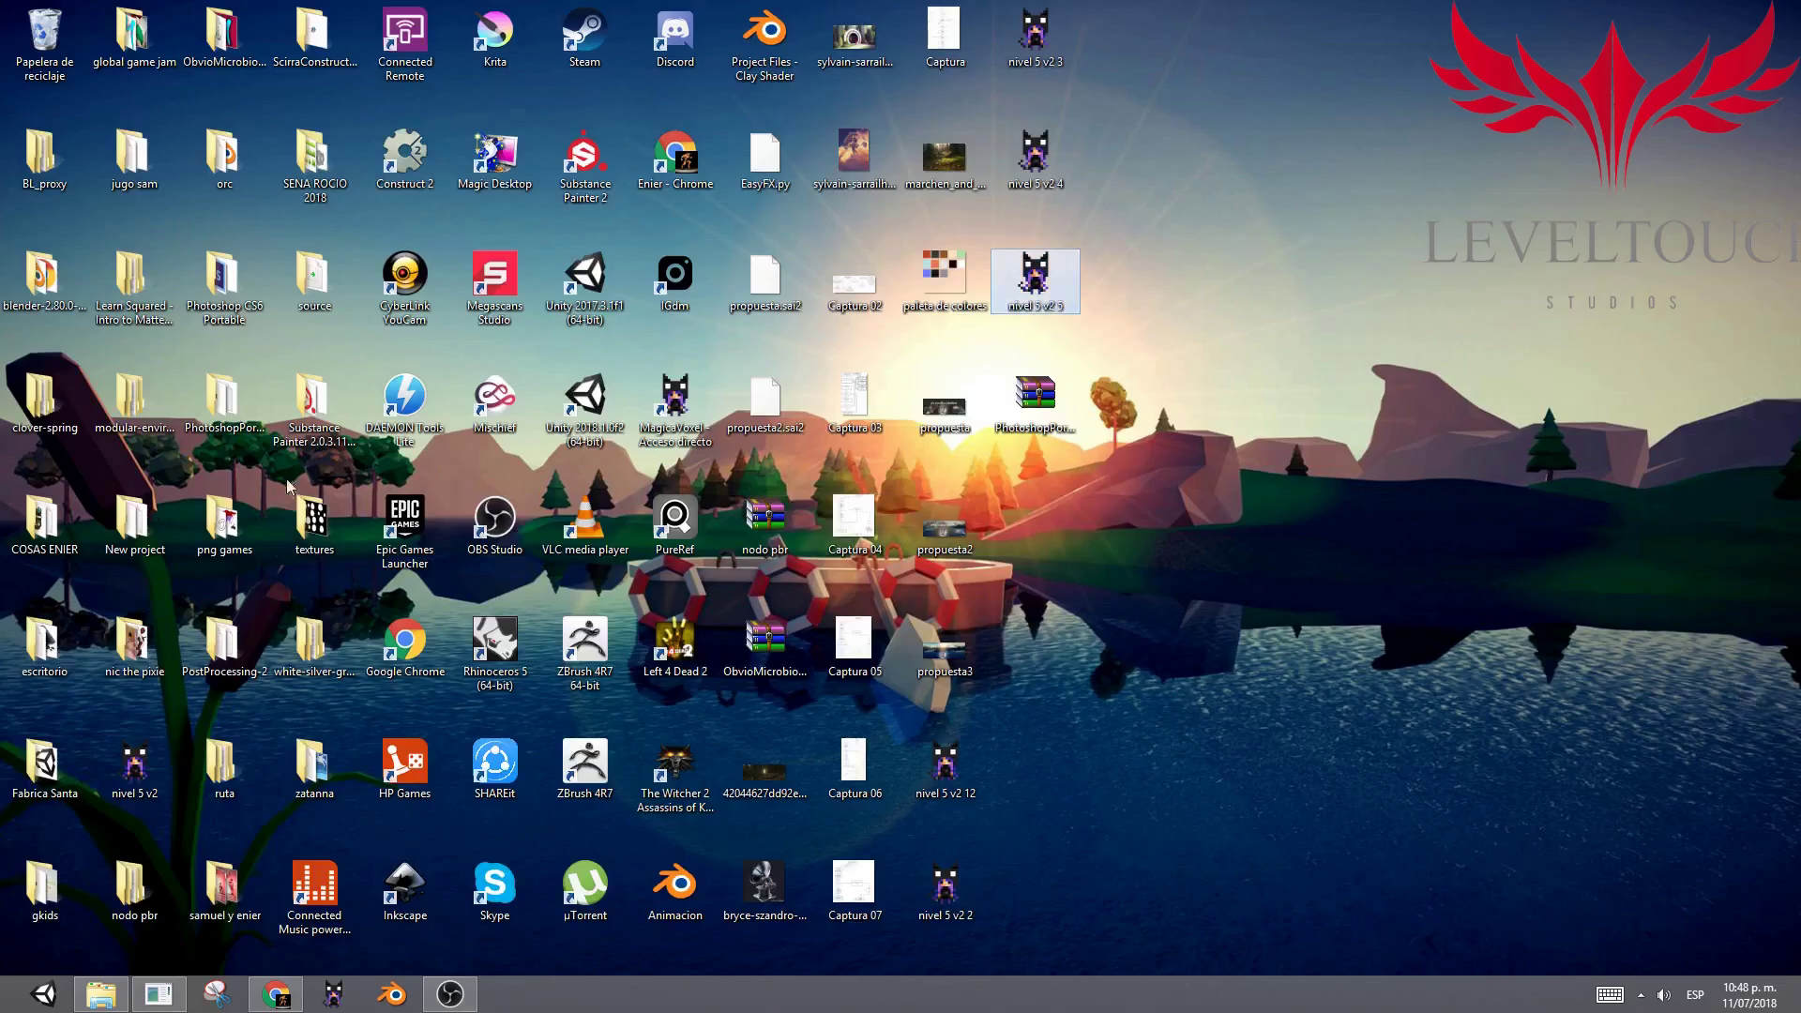
{"action": "double_click", "coordinate": [222, 401]}
{"action": "double_click", "coordinate": [1001, 562]}
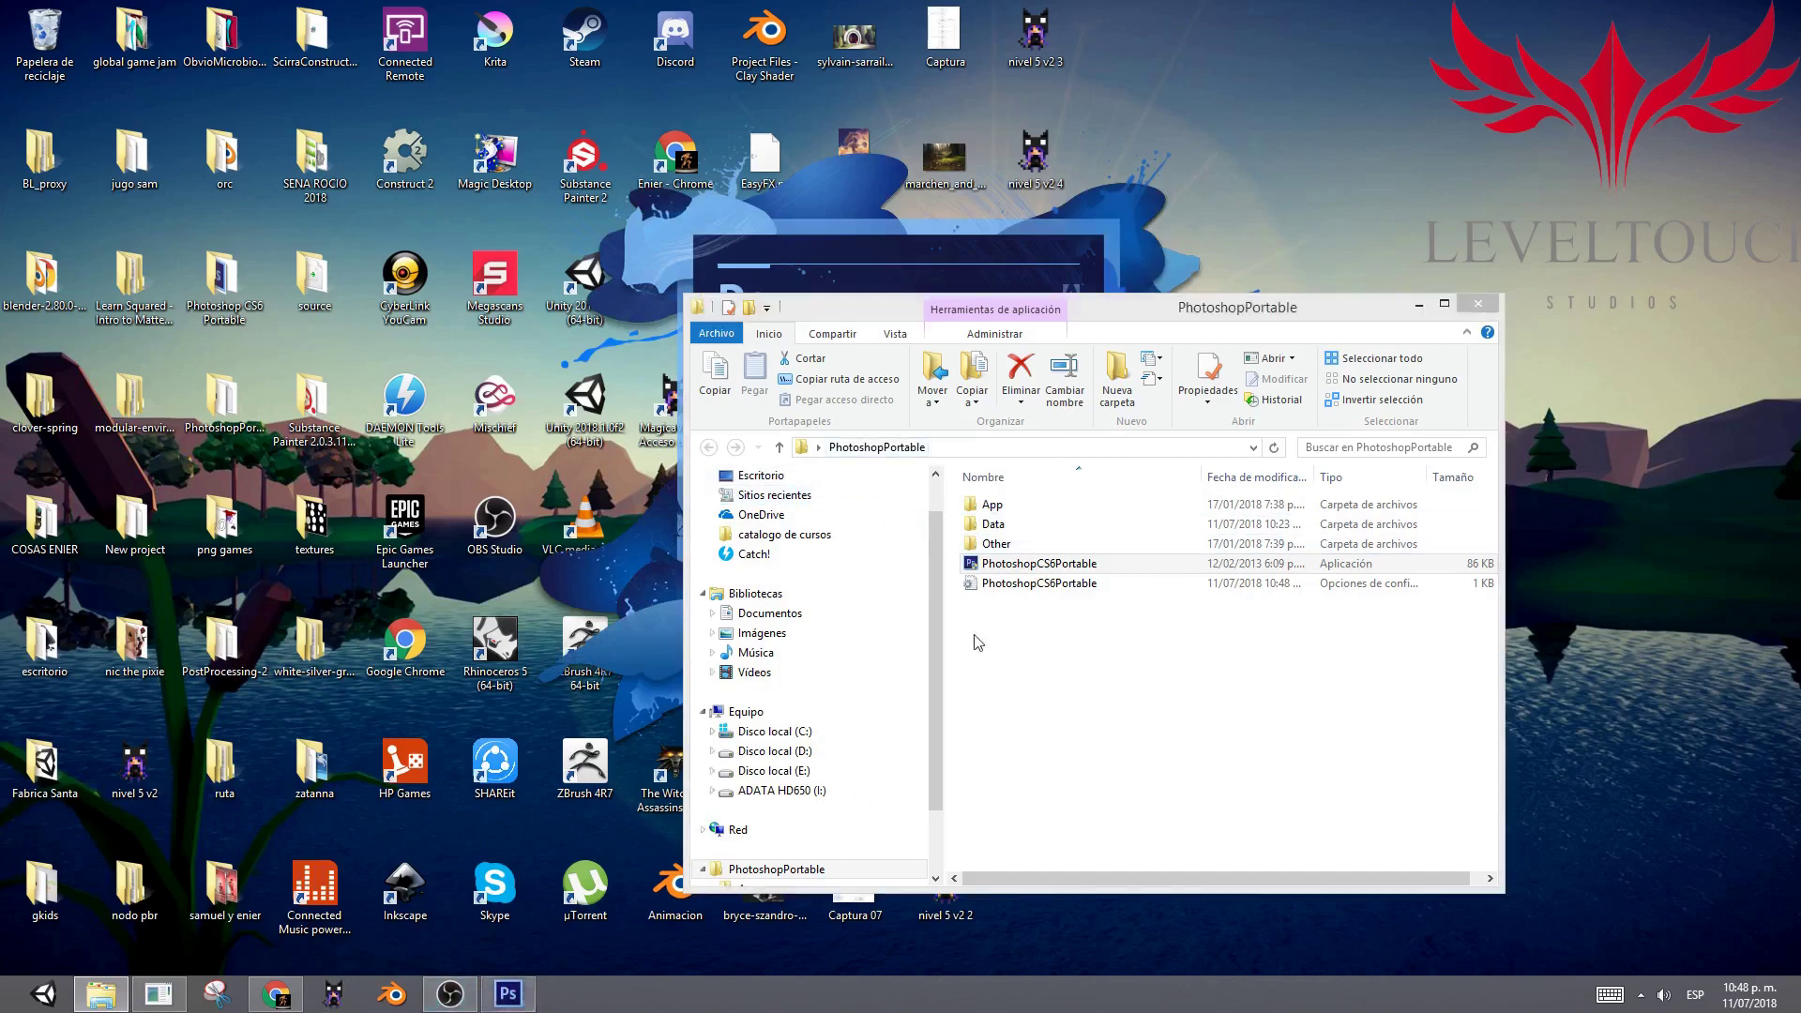
- Return to PaintTool SAI, set the drawing colour to black, and trace the front hair contour and the hairline down to the ear
{"action": "left_click", "coordinate": [176, 999]}
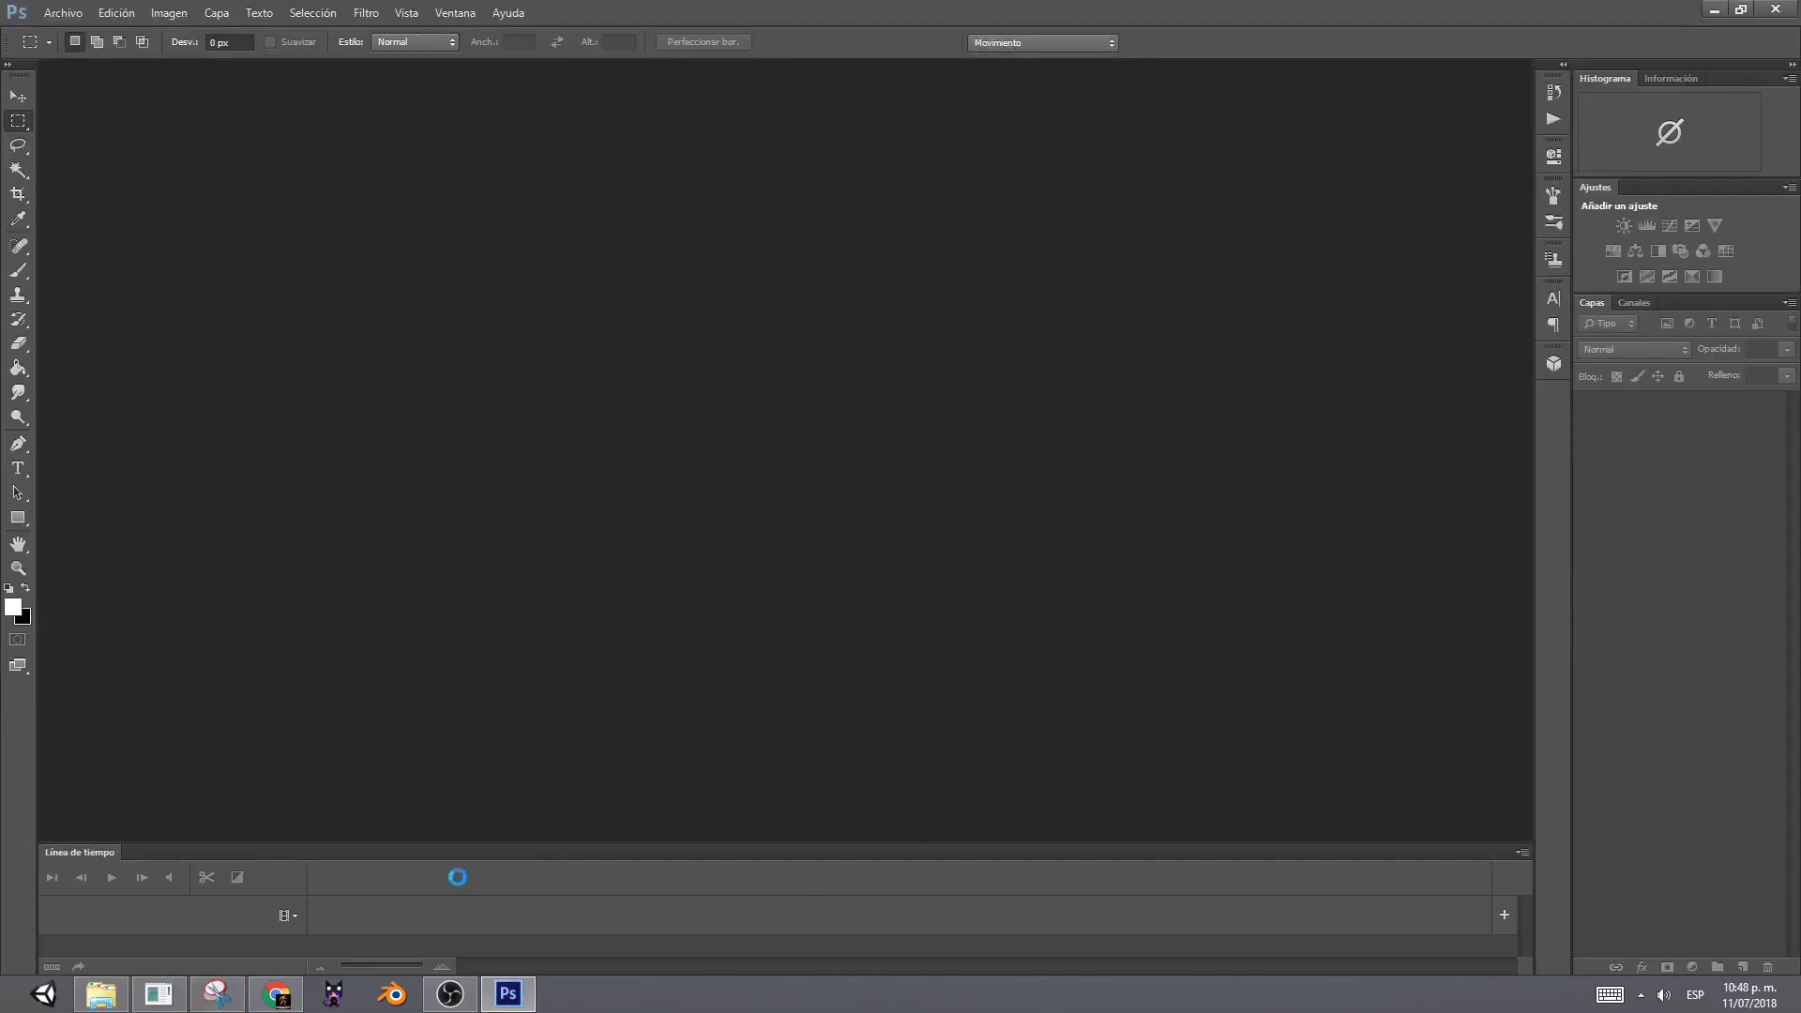
{"action": "left_click", "coordinate": [159, 994]}
{"action": "left_click", "coordinate": [226, 191]}
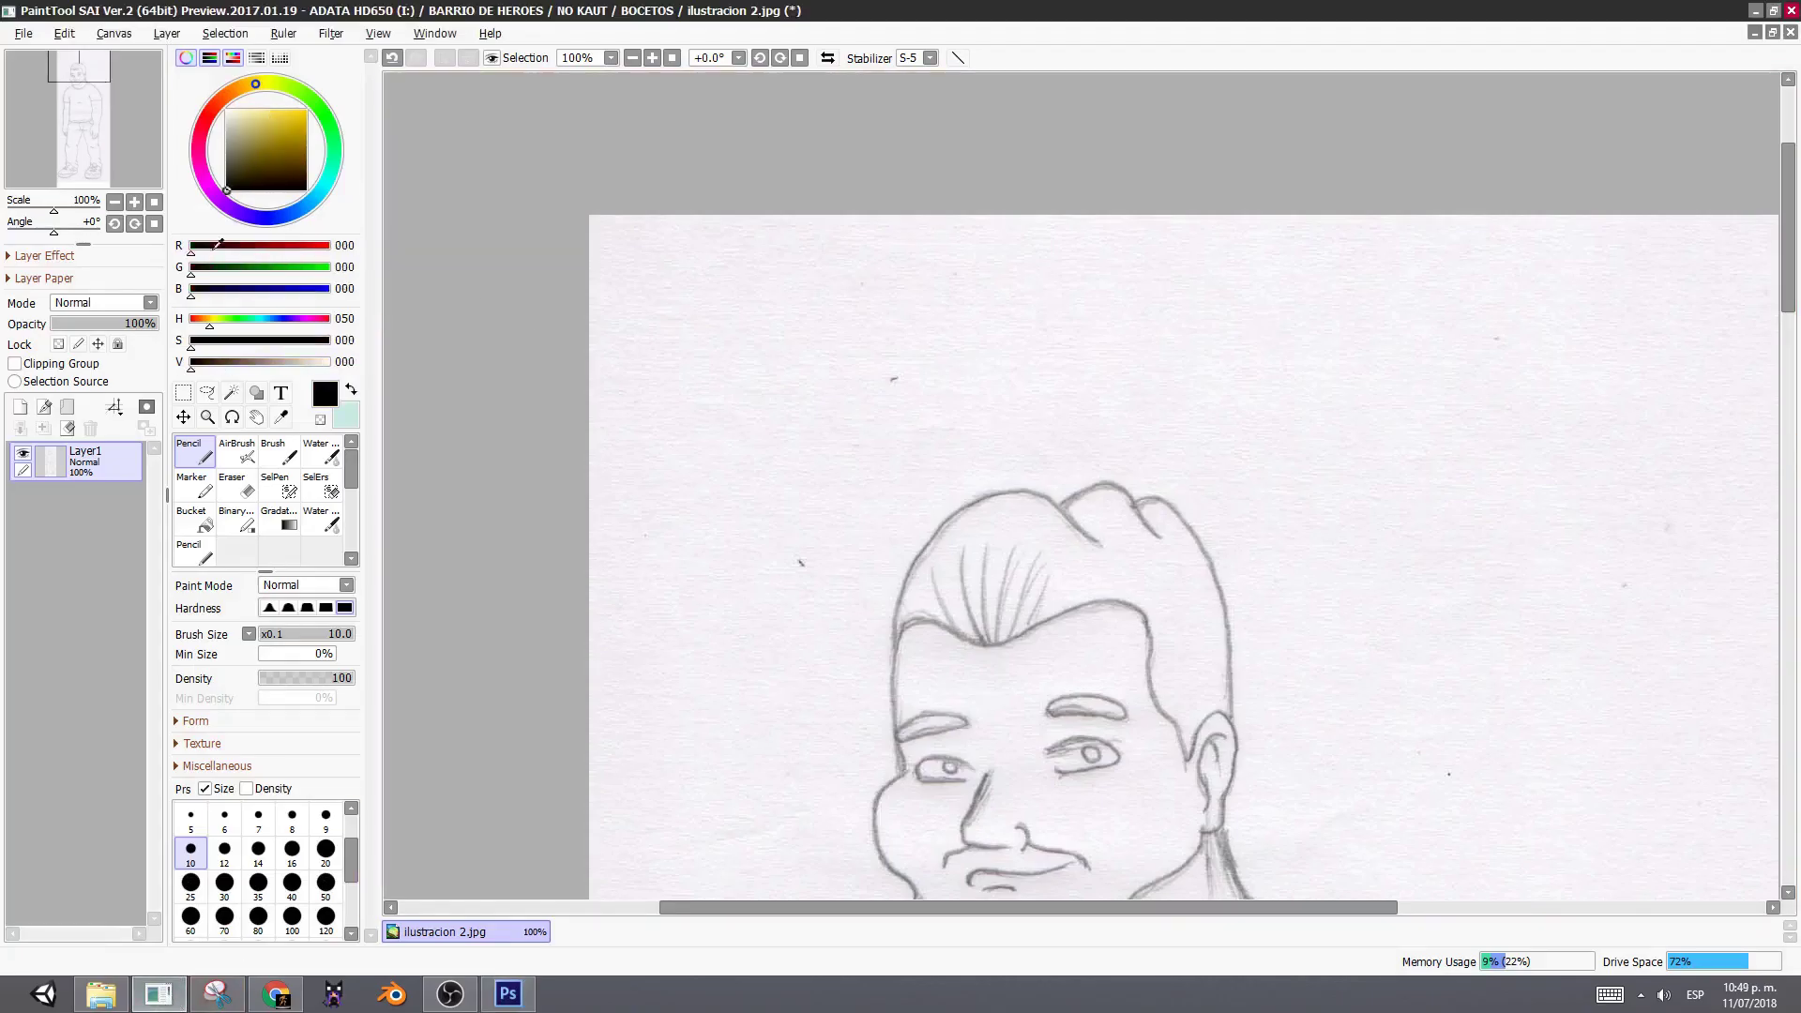
{"action": "mouse_move", "coordinate": [966, 508]}
{"action": "left_mouse_down"}
{"action": "mouse_move", "coordinate": [900, 596]}
{"action": "mouse_move", "coordinate": [903, 703]}
{"action": "mouse_move", "coordinate": [898, 654]}
{"action": "mouse_move", "coordinate": [888, 668]}
{"action": "mouse_move", "coordinate": [903, 619]}
{"action": "mouse_move", "coordinate": [981, 649]}
{"action": "mouse_move", "coordinate": [1145, 609]}
{"action": "mouse_move", "coordinate": [1150, 691]}
{"action": "mouse_move", "coordinate": [1225, 769]}
{"action": "left_mouse_up"}
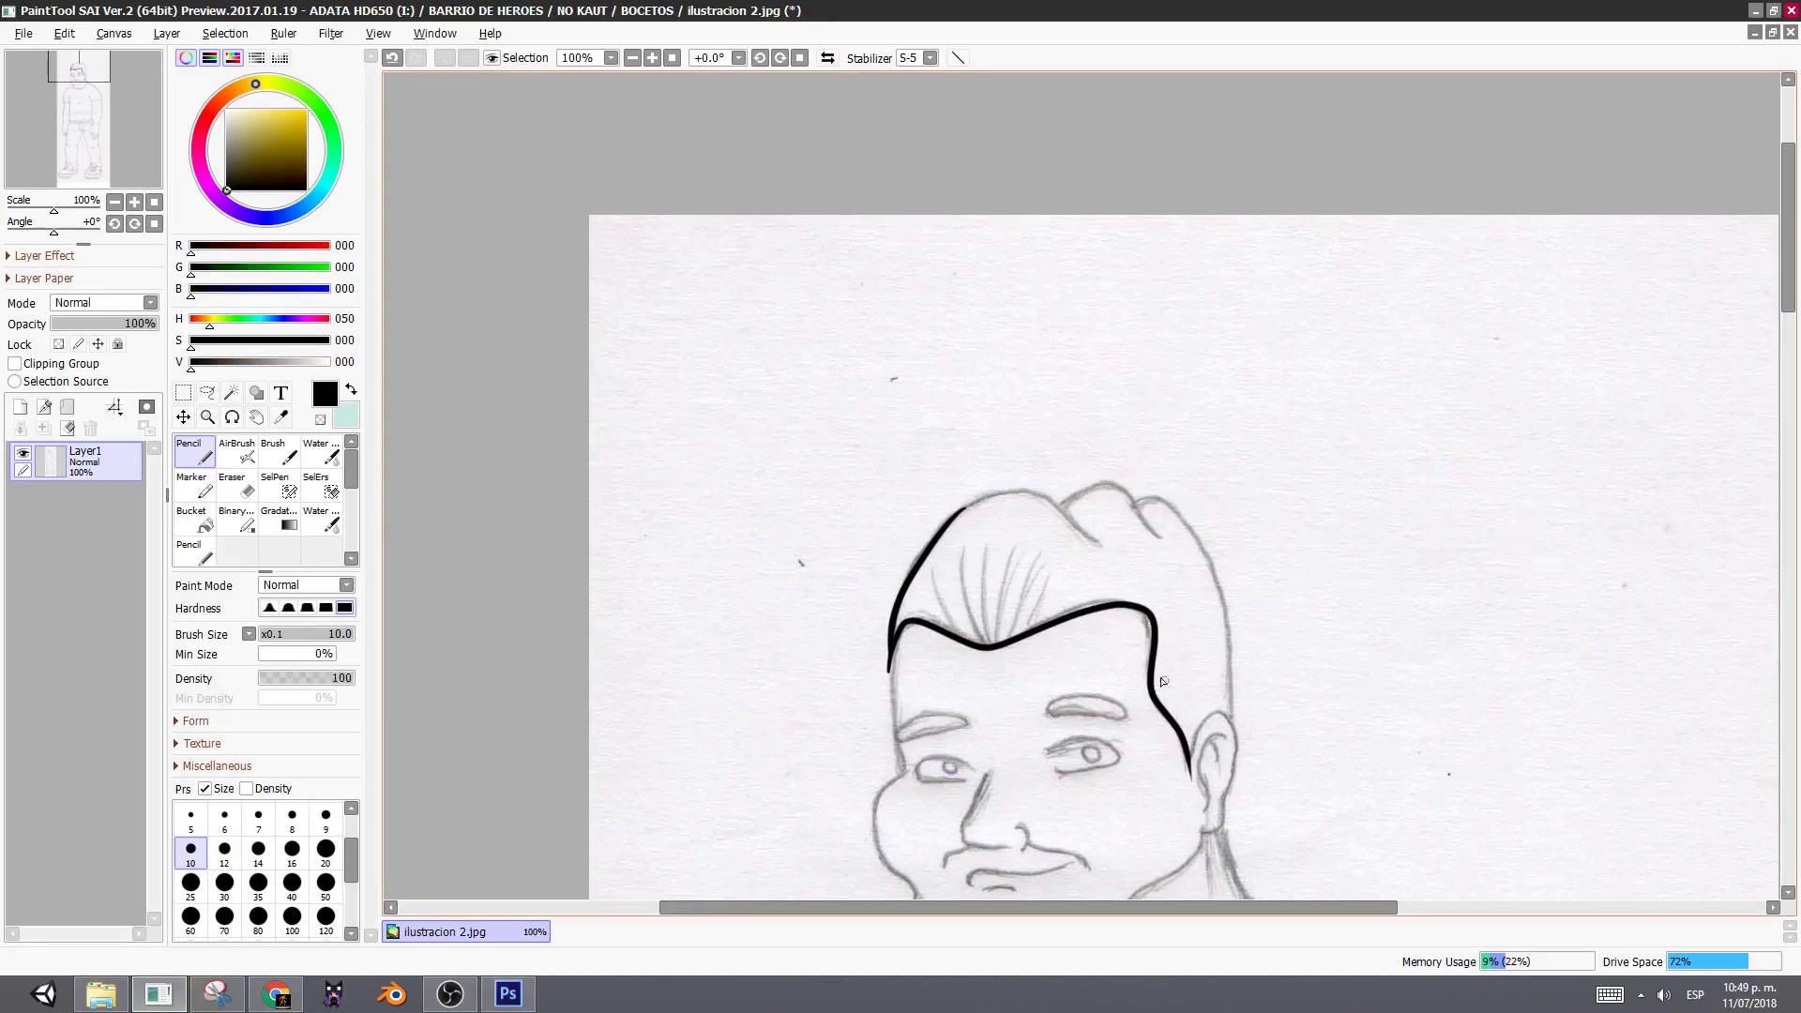
- Examine the edge quality of the black hairline strokes at several magnifications
{"action": "scroll", "coordinate": [1143, 627], "scroll_direction": "up", "scroll_amount": 13}
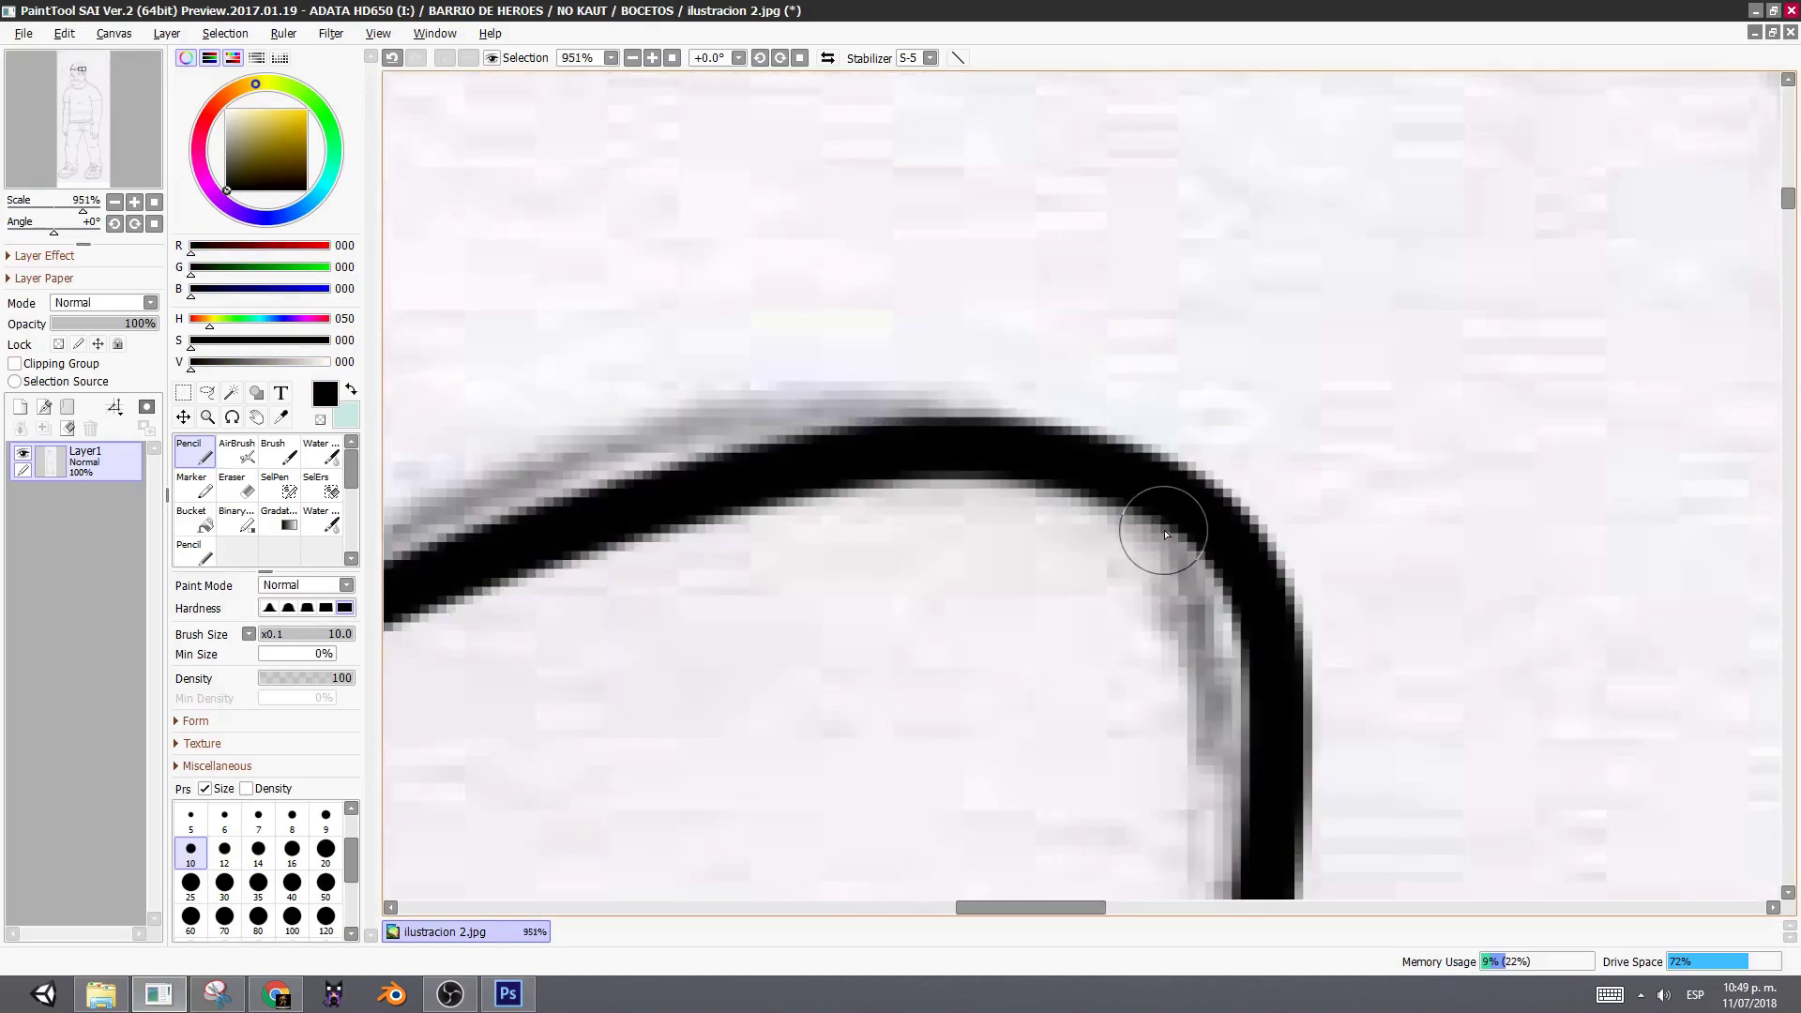
{"action": "scroll", "coordinate": [1166, 534], "scroll_direction": "down", "scroll_amount": 4}
{"action": "scroll", "coordinate": [1226, 559], "scroll_direction": "down", "scroll_amount": 4}
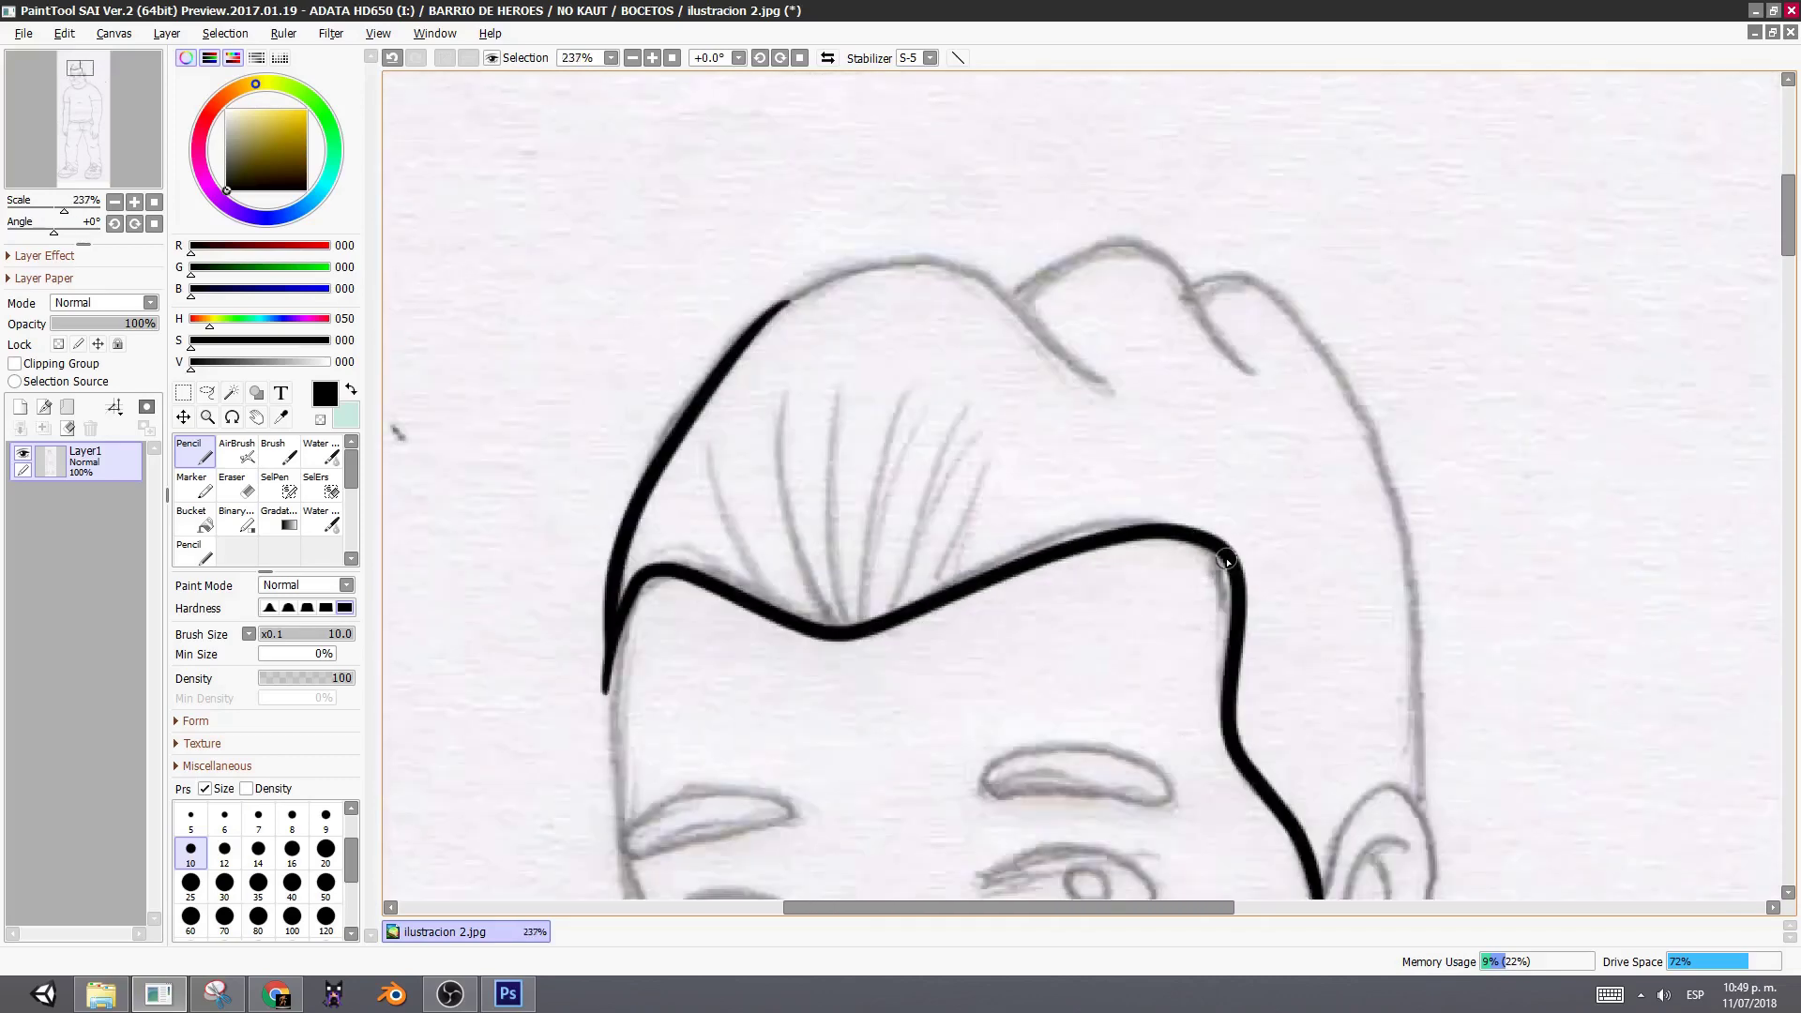
{"action": "scroll", "coordinate": [1227, 560], "scroll_direction": "down", "scroll_amount": 2}
{"action": "scroll", "coordinate": [1191, 538], "scroll_direction": "up", "scroll_amount": 3}
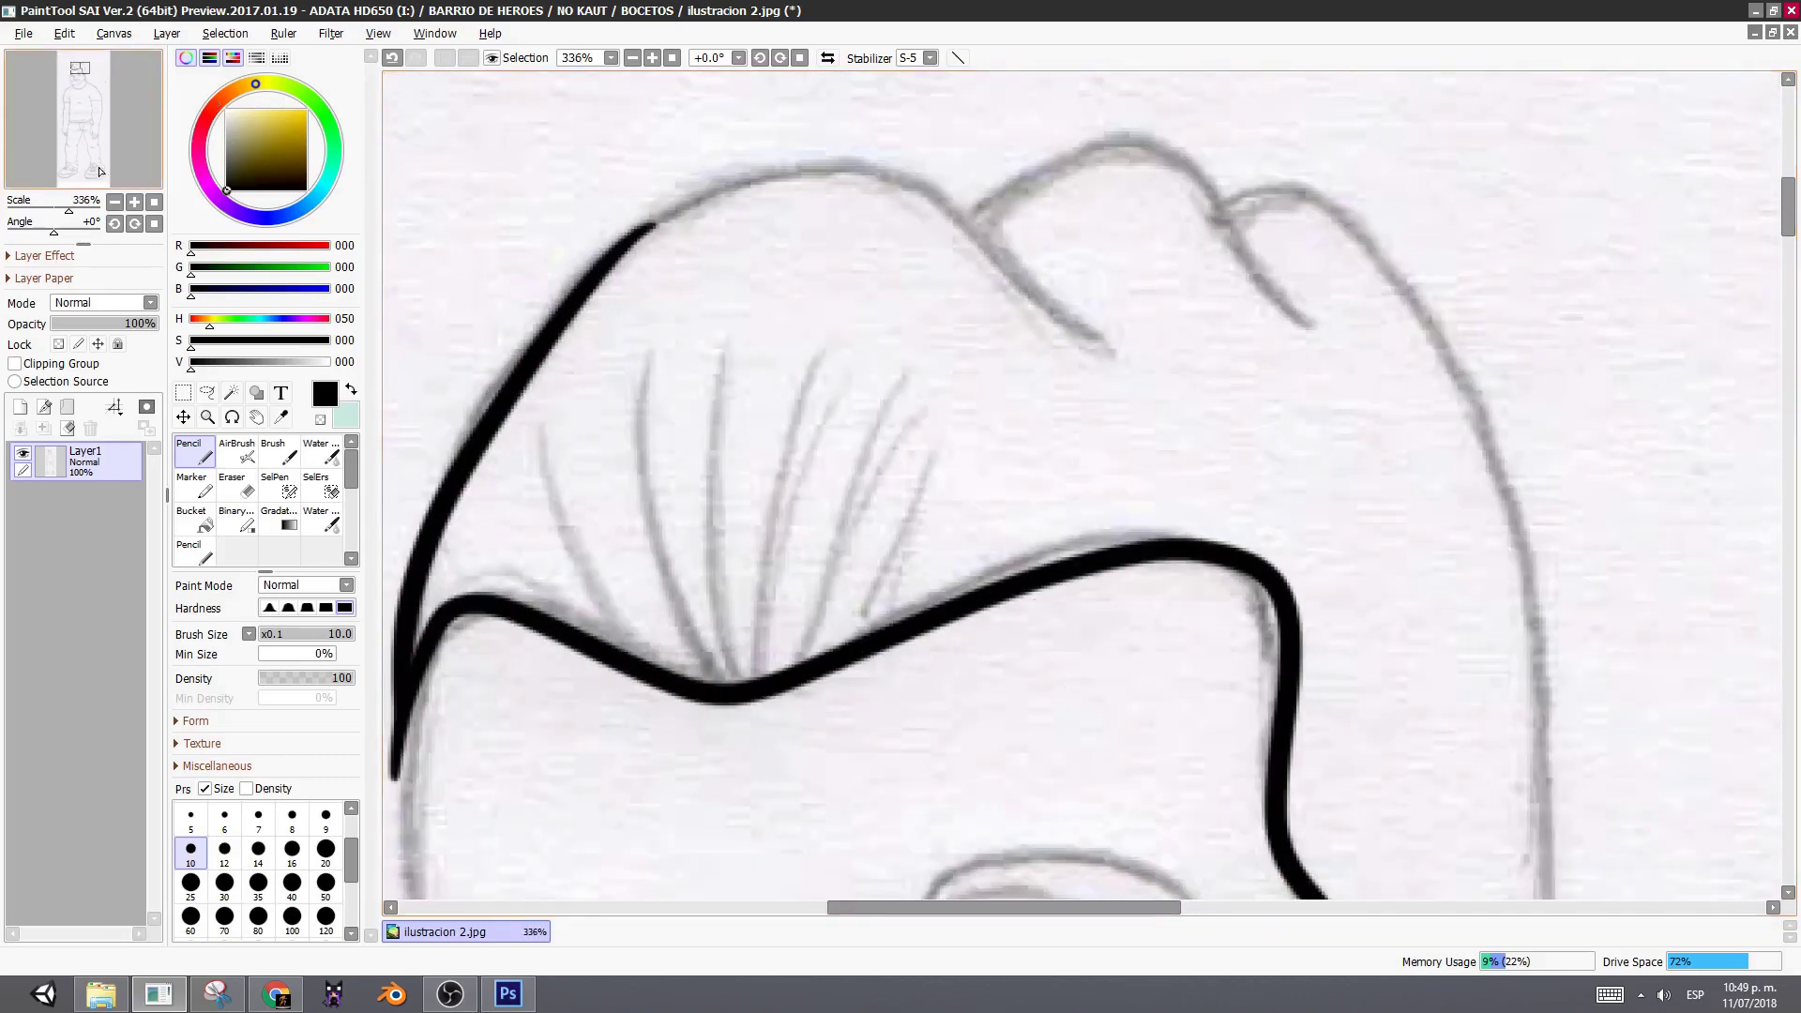
{"action": "left_click", "coordinate": [114, 33]}
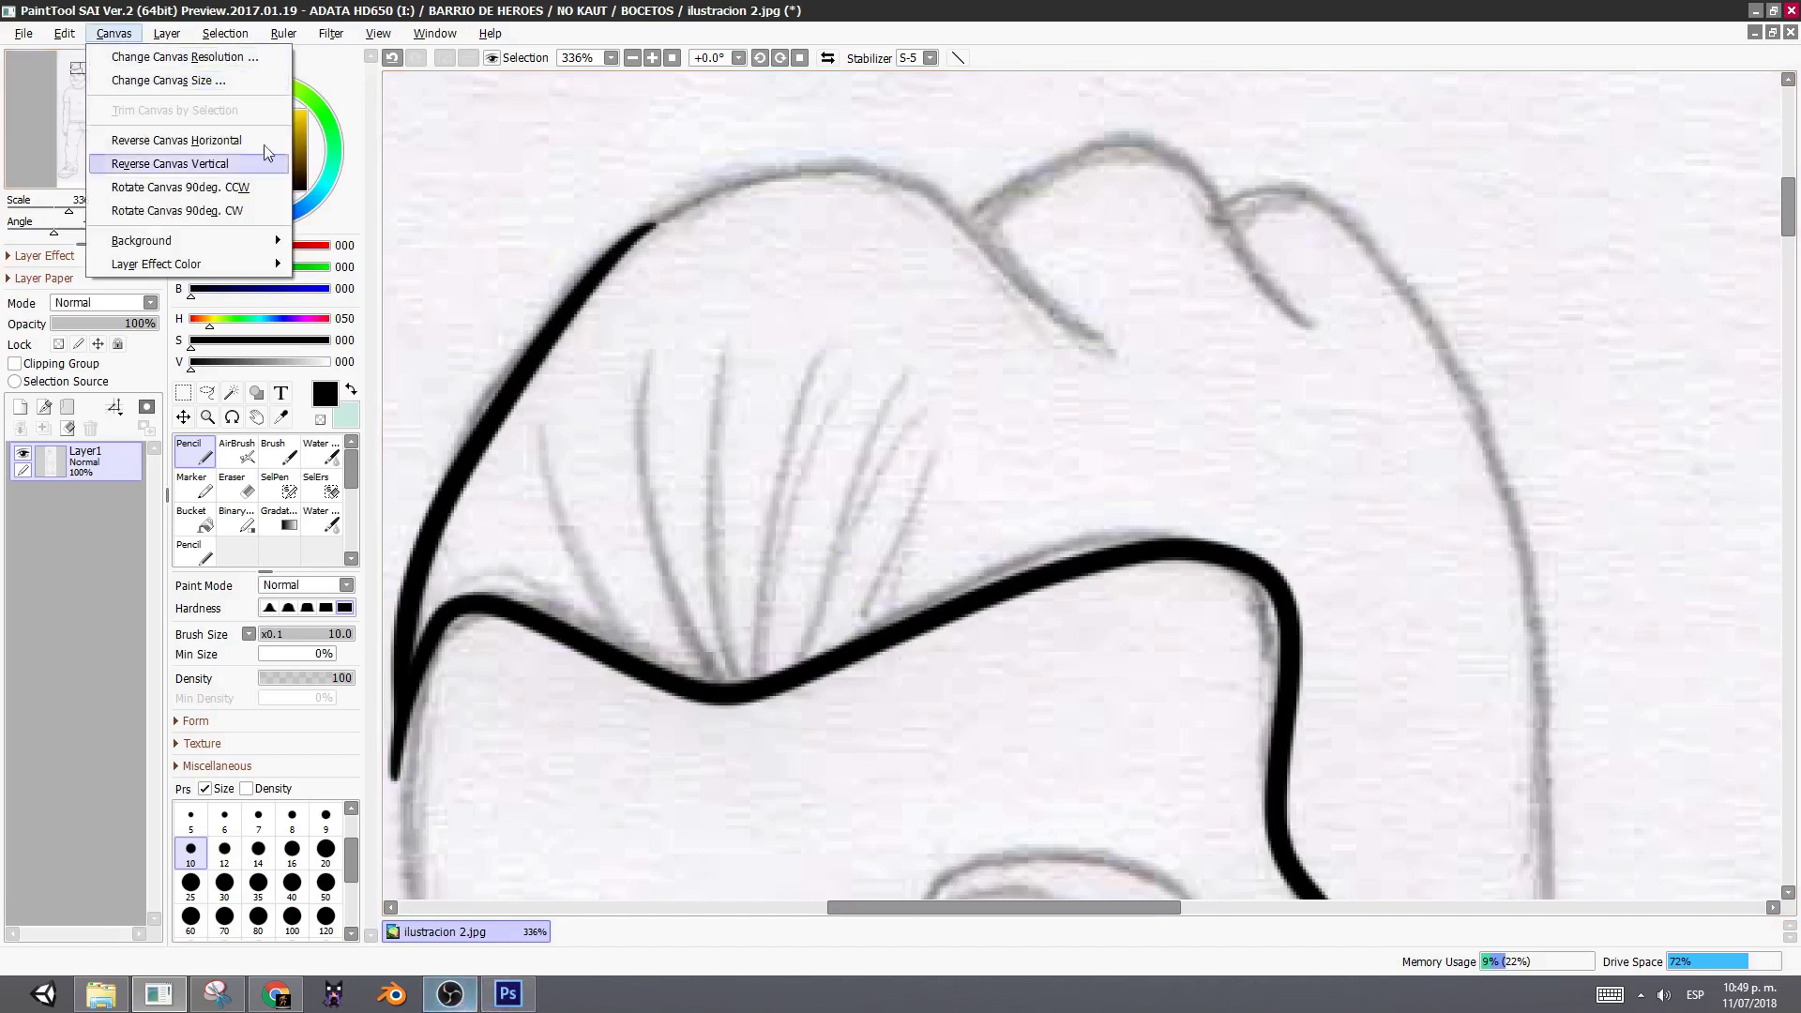
- Switch to Photoshop and open the ilustracion 2 image from BARRIO DE HEROES / NO KAUT / BOCETOS on the ADATA HD650 drive
{"action": "left_click", "coordinate": [507, 996]}
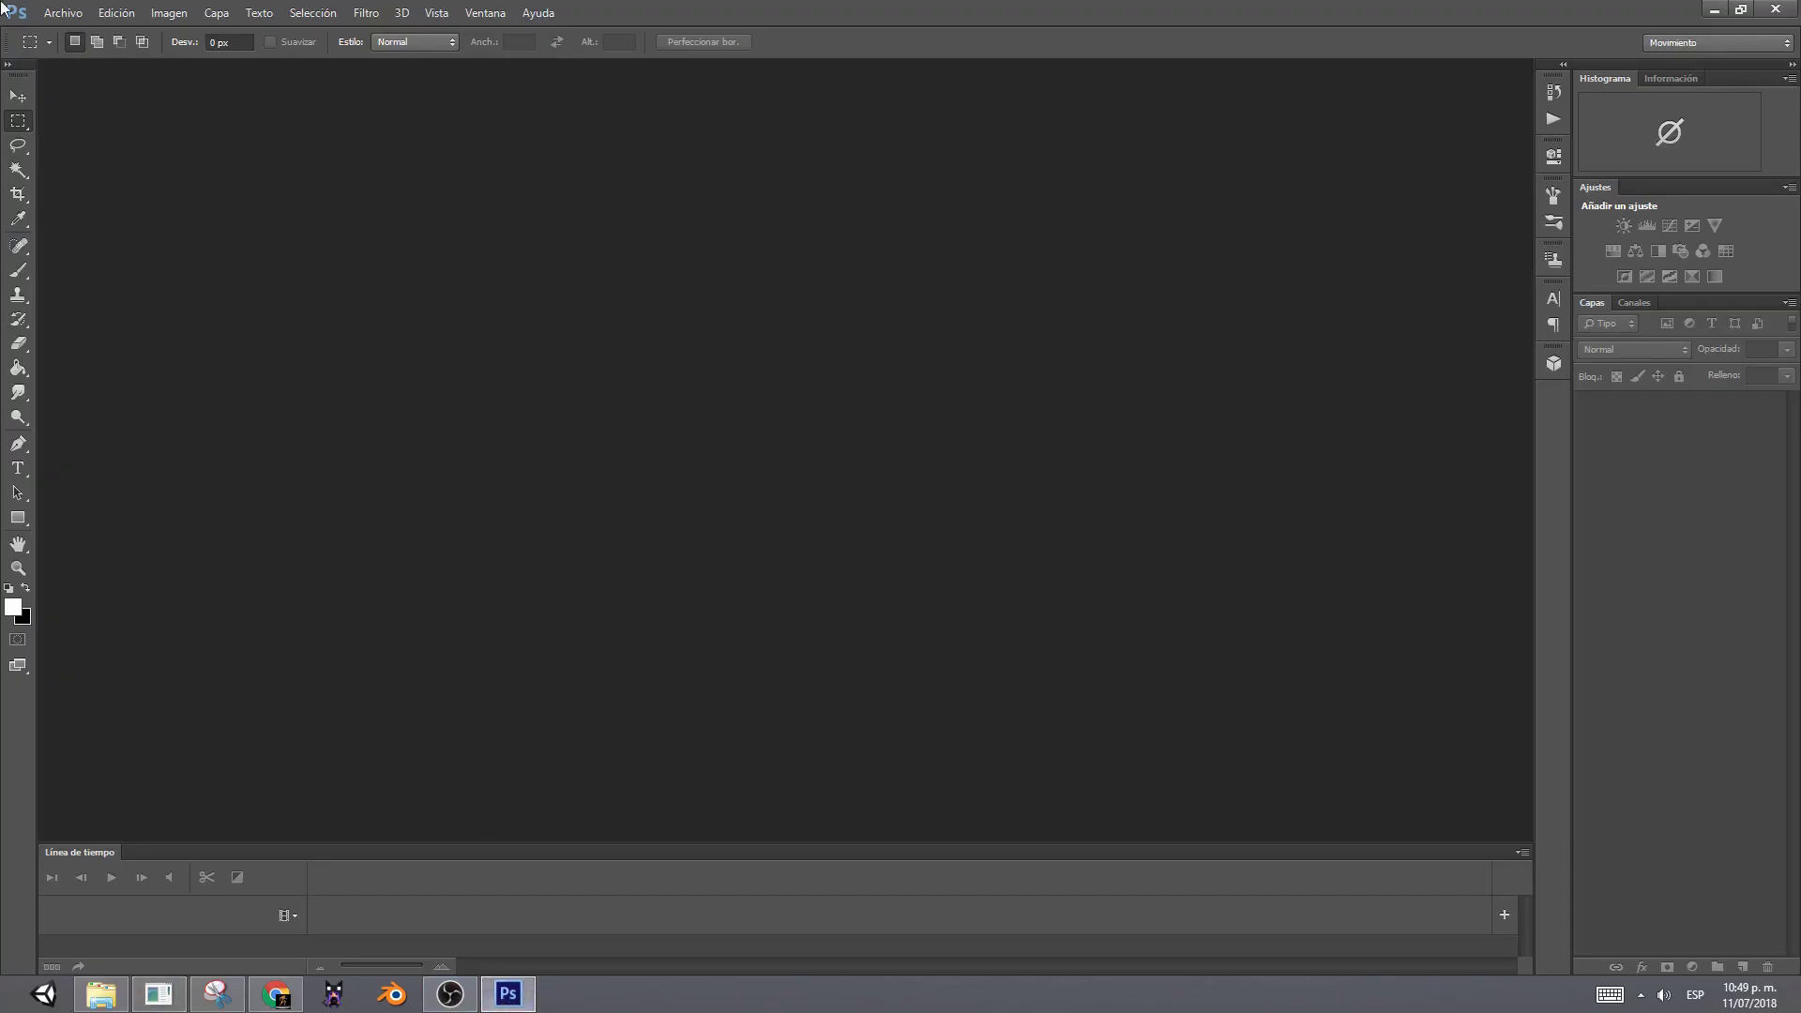
{"action": "left_click", "coordinate": [64, 15]}
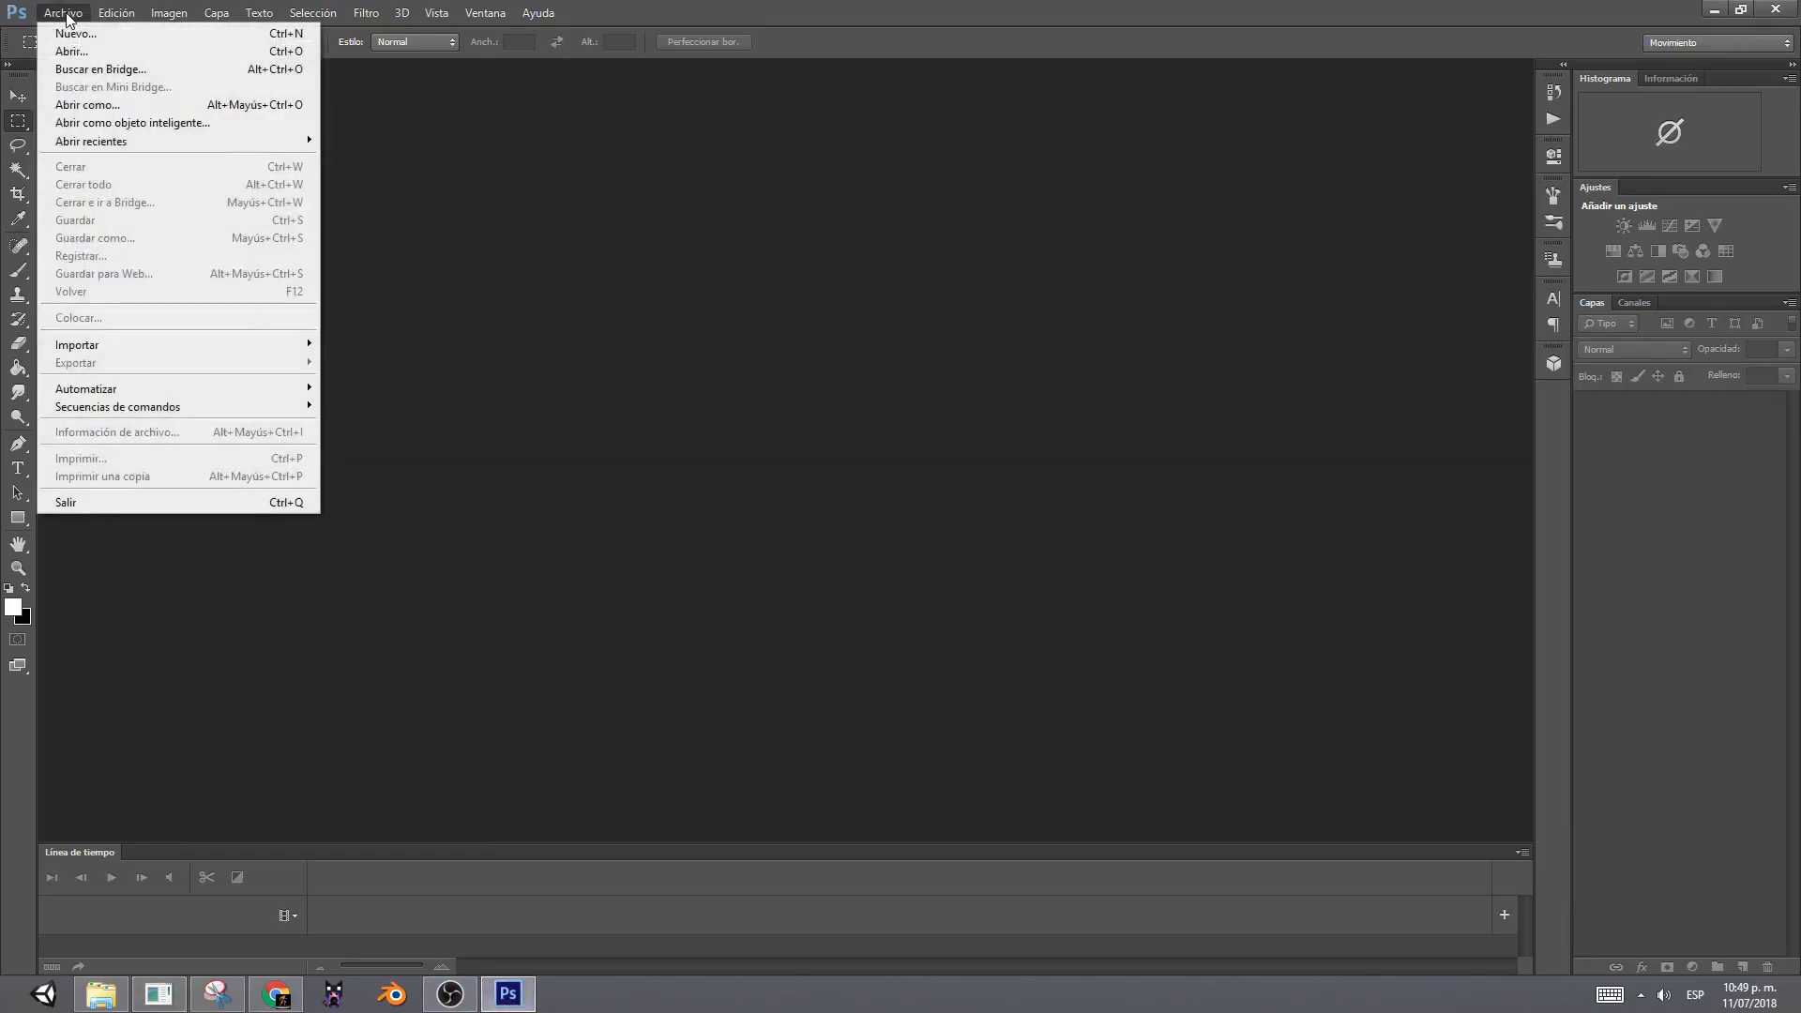
{"action": "left_click", "coordinate": [80, 51]}
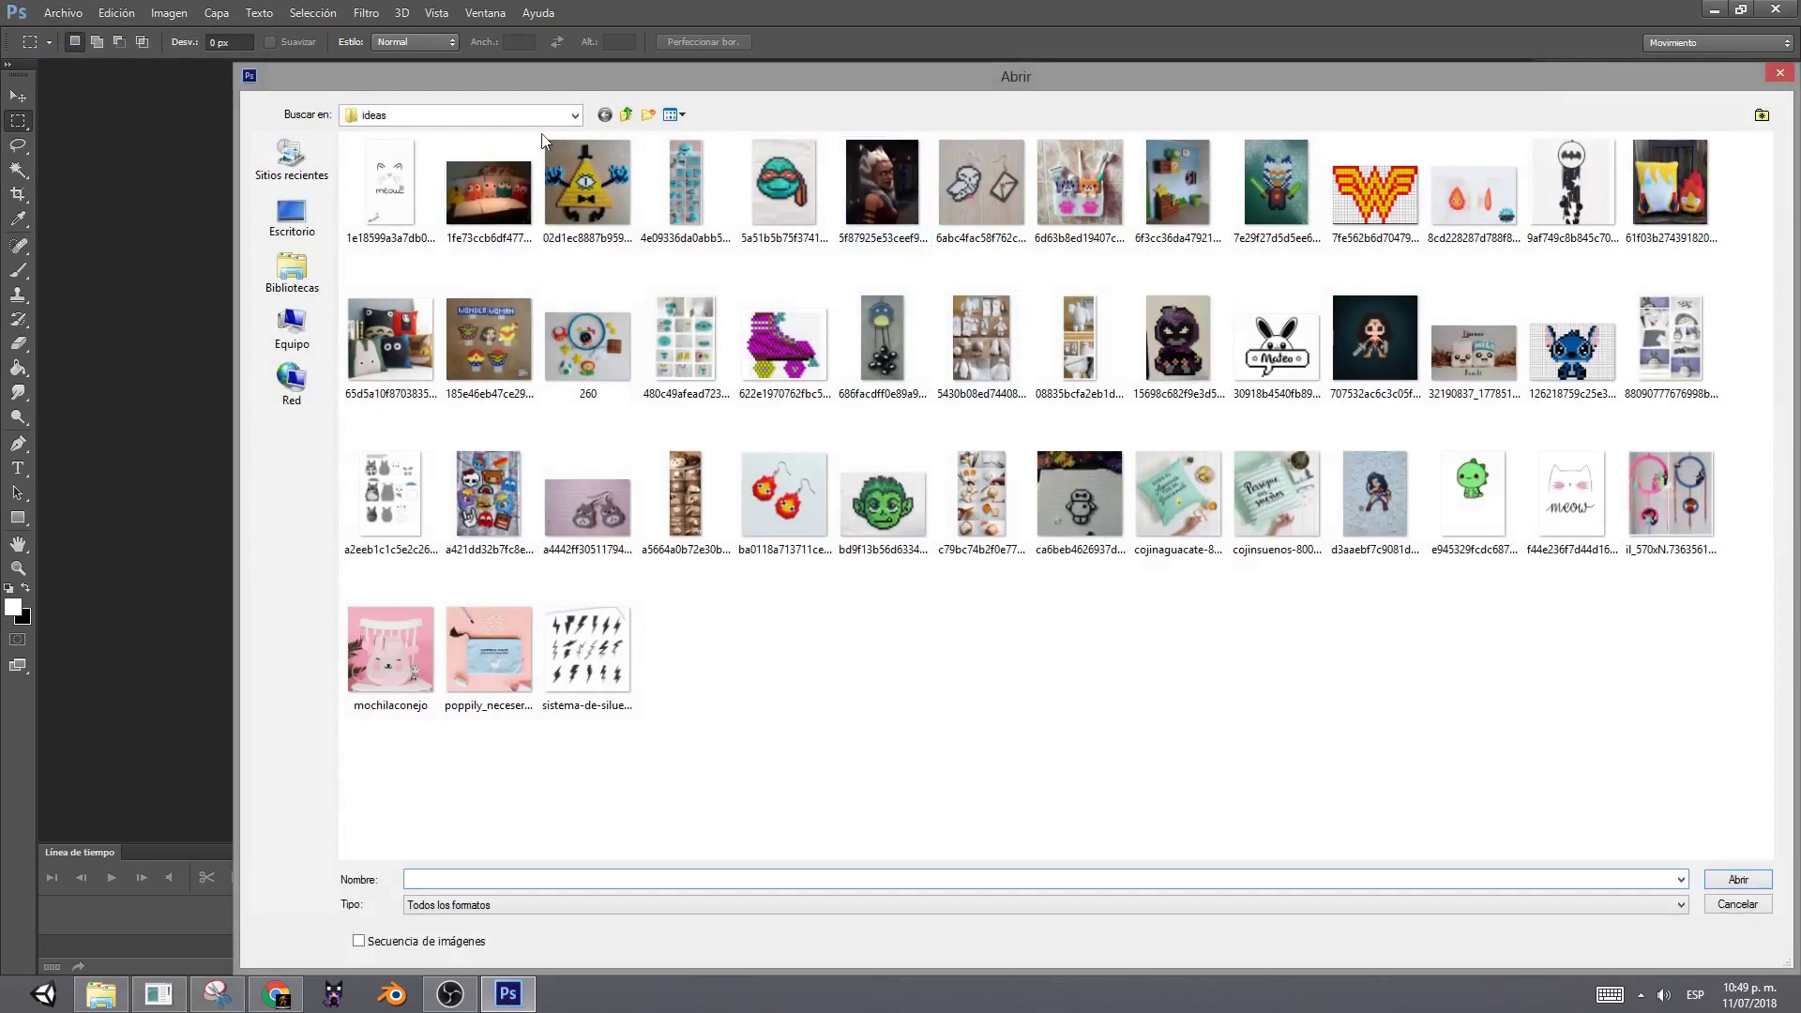
{"action": "left_click", "coordinate": [292, 326]}
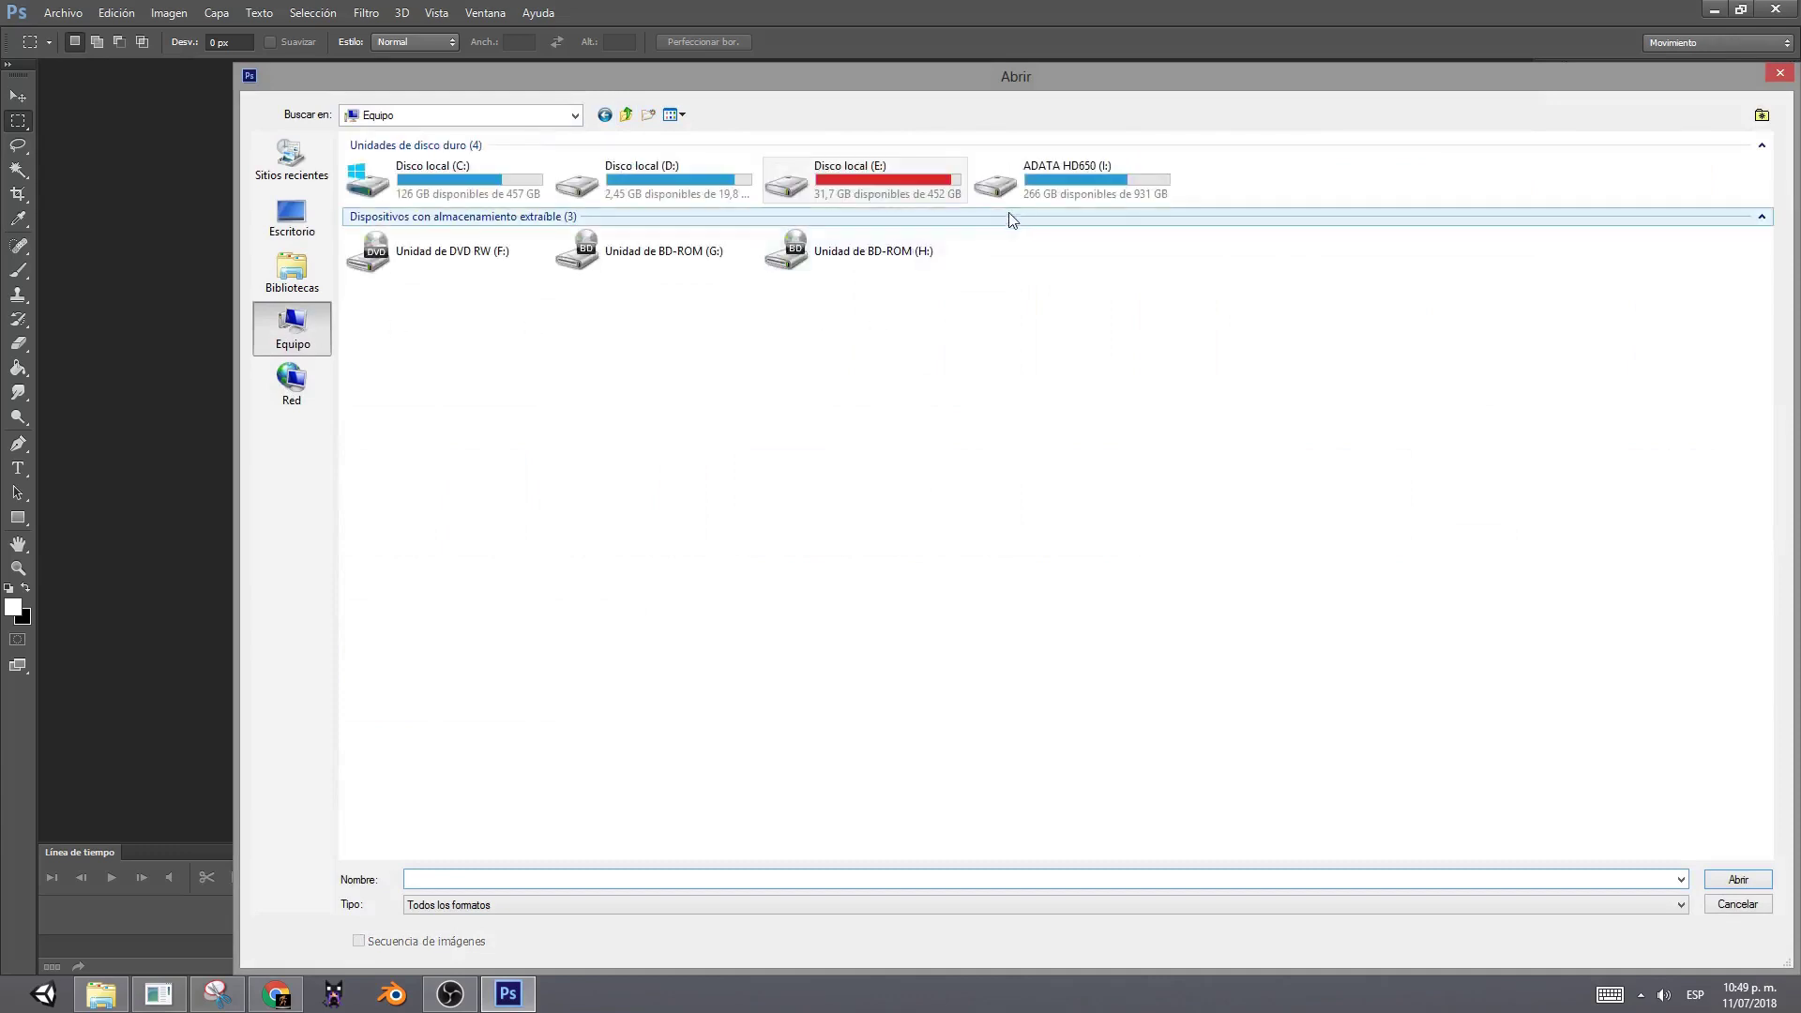
{"action": "double_click", "coordinate": [1033, 199]}
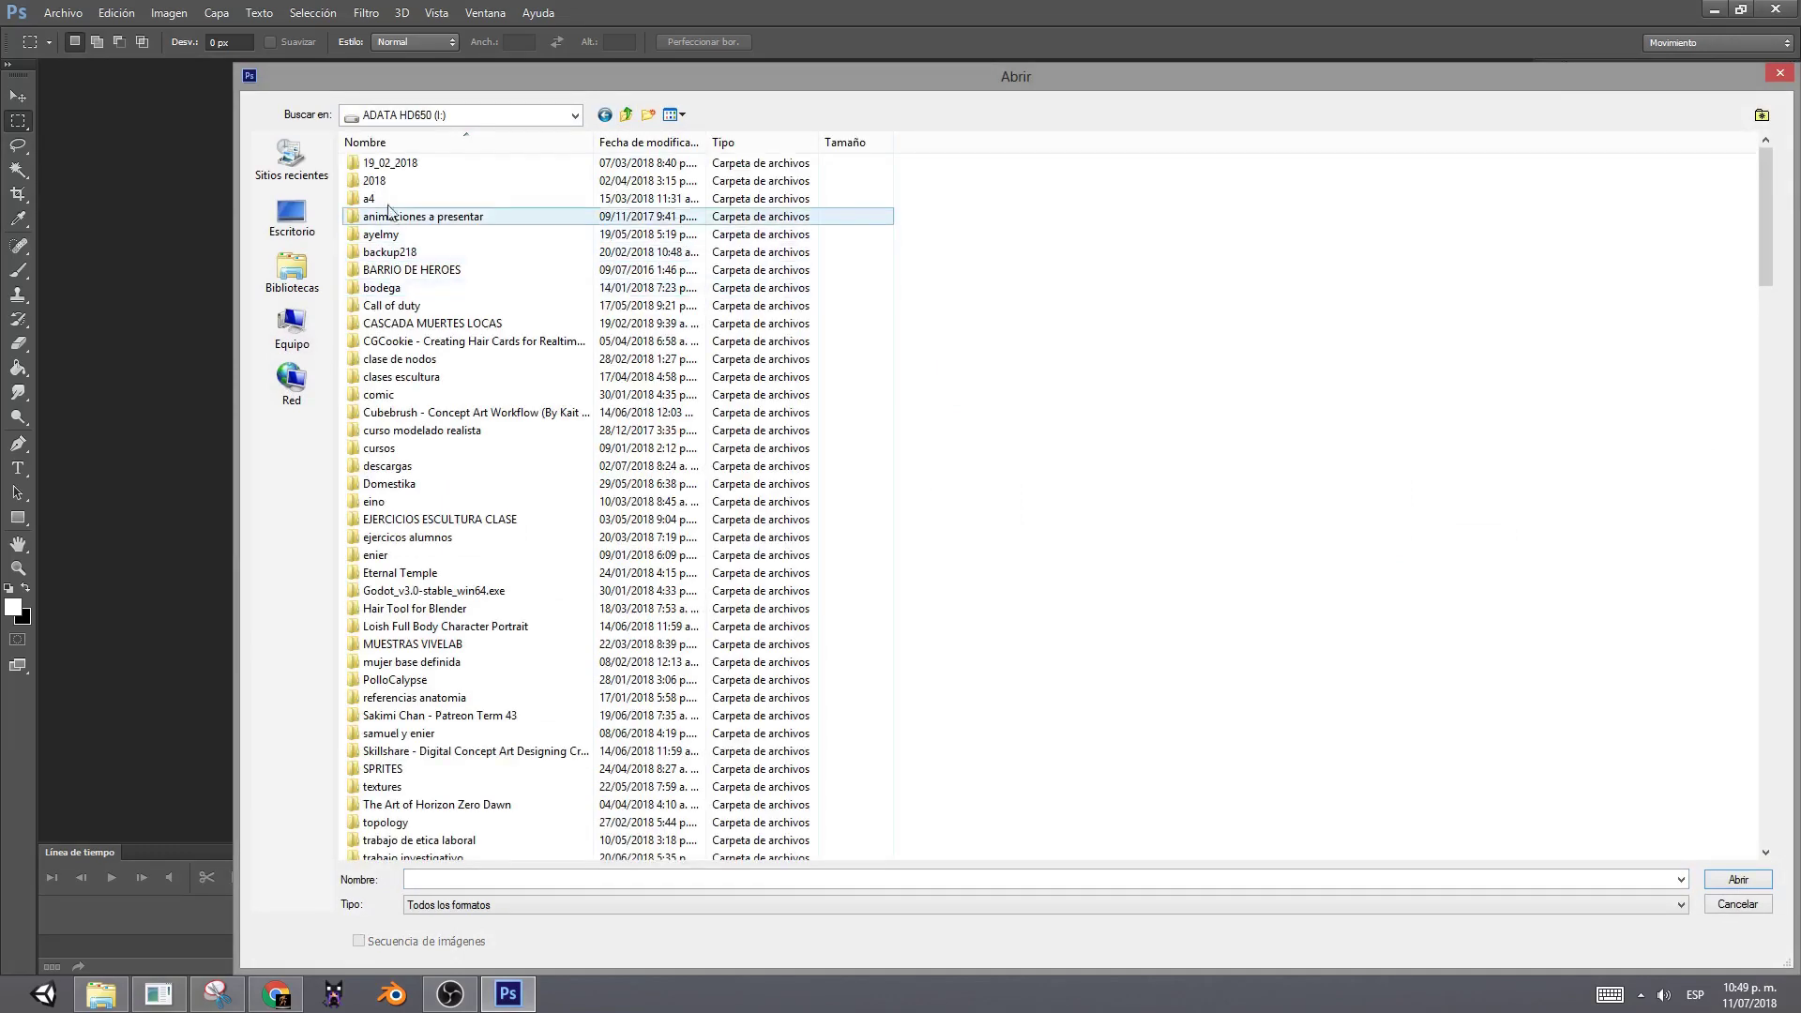
{"action": "double_click", "coordinate": [394, 270]}
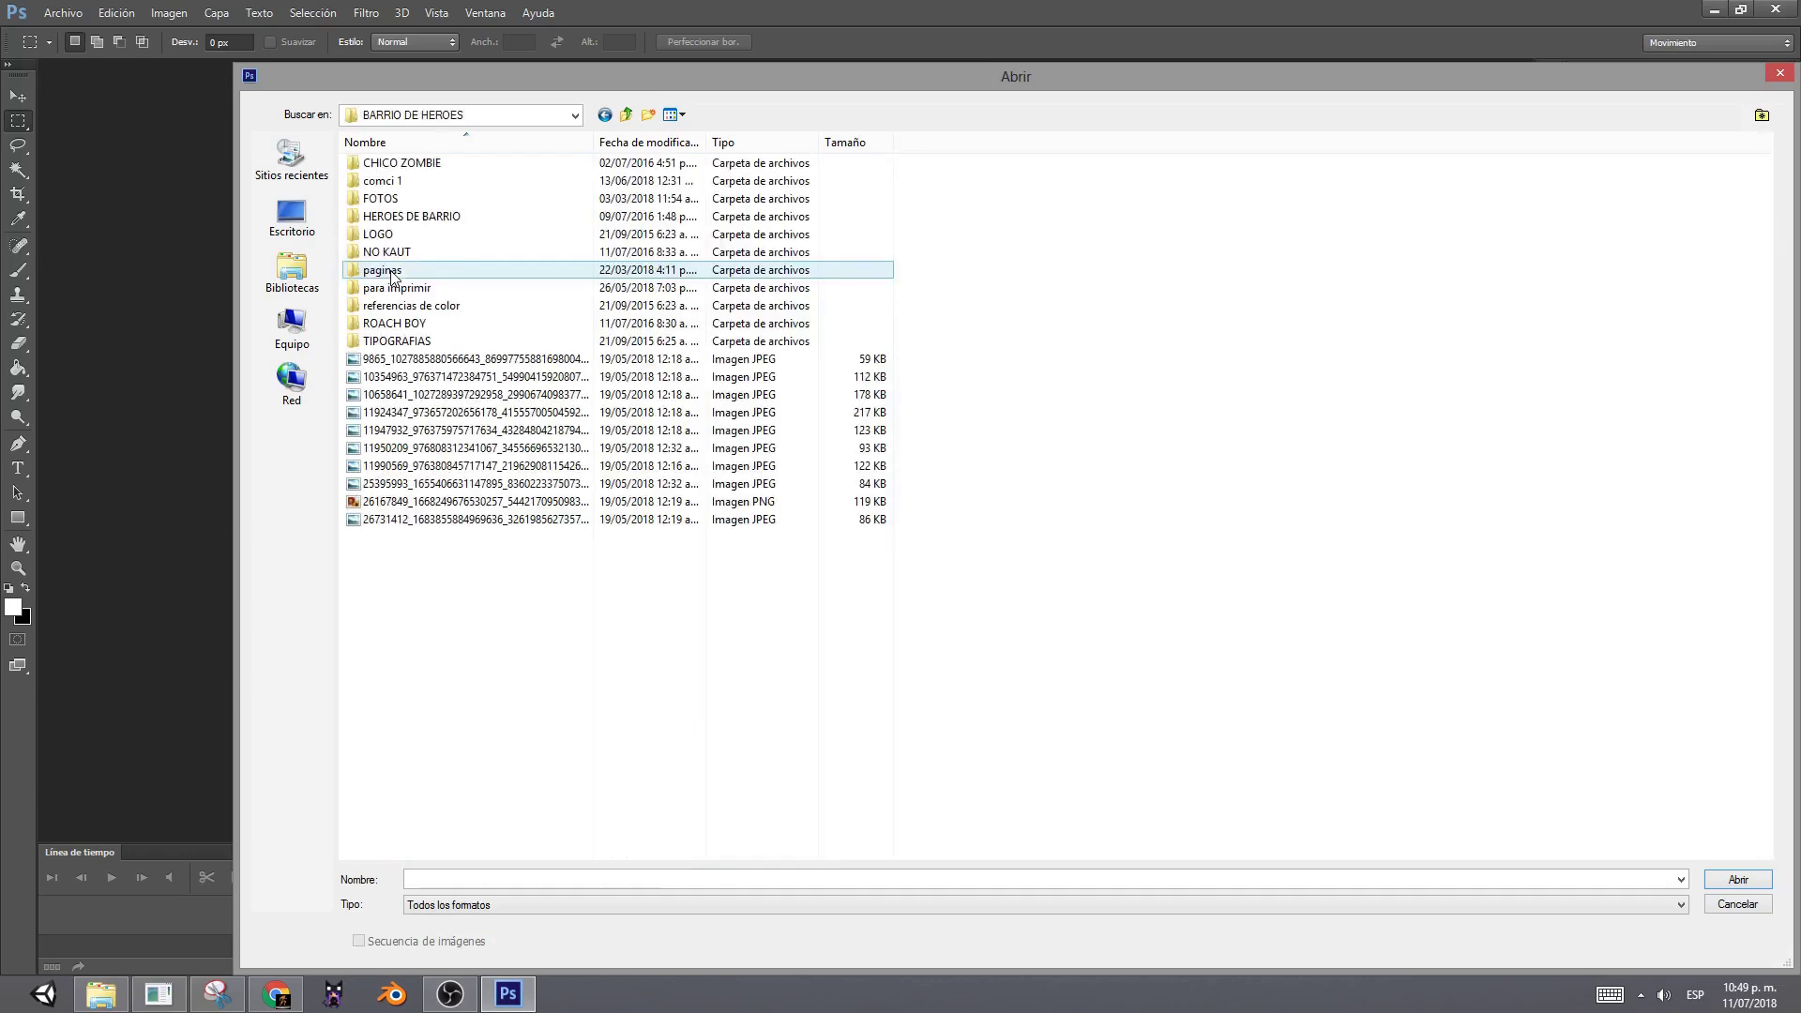
{"action": "double_click", "coordinate": [392, 251]}
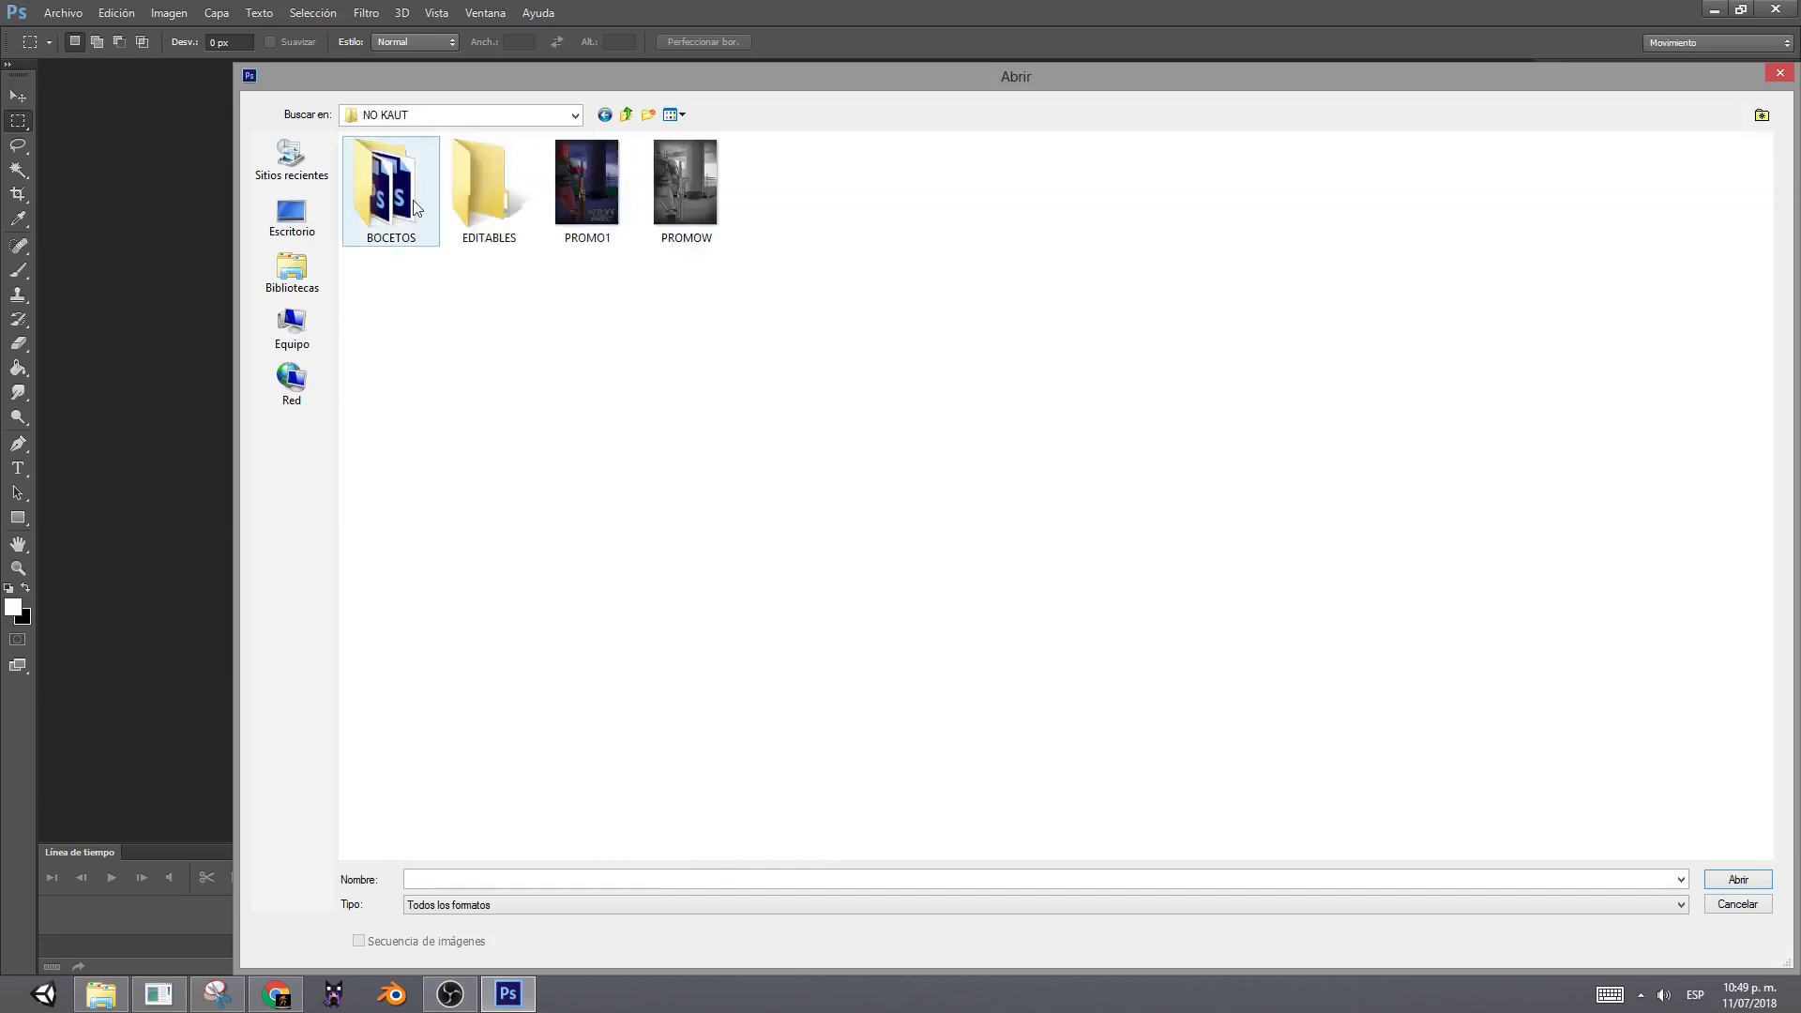
{"action": "double_click", "coordinate": [409, 198]}
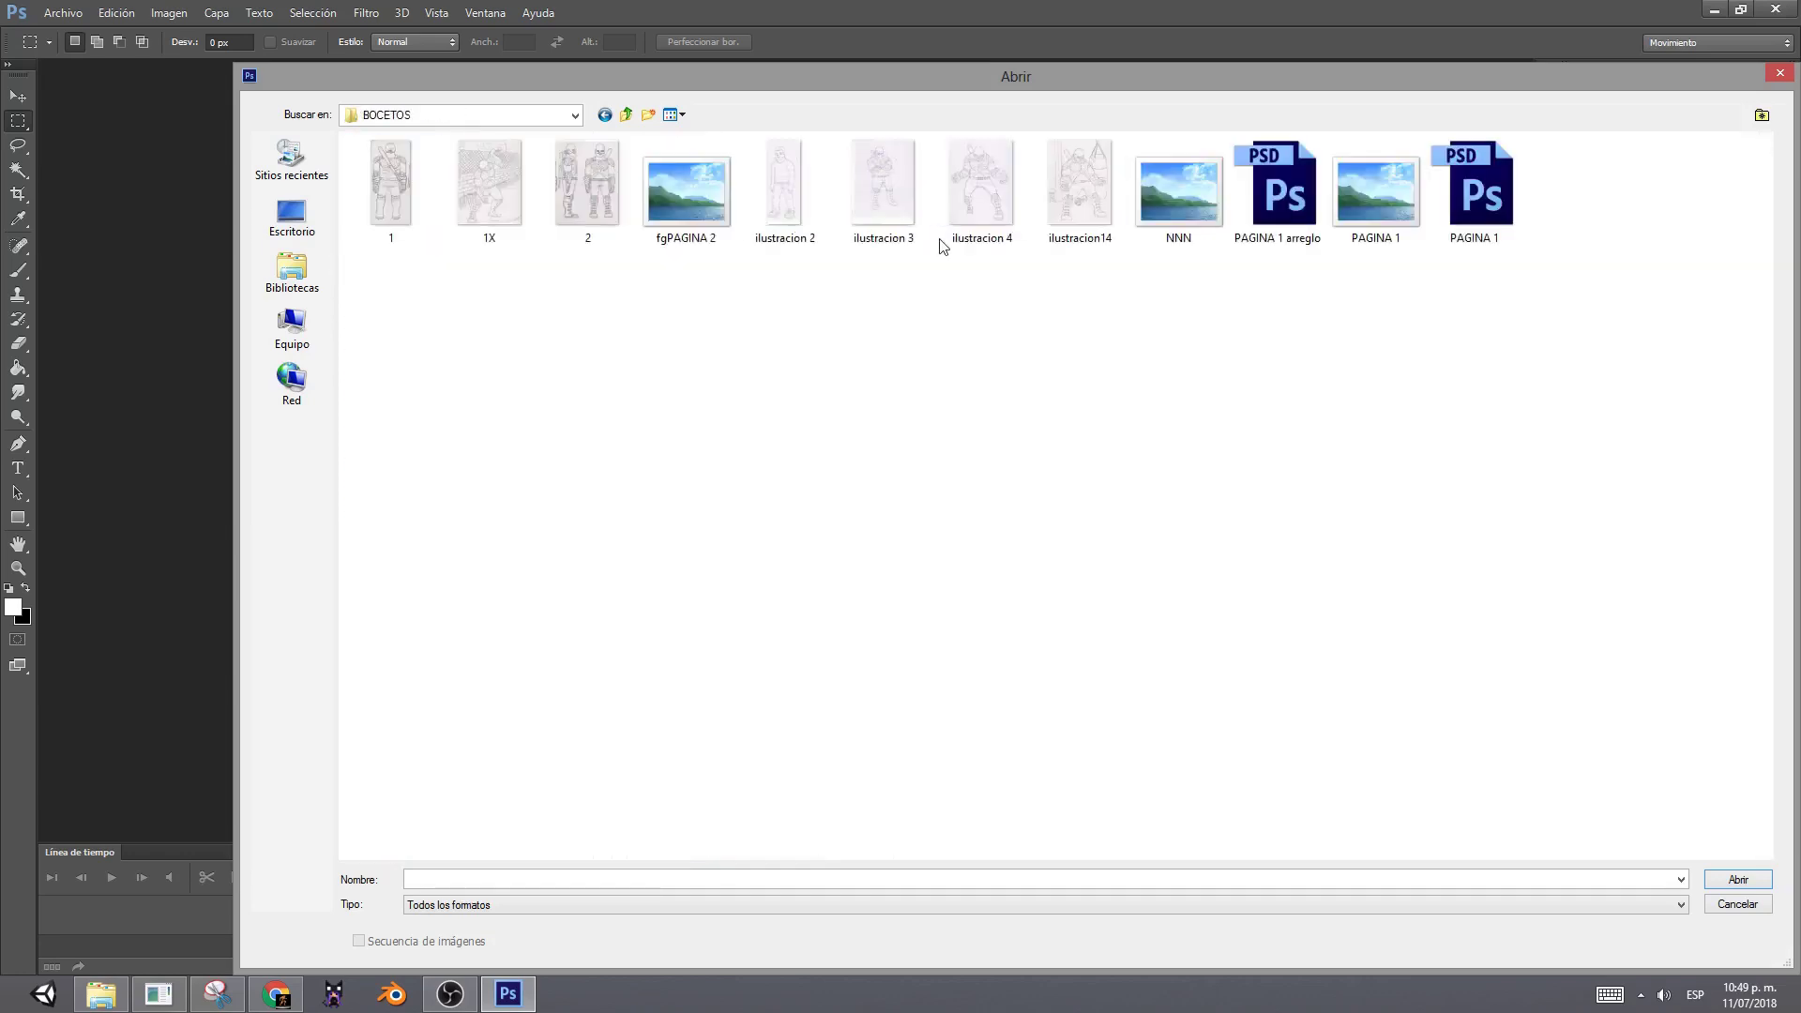
{"action": "double_click", "coordinate": [800, 184]}
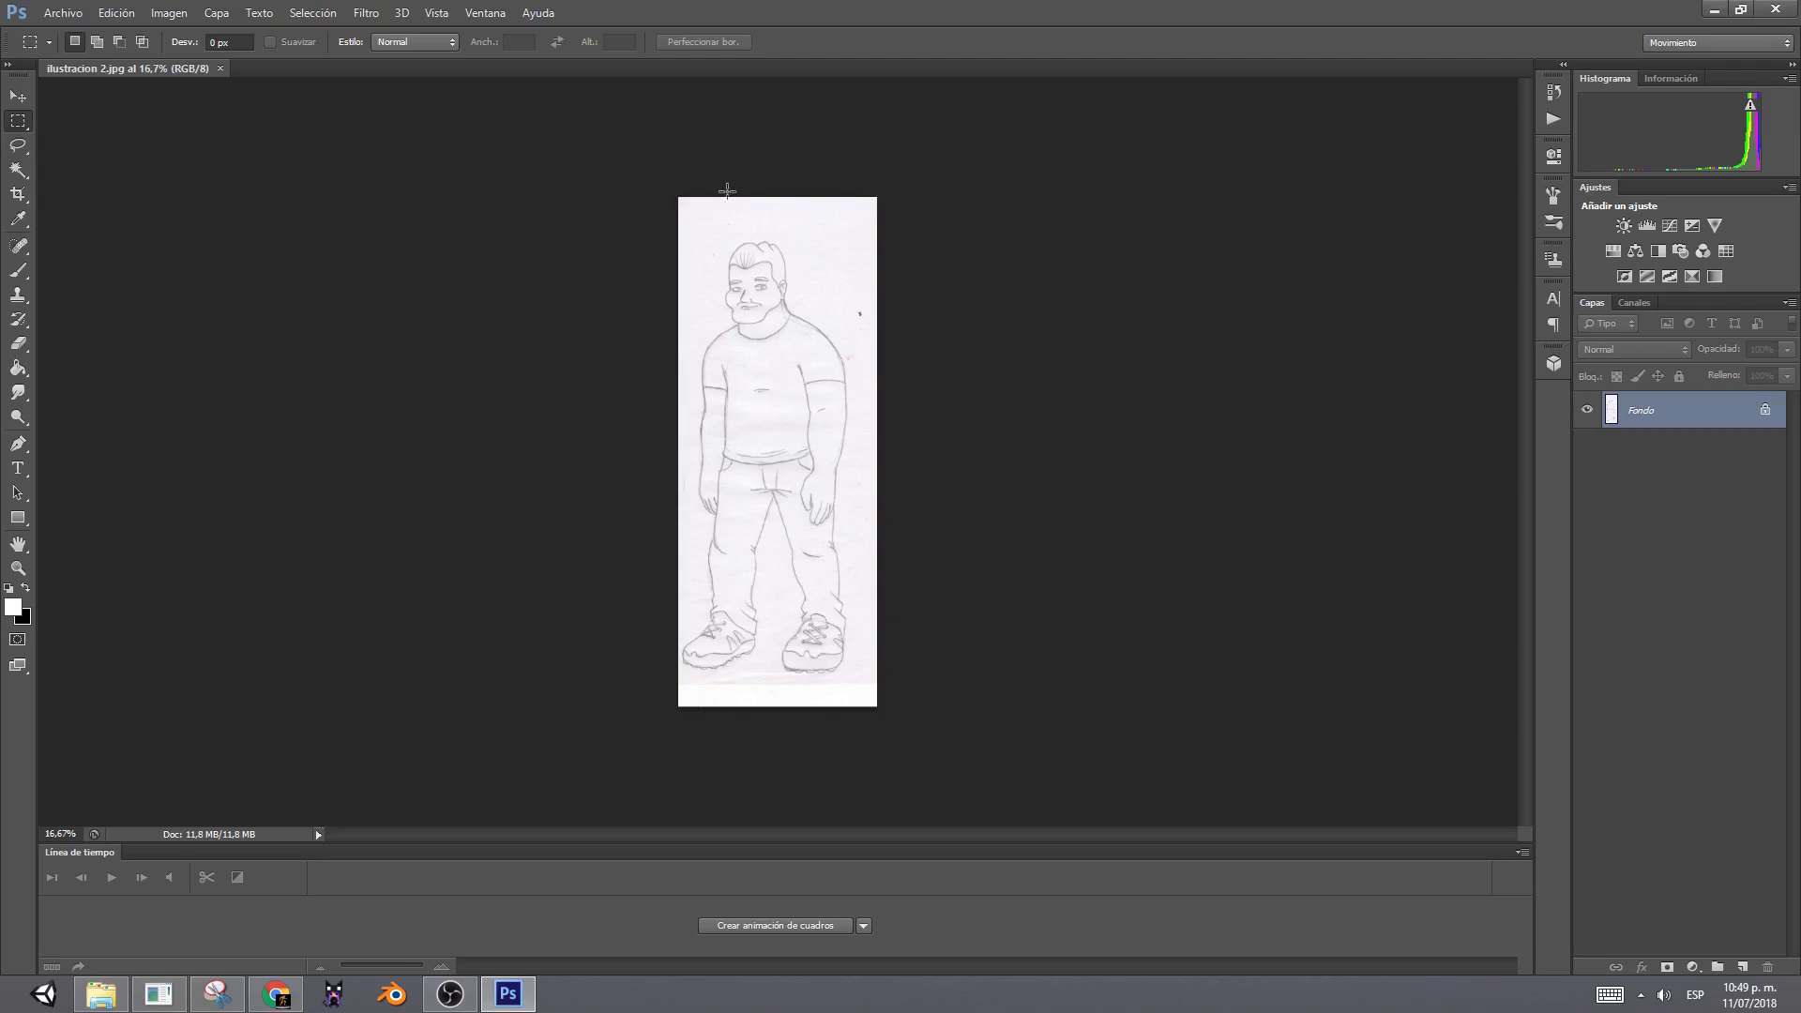
- Resample the image to a resolution of 300 pixels per inch
{"action": "left_click", "coordinate": [169, 13]}
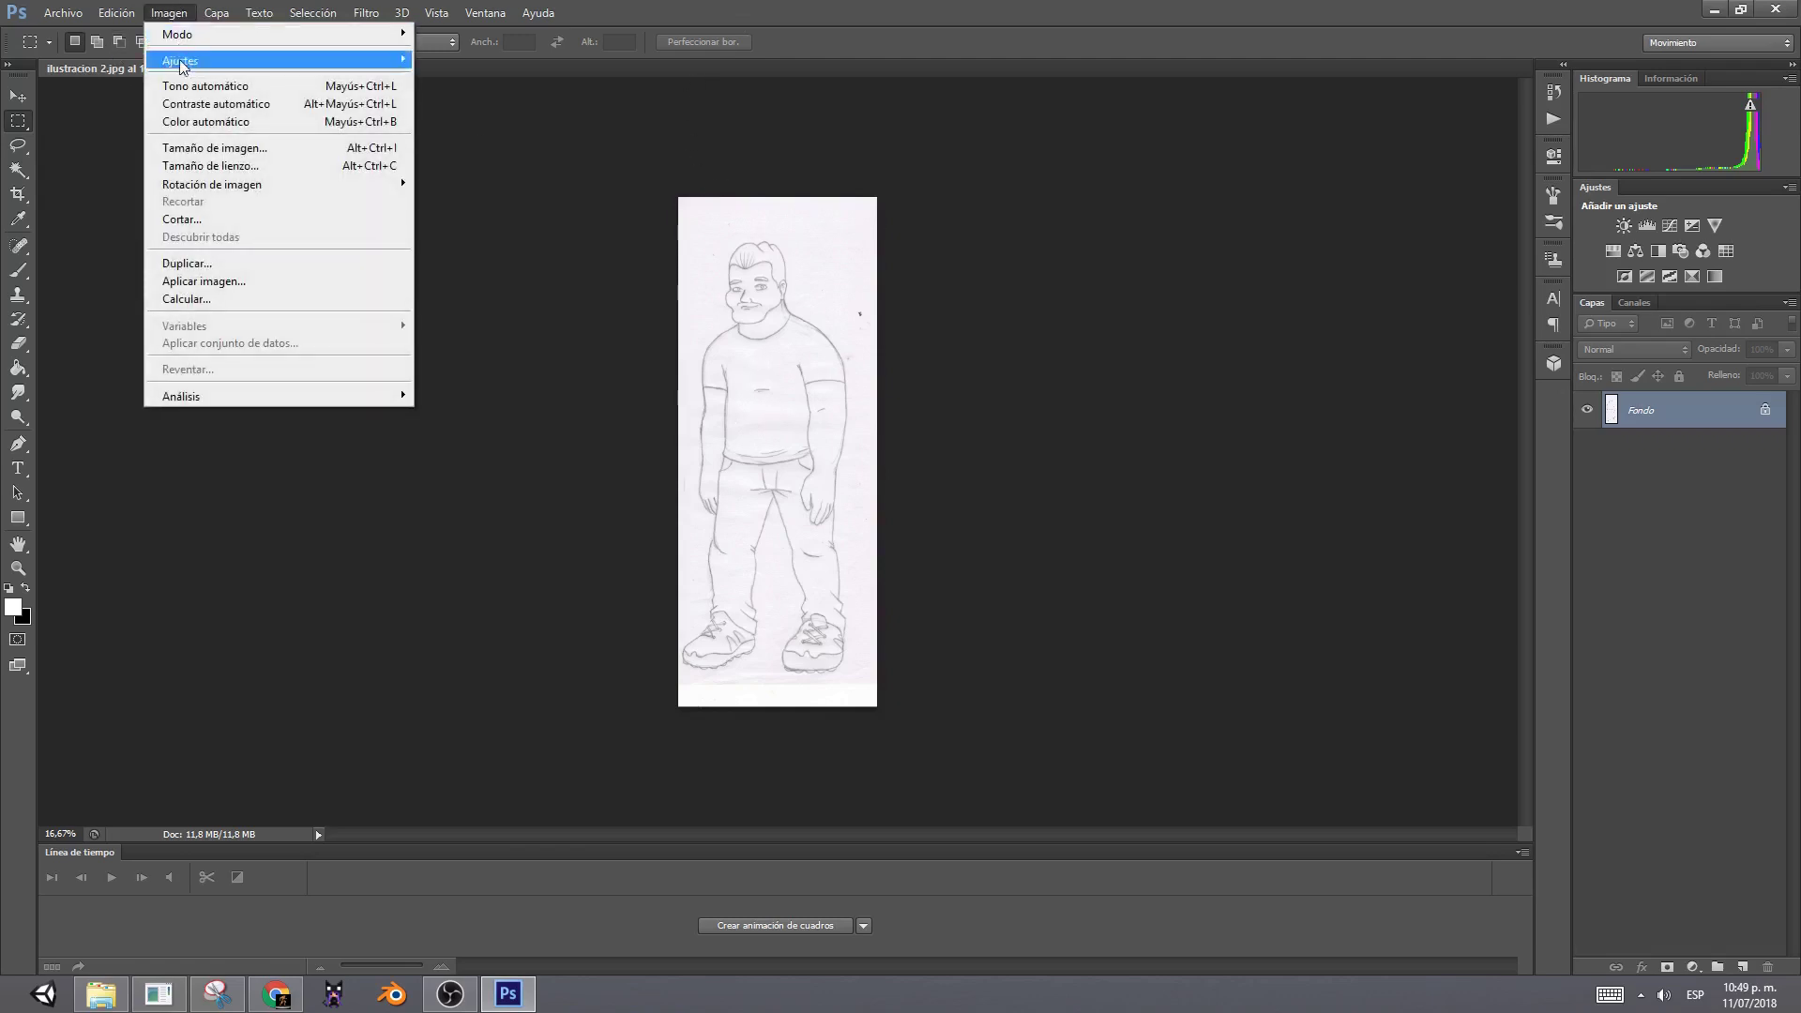
{"action": "left_click", "coordinate": [232, 155]}
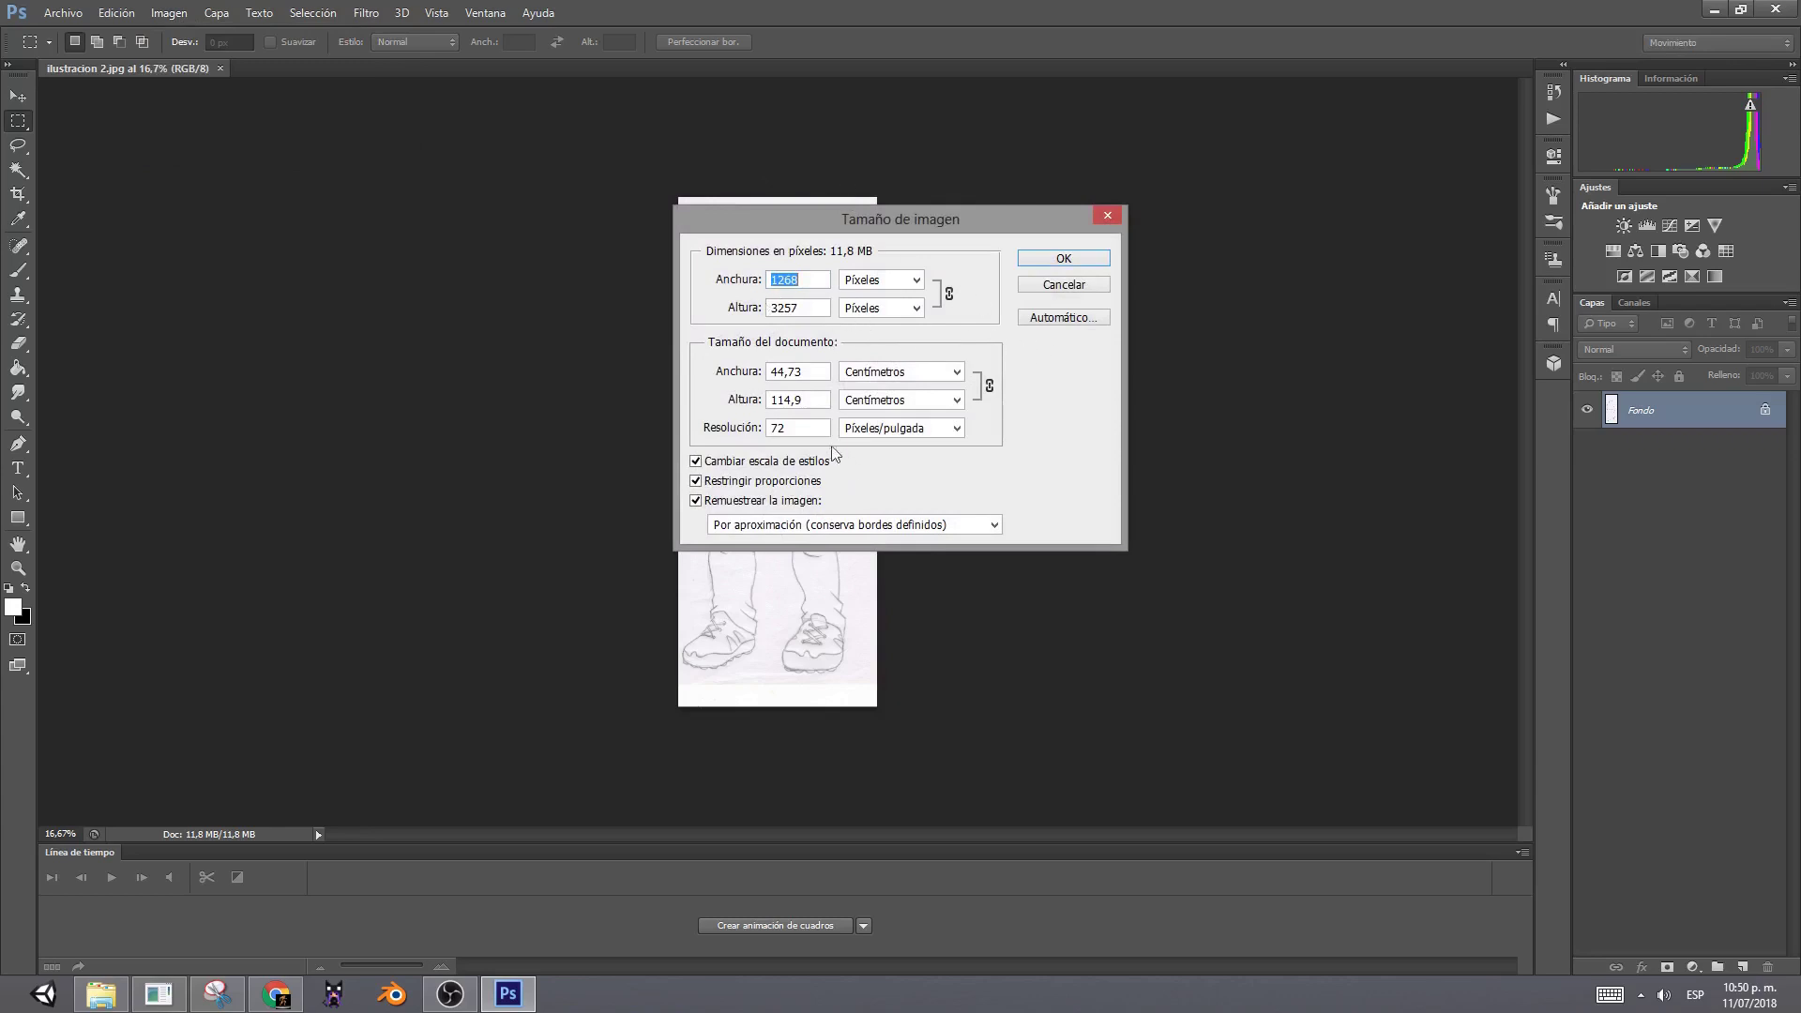
{"action": "double_click", "coordinate": [781, 428]}
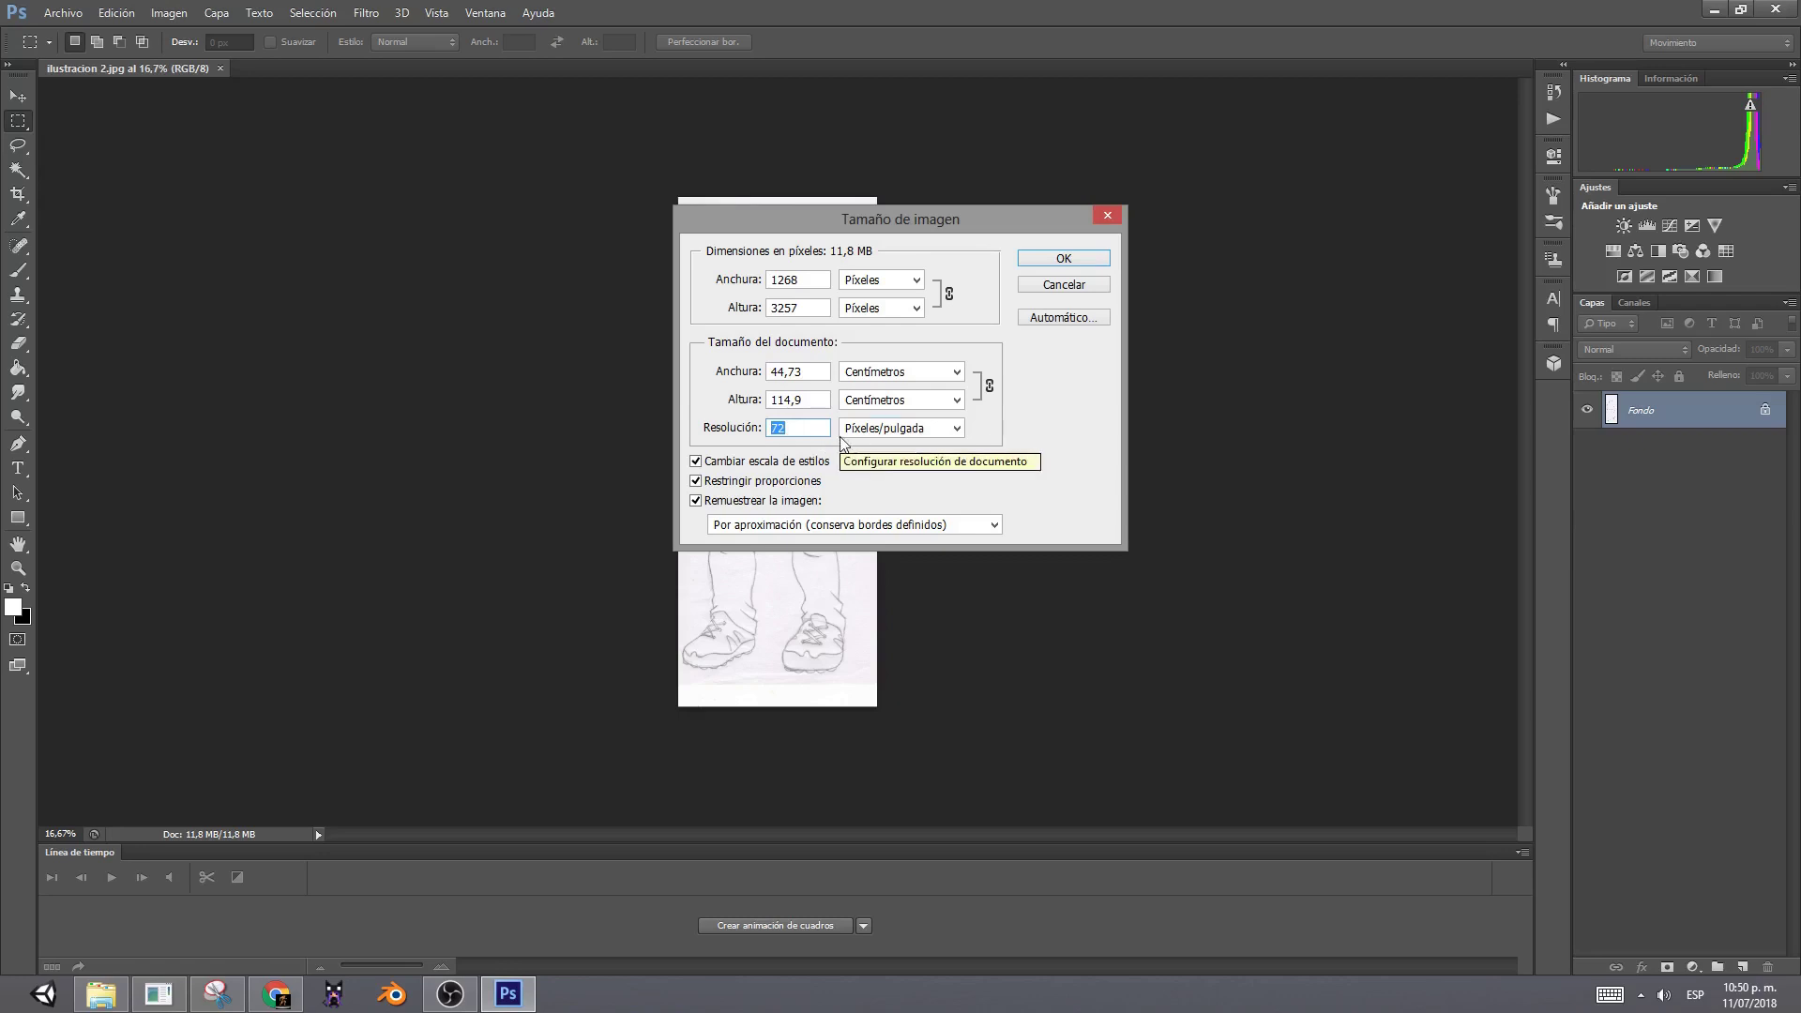
{"action": "type", "text": "300"}
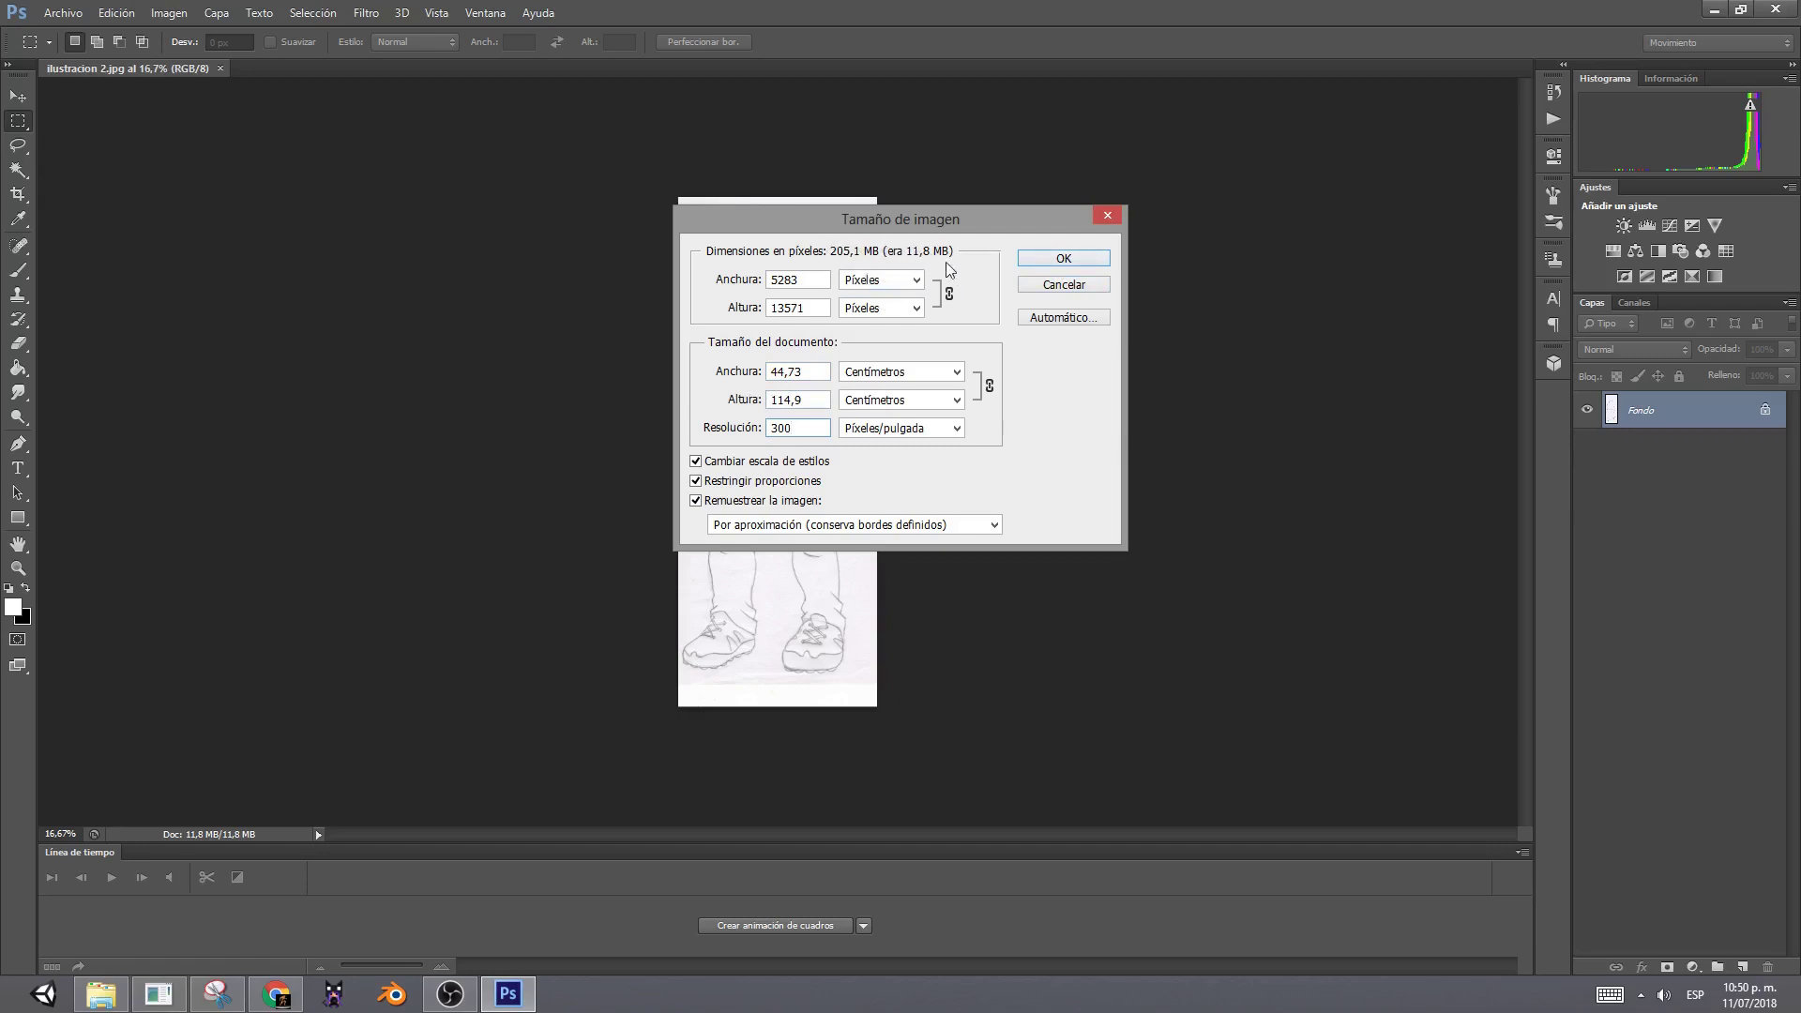
{"action": "left_click", "coordinate": [1063, 259]}
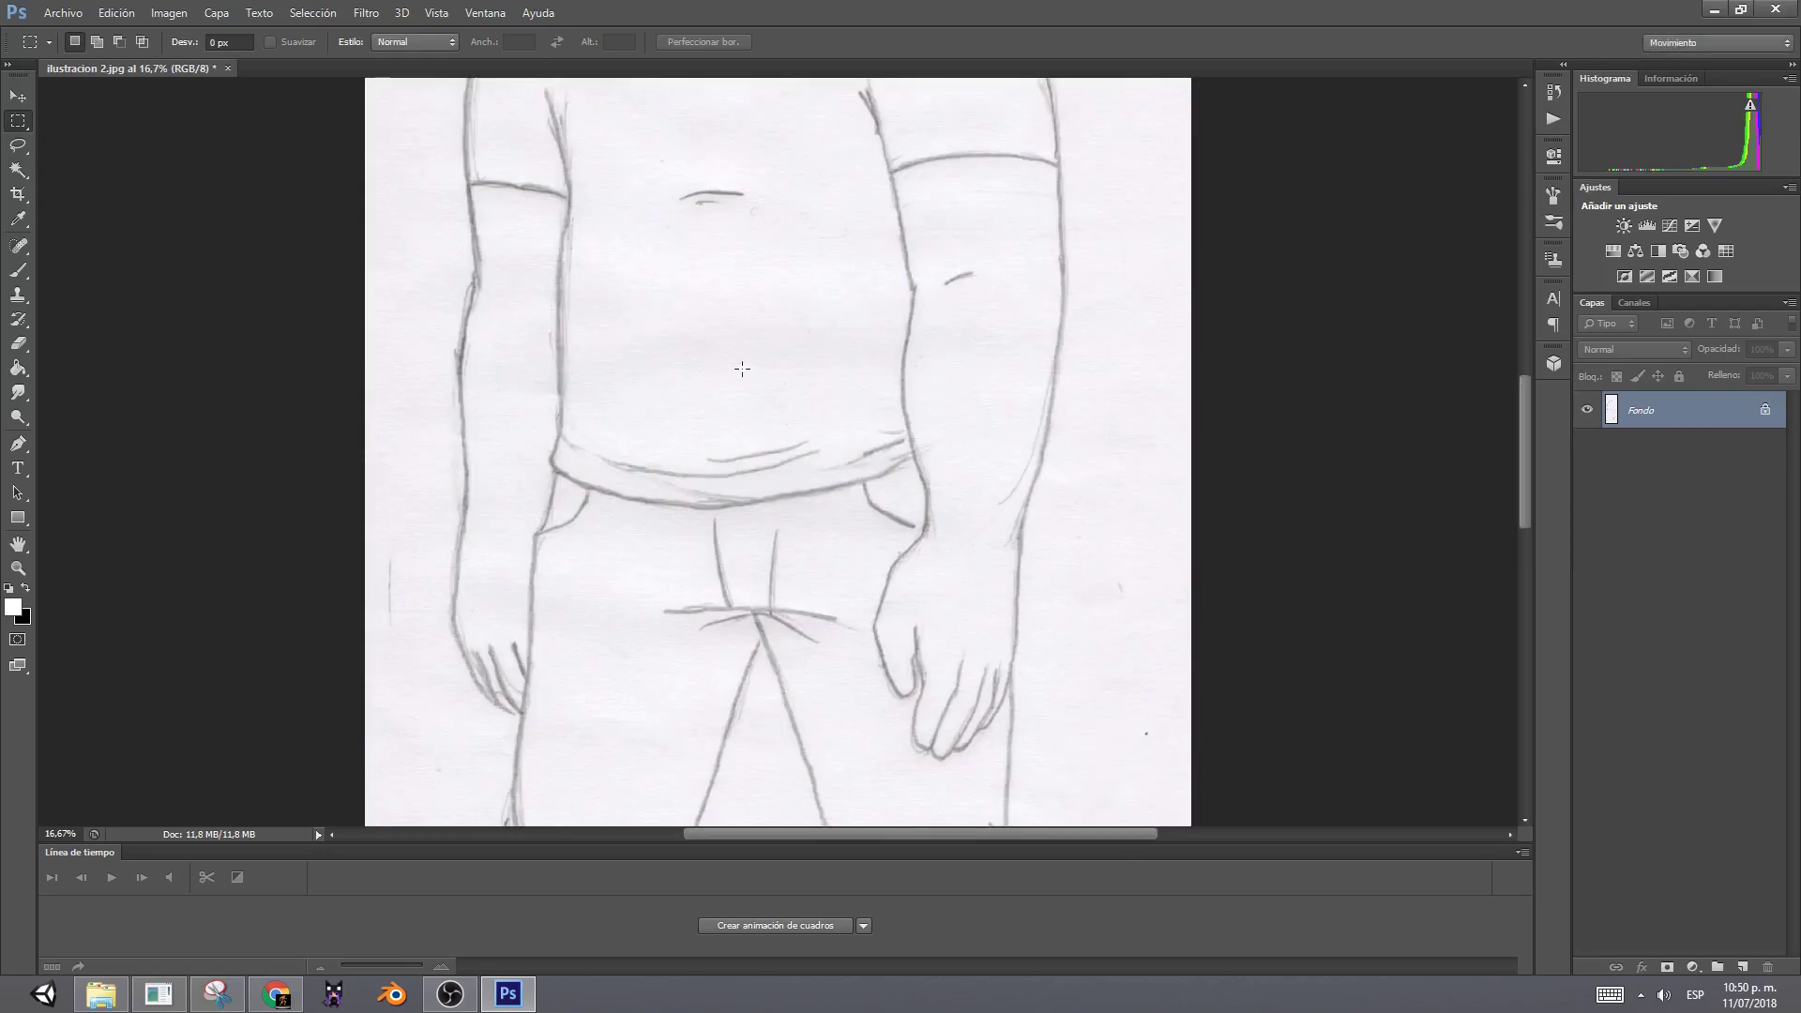
- Save the enlarged sketch as a separate JPEG named "ilustracion 2 300" in the BOCETOS folder
{"action": "left_click", "coordinate": [63, 12]}
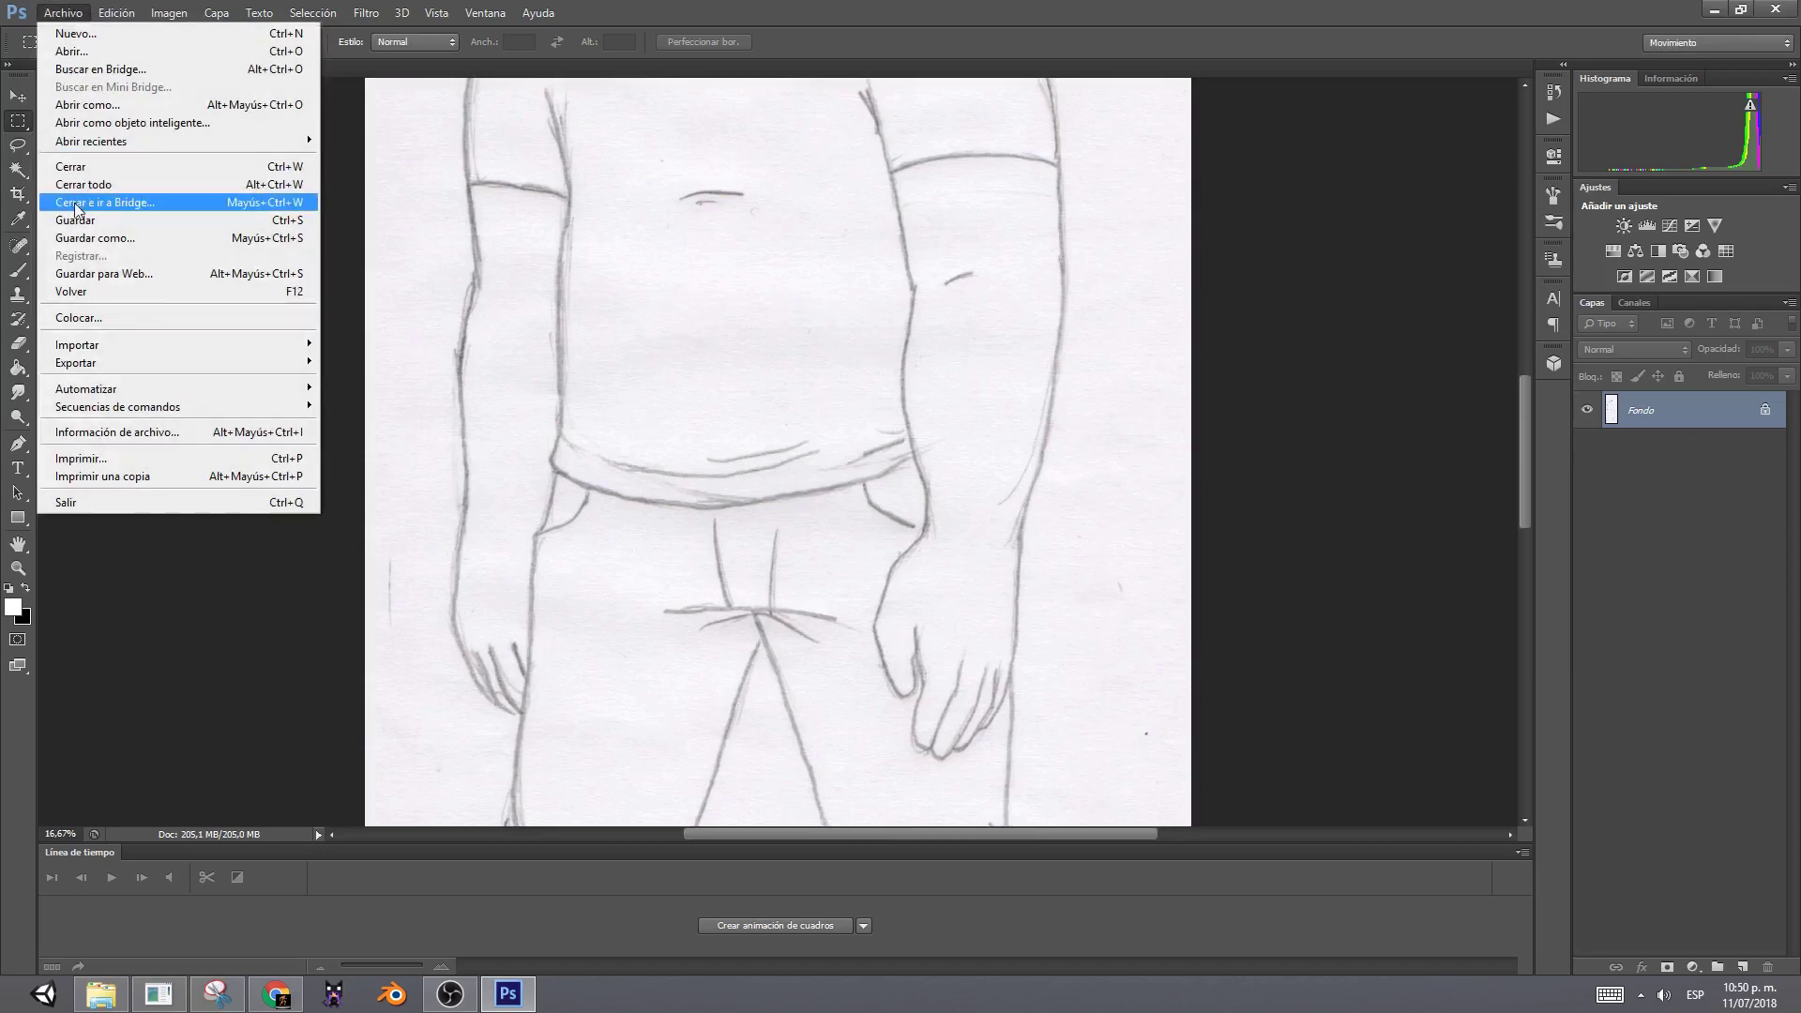
{"action": "left_click", "coordinate": [105, 238]}
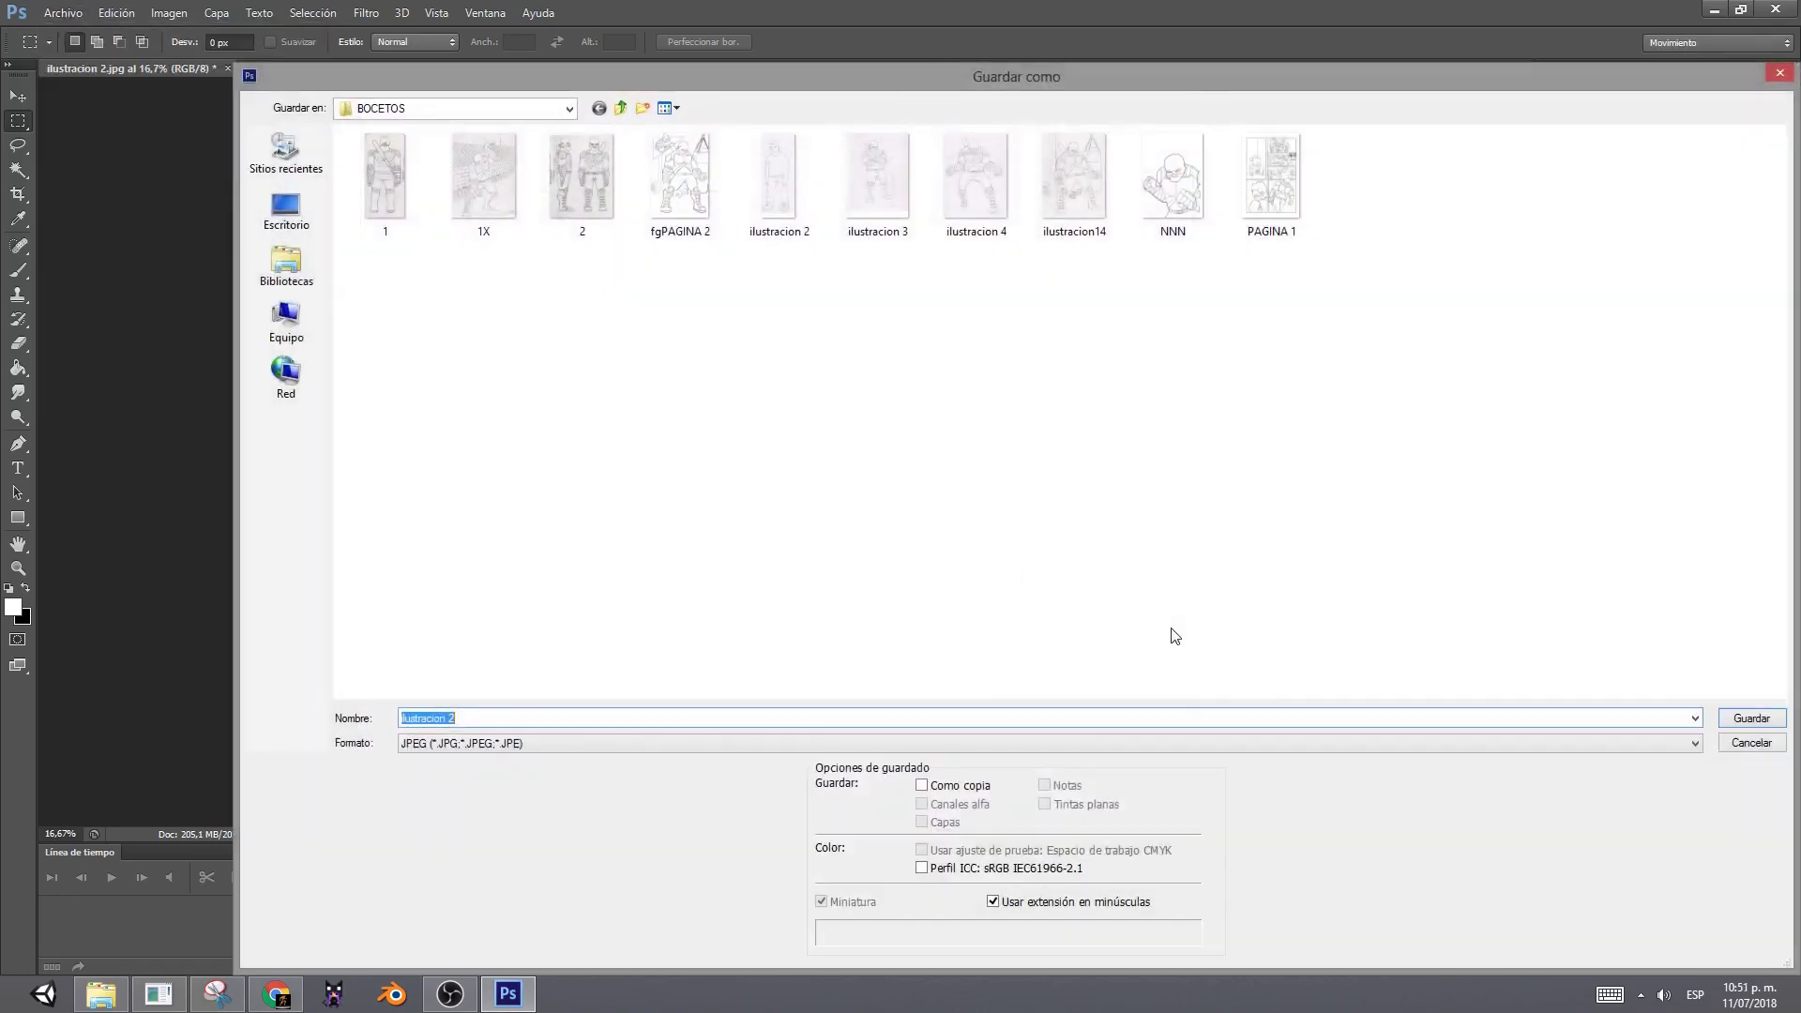
{"action": "left_click", "coordinate": [620, 715]}
{"action": "key", "text": "Return"}
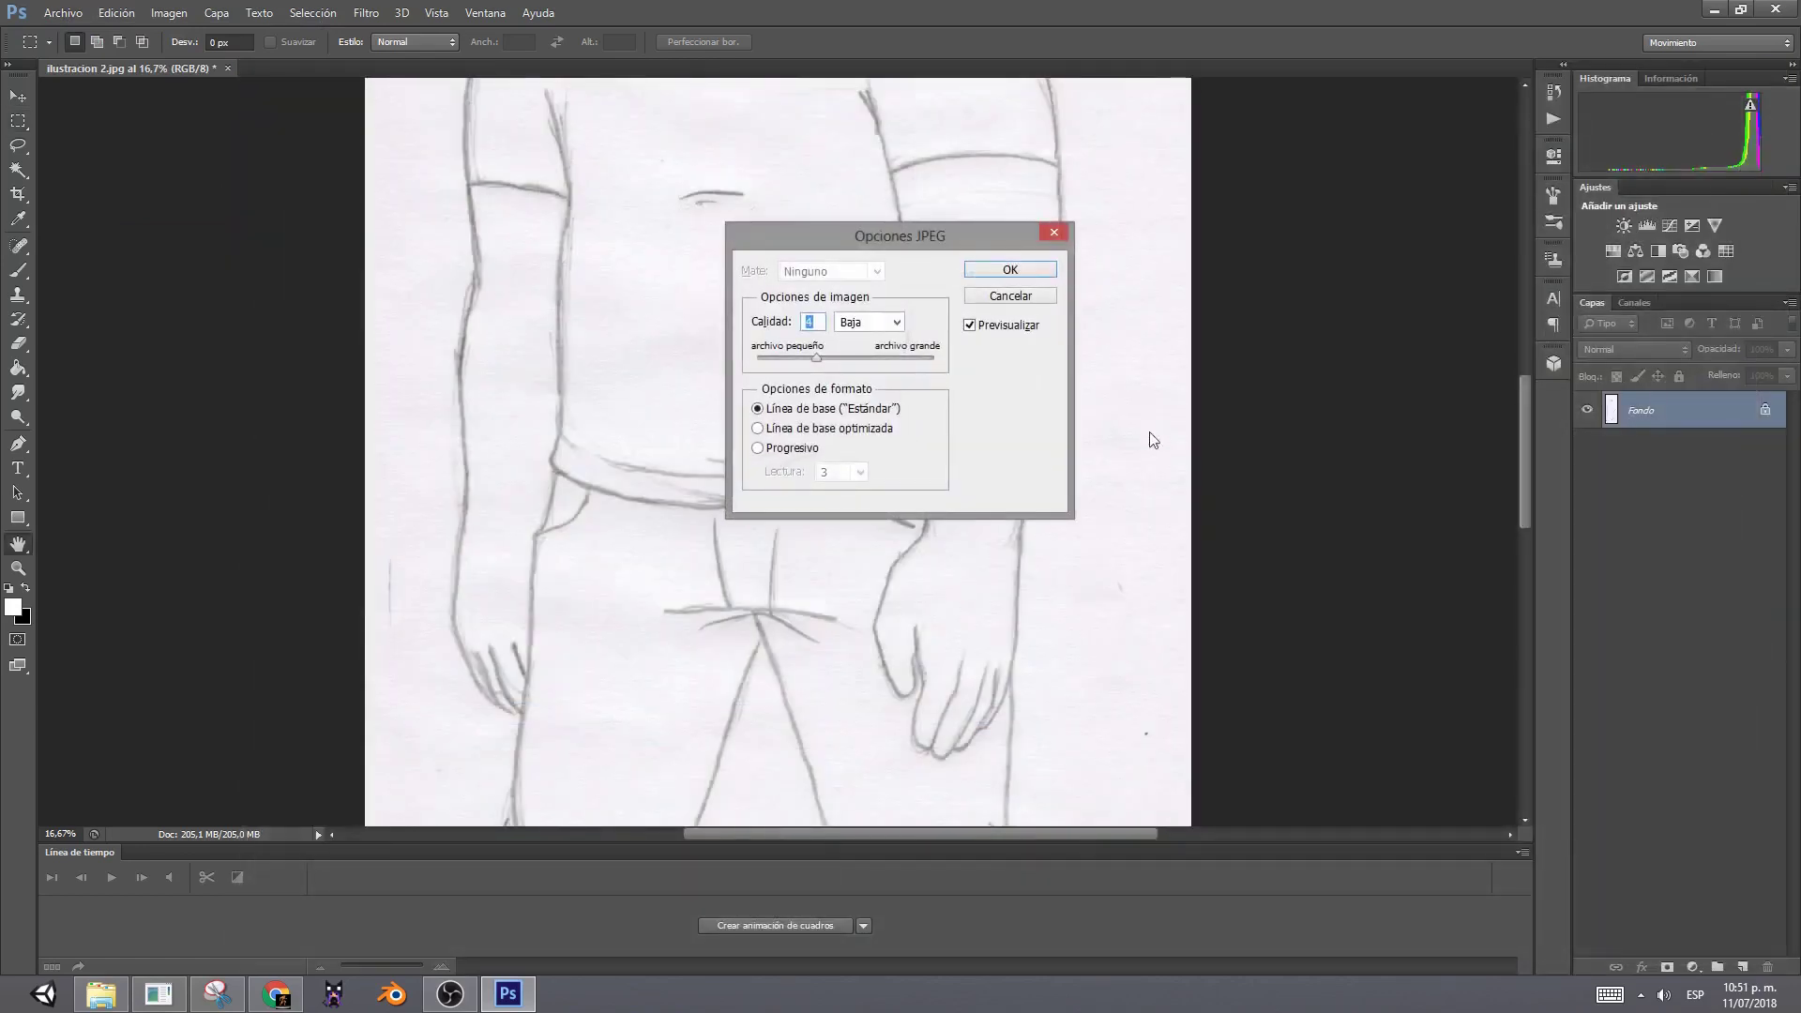
- Set the JPEG quality to Máxima at level 11 and complete the save
{"action": "left_click", "coordinate": [863, 321]}
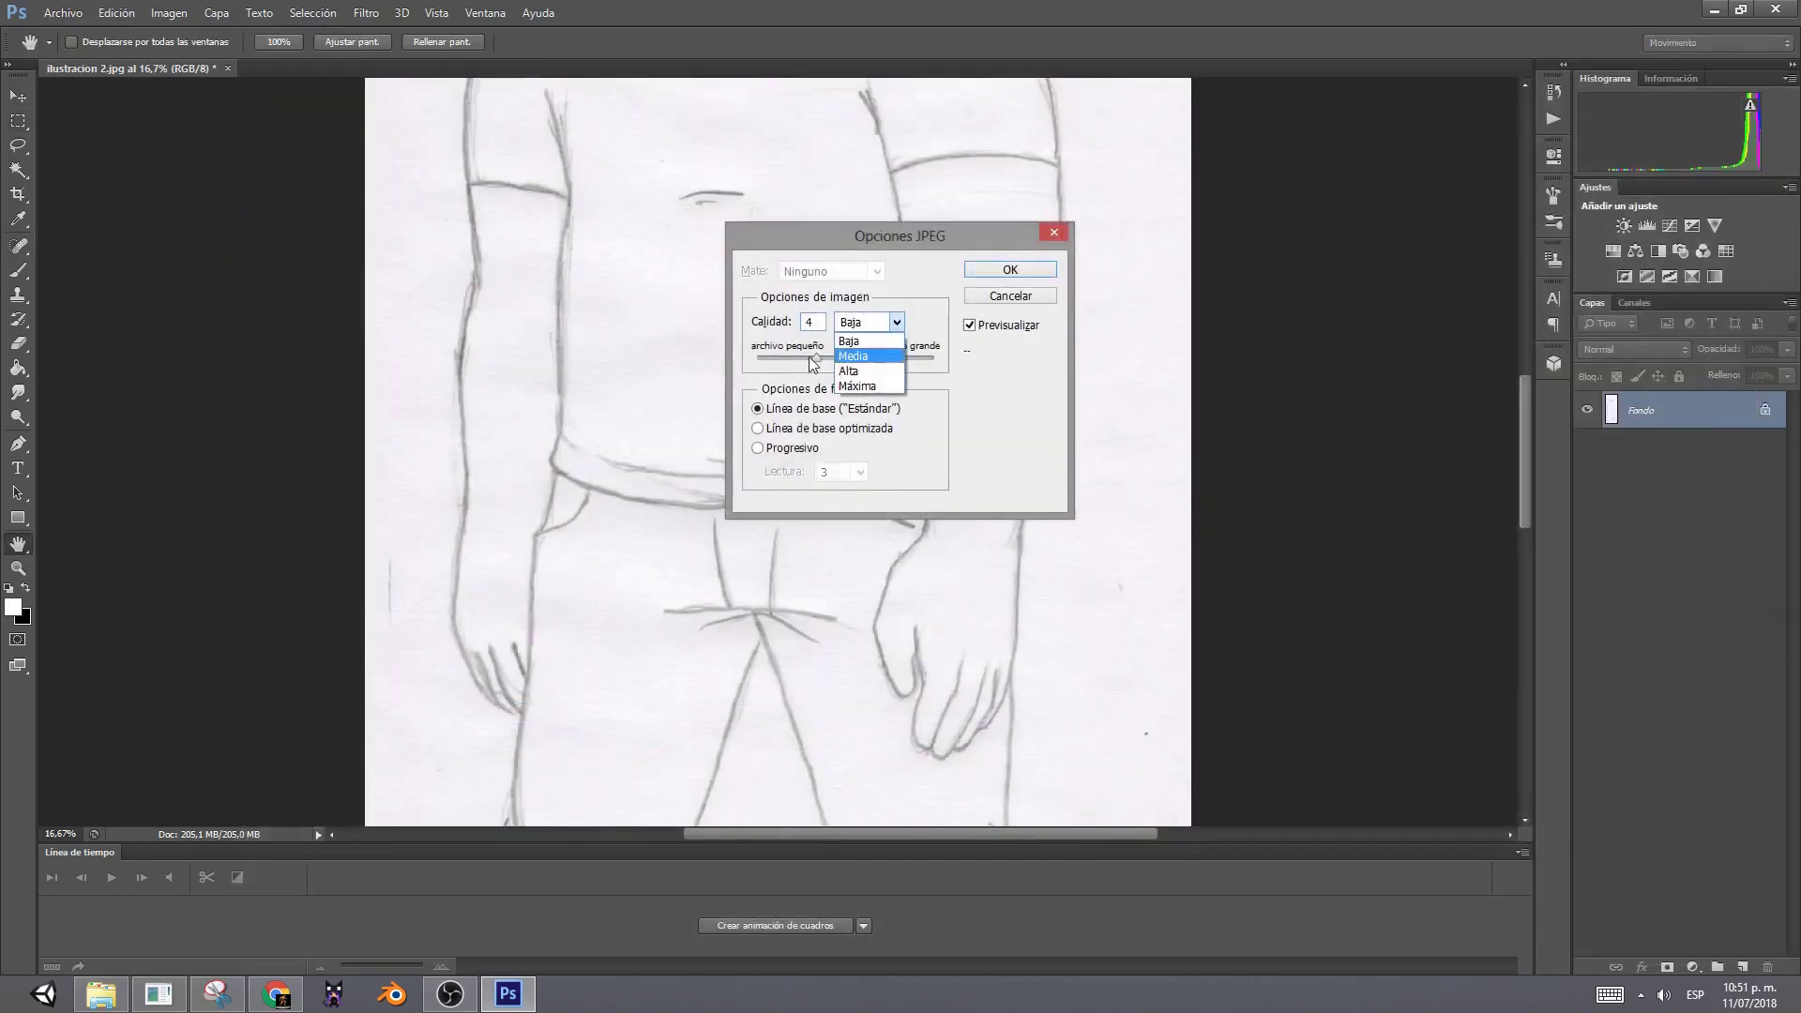
{"action": "left_click", "coordinate": [864, 387]}
{"action": "left_click_drag", "start_coordinate": [905, 359], "coordinate": [935, 358]}
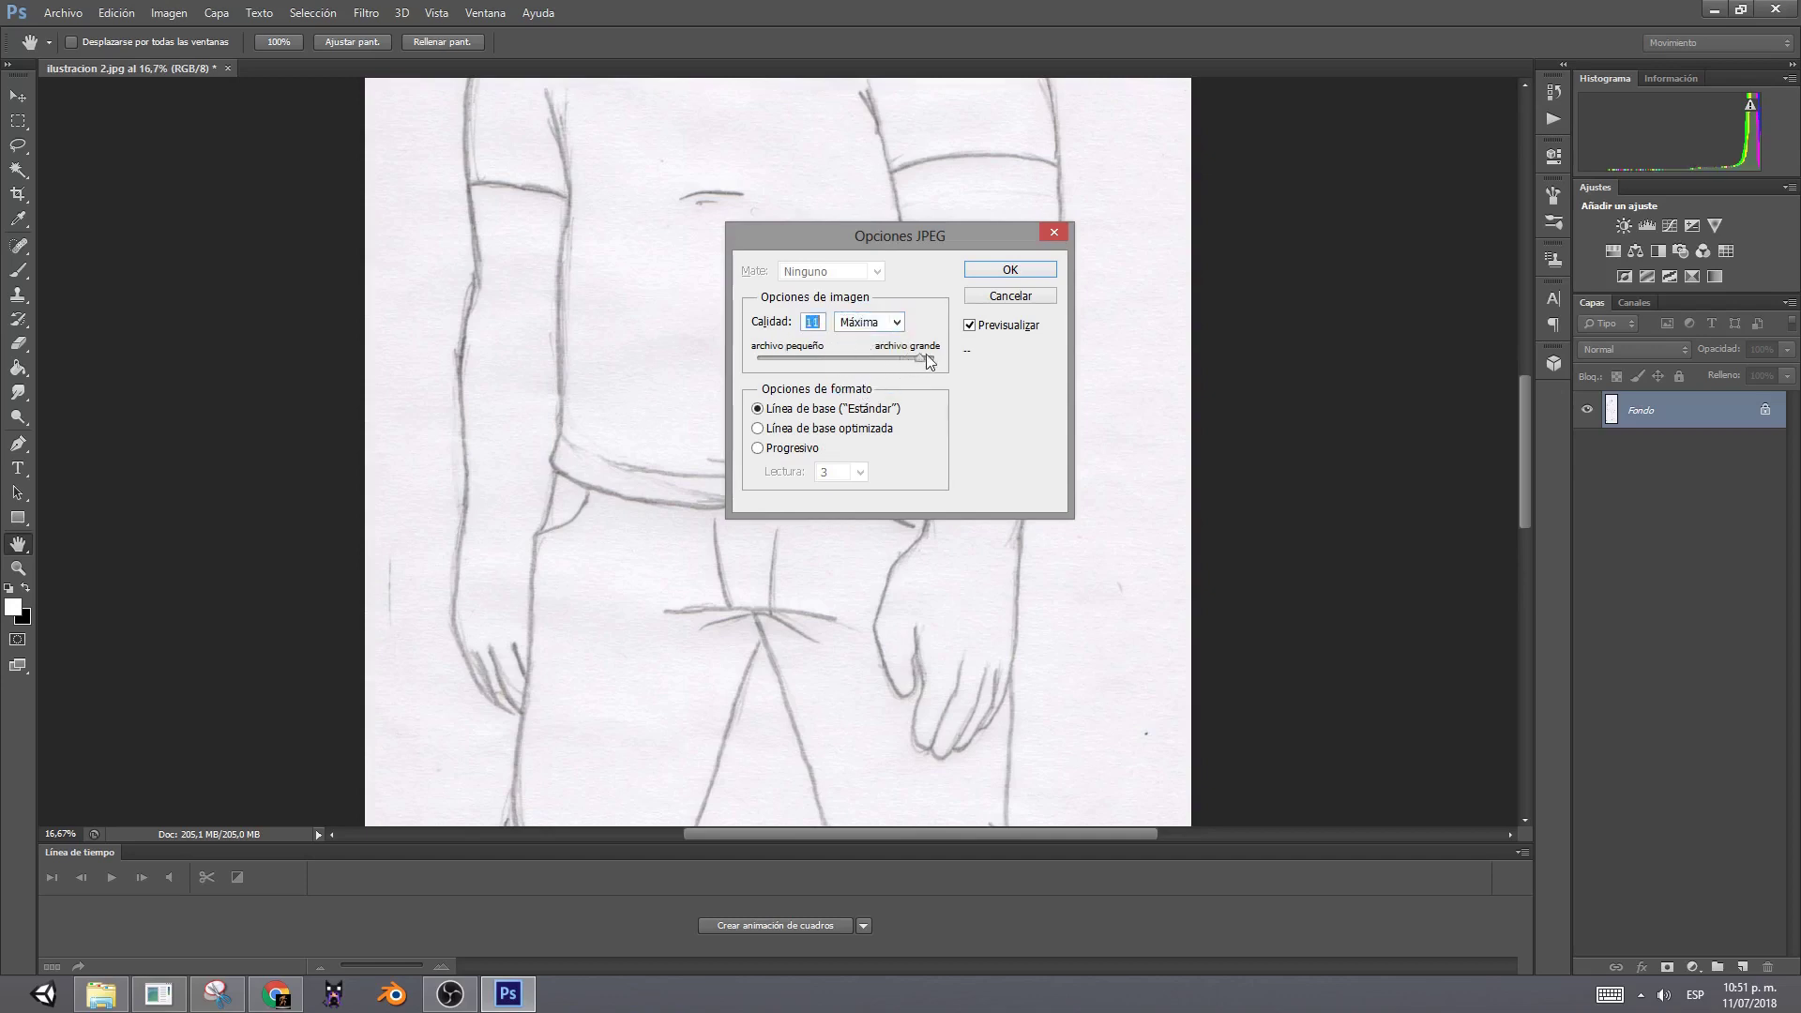
{"action": "left_click", "coordinate": [1034, 275]}
{"action": "key", "text": "Return"}
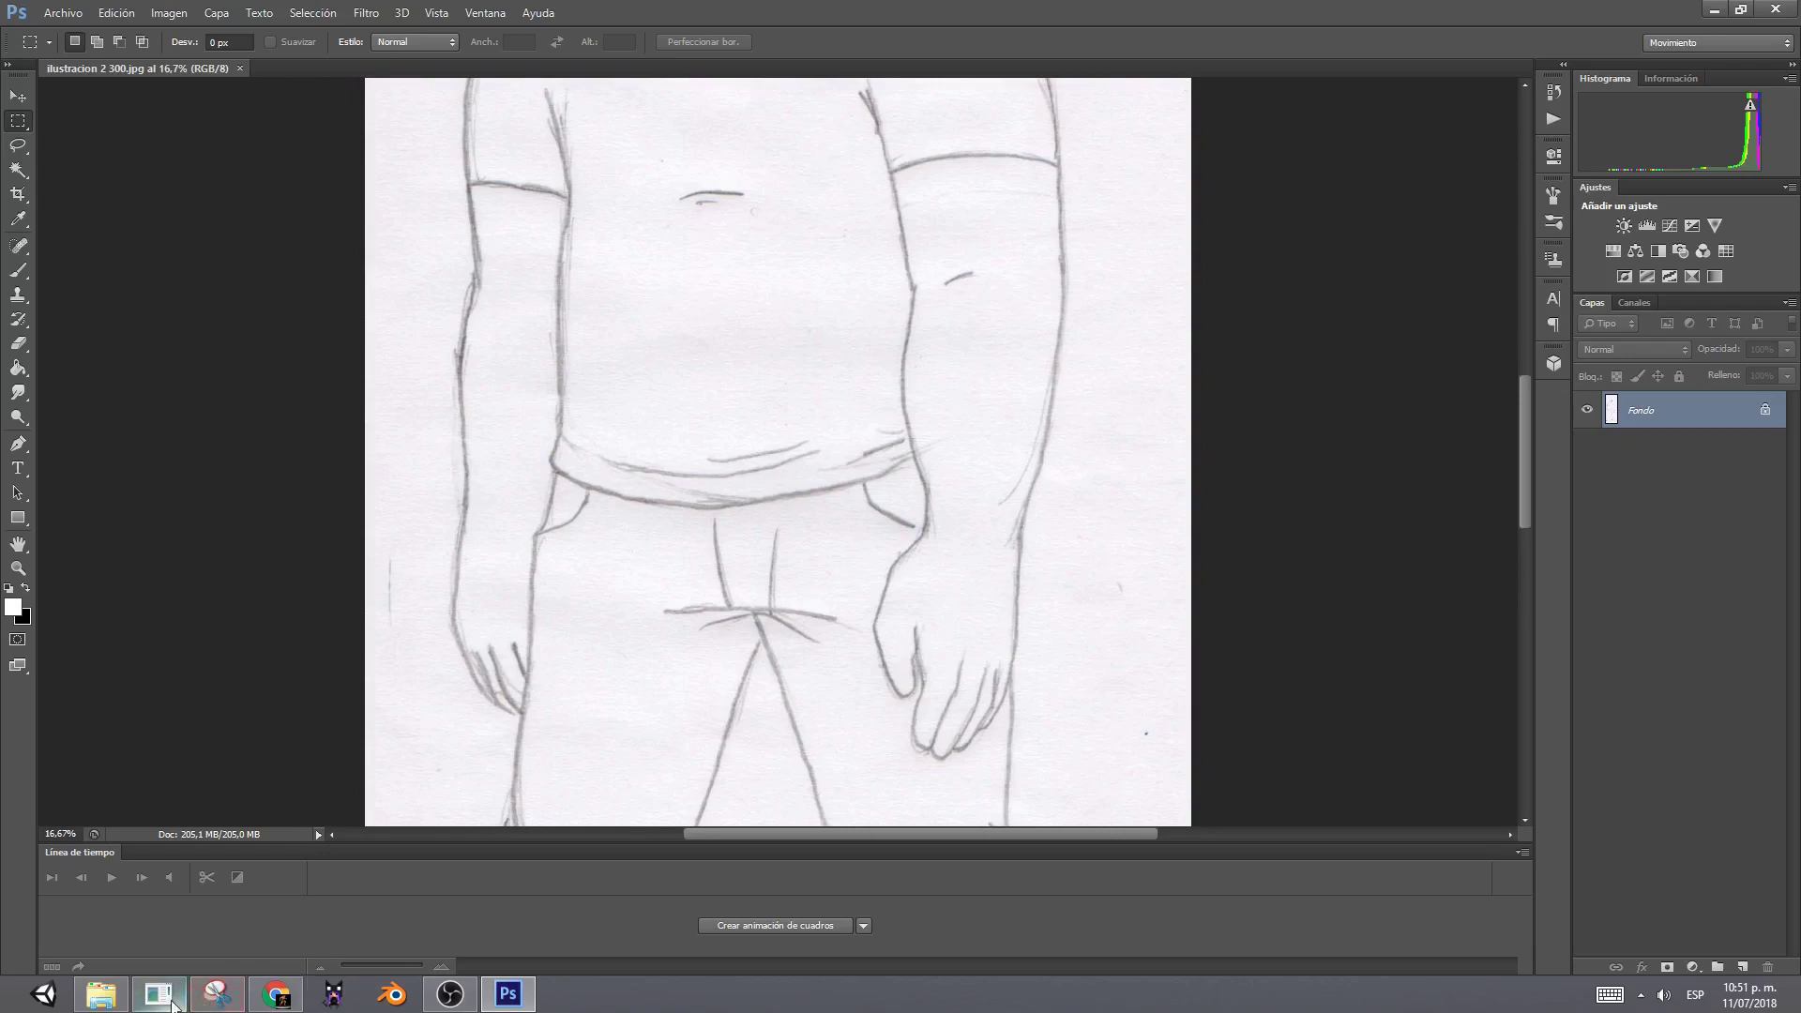
- Switch to PaintTool SAI and open ilustracion 2 300.jpg from the BOCETOS folder
{"action": "left_click", "coordinate": [172, 1004]}
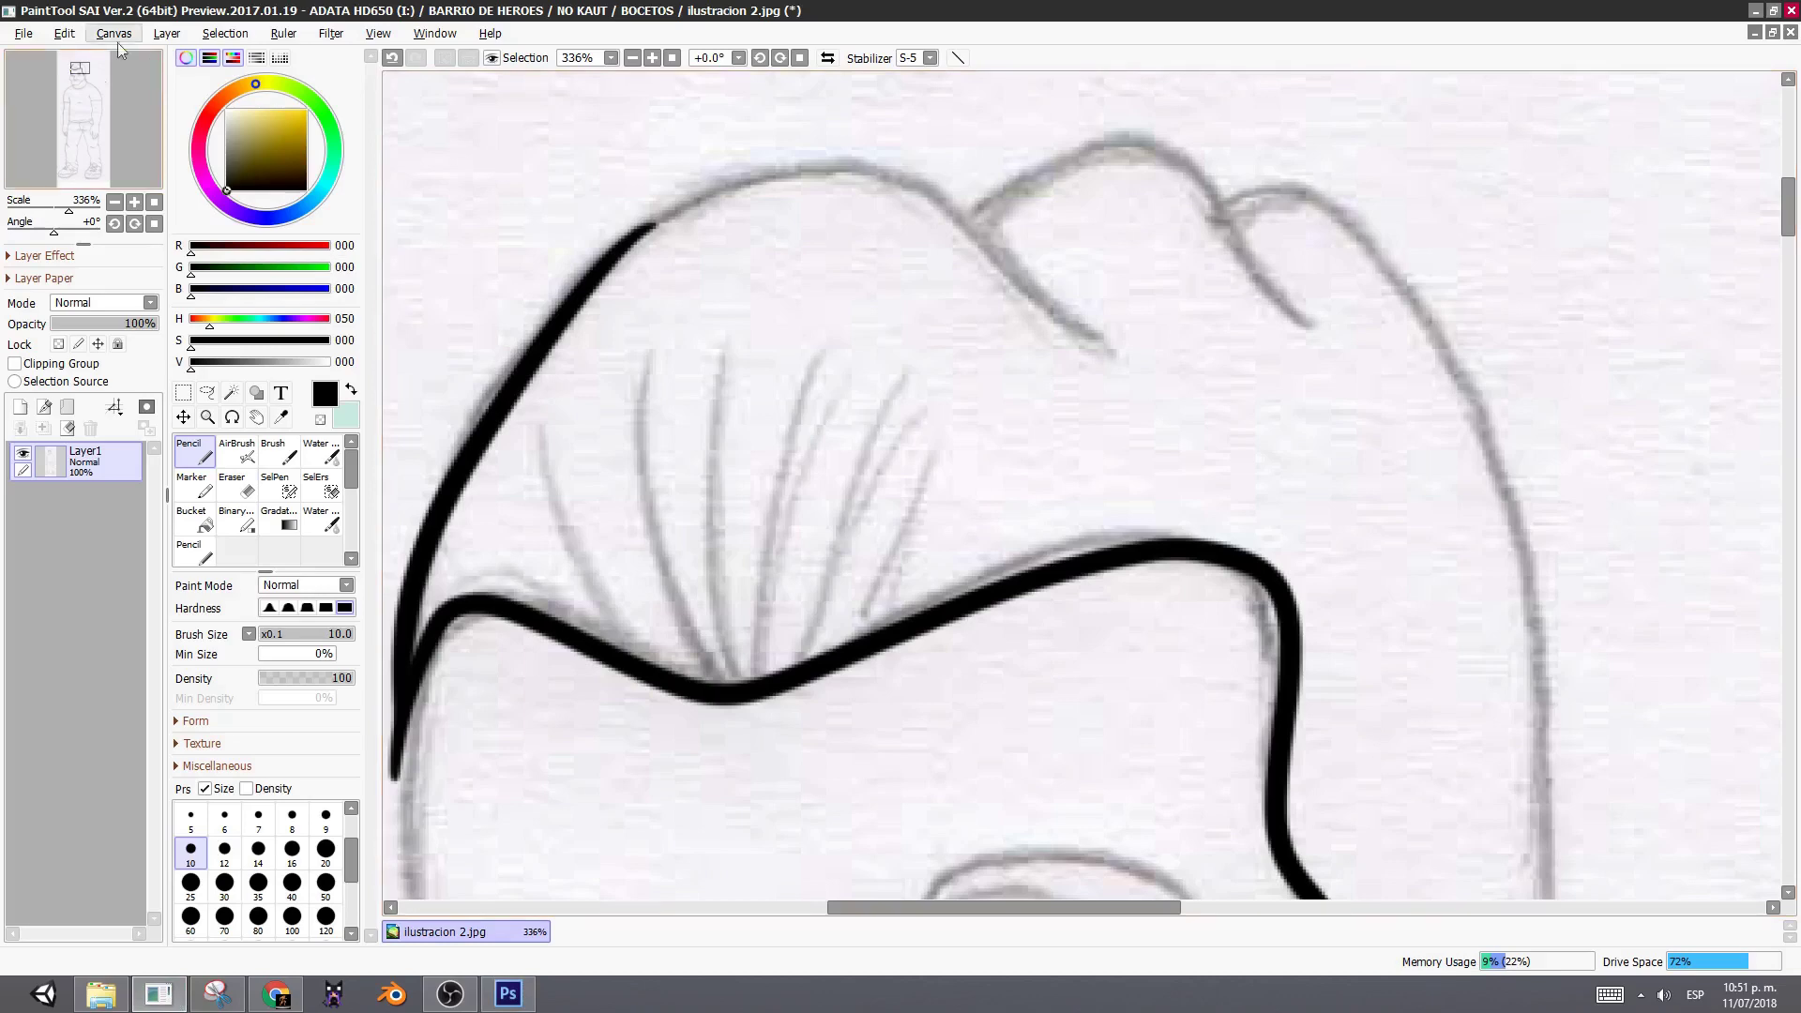
{"action": "left_click", "coordinate": [23, 33]}
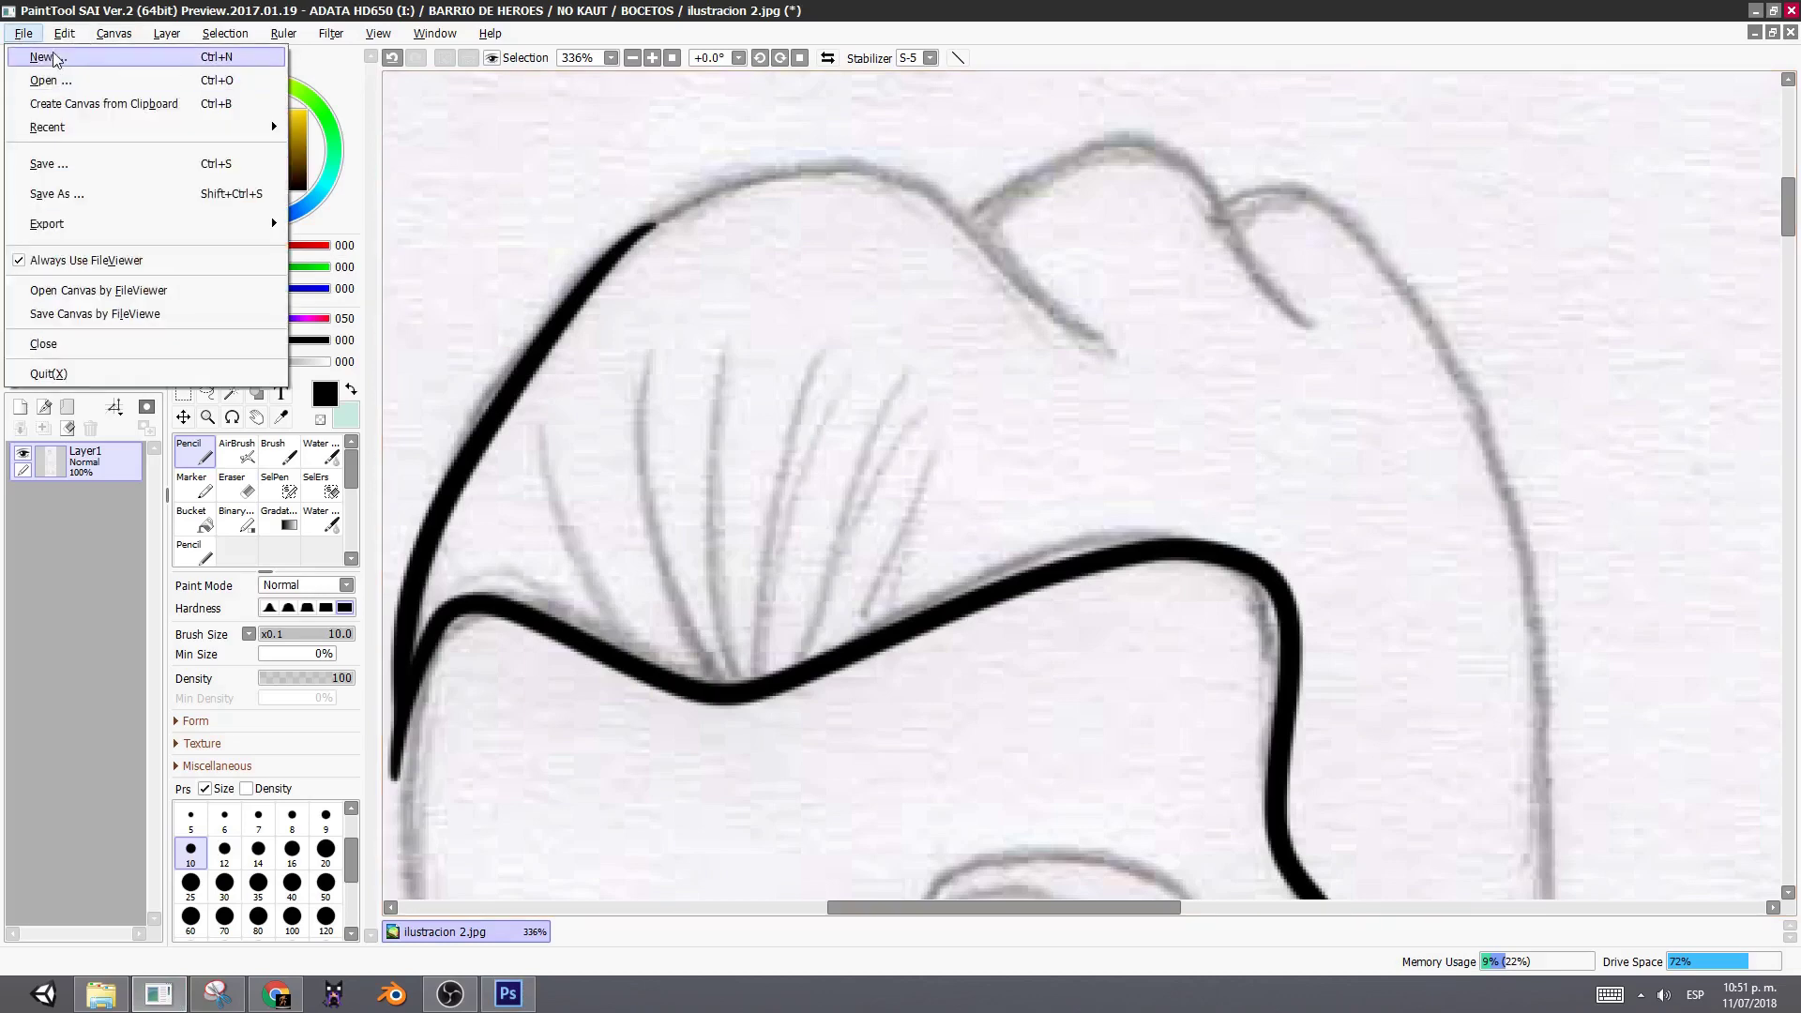
{"action": "left_click", "coordinate": [51, 79]}
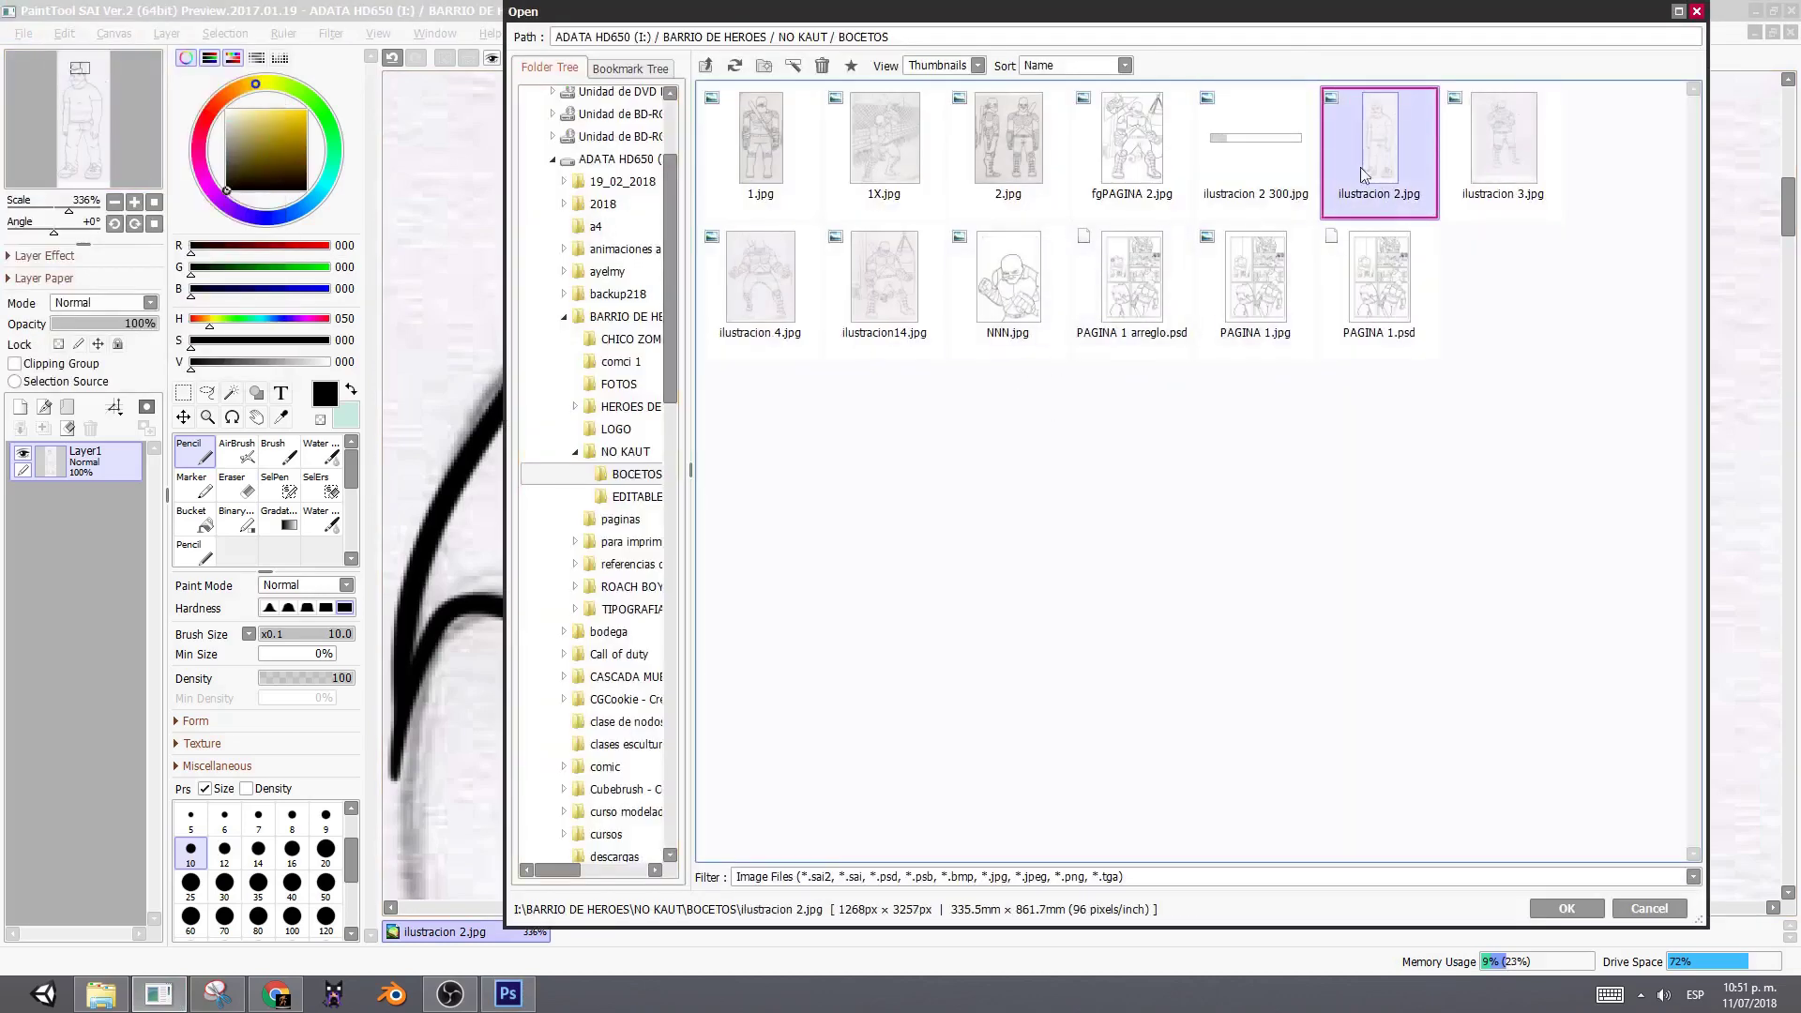
{"action": "double_click", "coordinate": [1254, 154]}
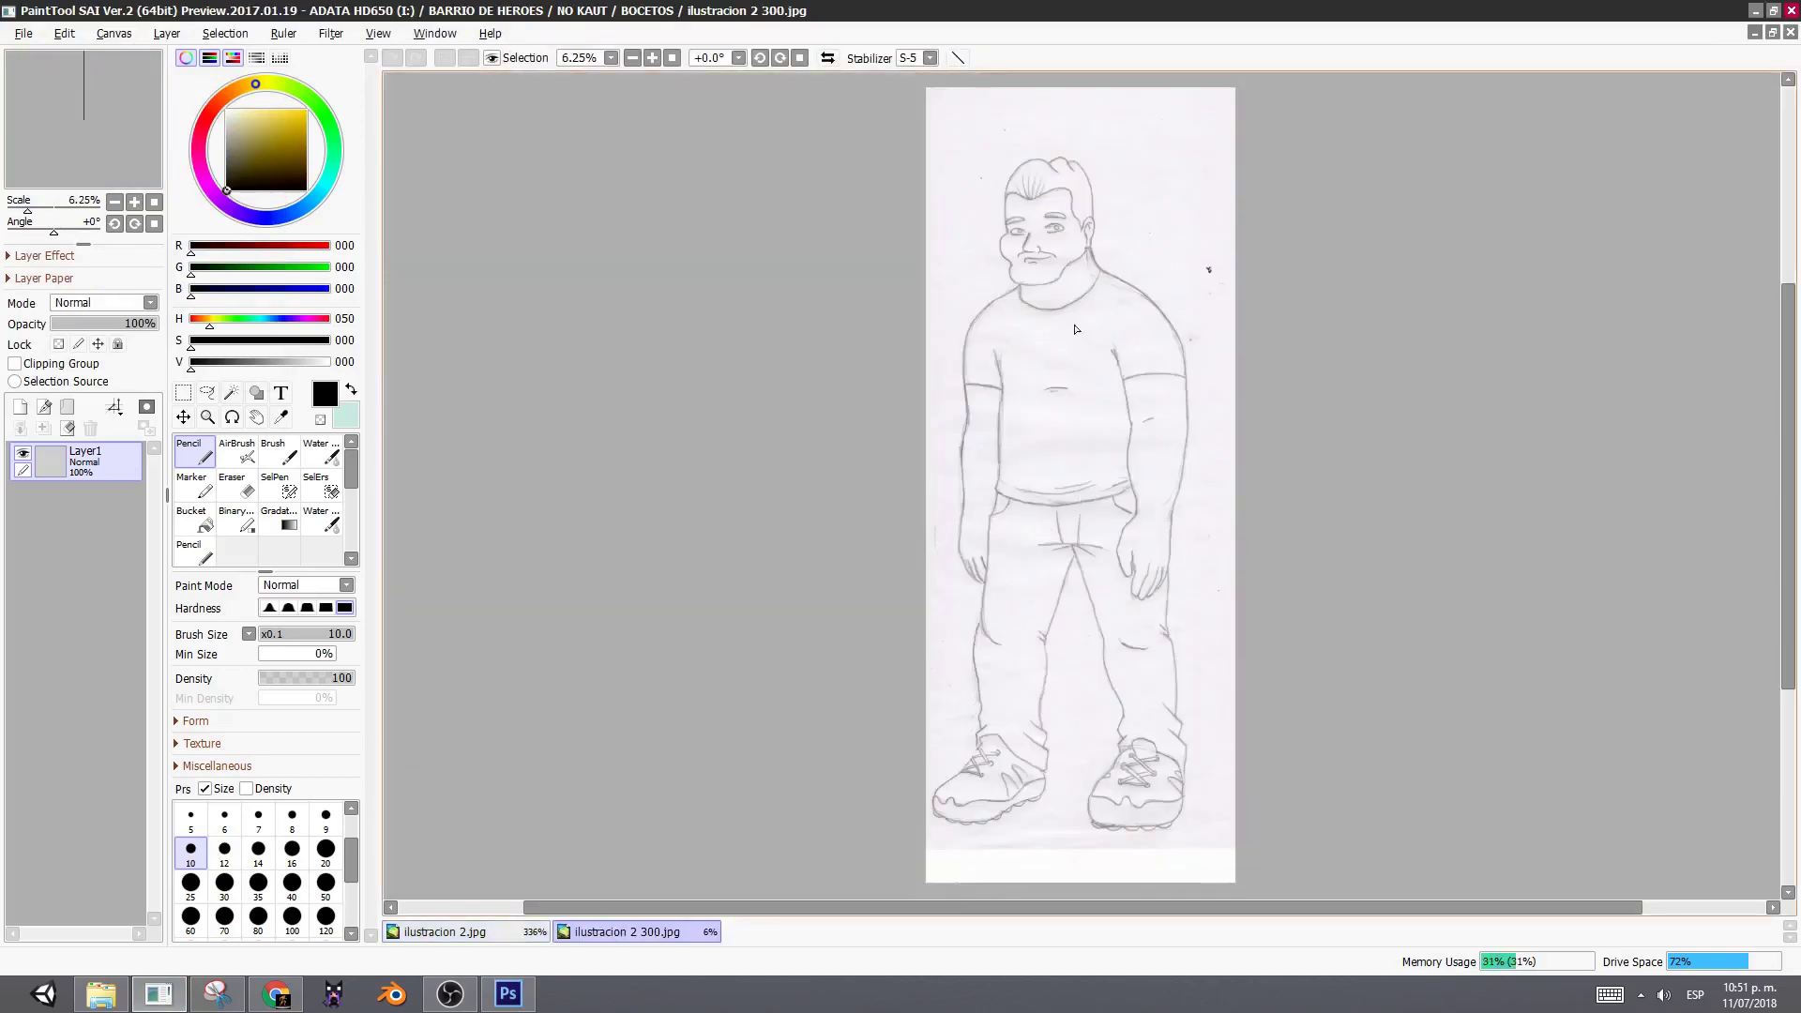
- Draw a black size-10 pencil test stroke along the front hair contour, from the top of the hair down to the forehead
{"action": "scroll", "coordinate": [1083, 301], "scroll_direction": "up", "scroll_amount": 6}
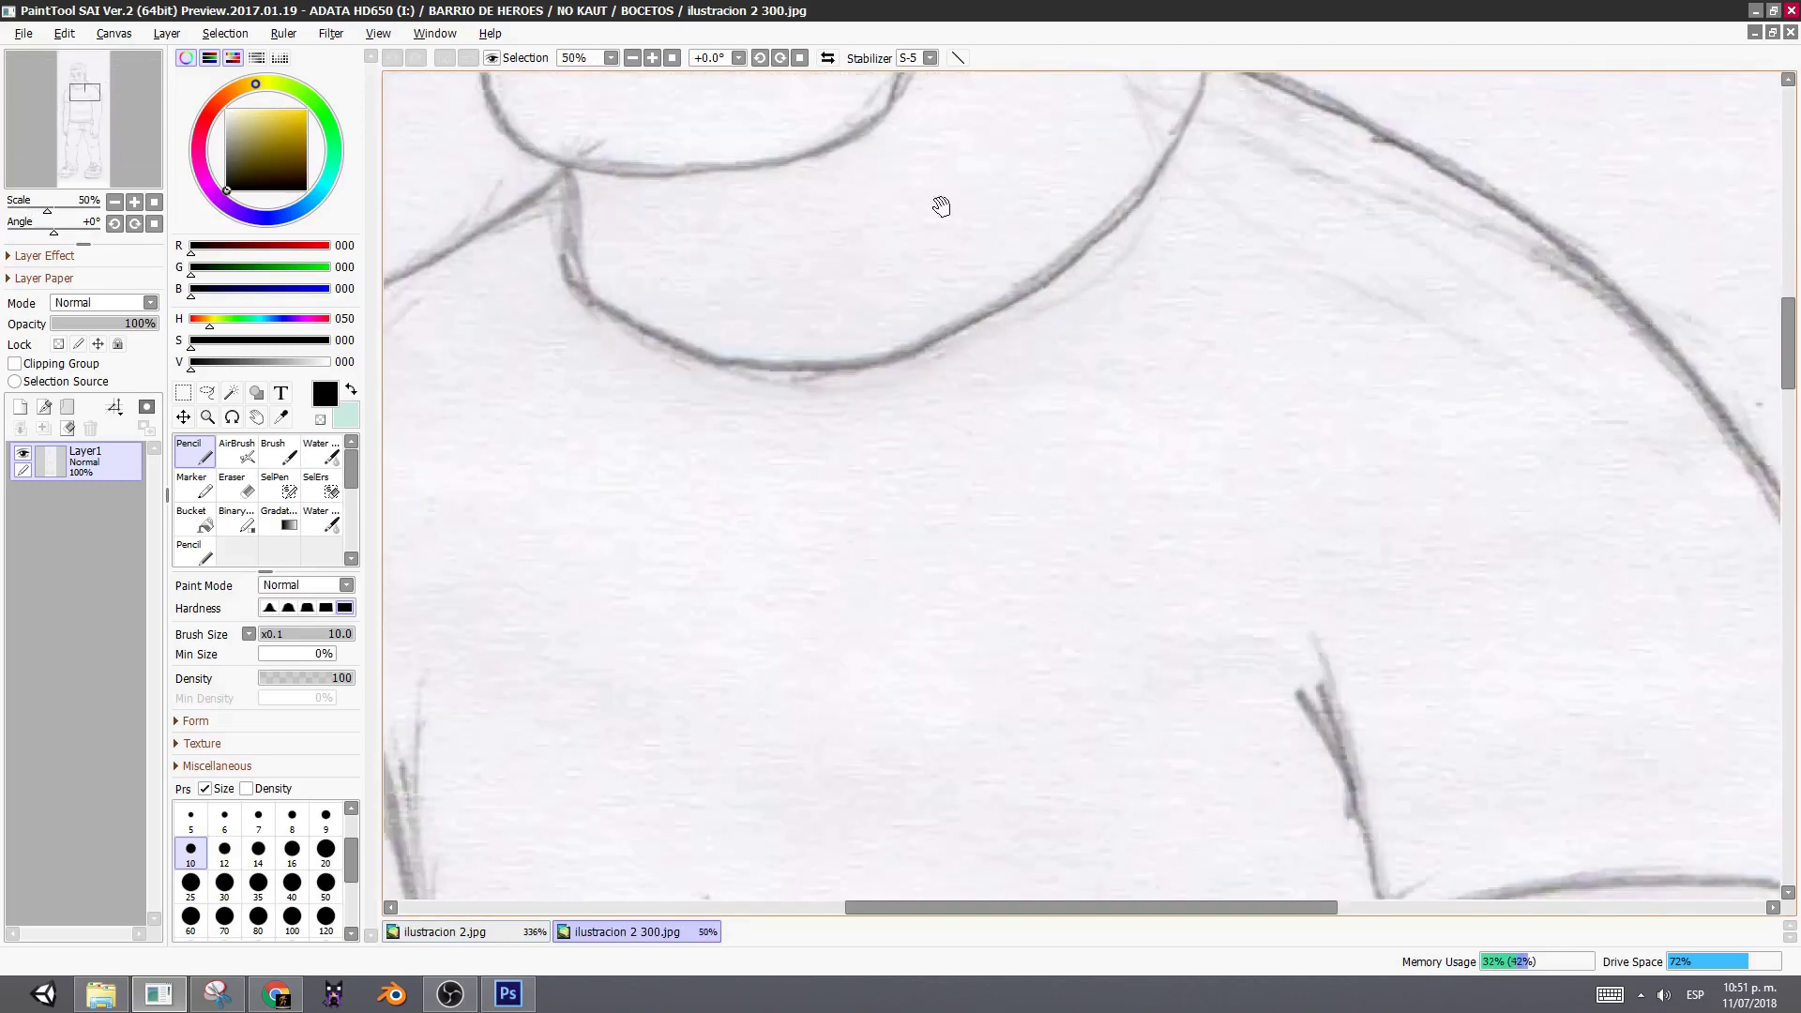
{"action": "left_click_drag", "start_coordinate": [941, 206], "coordinate": [1137, 607]}
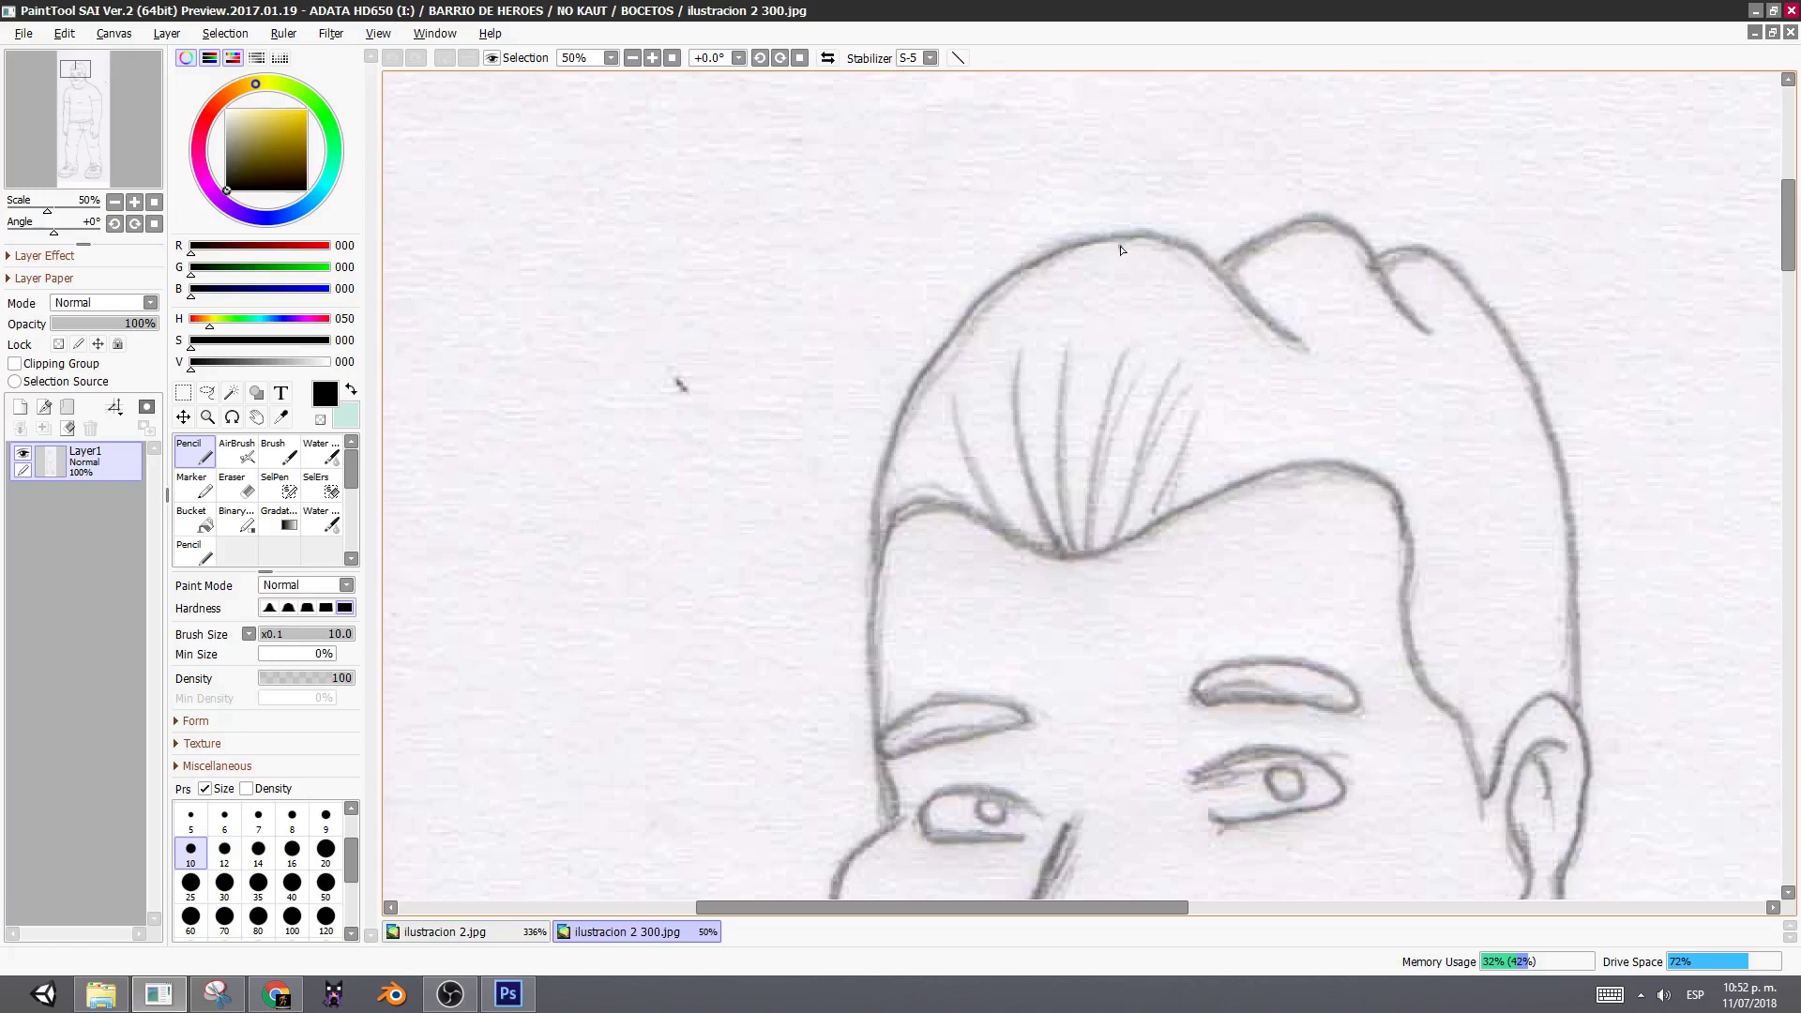
{"action": "mouse_move", "coordinate": [1151, 240]}
{"action": "left_mouse_down"}
{"action": "mouse_move", "coordinate": [1043, 259]}
{"action": "mouse_move", "coordinate": [930, 344]}
{"action": "mouse_move", "coordinate": [884, 456]}
{"action": "mouse_move", "coordinate": [867, 588]}
{"action": "left_mouse_up"}
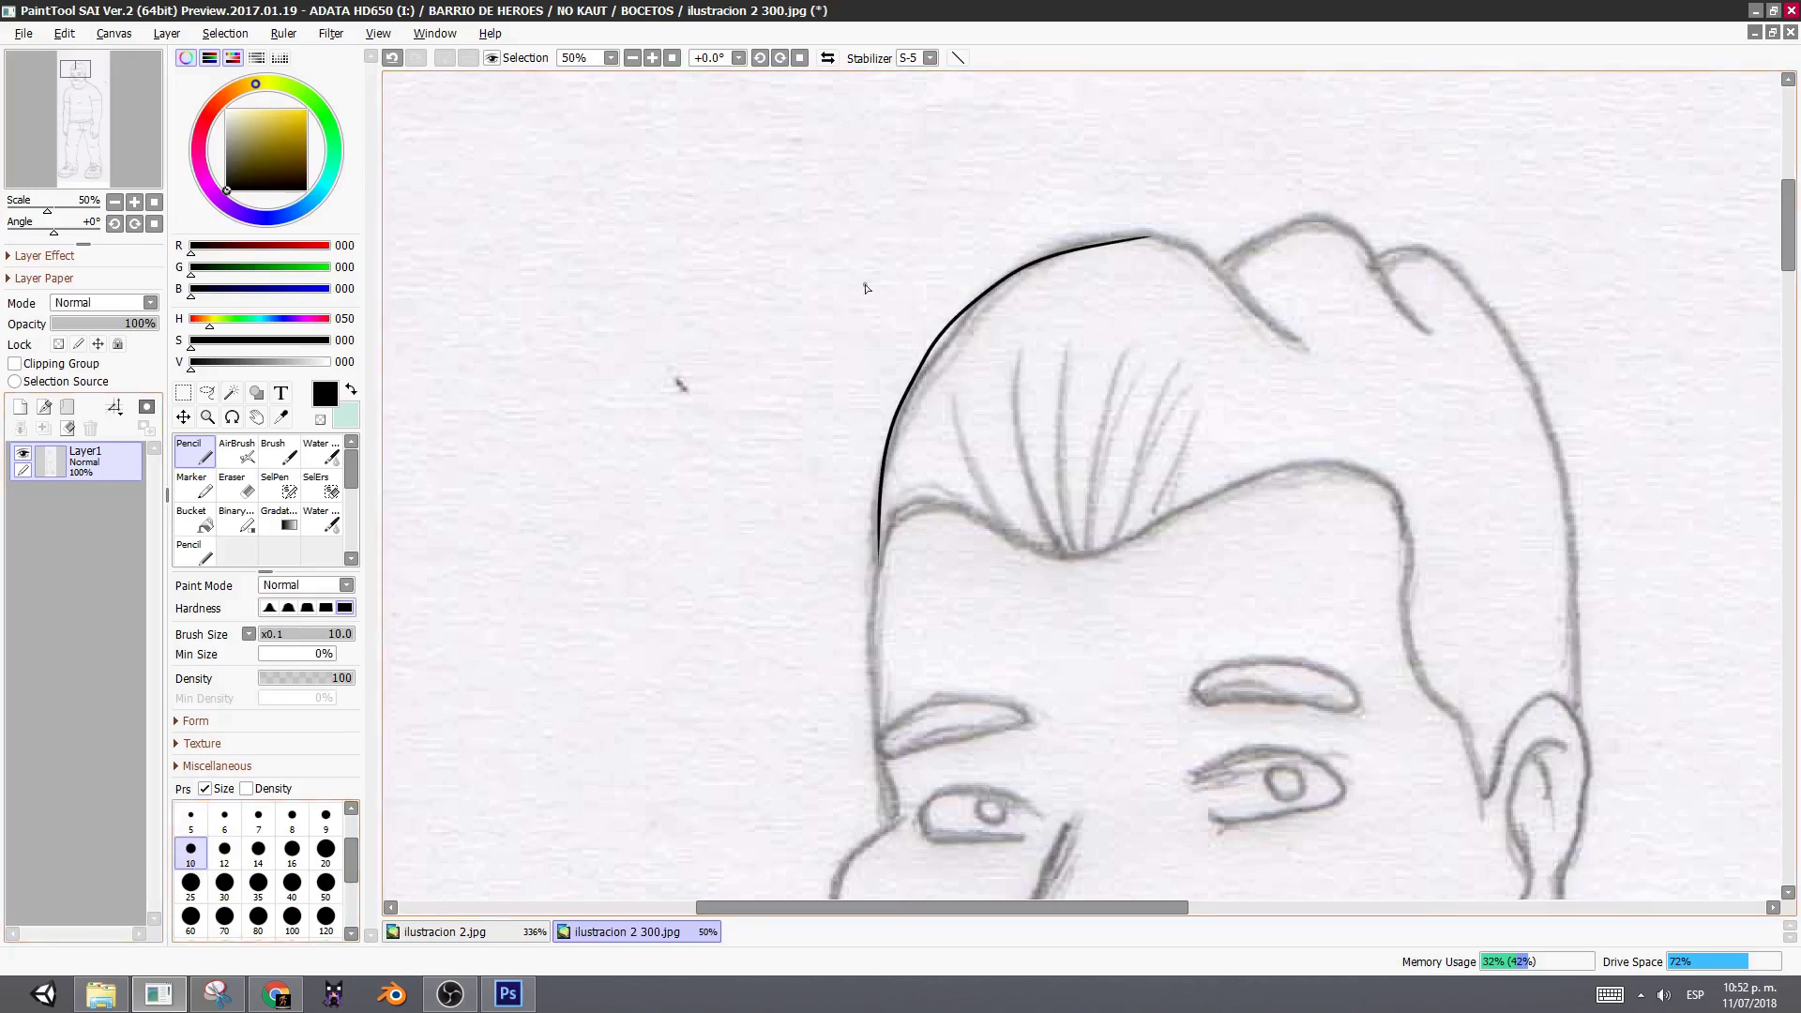
- Examine the edge quality of the black hair stroke against the pencil sketch at several magnifications
{"action": "scroll", "coordinate": [970, 313], "scroll_direction": "up", "scroll_amount": 1}
{"action": "scroll", "coordinate": [938, 324], "scroll_direction": "up", "scroll_amount": 6}
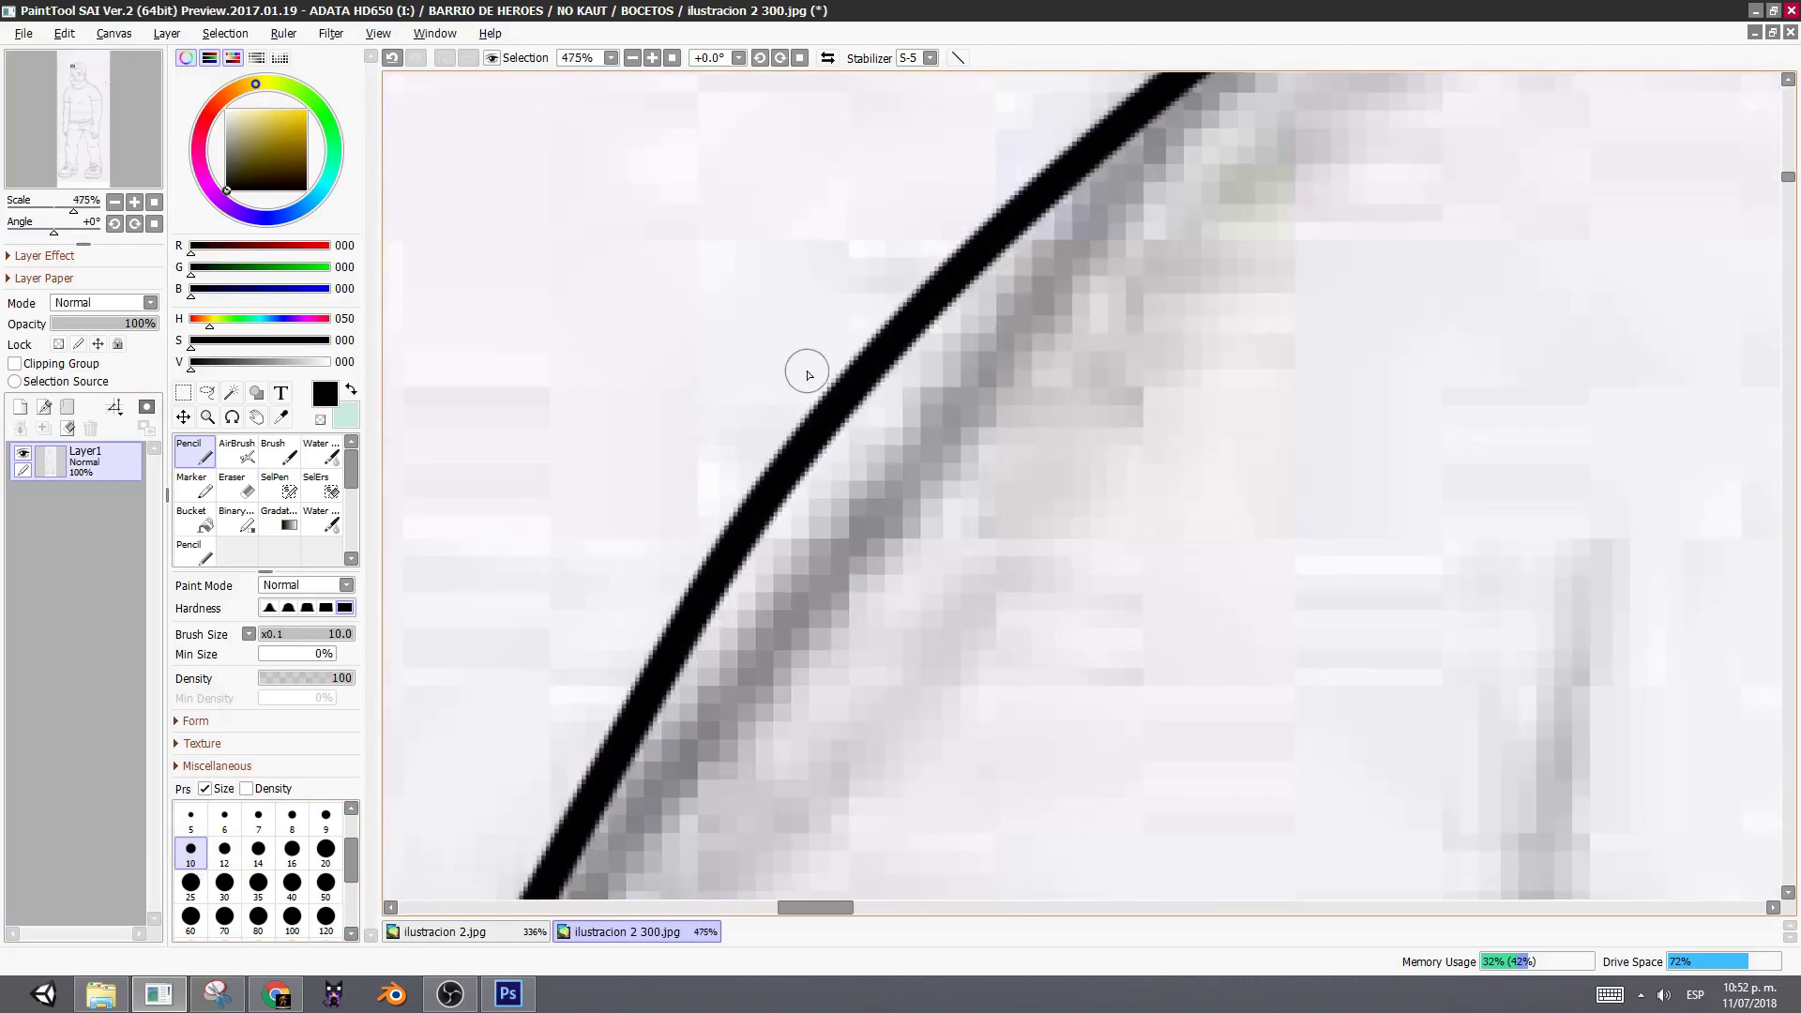
{"action": "scroll", "coordinate": [804, 424], "scroll_direction": "down", "scroll_amount": 5}
{"action": "scroll", "coordinate": [811, 431], "scroll_direction": "up", "scroll_amount": 3}
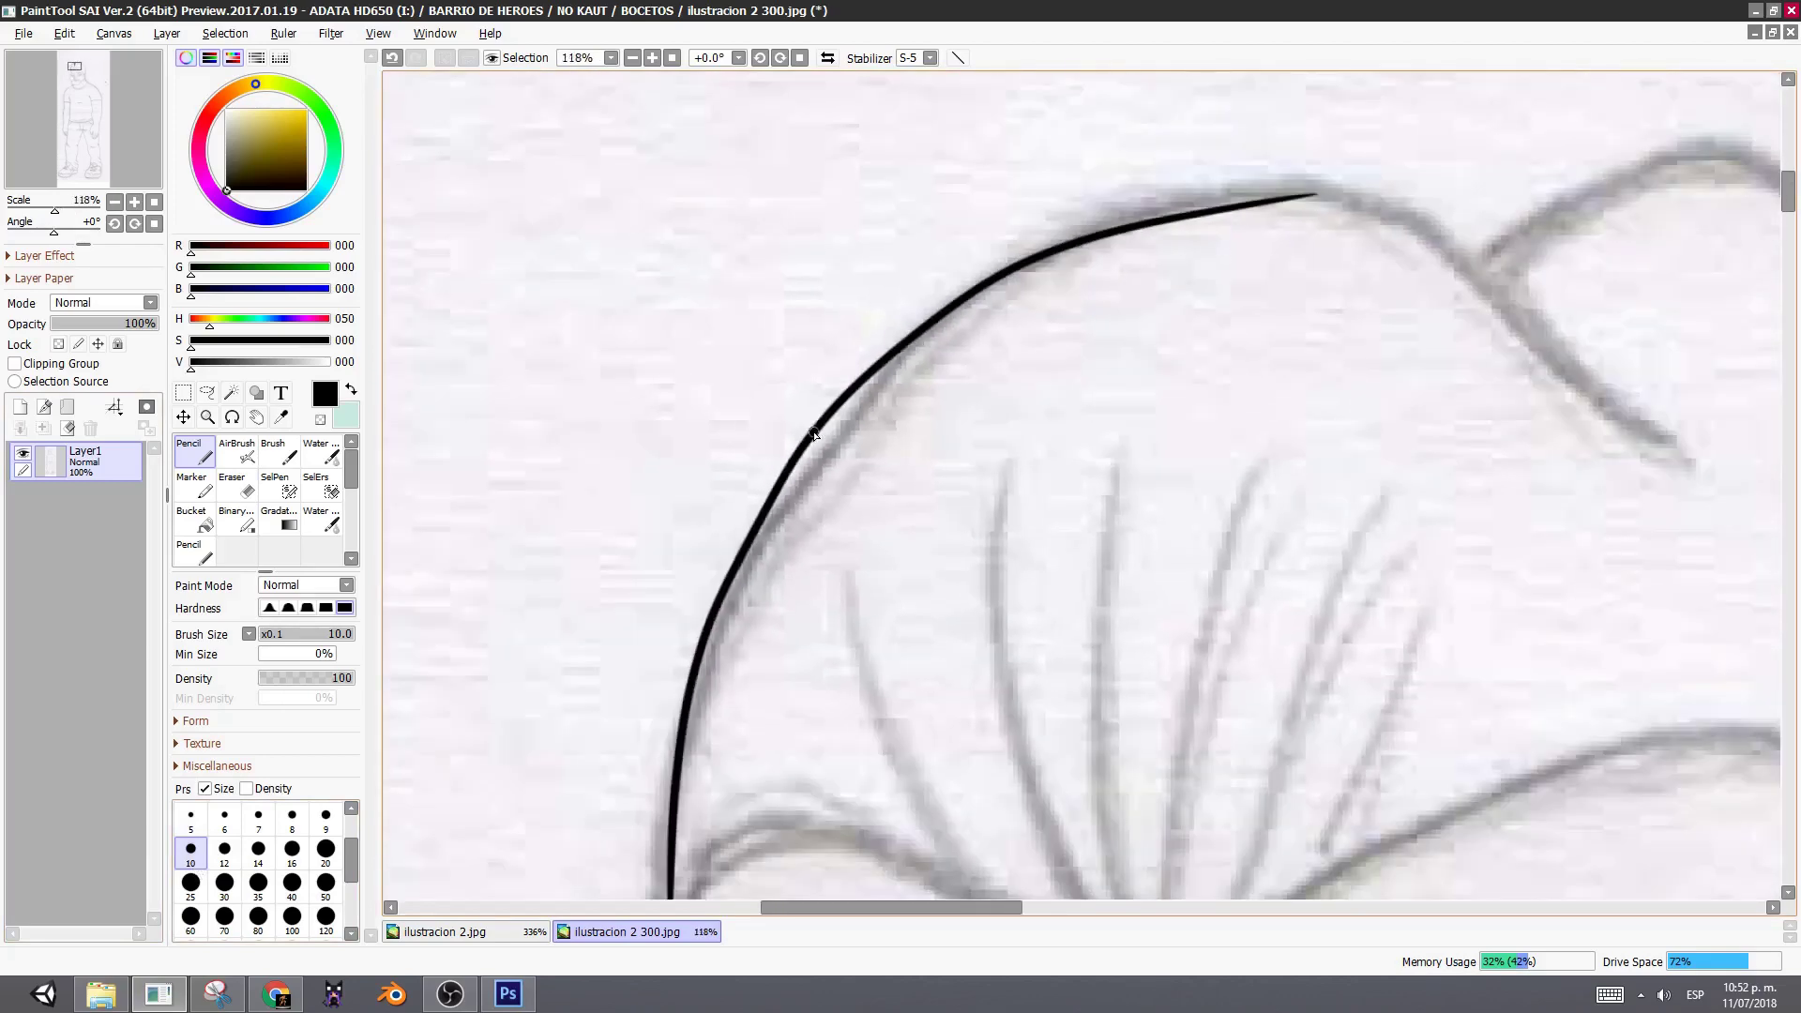
{"action": "scroll", "coordinate": [813, 433], "scroll_direction": "up", "scroll_amount": 2}
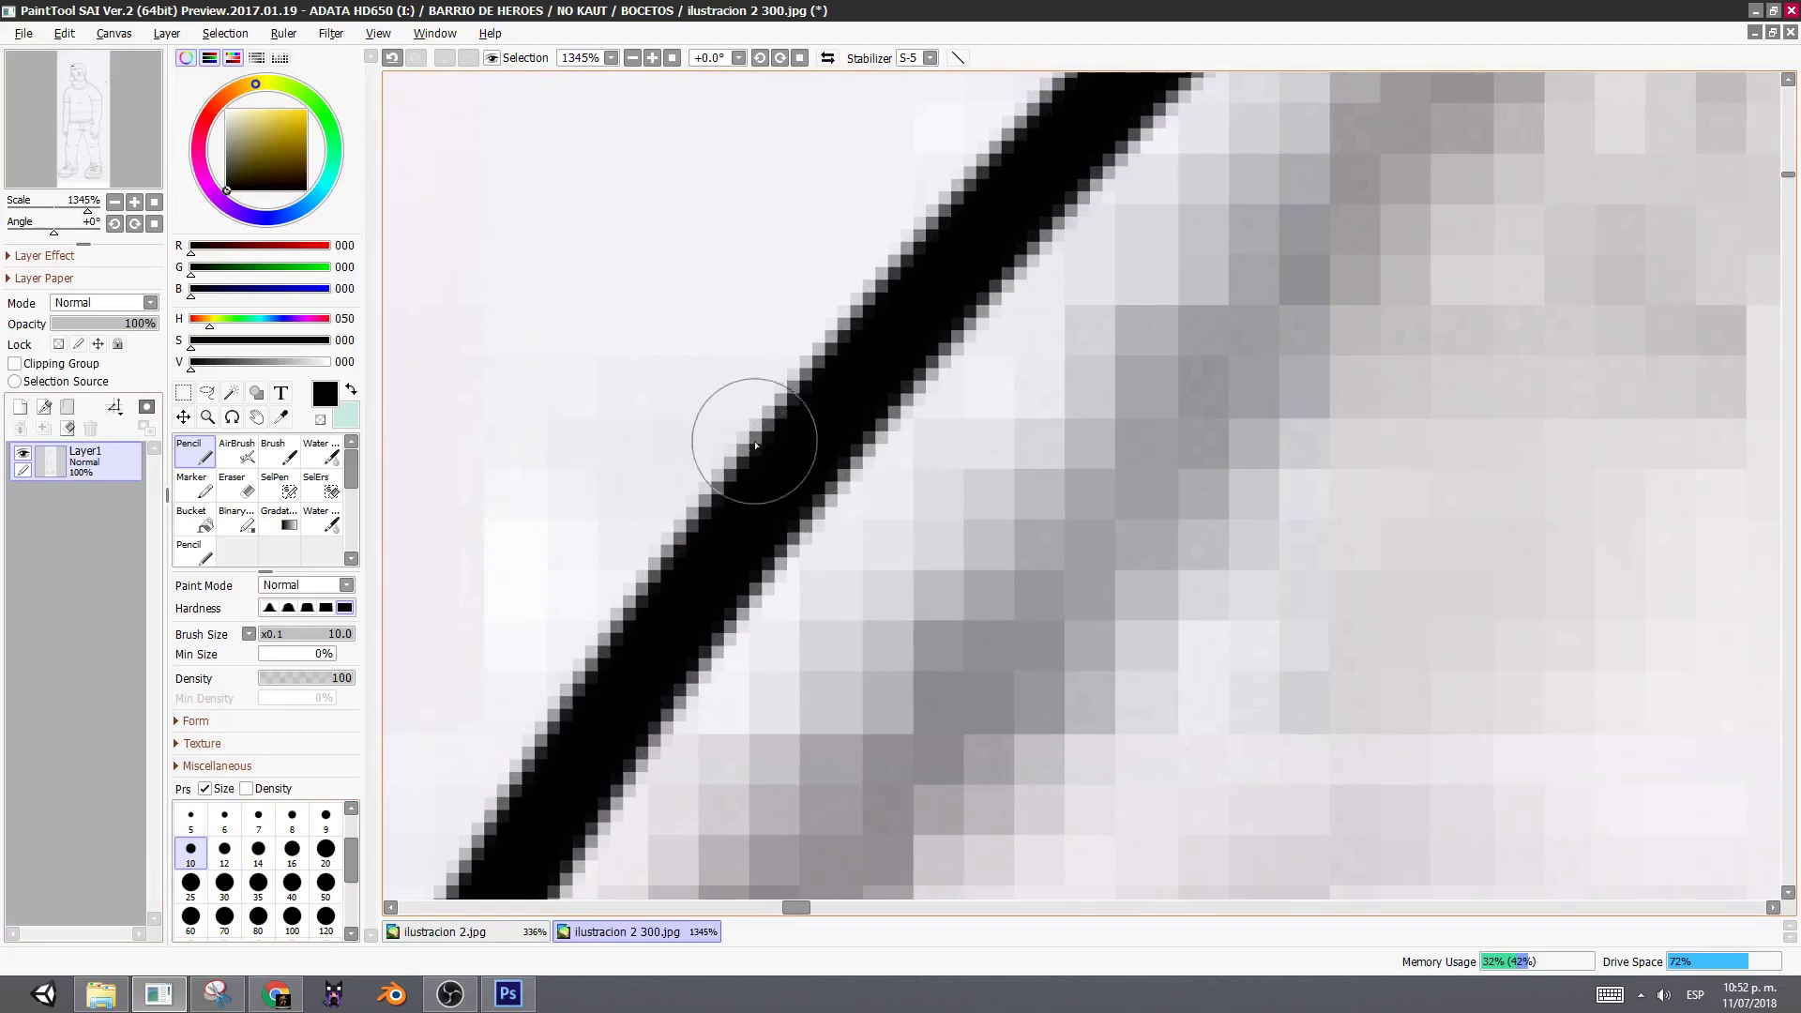
{"action": "scroll", "coordinate": [792, 488], "scroll_direction": "down", "scroll_amount": 7}
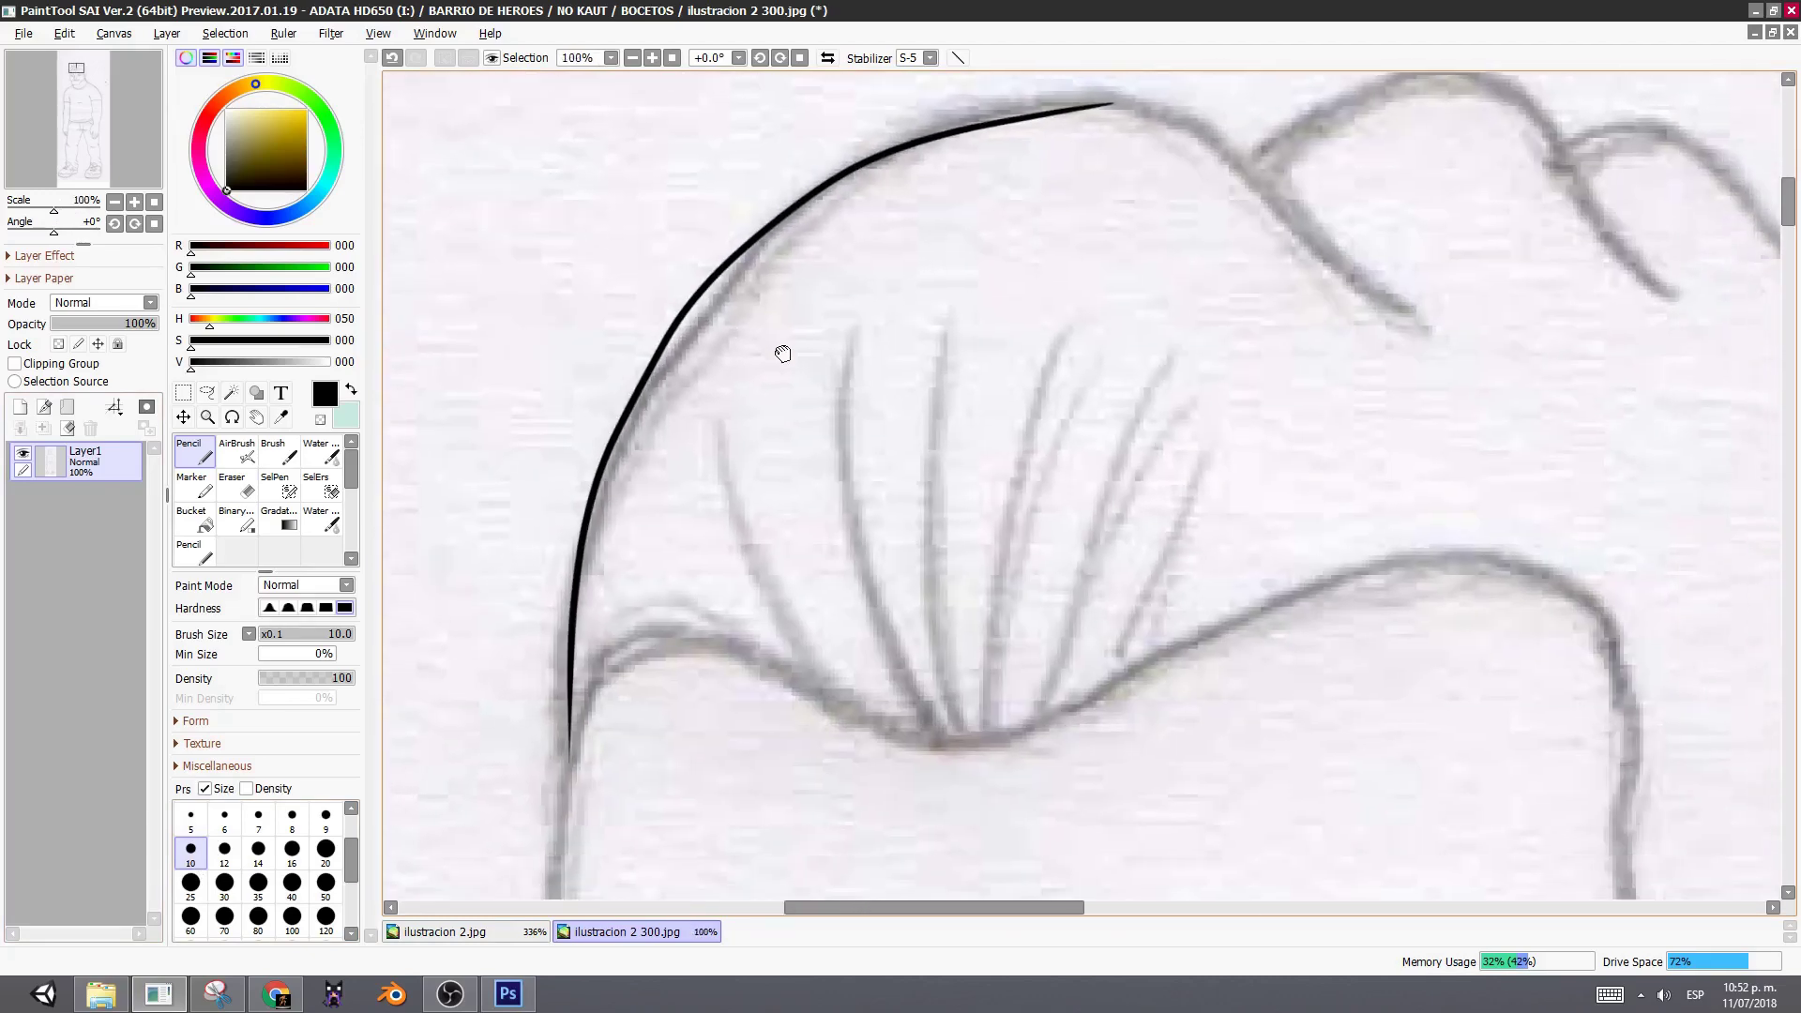
{"action": "scroll", "coordinate": [813, 380], "scroll_direction": "down", "scroll_amount": 3}
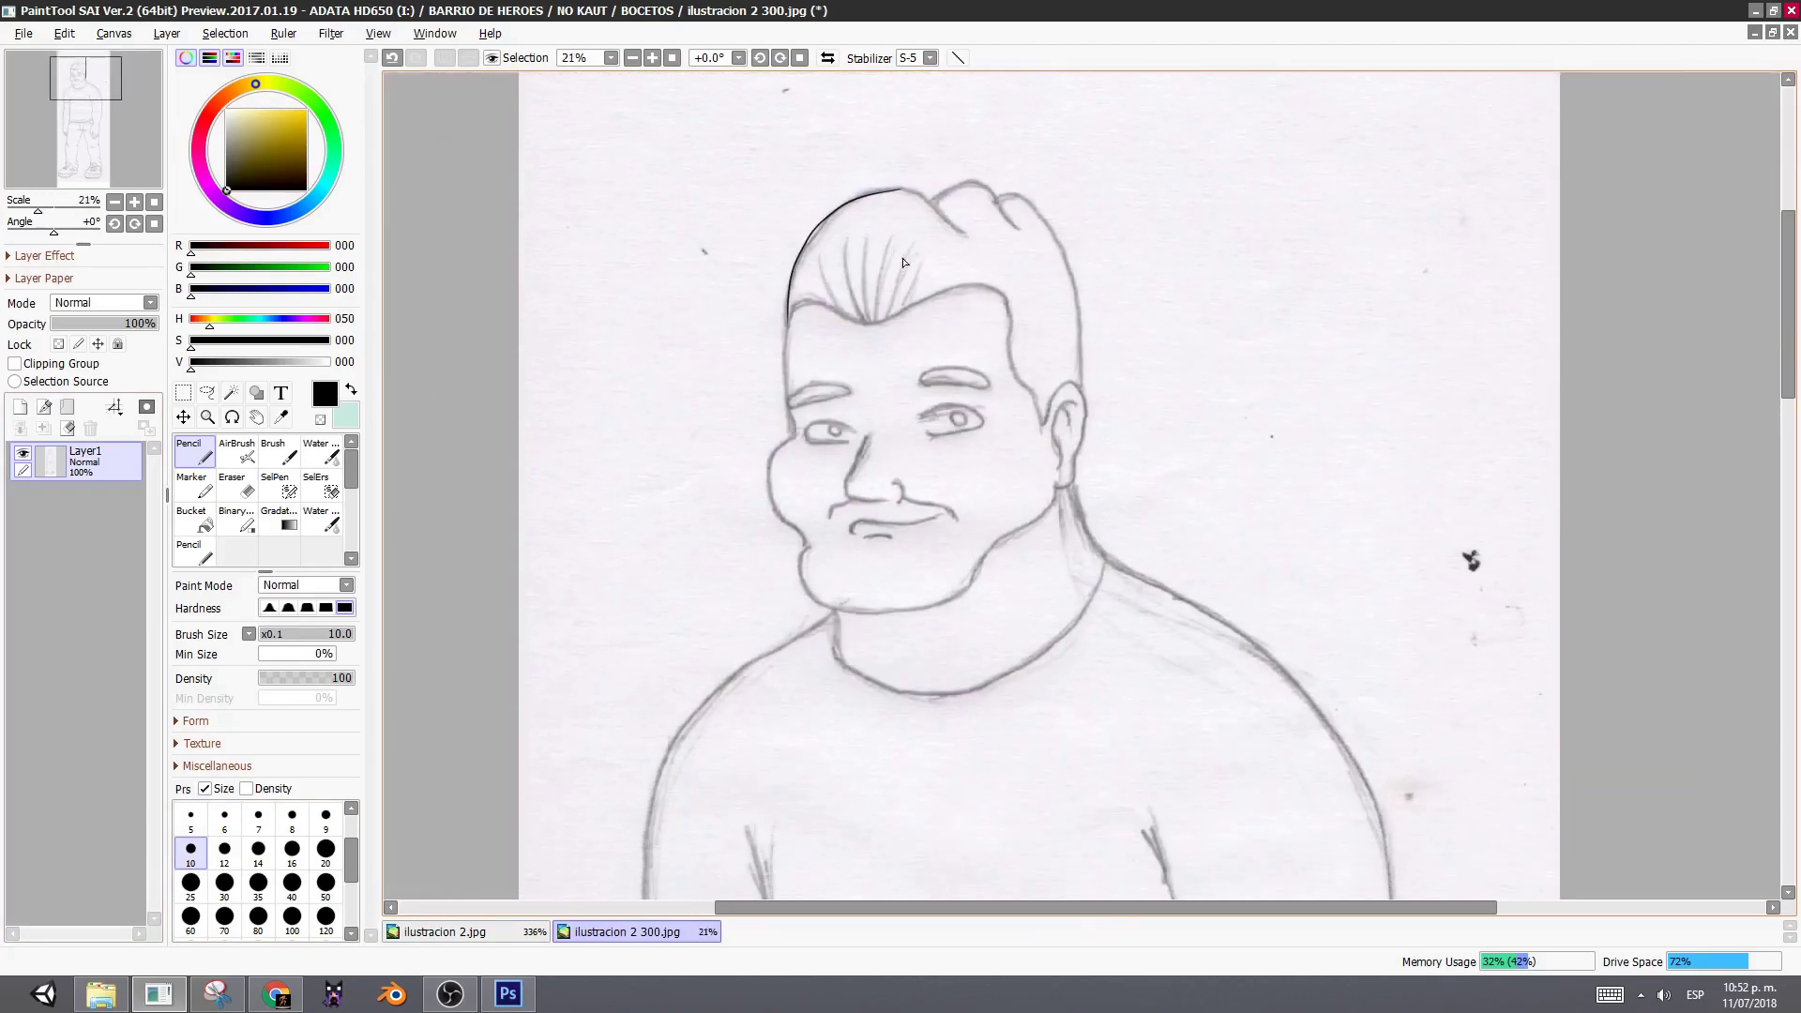
{"action": "scroll", "coordinate": [884, 268], "scroll_direction": "down", "scroll_amount": 1}
{"action": "scroll", "coordinate": [928, 343], "scroll_direction": "up", "scroll_amount": 8}
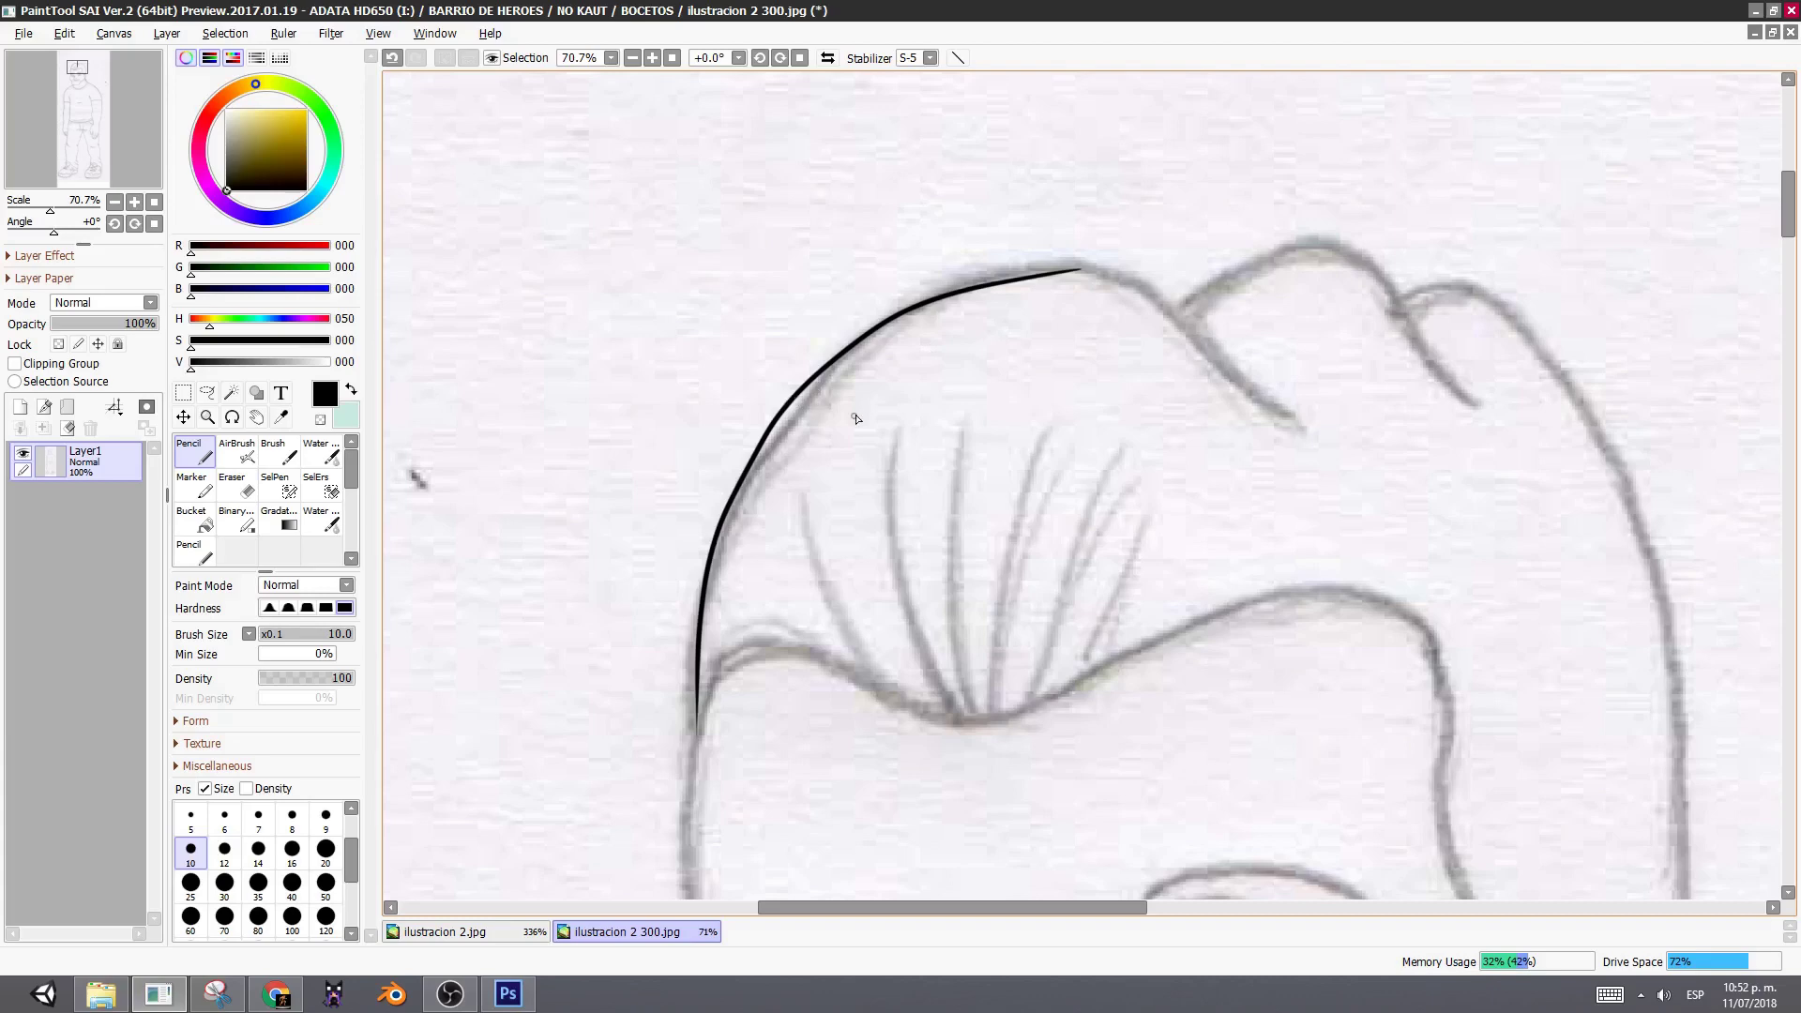
{"action": "scroll", "coordinate": [864, 469], "scroll_direction": "down", "scroll_amount": 5}
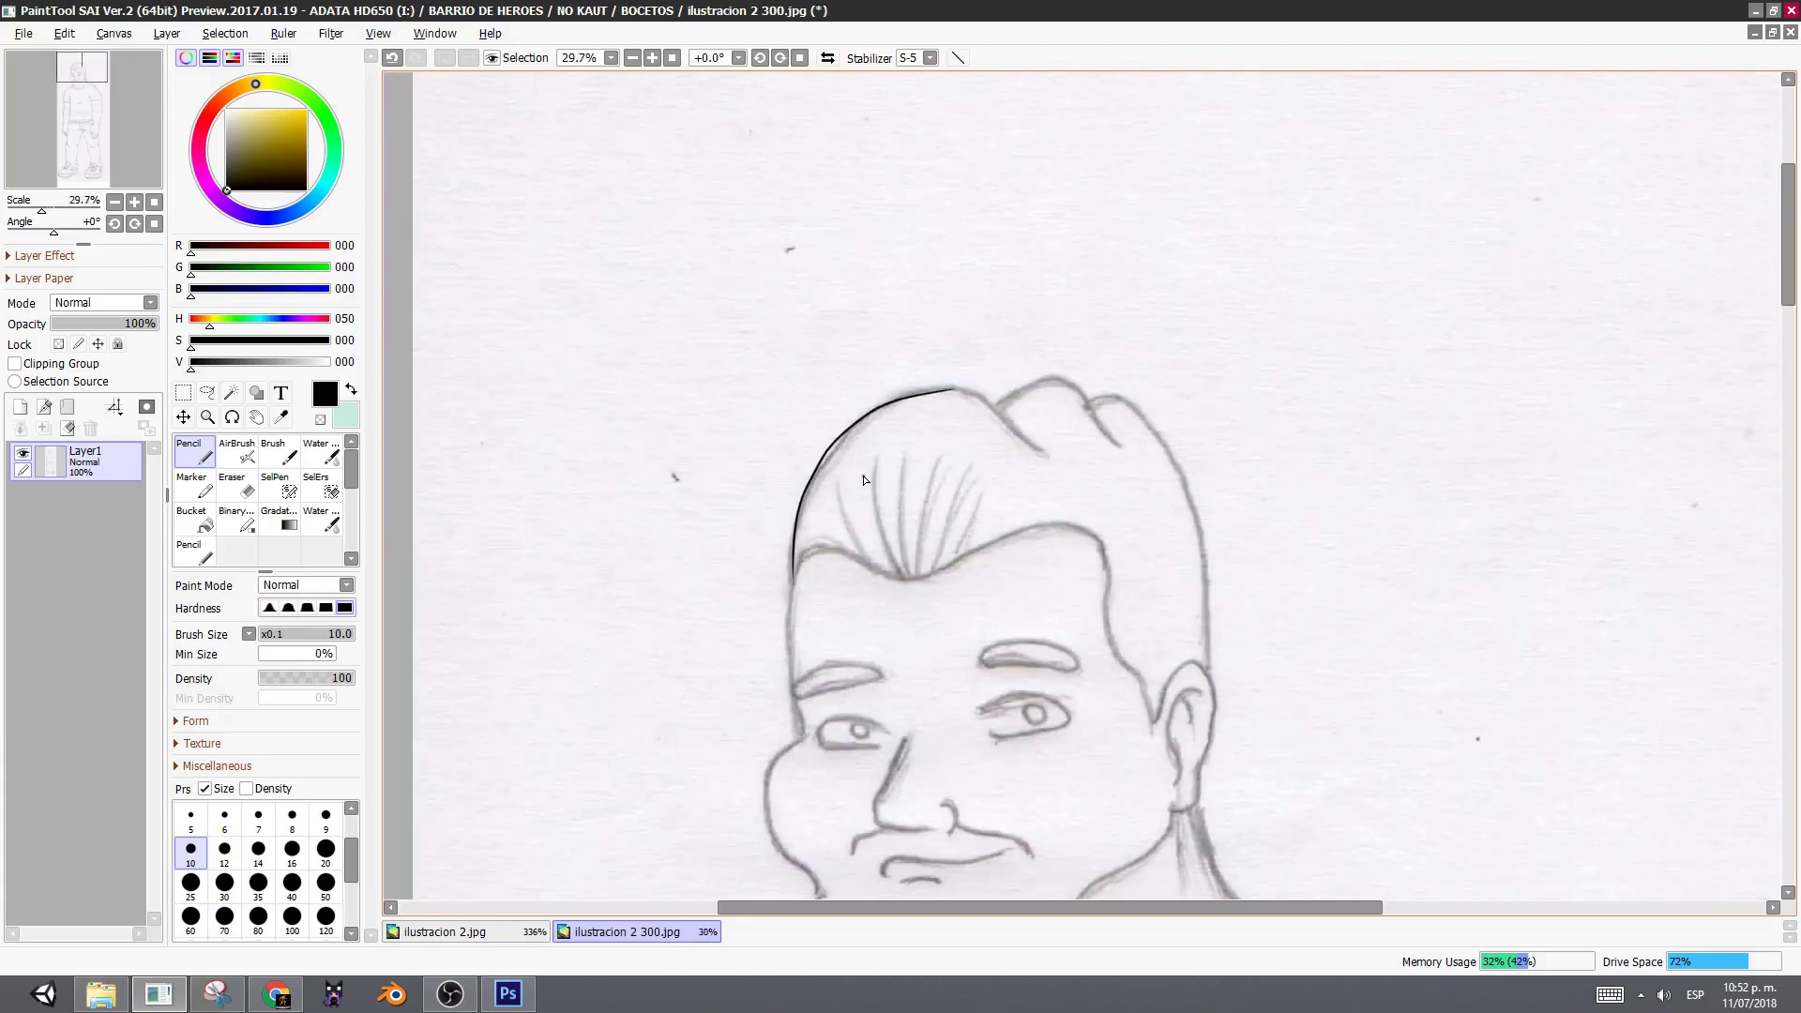
- Undo the test stroke on the hair contour and bring the whole face into view
{"action": "key", "text": "ctrl+z"}
{"action": "mouse_move", "coordinate": [957, 629]}
{"action": "left_mouse_down"}
{"action": "mouse_move", "coordinate": [976, 356]}
{"action": "mouse_move", "coordinate": [1009, 322]}
{"action": "left_mouse_up"}
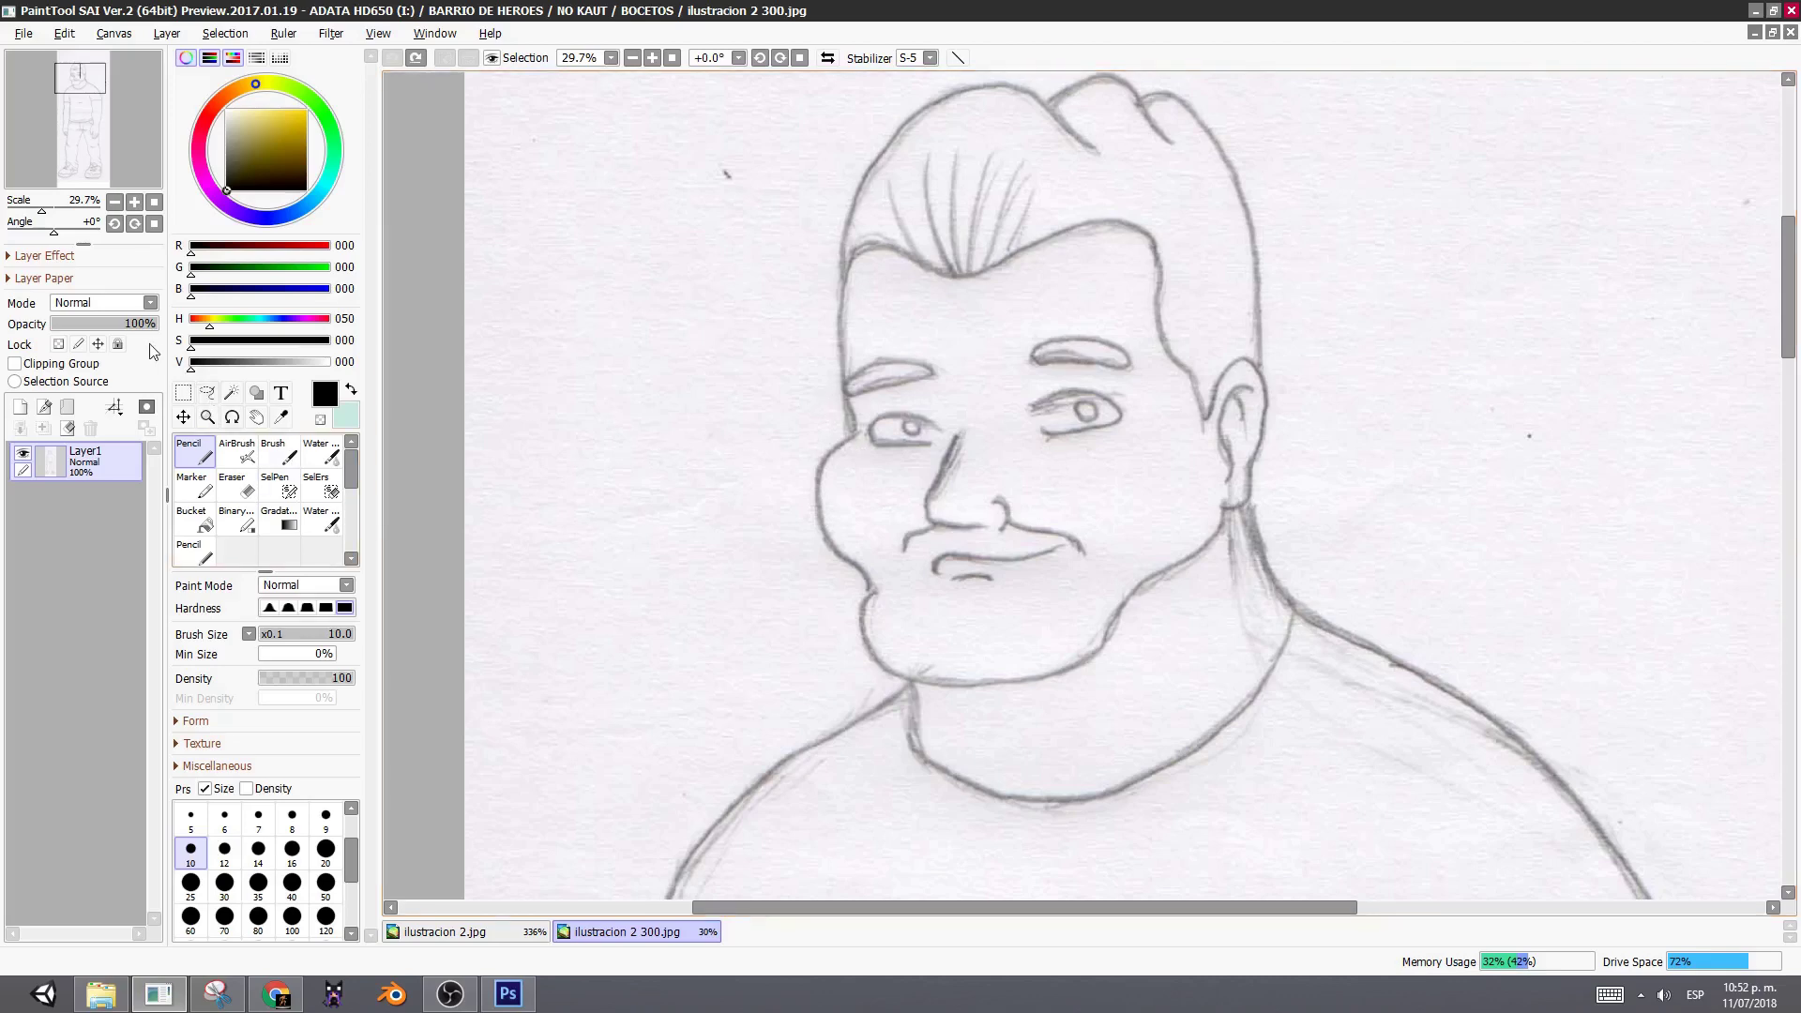
- Set the sketch layer's opacity to 55% and undo a thin pencil stroke tried beside the face
{"action": "mouse_move", "coordinate": [133, 324]}
{"action": "left_mouse_down"}
{"action": "mouse_move", "coordinate": [56, 330]}
{"action": "mouse_move", "coordinate": [161, 344]}
{"action": "mouse_move", "coordinate": [111, 329]}
{"action": "left_mouse_up"}
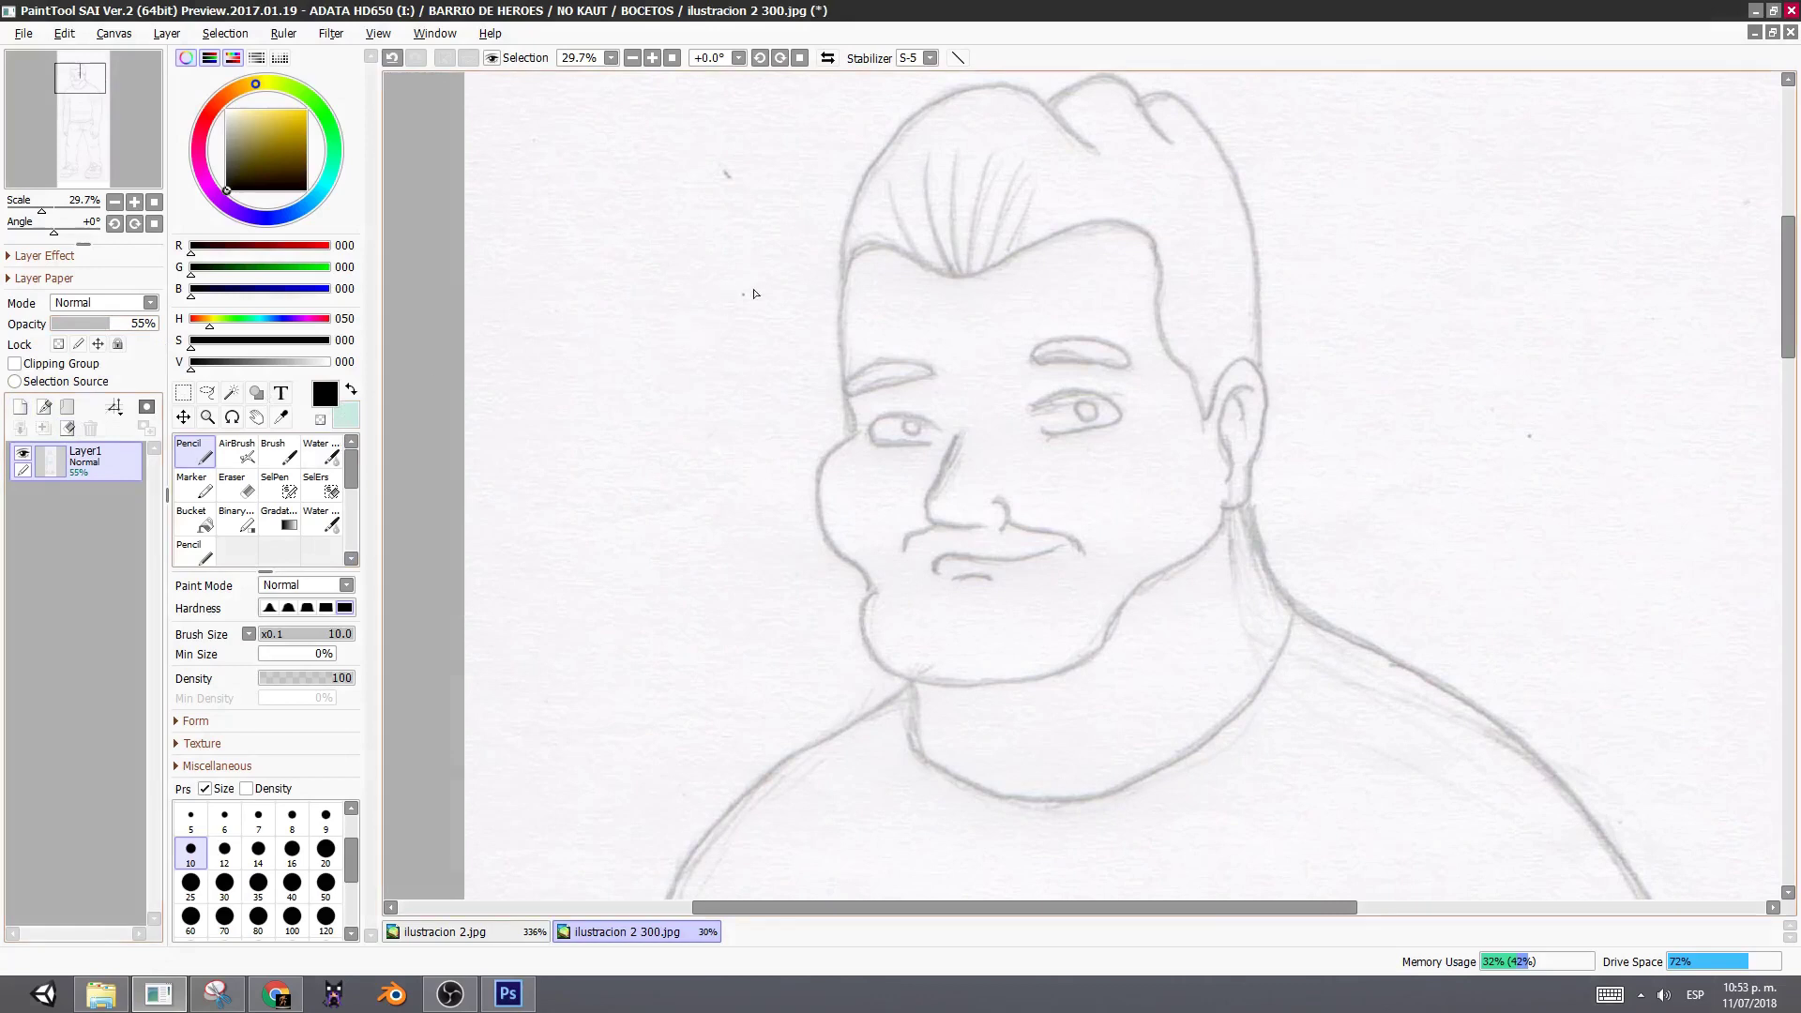
{"action": "mouse_move", "coordinate": [851, 159]}
{"action": "left_mouse_down"}
{"action": "mouse_move", "coordinate": [674, 424]}
{"action": "mouse_move", "coordinate": [697, 539]}
{"action": "mouse_move", "coordinate": [643, 546]}
{"action": "left_mouse_up"}
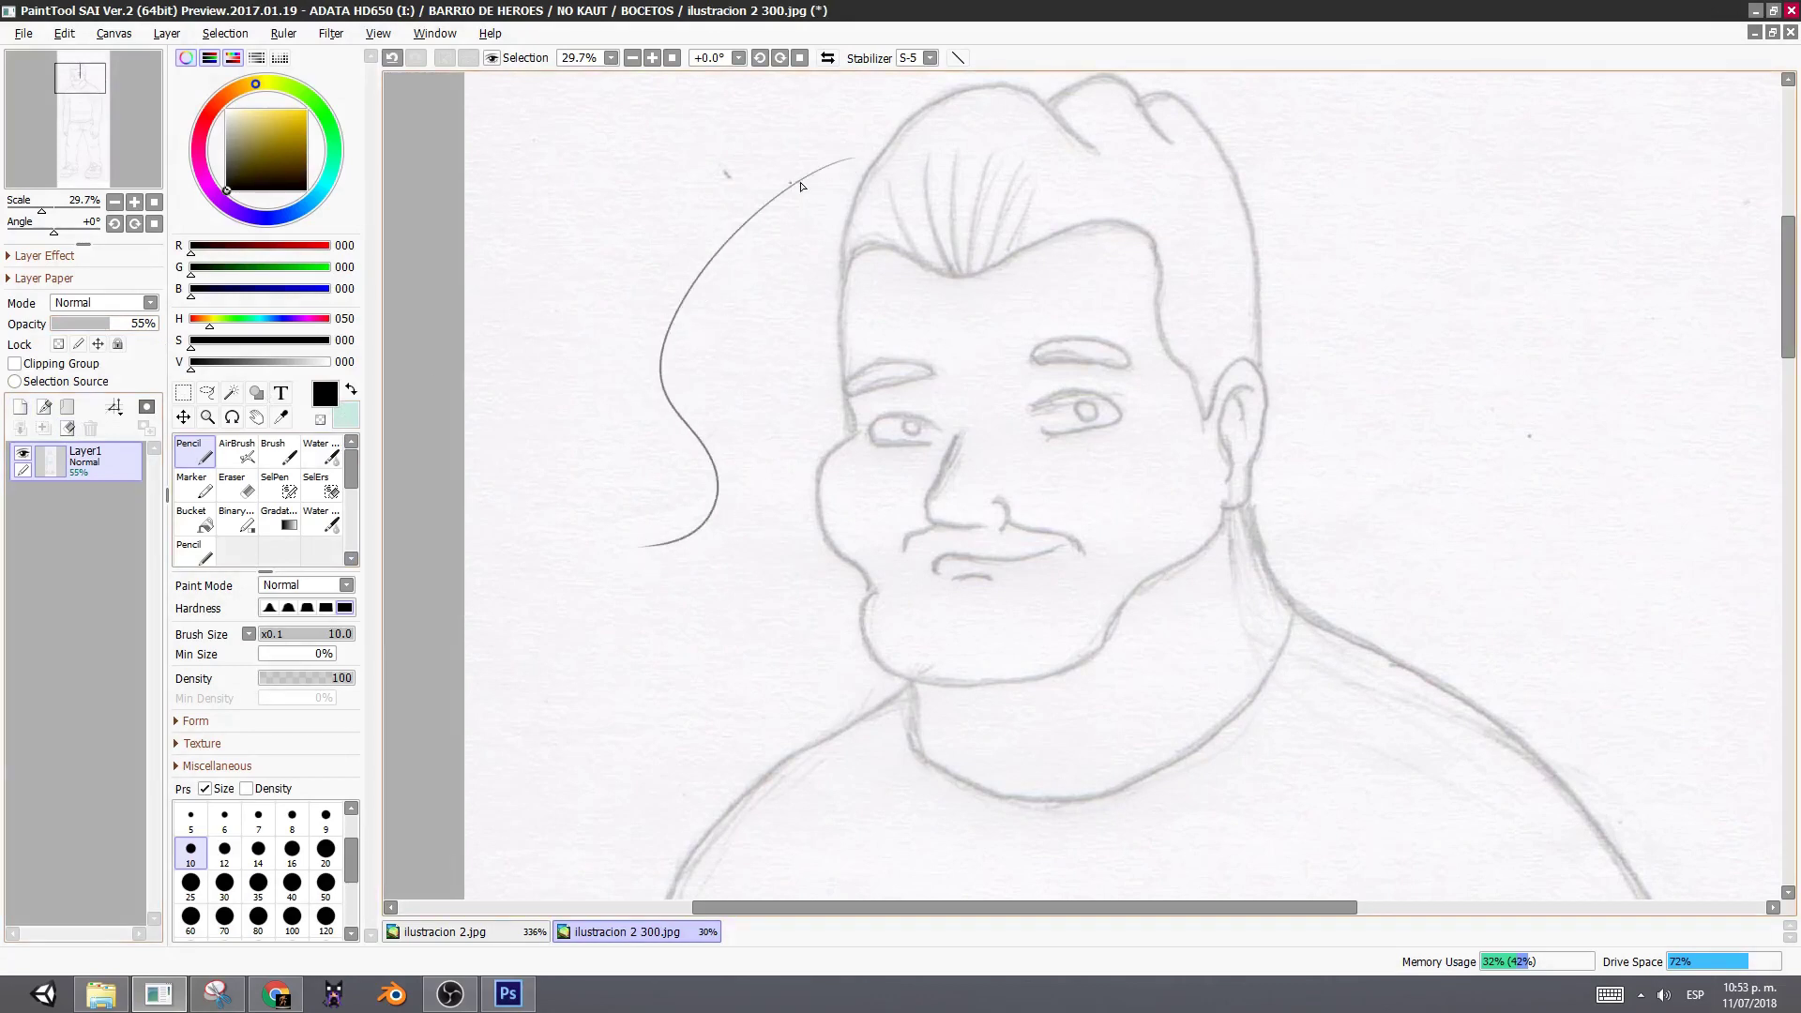
{"action": "key", "text": "ctrl+z"}
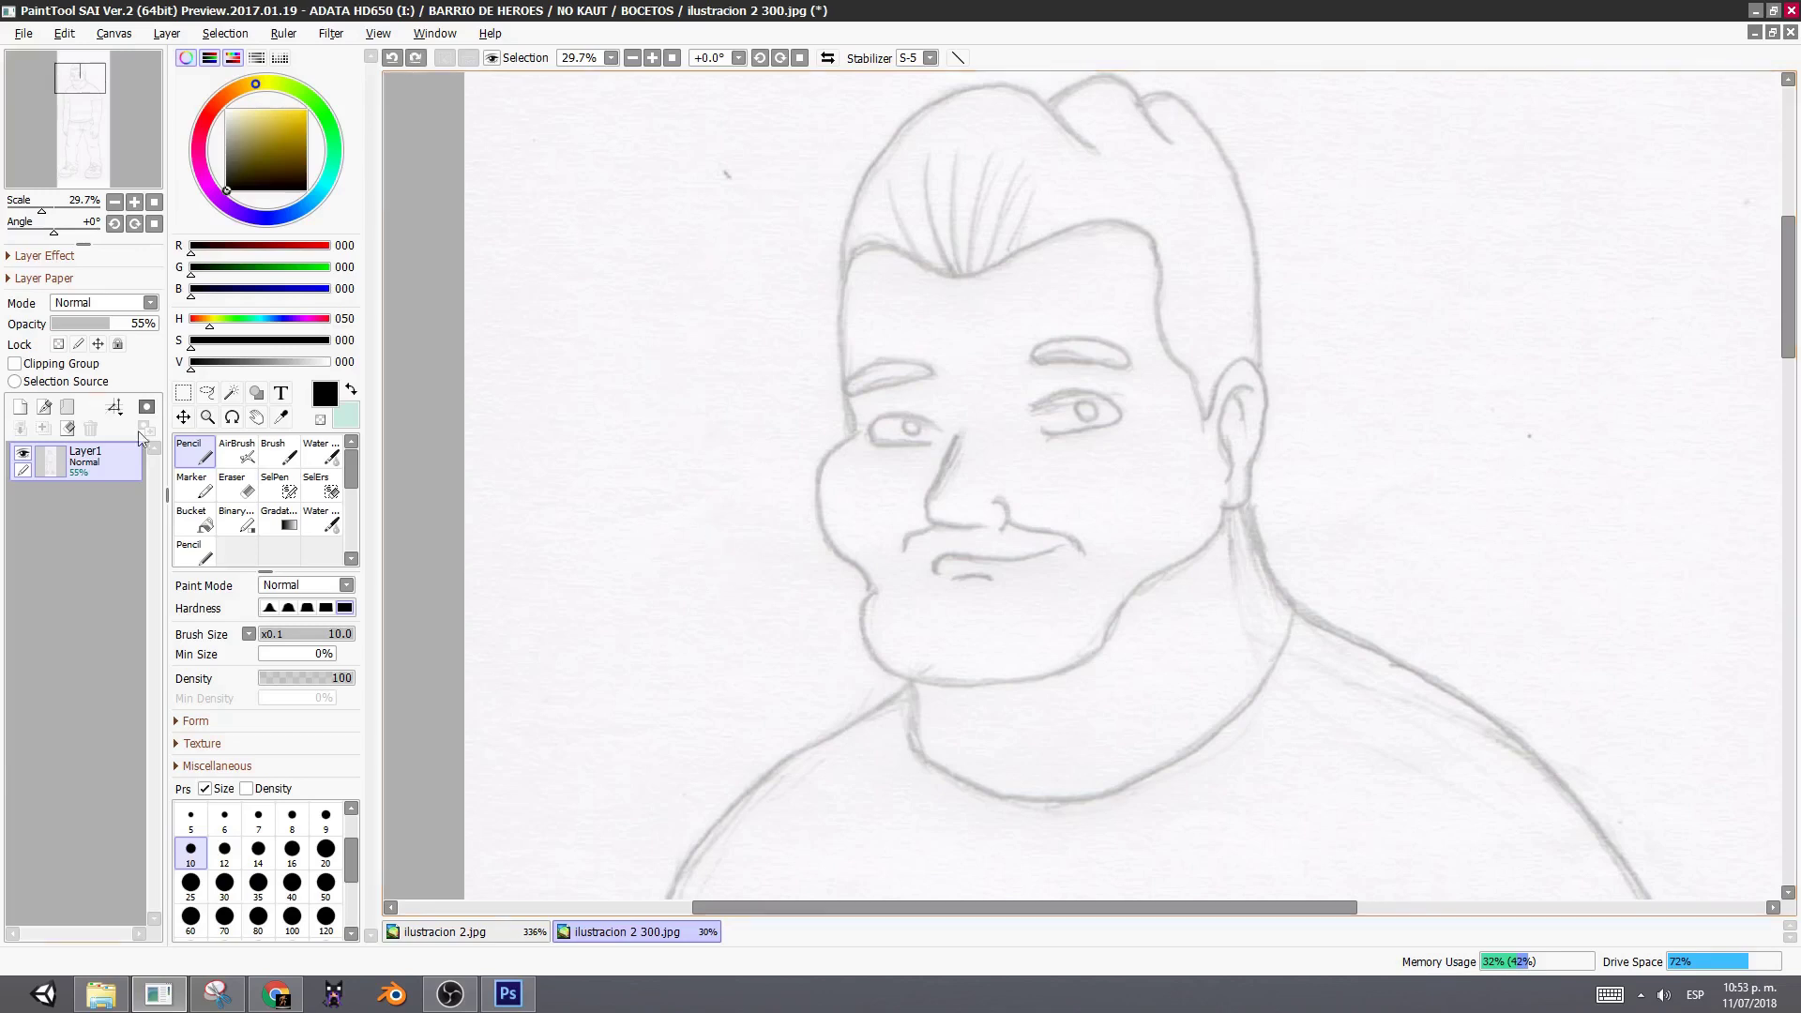
- Add a linework layer, draw a wavy Pen curve beside the face, and reshape its lower bends by moving control points
{"action": "left_click", "coordinate": [45, 410]}
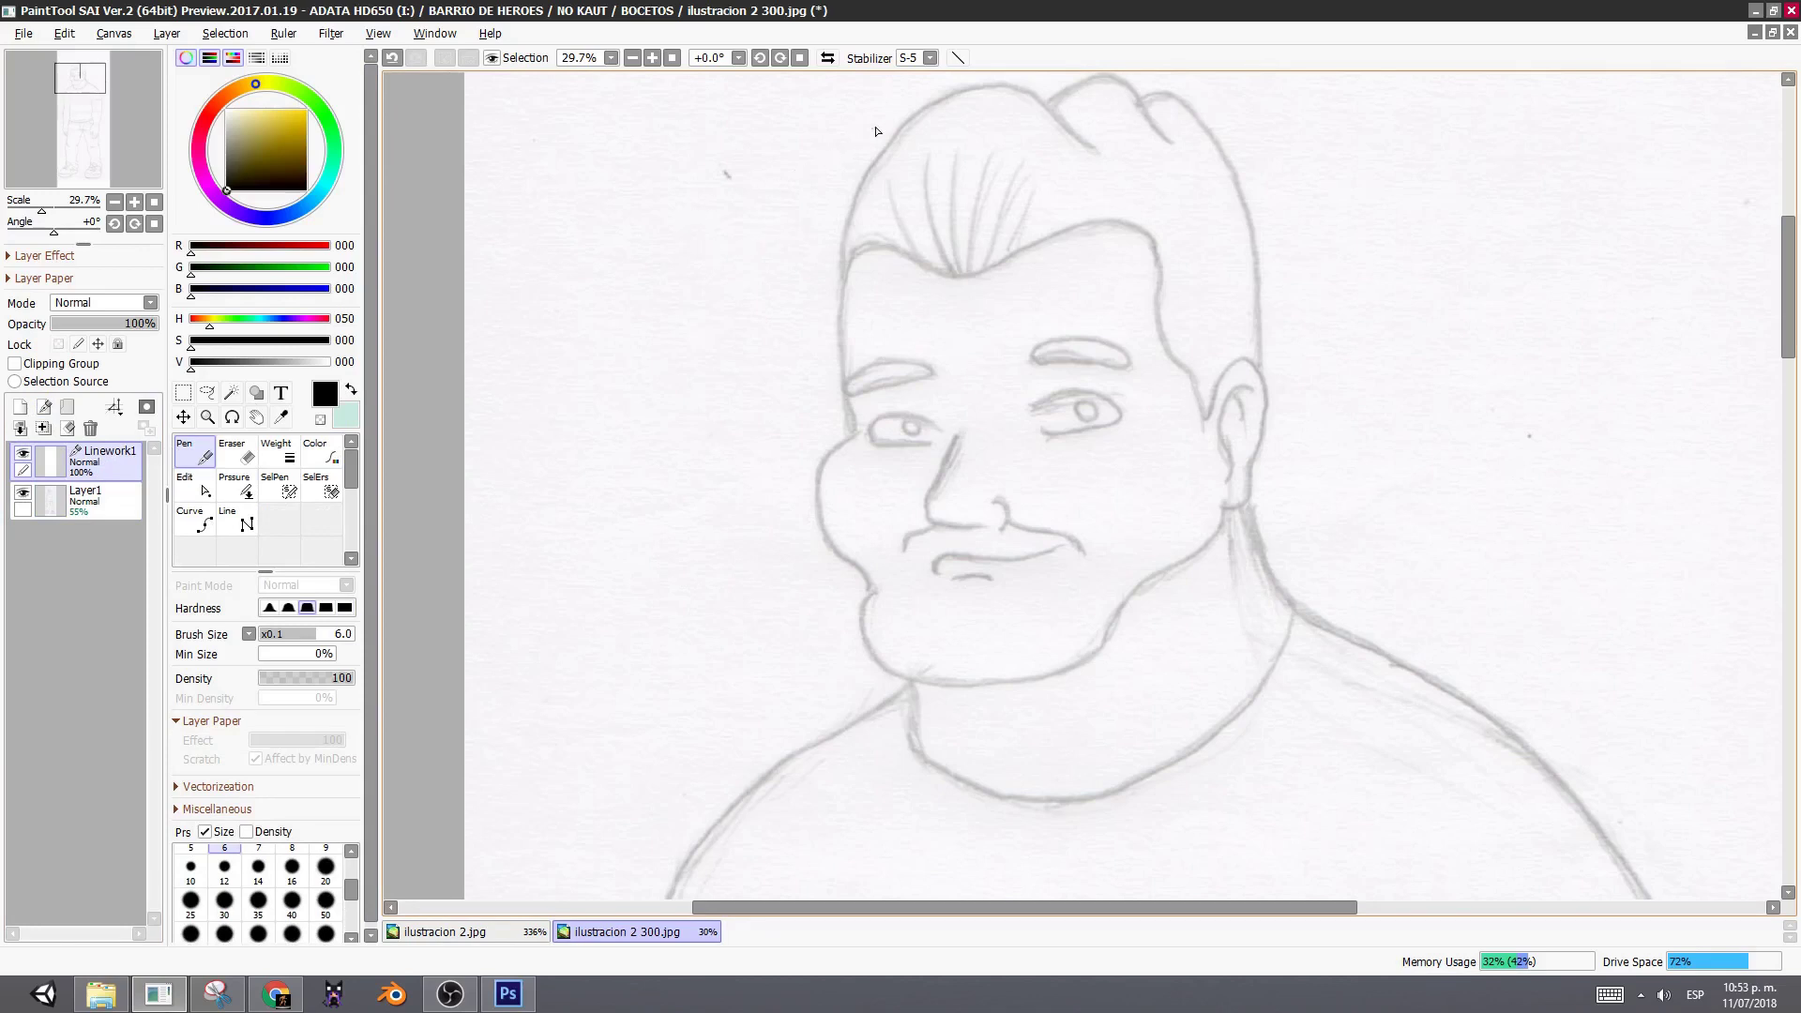
{"action": "mouse_move", "coordinate": [878, 125]}
{"action": "left_mouse_down"}
{"action": "mouse_move", "coordinate": [698, 196]}
{"action": "mouse_move", "coordinate": [647, 301]}
{"action": "mouse_move", "coordinate": [688, 360]}
{"action": "mouse_move", "coordinate": [755, 389]}
{"action": "mouse_move", "coordinate": [774, 472]}
{"action": "mouse_move", "coordinate": [709, 513]}
{"action": "mouse_move", "coordinate": [630, 514]}
{"action": "mouse_move", "coordinate": [613, 486]}
{"action": "mouse_move", "coordinate": [659, 513]}
{"action": "mouse_move", "coordinate": [687, 566]}
{"action": "mouse_move", "coordinate": [669, 502]}
{"action": "mouse_move", "coordinate": [731, 511]}
{"action": "mouse_move", "coordinate": [774, 582]}
{"action": "mouse_move", "coordinate": [758, 488]}
{"action": "mouse_move", "coordinate": [807, 527]}
{"action": "mouse_move", "coordinate": [742, 457]}
{"action": "mouse_move", "coordinate": [825, 474]}
{"action": "mouse_move", "coordinate": [736, 423]}
{"action": "mouse_move", "coordinate": [838, 452]}
{"action": "mouse_move", "coordinate": [774, 451]}
{"action": "left_mouse_up"}
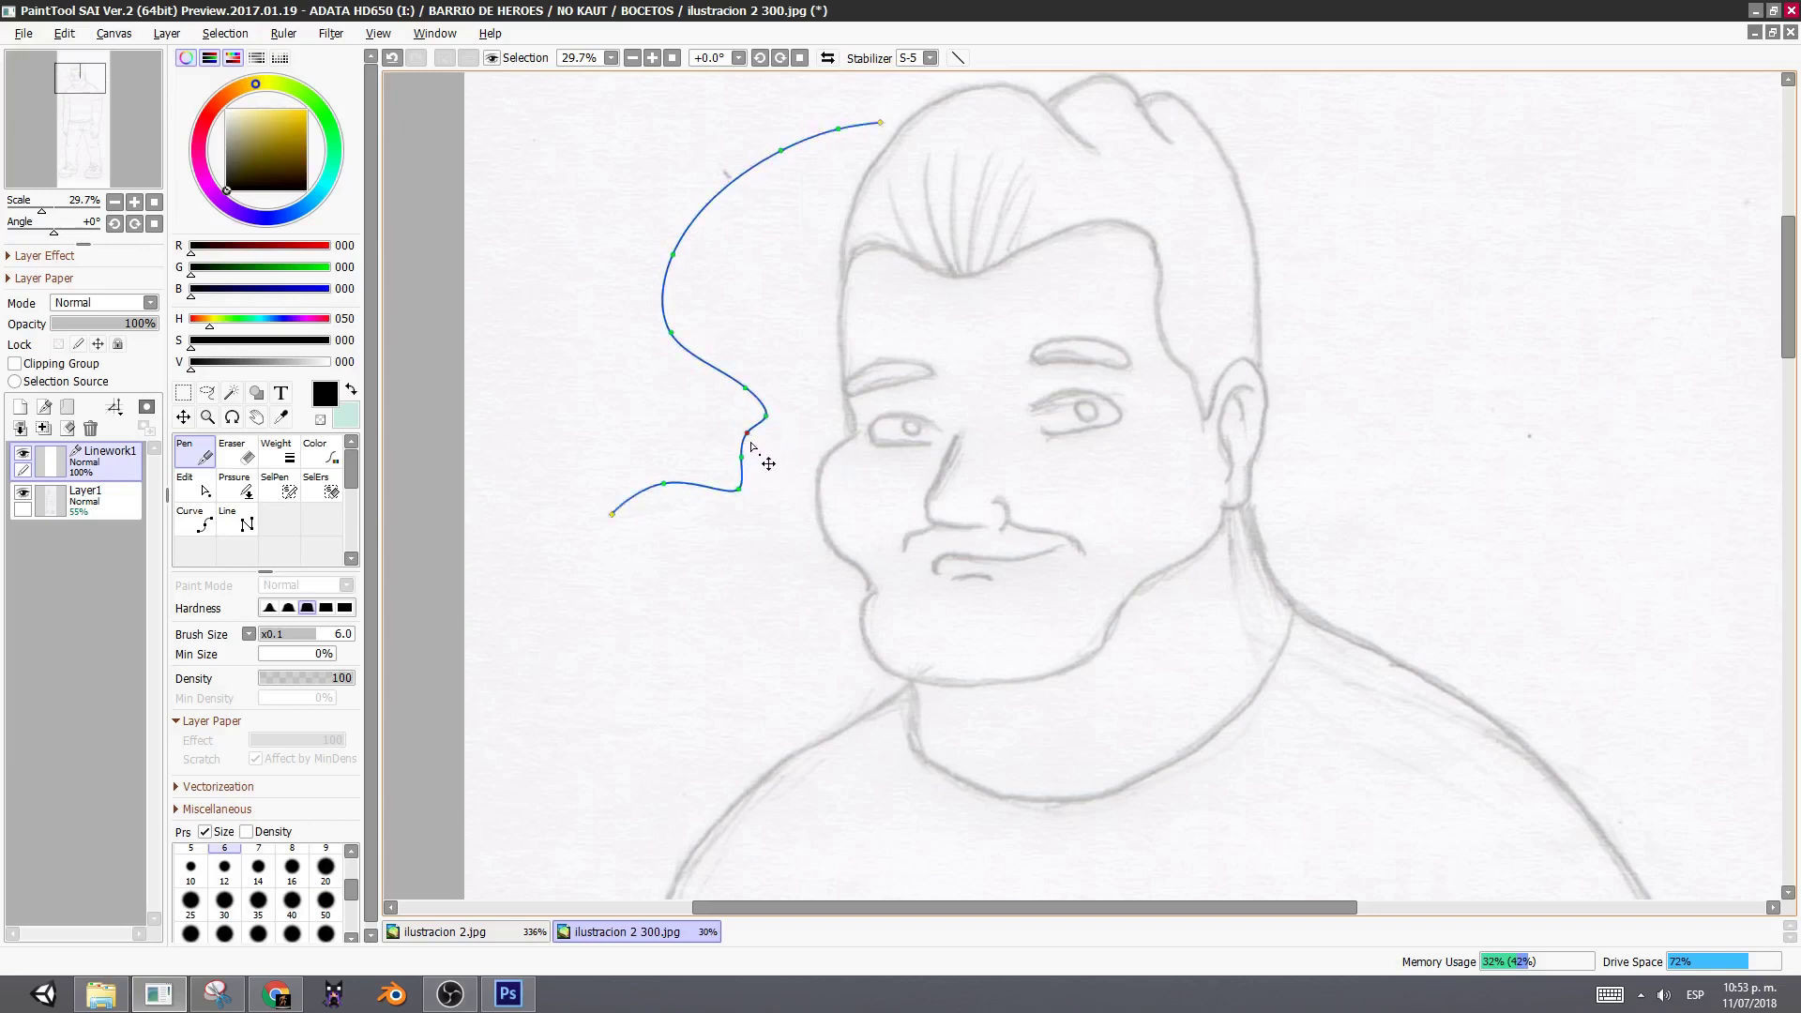
{"action": "mouse_move", "coordinate": [764, 454]}
{"action": "left_mouse_down"}
{"action": "mouse_move", "coordinate": [835, 459]}
{"action": "mouse_move", "coordinate": [754, 462]}
{"action": "mouse_move", "coordinate": [680, 443]}
{"action": "mouse_move", "coordinate": [724, 434]}
{"action": "mouse_move", "coordinate": [667, 420]}
{"action": "mouse_move", "coordinate": [776, 471]}
{"action": "mouse_move", "coordinate": [704, 429]}
{"action": "left_mouse_up"}
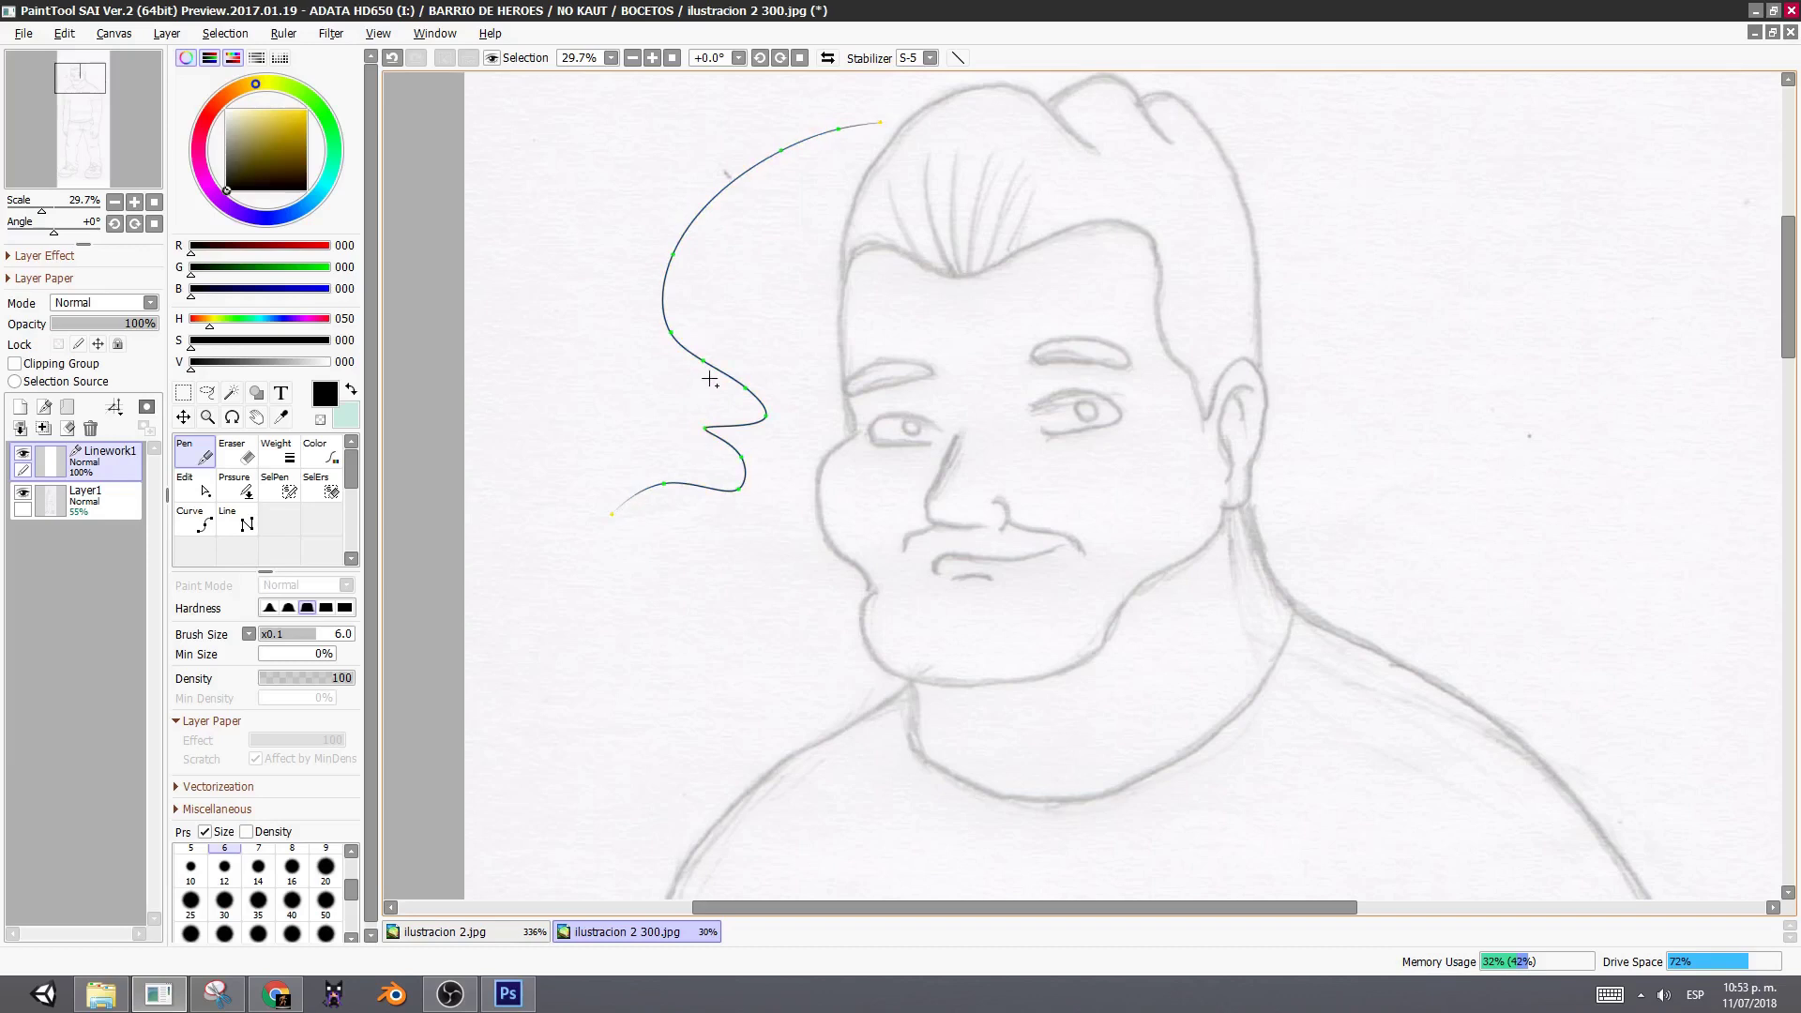
{"action": "mouse_move", "coordinate": [701, 368]}
{"action": "left_mouse_down"}
{"action": "mouse_move", "coordinate": [908, 246]}
{"action": "mouse_move", "coordinate": [763, 336]}
{"action": "mouse_move", "coordinate": [644, 454]}
{"action": "mouse_move", "coordinate": [854, 266]}
{"action": "mouse_move", "coordinate": [705, 398]}
{"action": "mouse_move", "coordinate": [708, 377]}
{"action": "left_mouse_up"}
- Thicken the wavy curve with the Weight tool at size 120 and set its density to 100
{"action": "left_click", "coordinate": [287, 456]}
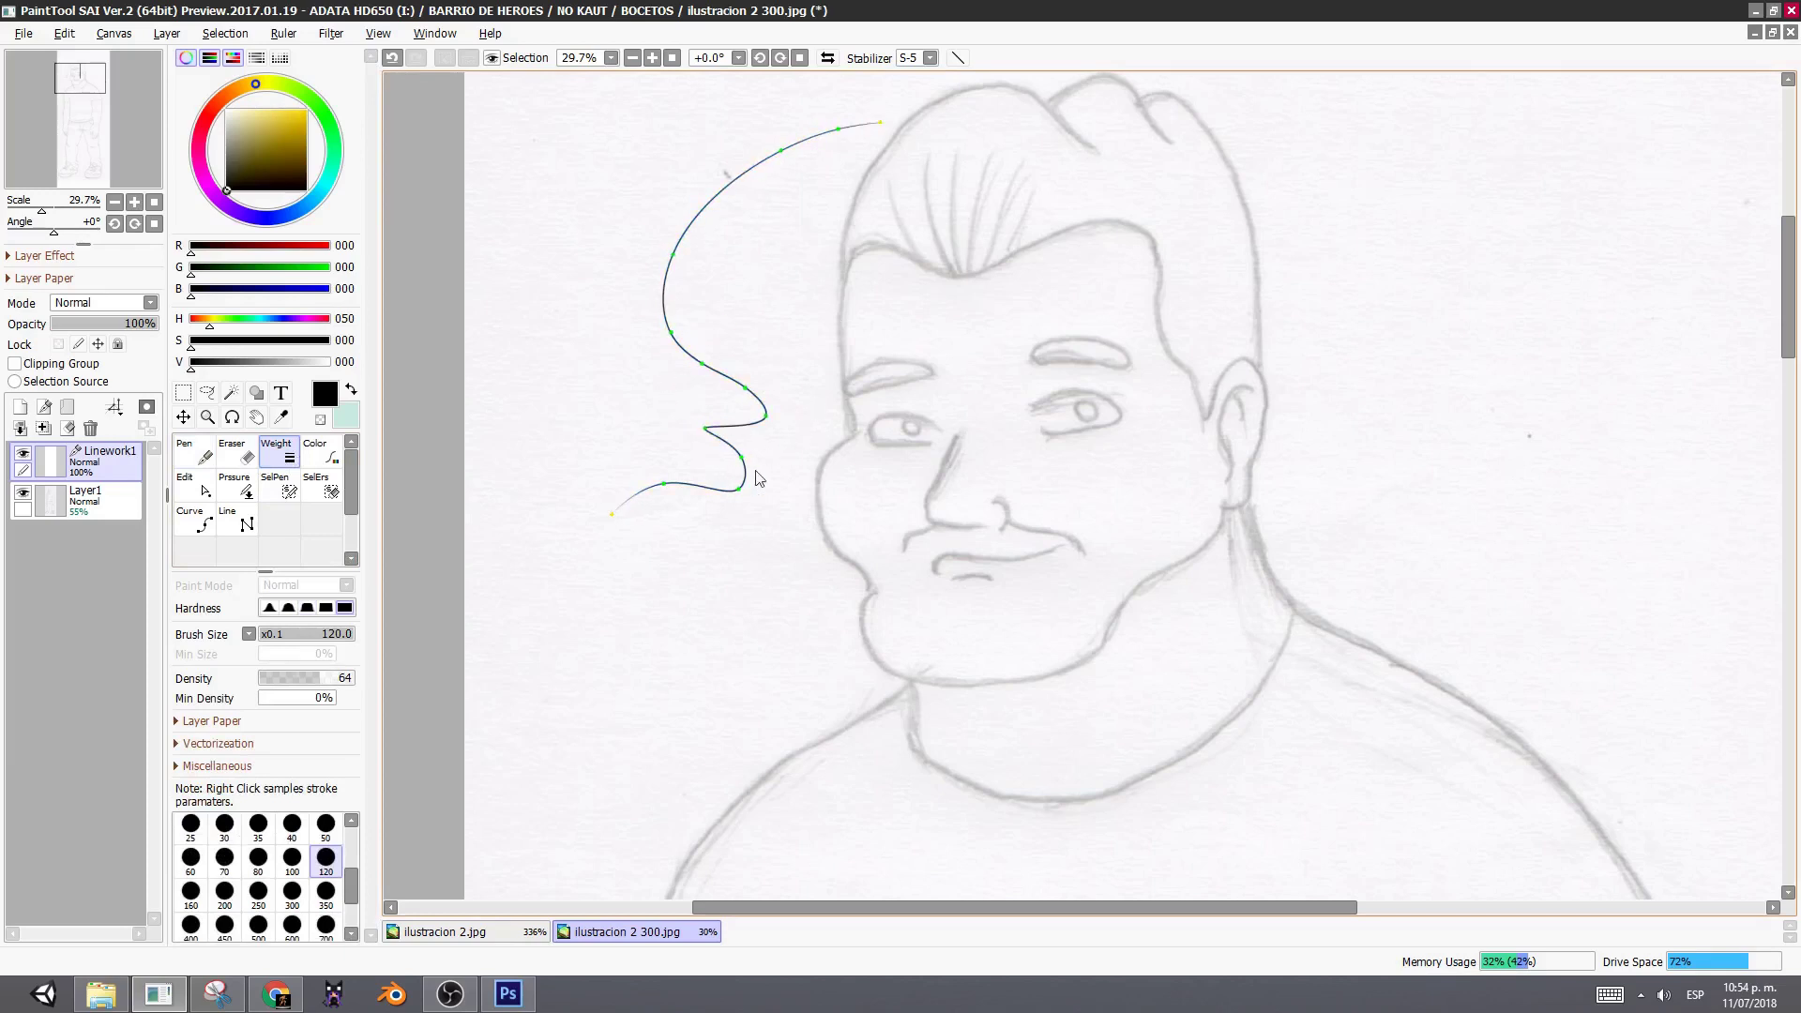
{"action": "mouse_move", "coordinate": [353, 889]}
{"action": "left_mouse_down"}
{"action": "mouse_move", "coordinate": [362, 863]}
{"action": "mouse_move", "coordinate": [356, 882]}
{"action": "left_mouse_up"}
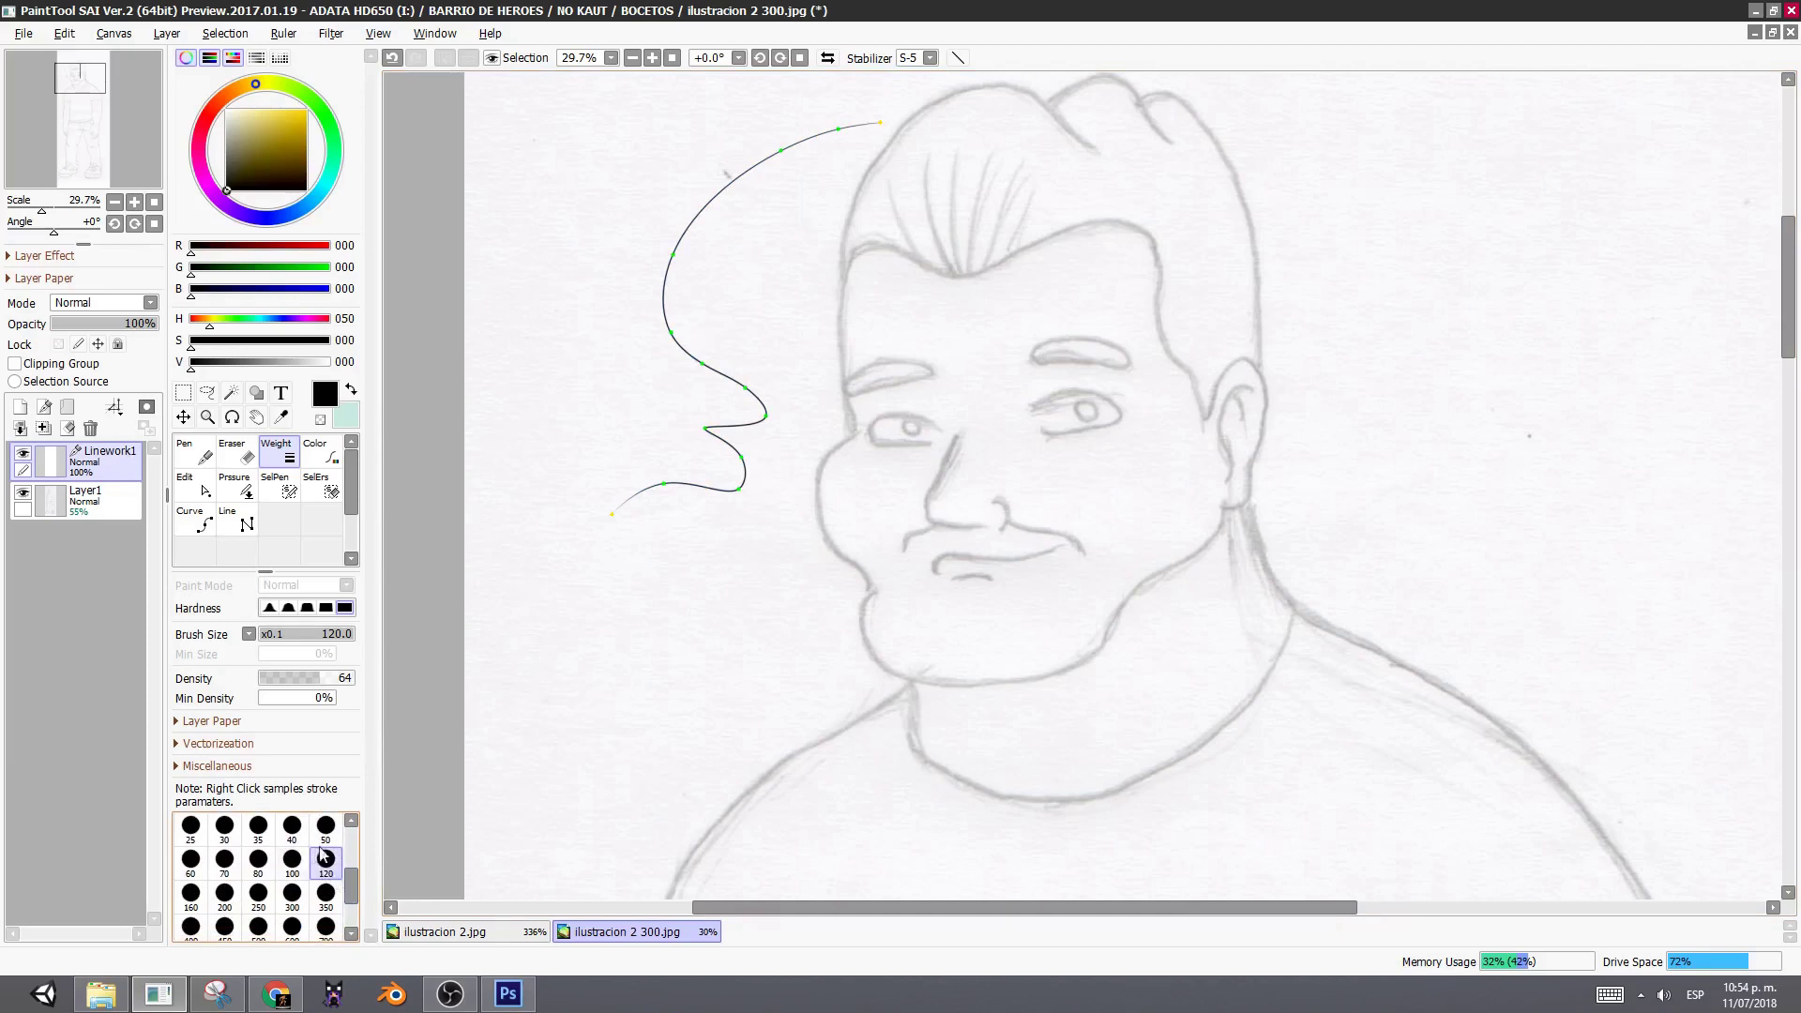
{"action": "left_click", "coordinate": [733, 414]}
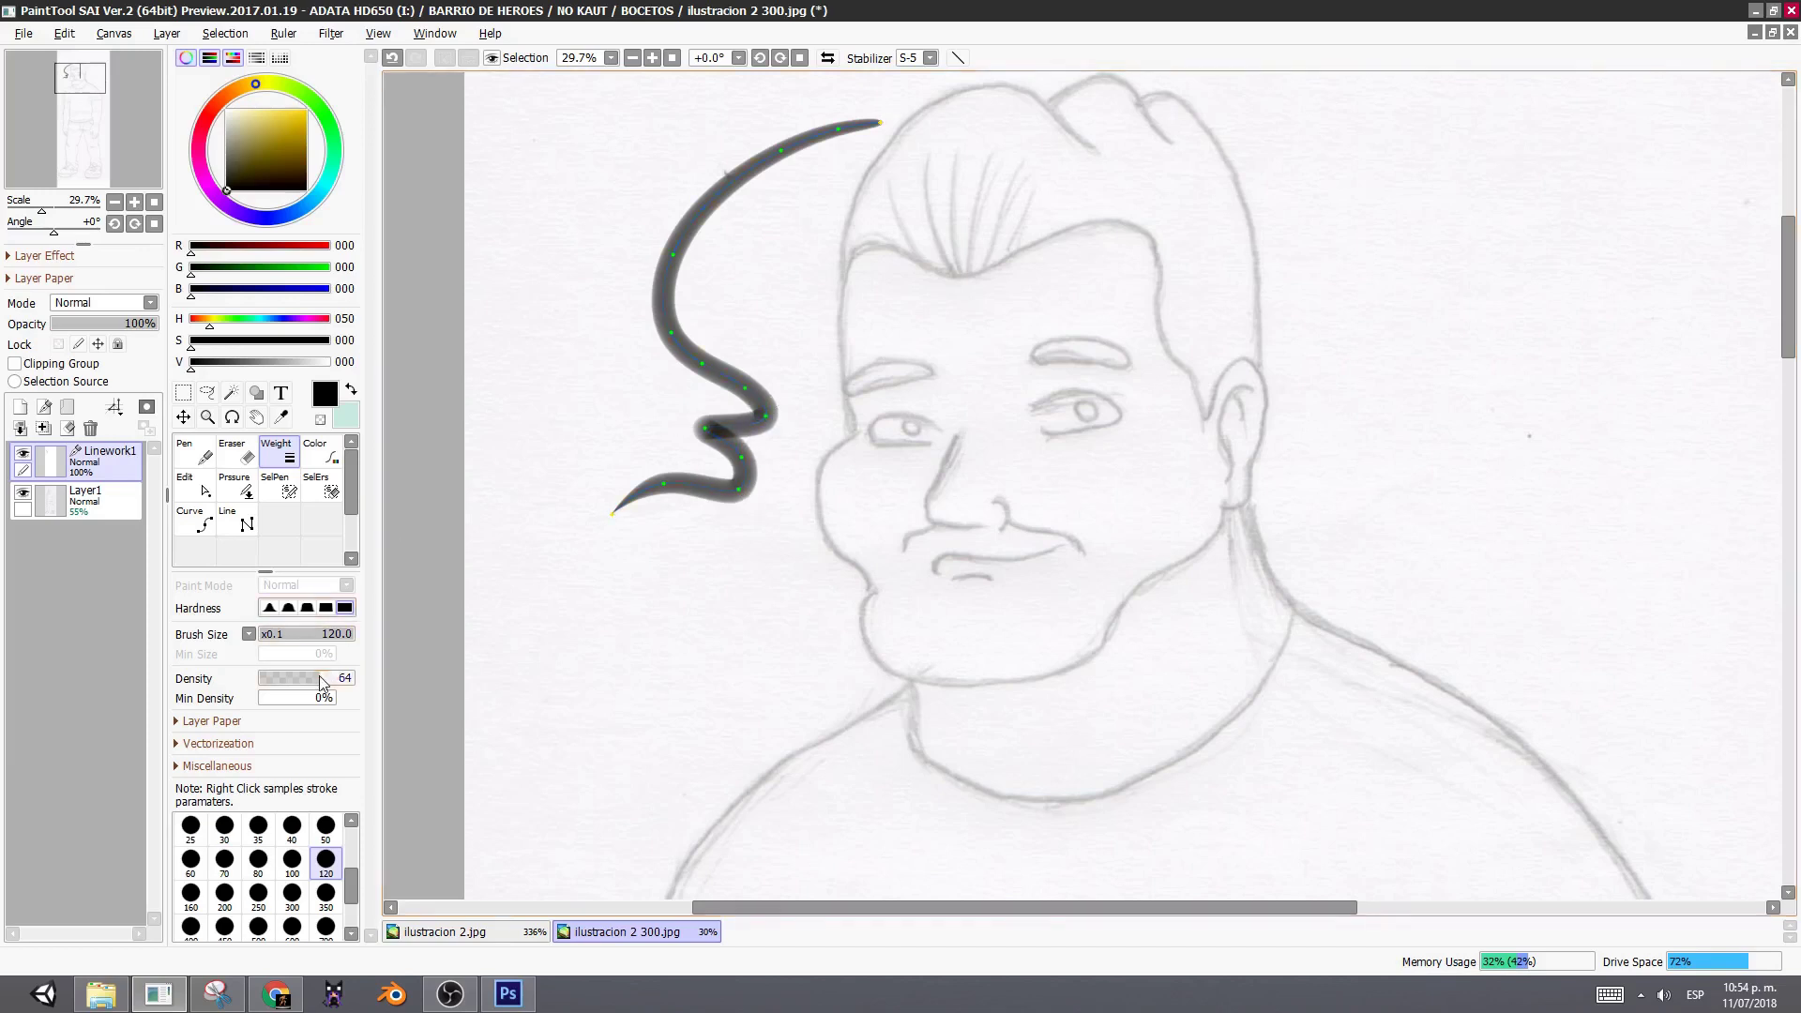
{"action": "left_click_drag", "start_coordinate": [328, 681], "coordinate": [359, 691]}
{"action": "left_click", "coordinate": [750, 422]}
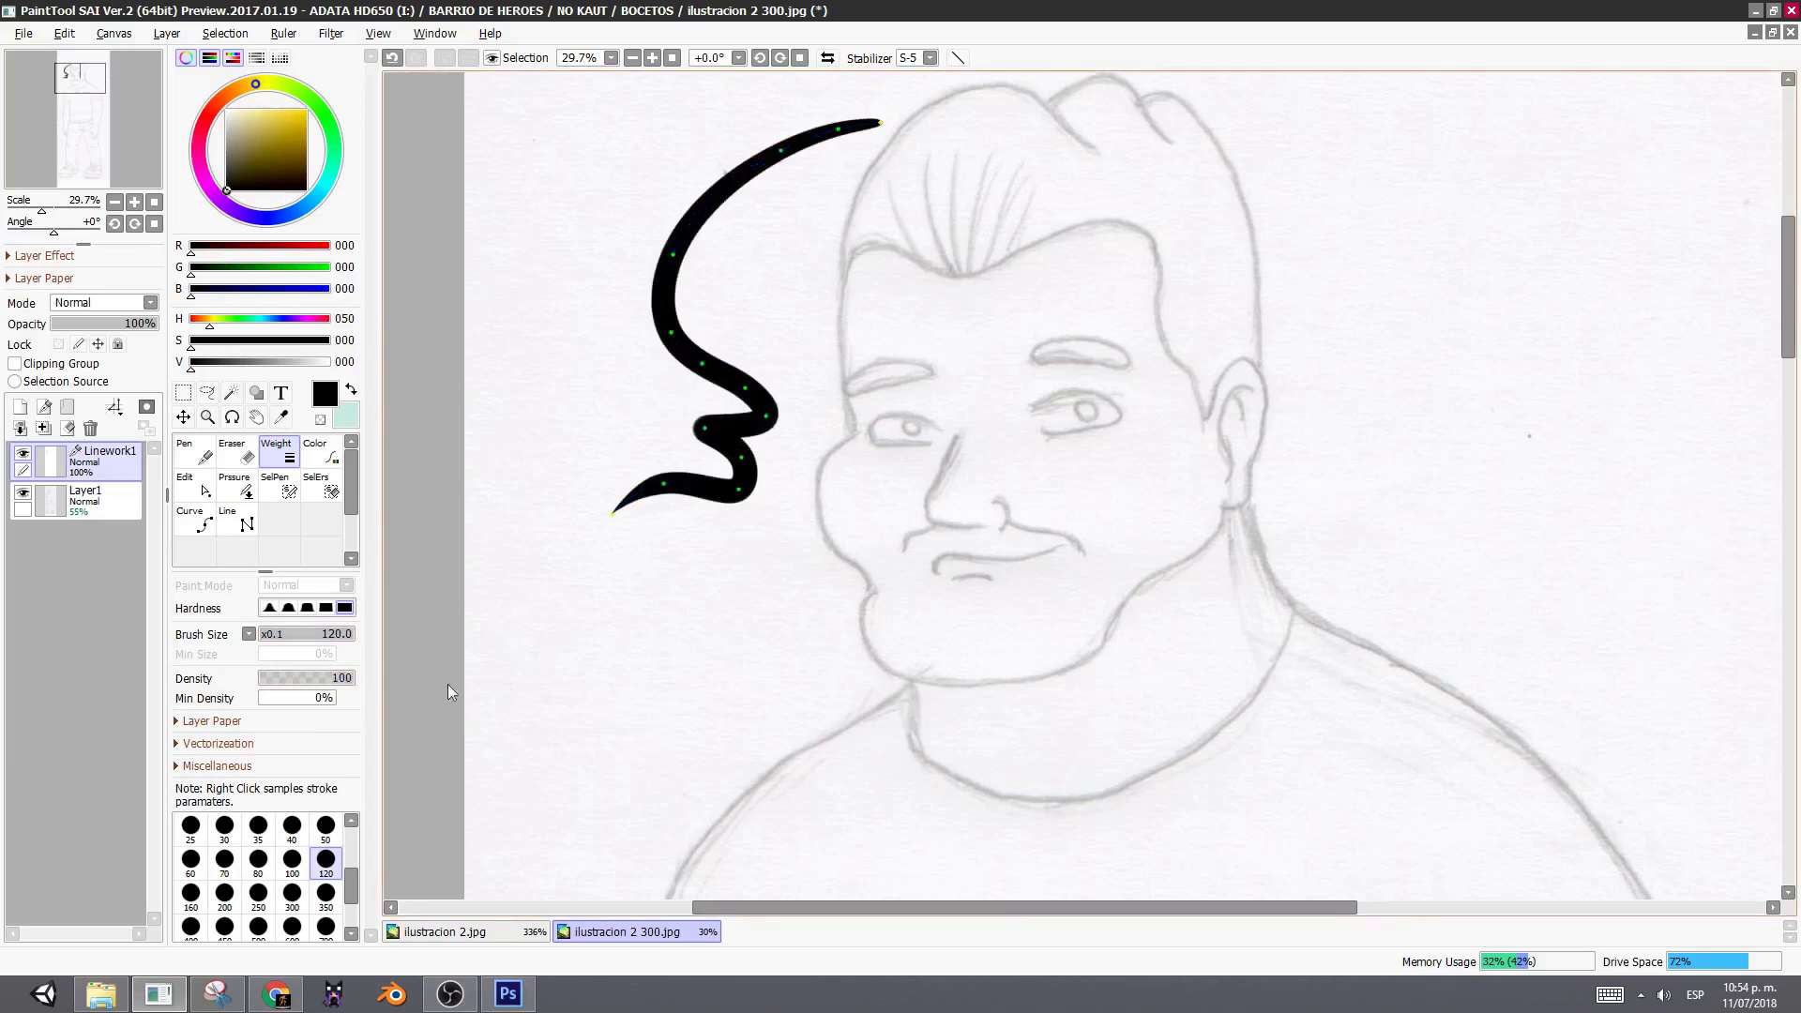
- Try a density of 45 on the wavy curve and restore it to 100
{"action": "left_click_drag", "start_coordinate": [358, 687], "coordinate": [302, 680]}
{"action": "left_click", "coordinate": [710, 434]}
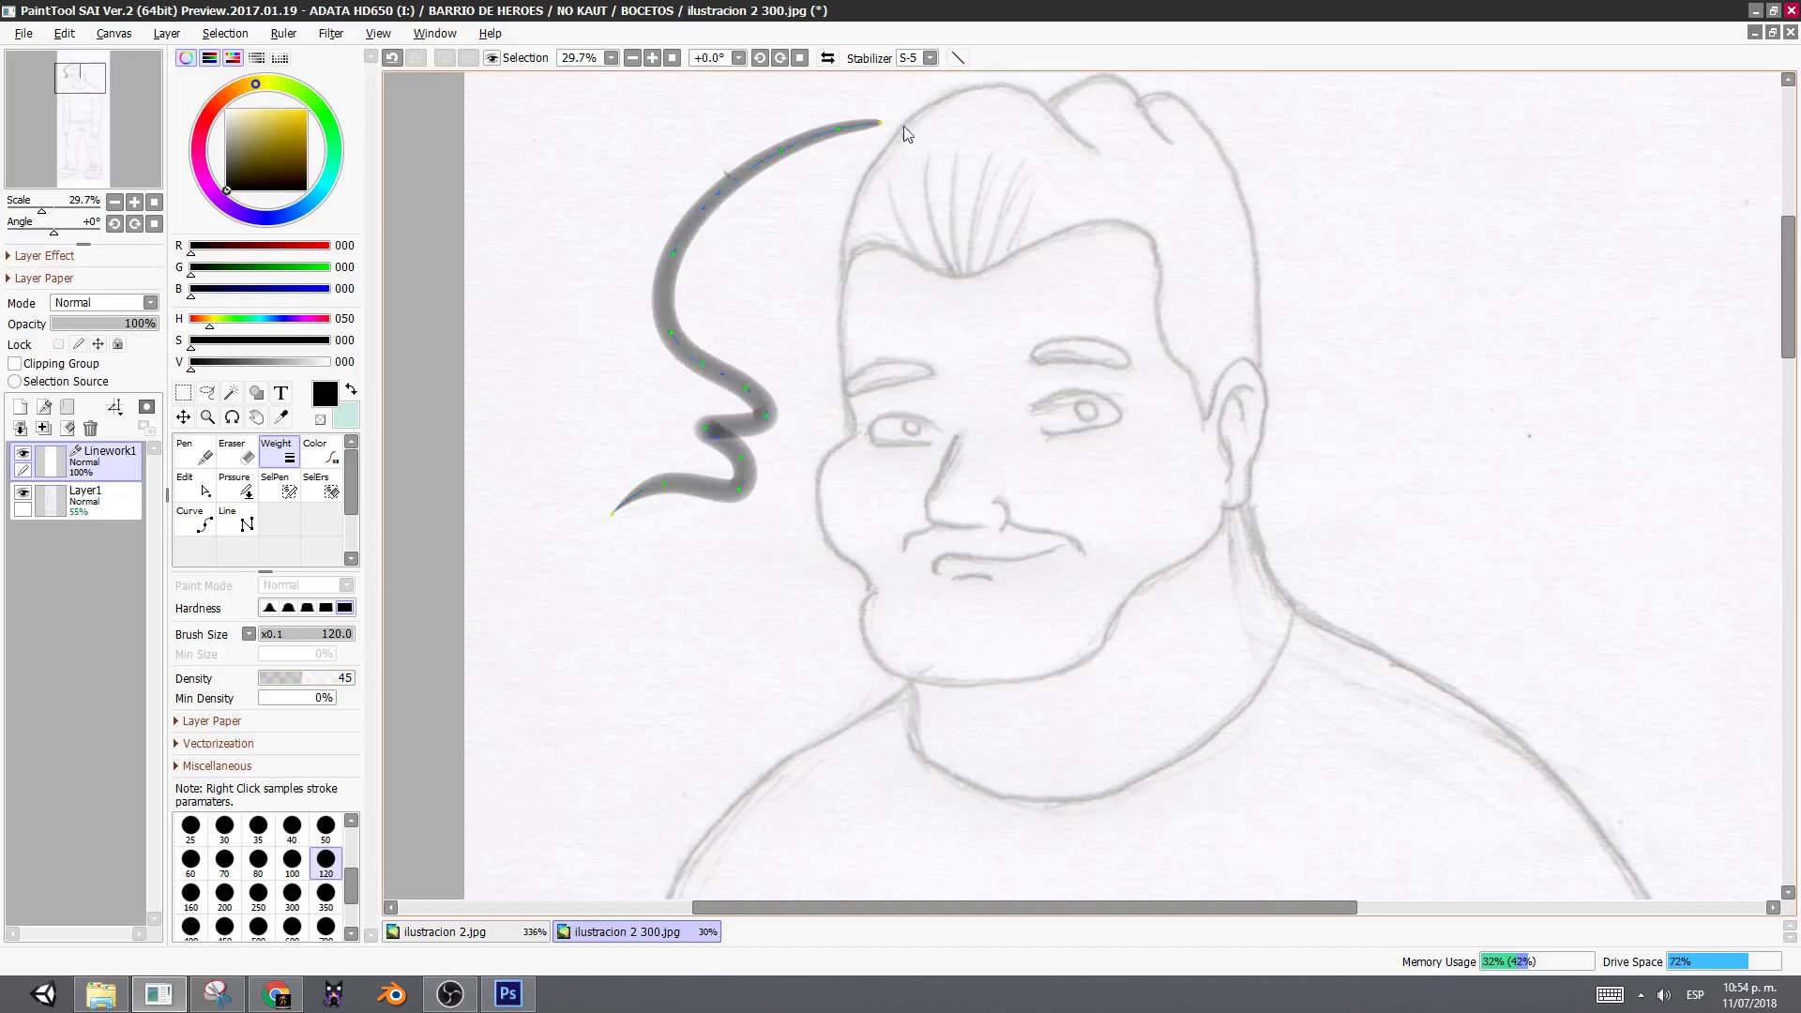
{"action": "left_click_drag", "start_coordinate": [306, 683], "coordinate": [355, 688]}
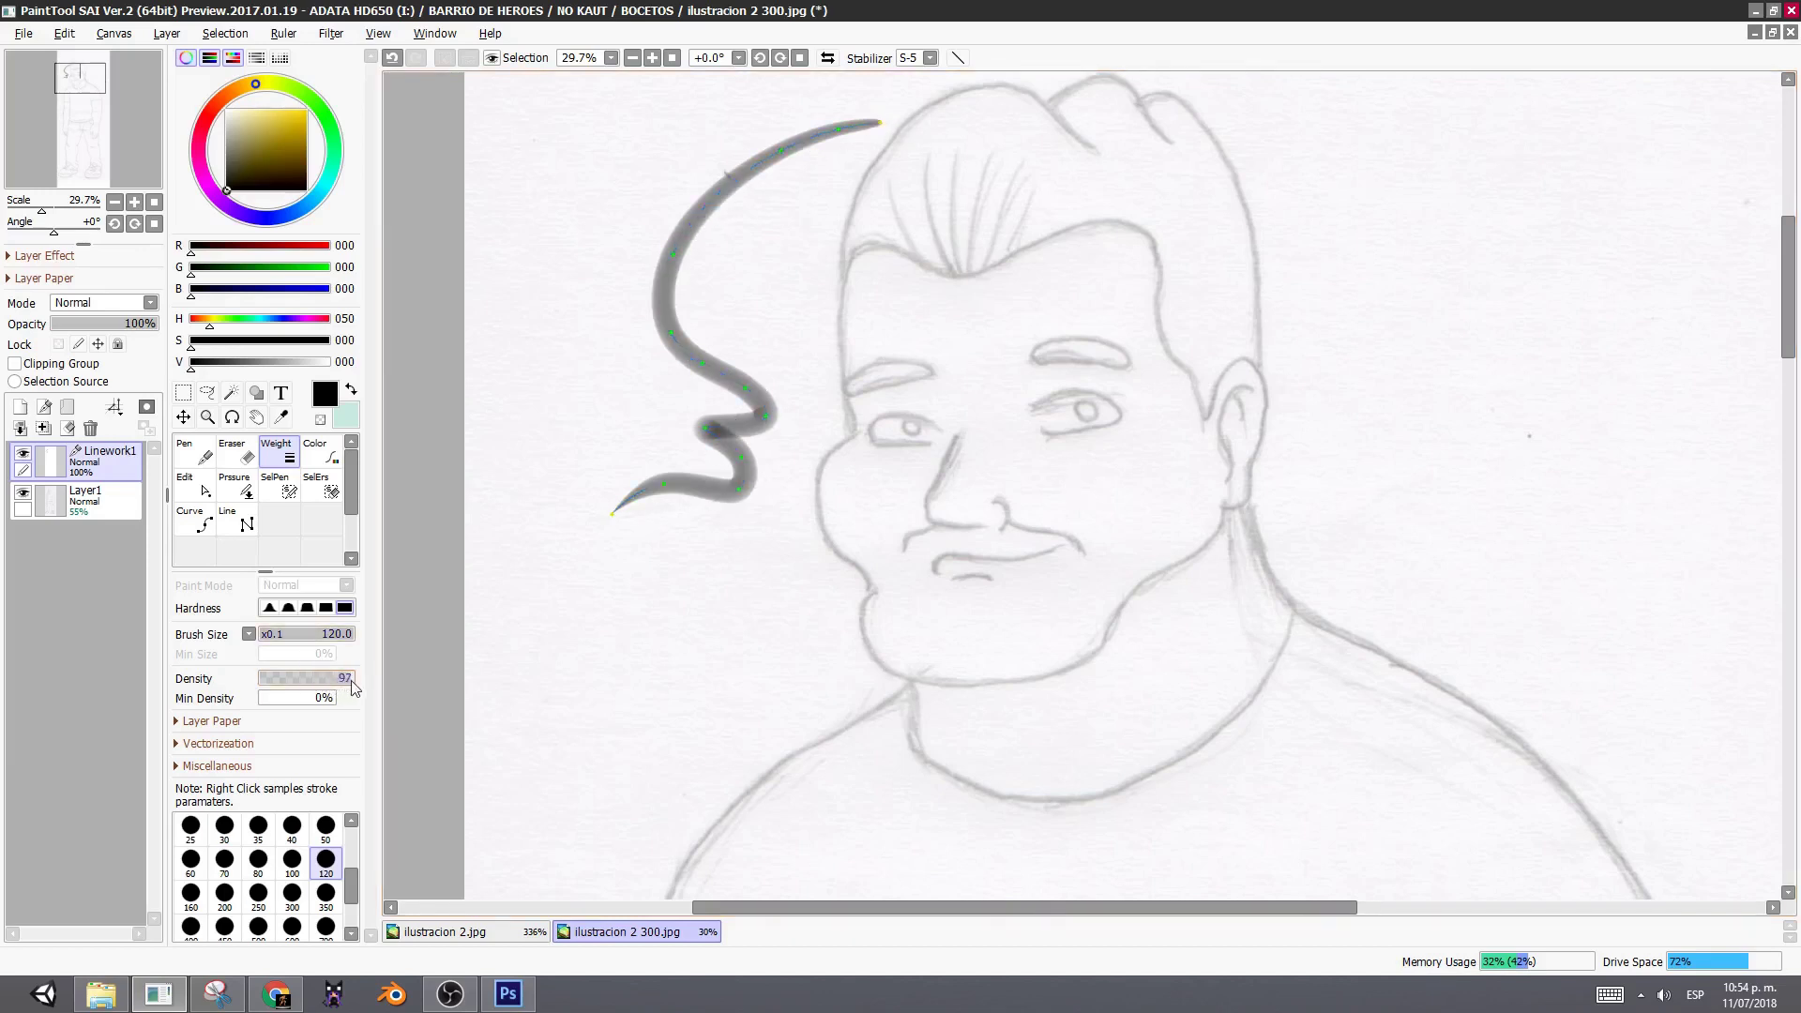
{"action": "left_click", "coordinate": [719, 374]}
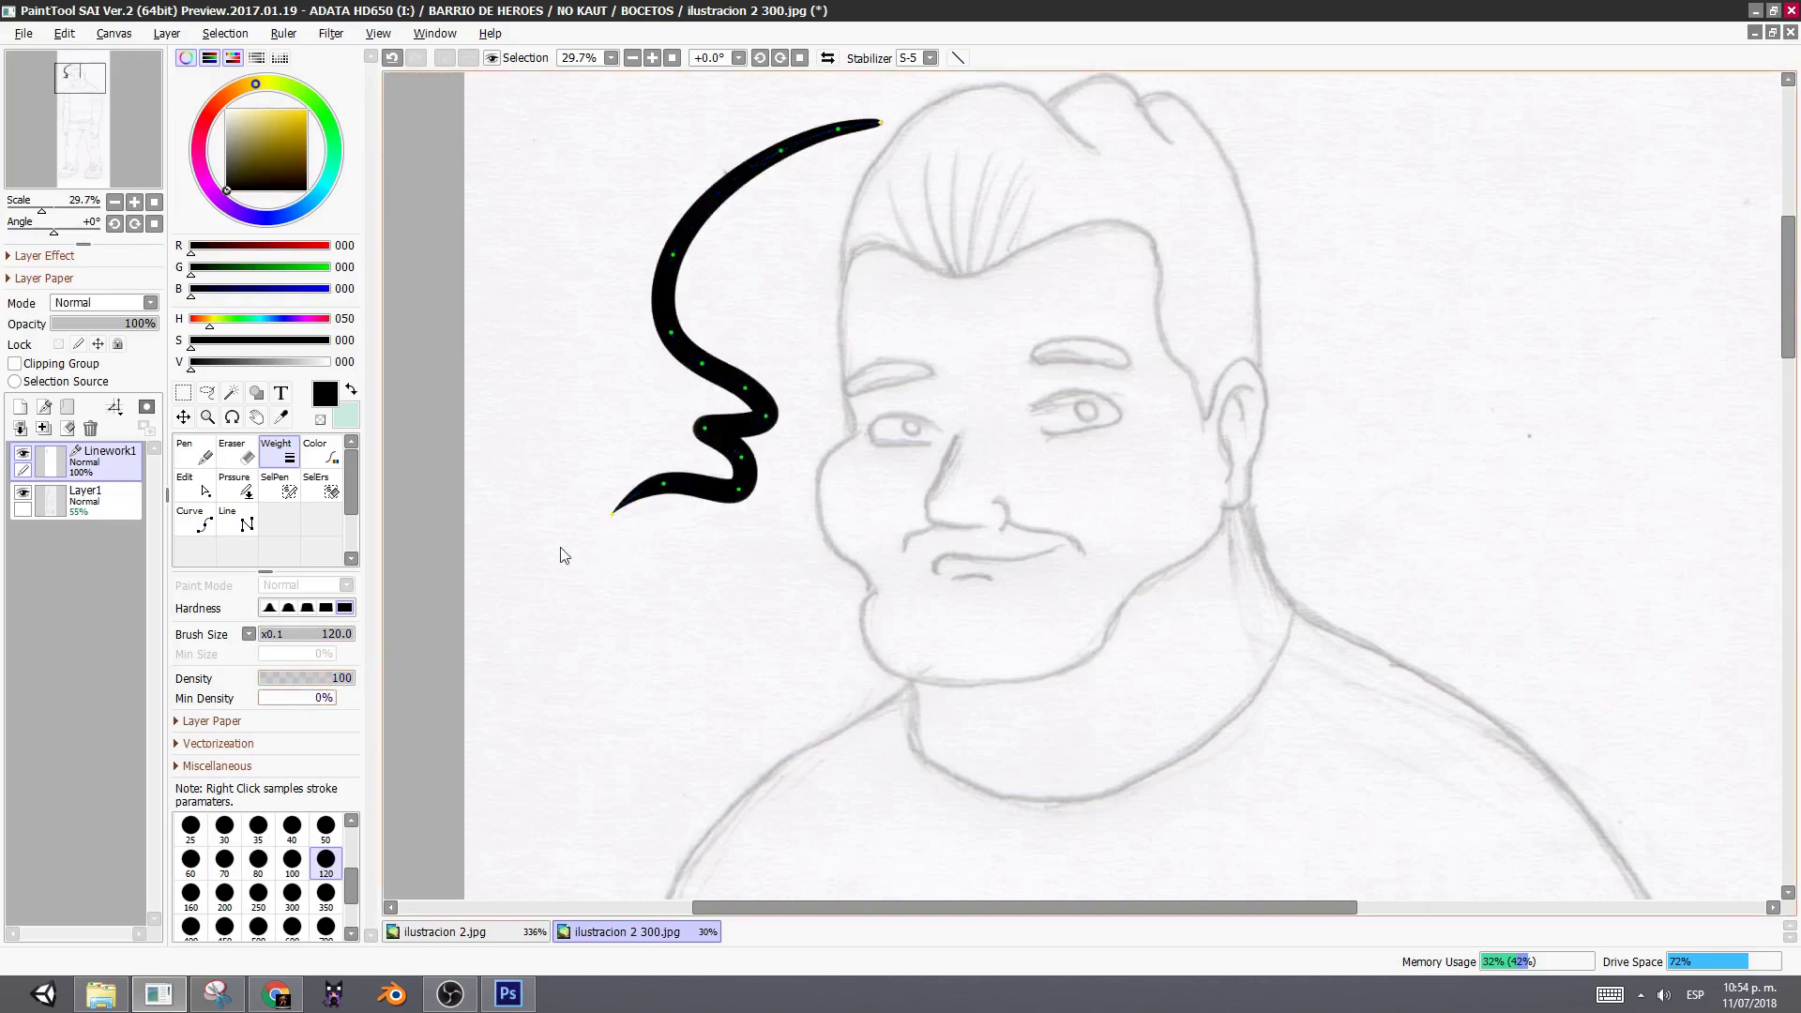
- Recolour the wavy curve light orange (RGB 255, 209, 163) and return it to black
{"action": "left_click", "coordinate": [324, 457]}
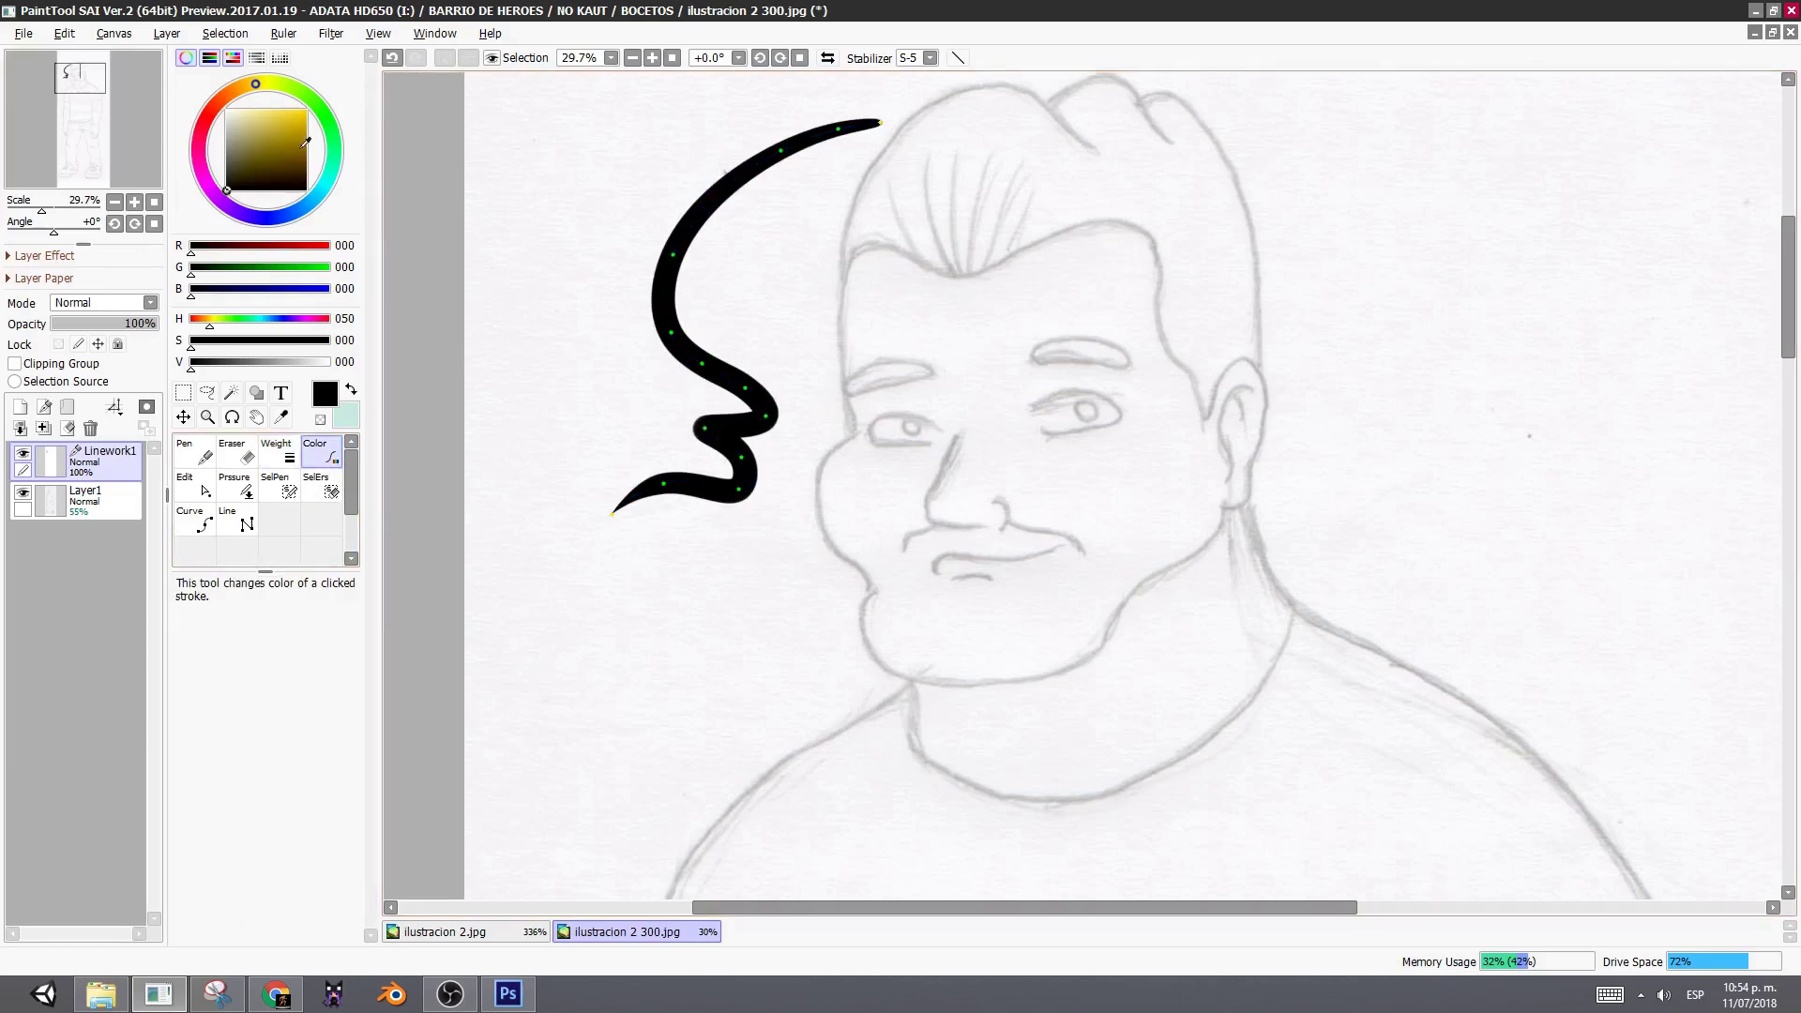
{"action": "mouse_move", "coordinate": [305, 141]}
{"action": "left_mouse_down"}
{"action": "mouse_move", "coordinate": [307, 112]}
{"action": "mouse_move", "coordinate": [233, 92]}
{"action": "mouse_move", "coordinate": [307, 103]}
{"action": "mouse_move", "coordinate": [255, 111]}
{"action": "left_mouse_up"}
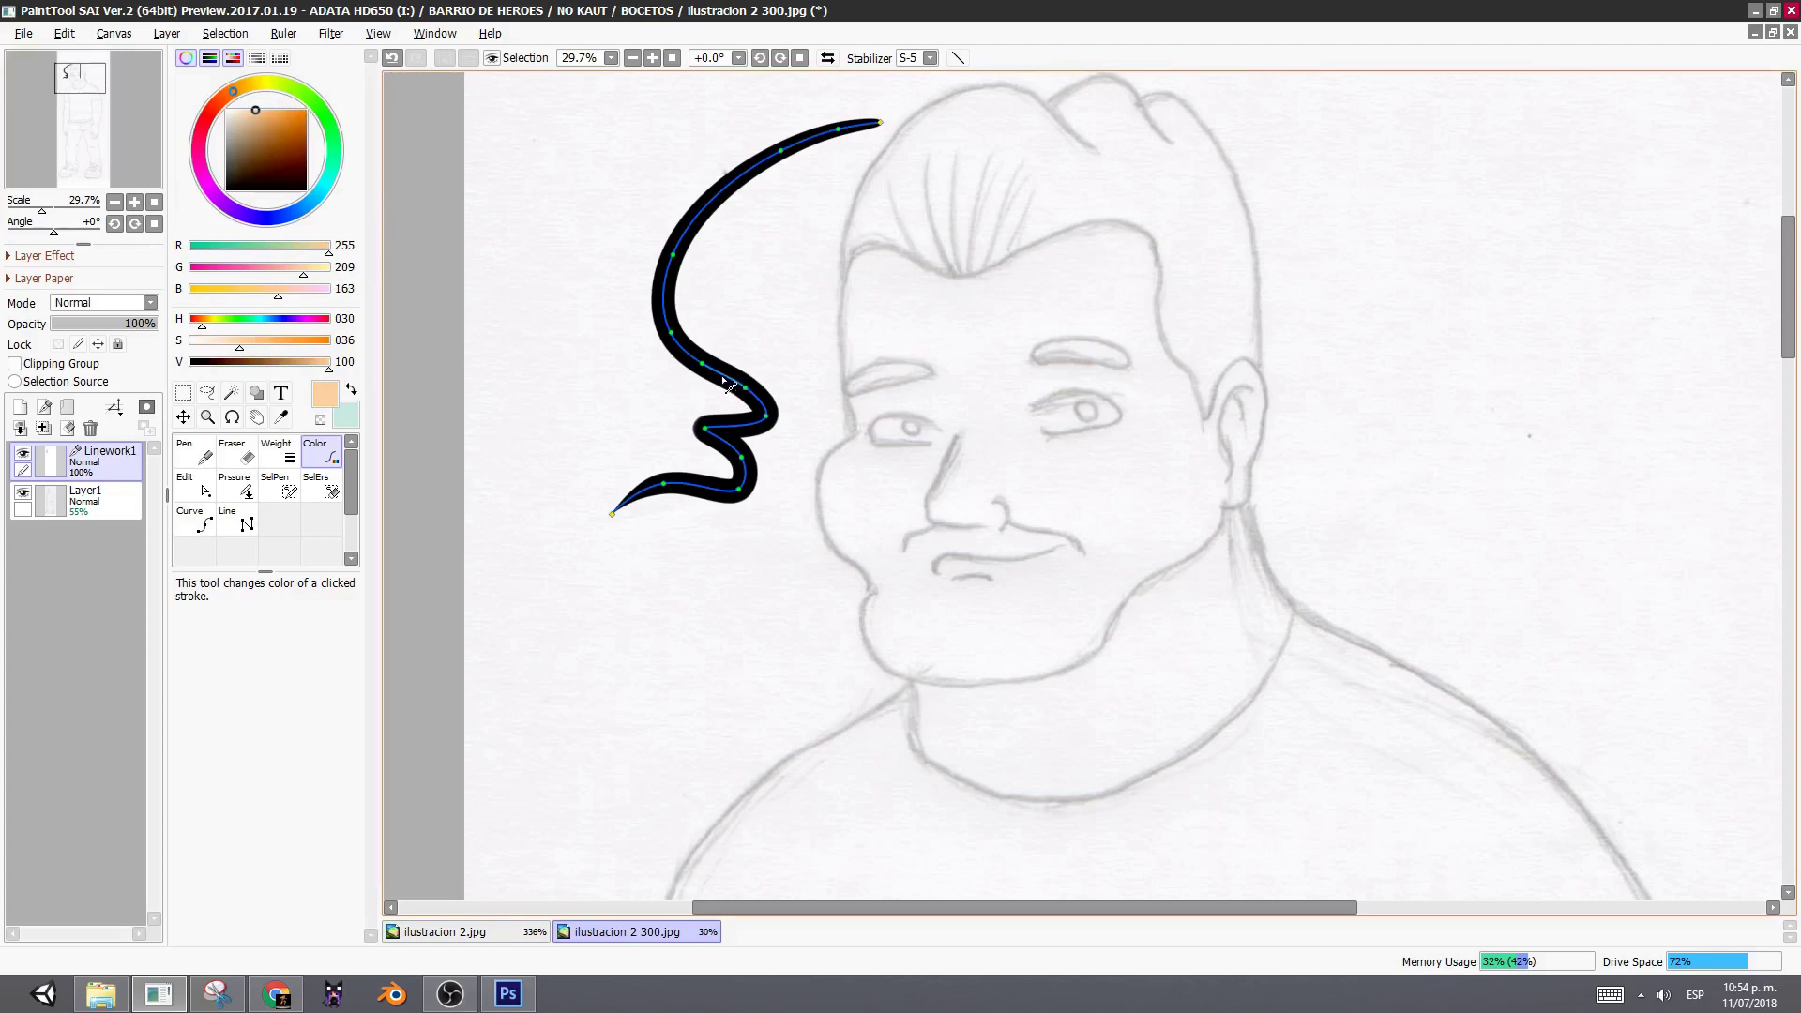
{"action": "left_click", "coordinate": [727, 426]}
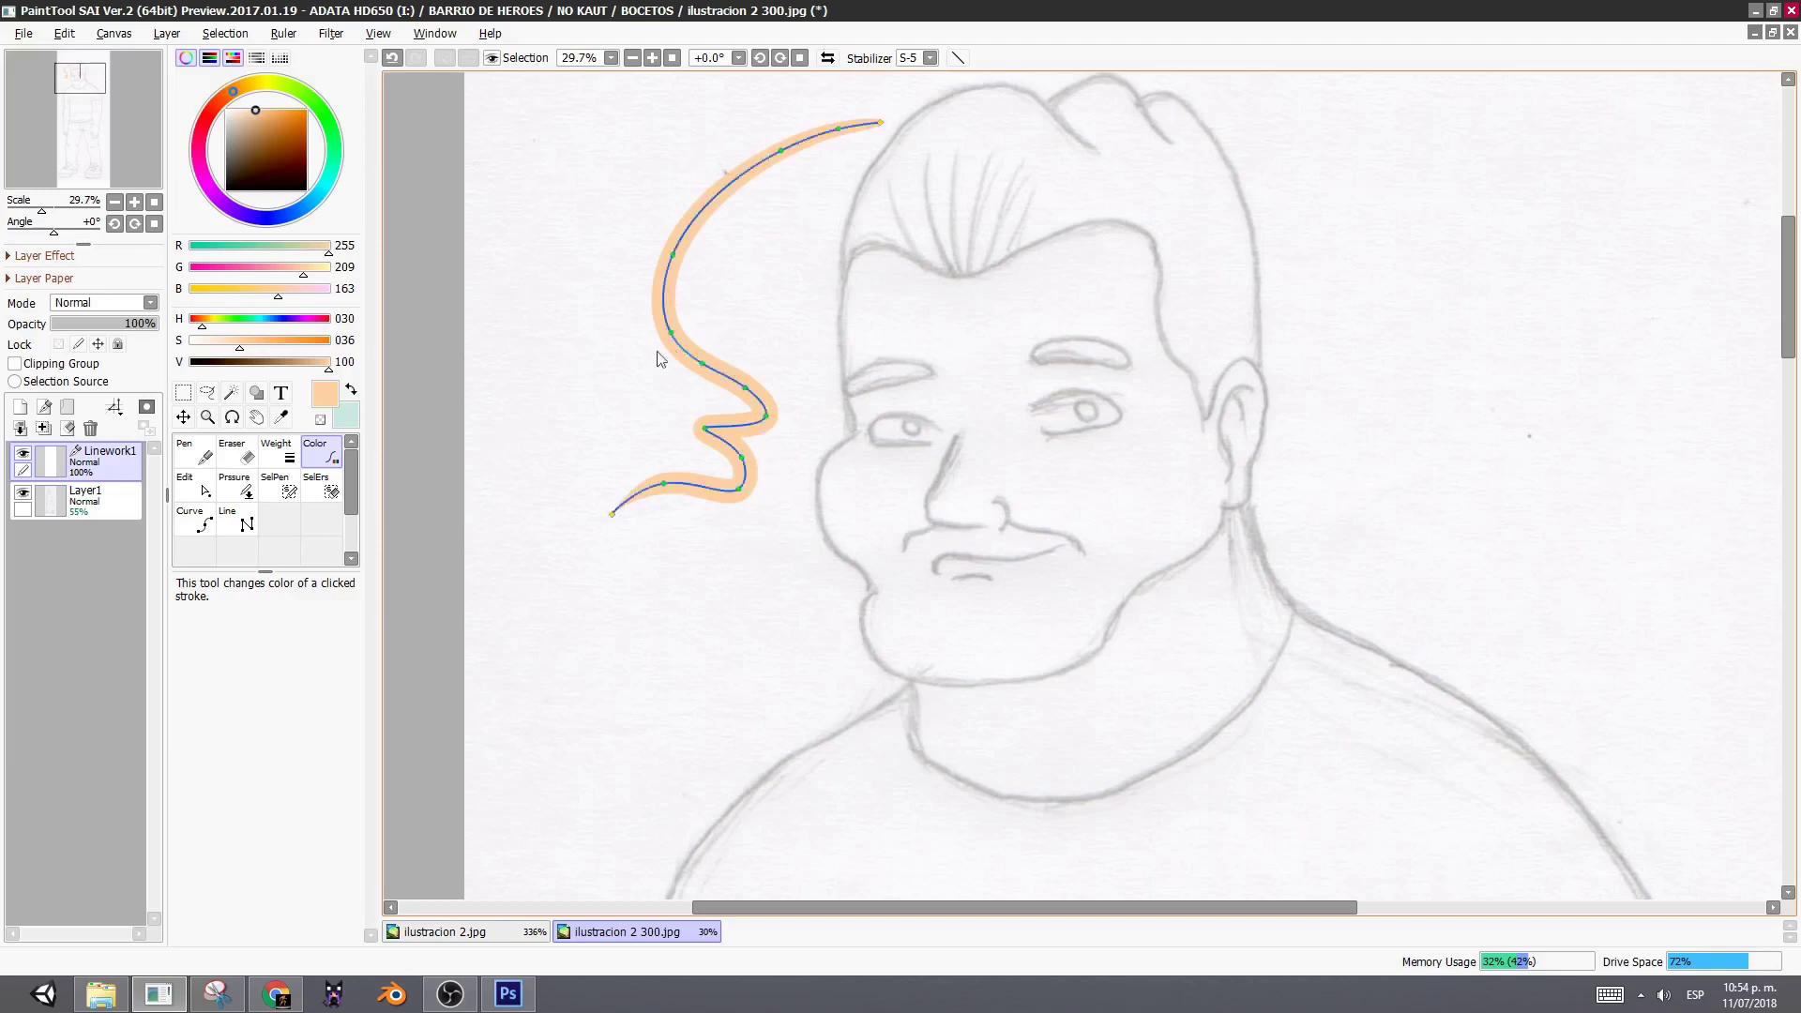
{"action": "left_click", "coordinate": [226, 192]}
{"action": "left_click", "coordinate": [733, 393]}
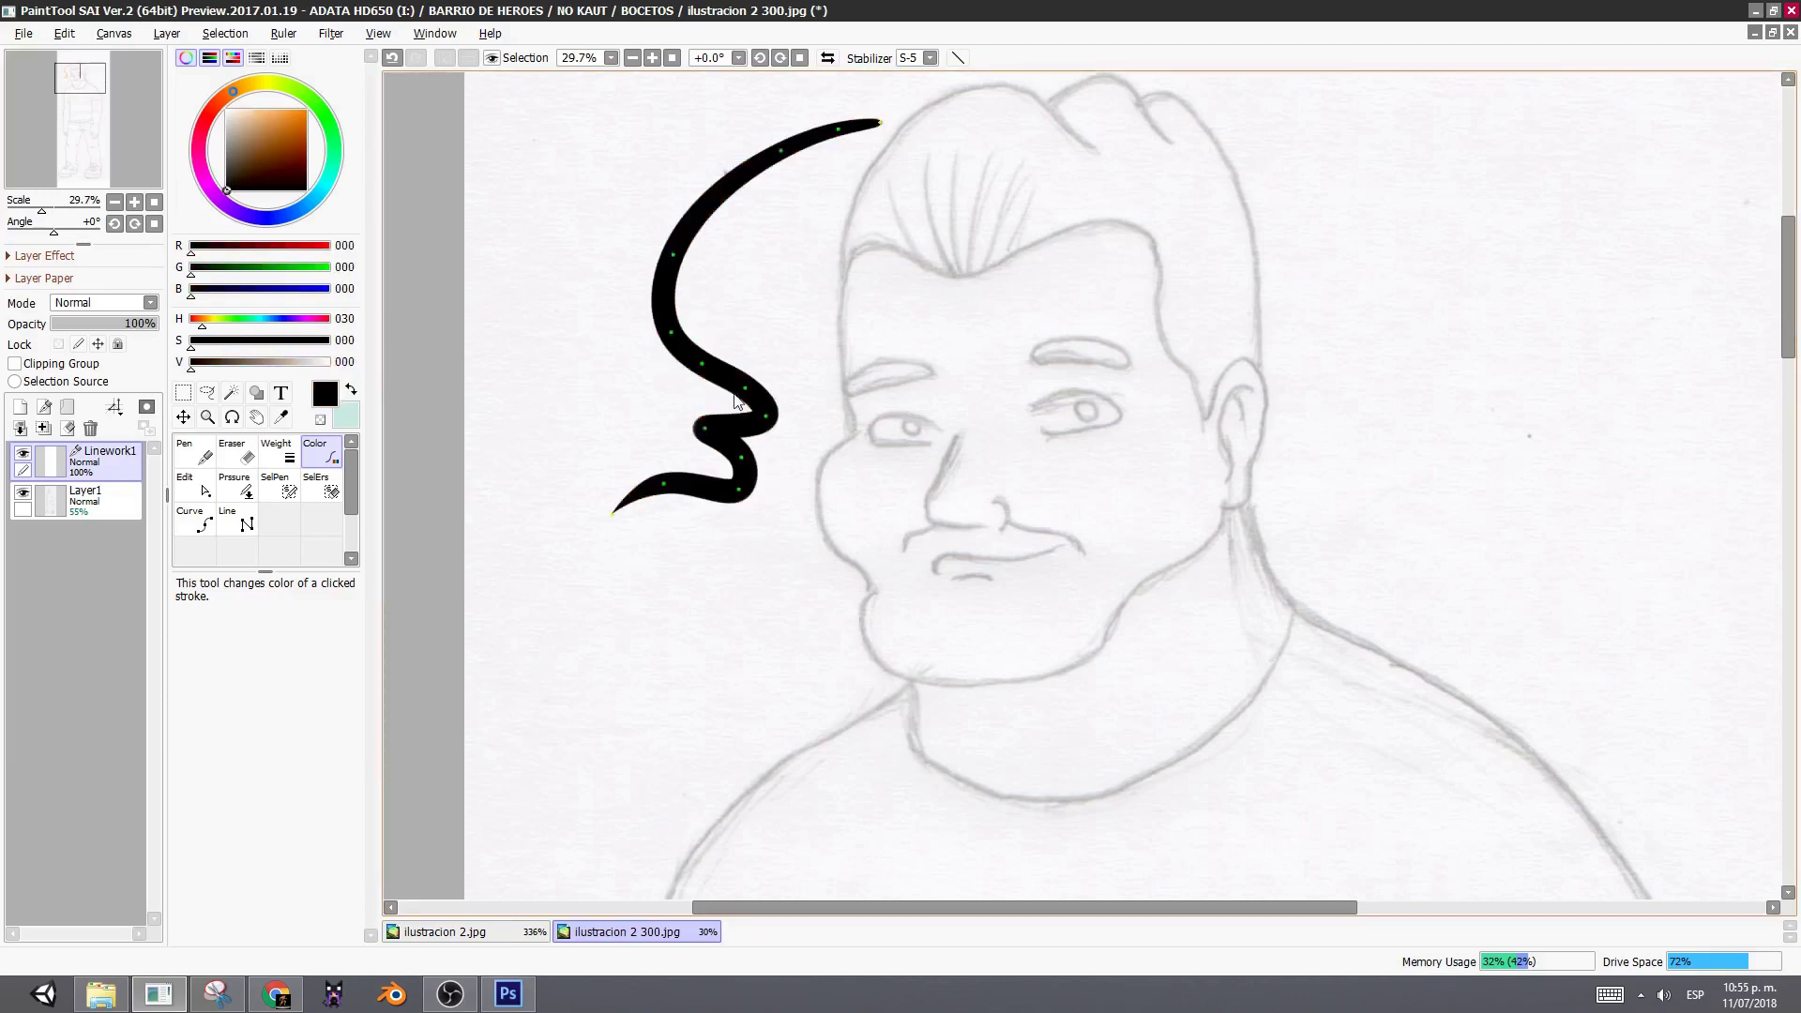
- Split the wavy curve in two by deleting a middle control point and the segment there with the linework Edit tool
{"action": "left_click", "coordinate": [200, 496]}
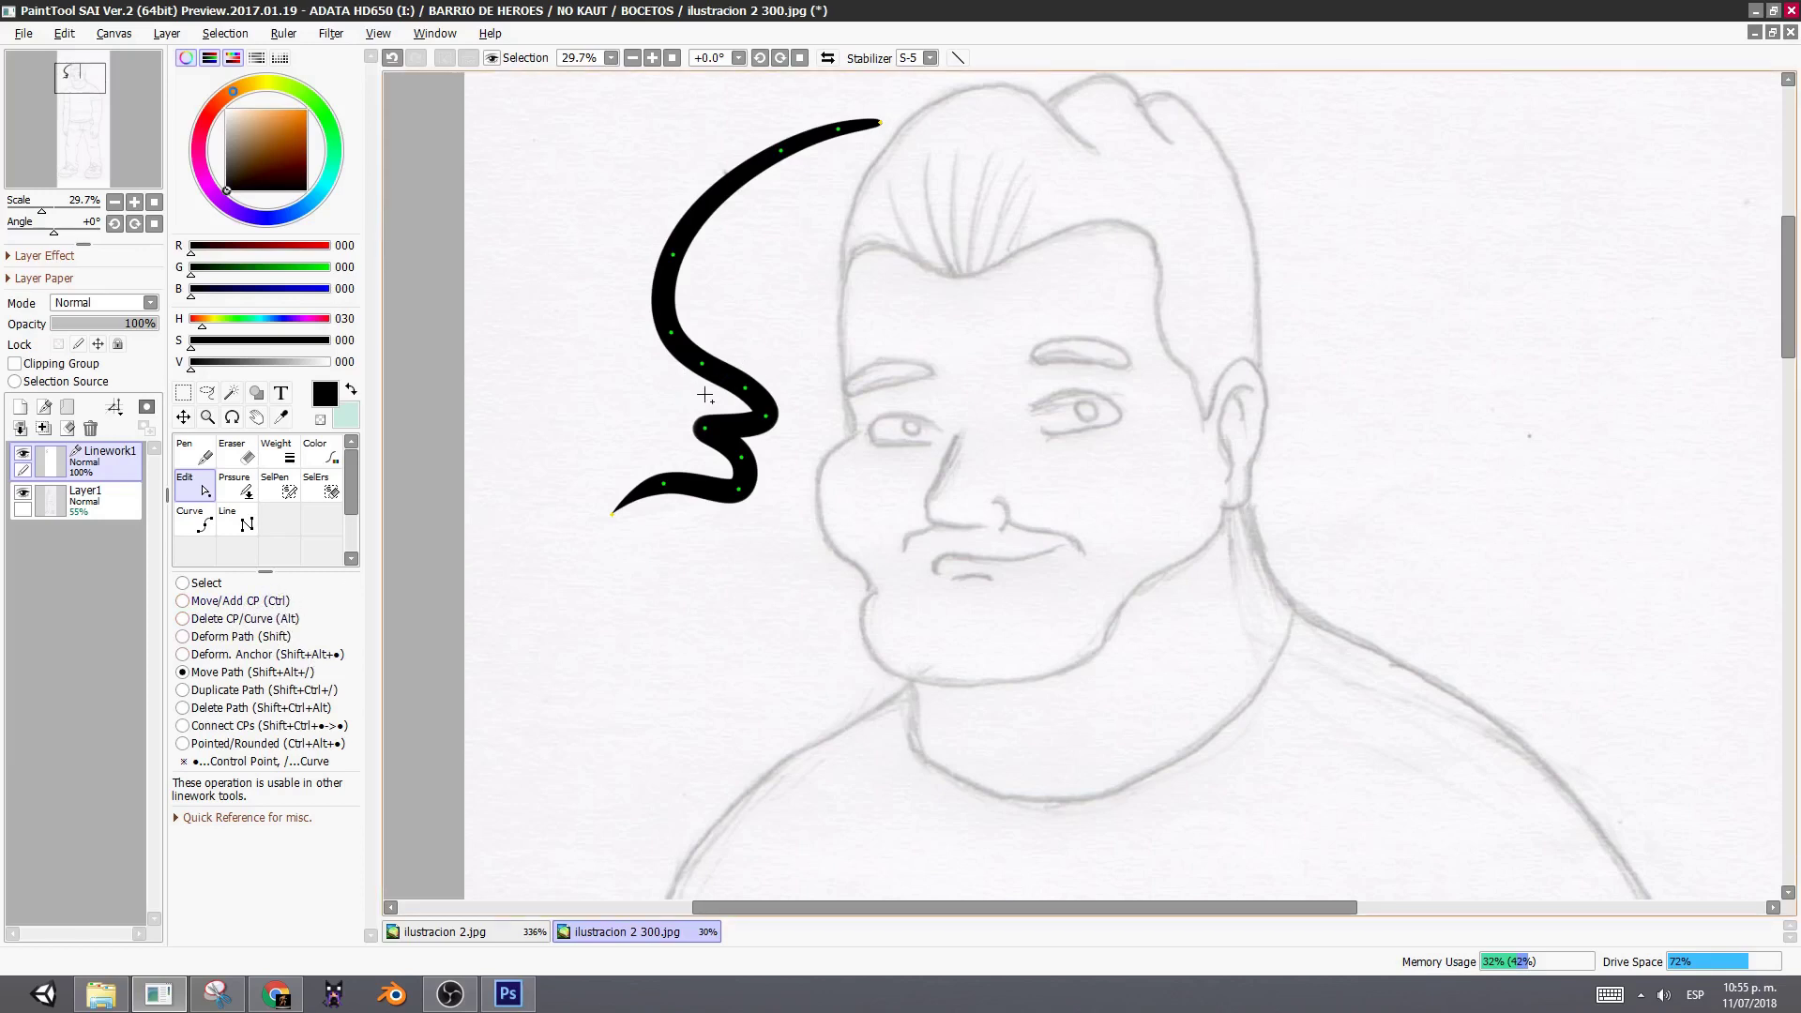
{"action": "mouse_move", "coordinate": [684, 380]}
{"action": "left_mouse_down"}
{"action": "mouse_move", "coordinate": [705, 384]}
{"action": "mouse_move", "coordinate": [781, 313]}
{"action": "mouse_move", "coordinate": [741, 371]}
{"action": "mouse_move", "coordinate": [707, 359]}
{"action": "mouse_move", "coordinate": [705, 387]}
{"action": "mouse_move", "coordinate": [695, 373]}
{"action": "left_mouse_up"}
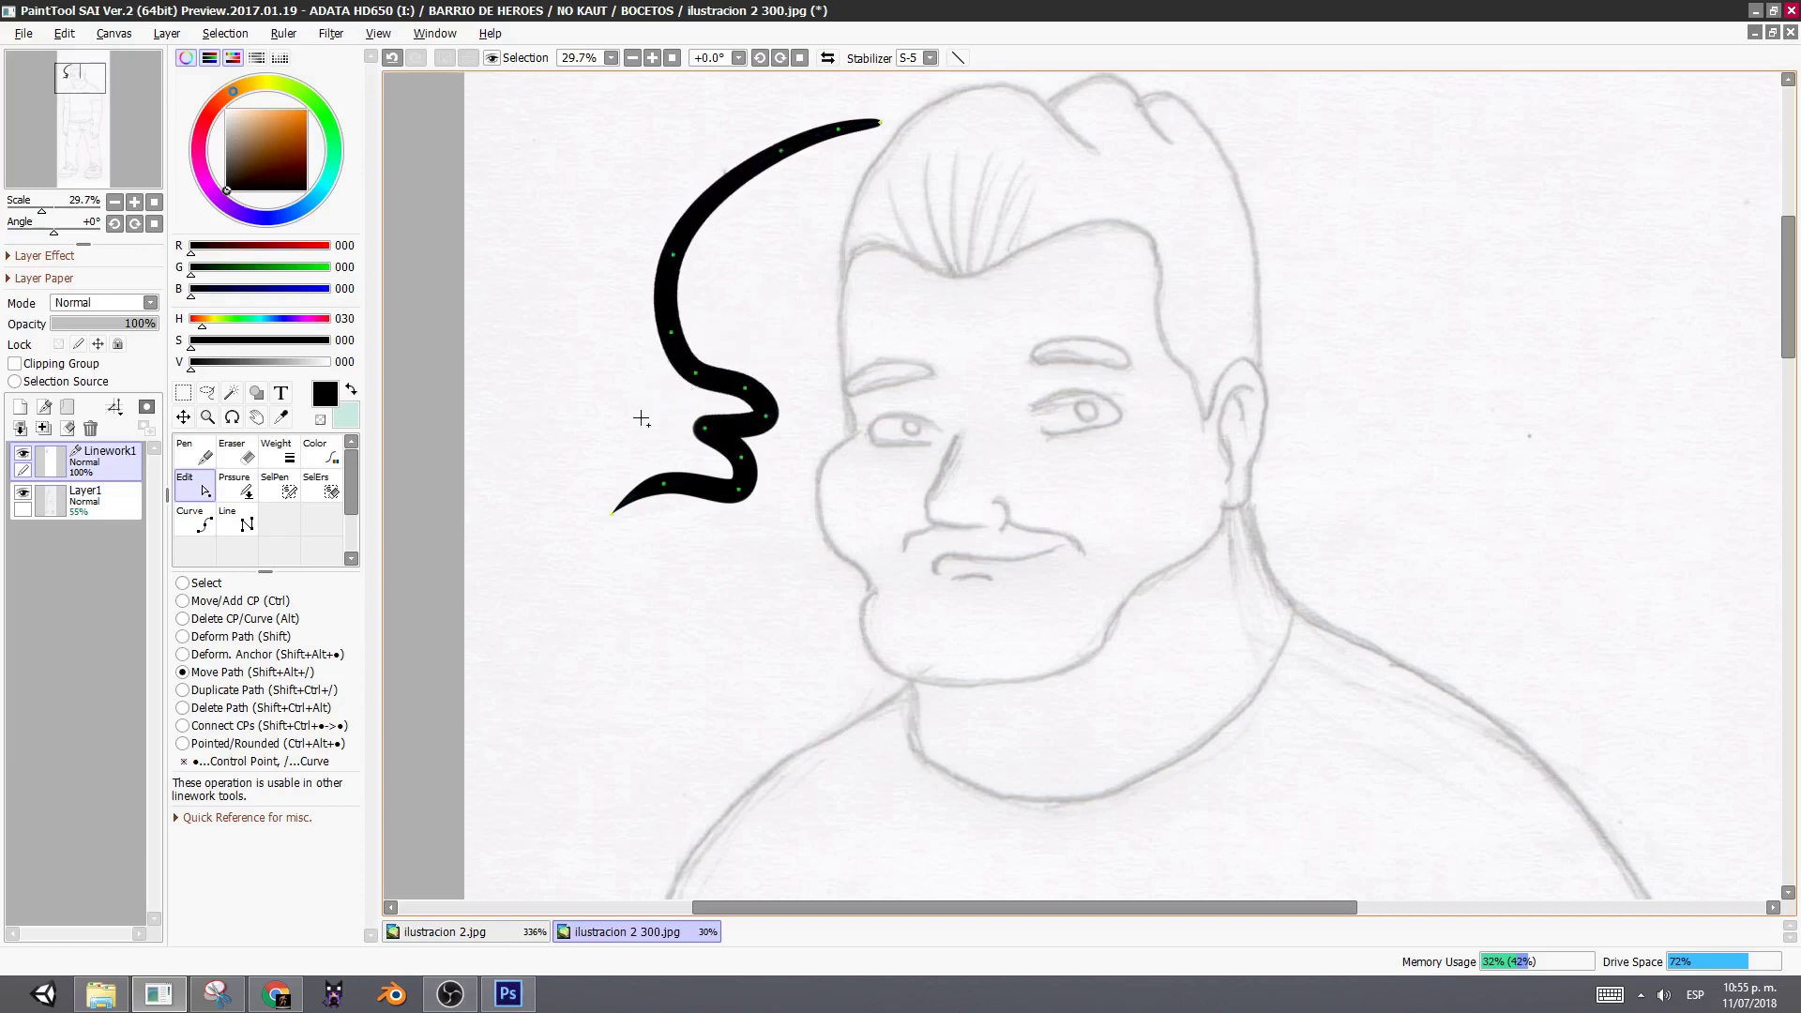
{"action": "left_click", "coordinate": [695, 373], "text": "alt"}
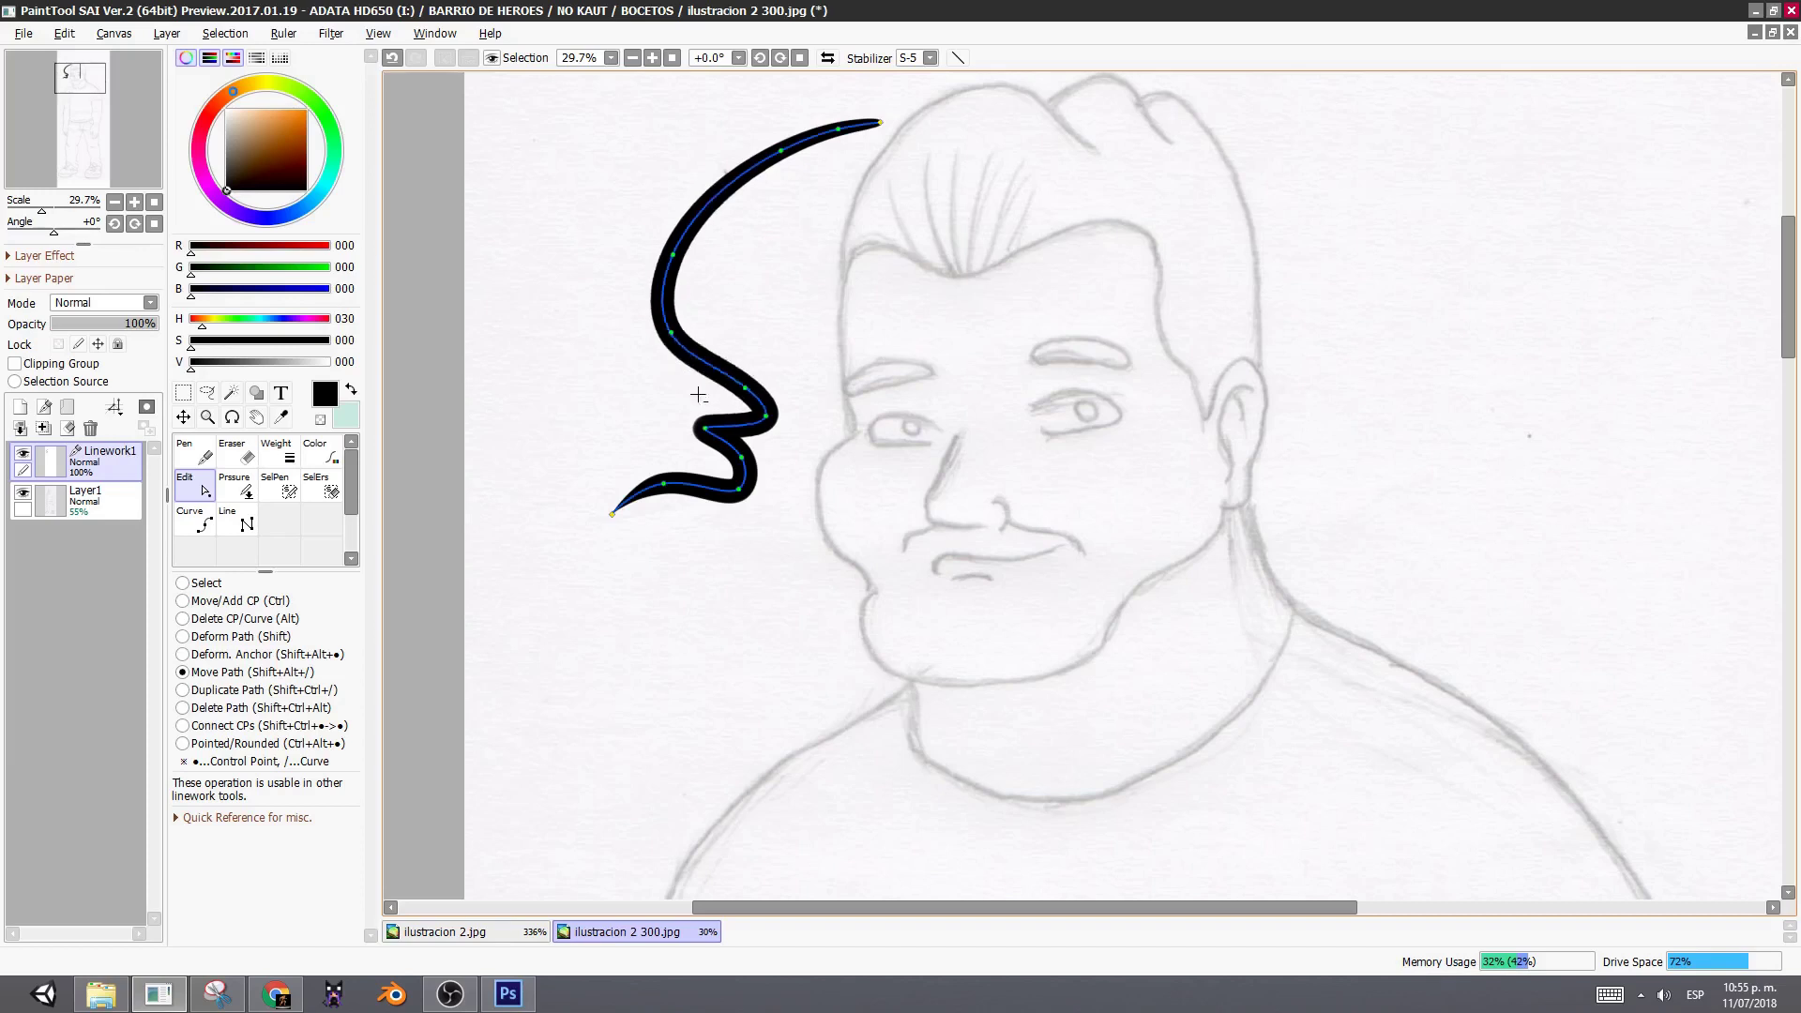
{"action": "left_click", "coordinate": [761, 366], "text": "alt"}
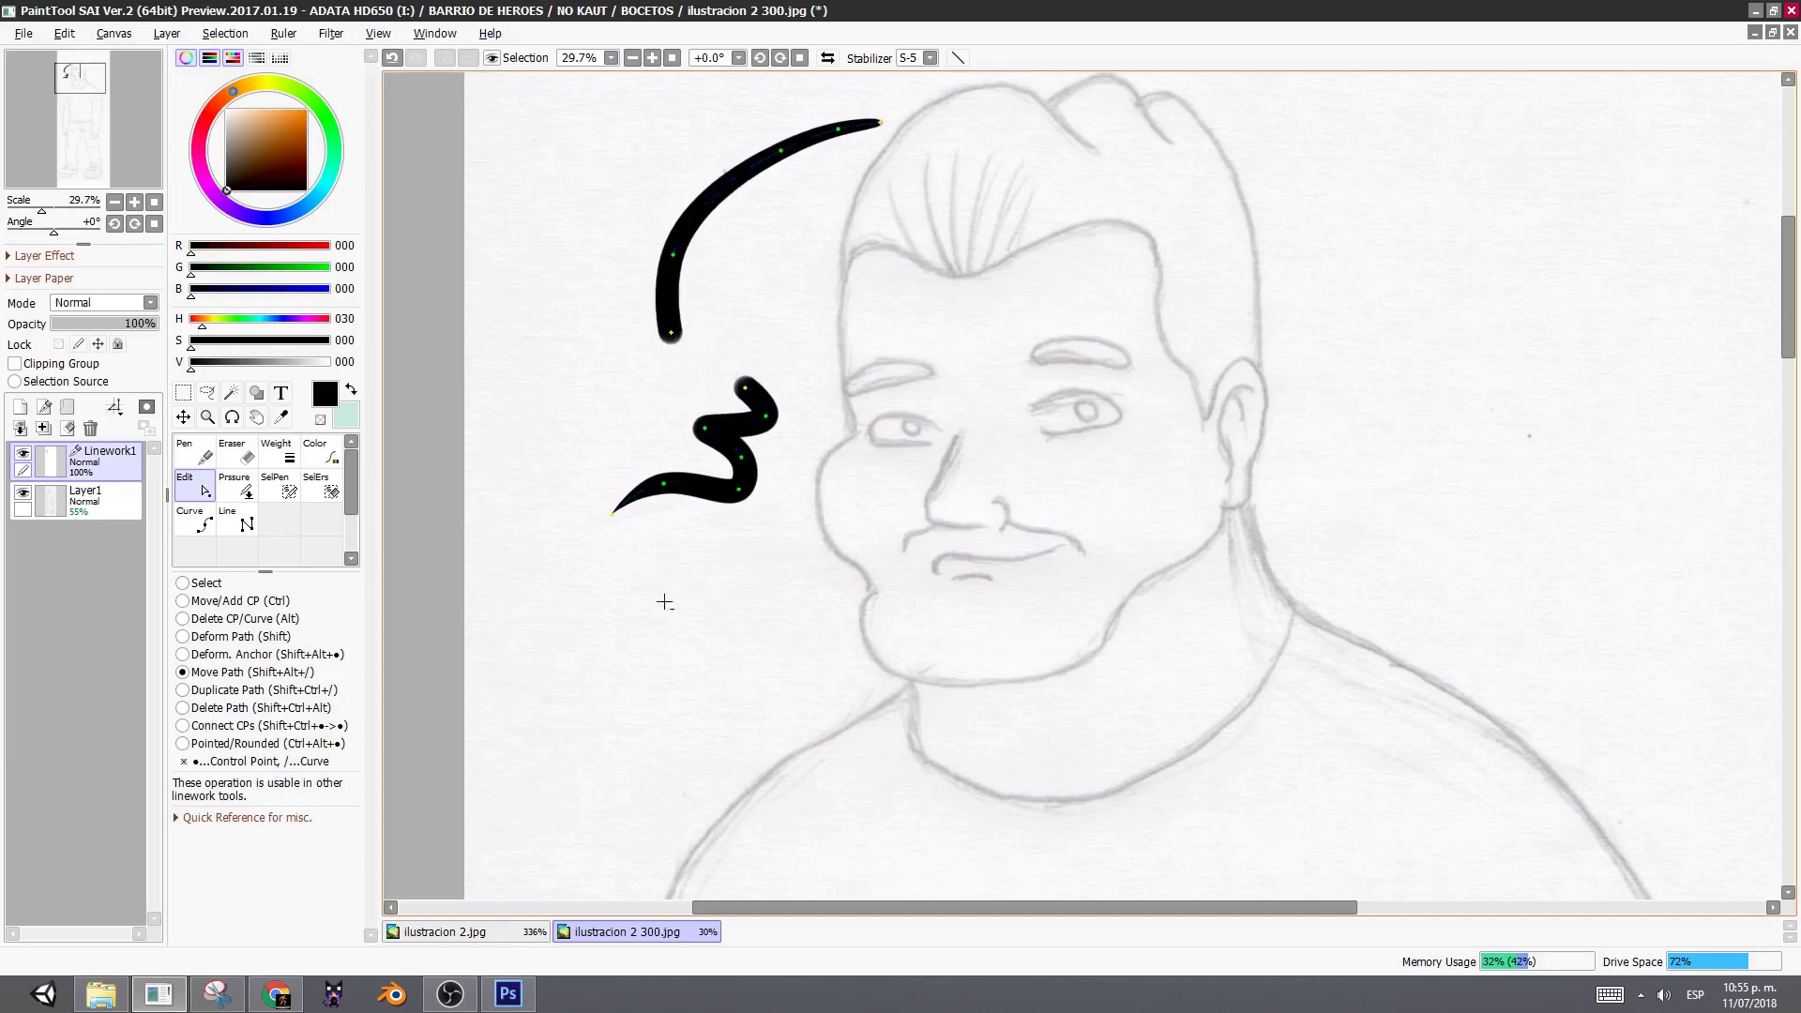
- Fit the upper curve piece to the front hair contour and taper its lower end to a point using pressure for width
{"action": "left_click_drag", "start_coordinate": [695, 361], "coordinate": [637, 336]}
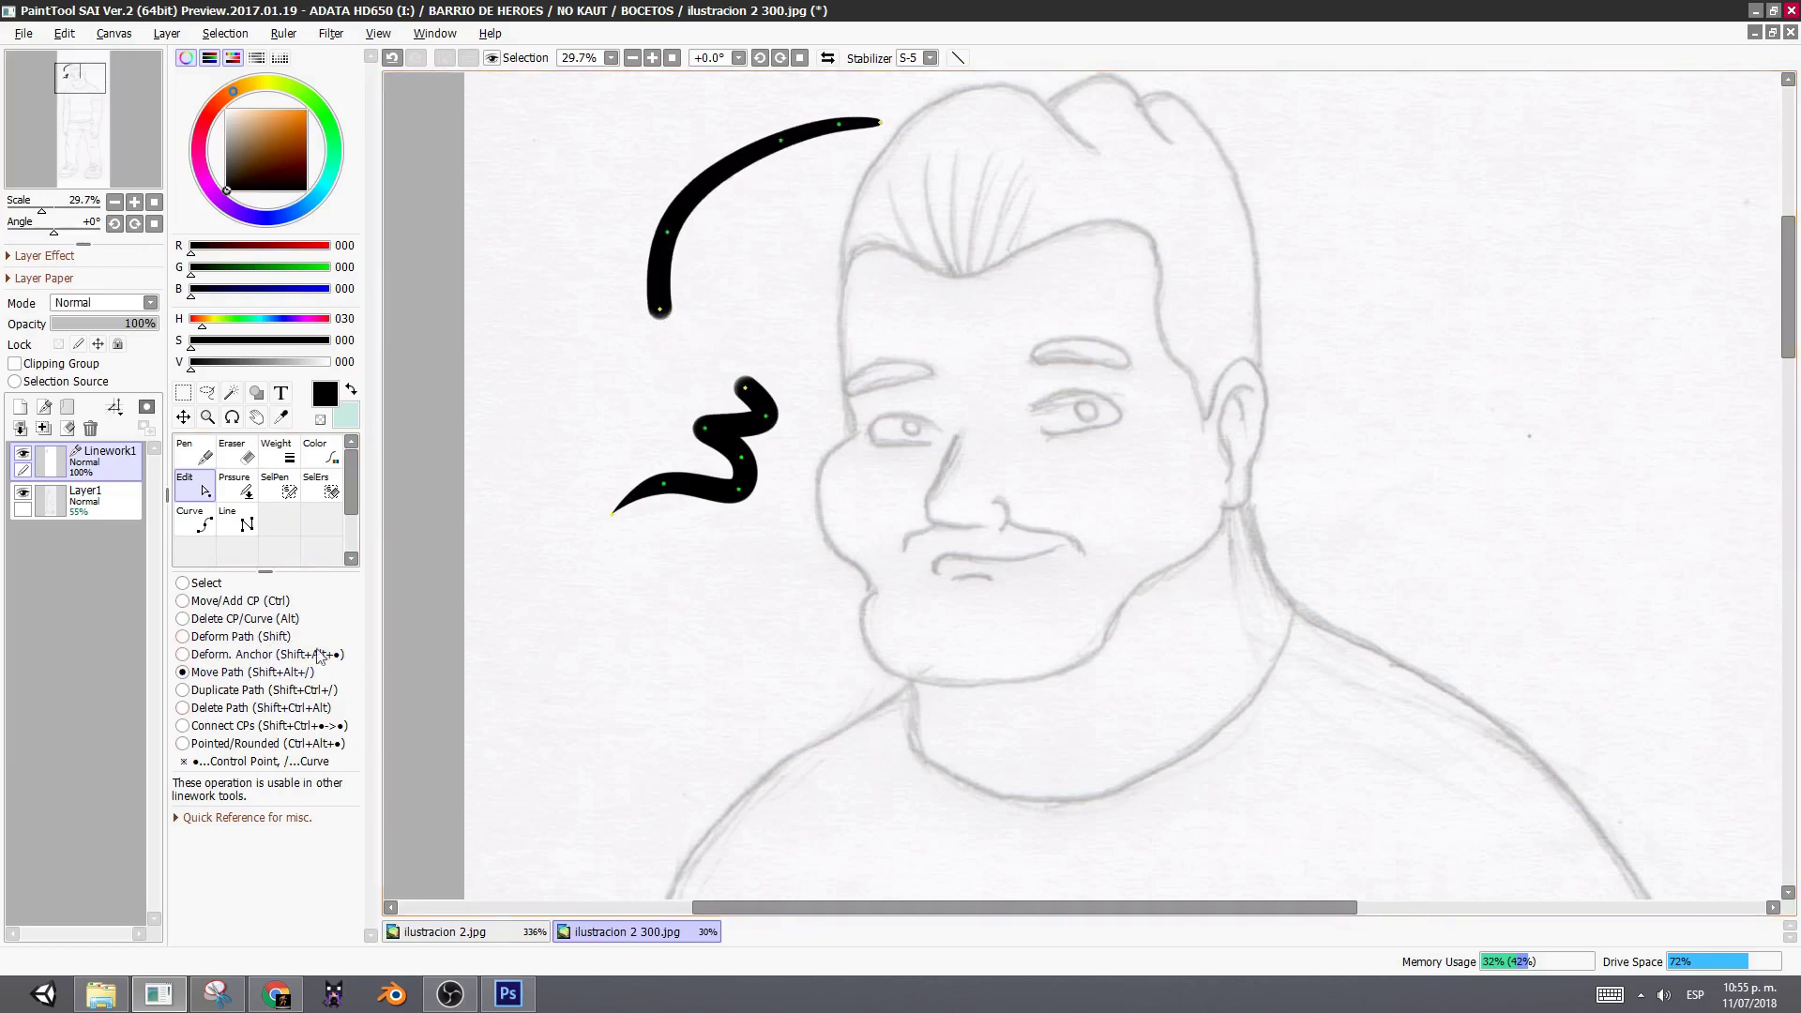
{"action": "mouse_move", "coordinate": [669, 320]}
{"action": "left_mouse_down"}
{"action": "mouse_move", "coordinate": [704, 338]}
{"action": "mouse_move", "coordinate": [1024, 272]}
{"action": "mouse_move", "coordinate": [957, 315]}
{"action": "mouse_move", "coordinate": [679, 265]}
{"action": "mouse_move", "coordinate": [563, 449]}
{"action": "mouse_move", "coordinate": [755, 279]}
{"action": "mouse_move", "coordinate": [1052, 308]}
{"action": "mouse_move", "coordinate": [683, 315]}
{"action": "mouse_move", "coordinate": [562, 498]}
{"action": "mouse_move", "coordinate": [684, 321]}
{"action": "mouse_move", "coordinate": [668, 330]}
{"action": "left_mouse_up"}
{"action": "left_click_drag", "start_coordinate": [886, 136], "coordinate": [989, 86]}
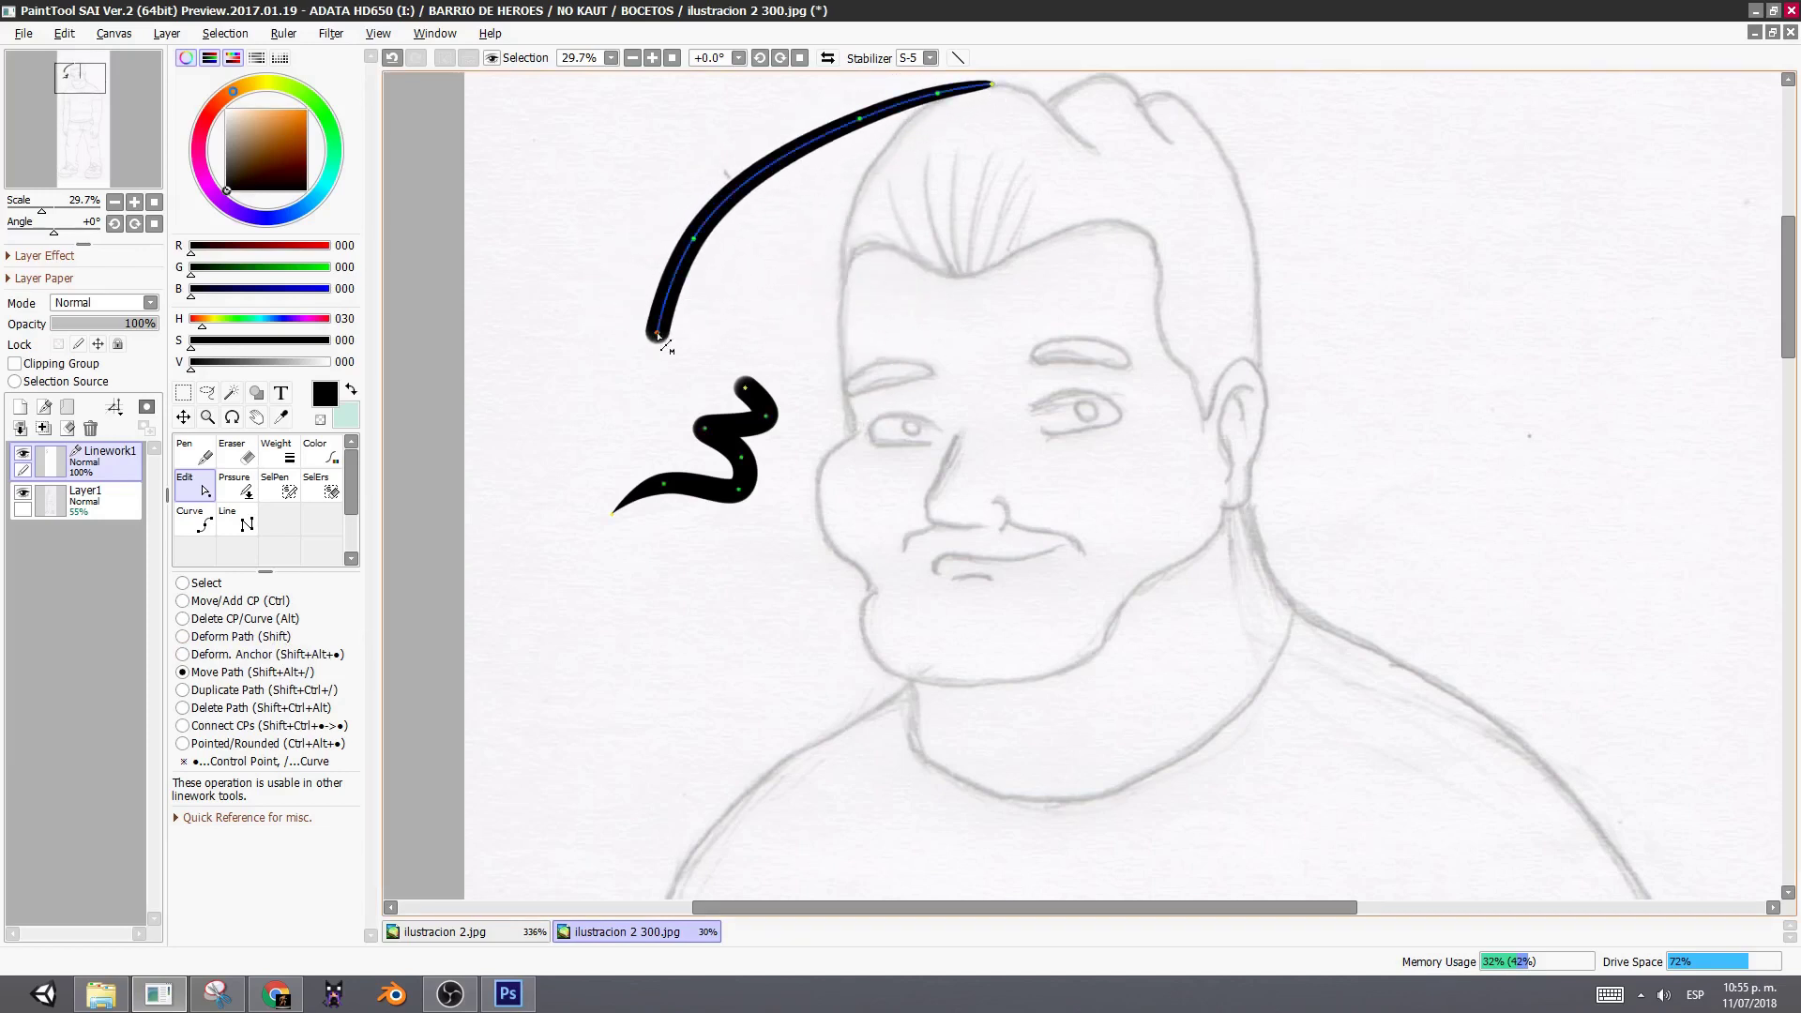
{"action": "left_click_drag", "start_coordinate": [657, 333], "coordinate": [835, 273]}
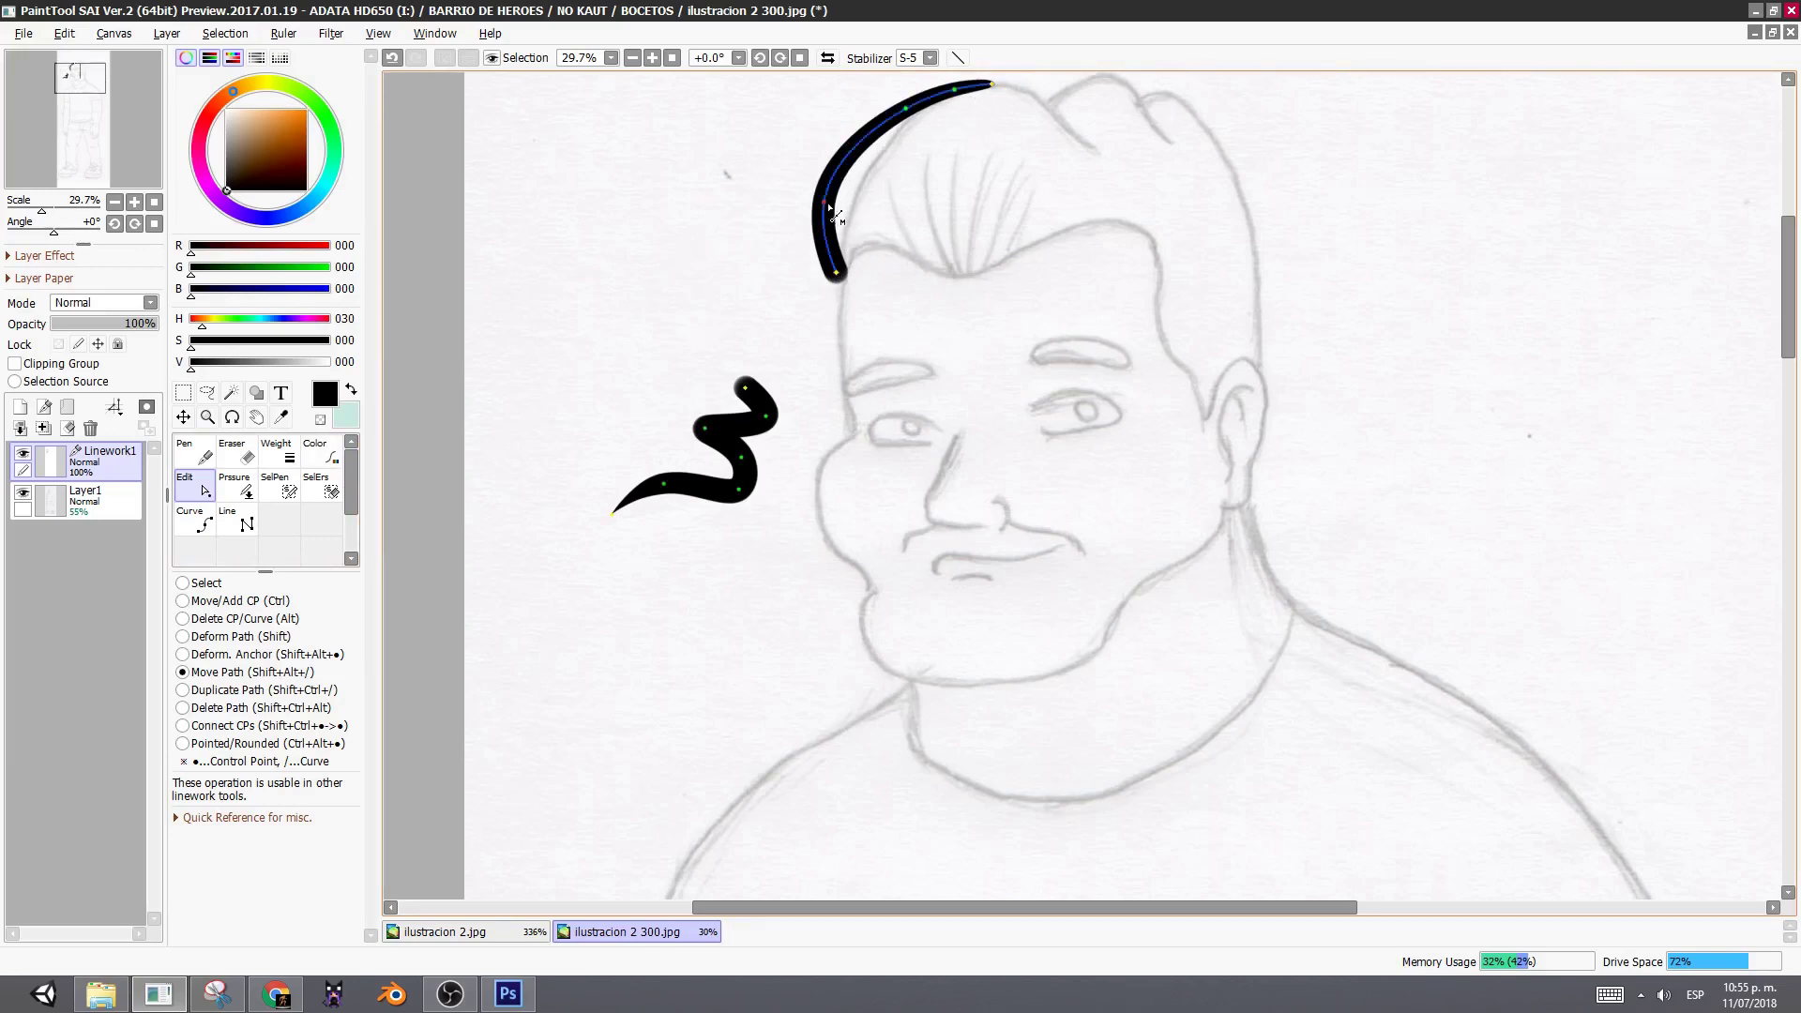
{"action": "mouse_move", "coordinate": [847, 187]}
{"action": "left_mouse_down"}
{"action": "mouse_move", "coordinate": [891, 183]}
{"action": "mouse_move", "coordinate": [856, 192]}
{"action": "mouse_move", "coordinate": [869, 181]}
{"action": "left_mouse_up"}
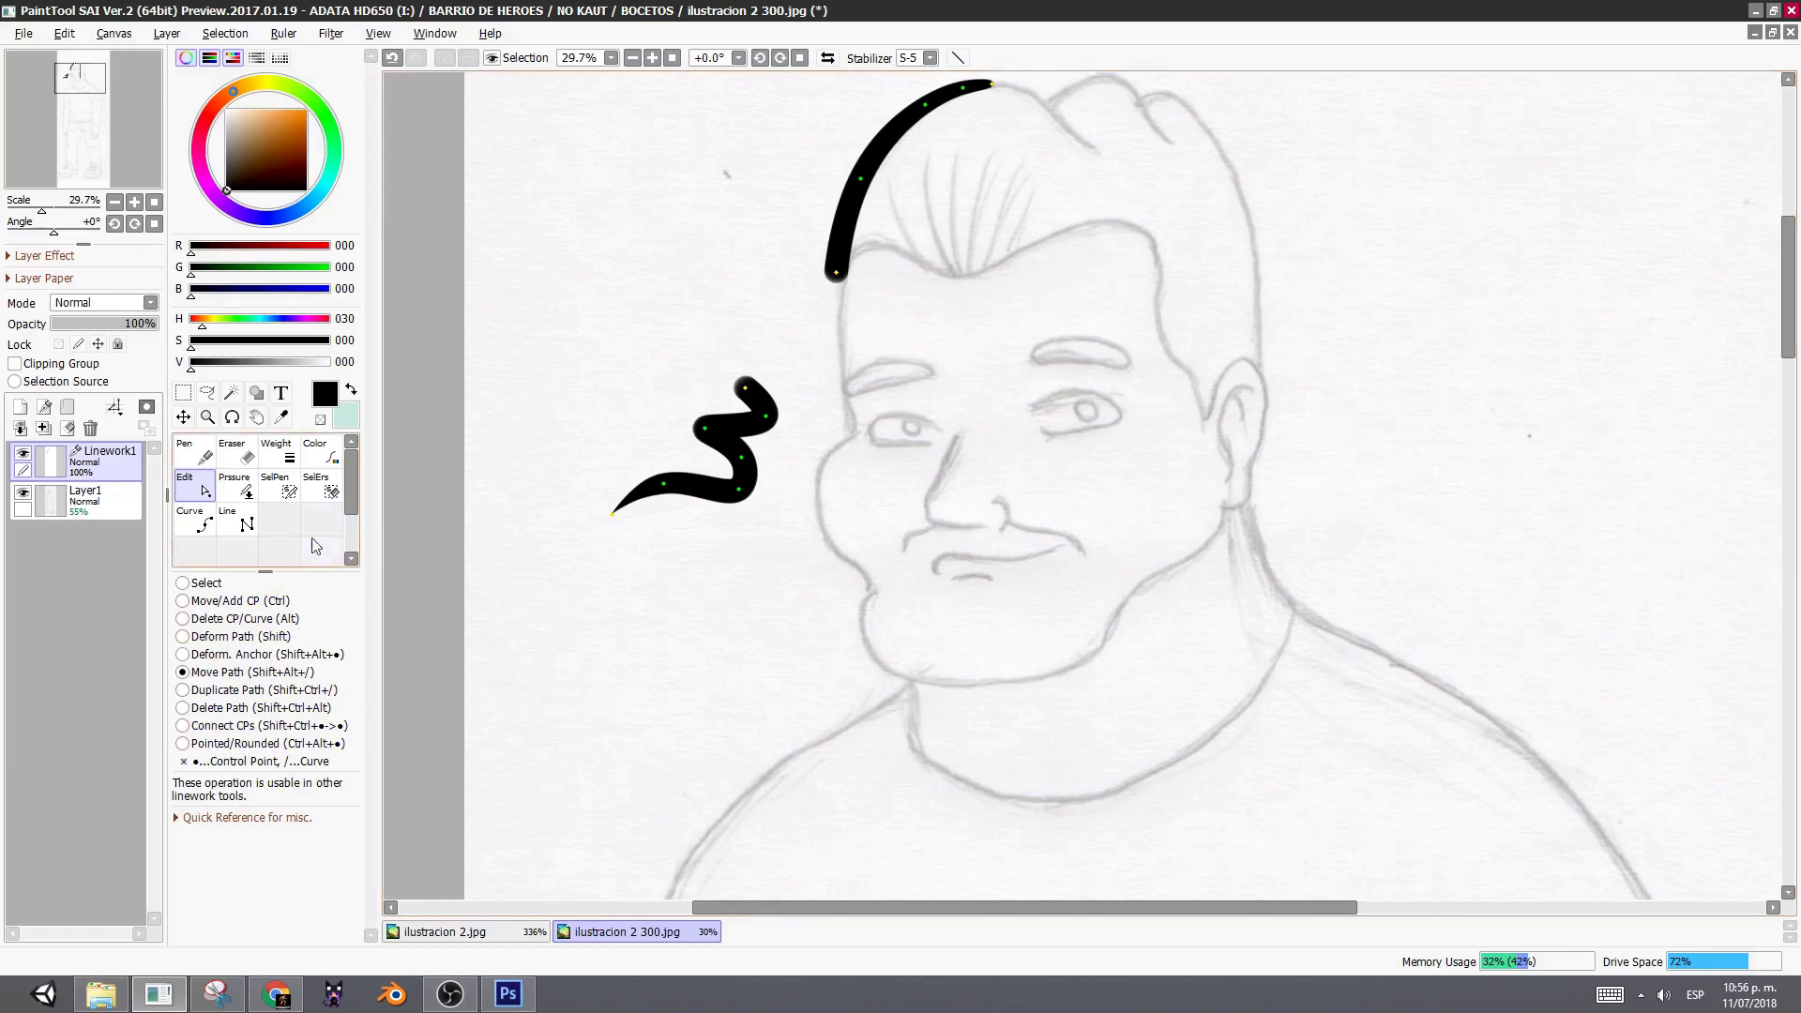
{"action": "left_click", "coordinate": [240, 489]}
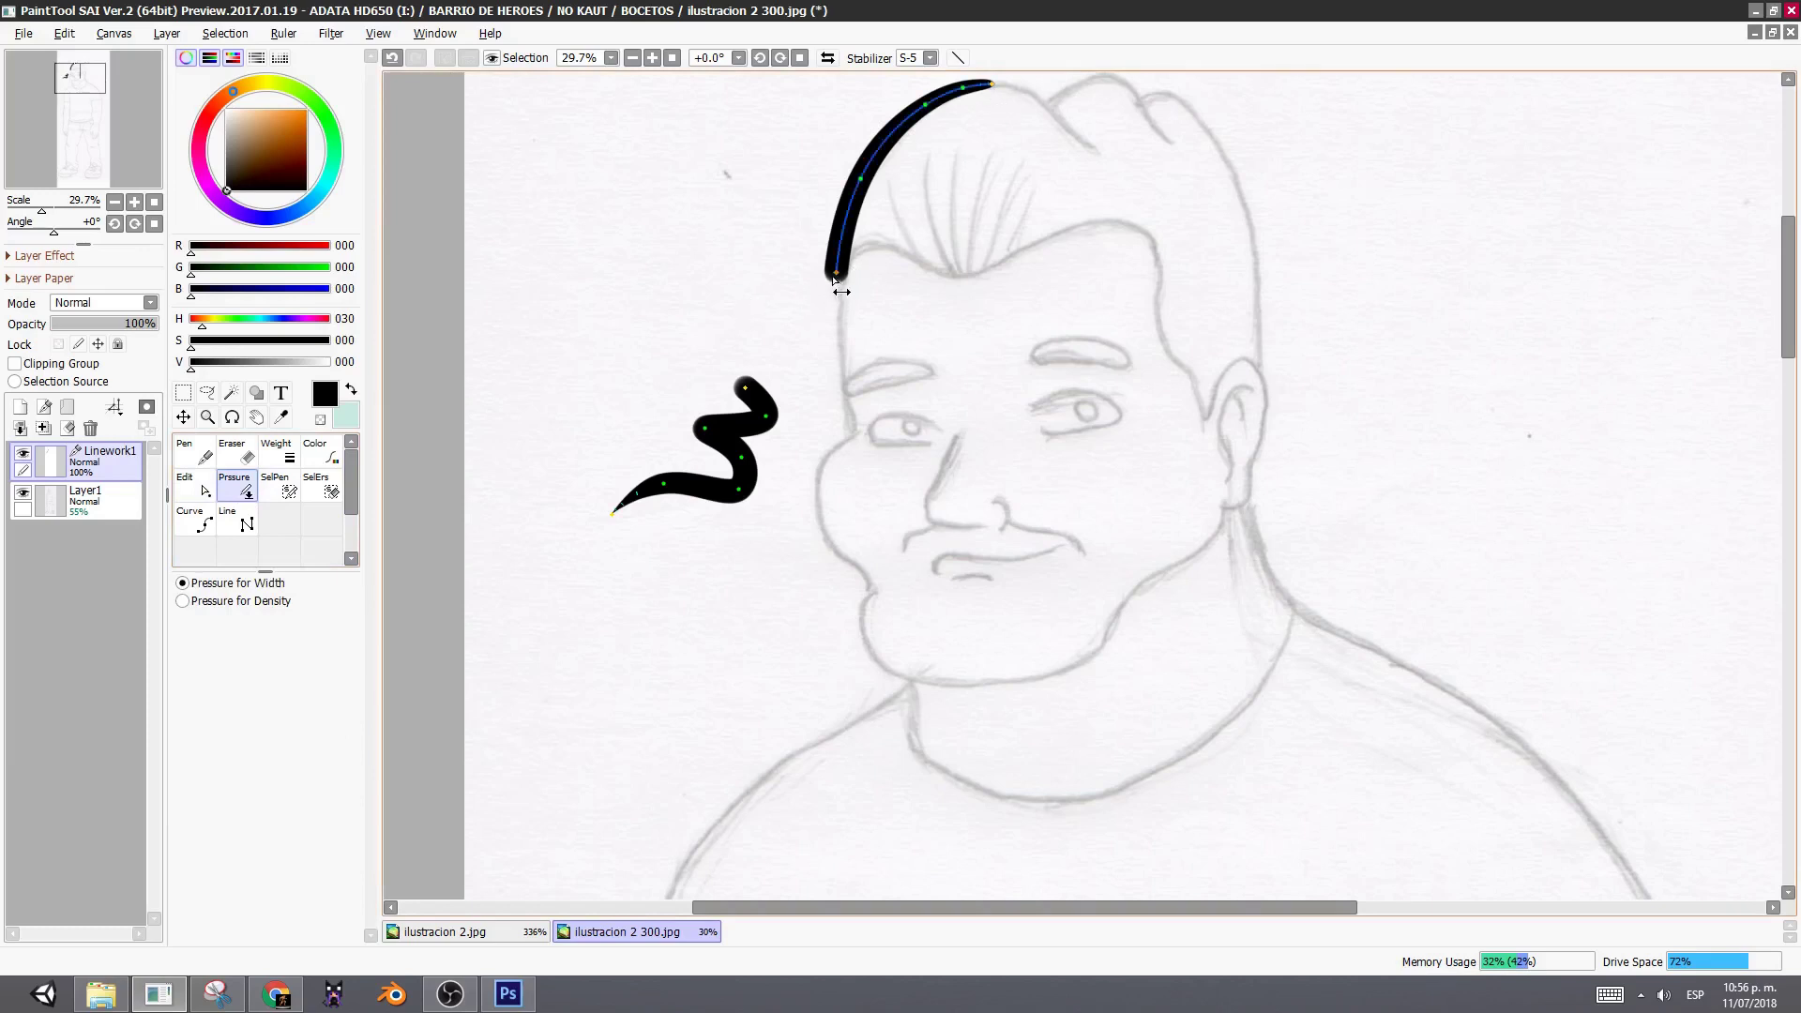
{"action": "mouse_move", "coordinate": [837, 278]}
{"action": "left_mouse_down"}
{"action": "mouse_move", "coordinate": [762, 314]}
{"action": "mouse_move", "coordinate": [955, 297]}
{"action": "mouse_move", "coordinate": [729, 320]}
{"action": "mouse_move", "coordinate": [909, 335]}
{"action": "mouse_move", "coordinate": [697, 327]}
{"action": "left_mouse_up"}
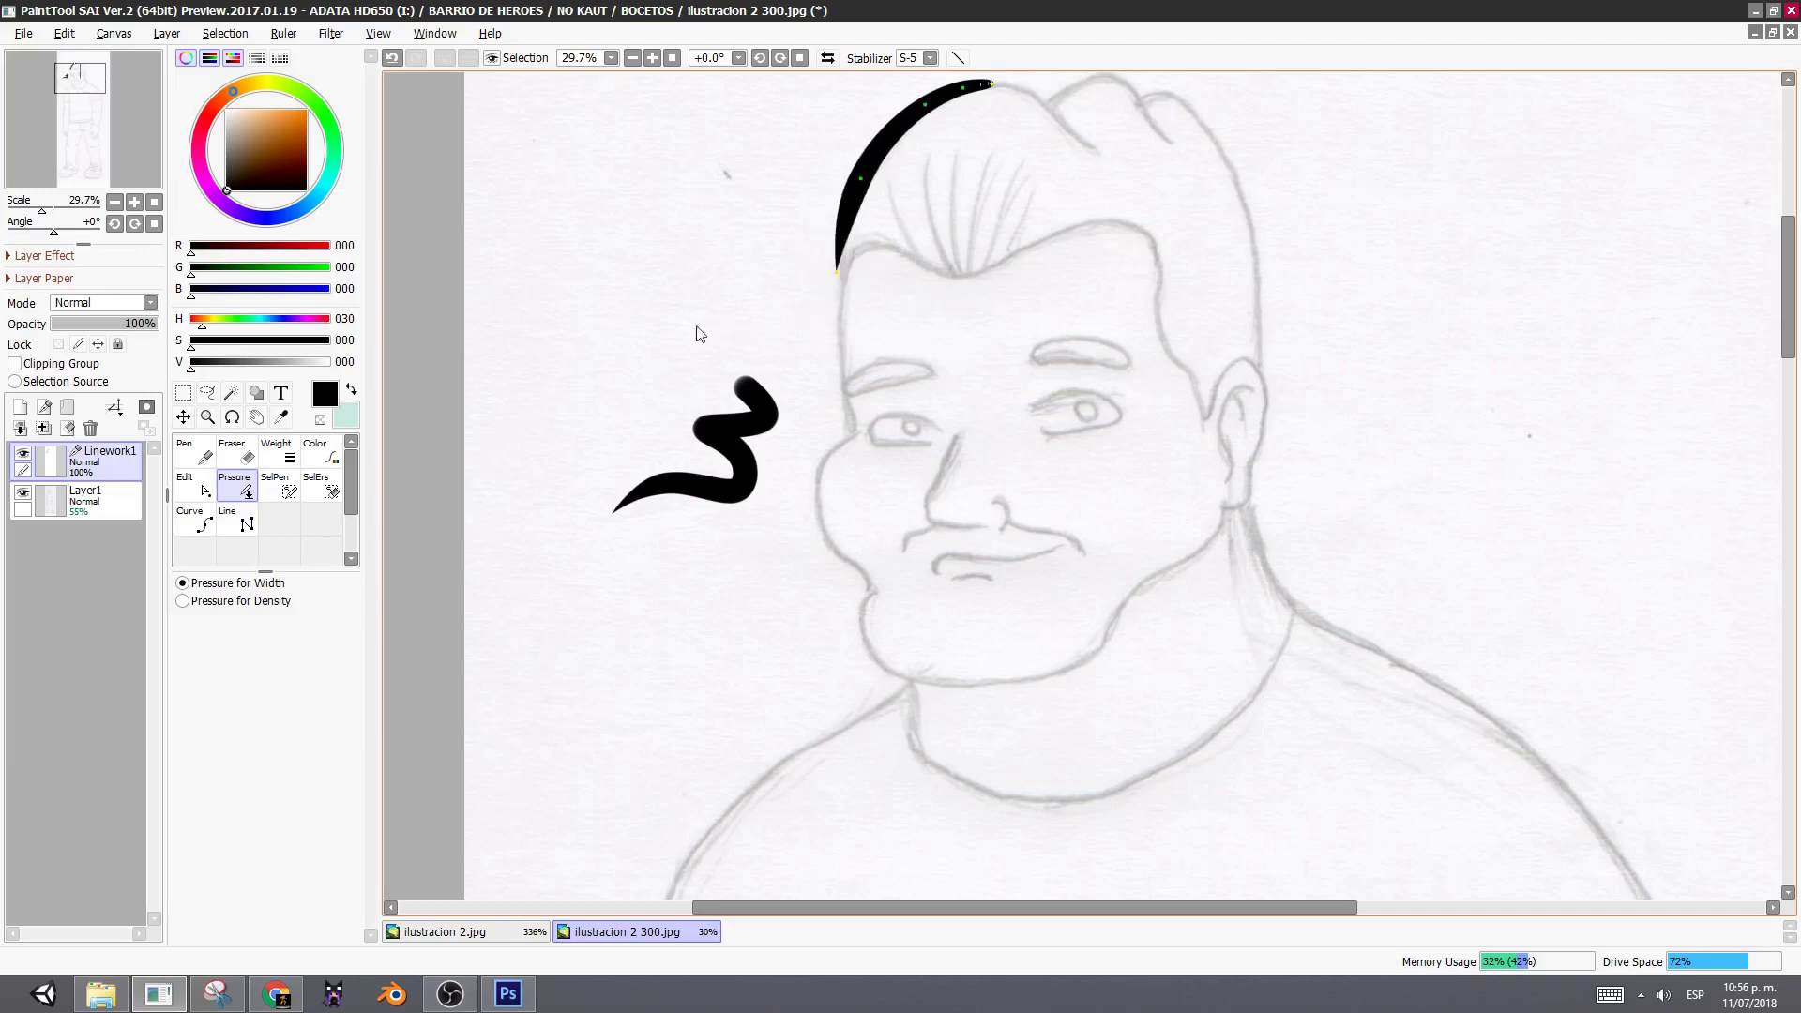
- Paint size-5 SelPen selection lines around and beside the loose squiggle, reaching across part of the face
{"action": "left_click", "coordinate": [281, 488]}
{"action": "mouse_move", "coordinate": [971, 278]}
{"action": "left_mouse_down"}
{"action": "mouse_move", "coordinate": [605, 281]}
{"action": "mouse_move", "coordinate": [769, 647]}
{"action": "mouse_move", "coordinate": [734, 303]}
{"action": "left_mouse_up"}
{"action": "mouse_move", "coordinate": [784, 360]}
{"action": "left_mouse_down"}
{"action": "mouse_move", "coordinate": [792, 425]}
{"action": "mouse_move", "coordinate": [841, 453]}
{"action": "mouse_move", "coordinate": [816, 493]}
{"action": "mouse_move", "coordinate": [741, 512]}
{"action": "mouse_move", "coordinate": [736, 559]}
{"action": "mouse_move", "coordinate": [818, 563]}
{"action": "mouse_move", "coordinate": [784, 586]}
{"action": "left_mouse_up"}
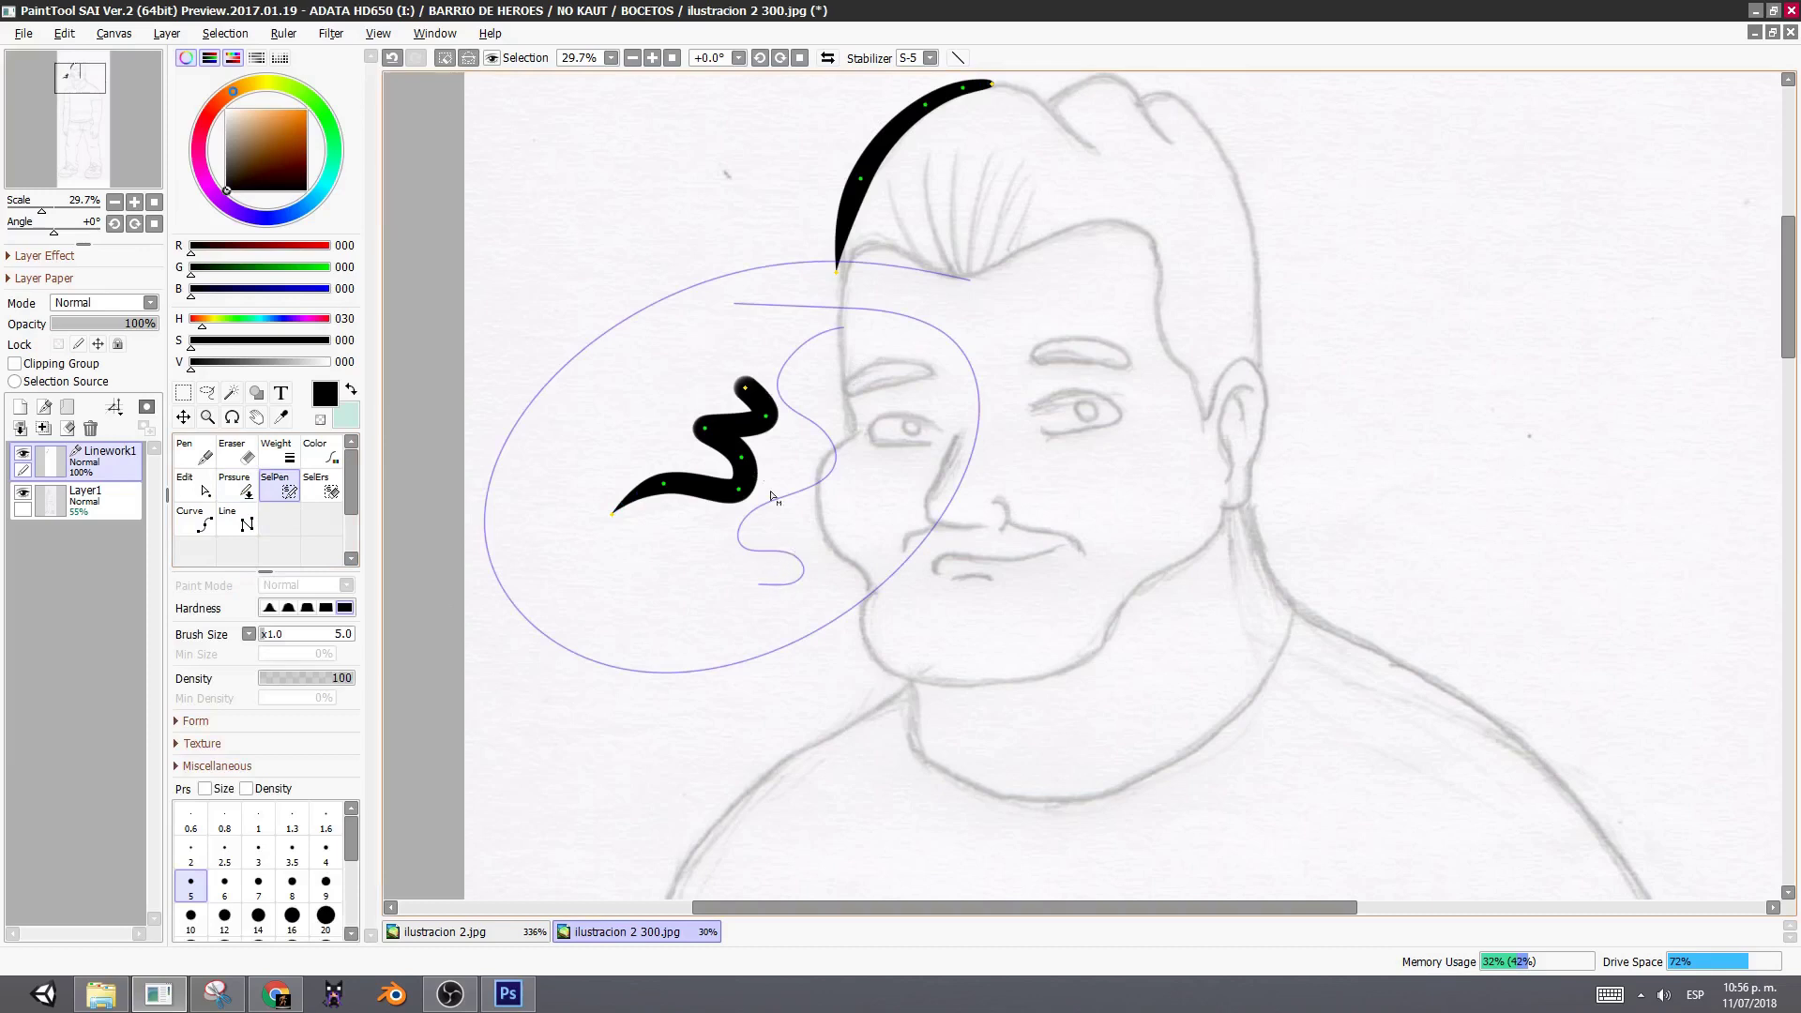
- Enlarge the selection pen to 643, paint a selection over the nose, mouth and chin, and undo the selection strokes
{"action": "right_click", "coordinate": [774, 376]}
{"action": "right_click", "coordinate": [868, 442]}
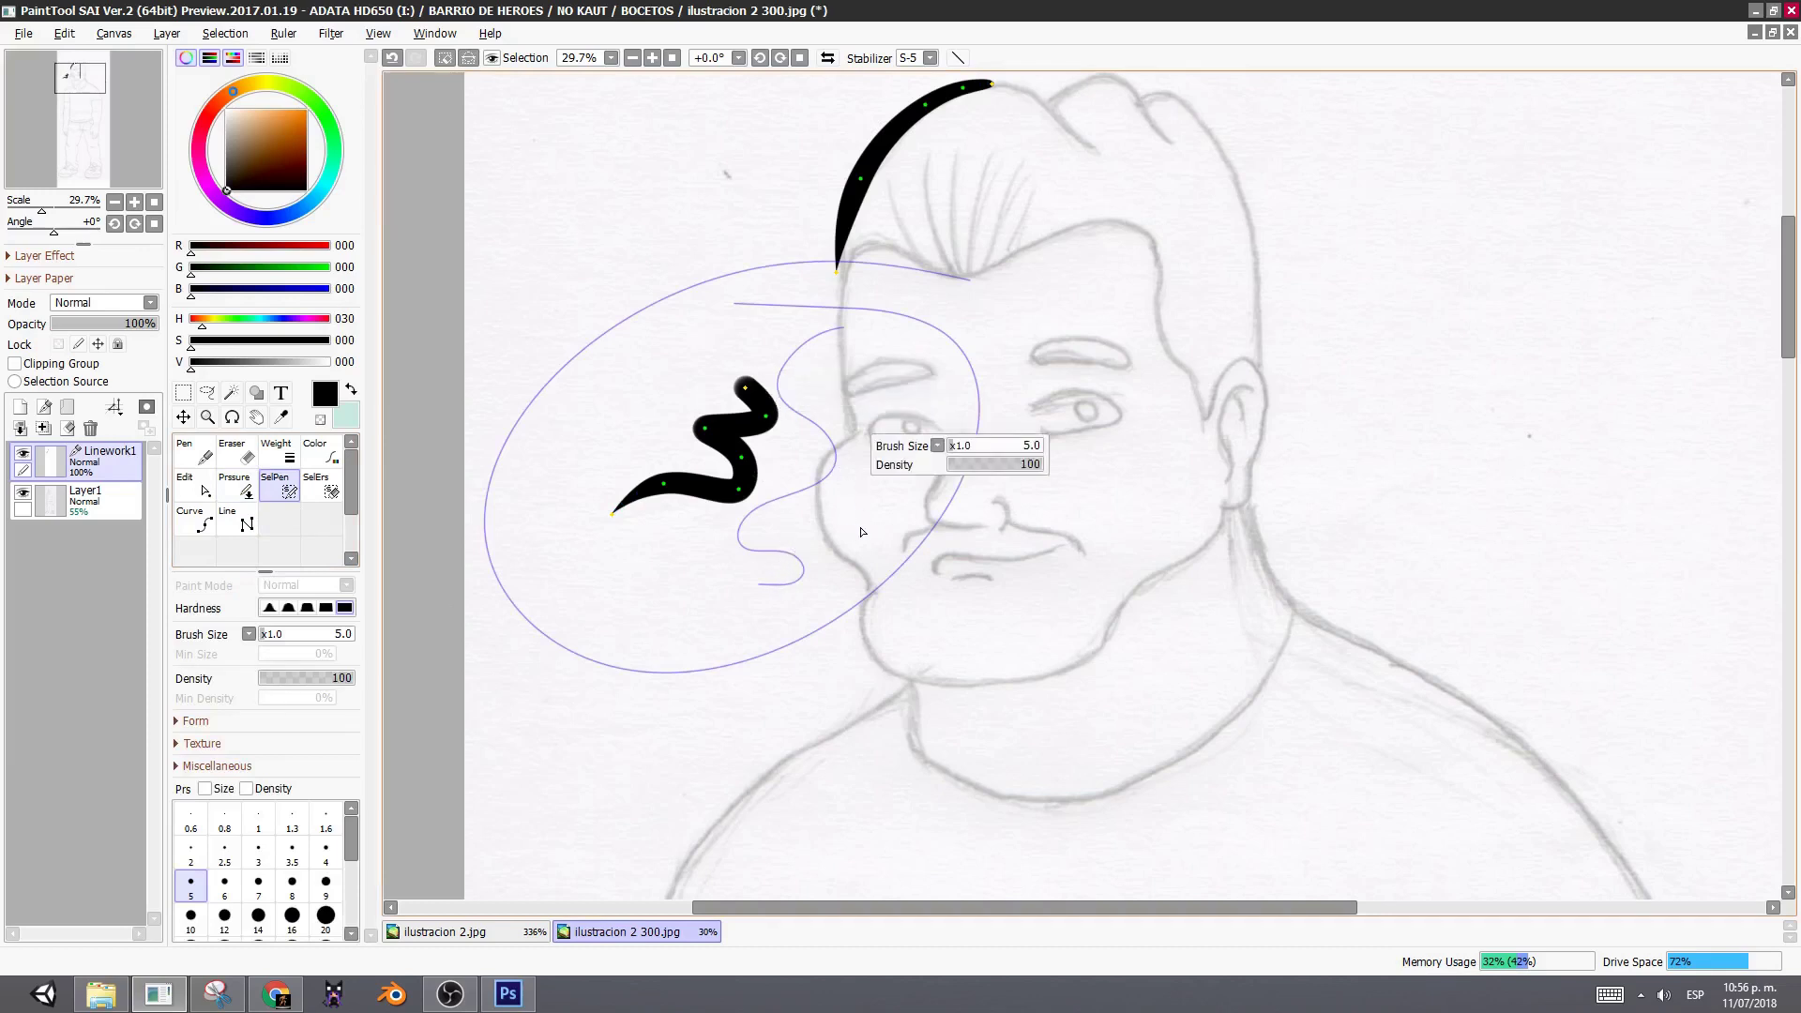
{"action": "mouse_move", "coordinate": [896, 496]}
{"action": "left_mouse_down"}
{"action": "mouse_move", "coordinate": [886, 522]}
{"action": "mouse_move", "coordinate": [889, 486]}
{"action": "mouse_move", "coordinate": [982, 628]}
{"action": "left_mouse_up"}
{"action": "mouse_move", "coordinate": [952, 464]}
{"action": "left_mouse_down"}
{"action": "mouse_move", "coordinate": [989, 594]}
{"action": "mouse_move", "coordinate": [909, 627]}
{"action": "mouse_move", "coordinate": [899, 662]}
{"action": "mouse_move", "coordinate": [968, 664]}
{"action": "mouse_move", "coordinate": [1000, 585]}
{"action": "left_mouse_up"}
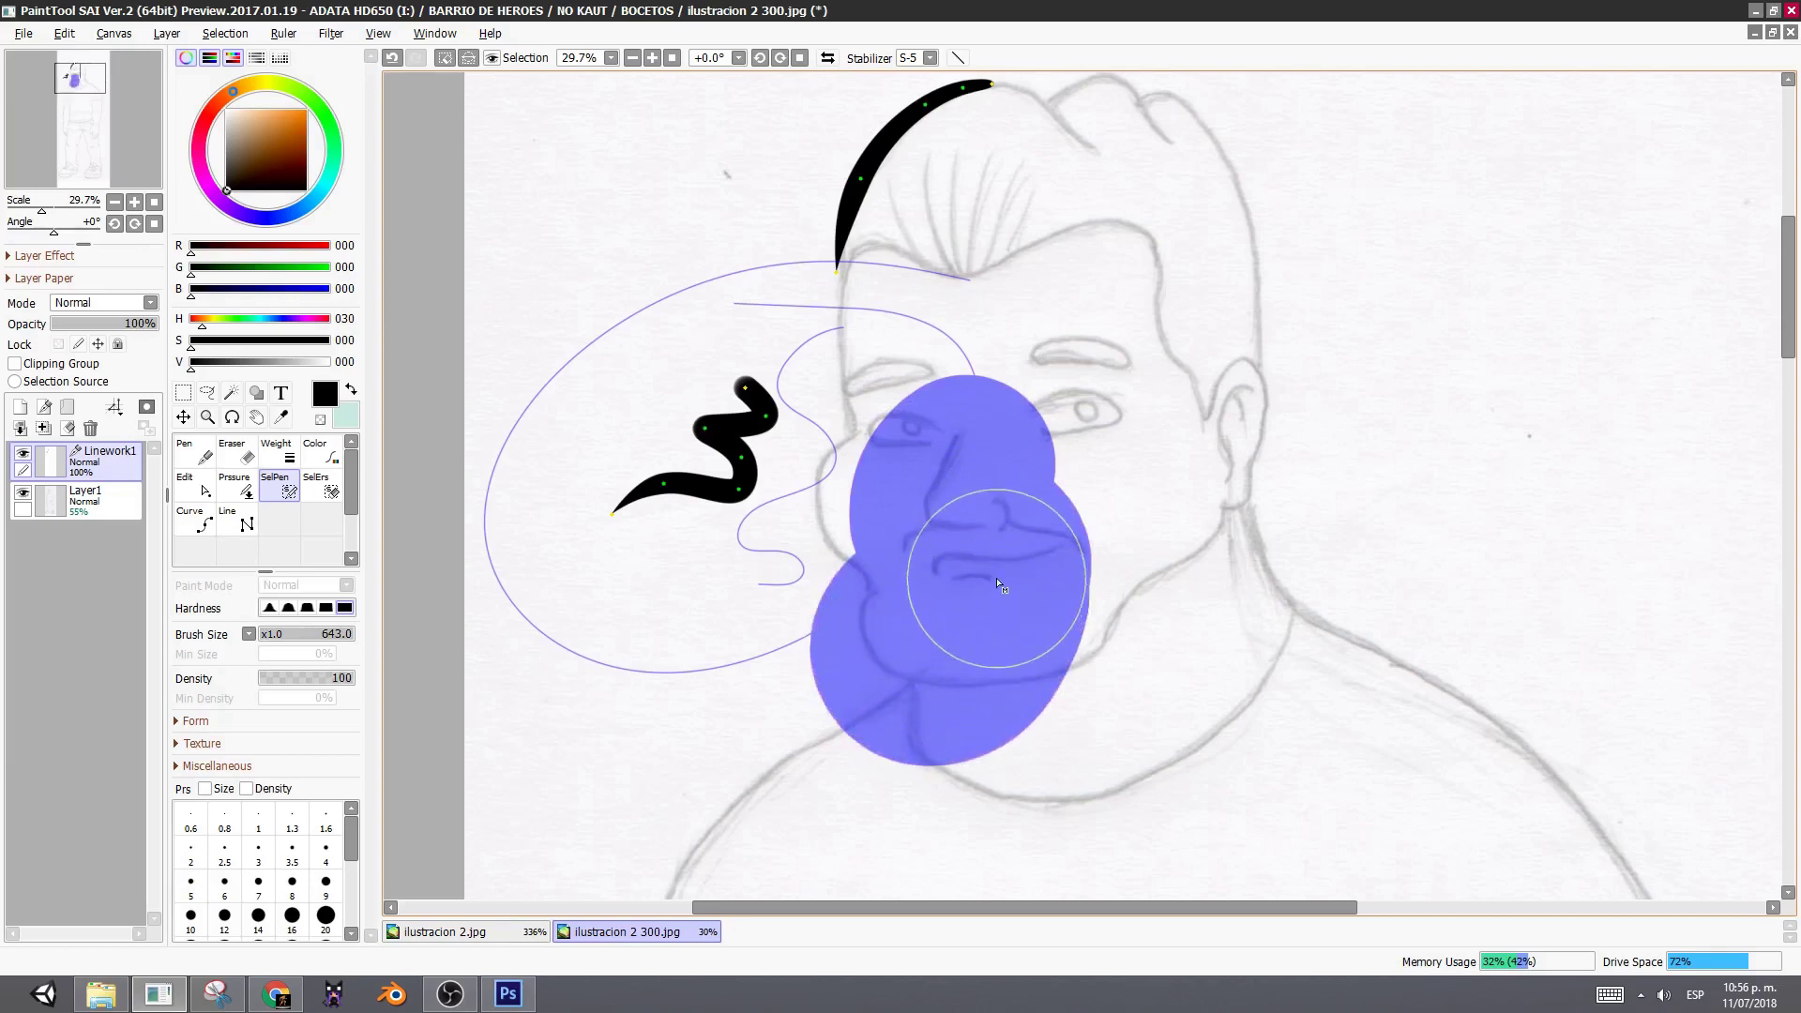
{"action": "key", "text": "ctrl+z"}
{"action": "key", "text": "ctrl+z"}
{"action": "key", "text": "ctrl+z"}
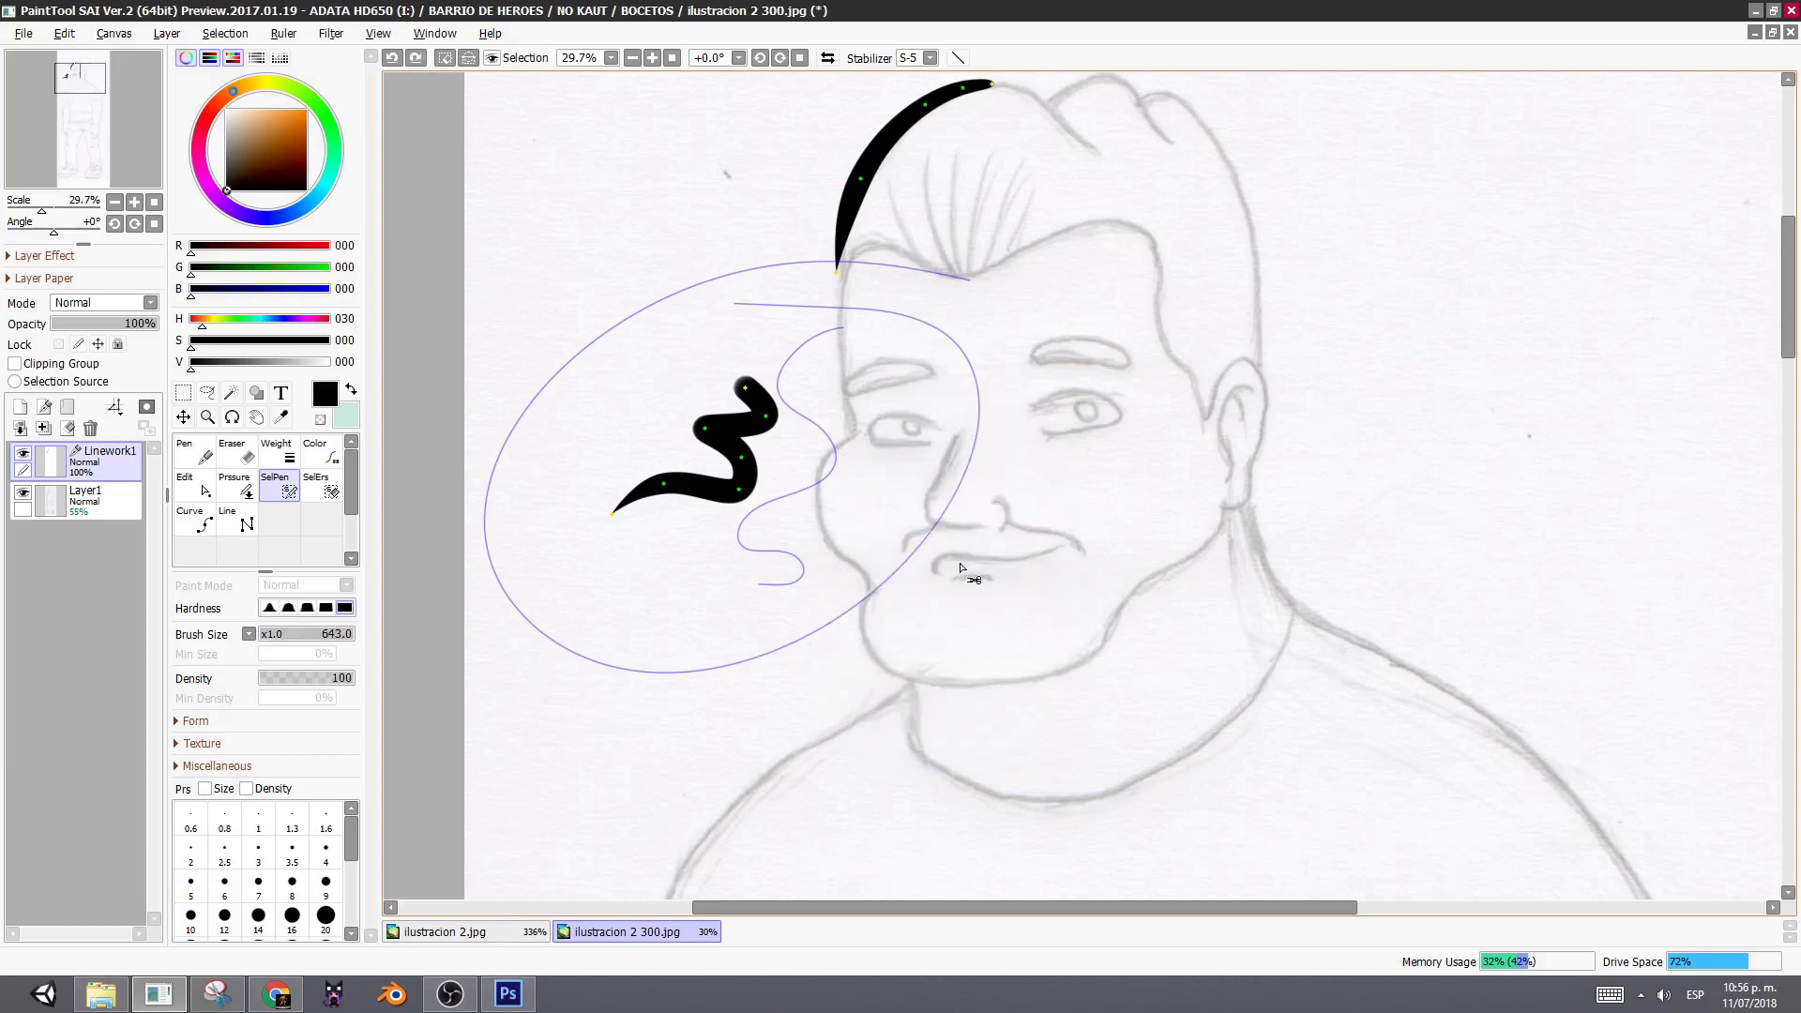
- Choose the linework Curve tool and set its brush size to 30
{"action": "left_click", "coordinate": [333, 489]}
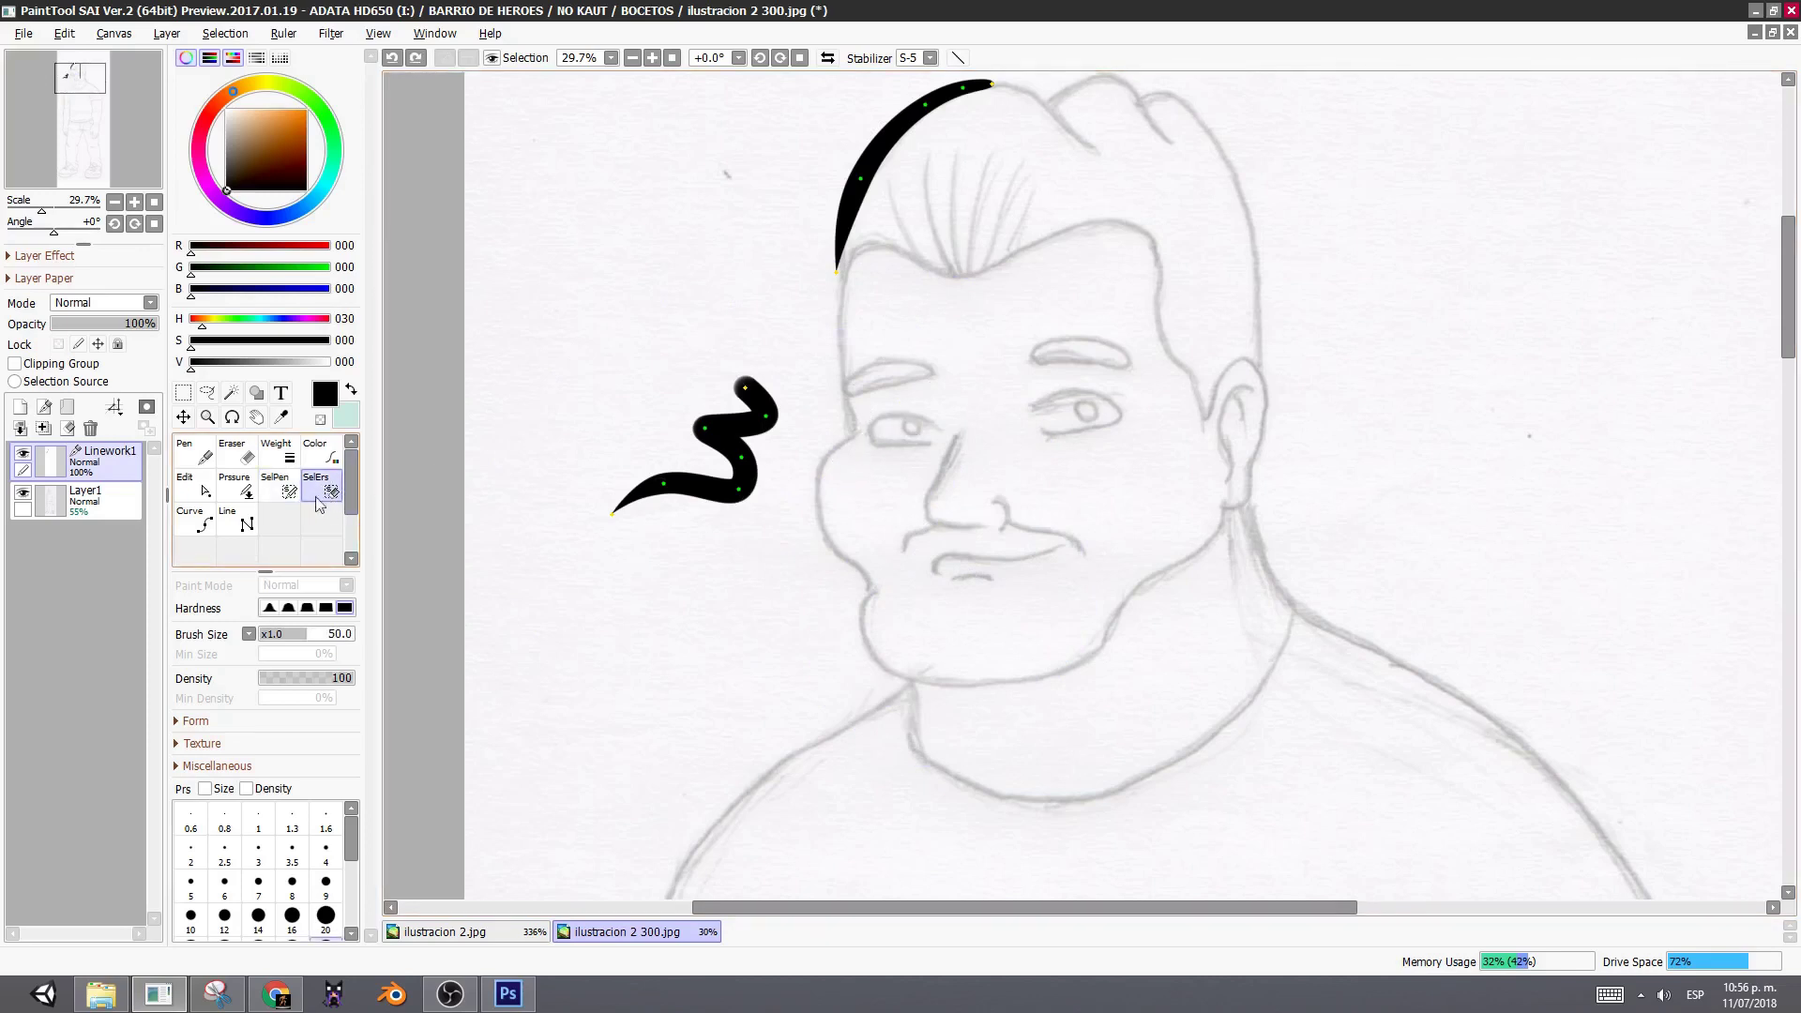
{"action": "left_click", "coordinate": [201, 523]}
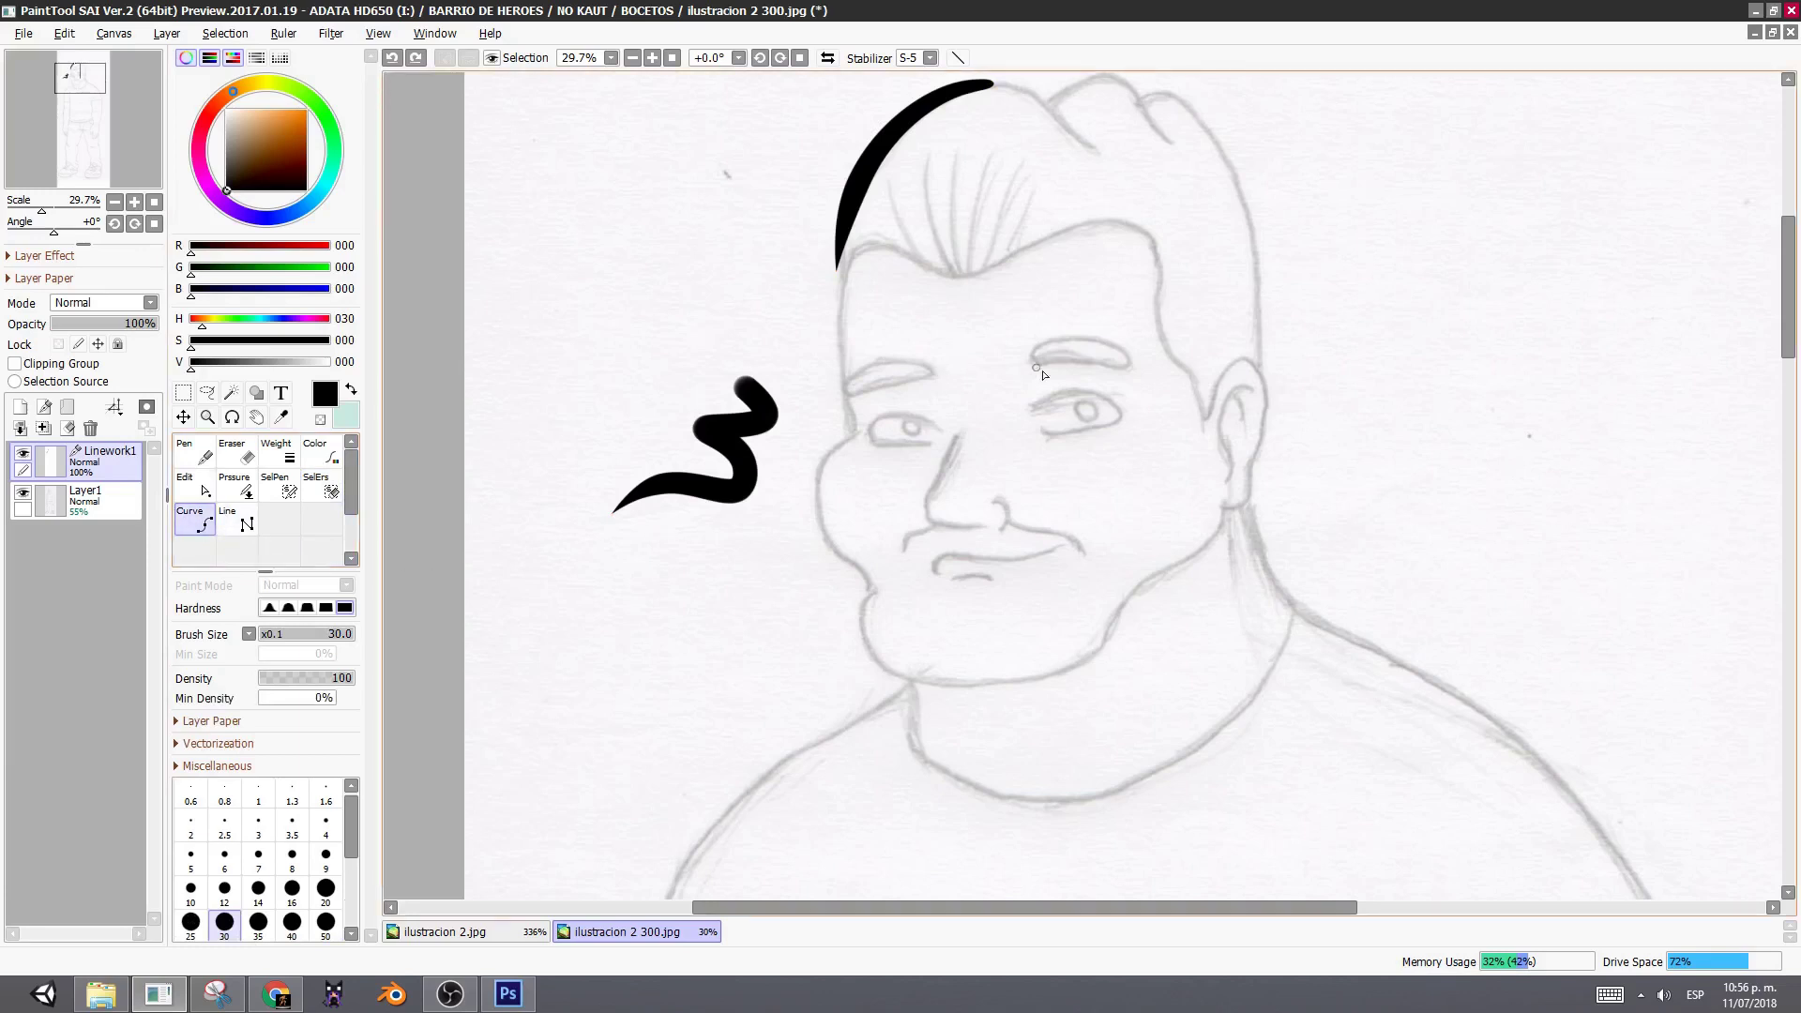
{"action": "left_click", "coordinate": [325, 922]}
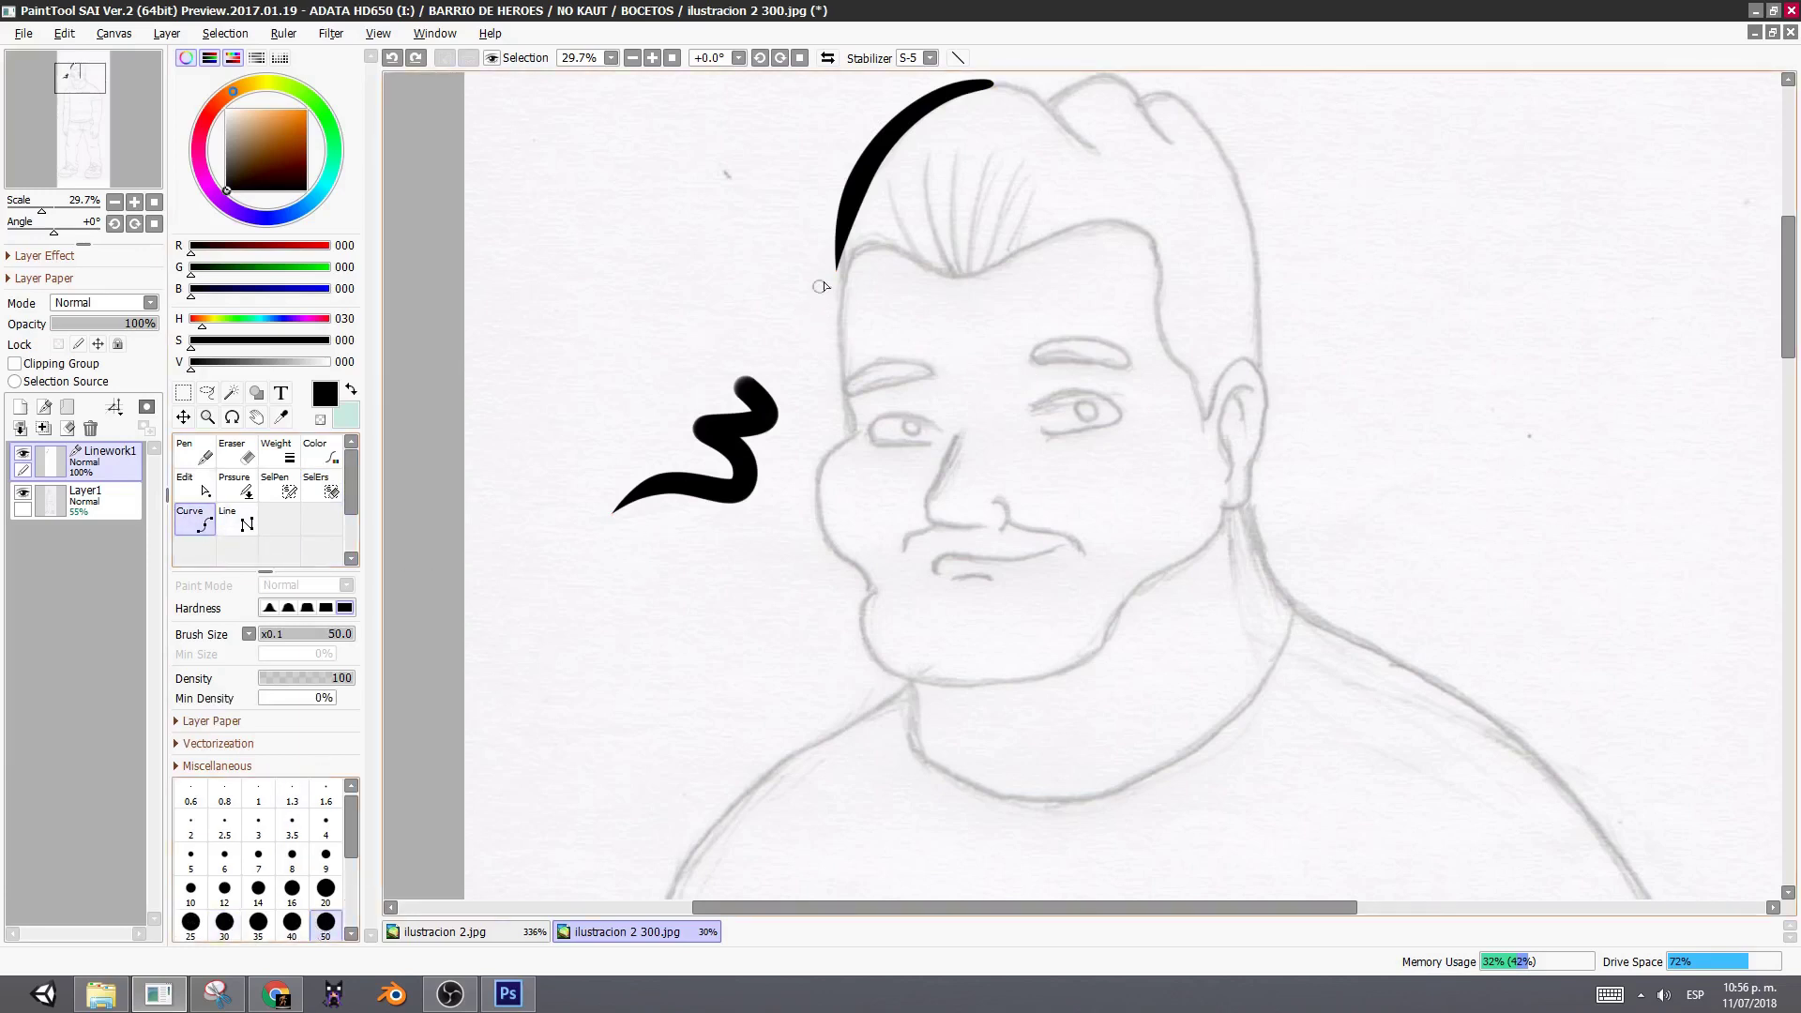
{"action": "left_click", "coordinate": [224, 922]}
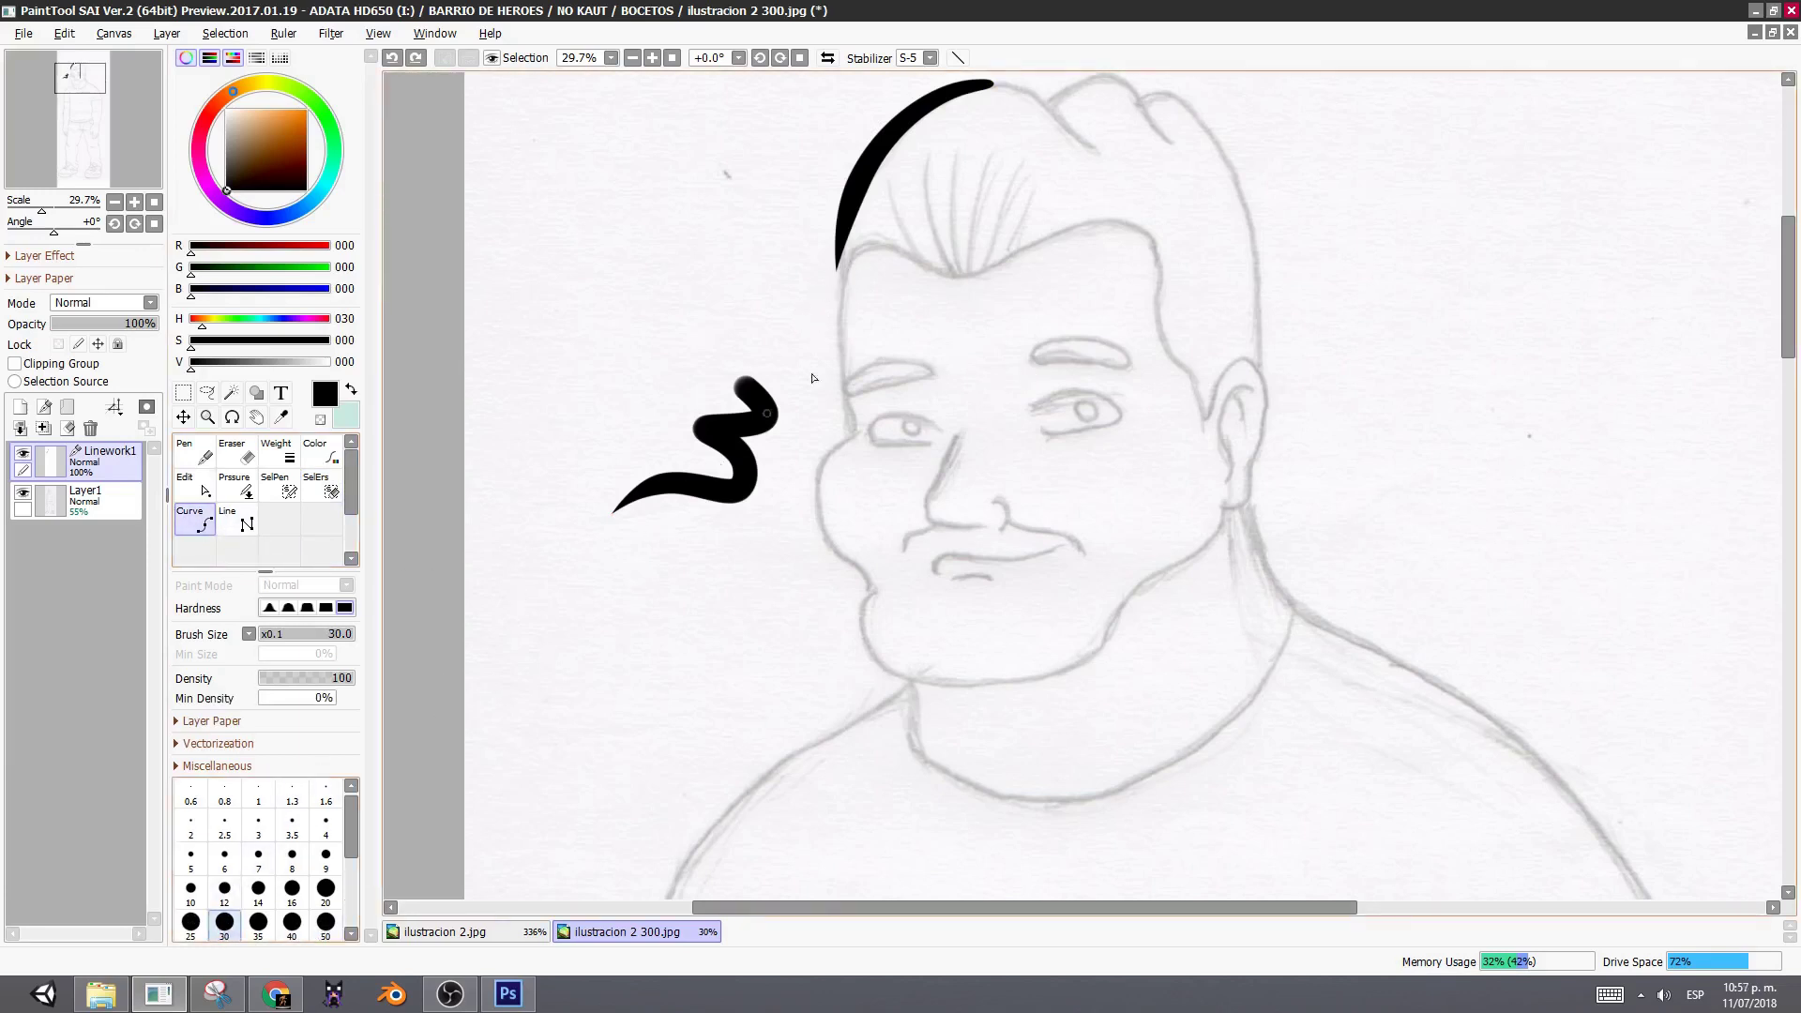
- Trace the face outline with the curve from the front hairline down the forehead, around the cheek and chin, and up the jaw
{"action": "left_click", "coordinate": [851, 260]}
{"action": "left_click", "coordinate": [836, 342]}
{"action": "left_click", "coordinate": [852, 433]}
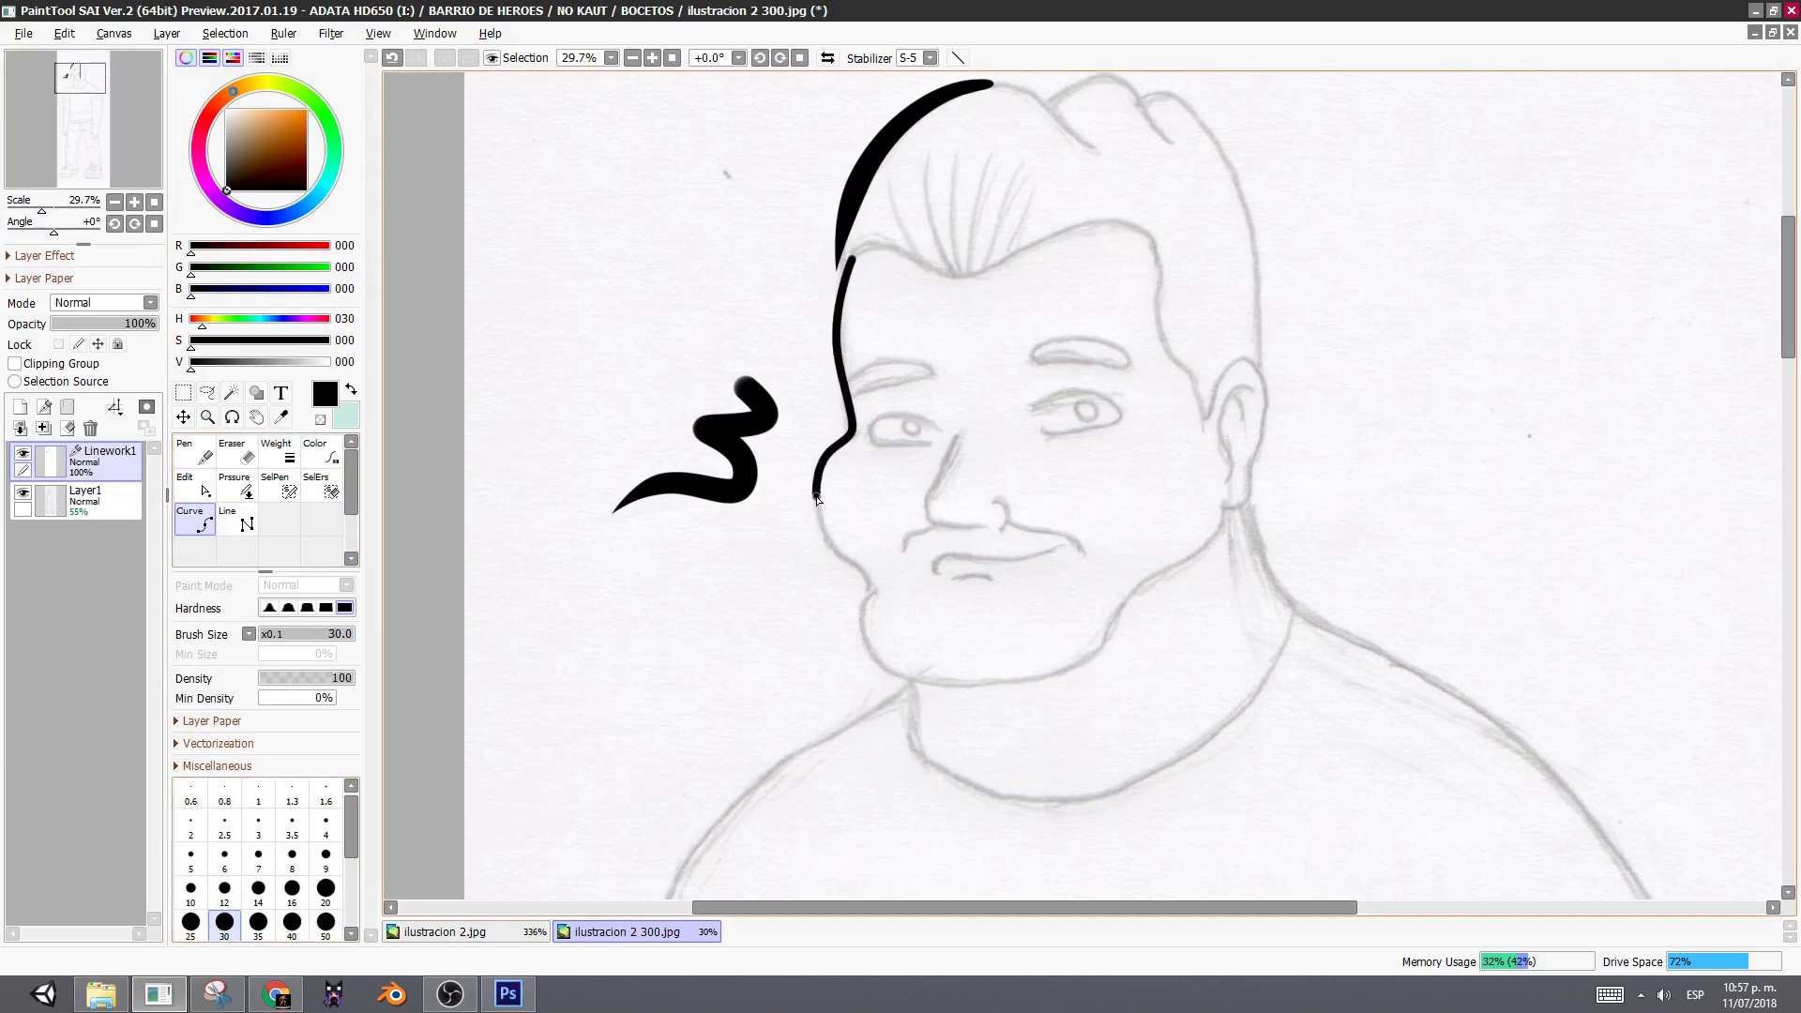
{"action": "left_click", "coordinate": [853, 567]}
{"action": "left_click", "coordinate": [878, 664]}
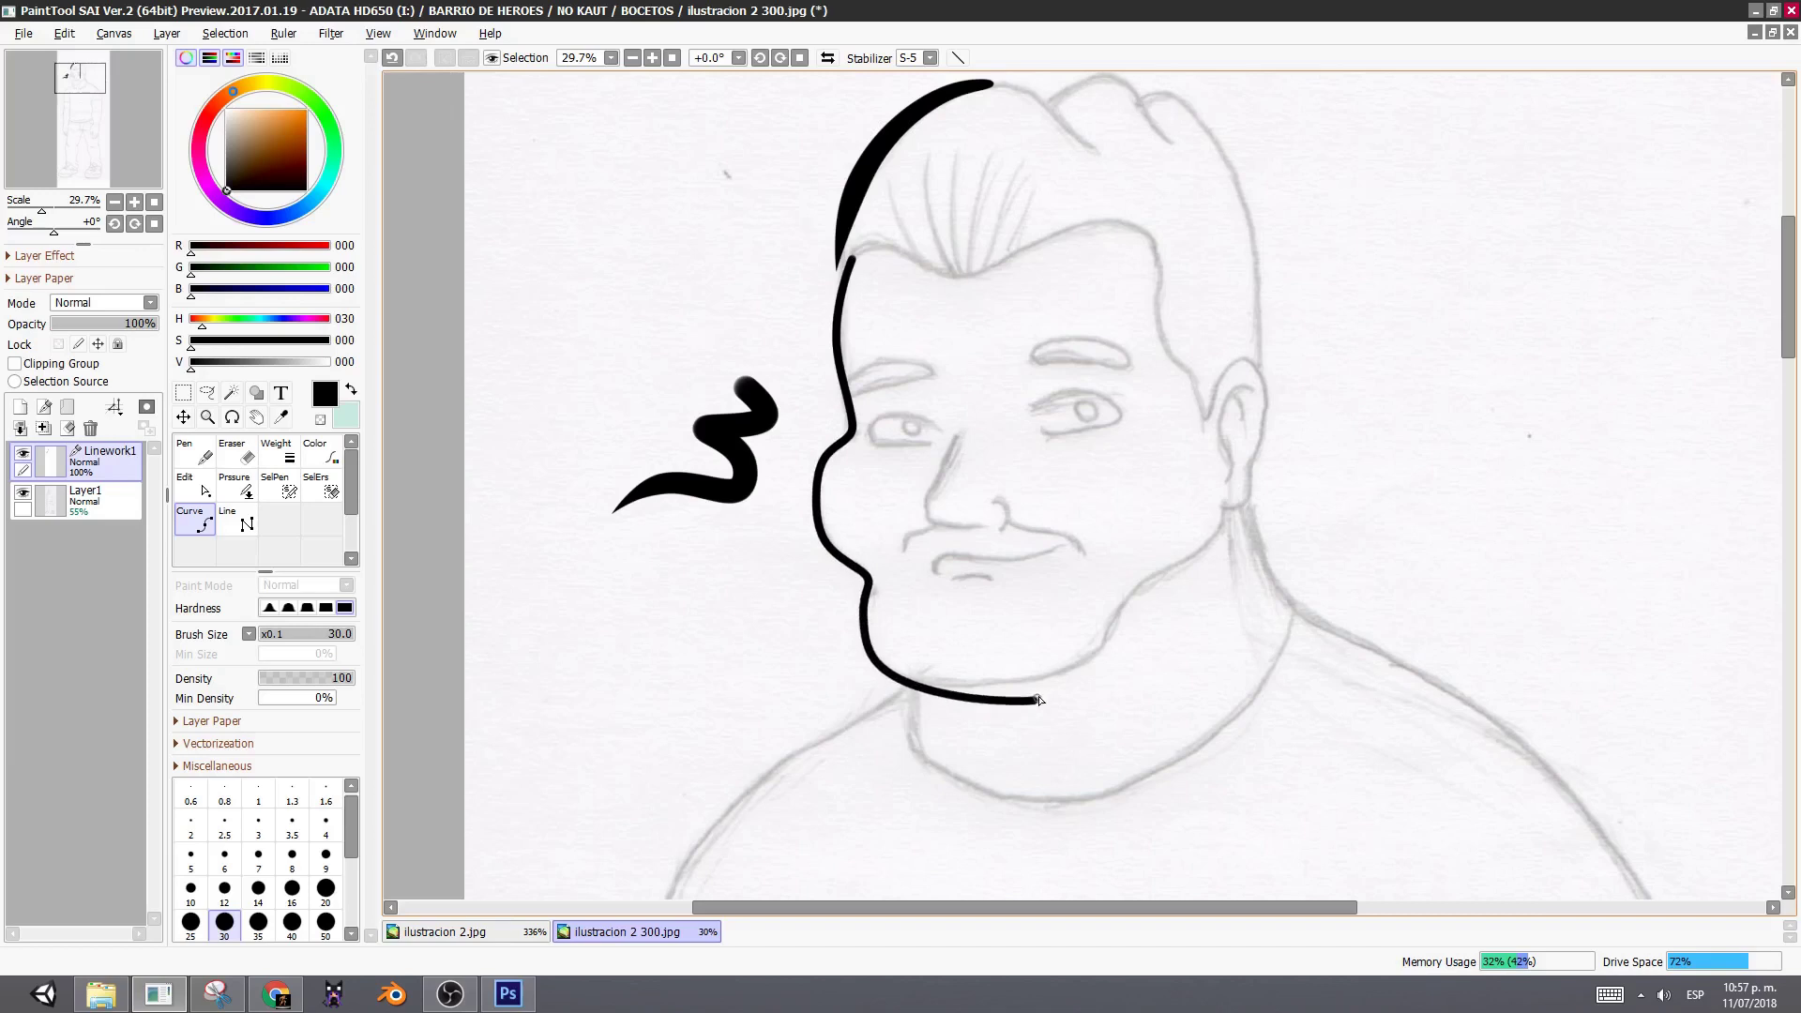
{"action": "left_click", "coordinate": [1189, 561]}
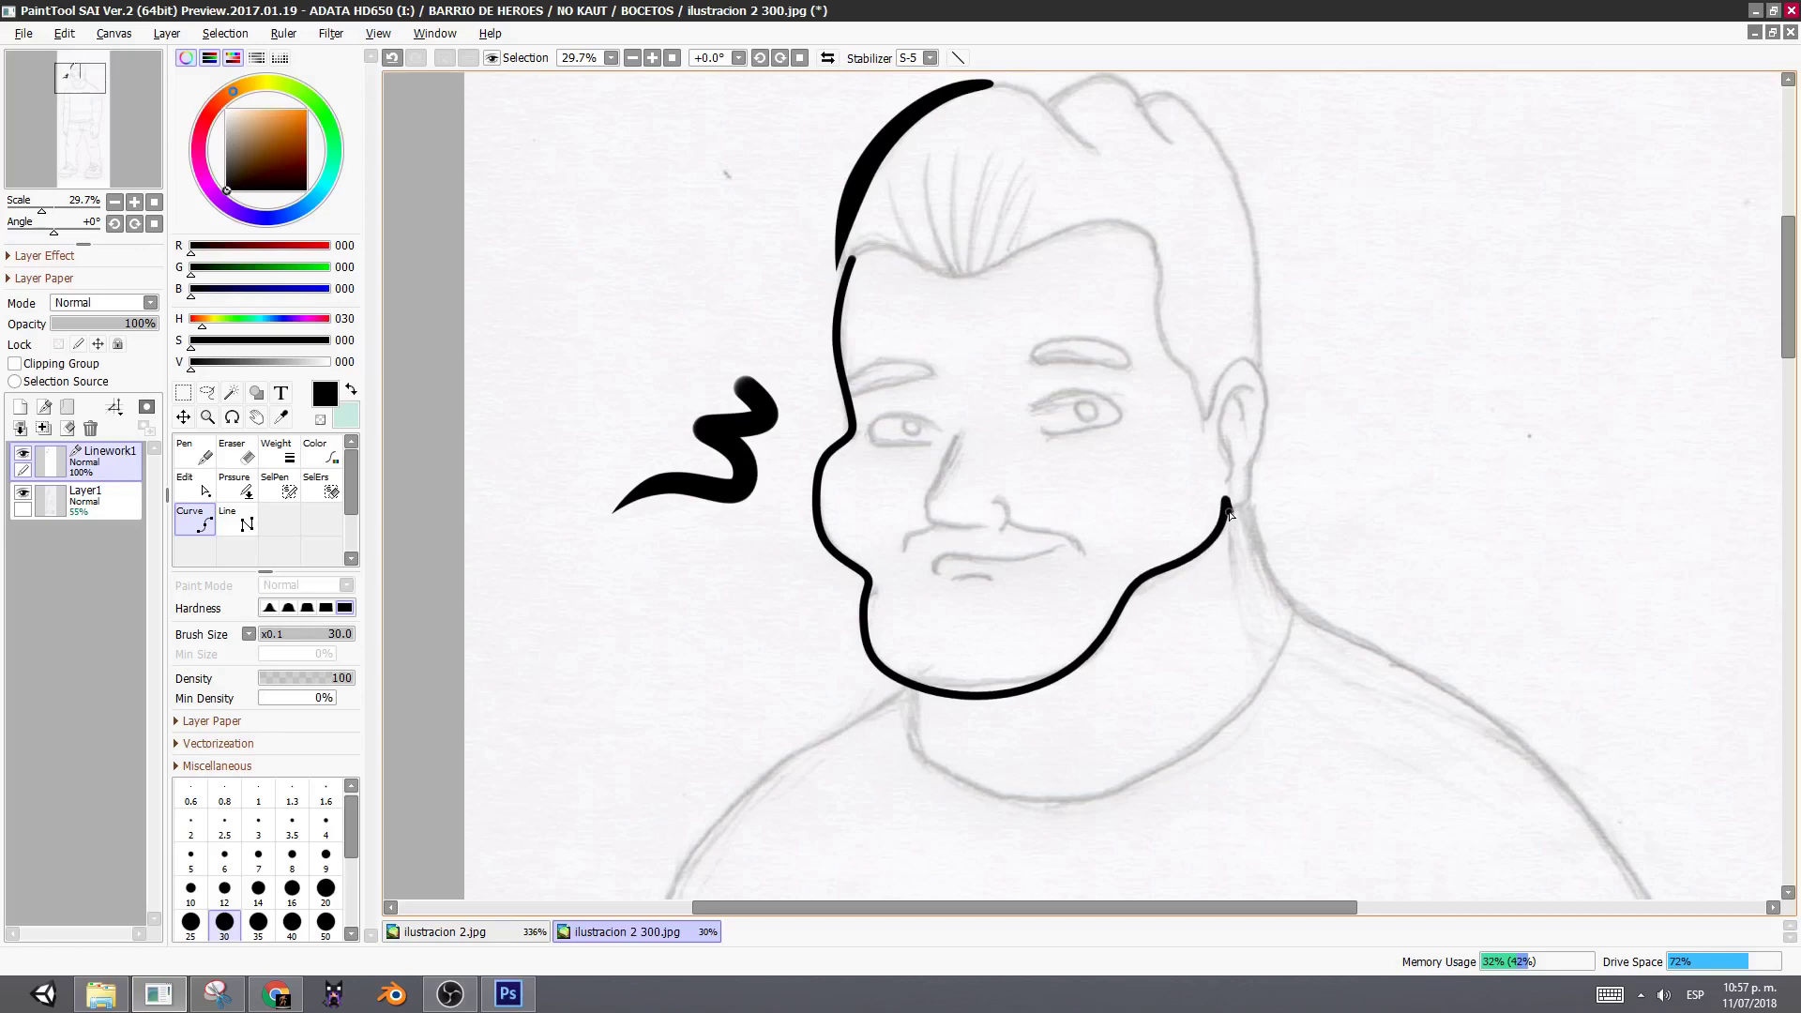
- Continue the curve from the jaw around the ear's outer edge and end it at the front of the ear
{"action": "left_click", "coordinate": [1230, 511]}
{"action": "left_click", "coordinate": [1241, 359]}
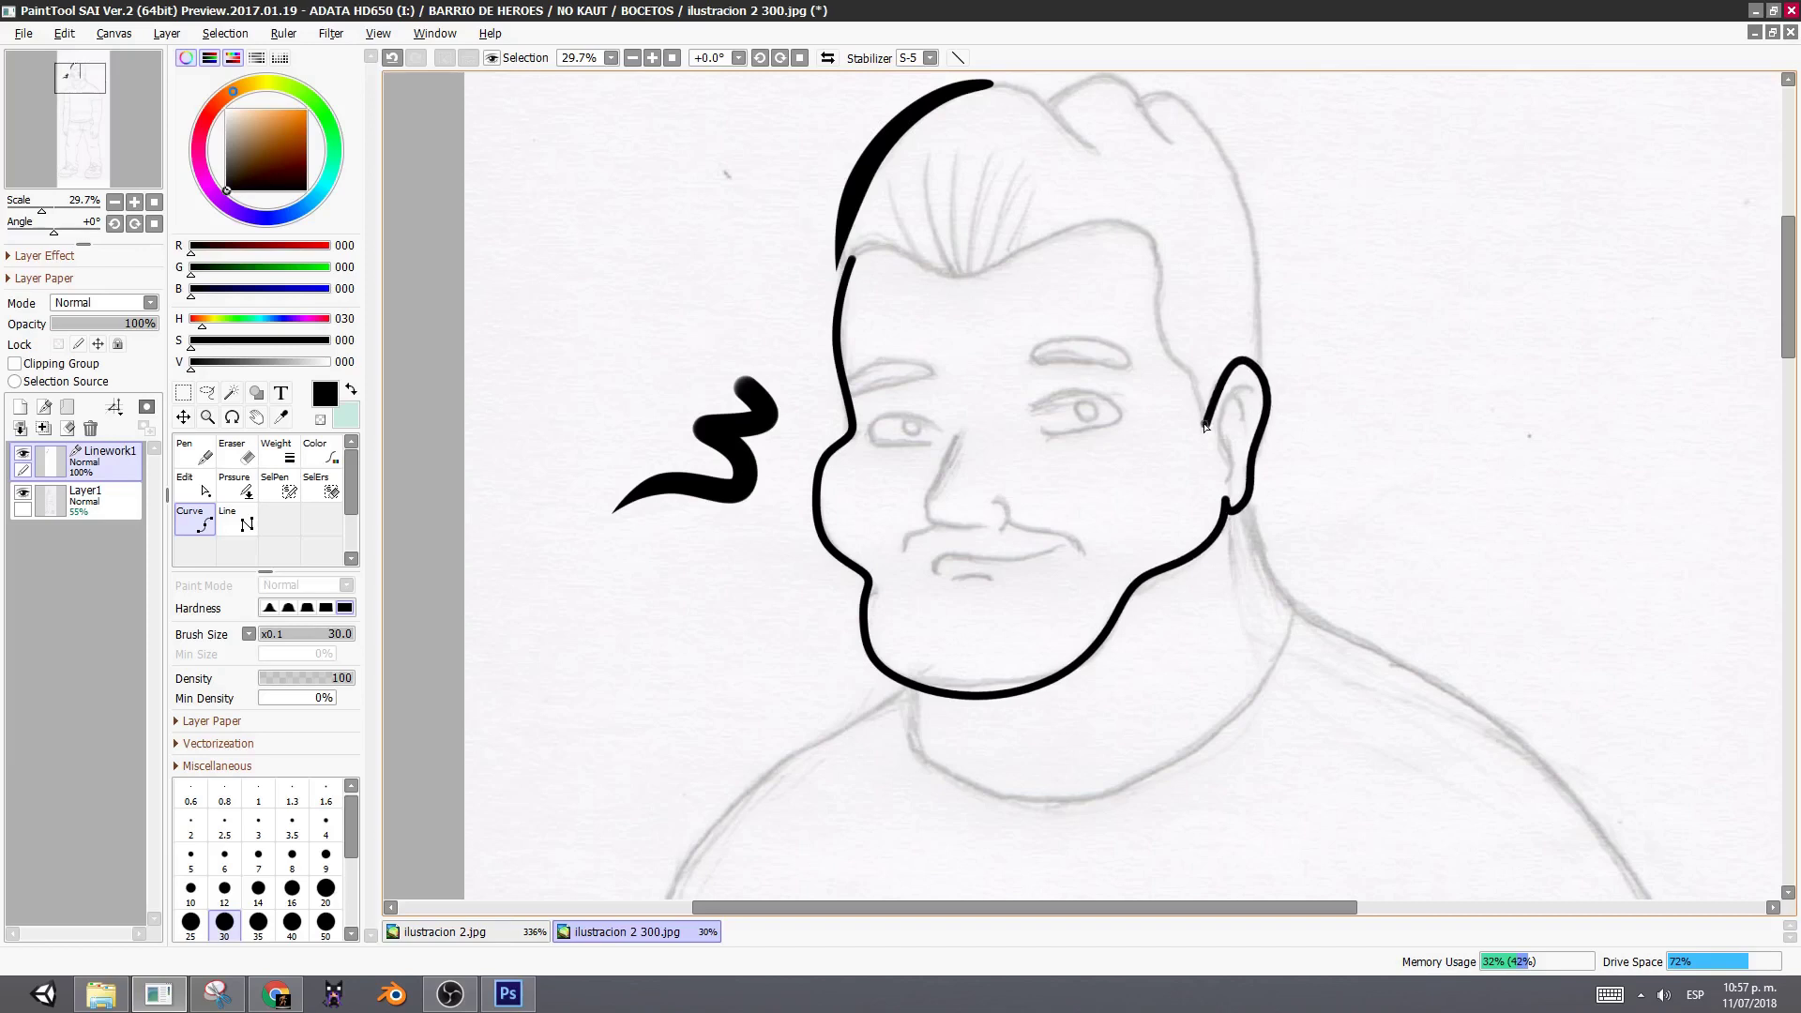
{"action": "left_click", "coordinate": [1205, 425]}
{"action": "key", "text": "Escape"}
- Vary the face curve's thickness using pressure for width, tapering the ear end, thinning the jaw bend and thickening the chin
{"action": "left_click", "coordinate": [239, 486]}
{"action": "left_click_drag", "start_coordinate": [1205, 423], "coordinate": [1121, 459]}
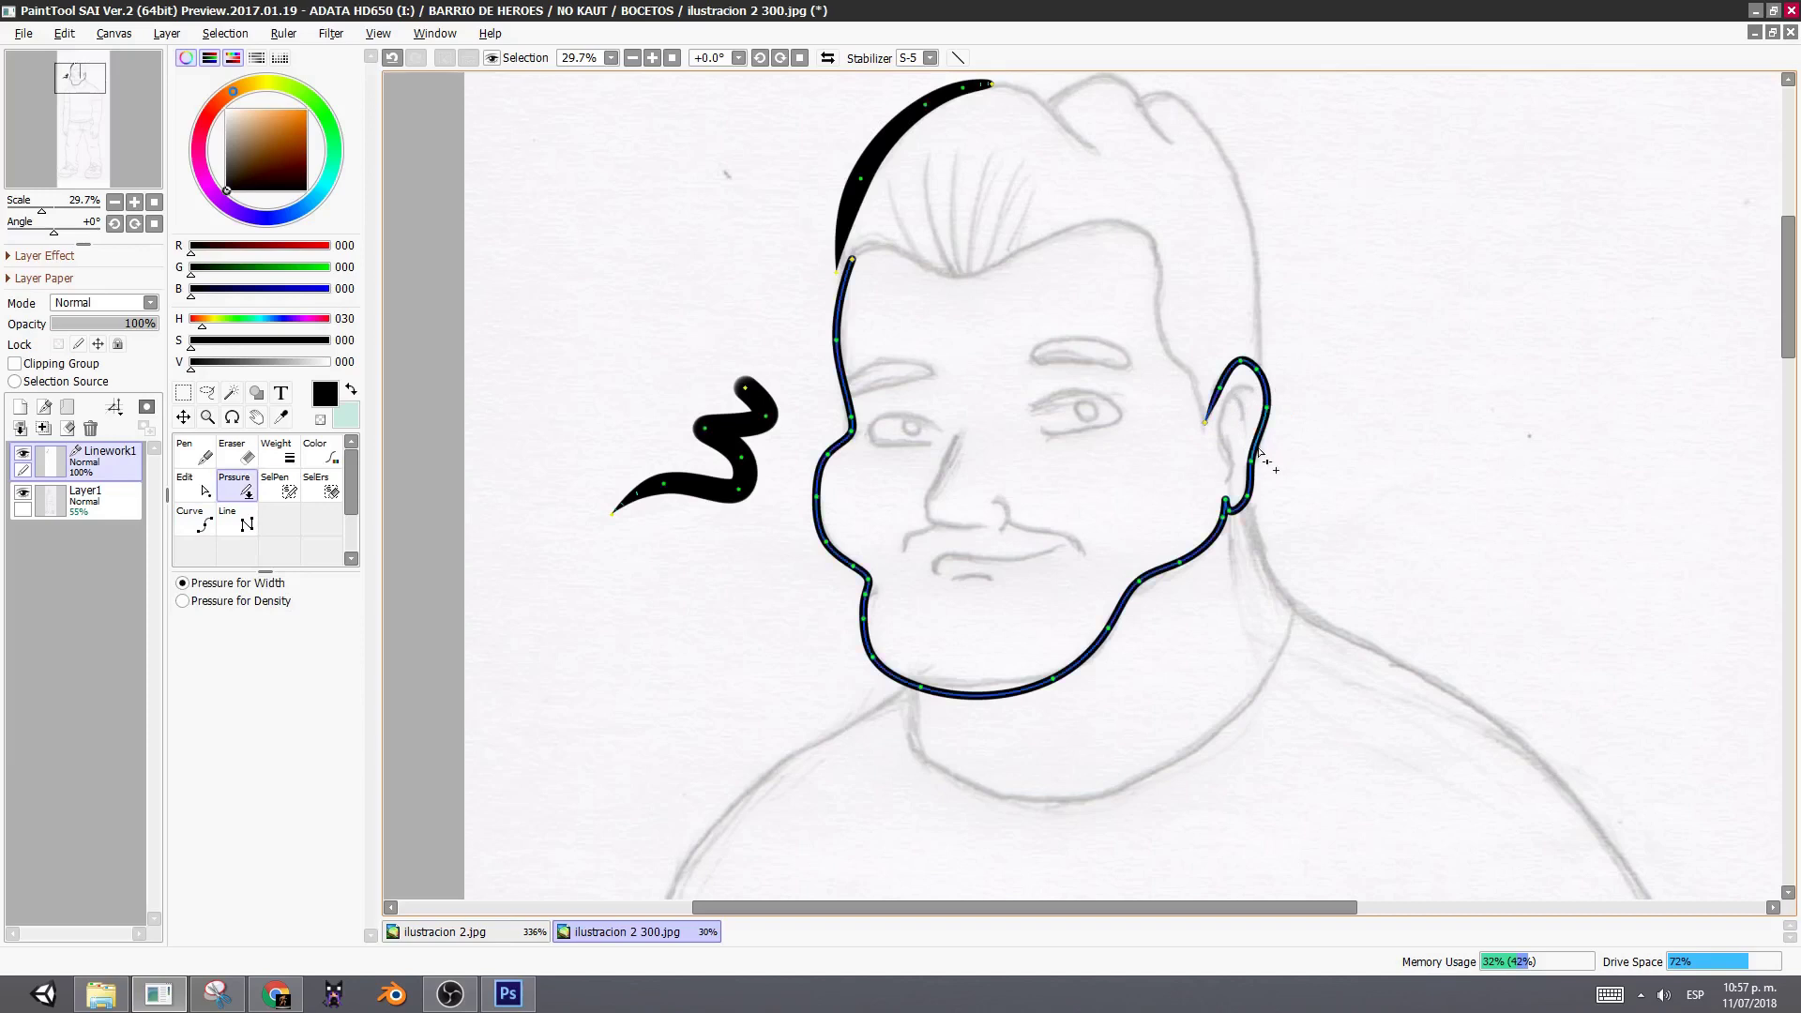
{"action": "left_click_drag", "start_coordinate": [1252, 461], "coordinate": [1206, 483]}
{"action": "left_click_drag", "start_coordinate": [1259, 370], "coordinate": [1303, 406]}
{"action": "left_click_drag", "start_coordinate": [1225, 502], "coordinate": [1256, 586]}
{"action": "mouse_move", "coordinate": [1180, 561]}
{"action": "left_mouse_down"}
{"action": "mouse_move", "coordinate": [1223, 590]}
{"action": "mouse_move", "coordinate": [1090, 587]}
{"action": "mouse_move", "coordinate": [1132, 633]}
{"action": "left_mouse_up"}
{"action": "left_click_drag", "start_coordinate": [1053, 679], "coordinate": [1149, 709]}
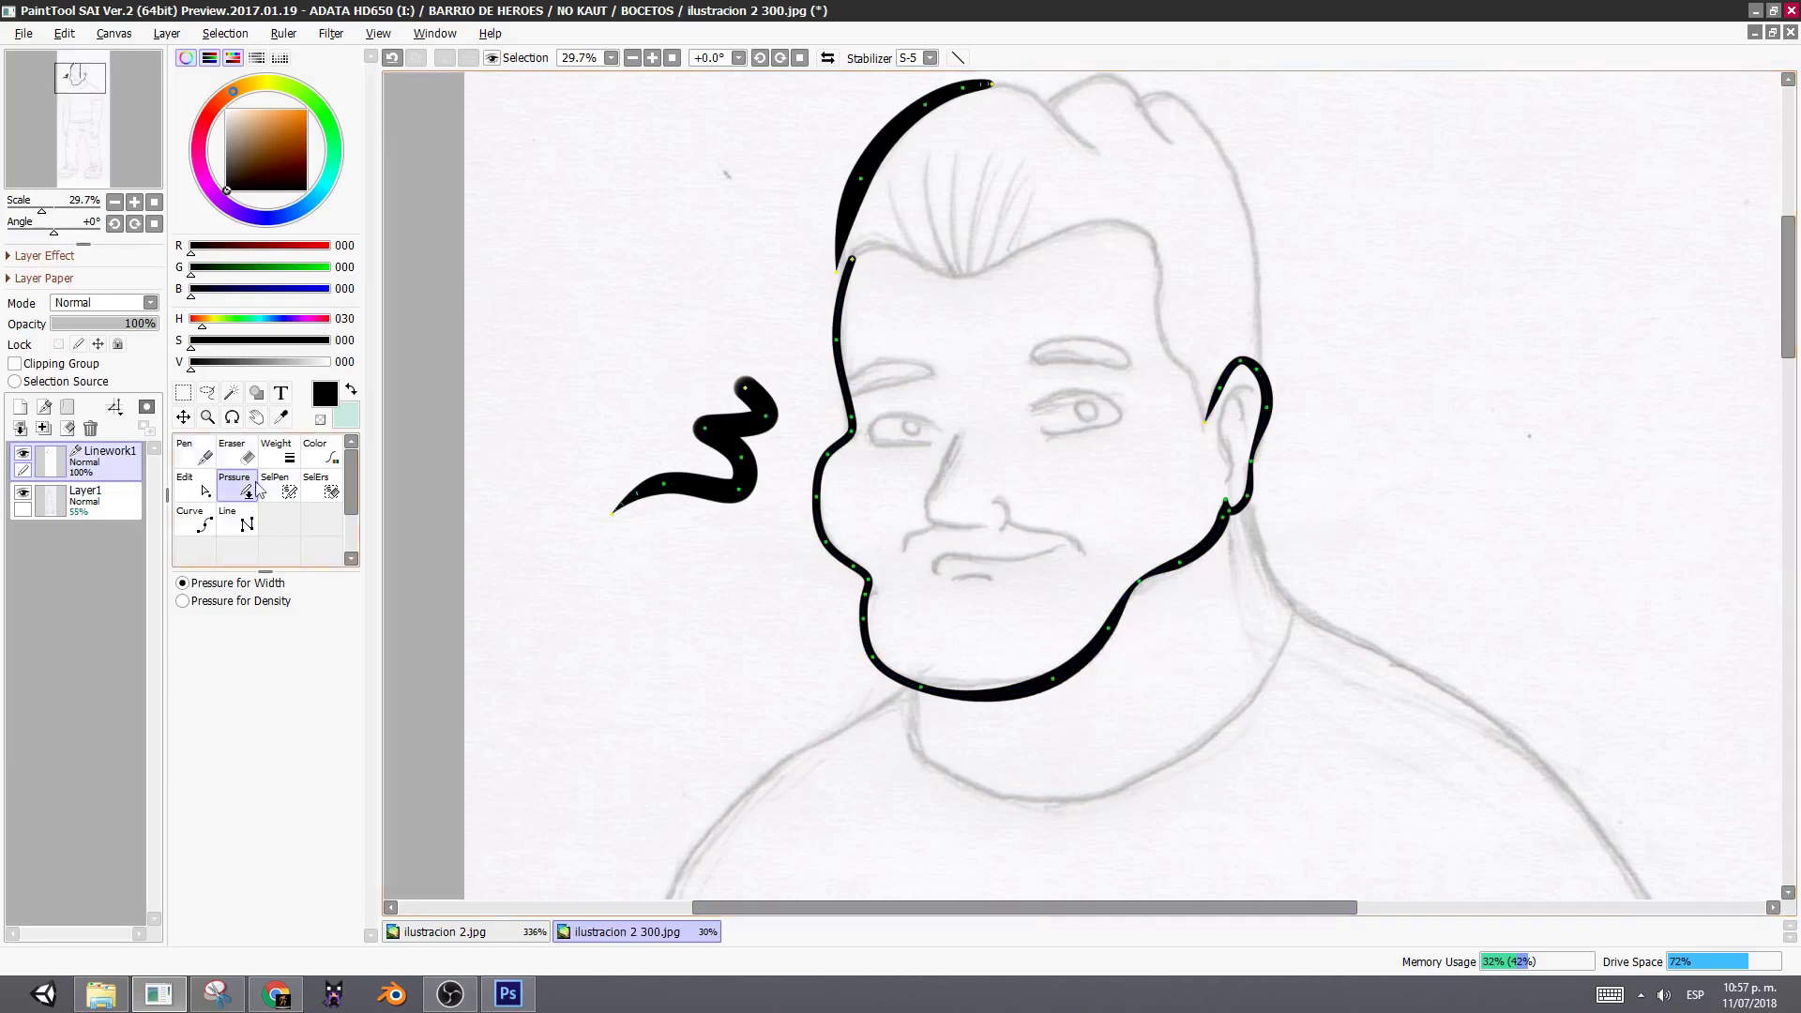
- Draw a nearly horizontal straight line of size 20 across the full page width at the lower legs with the Line tool
{"action": "left_click", "coordinate": [243, 525]}
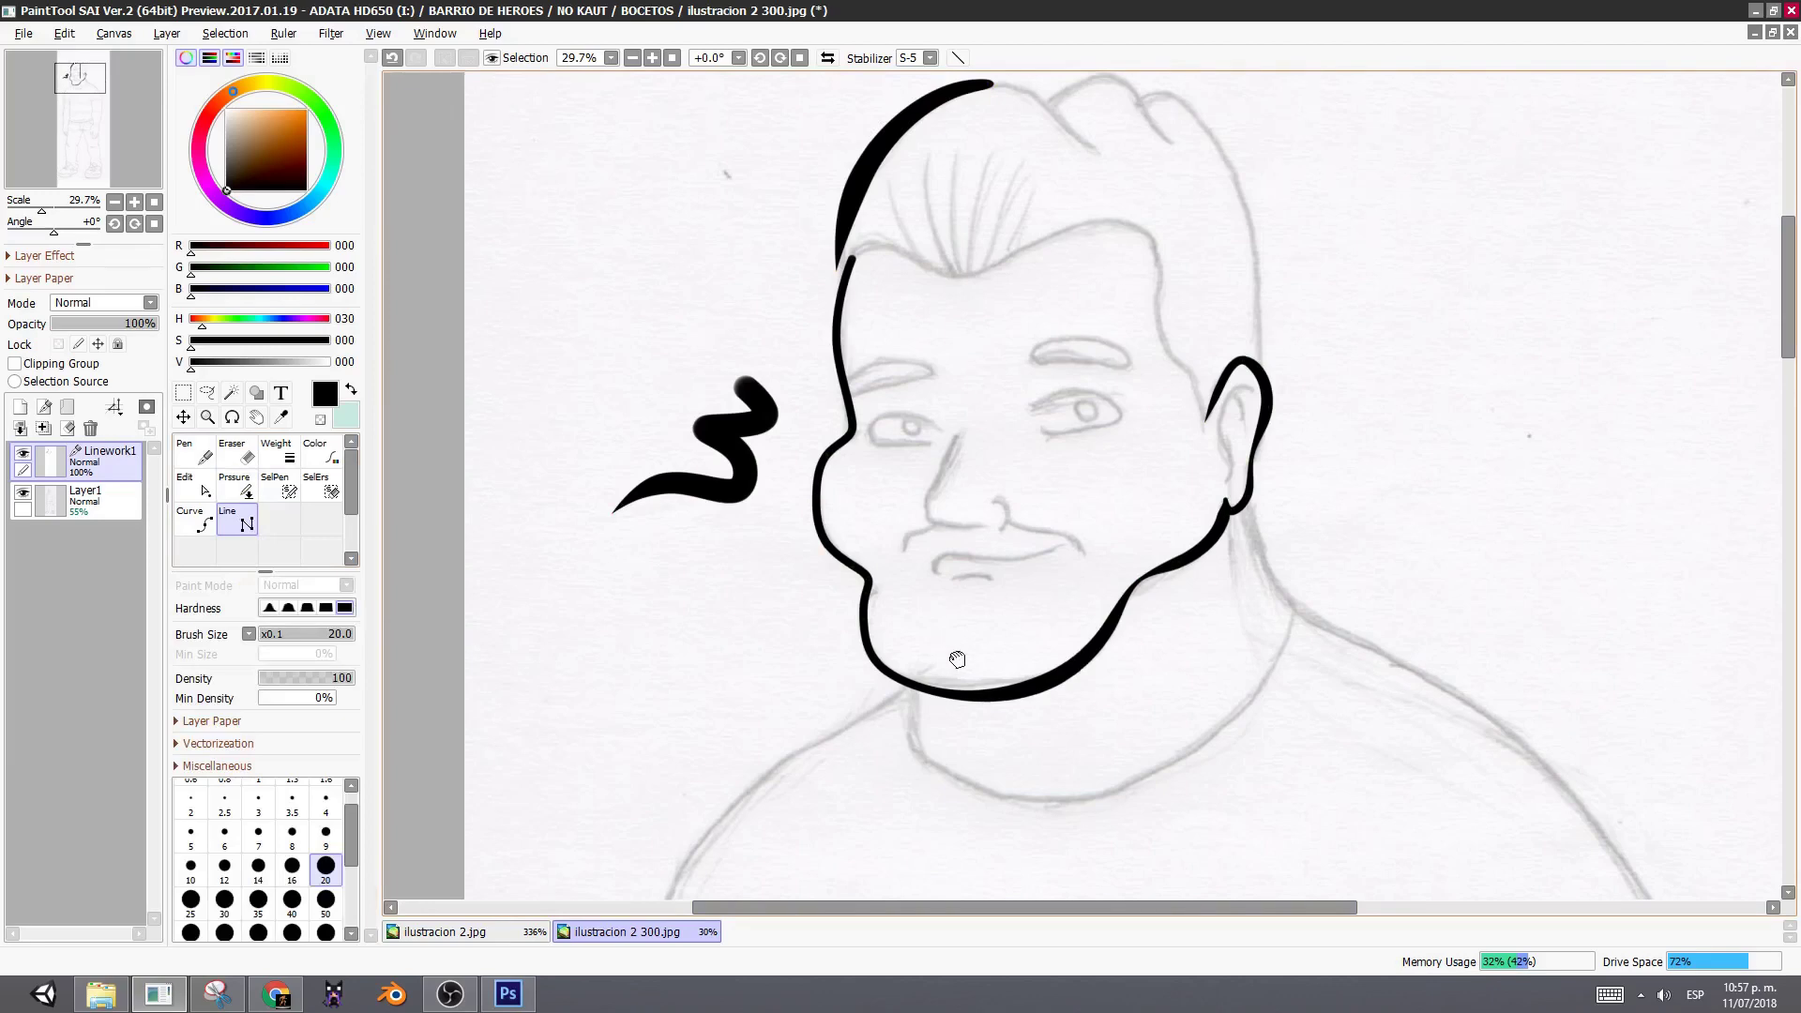
{"action": "scroll", "coordinate": [957, 660], "scroll_direction": "down", "scroll_amount": 20}
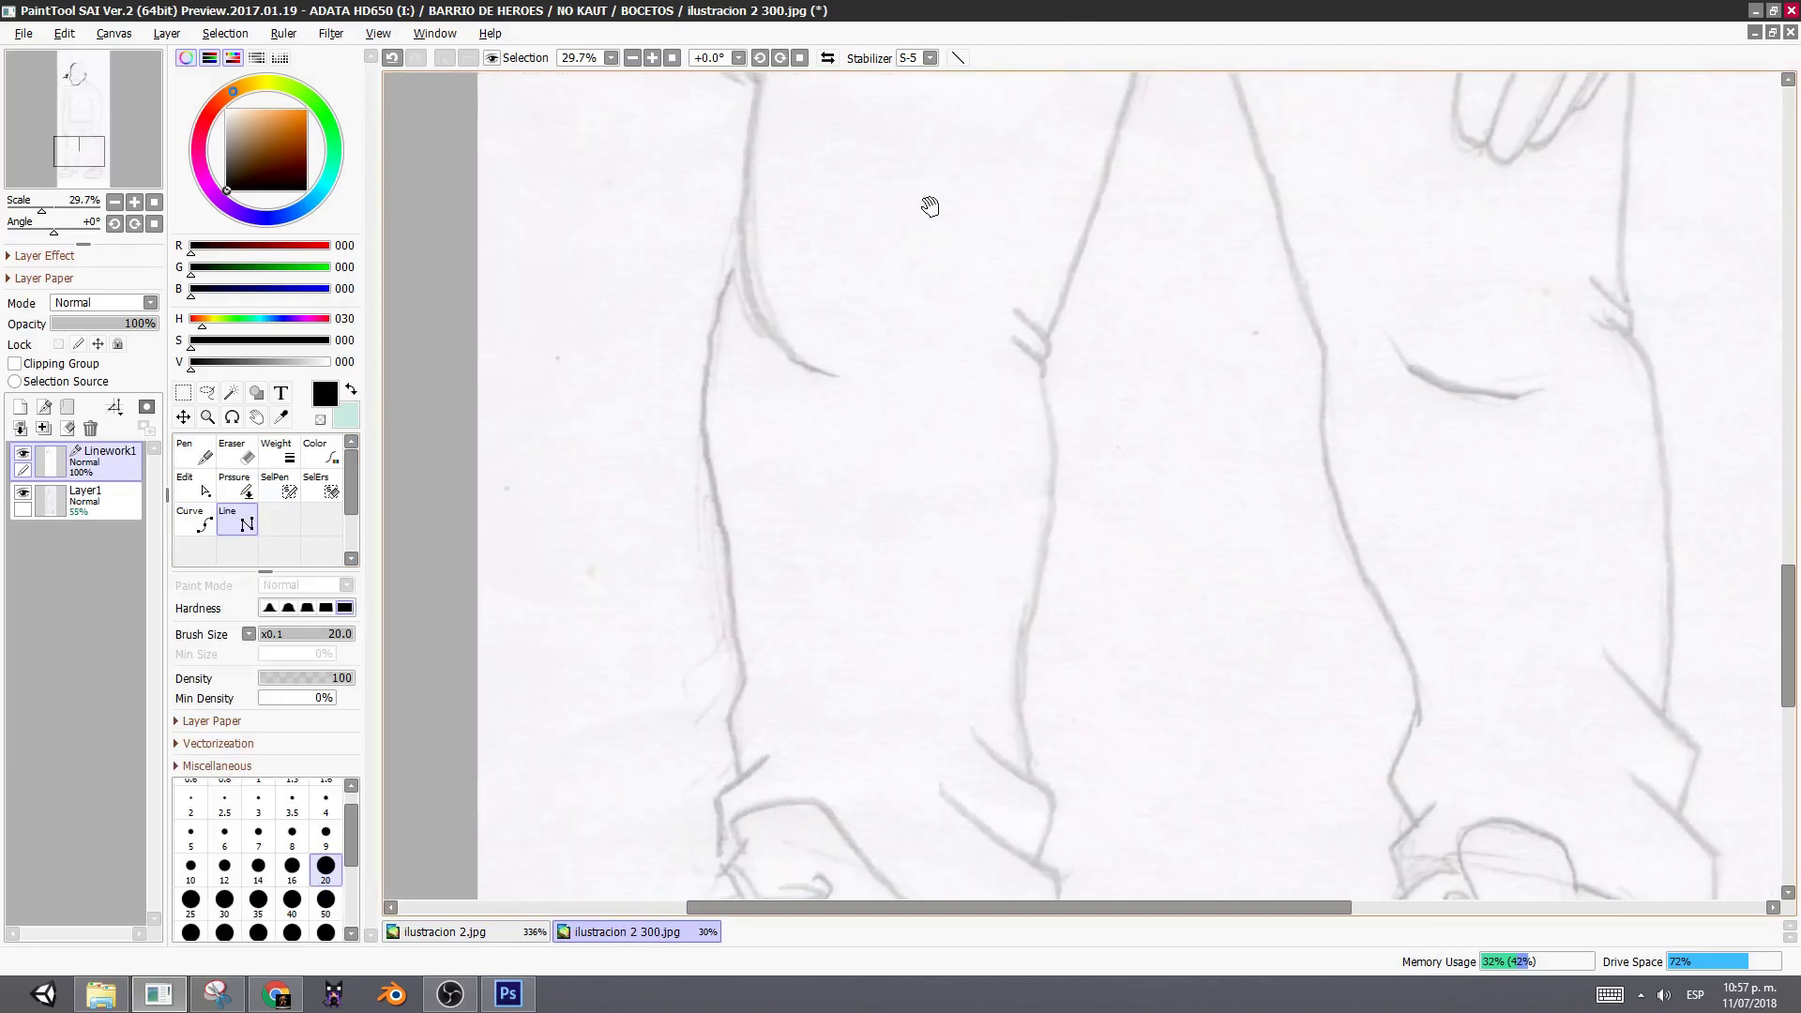
{"action": "scroll", "coordinate": [932, 208], "scroll_direction": "down", "scroll_amount": 7}
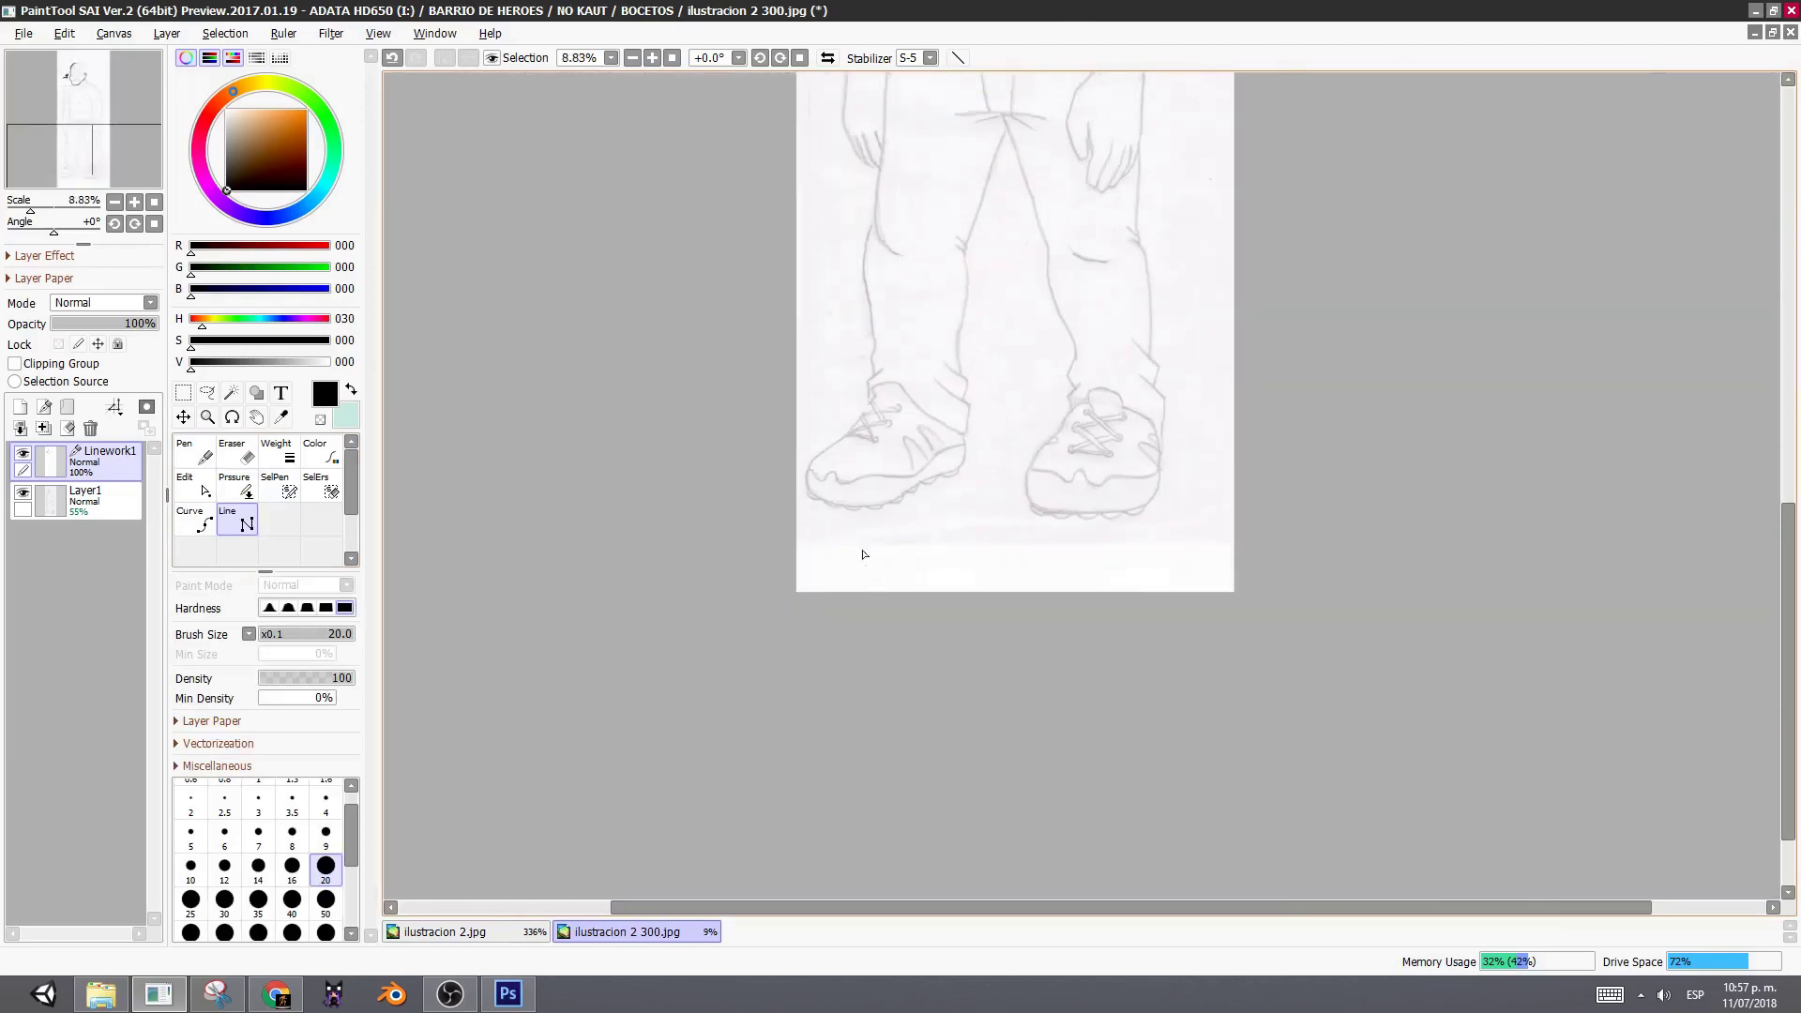
{"action": "mouse_move", "coordinate": [753, 331]}
{"action": "left_mouse_down"}
{"action": "mouse_move", "coordinate": [1386, 273]}
{"action": "mouse_move", "coordinate": [1347, 310]}
{"action": "left_mouse_up"}
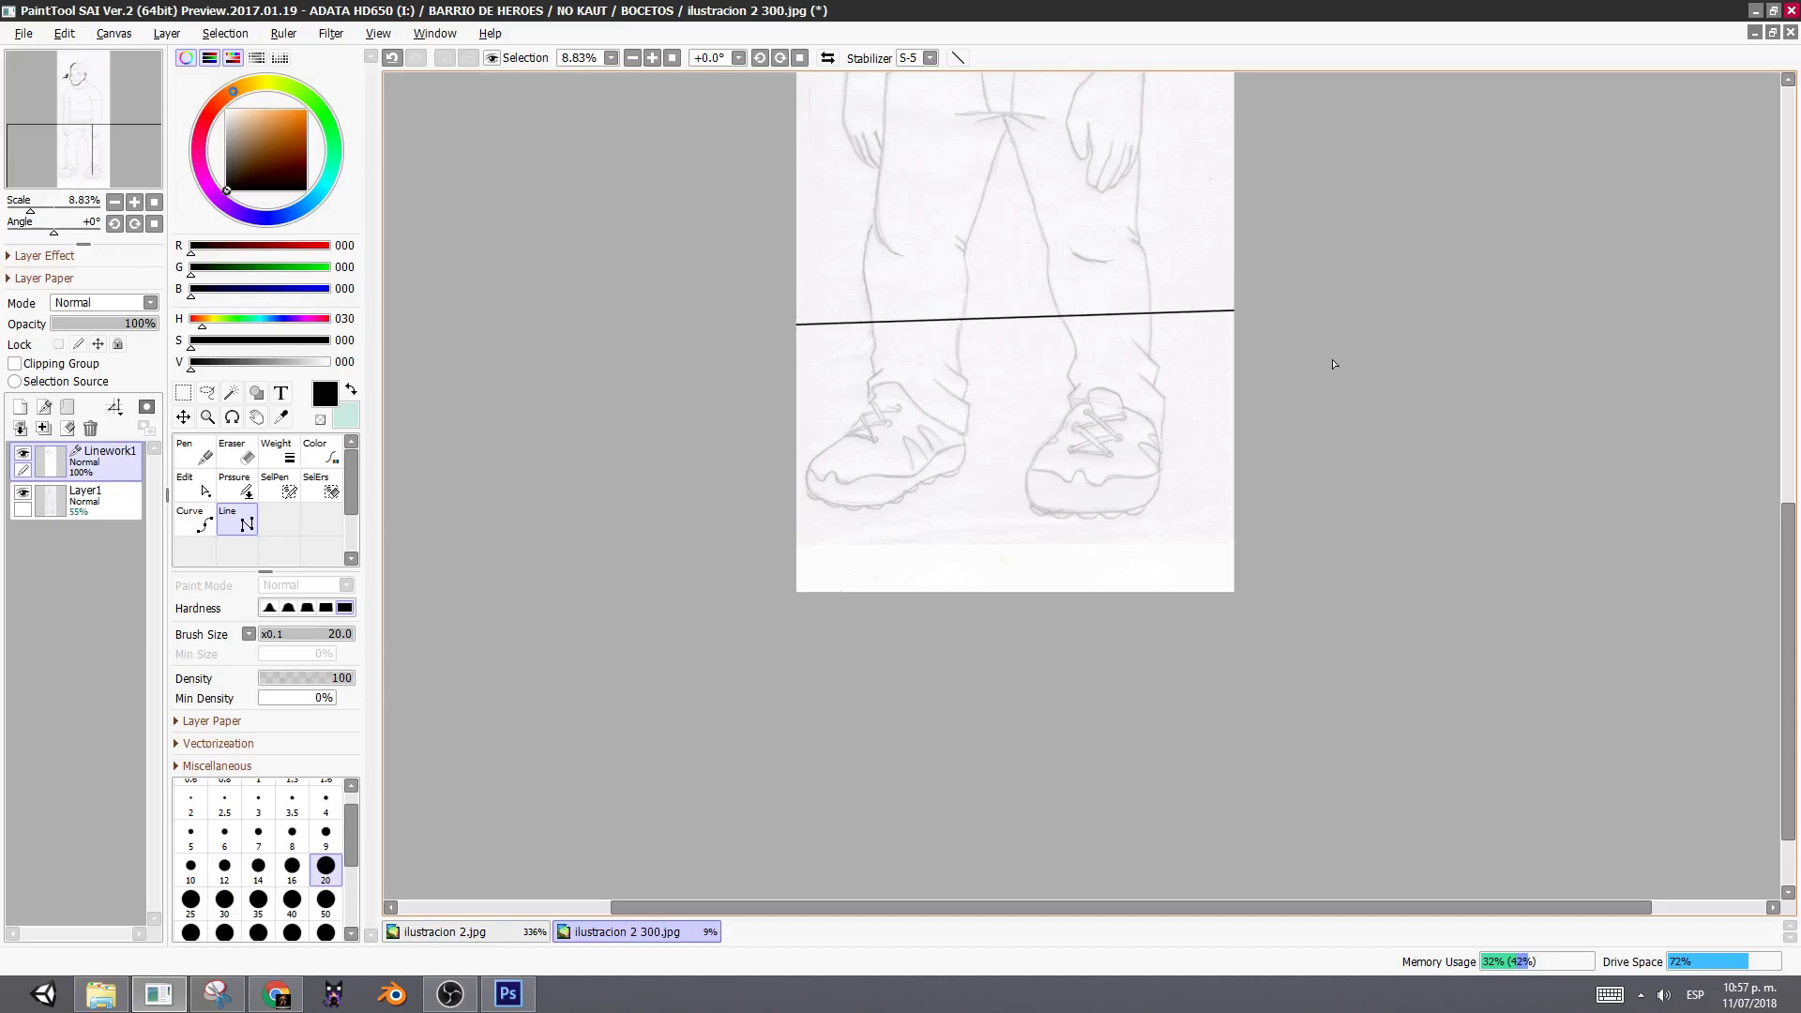
- Draw a connected zigzag of straight lines over the lower legs and shoes, and end it near the character's hand
{"action": "left_click_drag", "start_coordinate": [687, 480], "coordinate": [512, 625]}
{"action": "left_click", "coordinate": [771, 473]}
{"action": "left_click", "coordinate": [677, 622]}
{"action": "left_click", "coordinate": [926, 675]}
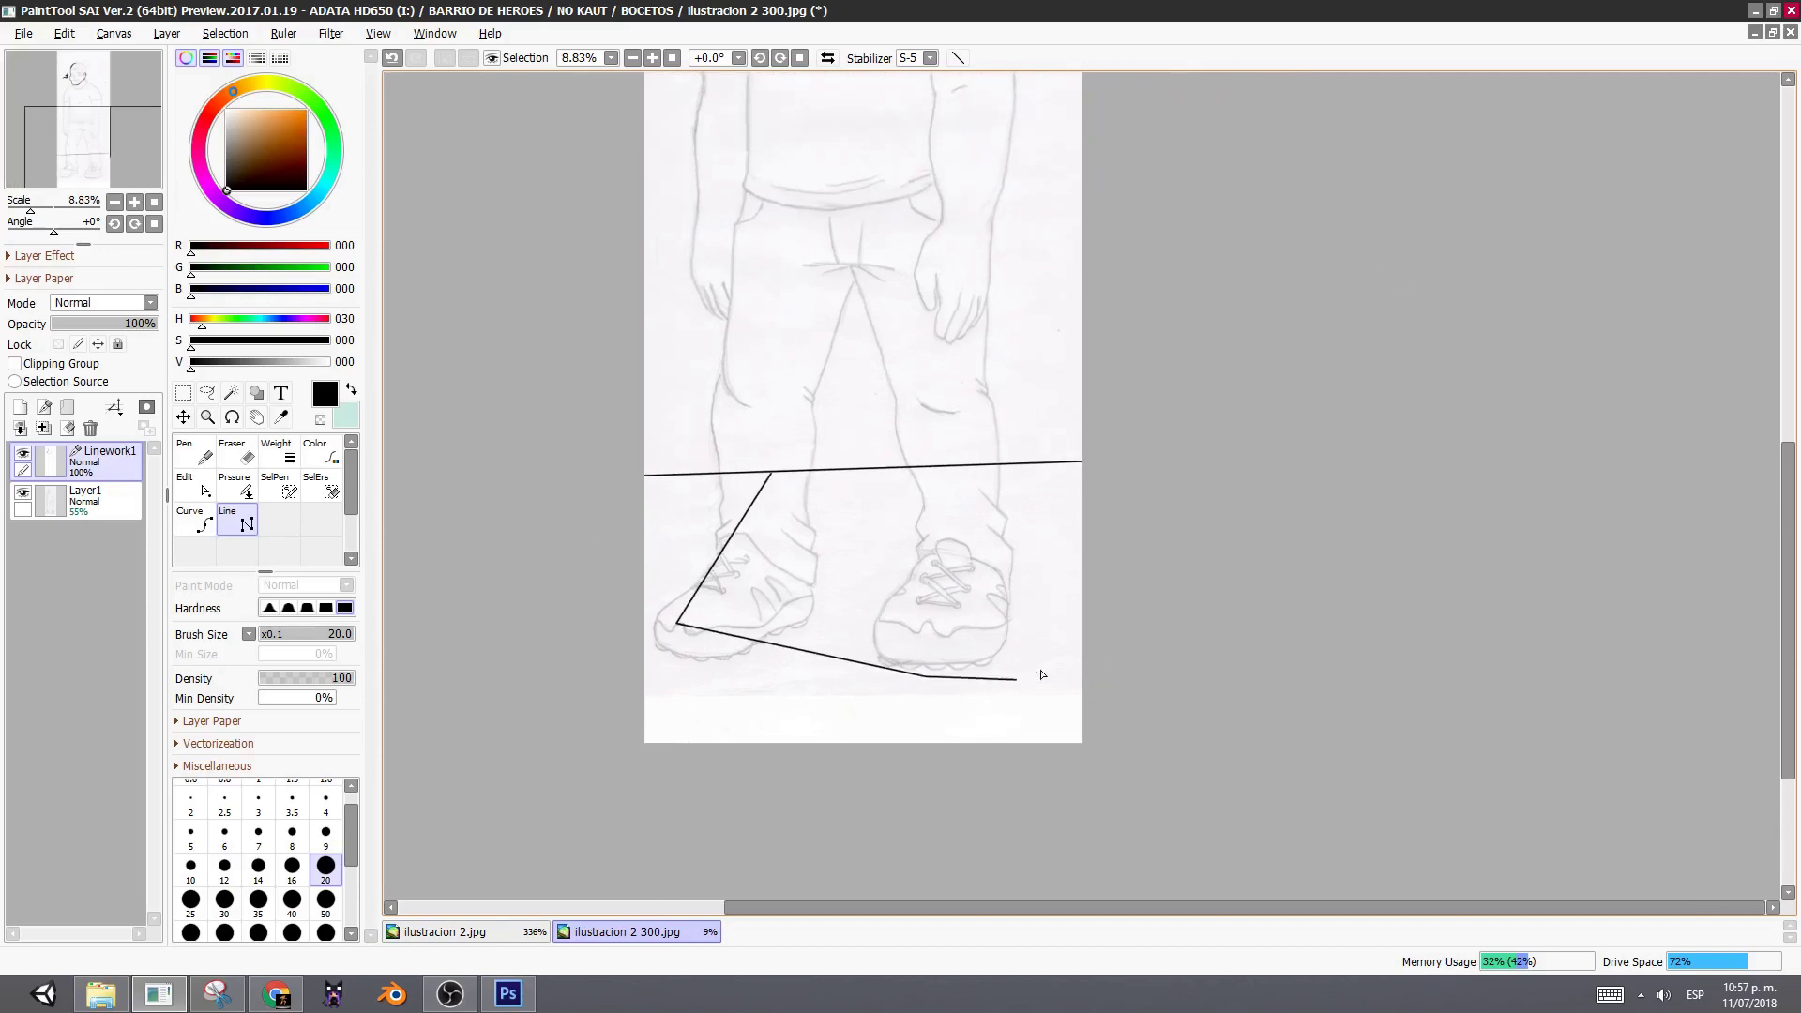
{"action": "left_click", "coordinate": [1056, 659]}
{"action": "left_click", "coordinate": [1078, 480]}
{"action": "left_click", "coordinate": [858, 568]}
{"action": "left_click", "coordinate": [945, 437]}
{"action": "left_click", "coordinate": [764, 561]}
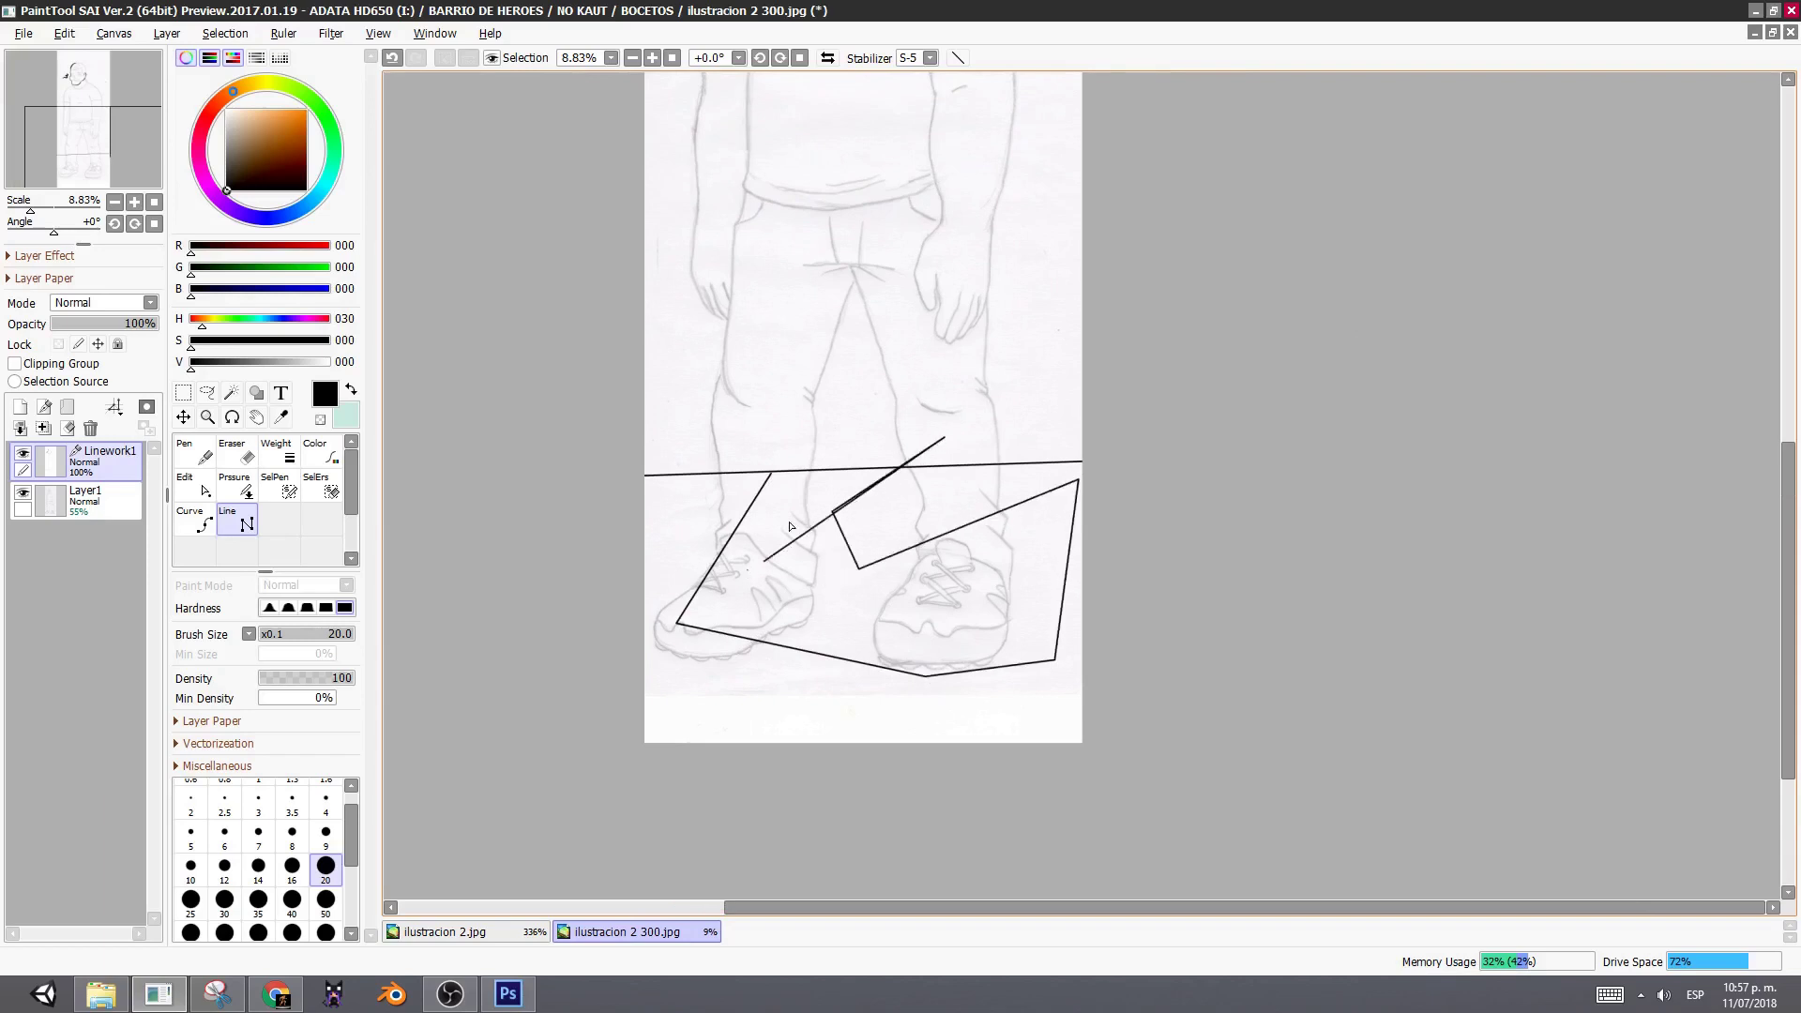
{"action": "left_click", "coordinate": [856, 422]}
{"action": "left_click", "coordinate": [887, 349]}
{"action": "left_click", "coordinate": [621, 542]}
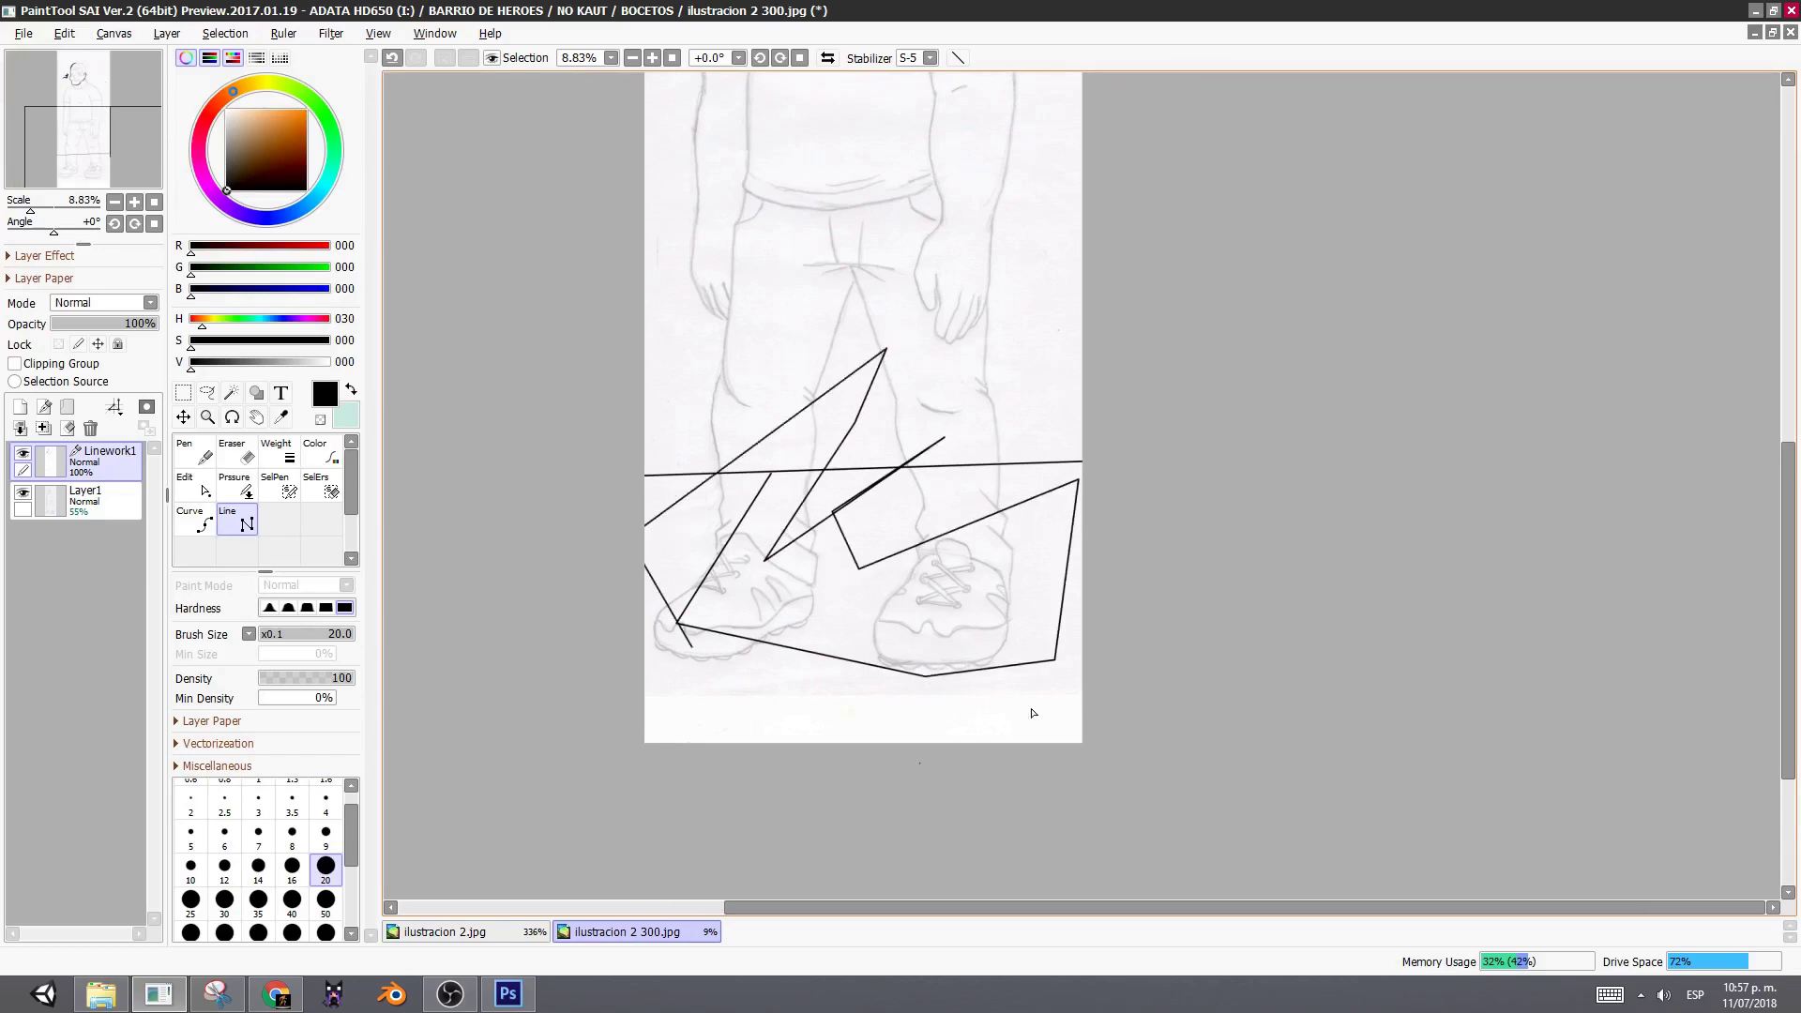
{"action": "left_click", "coordinate": [920, 763]}
{"action": "left_click", "coordinate": [1137, 521]}
{"action": "left_click", "coordinate": [748, 710]}
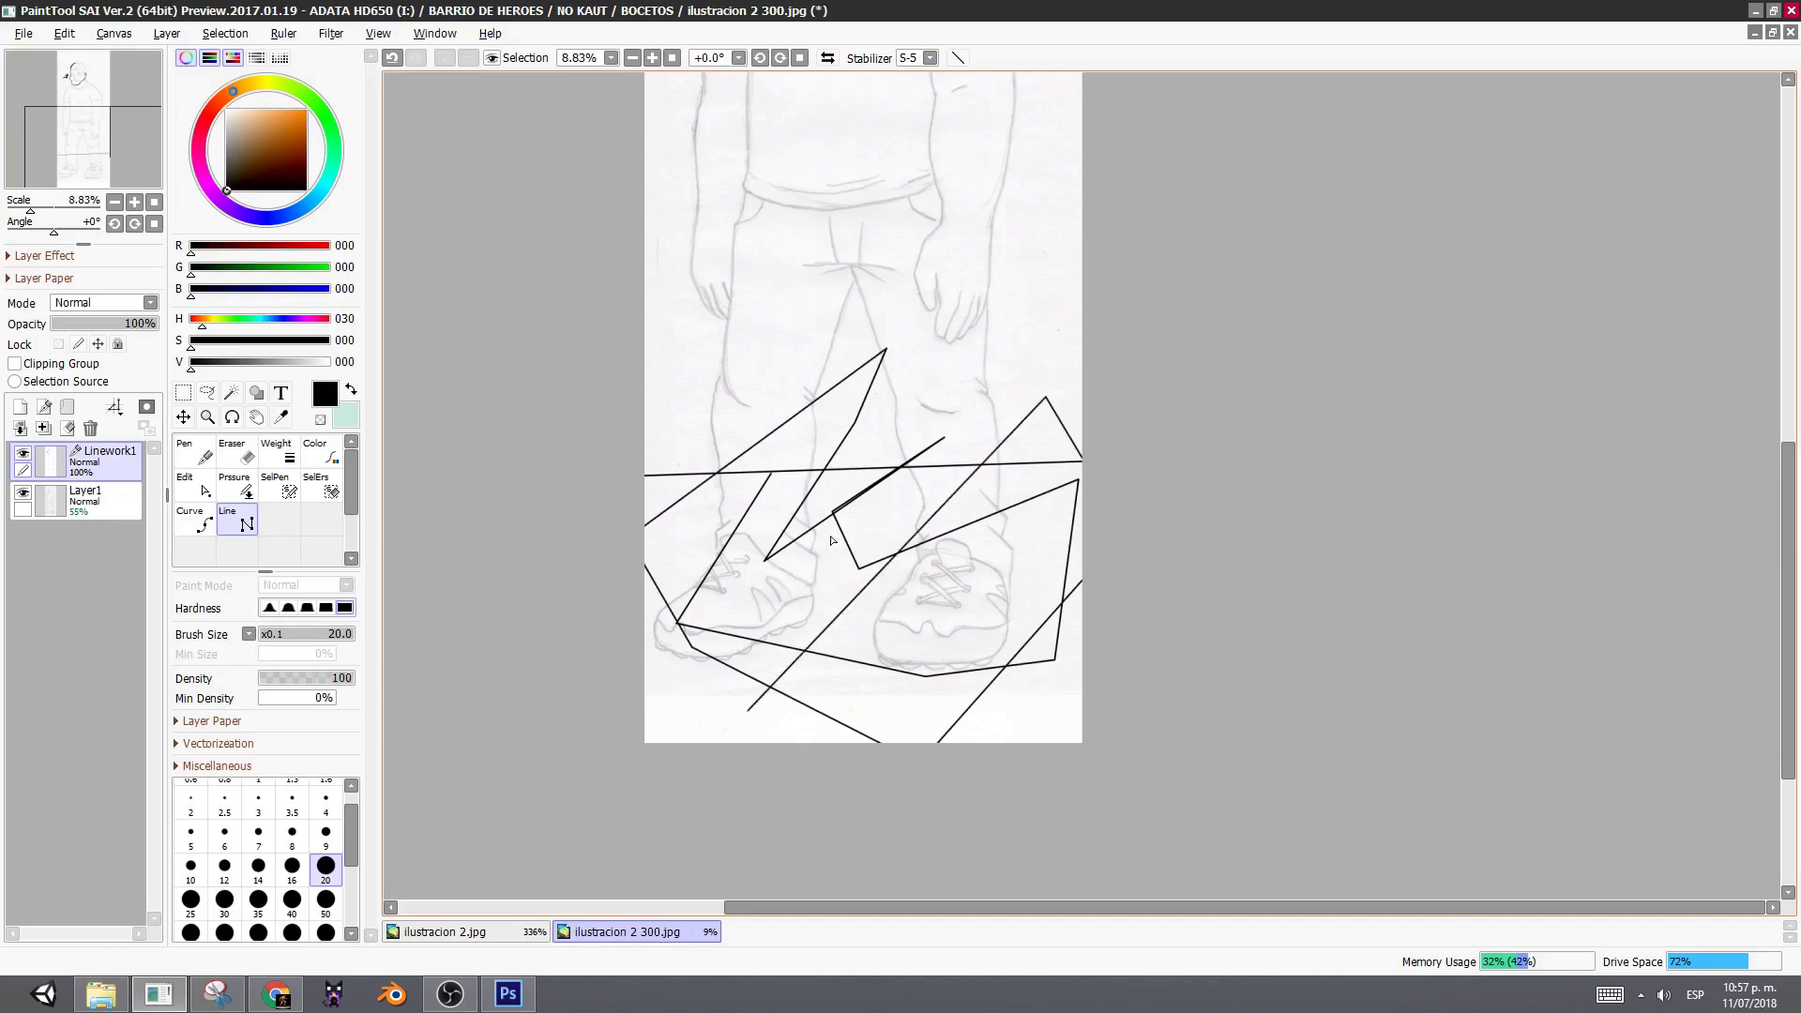
{"action": "left_click", "coordinate": [1033, 500]}
{"action": "left_click", "coordinate": [895, 322]}
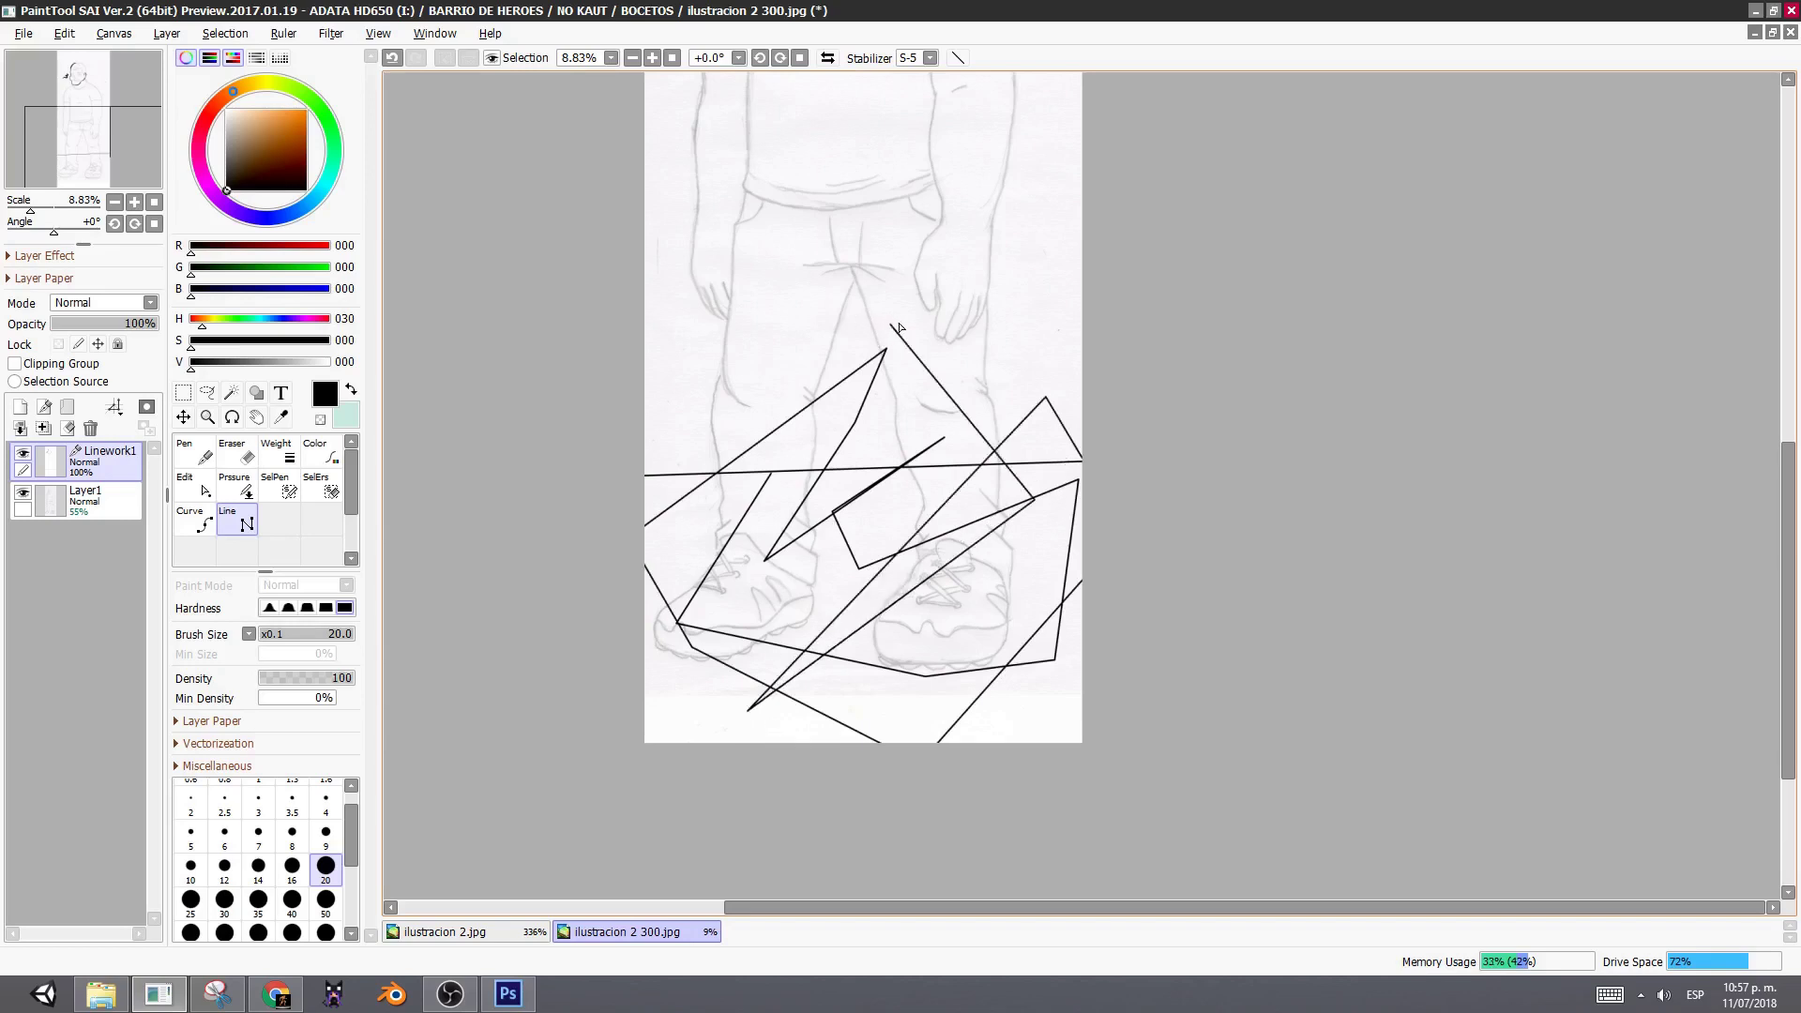
{"action": "left_click", "coordinate": [952, 301]}
{"action": "scroll", "coordinate": [952, 301], "scroll_direction": "up", "scroll_amount": 6}
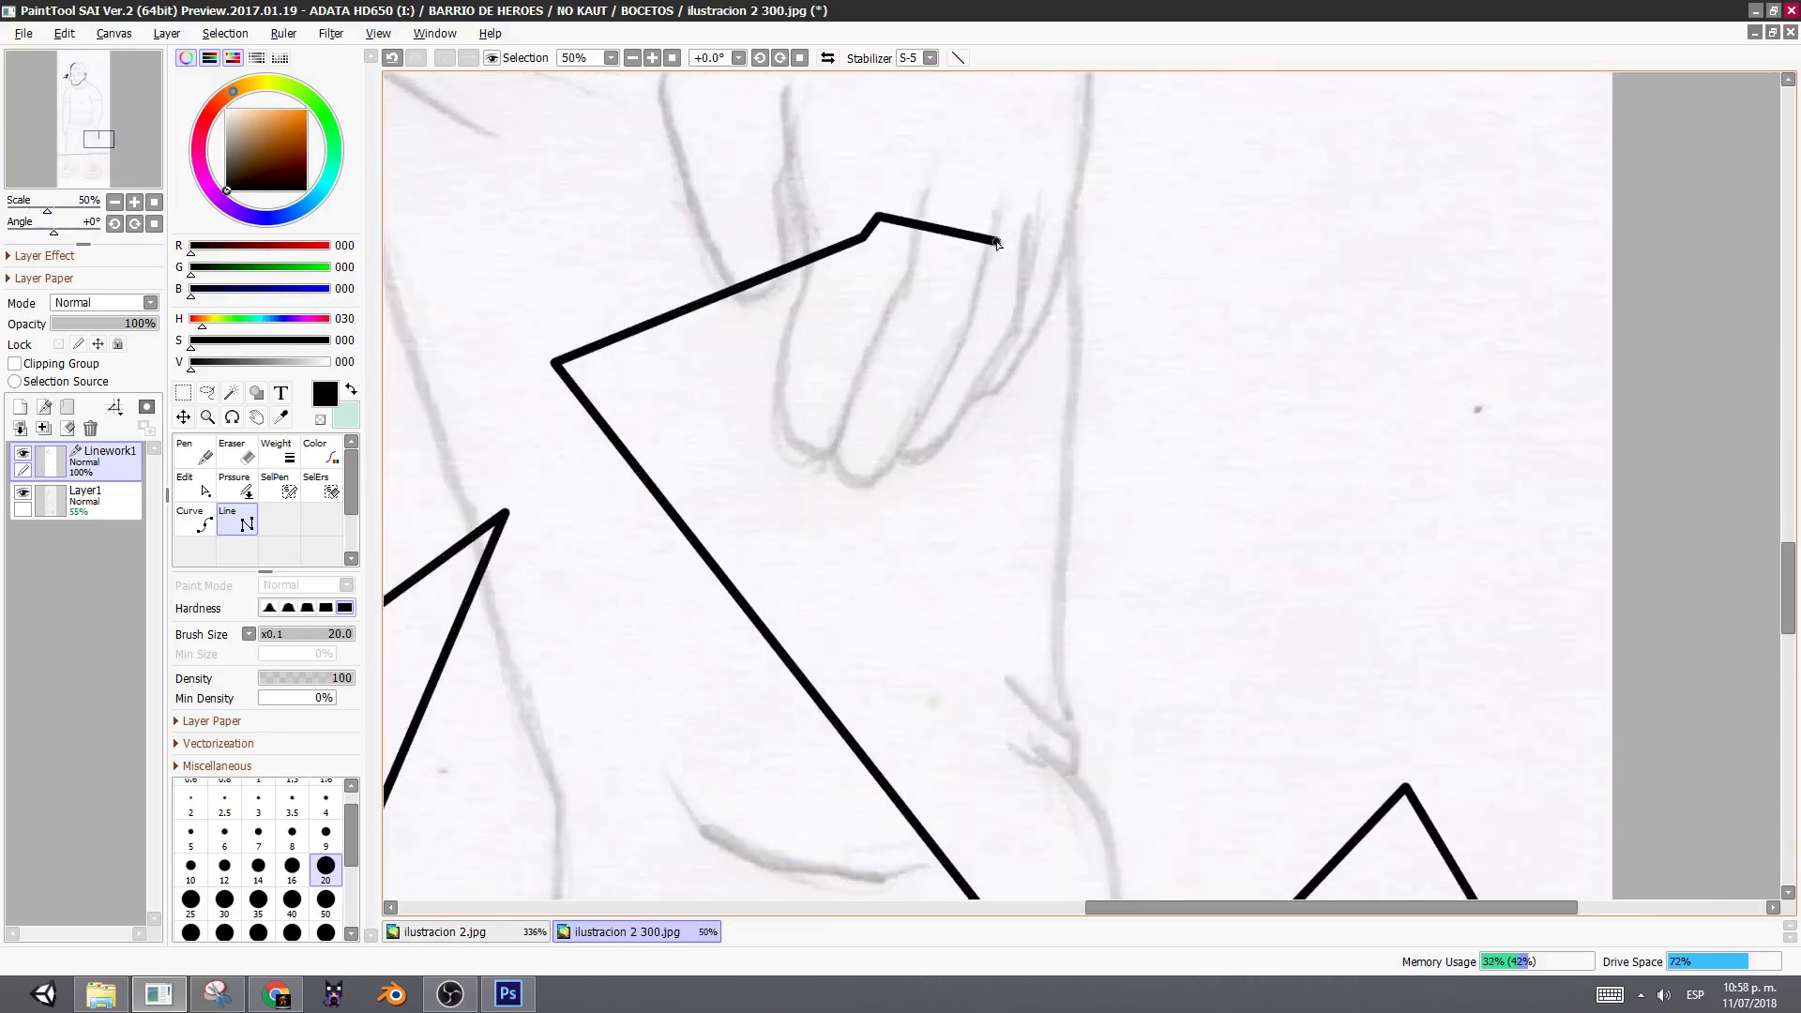
{"action": "key", "text": "Escape"}
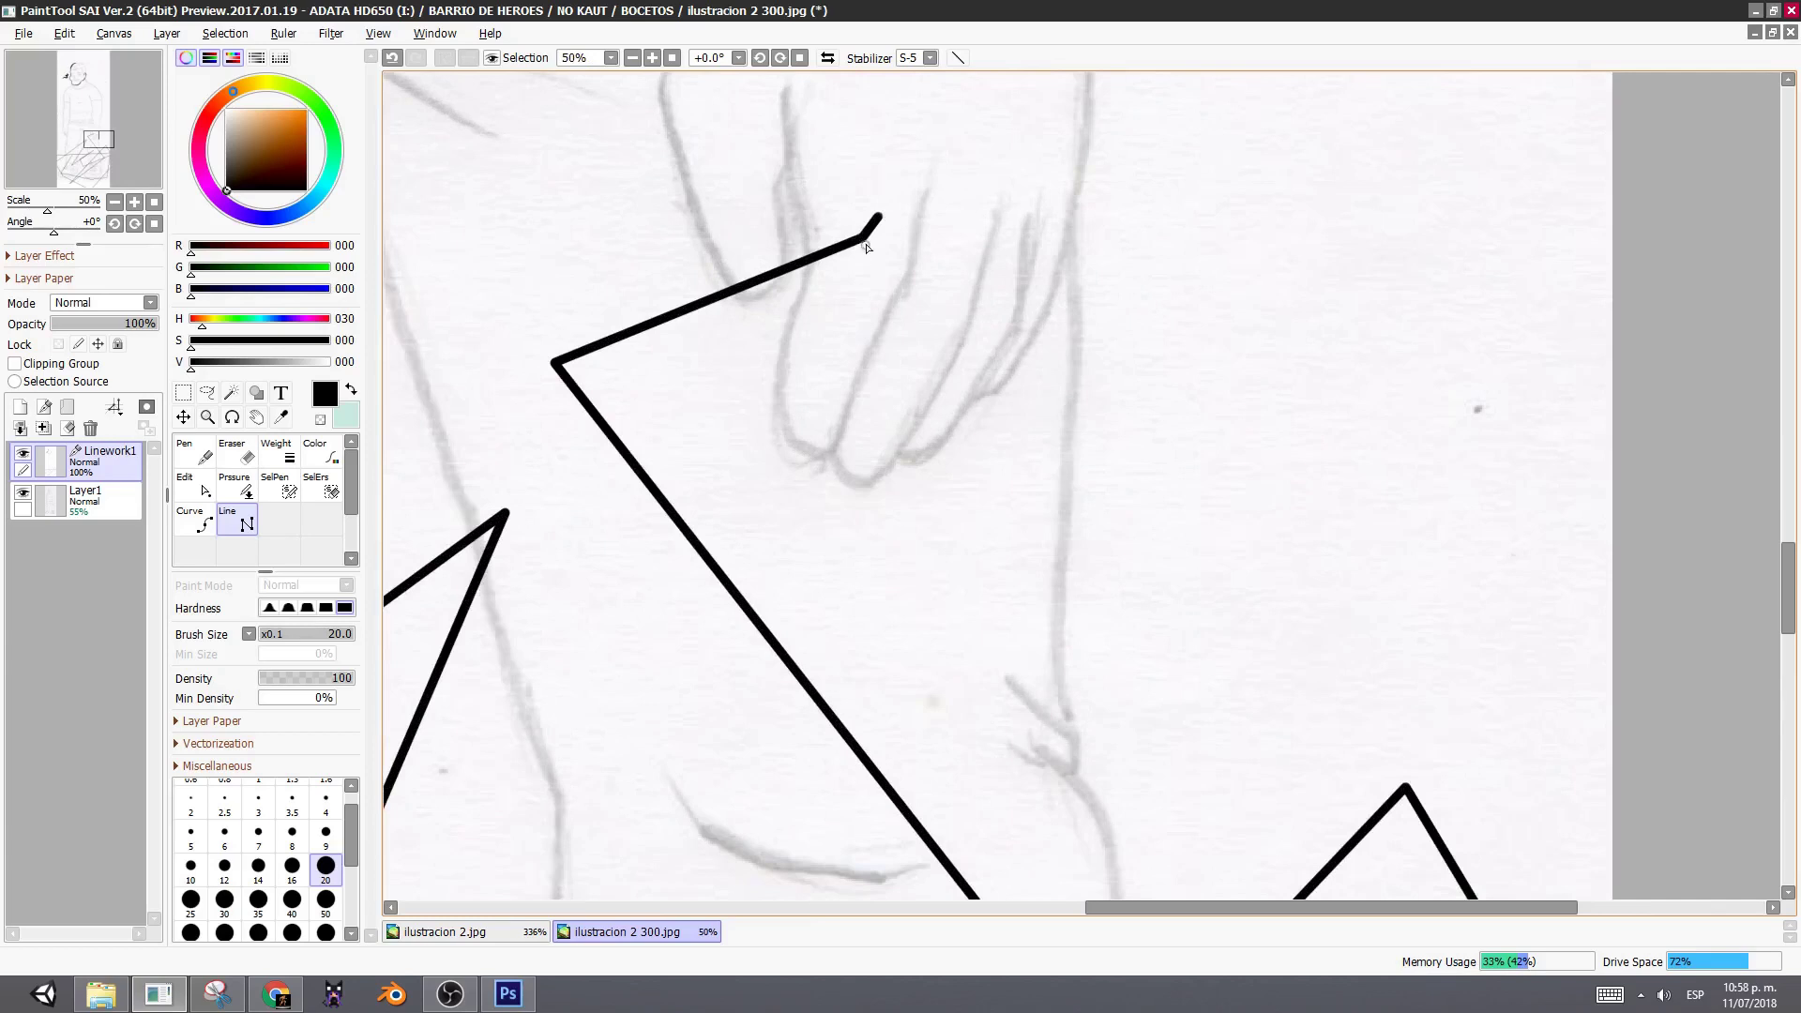
- Change the corner point beside the zigzag's free end into a smooth curve and pull that point slightly downward
{"action": "key", "text": "ctrl"}
{"action": "key", "text": "ctrl+alt"}
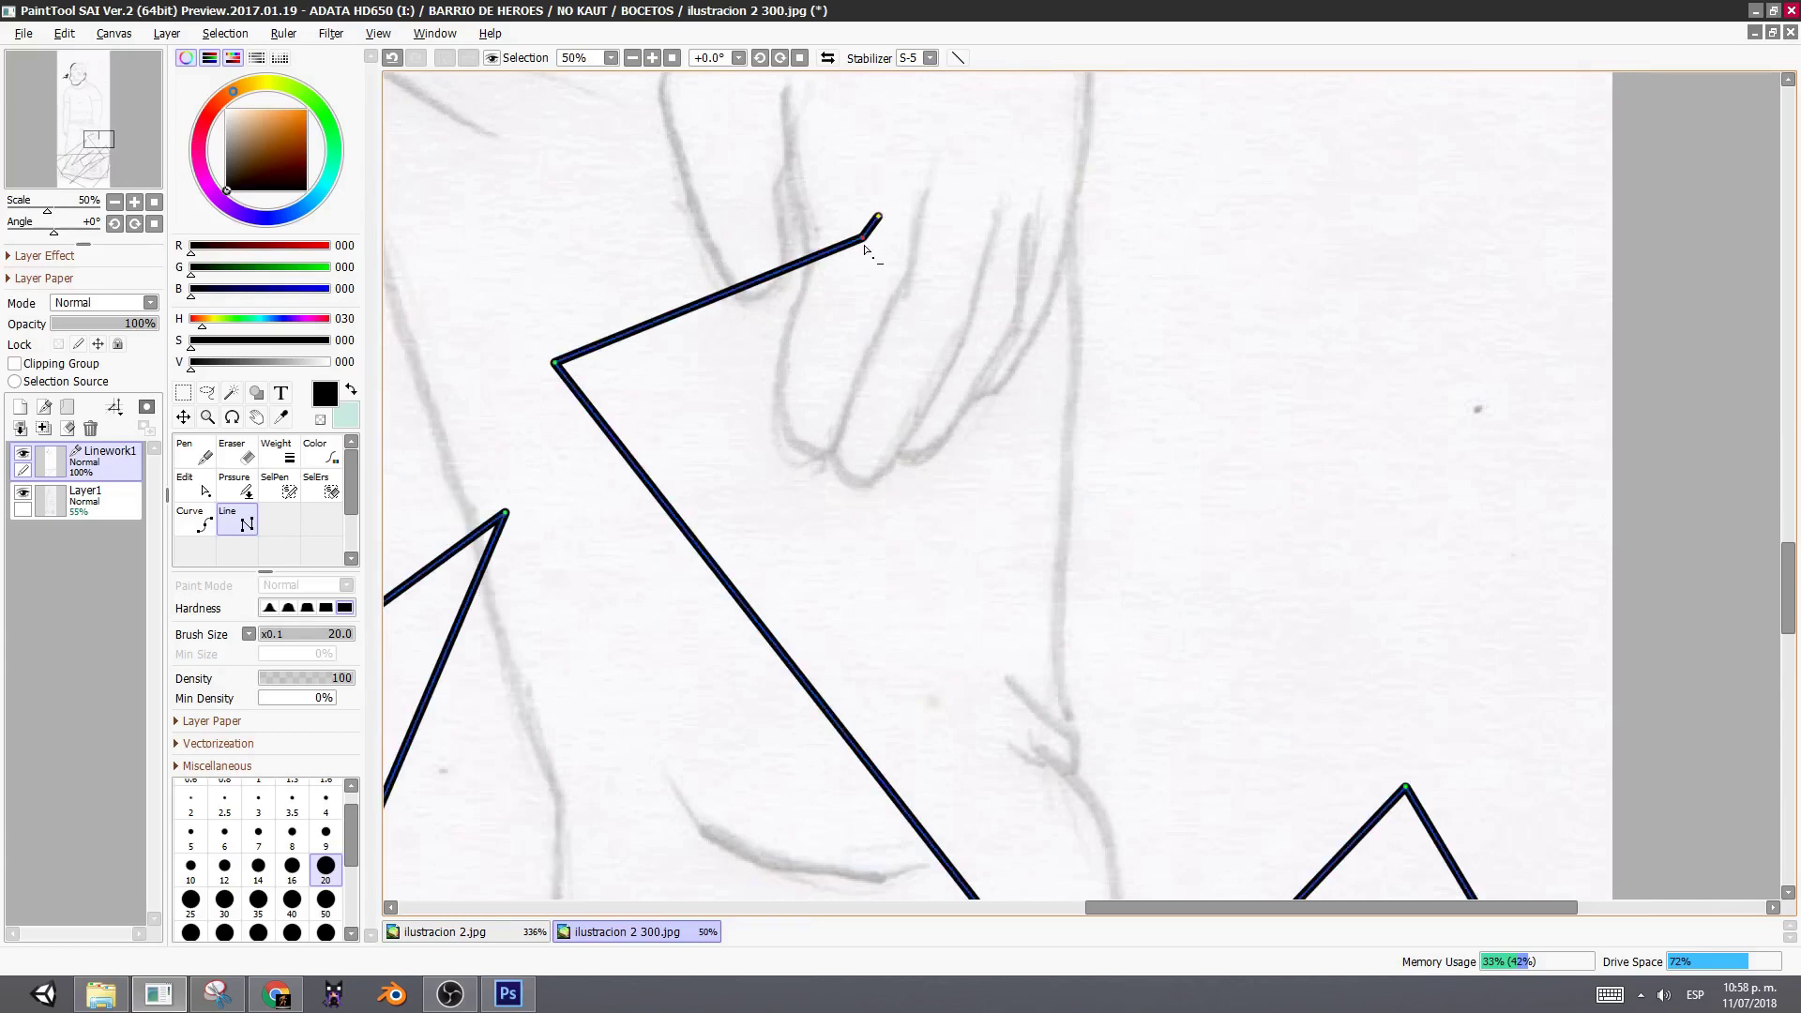
{"action": "key", "text": "ctrl+alt"}
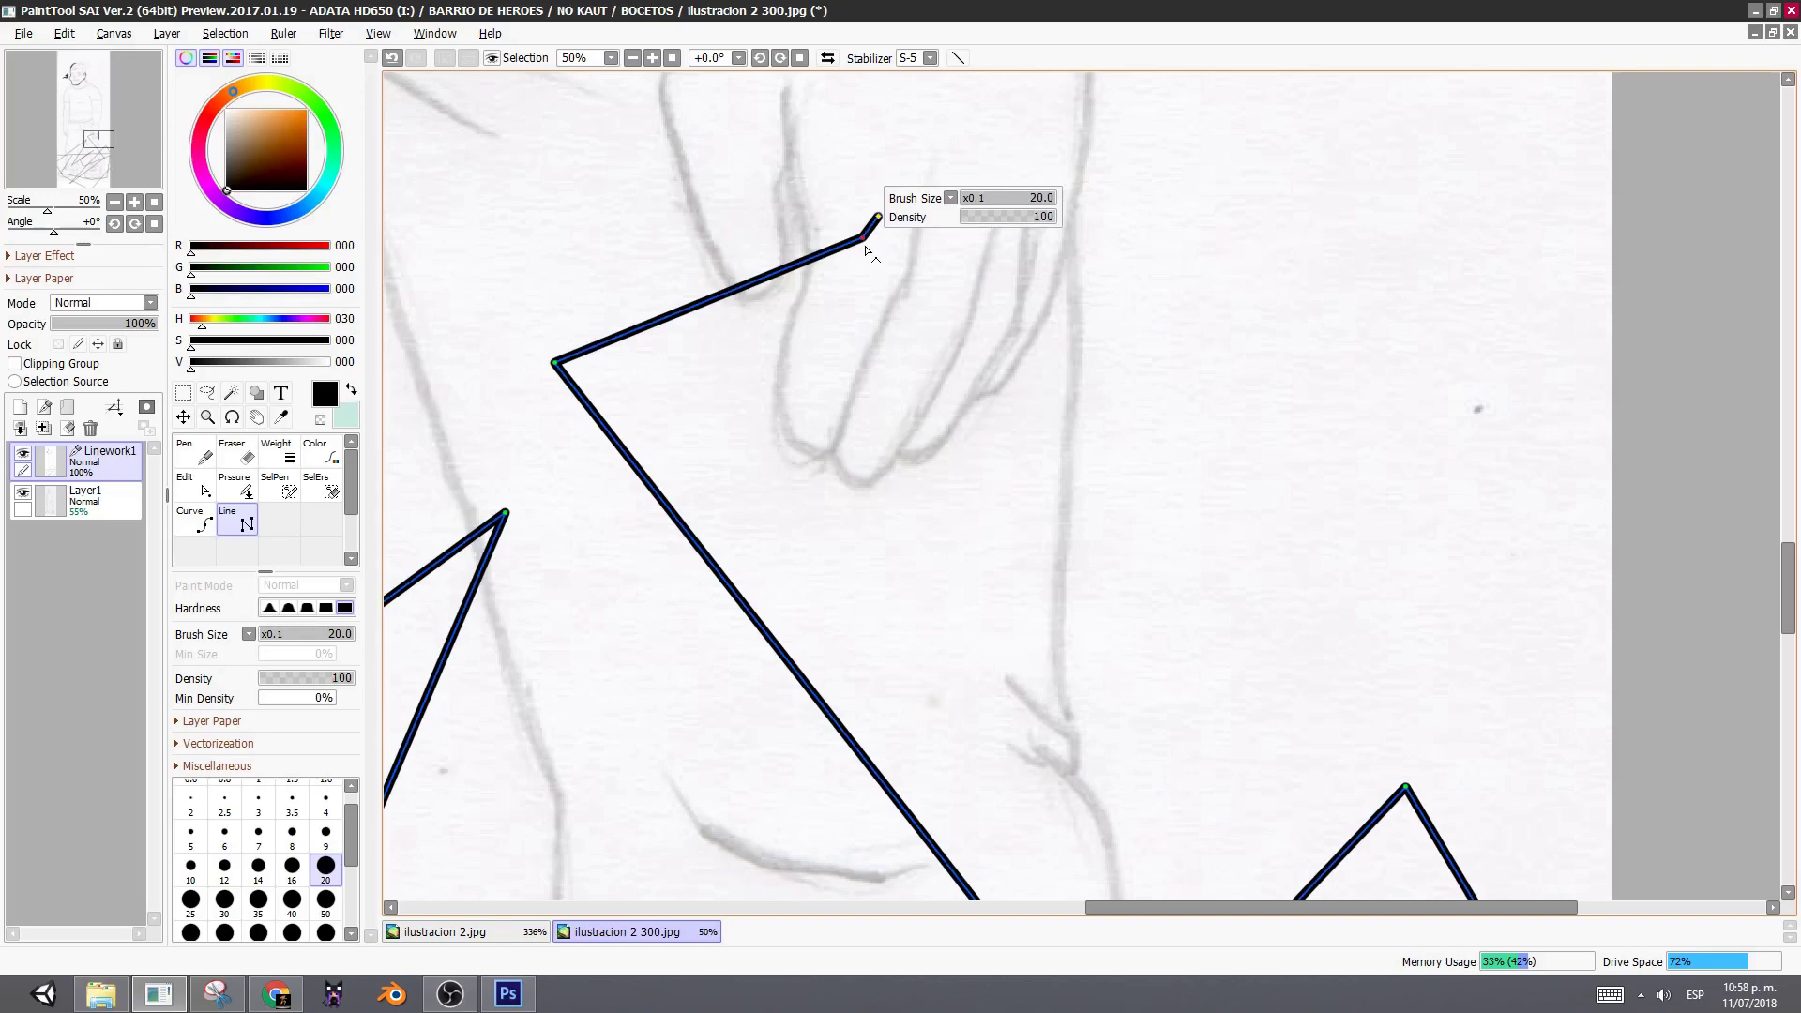
{"action": "left_click_drag", "start_coordinate": [864, 242], "coordinate": [874, 270]}
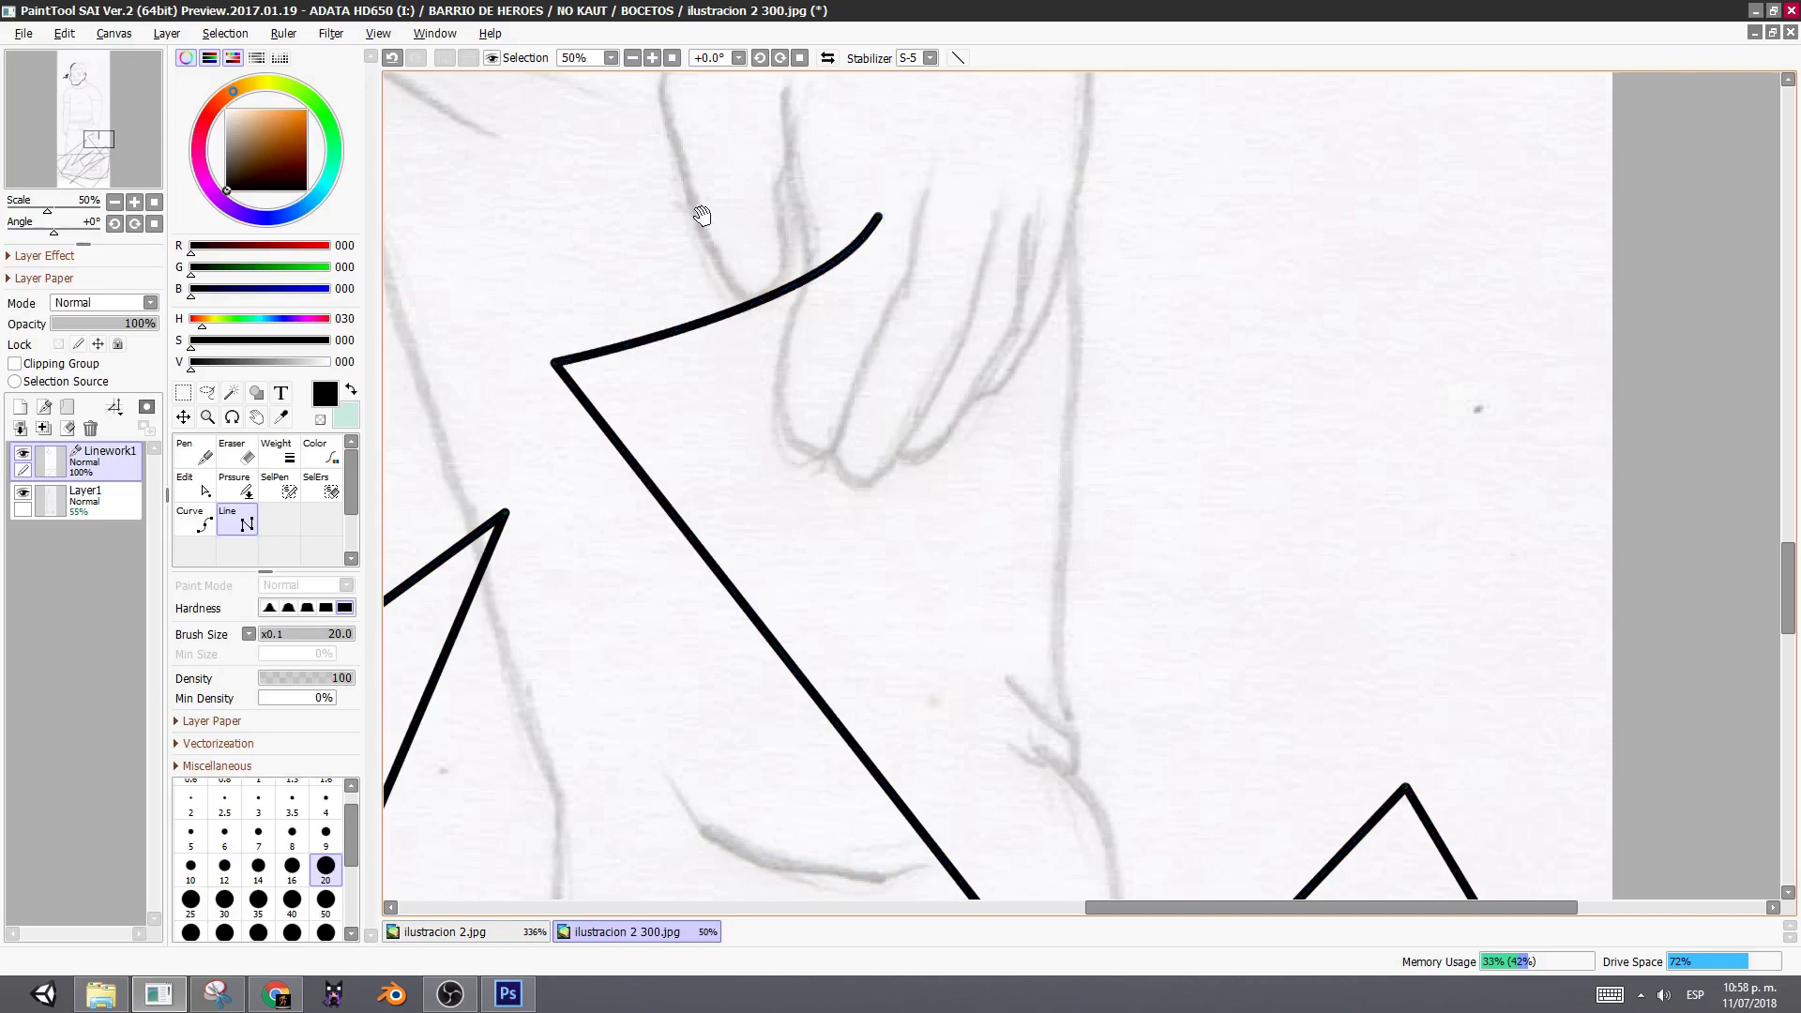
- Turn the curve point at the top of the cheek on the face outline into a sharp corner
{"action": "mouse_move", "coordinate": [702, 216]}
{"action": "left_mouse_down"}
{"action": "mouse_move", "coordinate": [800, 353]}
{"action": "mouse_move", "coordinate": [1000, 563]}
{"action": "mouse_move", "coordinate": [896, 386]}
{"action": "mouse_move", "coordinate": [941, 466]}
{"action": "mouse_move", "coordinate": [1012, 446]}
{"action": "mouse_move", "coordinate": [1065, 346]}
{"action": "mouse_move", "coordinate": [940, 306]}
{"action": "mouse_move", "coordinate": [1078, 405]}
{"action": "left_mouse_up"}
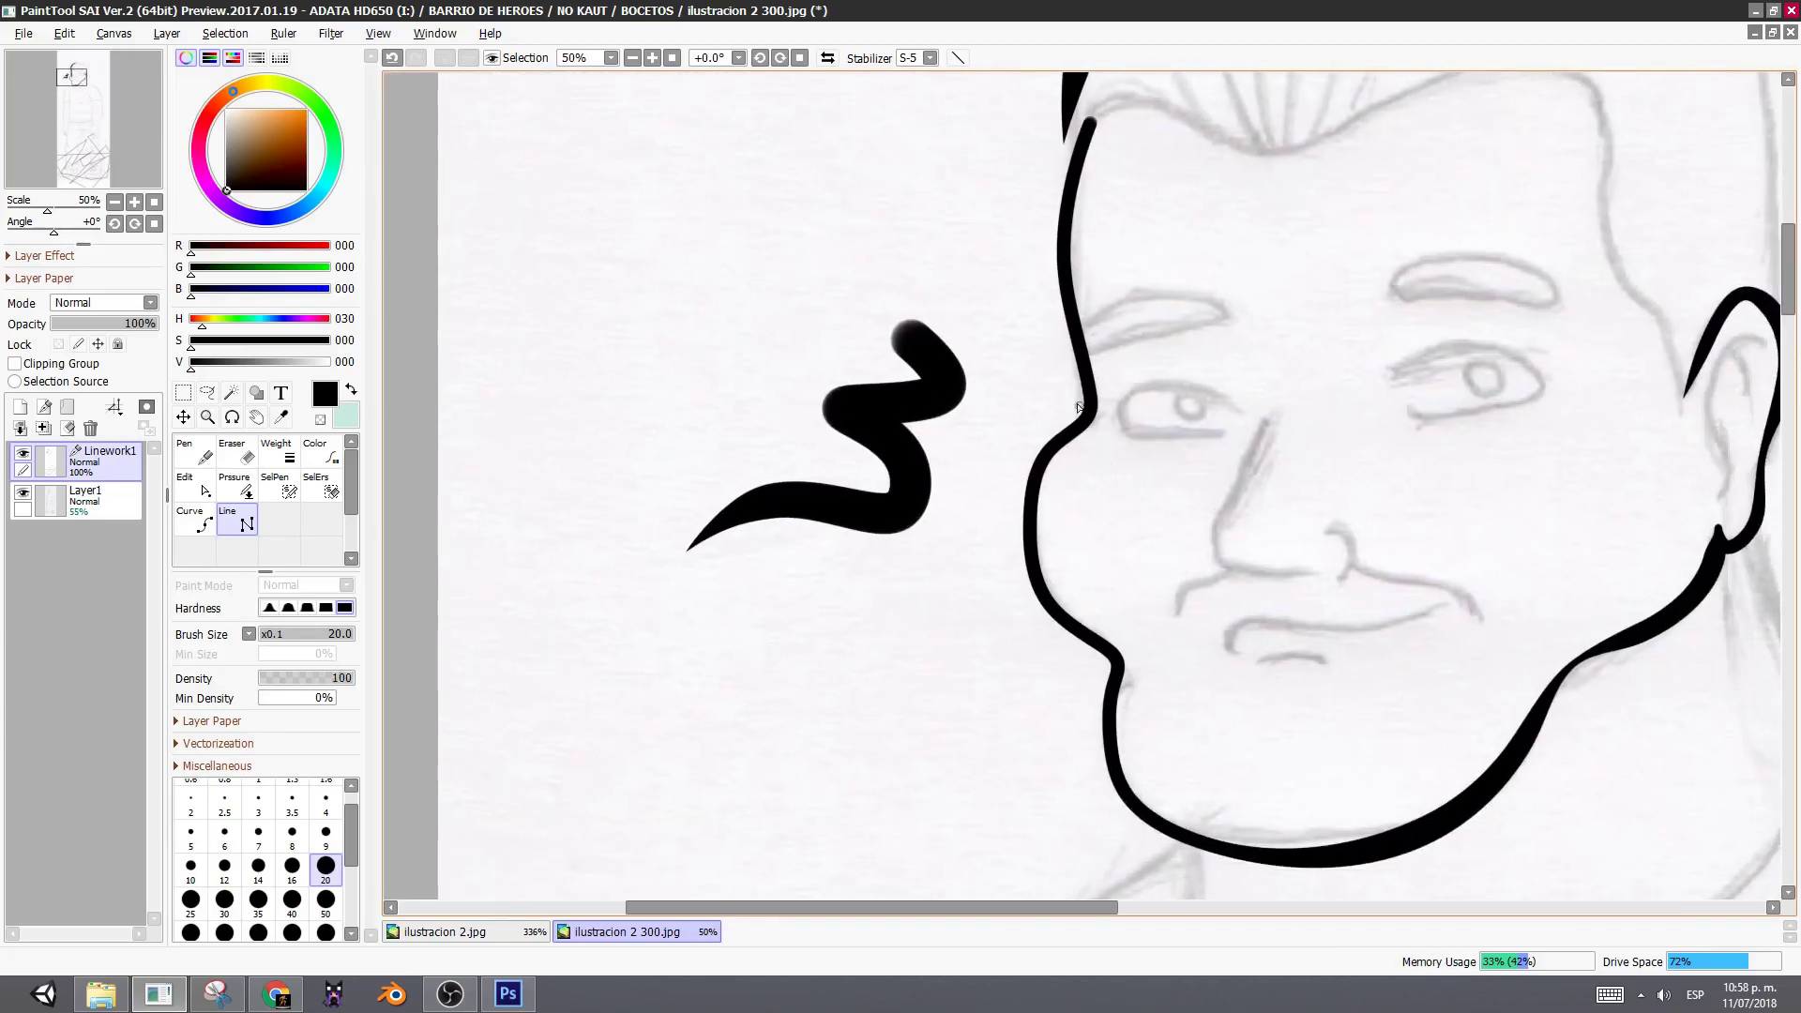
{"action": "left_click", "coordinate": [1068, 261], "text": "ctrl"}
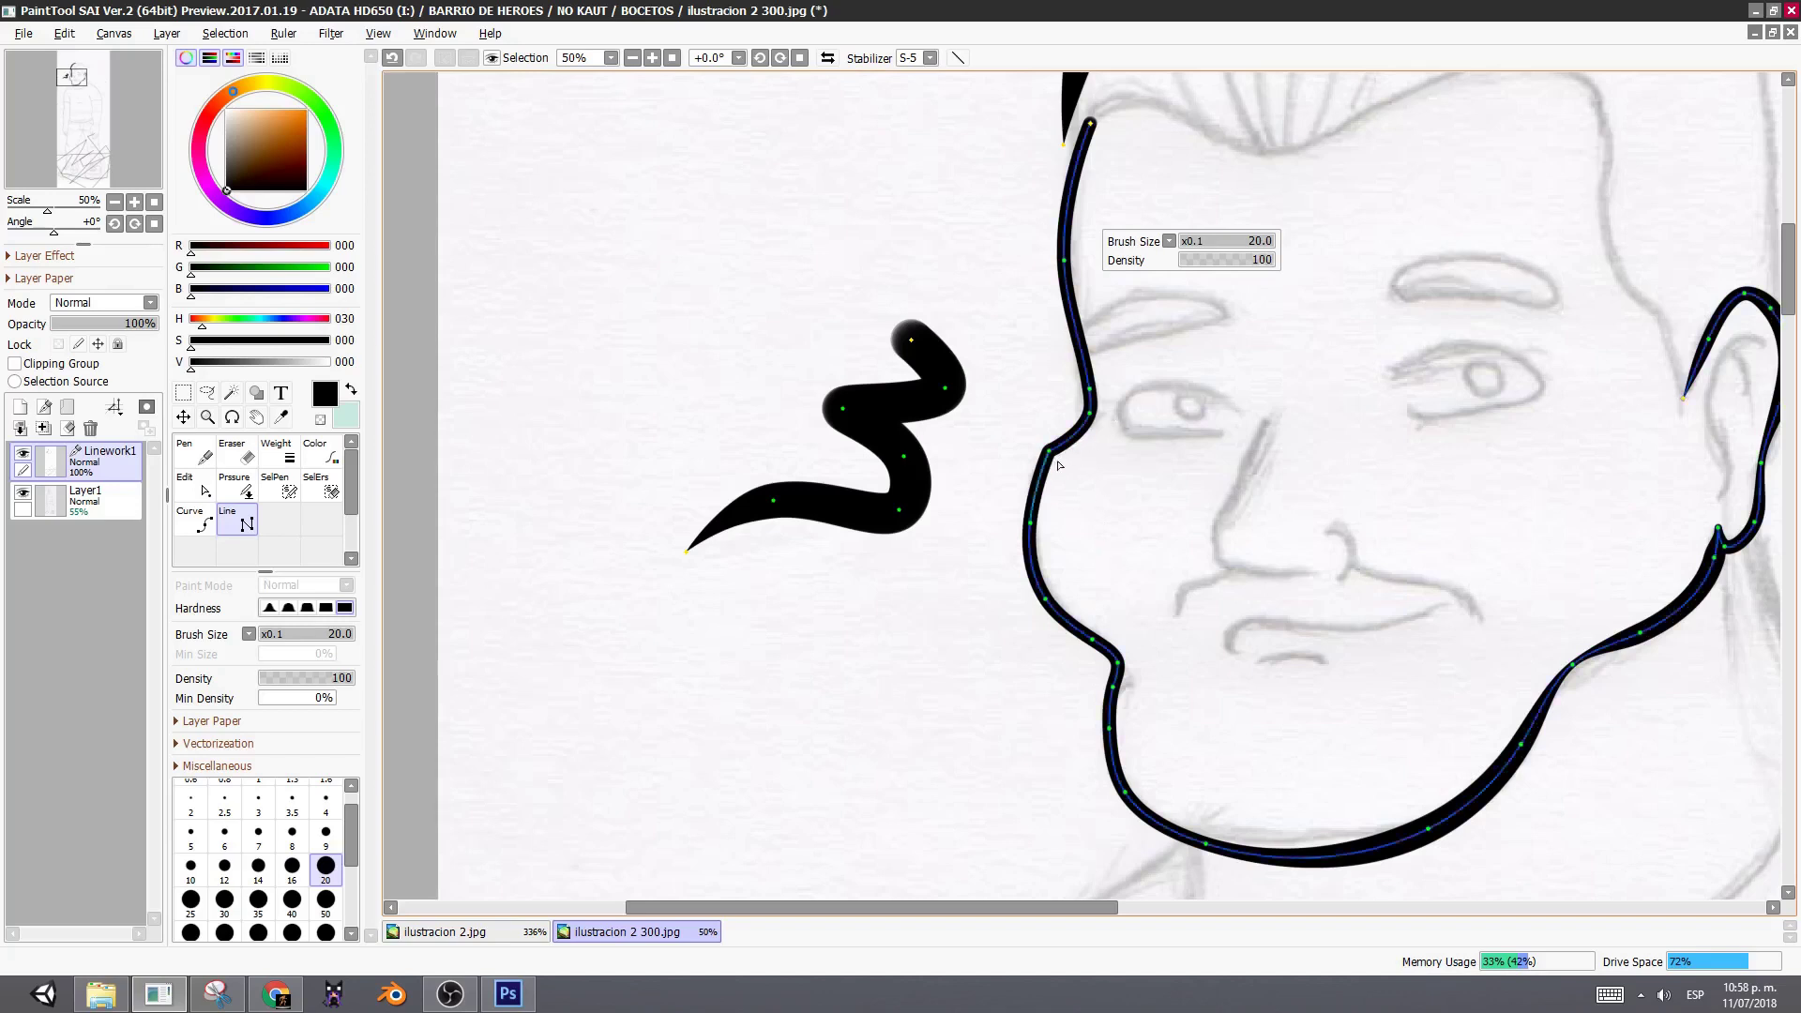
{"action": "left_click_drag", "start_coordinate": [1137, 486], "coordinate": [1005, 388]}
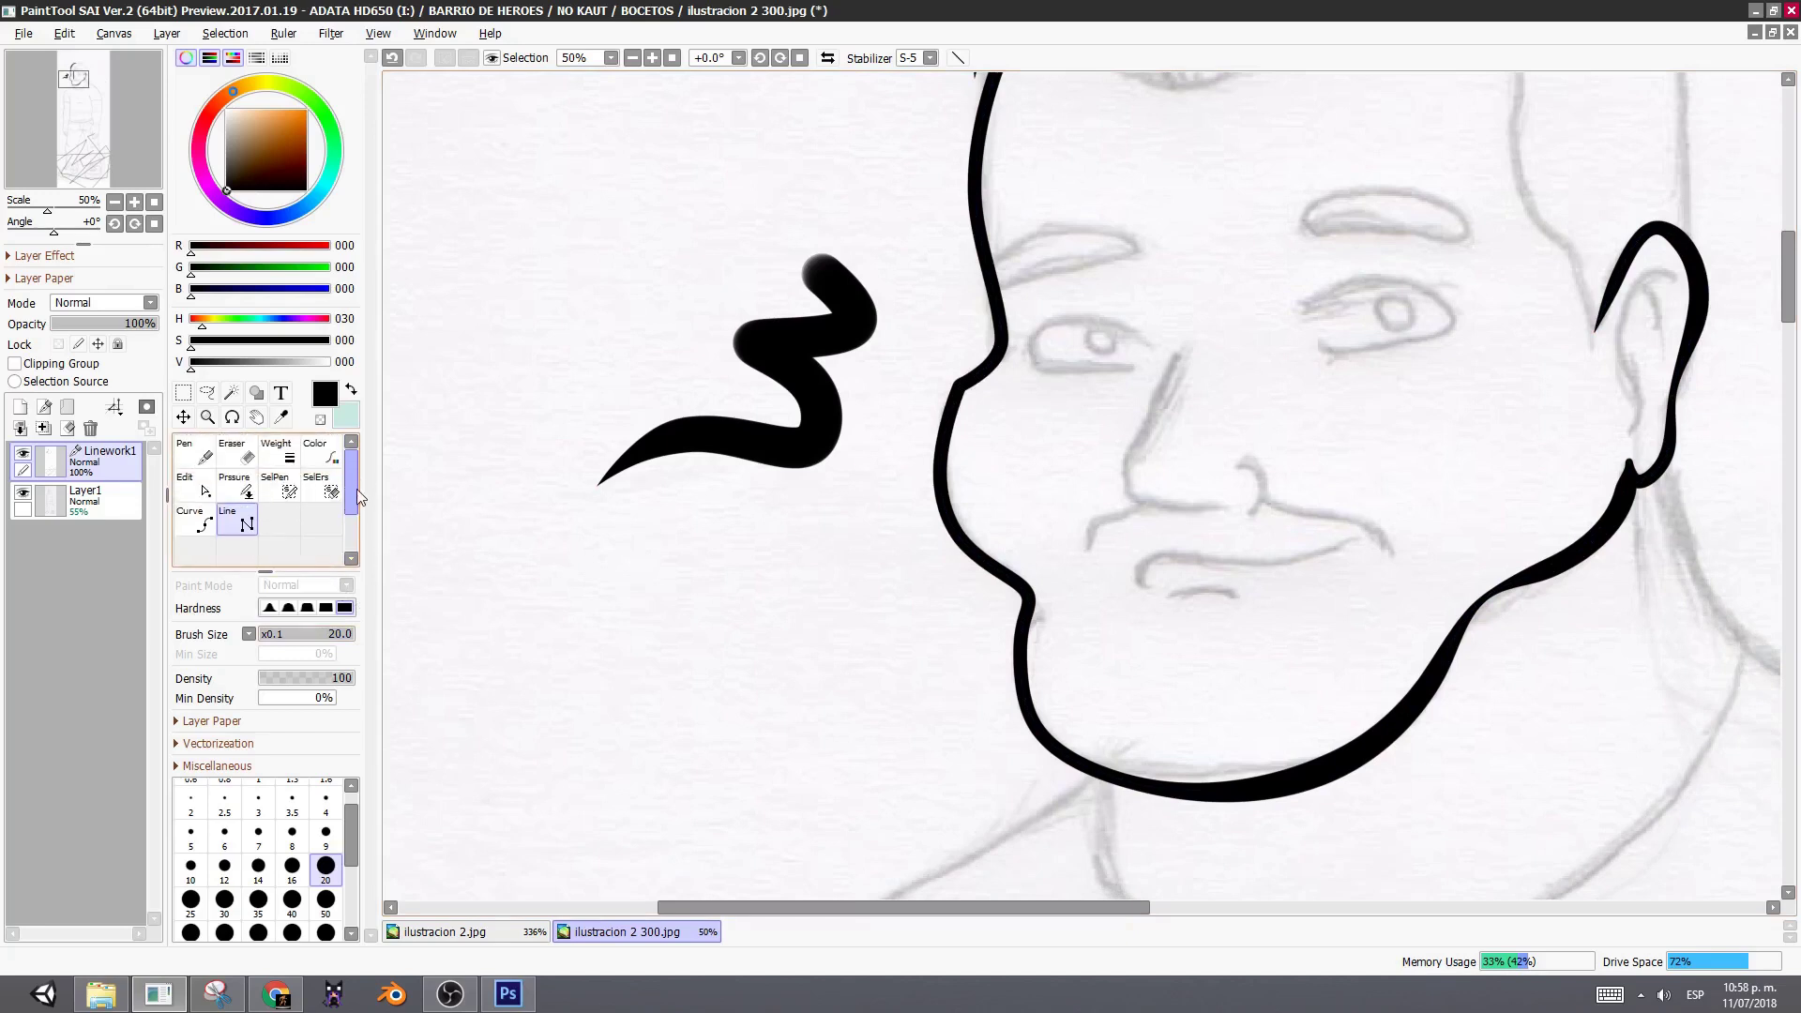
{"action": "left_click_drag", "start_coordinate": [952, 488], "coordinate": [839, 632]}
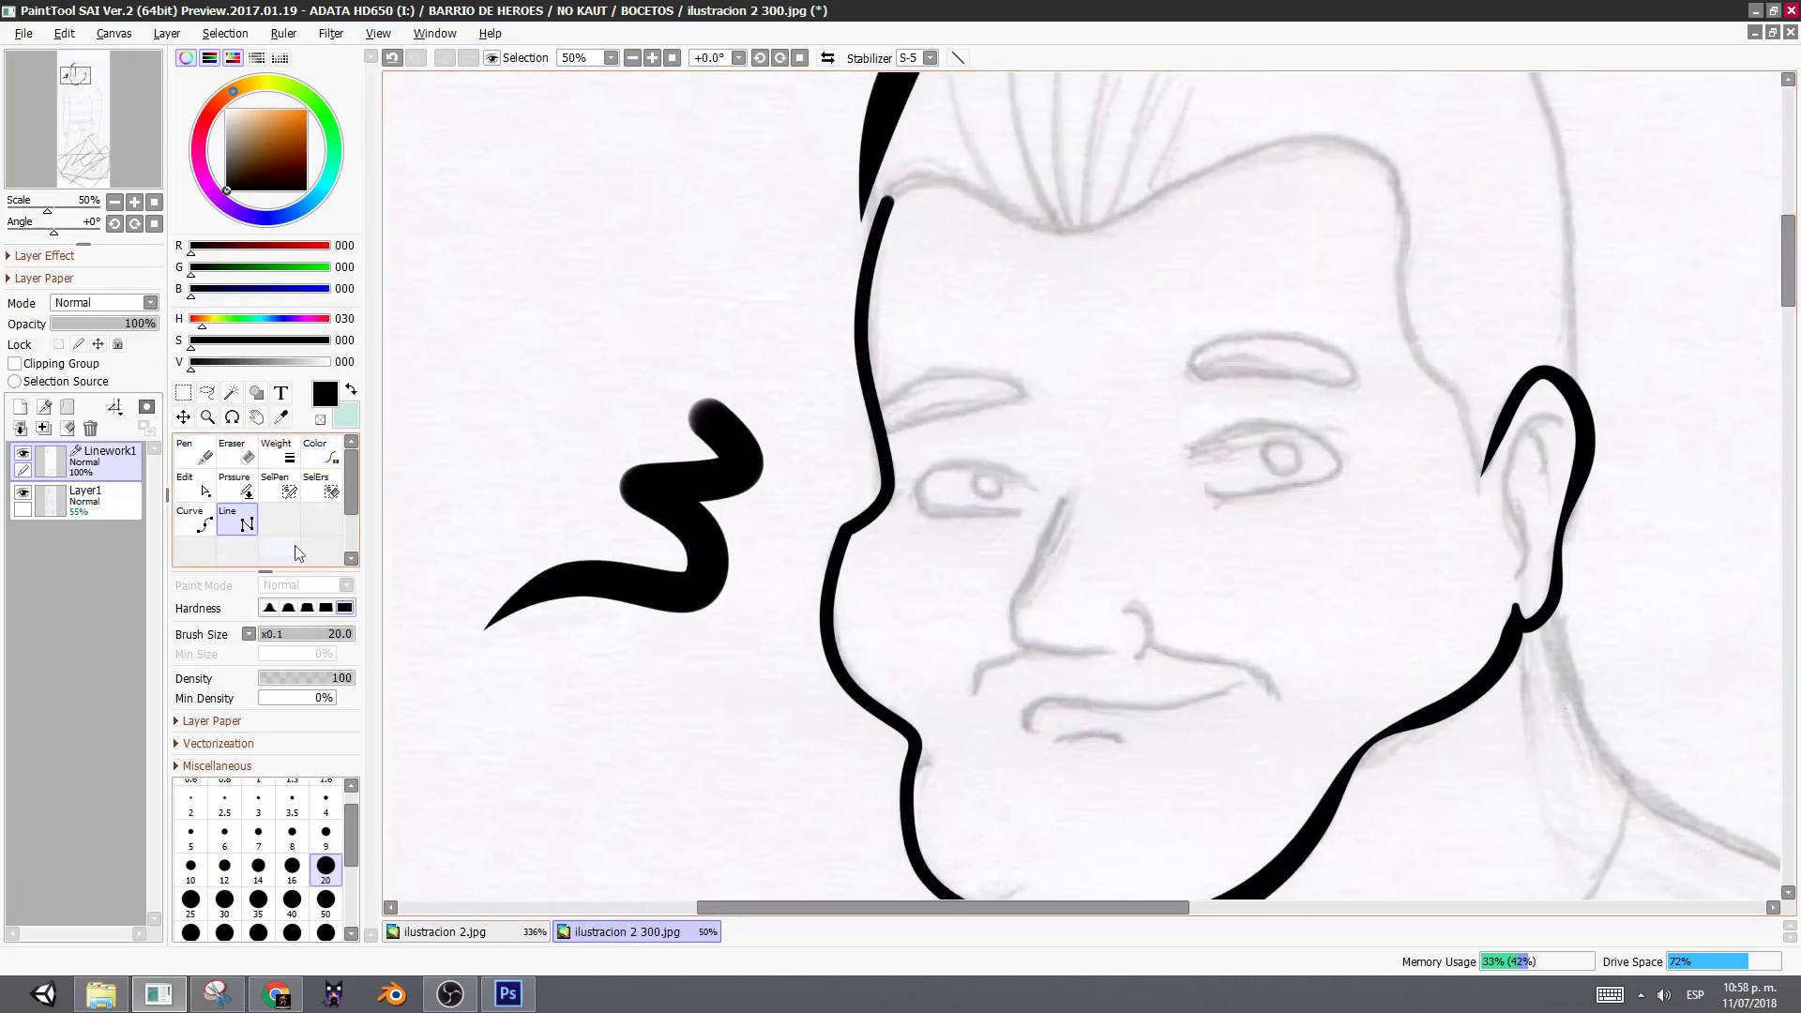
{"action": "left_click_drag", "start_coordinate": [994, 530], "coordinate": [961, 499]}
- Undo the cheek corner change and clear all the lines from the linework layer
{"action": "key", "text": "ctrl+z"}
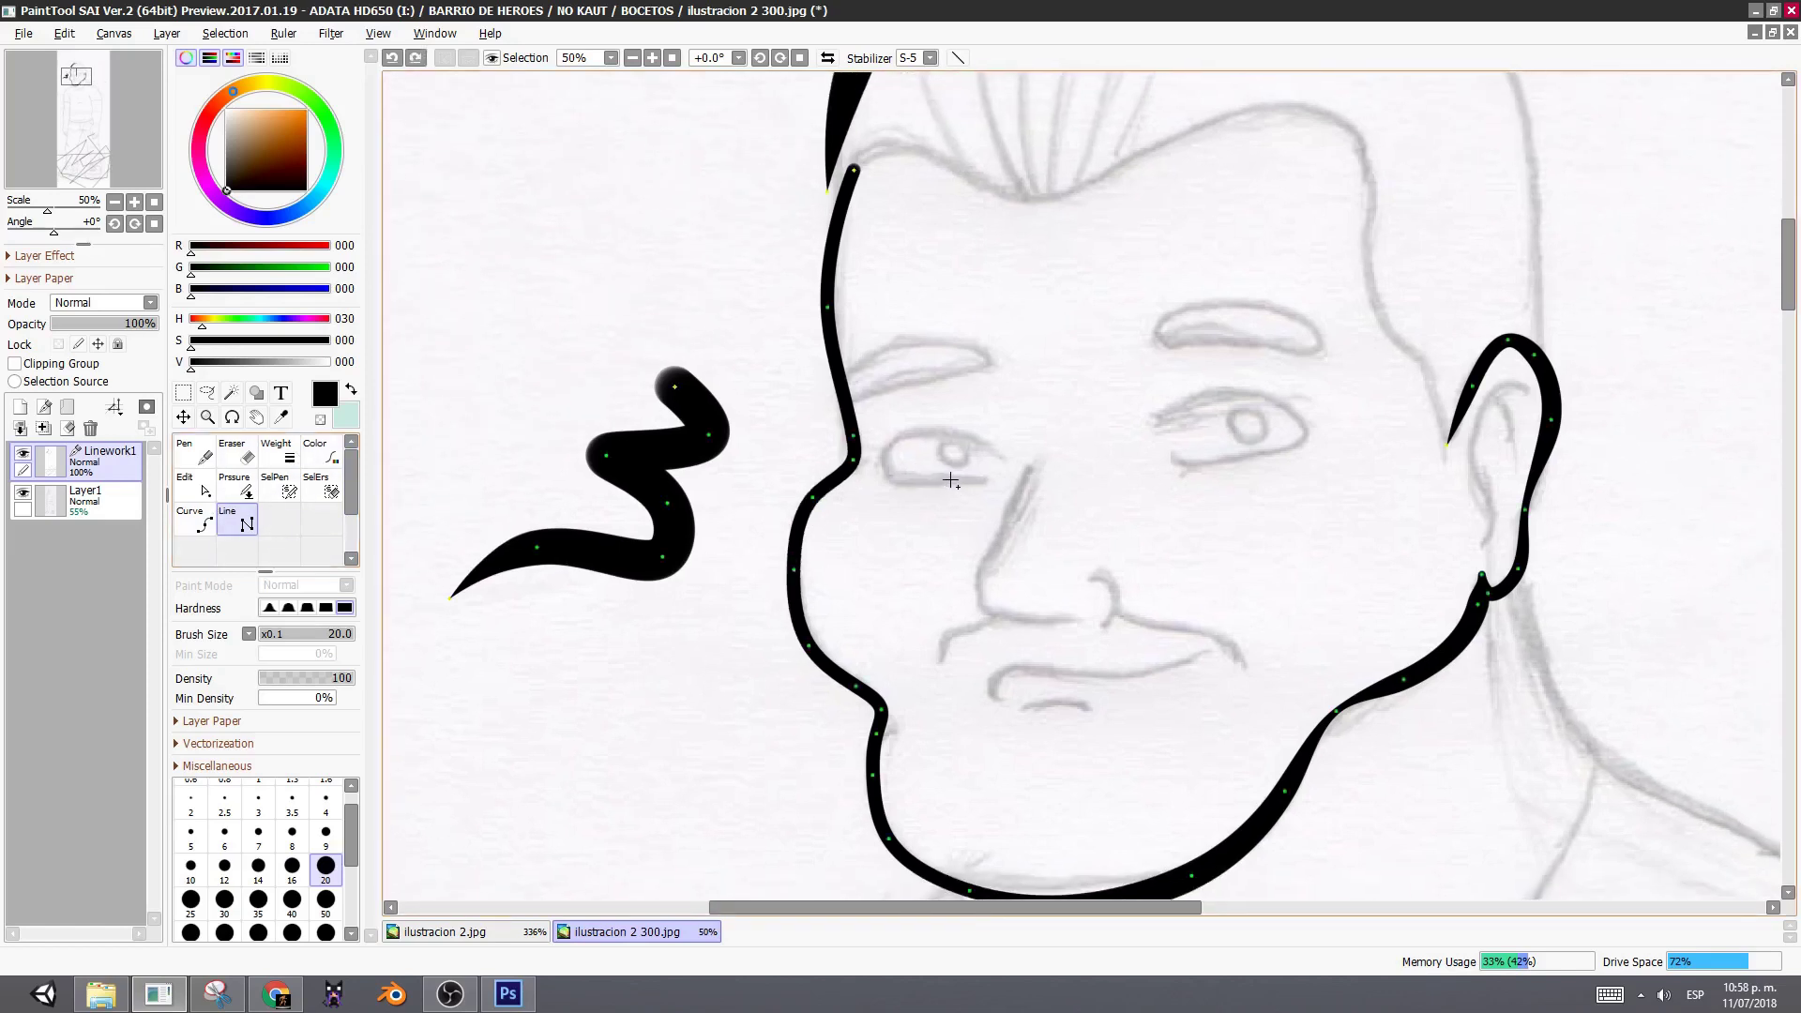
{"action": "left_click", "coordinate": [938, 477]}
{"action": "left_click", "coordinate": [69, 428]}
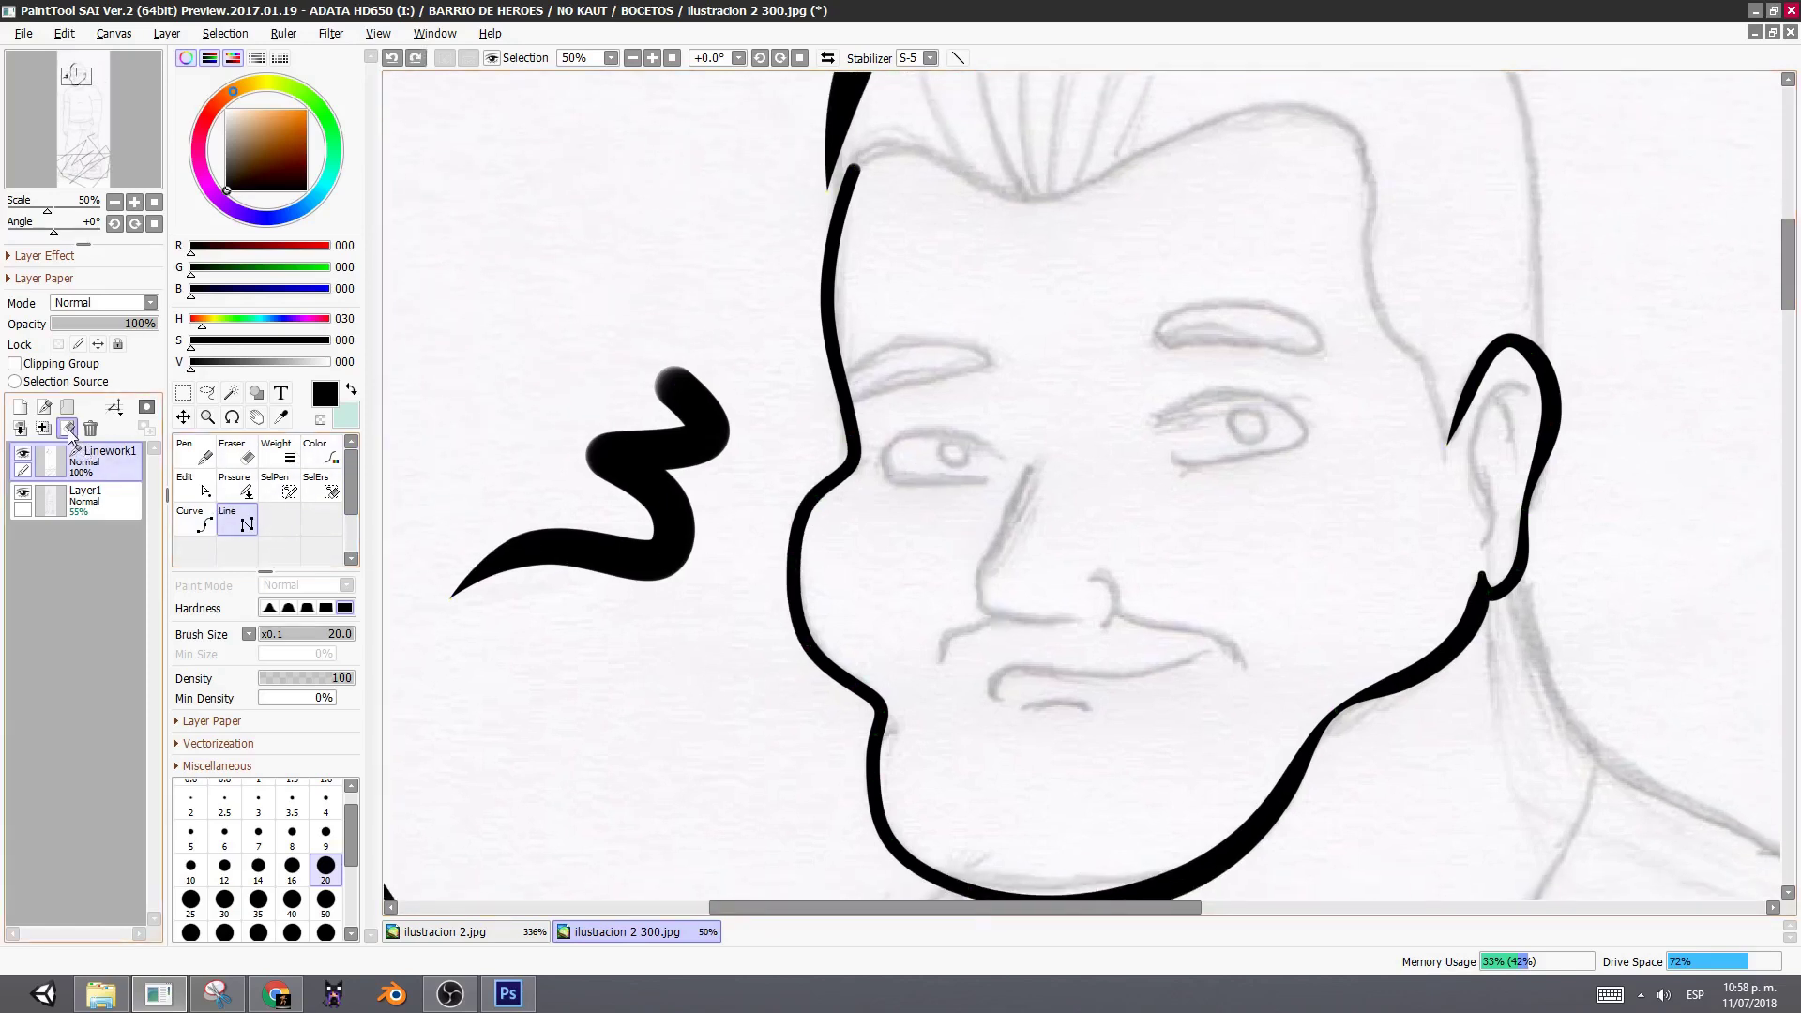
- Choose the linework Pen and set its brush size to 40
{"action": "left_click", "coordinate": [198, 455]}
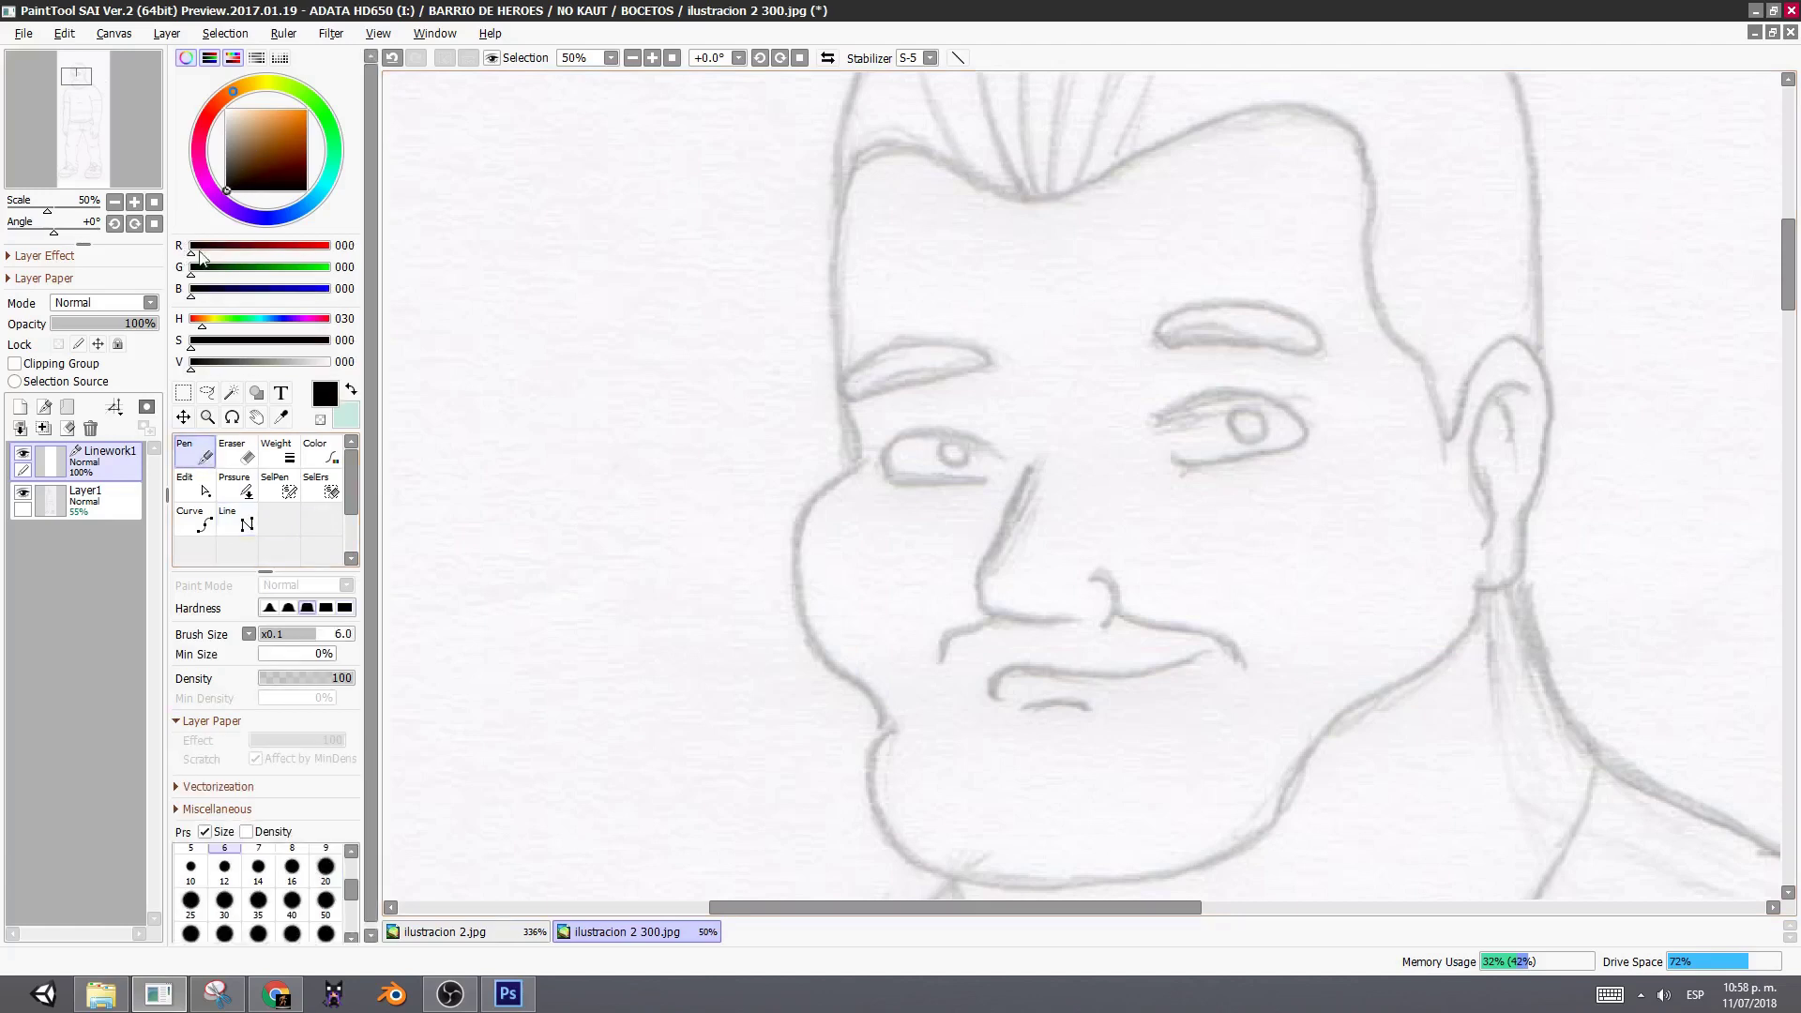
{"action": "mouse_move", "coordinate": [858, 343]}
{"action": "left_mouse_down"}
{"action": "mouse_move", "coordinate": [850, 359]}
{"action": "mouse_move", "coordinate": [863, 343]}
{"action": "left_mouse_up"}
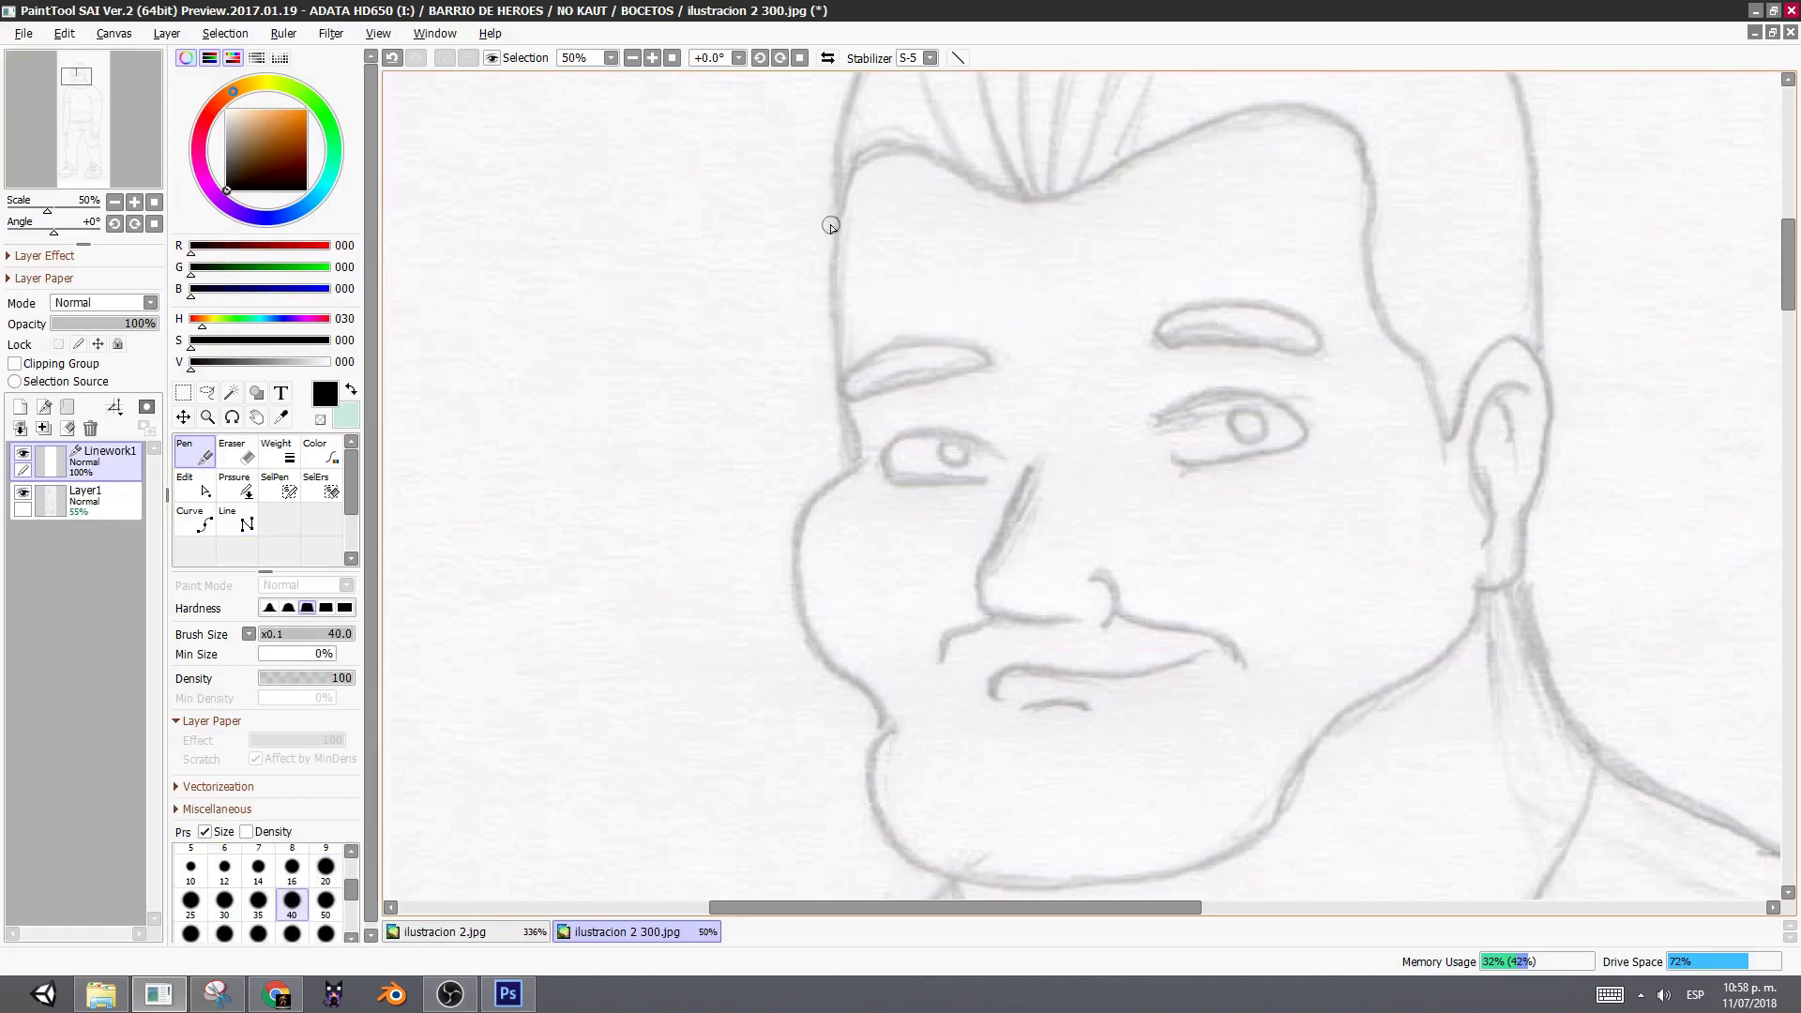
{"action": "mouse_move", "coordinate": [849, 205]}
{"action": "left_mouse_down"}
{"action": "mouse_move", "coordinate": [819, 424]}
{"action": "mouse_move", "coordinate": [968, 132]}
{"action": "left_mouse_up"}
{"action": "mouse_move", "coordinate": [1052, 344]}
{"action": "left_mouse_down"}
{"action": "mouse_move", "coordinate": [979, 313]}
{"action": "mouse_move", "coordinate": [922, 357]}
{"action": "mouse_move", "coordinate": [936, 380]}
{"action": "mouse_move", "coordinate": [1056, 379]}
{"action": "left_mouse_up"}
{"action": "key", "text": "ctrl+z"}
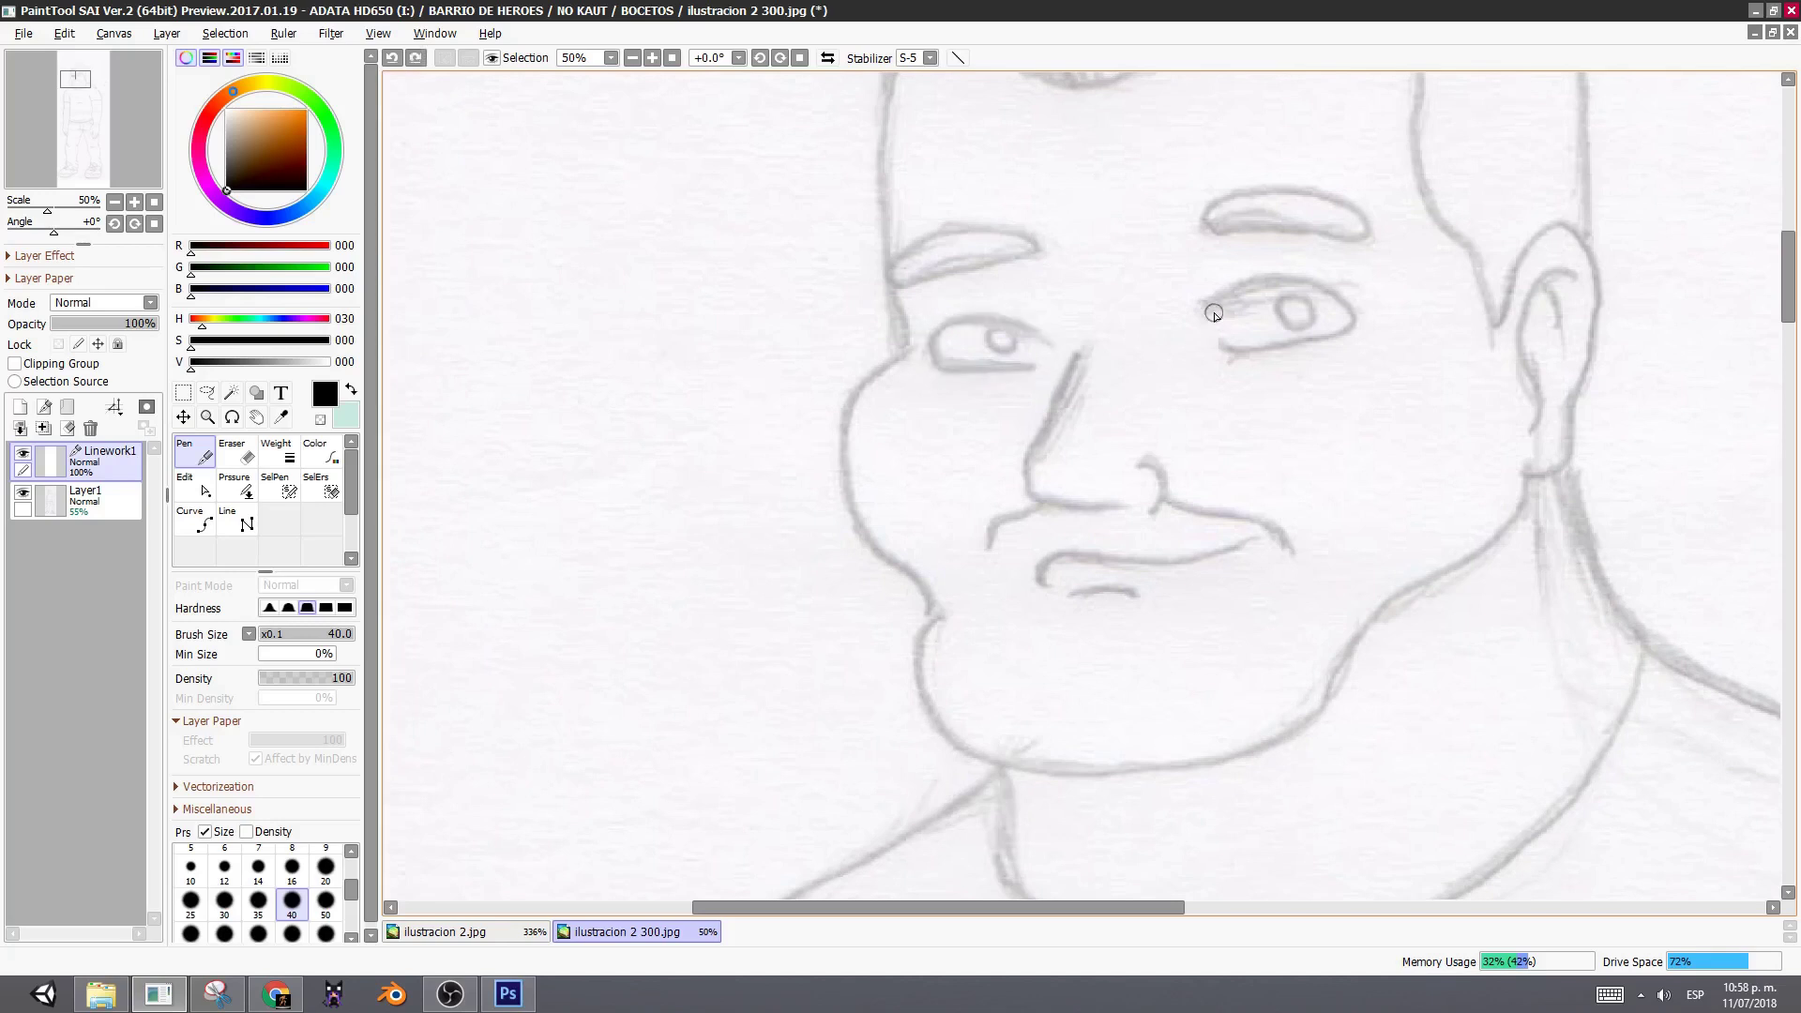
{"action": "mouse_move", "coordinate": [1204, 309]}
{"action": "left_mouse_down"}
{"action": "mouse_move", "coordinate": [1254, 287]}
{"action": "mouse_move", "coordinate": [1348, 322]}
{"action": "left_mouse_up"}
{"action": "key", "text": "ctrl+z"}
- Ink the hairline down to the ear, the ear's outer edge and the eyebrow nearest the ear with freehand Pen strokes
{"action": "mouse_move", "coordinate": [1201, 216]}
{"action": "left_mouse_down"}
{"action": "mouse_move", "coordinate": [1323, 195]}
{"action": "mouse_move", "coordinate": [1374, 236]}
{"action": "mouse_move", "coordinate": [1203, 228]}
{"action": "left_mouse_up"}
{"action": "left_click_drag", "start_coordinate": [1313, 281], "coordinate": [1169, 313]}
{"action": "left_click_drag", "start_coordinate": [1218, 141], "coordinate": [1055, 300]}
{"action": "mouse_move", "coordinate": [594, 256]}
{"action": "left_mouse_down"}
{"action": "mouse_move", "coordinate": [669, 237]}
{"action": "mouse_move", "coordinate": [760, 273]}
{"action": "mouse_move", "coordinate": [983, 192]}
{"action": "mouse_move", "coordinate": [1088, 186]}
{"action": "mouse_move", "coordinate": [1120, 259]}
{"action": "mouse_move", "coordinate": [1112, 372]}
{"action": "mouse_move", "coordinate": [1192, 532]}
{"action": "mouse_move", "coordinate": [1252, 427]}
{"action": "mouse_move", "coordinate": [1281, 451]}
{"action": "mouse_move", "coordinate": [1299, 525]}
{"action": "mouse_move", "coordinate": [1234, 680]}
{"action": "mouse_move", "coordinate": [1215, 679]}
{"action": "mouse_move", "coordinate": [1193, 503]}
{"action": "left_mouse_up"}
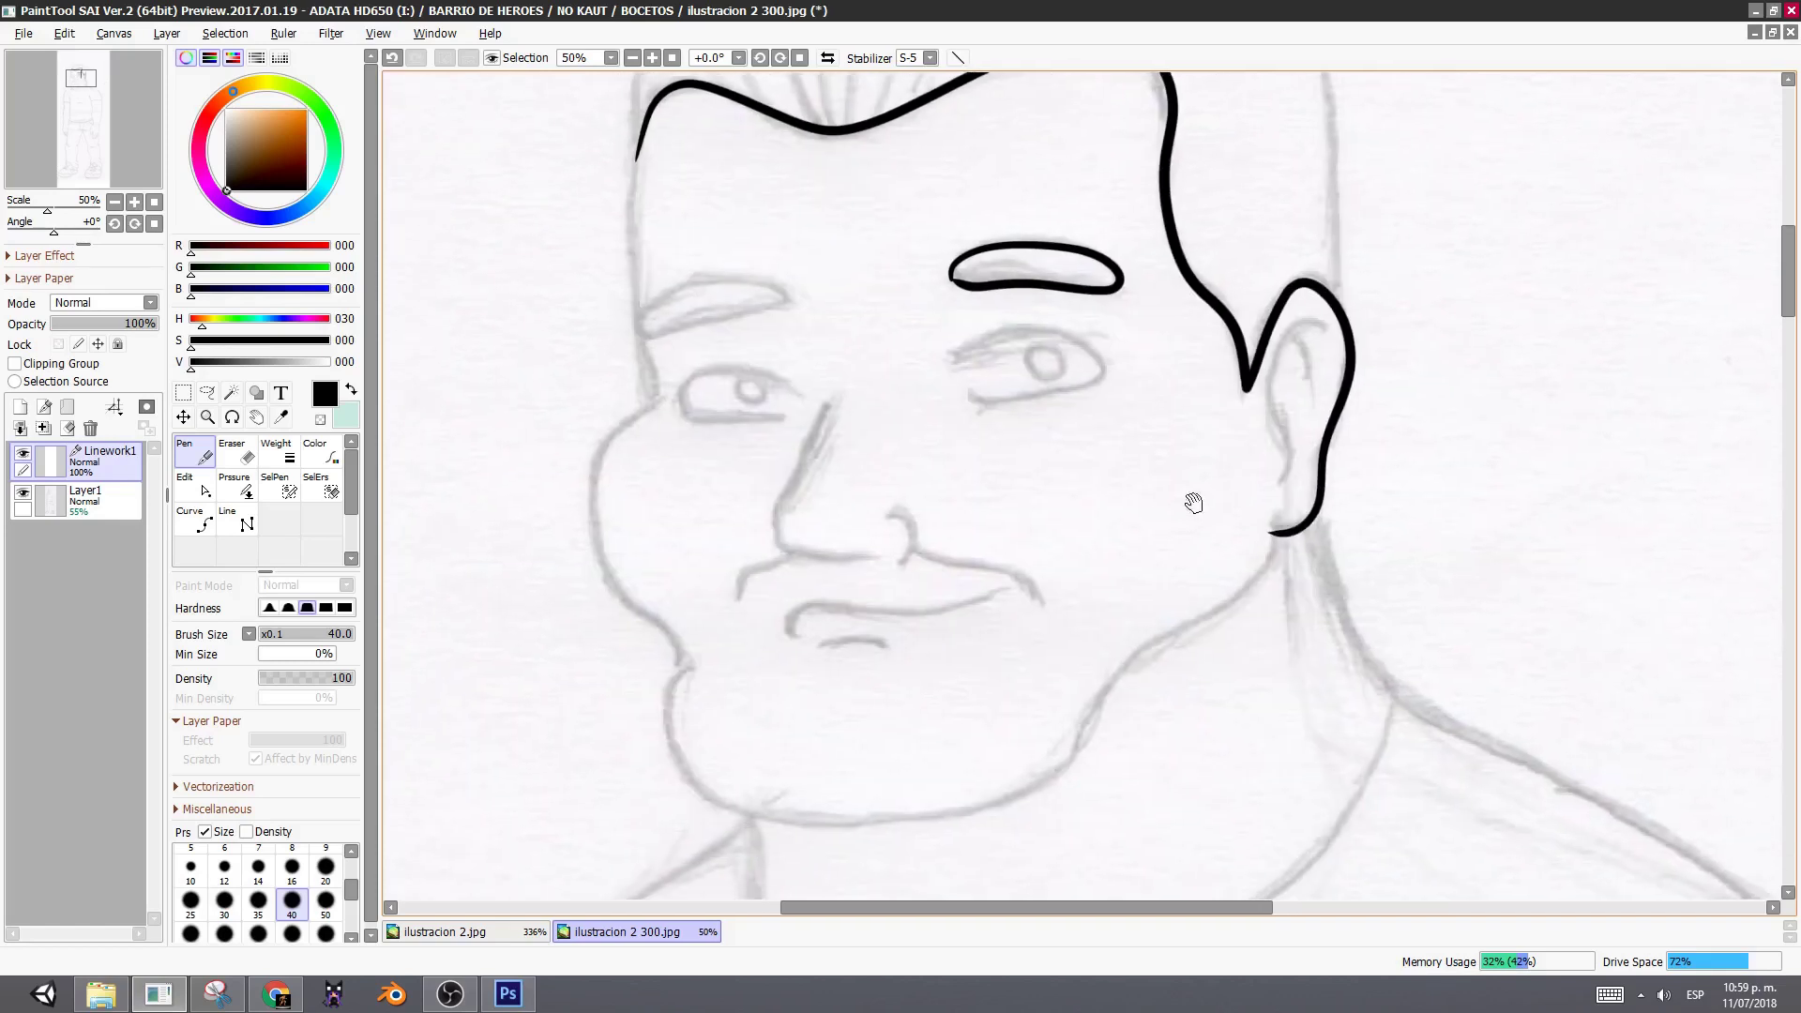
- Draw a size-30 curve from the hairline's front end down the side of the forehead to the top of the cheek
{"action": "left_click", "coordinate": [201, 528]}
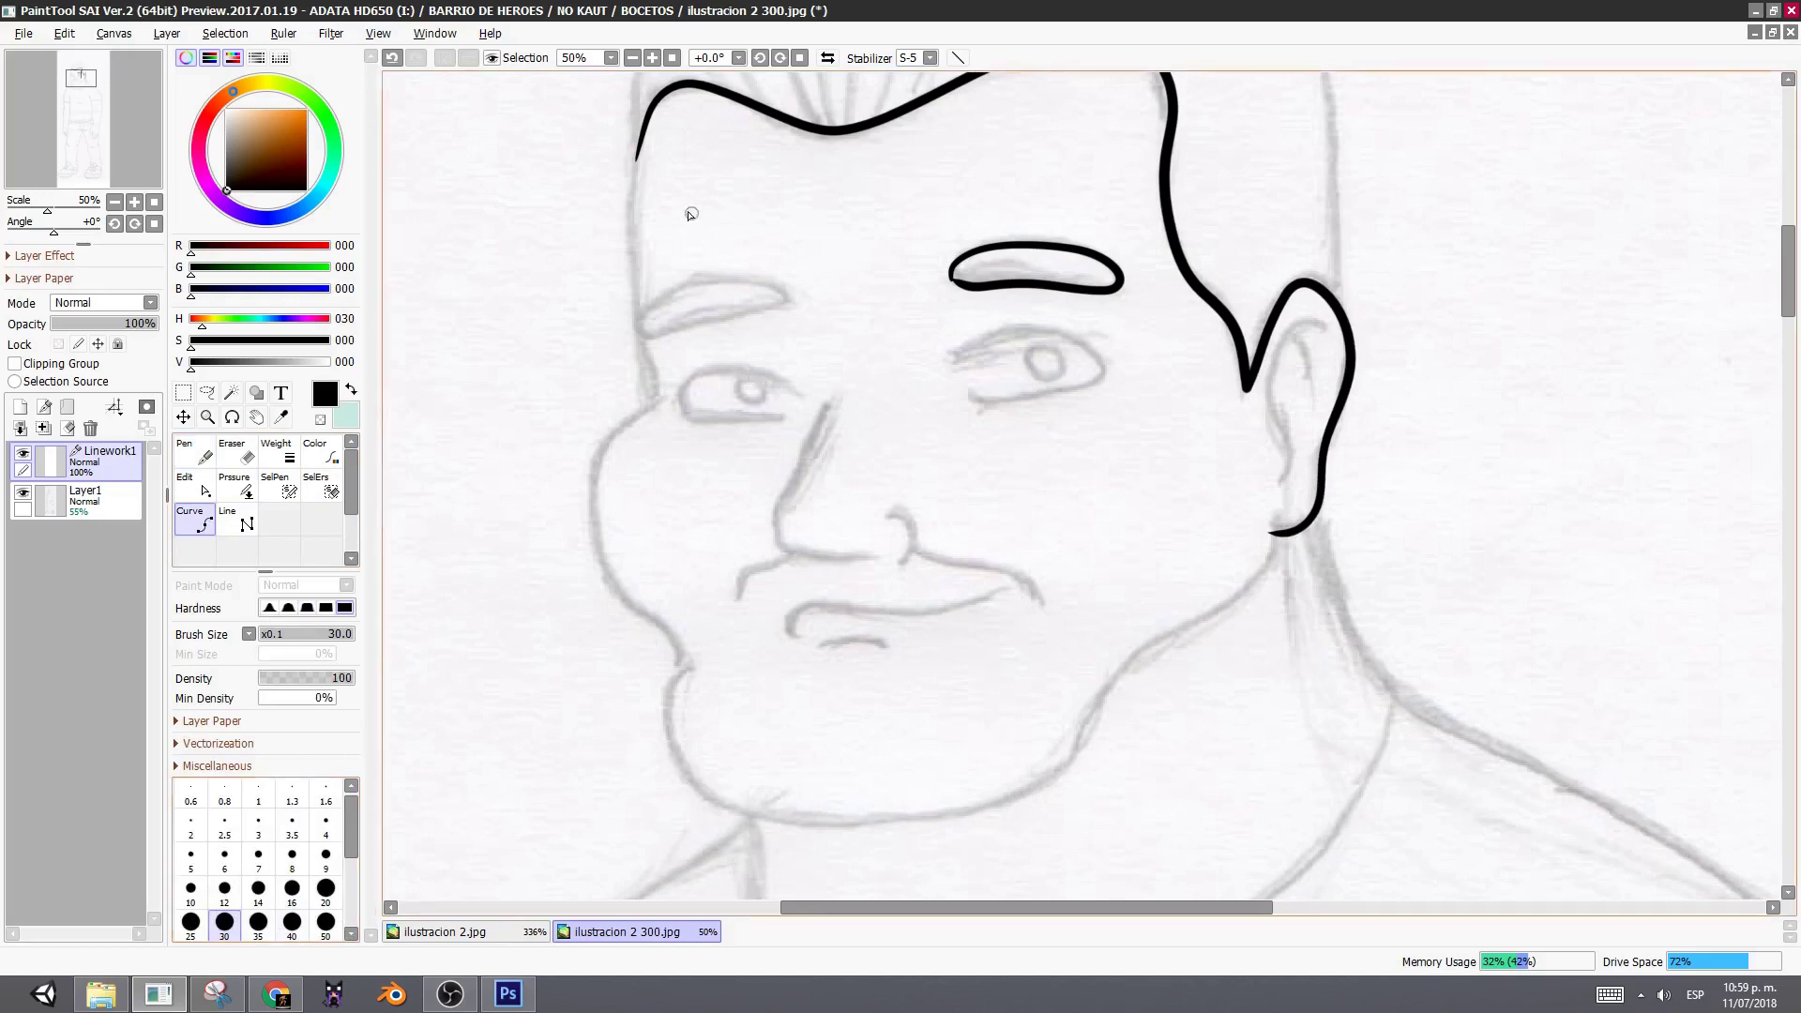
{"action": "mouse_move", "coordinate": [635, 161]}
{"action": "left_mouse_down"}
{"action": "mouse_move", "coordinate": [630, 312]}
{"action": "mouse_move", "coordinate": [649, 369]}
{"action": "left_mouse_up"}
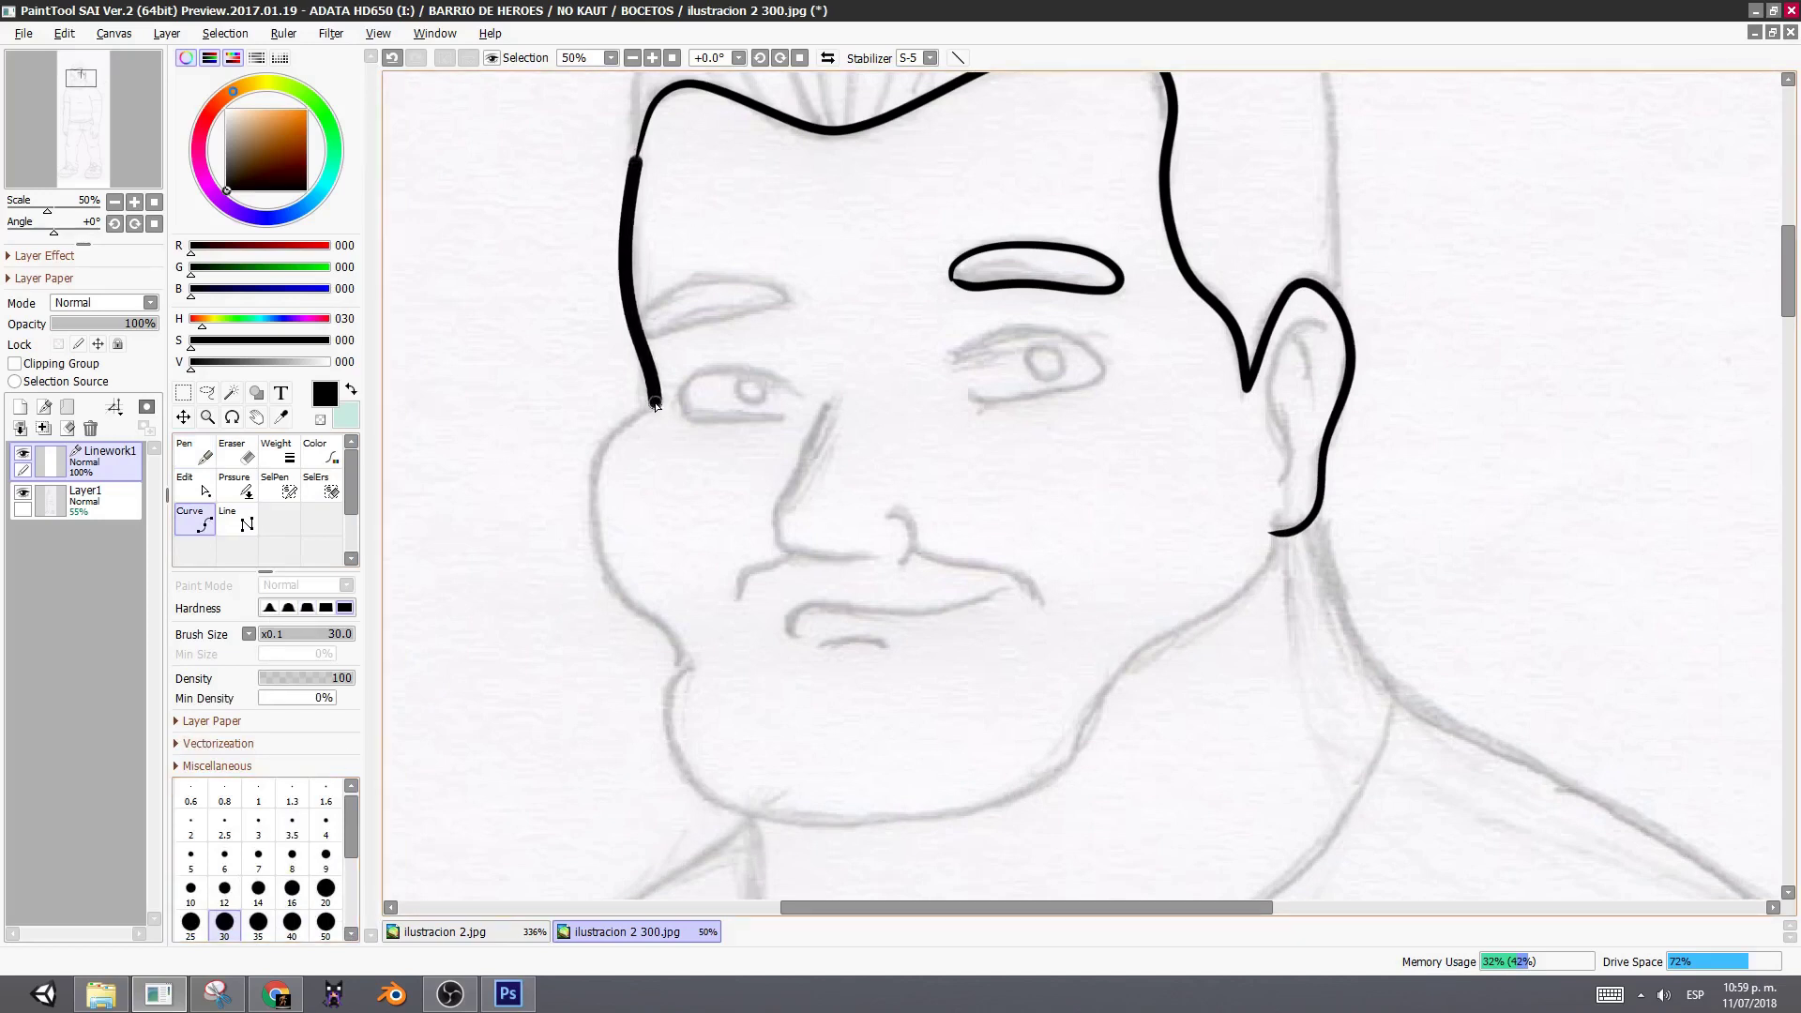
{"action": "left_click", "coordinate": [657, 403]}
{"action": "key", "text": "Escape"}
- Taper both ends of the forehead curve and thin its middle using pressure for width
{"action": "key", "text": "shift"}
{"action": "mouse_move", "coordinate": [656, 405]}
{"action": "left_mouse_down"}
{"action": "mouse_move", "coordinate": [579, 439]}
{"action": "mouse_move", "coordinate": [631, 398]}
{"action": "mouse_move", "coordinate": [601, 415]}
{"action": "left_mouse_up"}
{"action": "mouse_move", "coordinate": [650, 174]}
{"action": "left_mouse_down"}
{"action": "mouse_move", "coordinate": [619, 184]}
{"action": "mouse_move", "coordinate": [622, 166]}
{"action": "mouse_move", "coordinate": [557, 206]}
{"action": "left_mouse_up"}
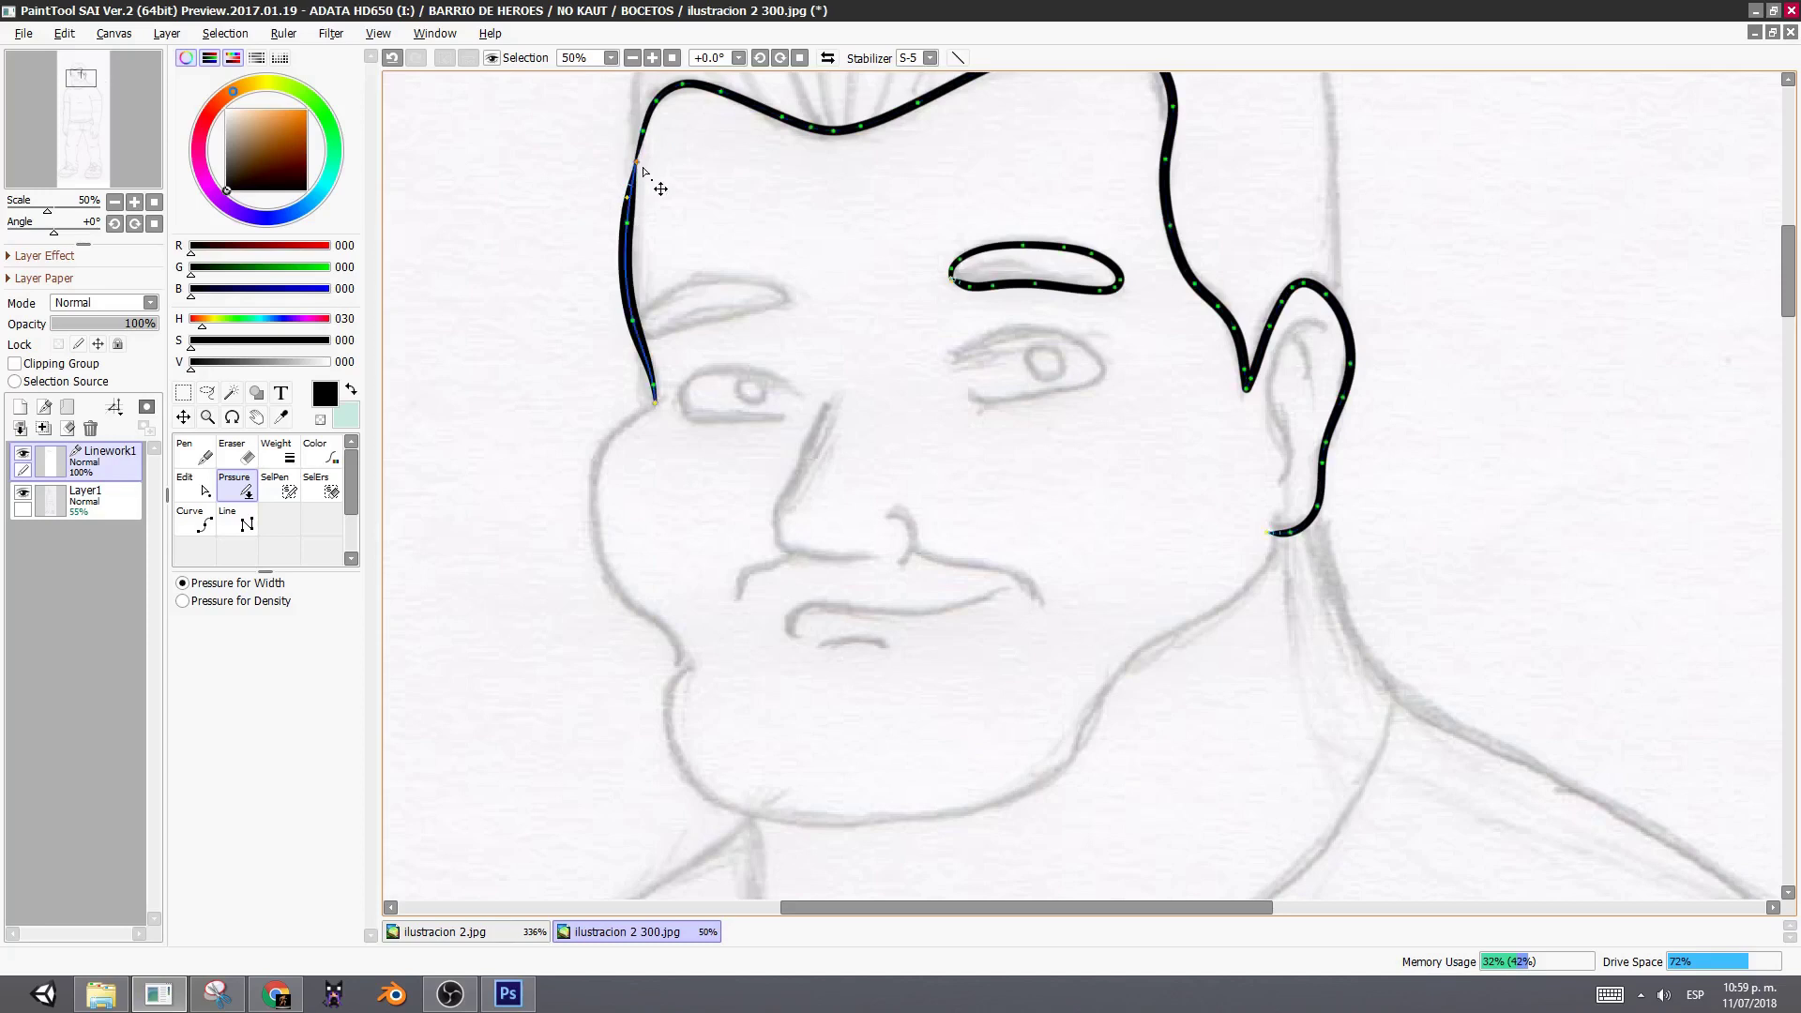
{"action": "left_click_drag", "start_coordinate": [640, 164], "coordinate": [648, 137]}
{"action": "left_click_drag", "start_coordinate": [624, 226], "coordinate": [590, 252]}
{"action": "left_click_drag", "start_coordinate": [631, 323], "coordinate": [603, 335]}
- Ink the cheek, chin and jaw contour from the forehead line to the earlobe with the size-40 Pen
{"action": "mouse_move", "coordinate": [713, 394]}
{"action": "left_mouse_down"}
{"action": "mouse_move", "coordinate": [716, 349]}
{"action": "mouse_move", "coordinate": [686, 405]}
{"action": "mouse_move", "coordinate": [733, 439]}
{"action": "mouse_move", "coordinate": [722, 427]}
{"action": "mouse_move", "coordinate": [830, 330]}
{"action": "mouse_move", "coordinate": [909, 321]}
{"action": "mouse_move", "coordinate": [892, 385]}
{"action": "left_mouse_up"}
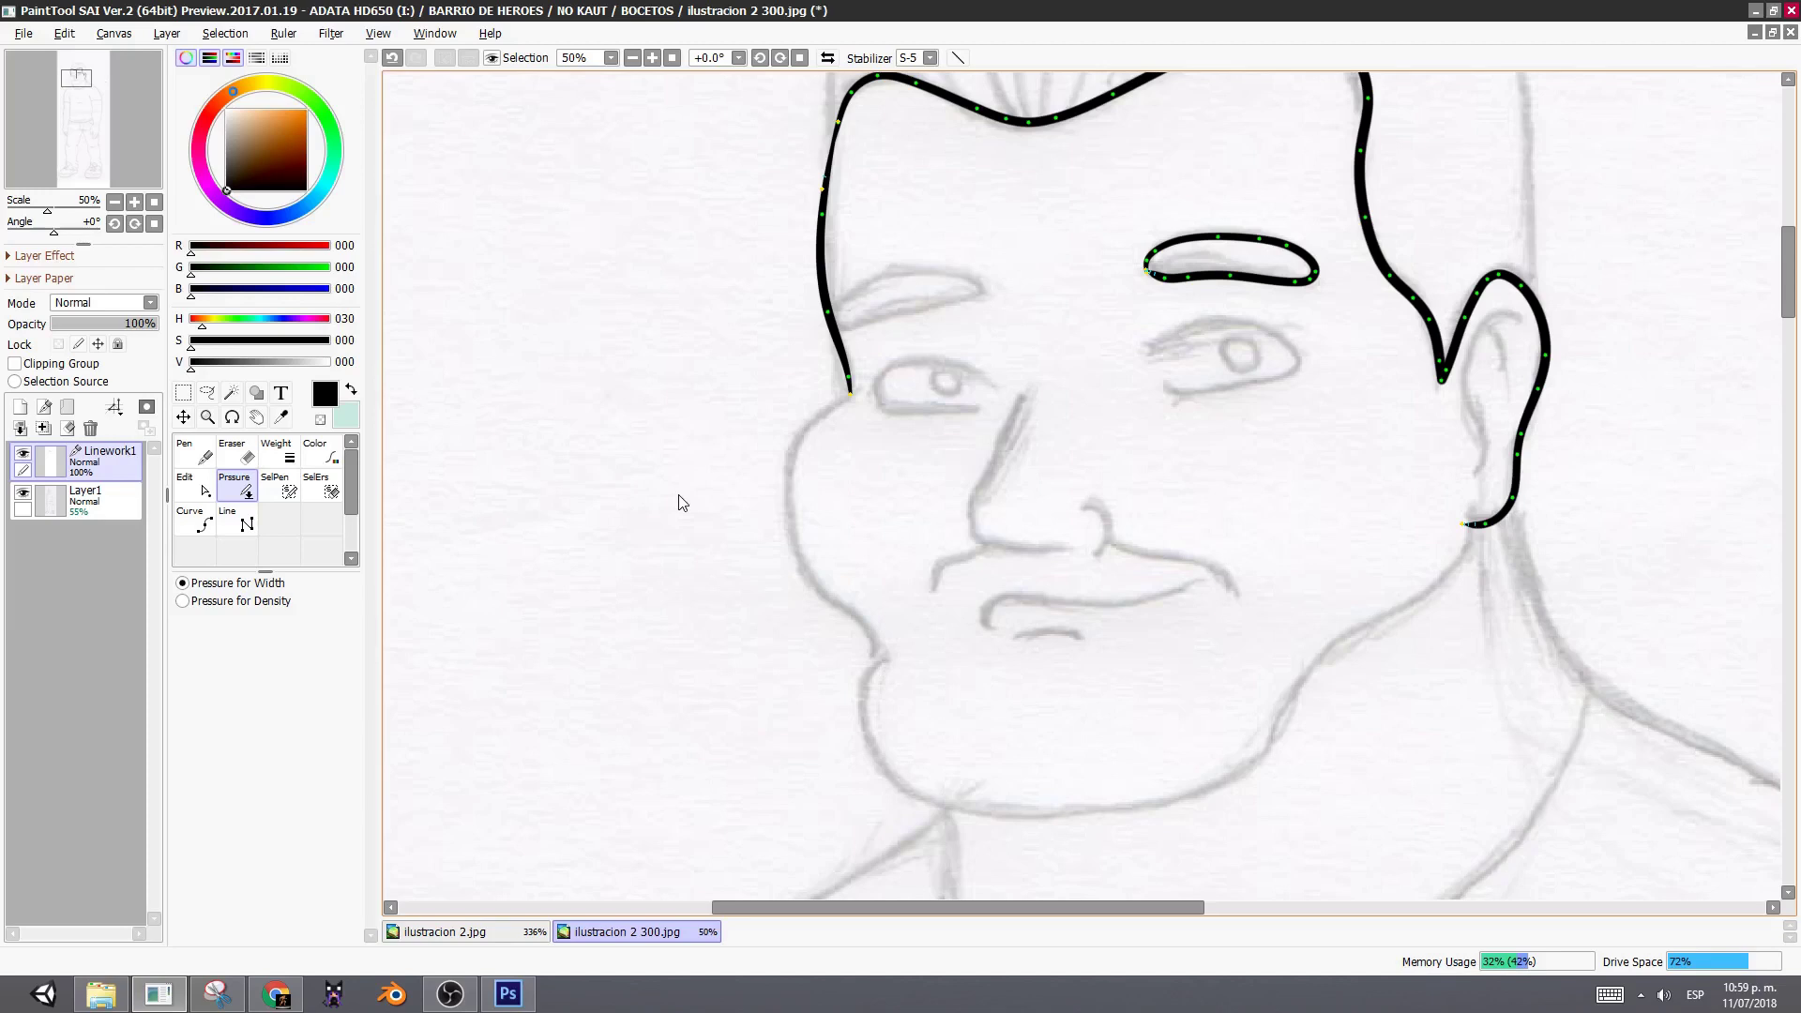
{"action": "left_click", "coordinate": [195, 454]}
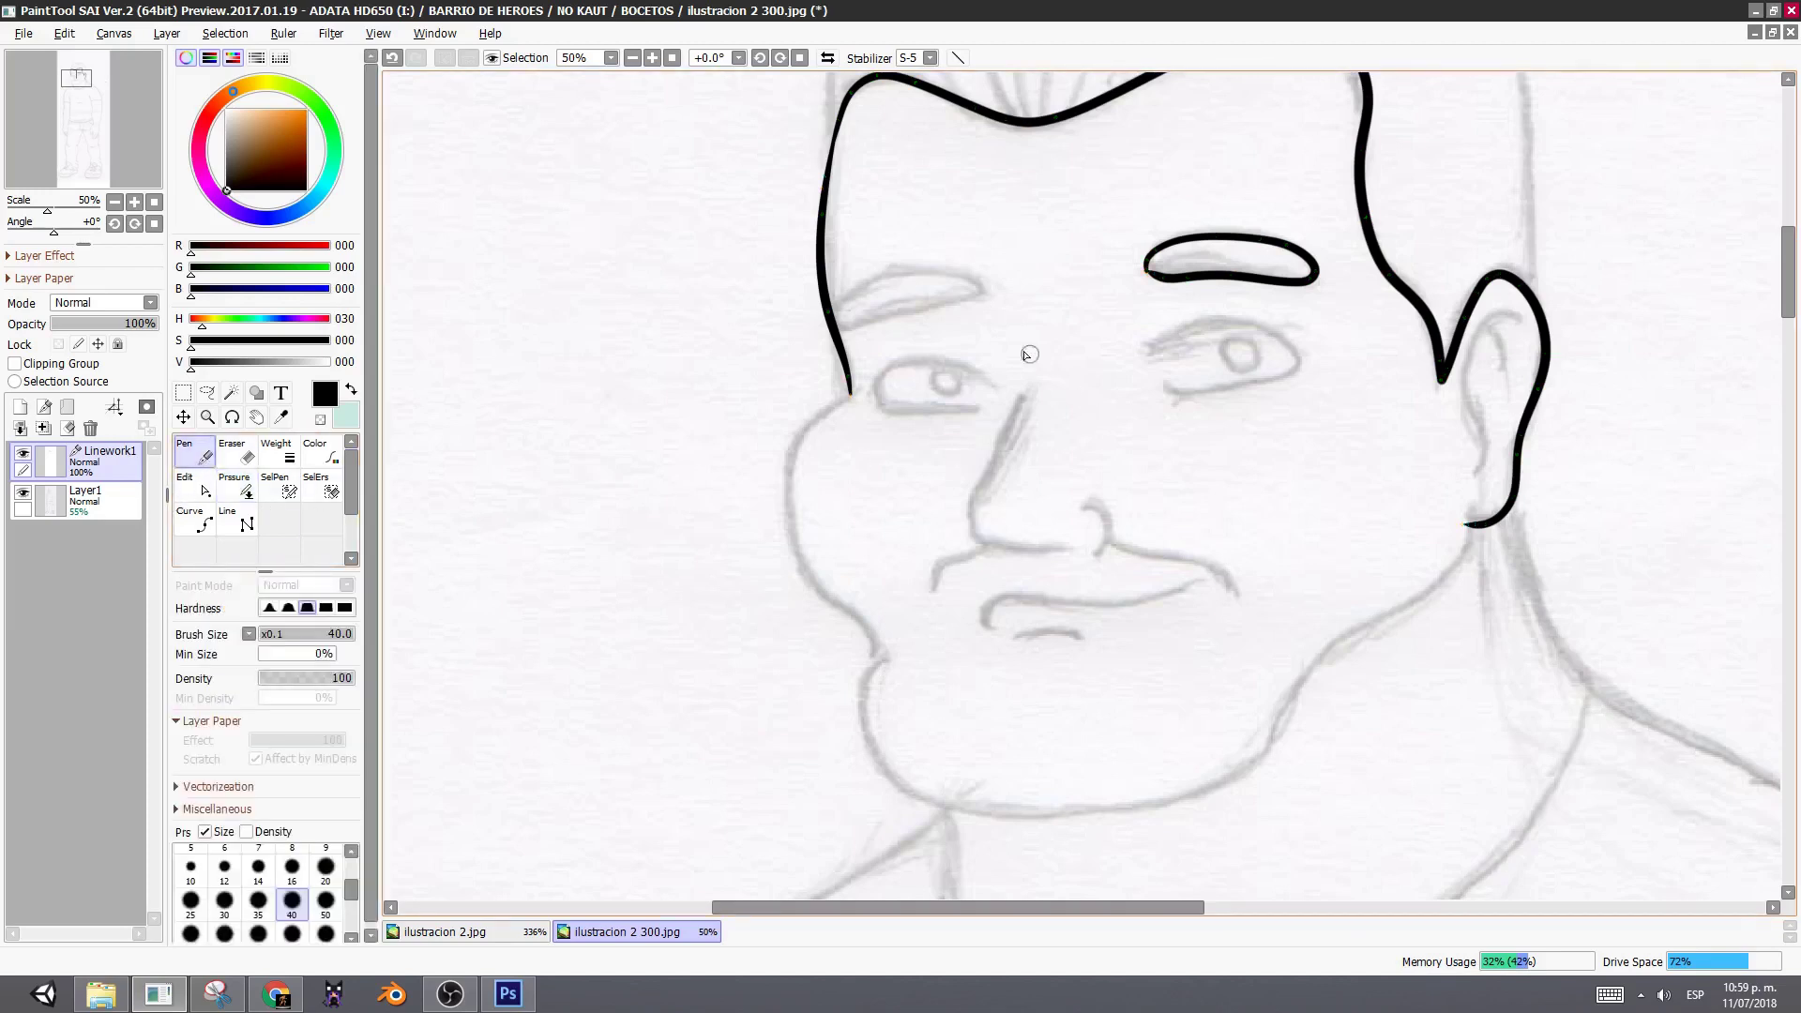
{"action": "mouse_move", "coordinate": [884, 356]}
{"action": "left_mouse_down"}
{"action": "mouse_move", "coordinate": [923, 293]}
{"action": "mouse_move", "coordinate": [884, 318]}
{"action": "mouse_move", "coordinate": [866, 423]}
{"action": "mouse_move", "coordinate": [945, 508]}
{"action": "mouse_move", "coordinate": [956, 647]}
{"action": "mouse_move", "coordinate": [1010, 689]}
{"action": "mouse_move", "coordinate": [1110, 701]}
{"action": "mouse_move", "coordinate": [1322, 661]}
{"action": "mouse_move", "coordinate": [1393, 560]}
{"action": "mouse_move", "coordinate": [1525, 466]}
{"action": "mouse_move", "coordinate": [1553, 394]}
{"action": "left_mouse_up"}
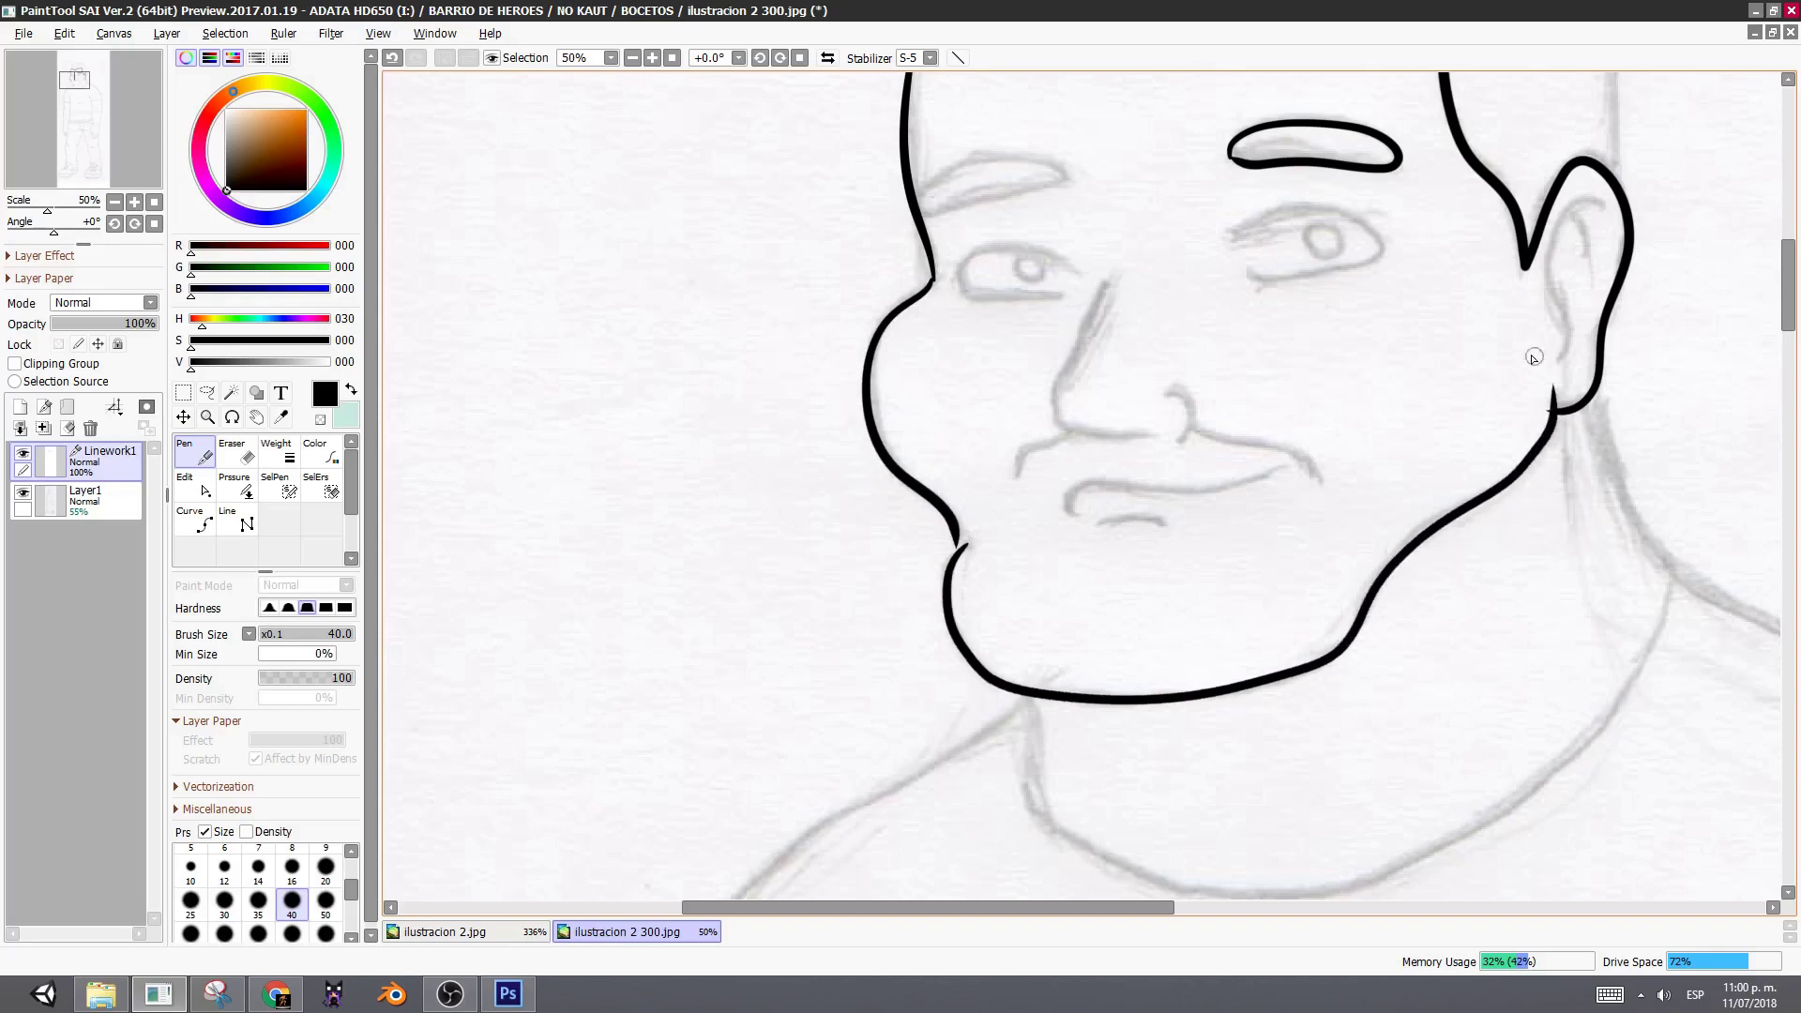
- Ink the nose, nostril, smile creases, mouth line and lower-lip mark with freehand Pen strokes
{"action": "mouse_move", "coordinate": [1099, 293]}
{"action": "left_mouse_down"}
{"action": "mouse_move", "coordinate": [1055, 413]}
{"action": "mouse_move", "coordinate": [1083, 441]}
{"action": "mouse_move", "coordinate": [1121, 439]}
{"action": "left_mouse_up"}
{"action": "key", "text": "ctrl+z"}
{"action": "mouse_move", "coordinate": [1114, 268]}
{"action": "left_mouse_down"}
{"action": "mouse_move", "coordinate": [1051, 386]}
{"action": "mouse_move", "coordinate": [1074, 443]}
{"action": "mouse_move", "coordinate": [1175, 445]}
{"action": "mouse_move", "coordinate": [1199, 409]}
{"action": "mouse_move", "coordinate": [1182, 391]}
{"action": "mouse_move", "coordinate": [1212, 430]}
{"action": "mouse_move", "coordinate": [1295, 448]}
{"action": "mouse_move", "coordinate": [1320, 480]}
{"action": "left_mouse_up"}
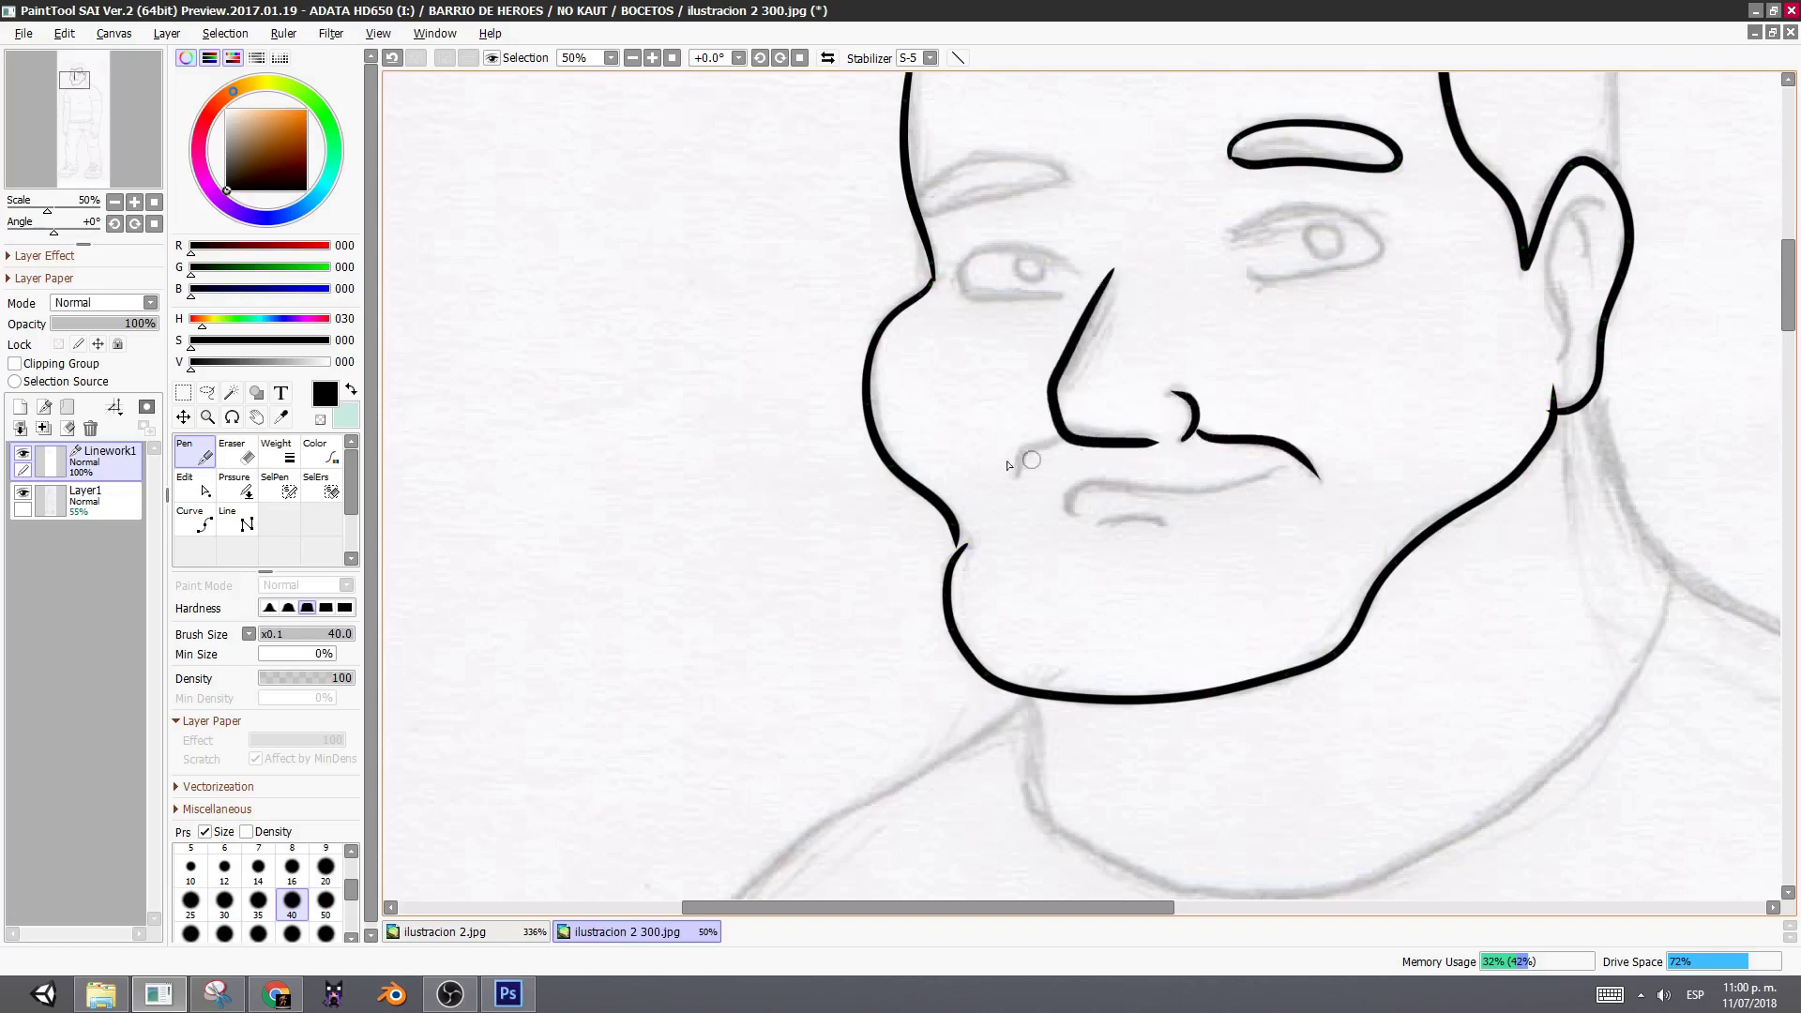
{"action": "mouse_move", "coordinate": [1058, 443]}
{"action": "left_mouse_down"}
{"action": "mouse_move", "coordinate": [1017, 460]}
{"action": "mouse_move", "coordinate": [1088, 482]}
{"action": "mouse_move", "coordinate": [1274, 478]}
{"action": "left_mouse_up"}
{"action": "left_click_drag", "start_coordinate": [1095, 525], "coordinate": [1183, 519]}
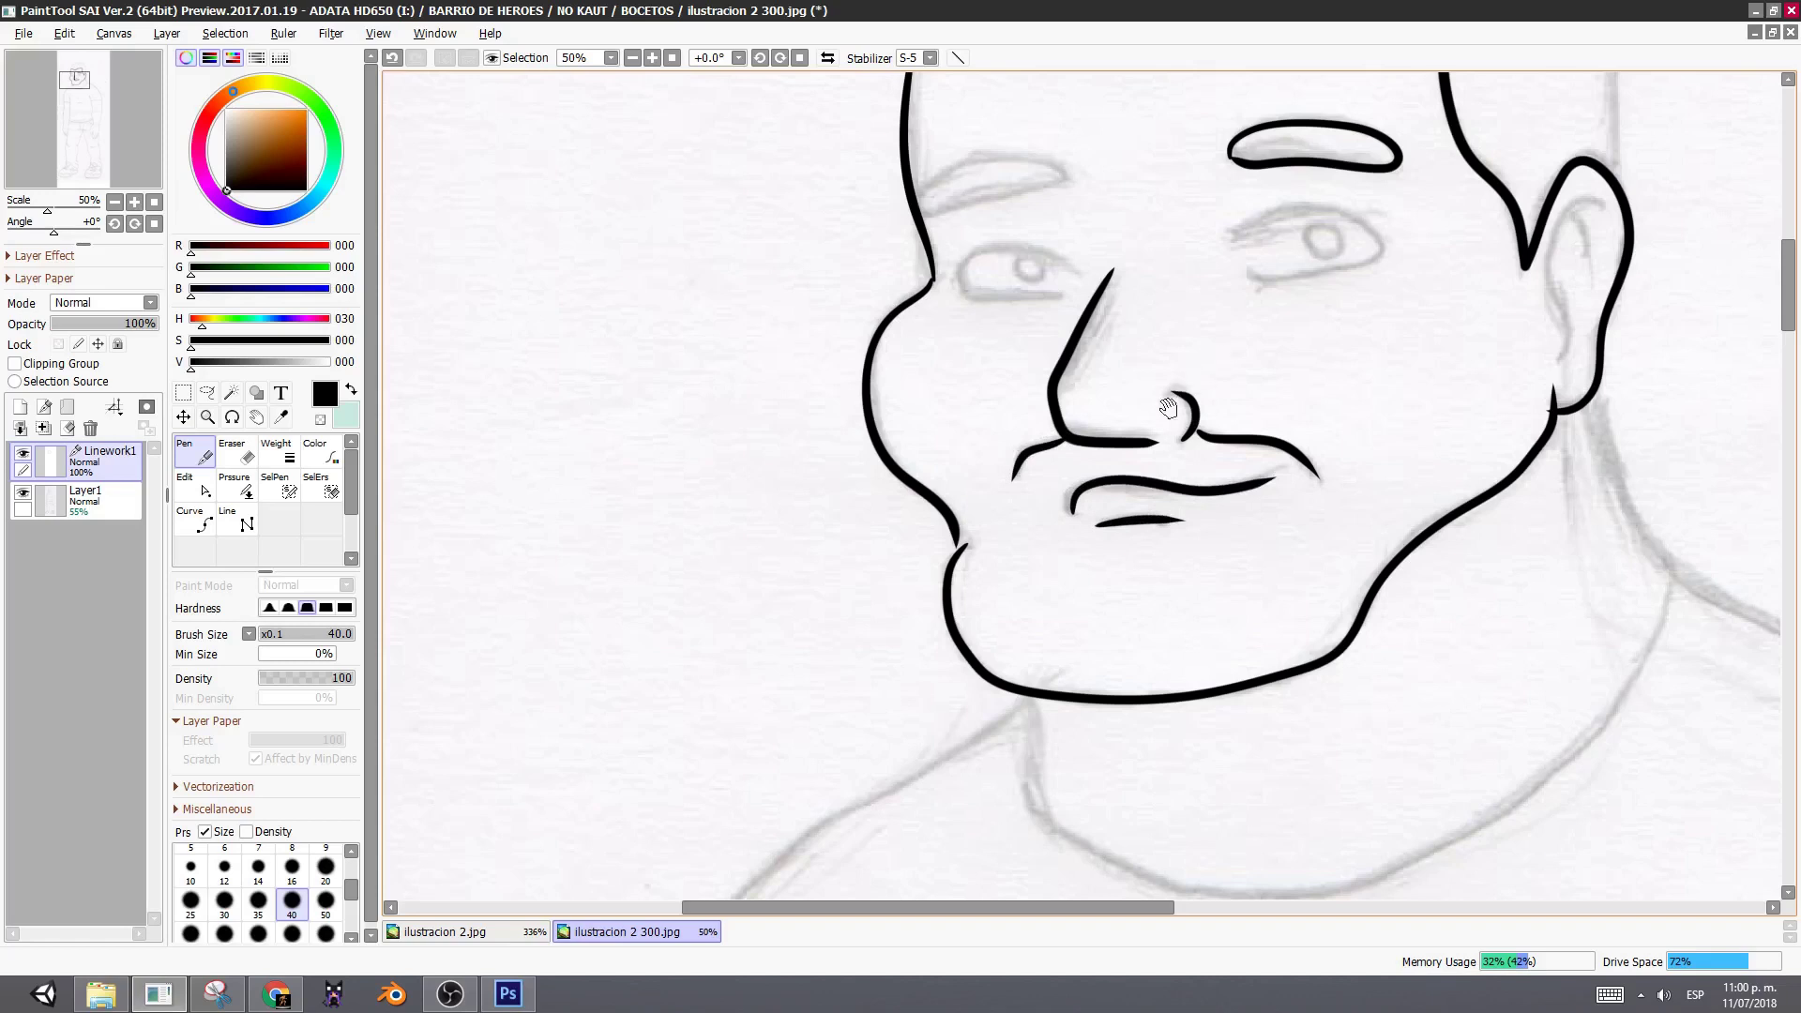
- Ink the almond-shaped outlines of both eyes with the Pen, closing each shape at its corner
{"action": "left_click_drag", "start_coordinate": [1167, 408], "coordinate": [994, 558]}
{"action": "mouse_move", "coordinate": [1044, 427]}
{"action": "left_mouse_down"}
{"action": "mouse_move", "coordinate": [1130, 386]}
{"action": "mouse_move", "coordinate": [1171, 396]}
{"action": "mouse_move", "coordinate": [1198, 436]}
{"action": "mouse_move", "coordinate": [1092, 463]}
{"action": "mouse_move", "coordinate": [1029, 454]}
{"action": "mouse_move", "coordinate": [1106, 428]}
{"action": "left_mouse_up"}
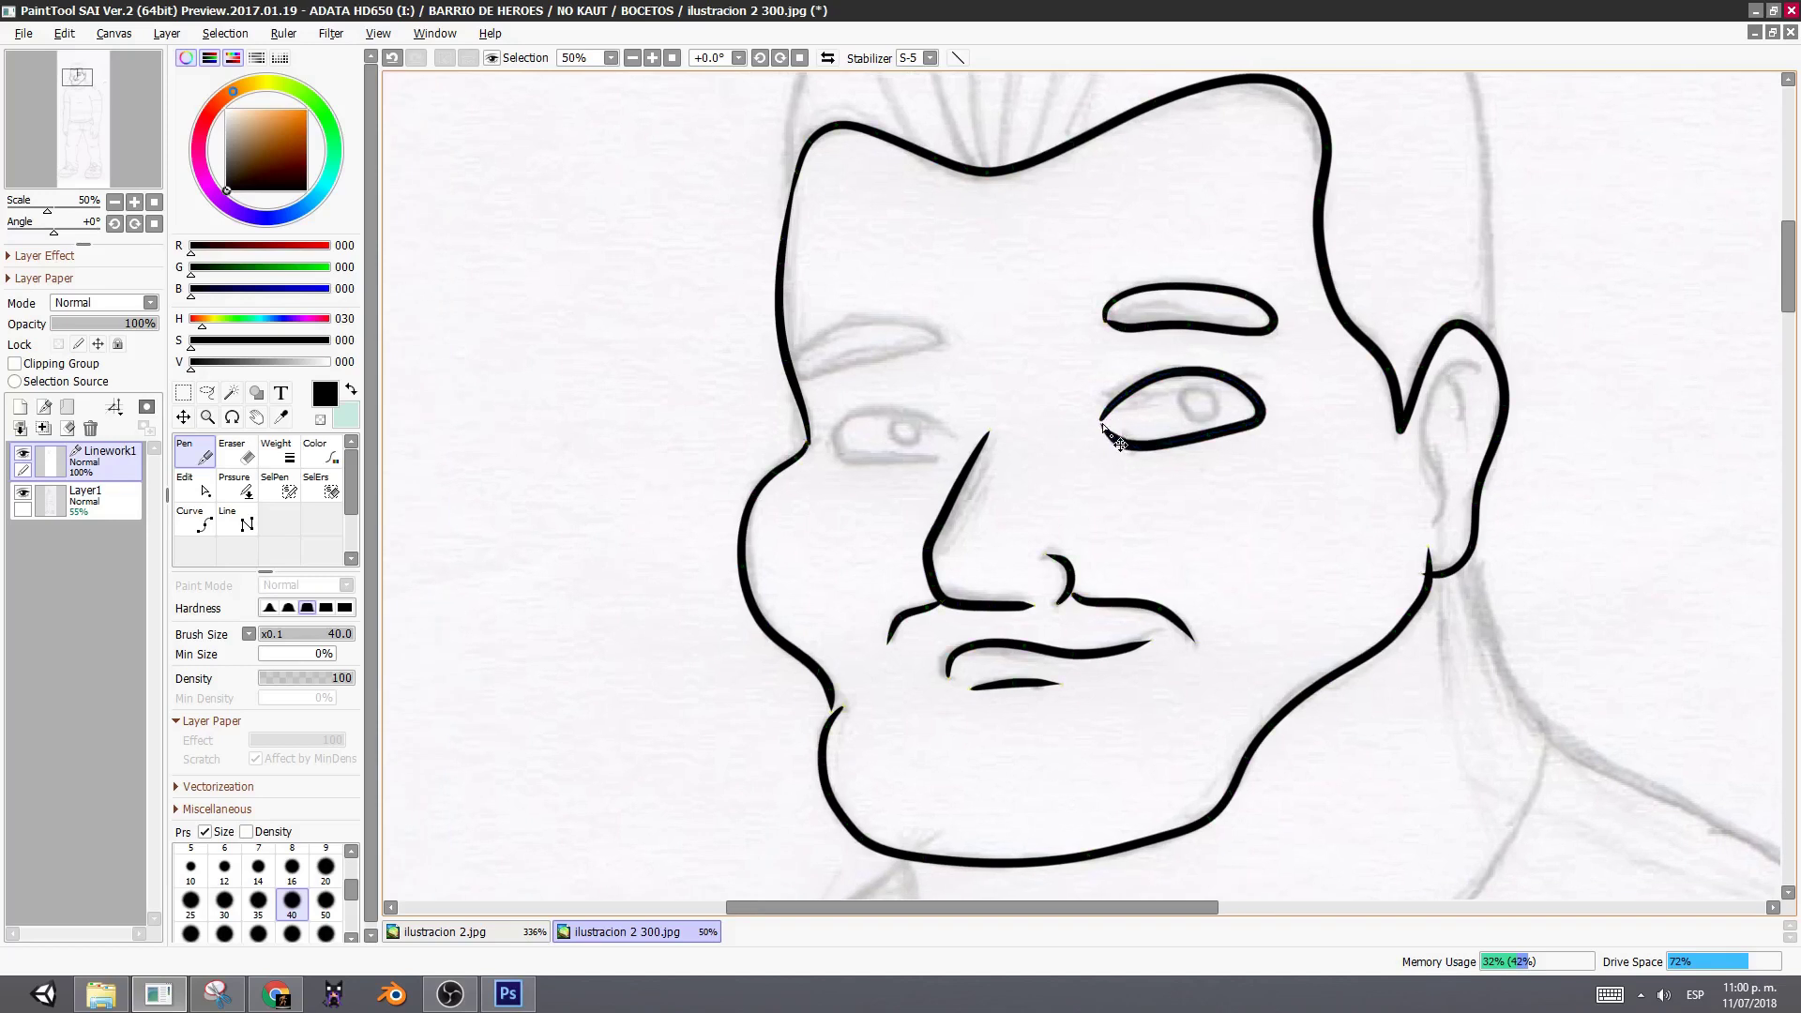
{"action": "mouse_move", "coordinate": [979, 451]}
{"action": "left_mouse_down"}
{"action": "mouse_move", "coordinate": [1119, 428]}
{"action": "mouse_move", "coordinate": [1031, 385]}
{"action": "mouse_move", "coordinate": [976, 405]}
{"action": "mouse_move", "coordinate": [976, 429]}
{"action": "mouse_move", "coordinate": [1112, 424]}
{"action": "left_mouse_up"}
{"action": "key", "text": "ctrl"}
{"action": "key", "text": "ctrl+z"}
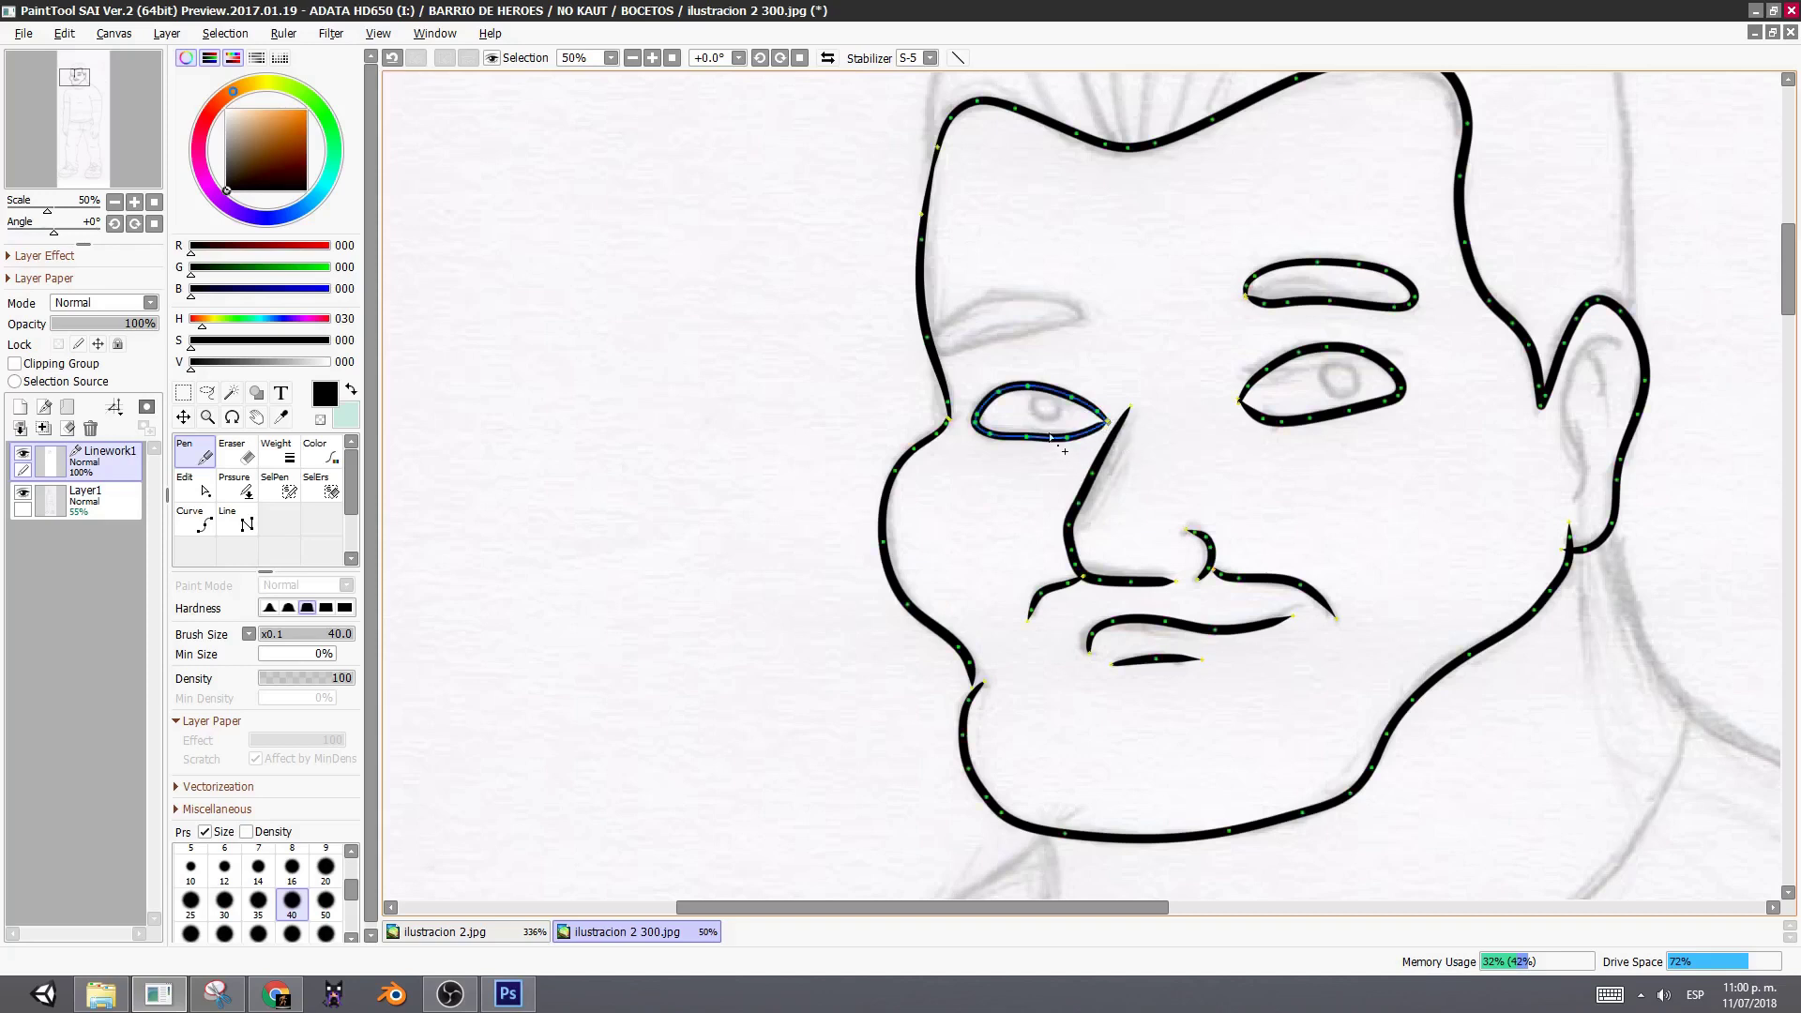
{"action": "left_click_drag", "start_coordinate": [1093, 426], "coordinate": [1020, 522]}
{"action": "left_click_drag", "start_coordinate": [1177, 484], "coordinate": [1104, 469]}
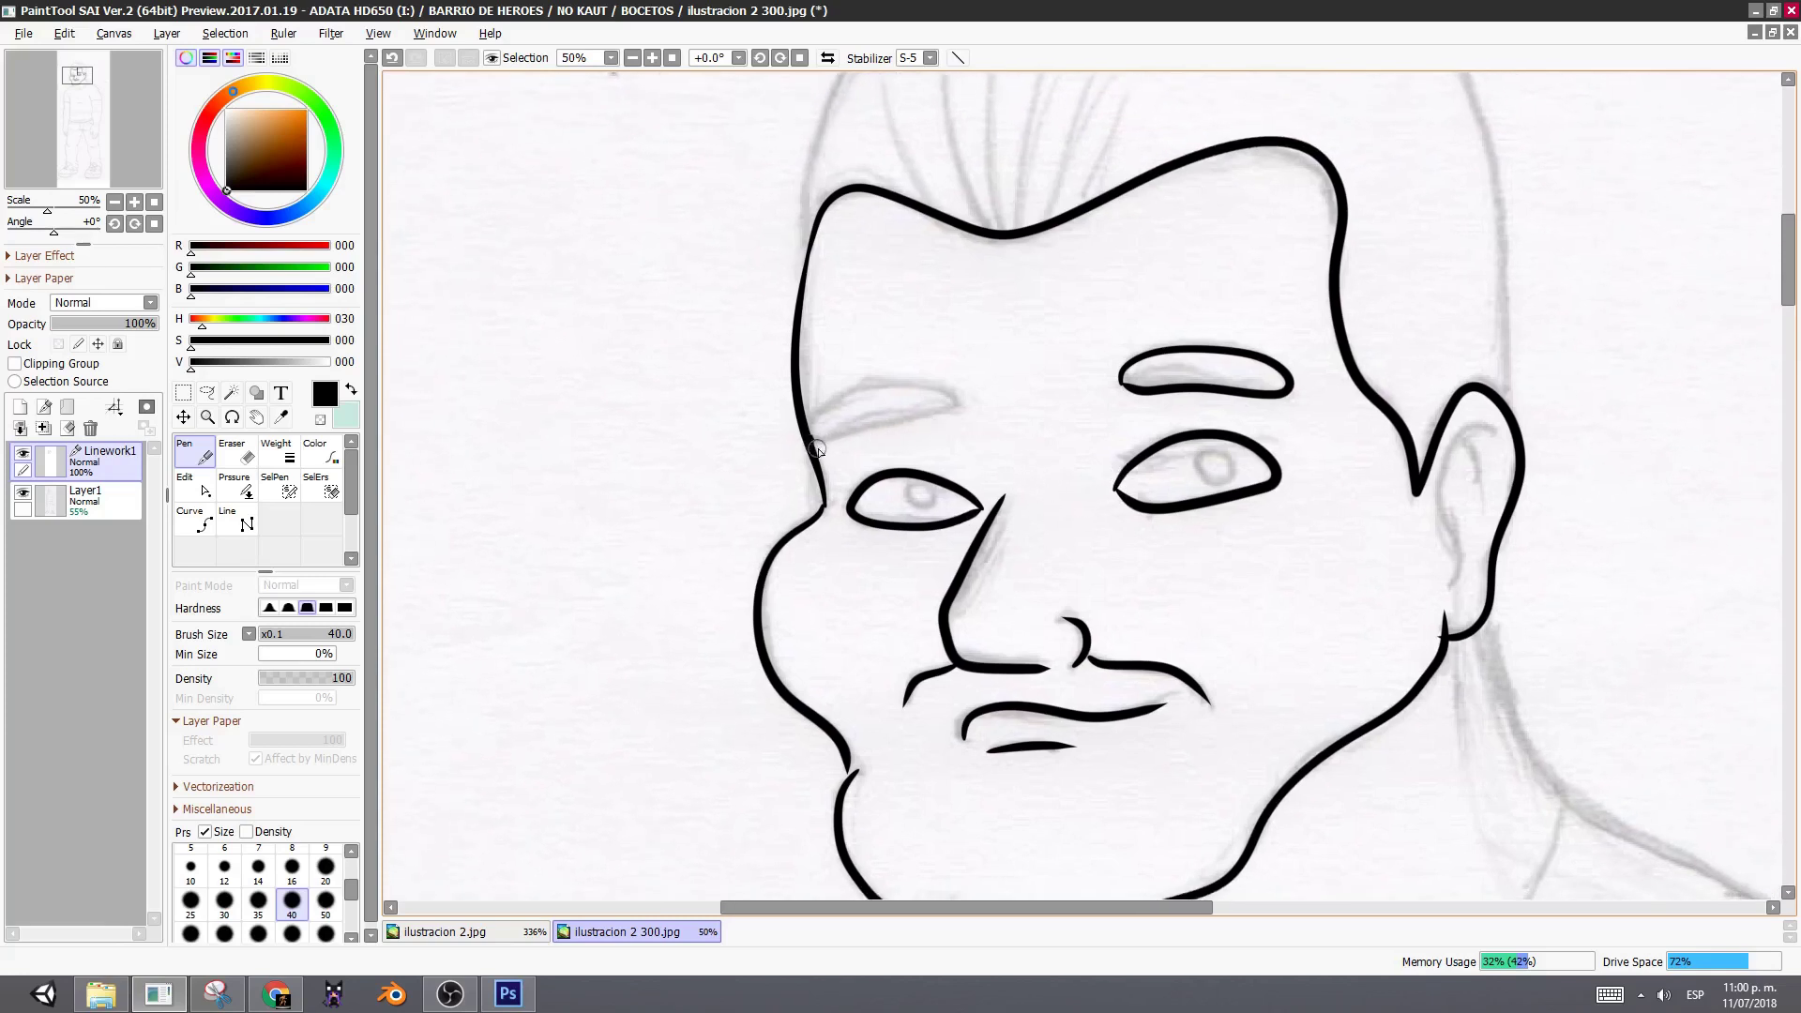
- Ink the remaining eyebrow beside the forehead line and the inner folds of the ear
{"action": "mouse_move", "coordinate": [817, 450]}
{"action": "left_mouse_down"}
{"action": "mouse_move", "coordinate": [962, 396]}
{"action": "mouse_move", "coordinate": [836, 398]}
{"action": "mouse_move", "coordinate": [803, 439]}
{"action": "left_mouse_up"}
{"action": "mouse_move", "coordinate": [1434, 505]}
{"action": "left_mouse_down"}
{"action": "mouse_move", "coordinate": [1090, 371]}
{"action": "mouse_move", "coordinate": [1047, 374]}
{"action": "mouse_move", "coordinate": [1049, 419]}
{"action": "mouse_move", "coordinate": [1061, 319]}
{"action": "mouse_move", "coordinate": [1097, 298]}
{"action": "left_mouse_up"}
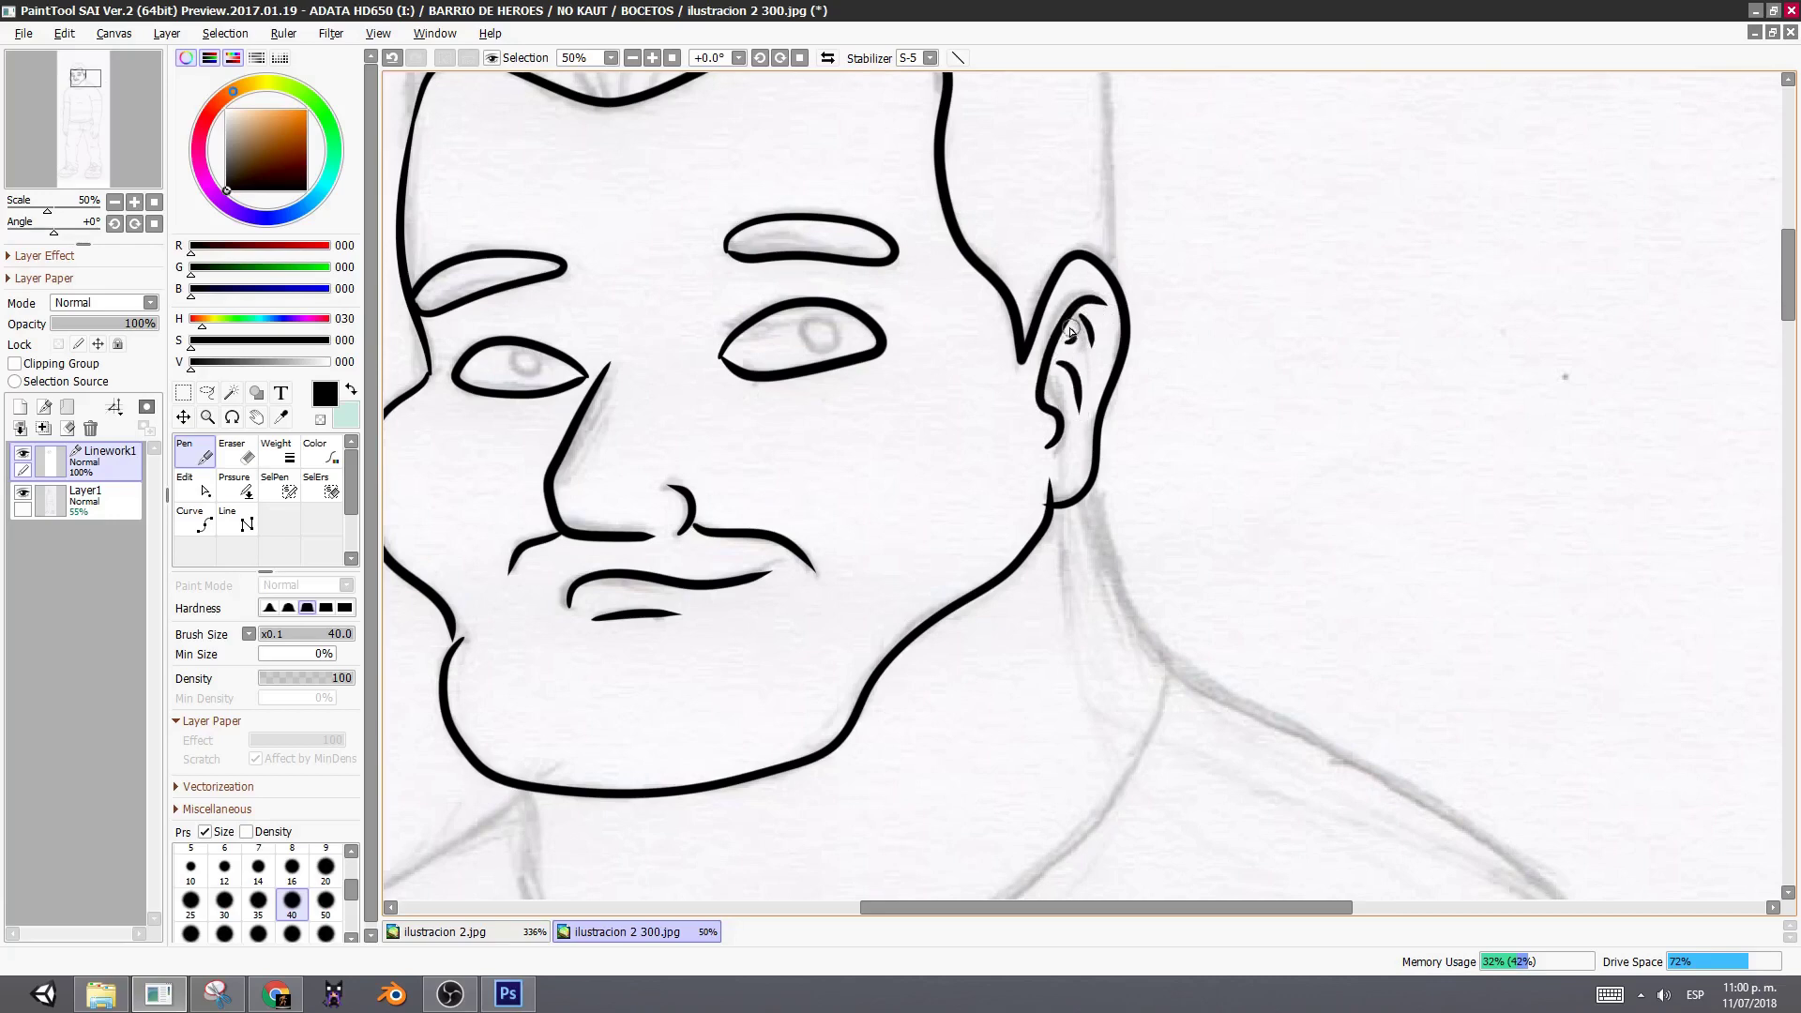
- Ink both sides of the neck and the curved collar line, pulling the collar's end onto the neck line
{"action": "left_click_drag", "start_coordinate": [1084, 514], "coordinate": [1360, 116]}
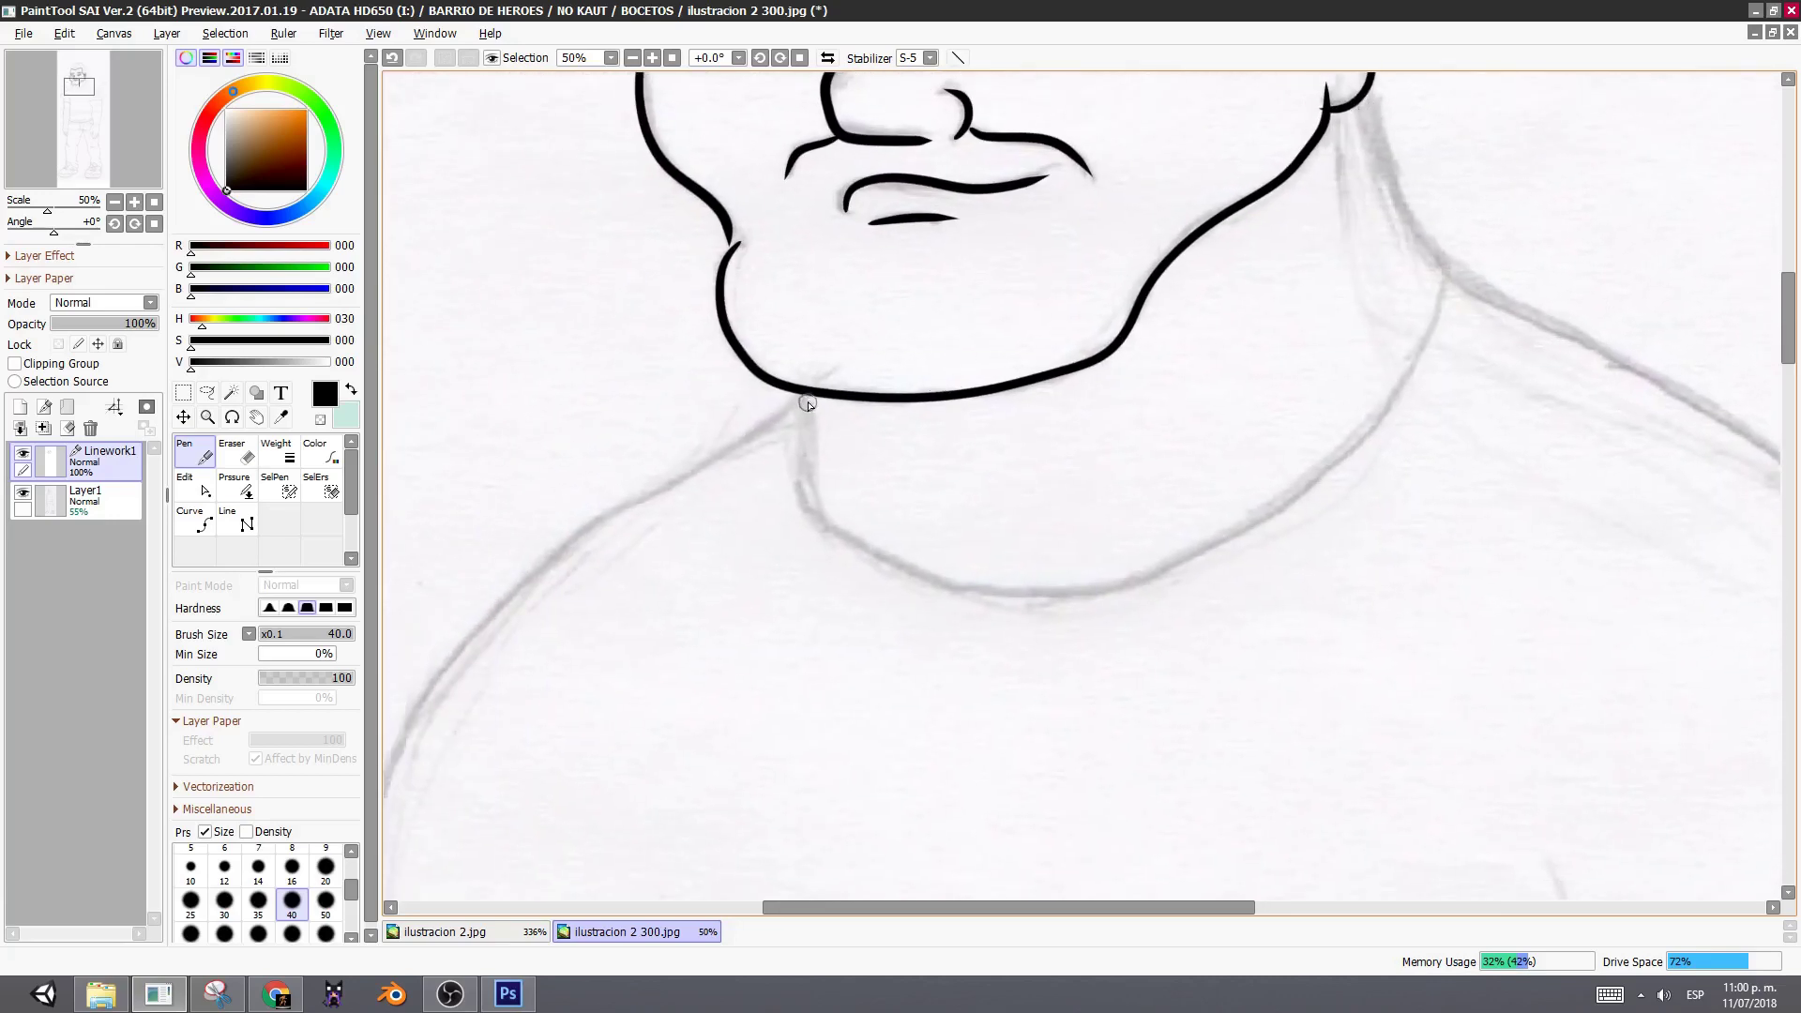
{"action": "left_click_drag", "start_coordinate": [813, 486], "coordinate": [793, 523]}
{"action": "left_click_drag", "start_coordinate": [1294, 347], "coordinate": [1070, 496]}
{"action": "left_click_drag", "start_coordinate": [1152, 259], "coordinate": [1242, 459]}
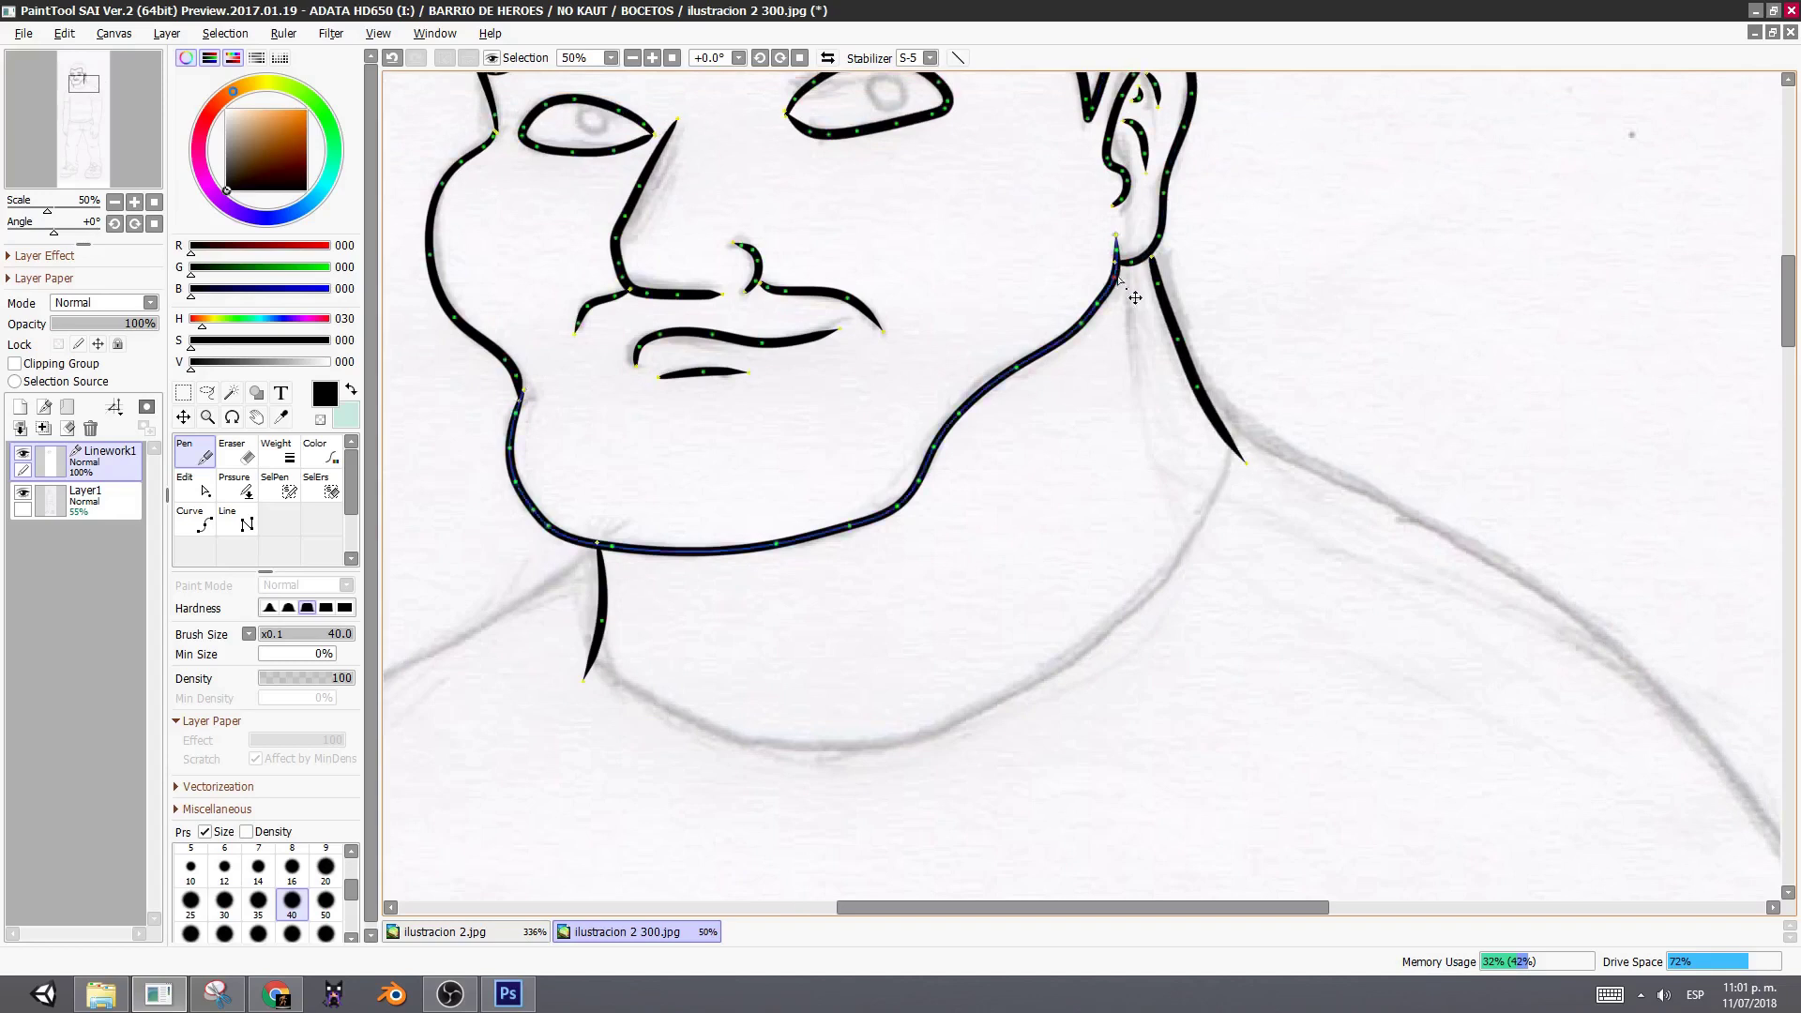
{"action": "left_click_drag", "start_coordinate": [1032, 553], "coordinate": [1202, 364]}
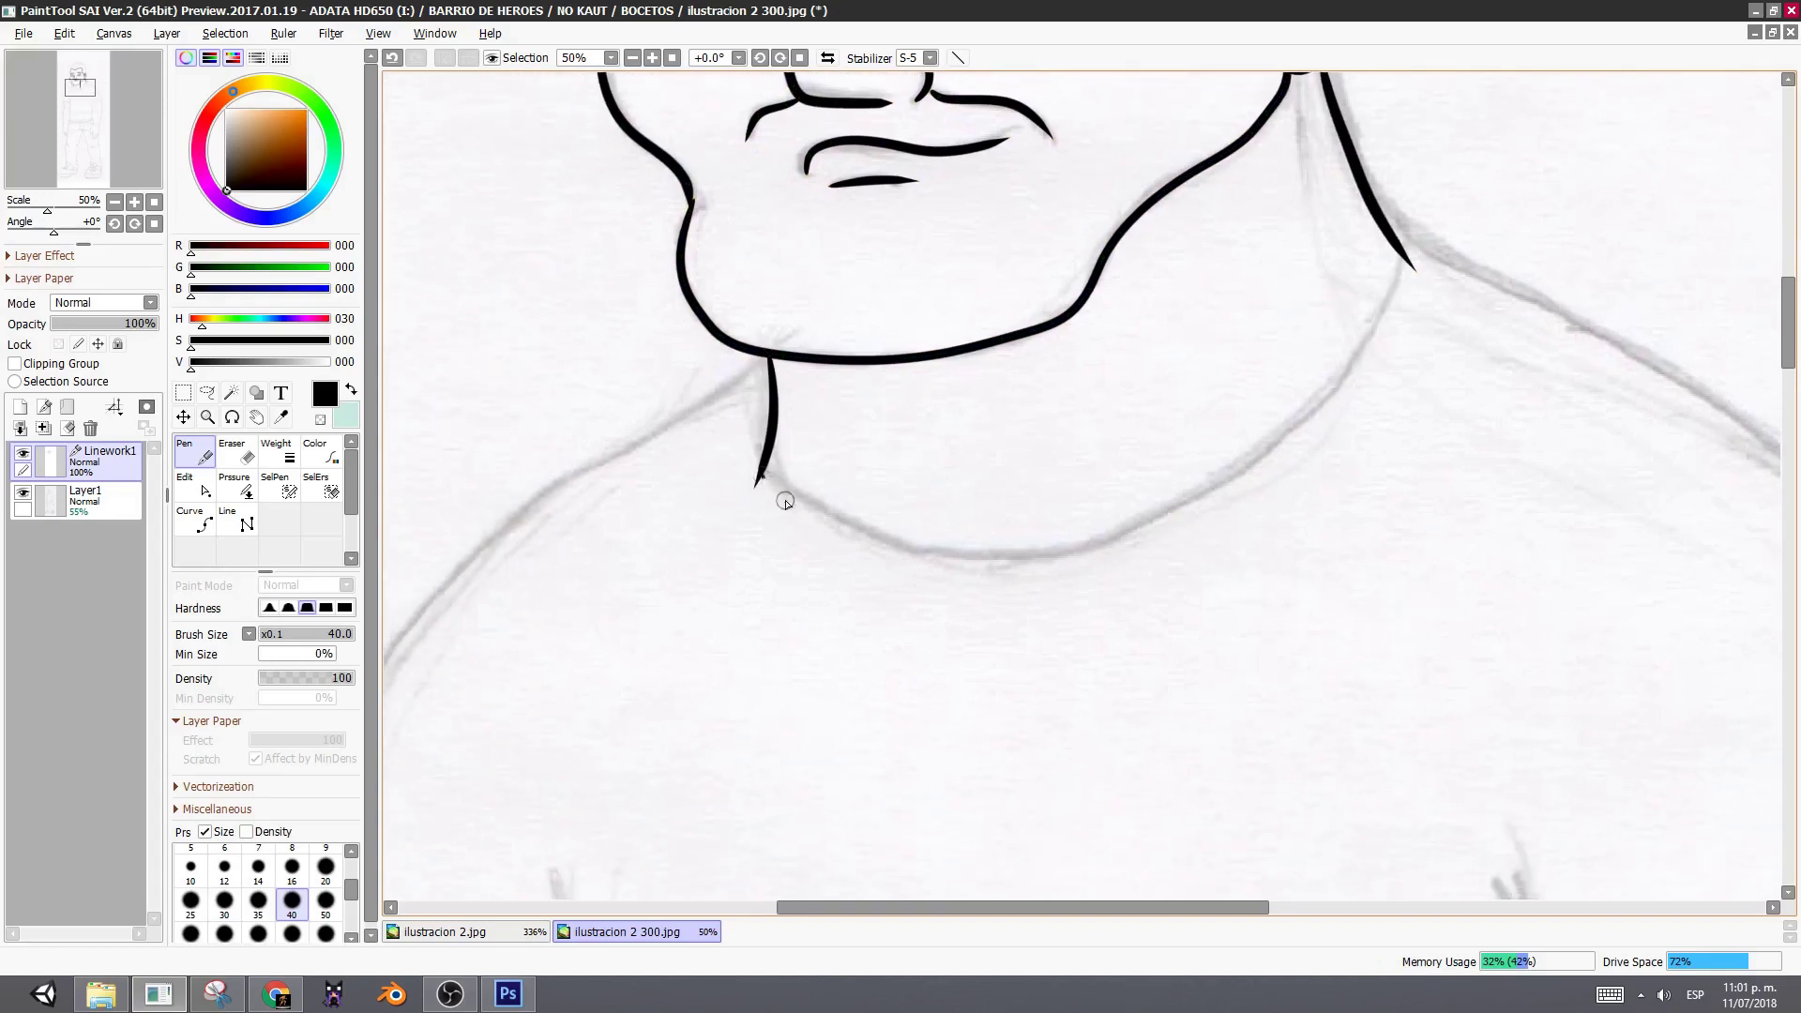
{"action": "mouse_move", "coordinate": [762, 478]}
{"action": "left_mouse_down"}
{"action": "mouse_move", "coordinate": [916, 565]}
{"action": "mouse_move", "coordinate": [1082, 554]}
{"action": "mouse_move", "coordinate": [1234, 459]}
{"action": "mouse_move", "coordinate": [1413, 274]}
{"action": "left_mouse_up"}
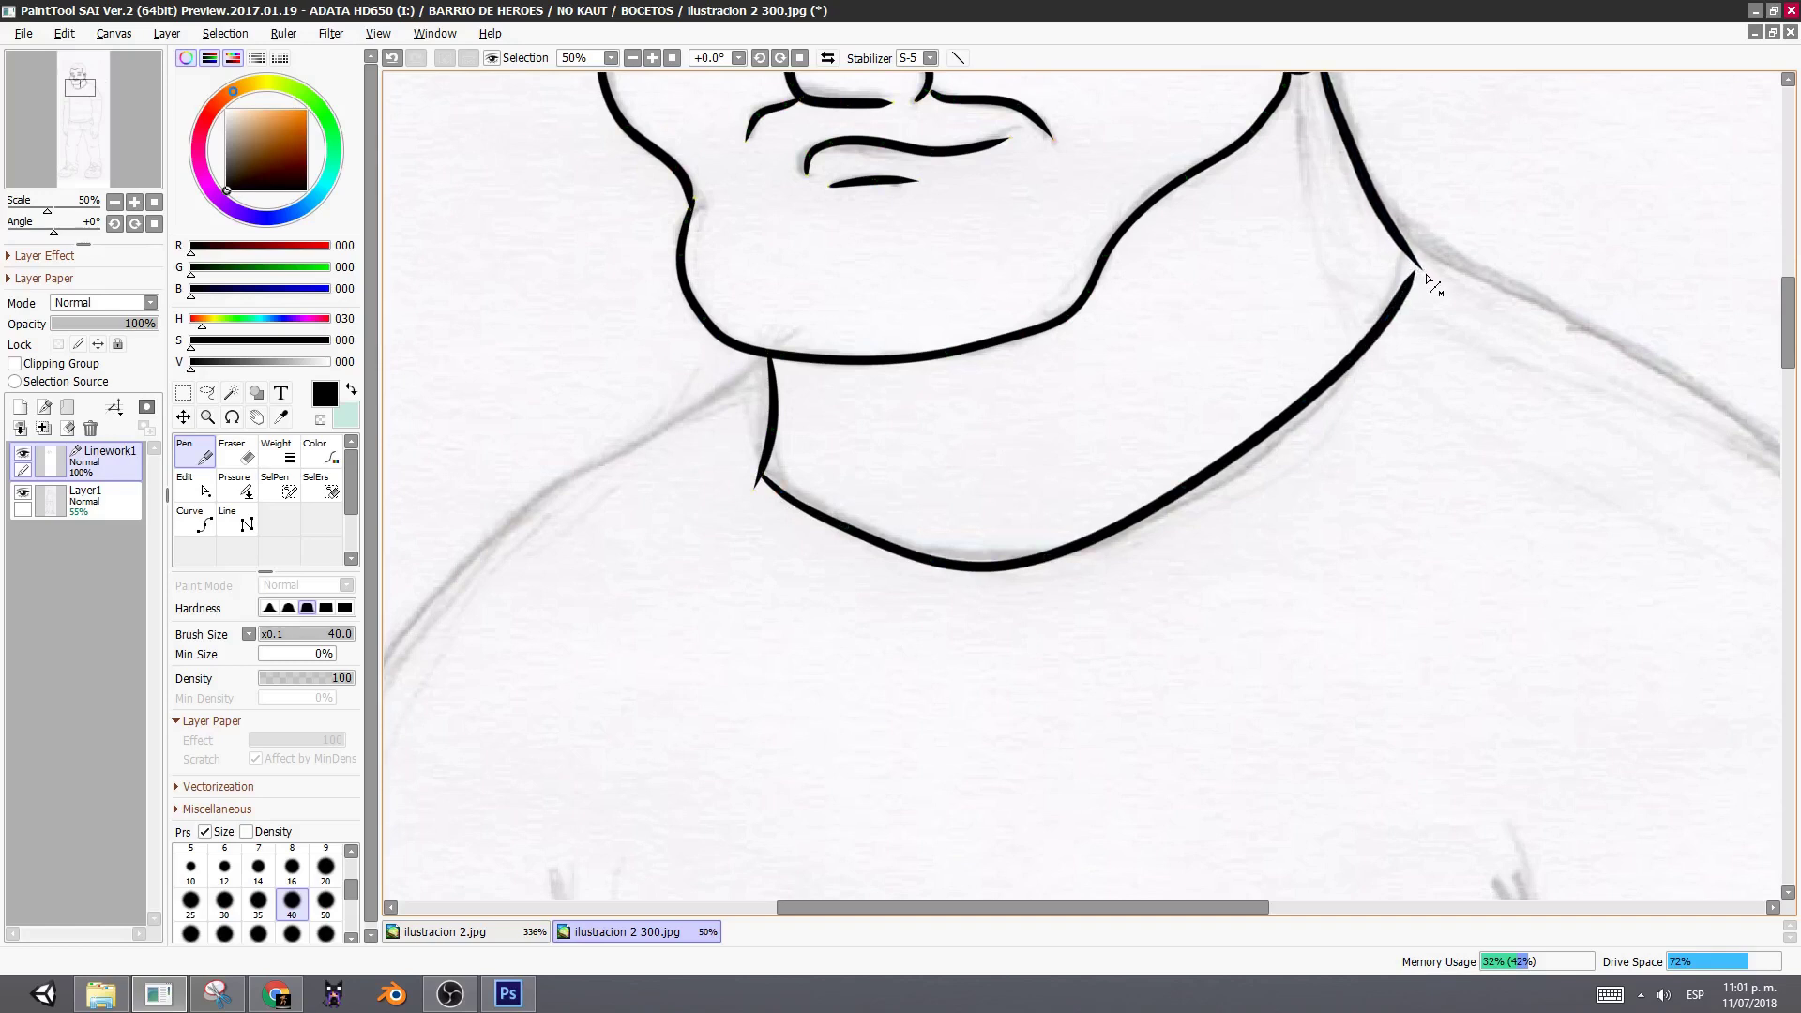
{"action": "left_click_drag", "start_coordinate": [1422, 270], "coordinate": [1408, 235]}
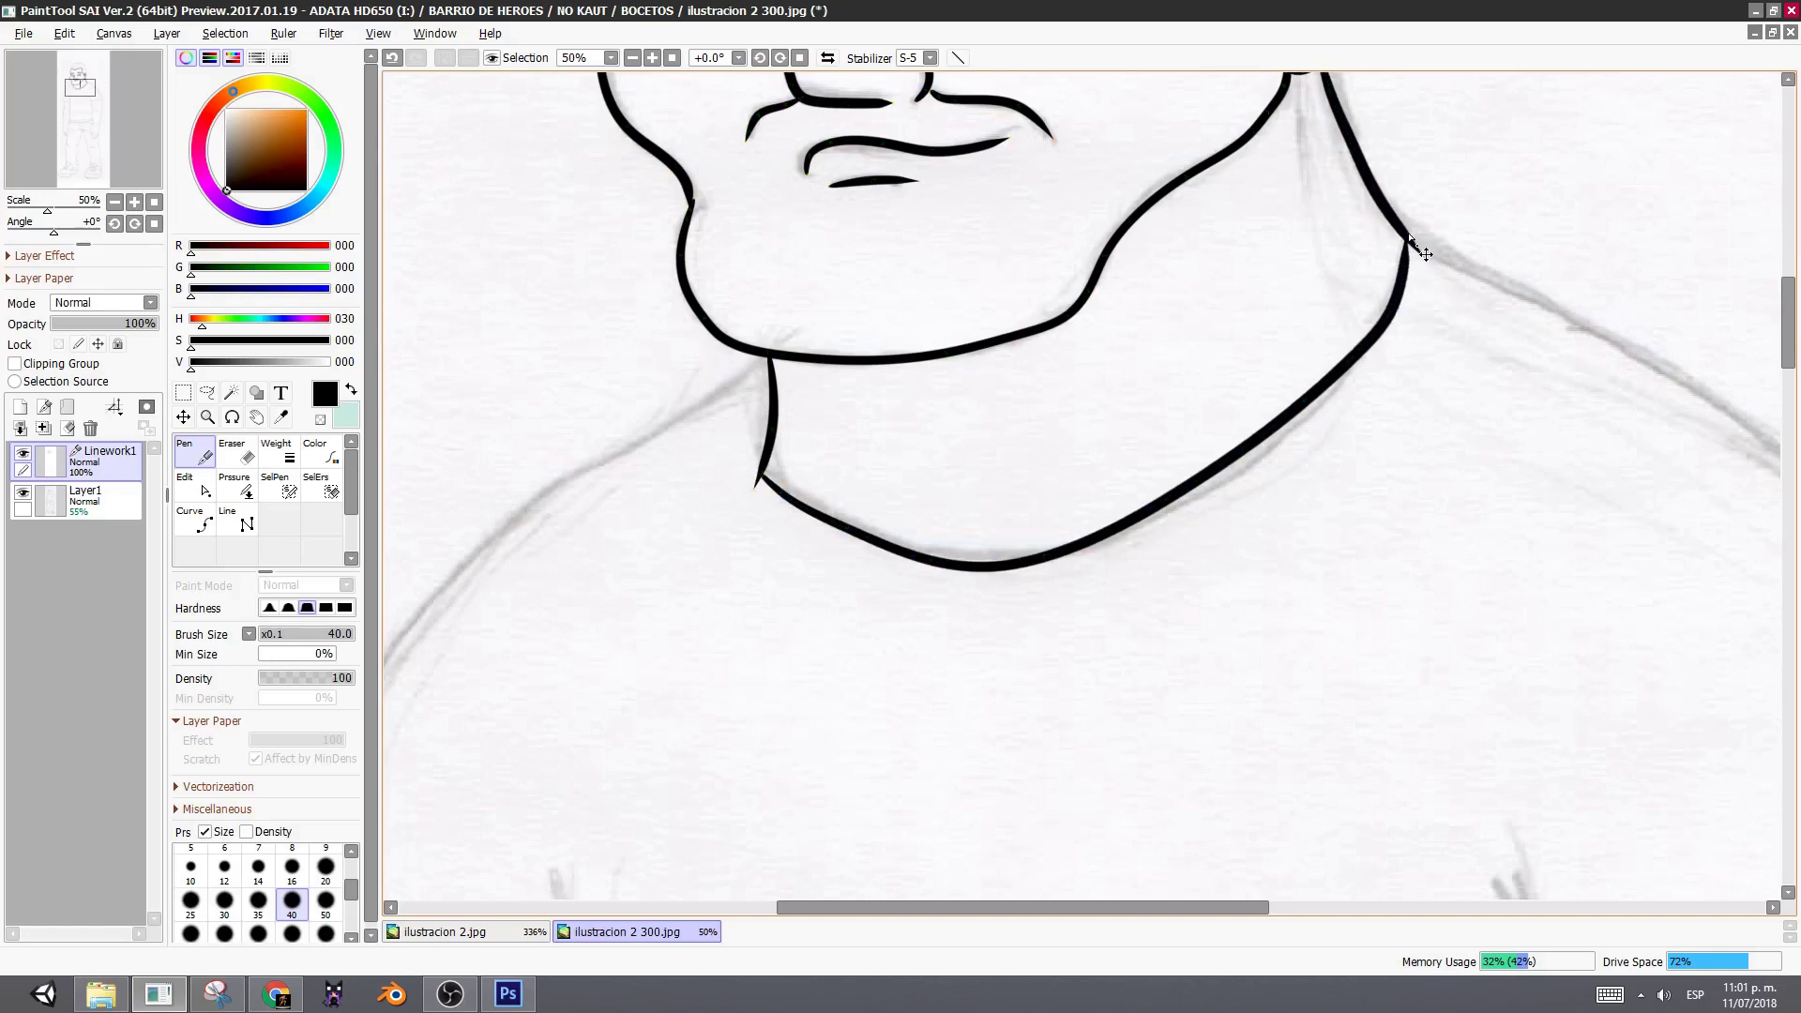
- Ink the hair's outer outline from the forehead over the three top locks and down the back to the ear
{"action": "scroll", "coordinate": [1044, 233], "scroll_direction": "up", "scroll_amount": 10}
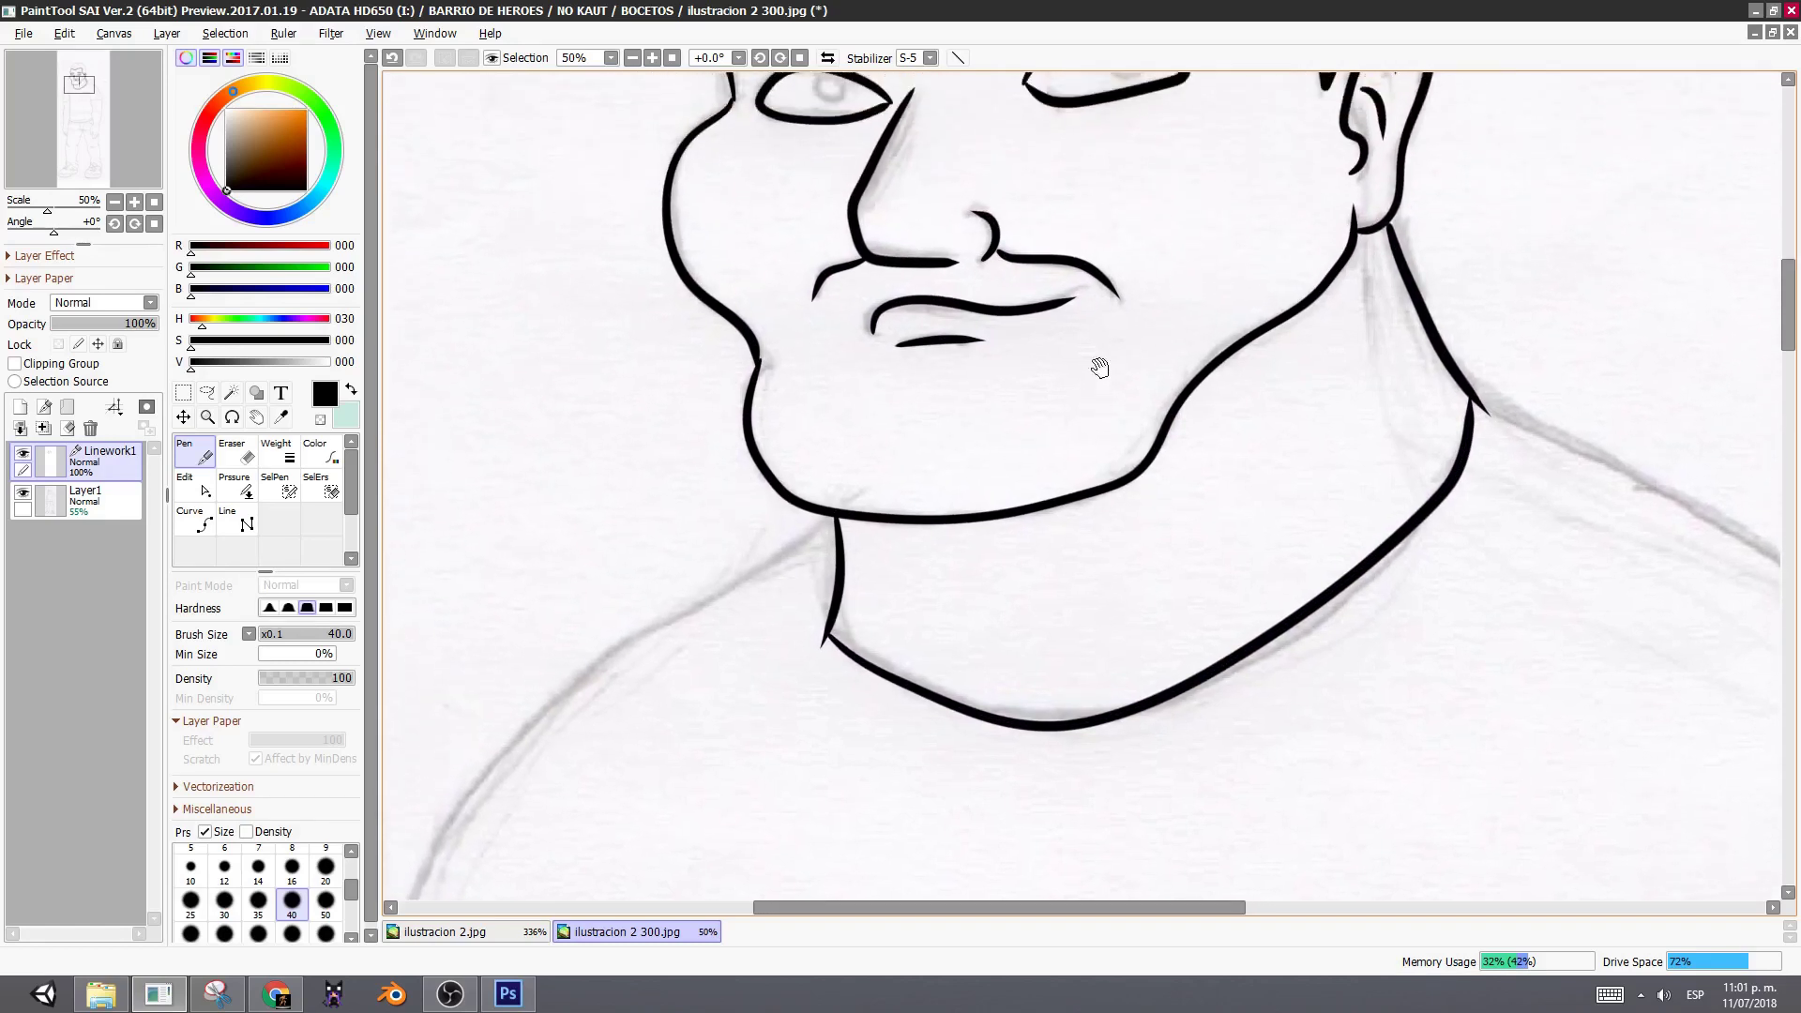
{"action": "scroll", "coordinate": [1122, 332], "scroll_direction": "up", "scroll_amount": 8}
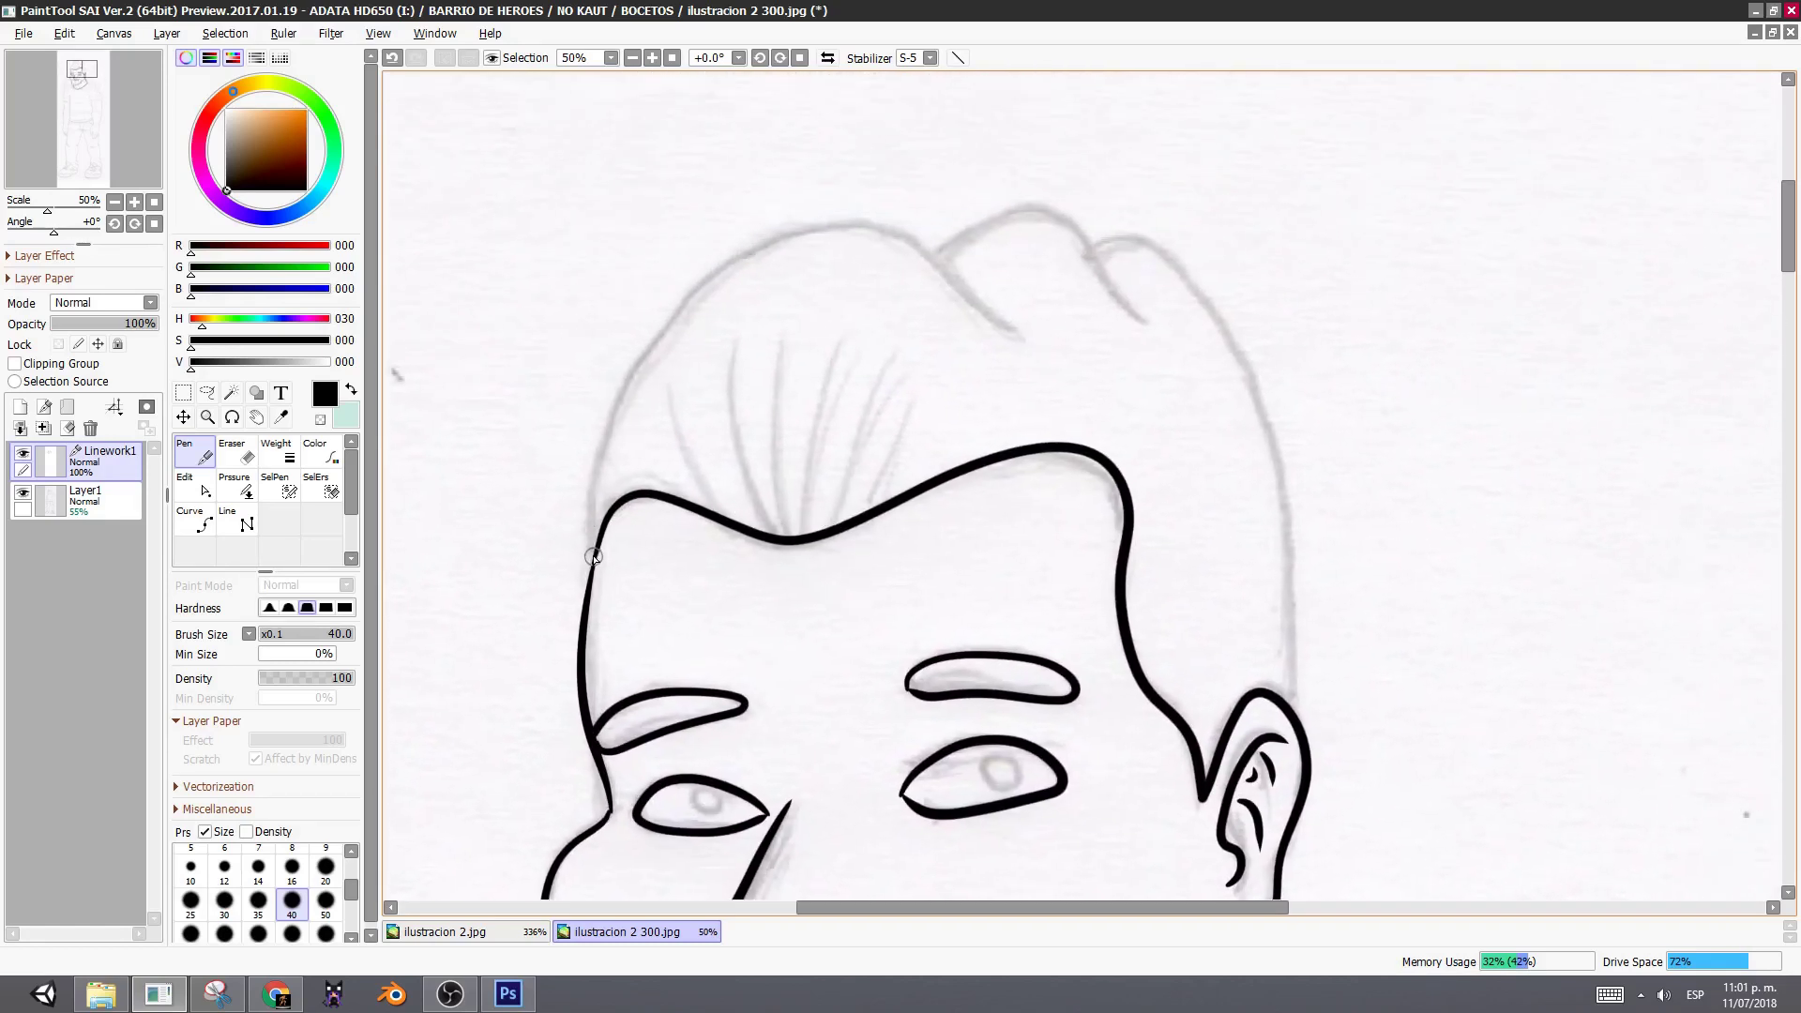
{"action": "mouse_move", "coordinate": [605, 483]}
{"action": "left_mouse_down"}
{"action": "mouse_move", "coordinate": [682, 321]}
{"action": "mouse_move", "coordinate": [773, 235]}
{"action": "mouse_move", "coordinate": [880, 227]}
{"action": "mouse_move", "coordinate": [1021, 332]}
{"action": "left_mouse_up"}
{"action": "left_click_drag", "start_coordinate": [1010, 343], "coordinate": [780, 355]}
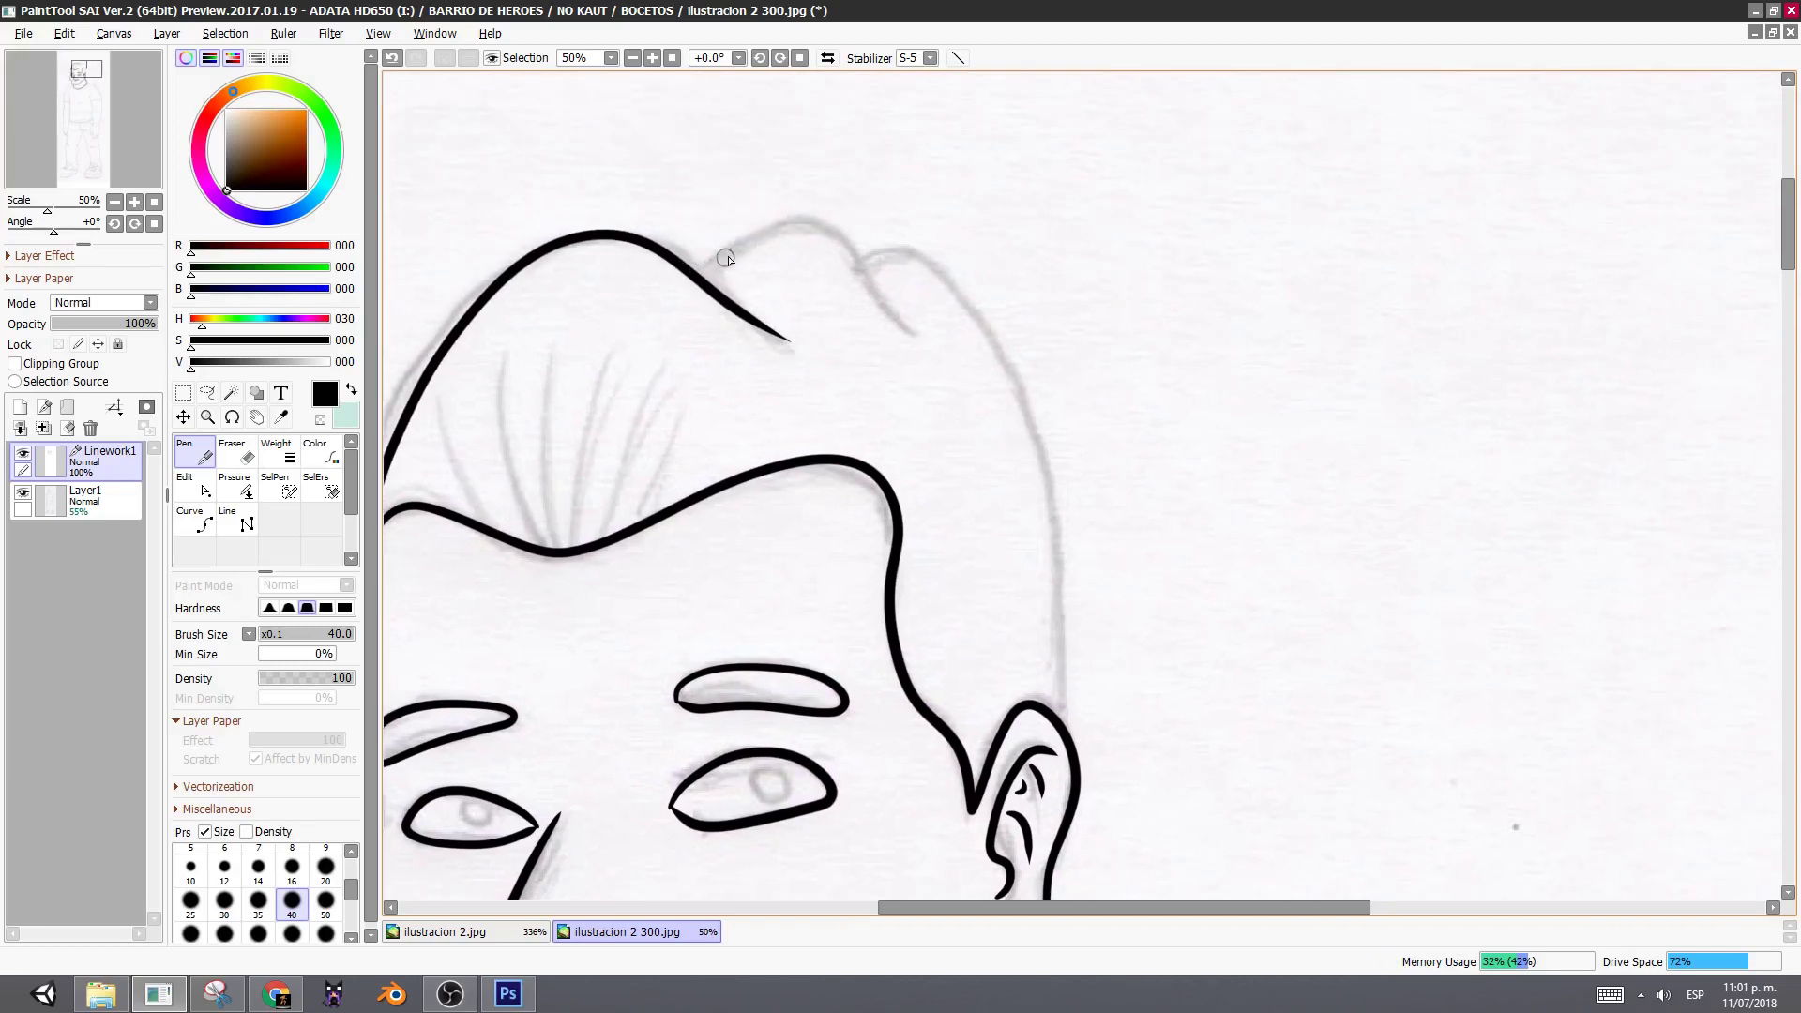
{"action": "mouse_move", "coordinate": [725, 258]}
{"action": "left_mouse_down"}
{"action": "mouse_move", "coordinate": [824, 216]}
{"action": "mouse_move", "coordinate": [898, 325]}
{"action": "mouse_move", "coordinate": [945, 349]}
{"action": "left_mouse_up"}
{"action": "mouse_move", "coordinate": [946, 349]}
{"action": "left_mouse_down"}
{"action": "mouse_move", "coordinate": [857, 188]}
{"action": "mouse_move", "coordinate": [791, 259]}
{"action": "mouse_move", "coordinate": [785, 192]}
{"action": "mouse_move", "coordinate": [850, 243]}
{"action": "mouse_move", "coordinate": [917, 388]}
{"action": "mouse_move", "coordinate": [945, 671]}
{"action": "mouse_move", "coordinate": [1094, 354]}
{"action": "left_mouse_up"}
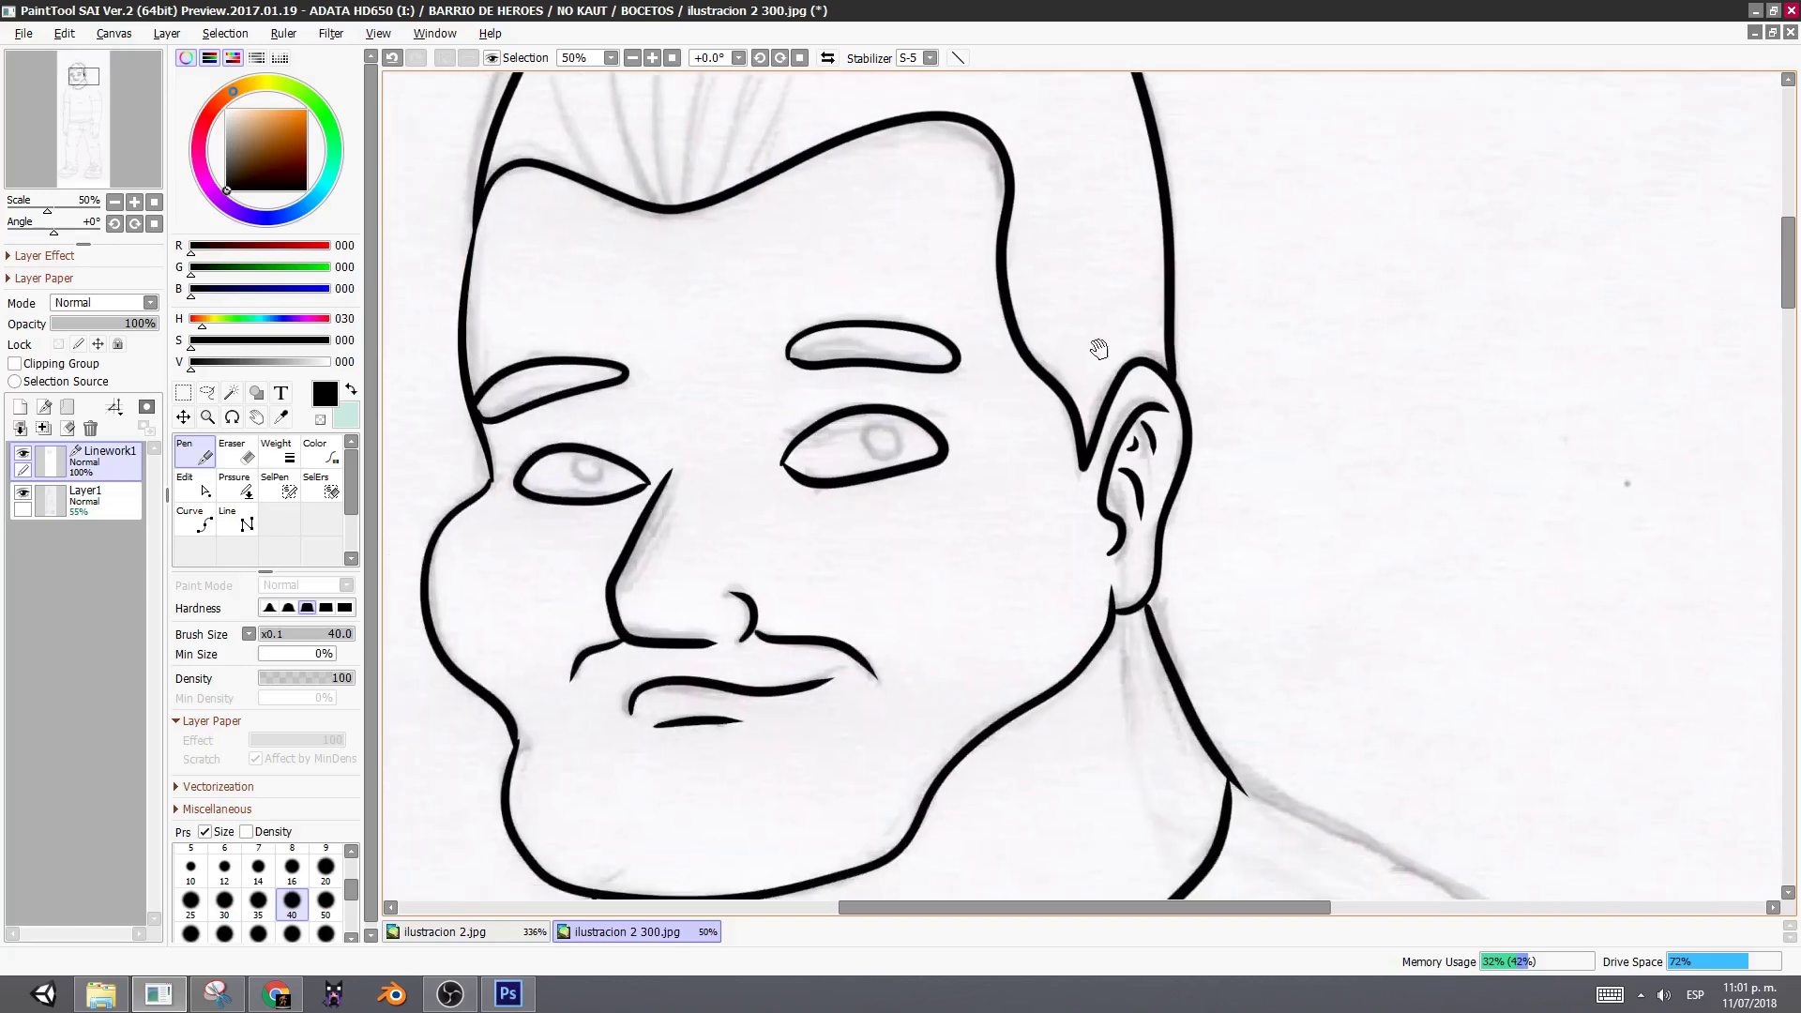
- Ink the round irises in both eyes and adjust the one in the eye nearest the ear
{"action": "left_click_drag", "start_coordinate": [793, 428], "coordinate": [856, 391]}
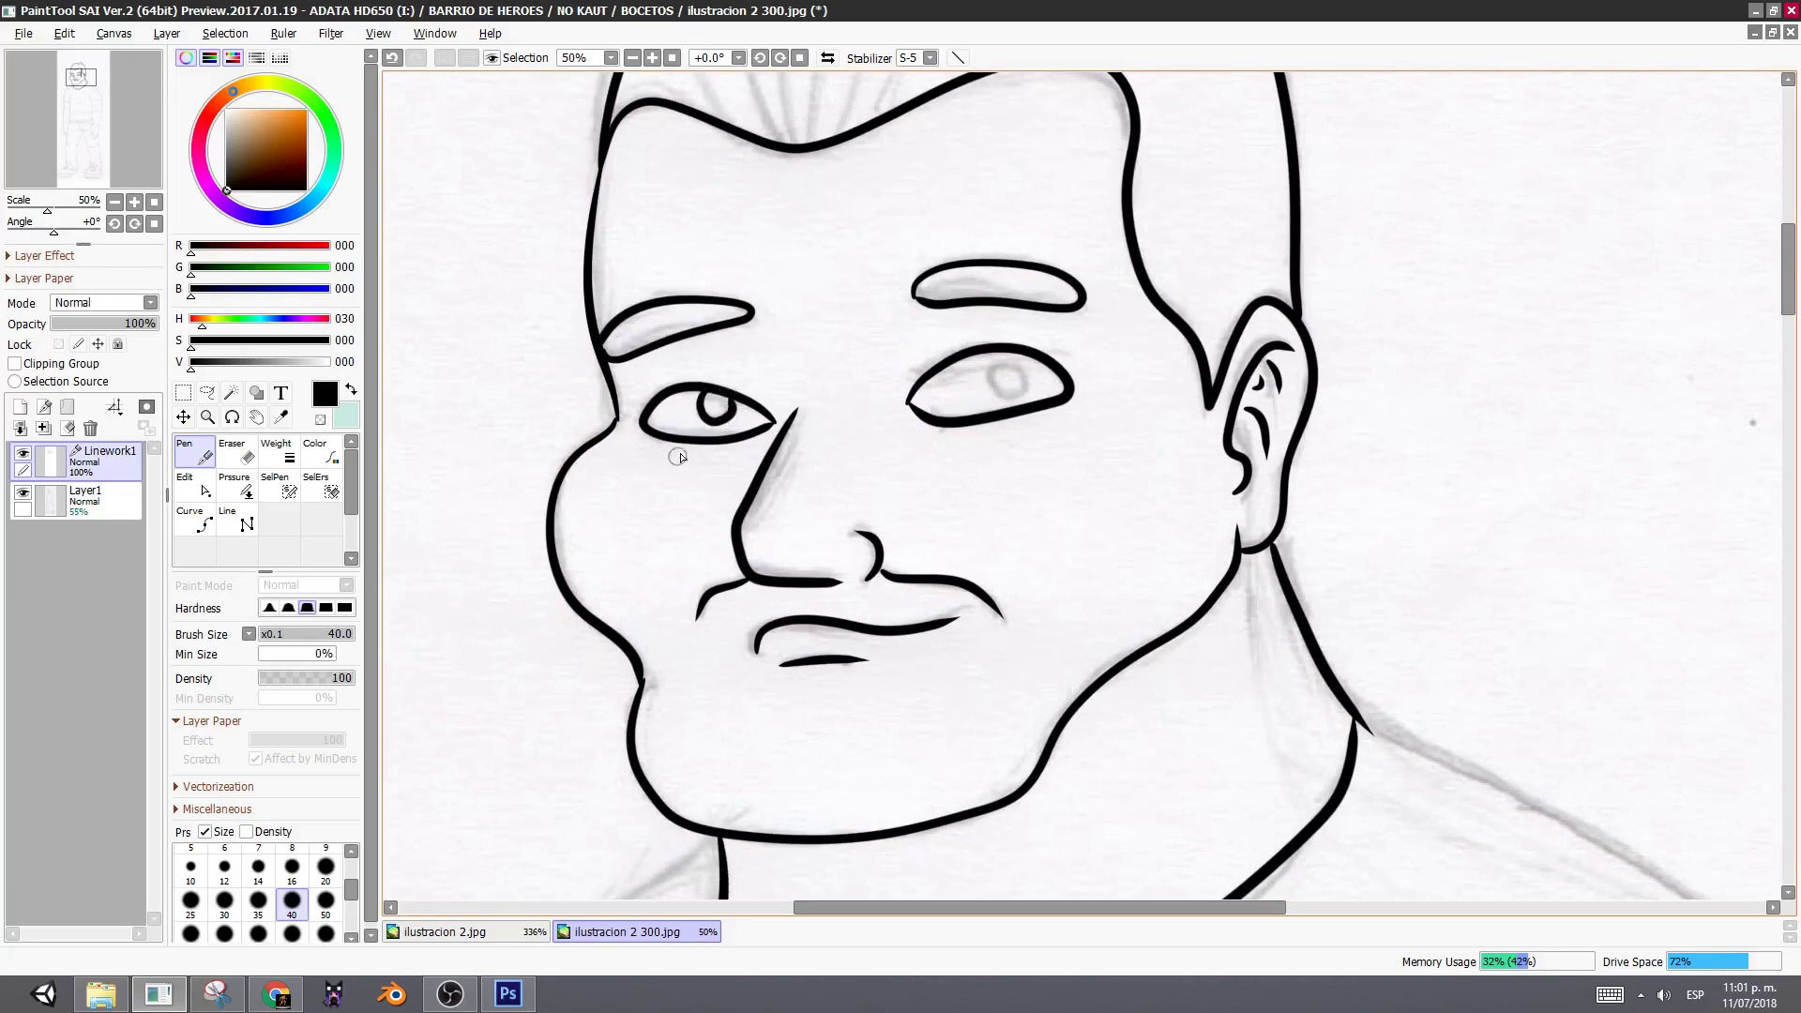
{"action": "key", "text": "ctrl"}
{"action": "left_click_drag", "start_coordinate": [996, 368], "coordinate": [790, 389]}
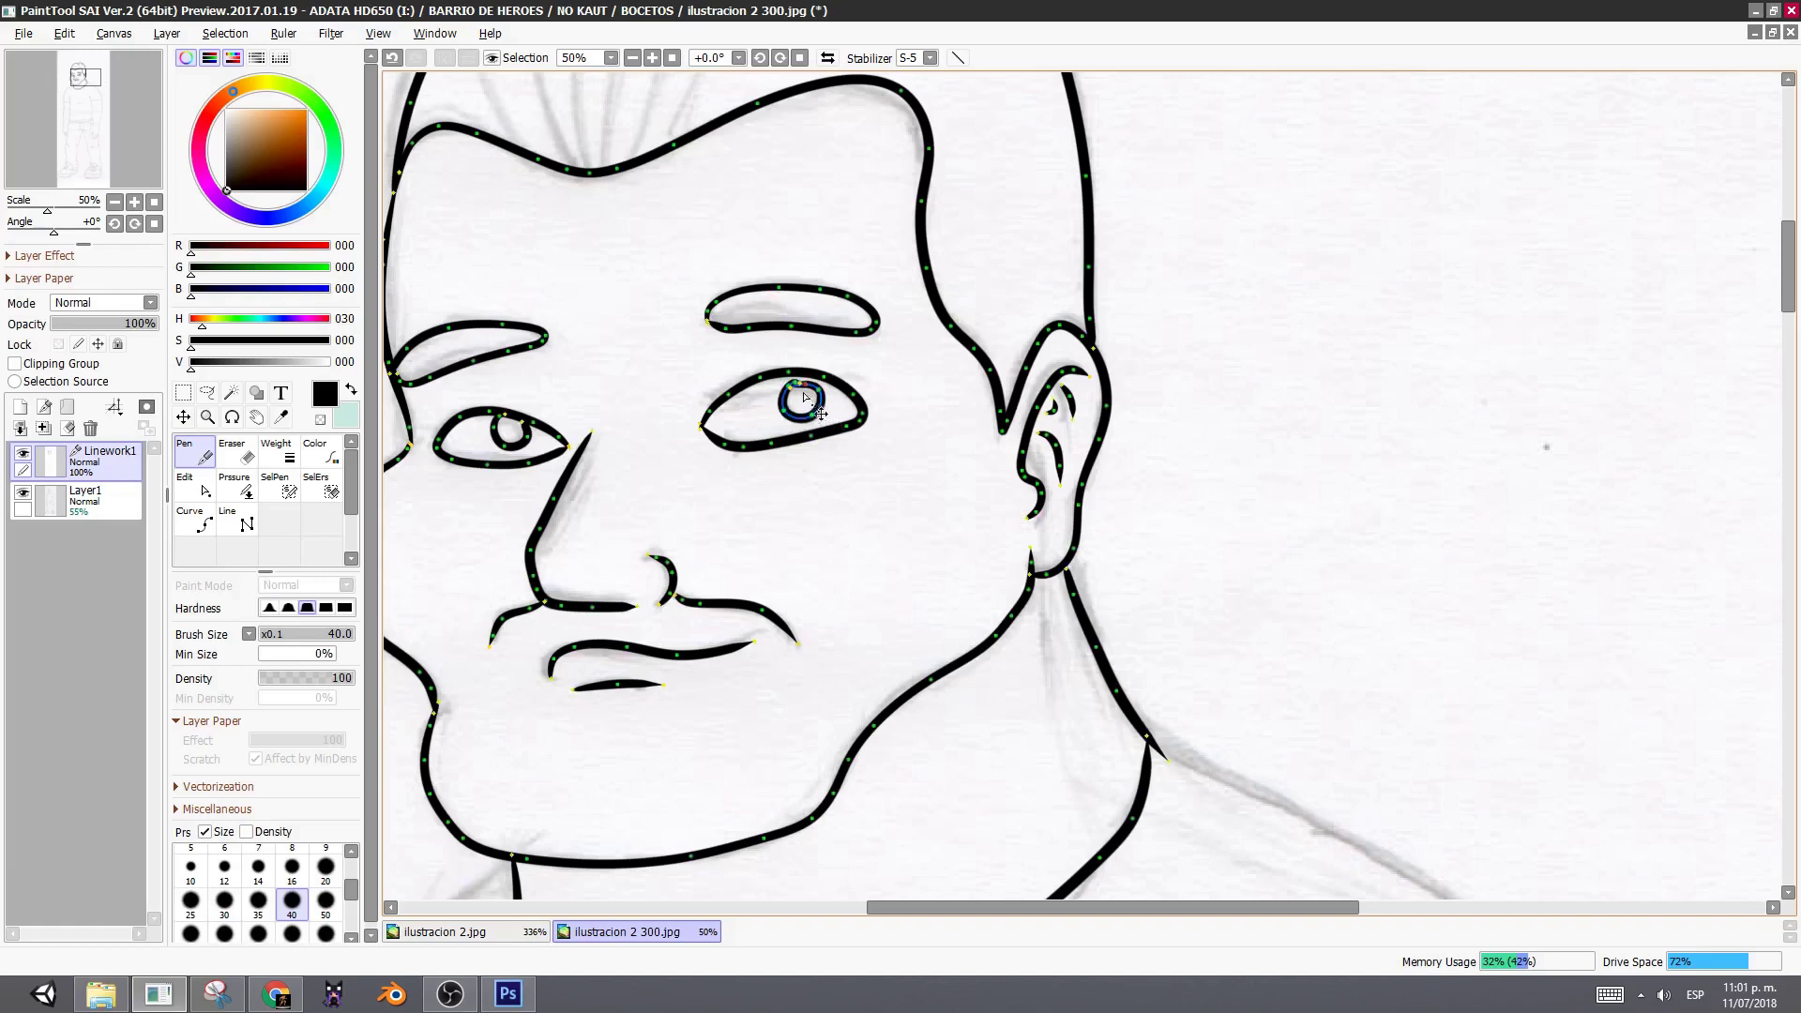
{"action": "left_click_drag", "start_coordinate": [804, 392], "coordinate": [802, 386]}
- Ink the thin hair strands fanning upward from the dip in the middle of the hairline
{"action": "left_click_drag", "start_coordinate": [611, 574], "coordinate": [773, 585]}
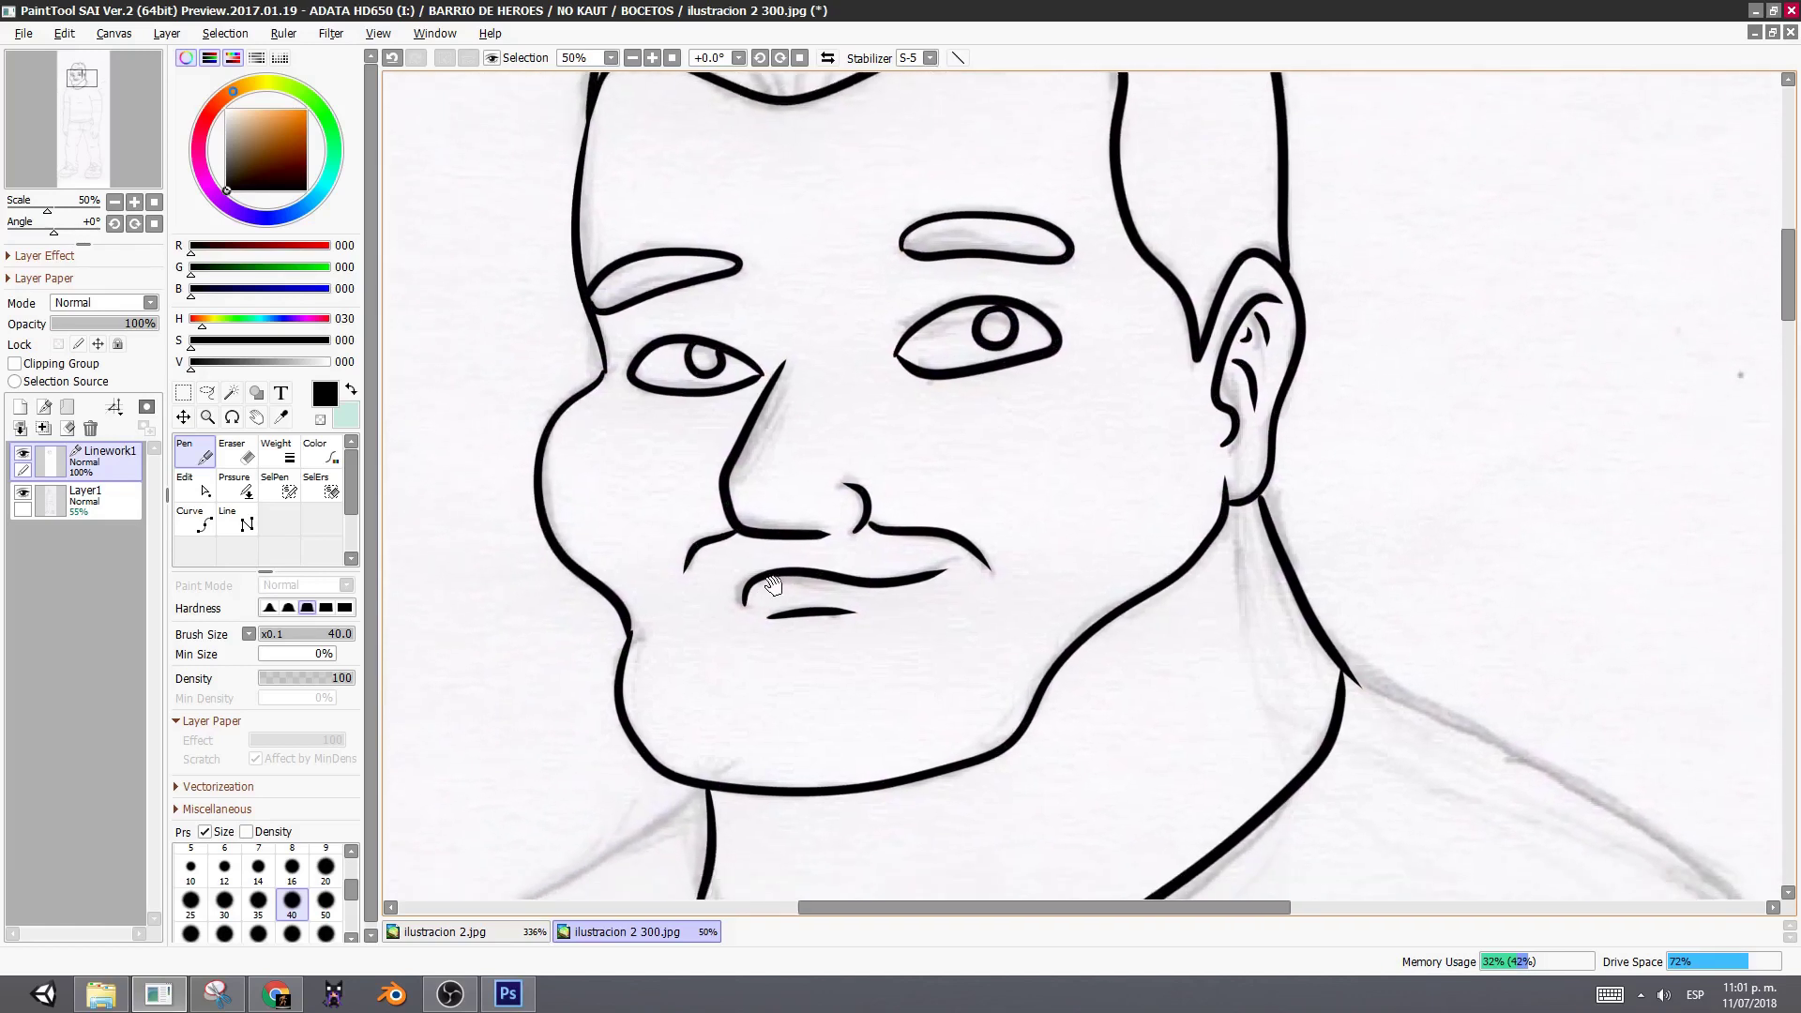
{"action": "left_click_drag", "start_coordinate": [1149, 427], "coordinate": [1157, 735]}
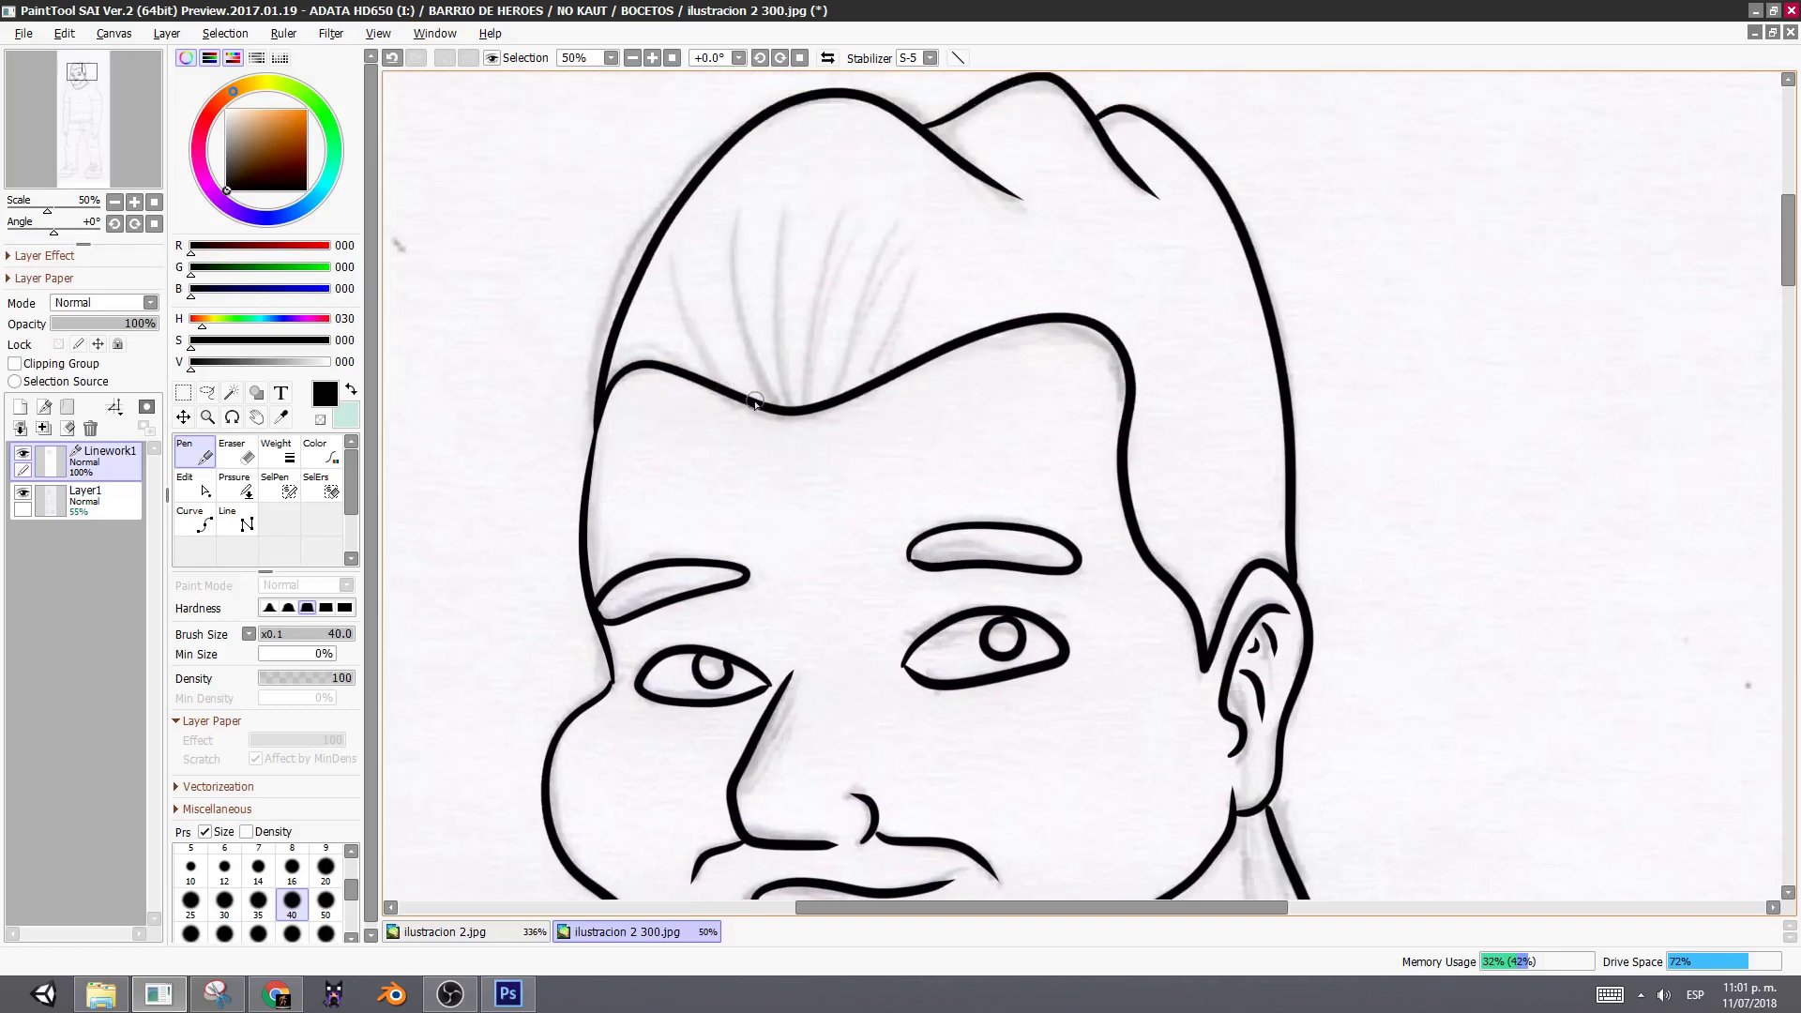
{"action": "mouse_move", "coordinate": [754, 401]}
{"action": "left_mouse_down"}
{"action": "mouse_move", "coordinate": [710, 355]}
{"action": "mouse_move", "coordinate": [686, 275]}
{"action": "left_mouse_up"}
{"action": "mouse_move", "coordinate": [780, 401]}
{"action": "left_mouse_down"}
{"action": "mouse_move", "coordinate": [728, 300]}
{"action": "mouse_move", "coordinate": [742, 212]}
{"action": "left_mouse_up"}
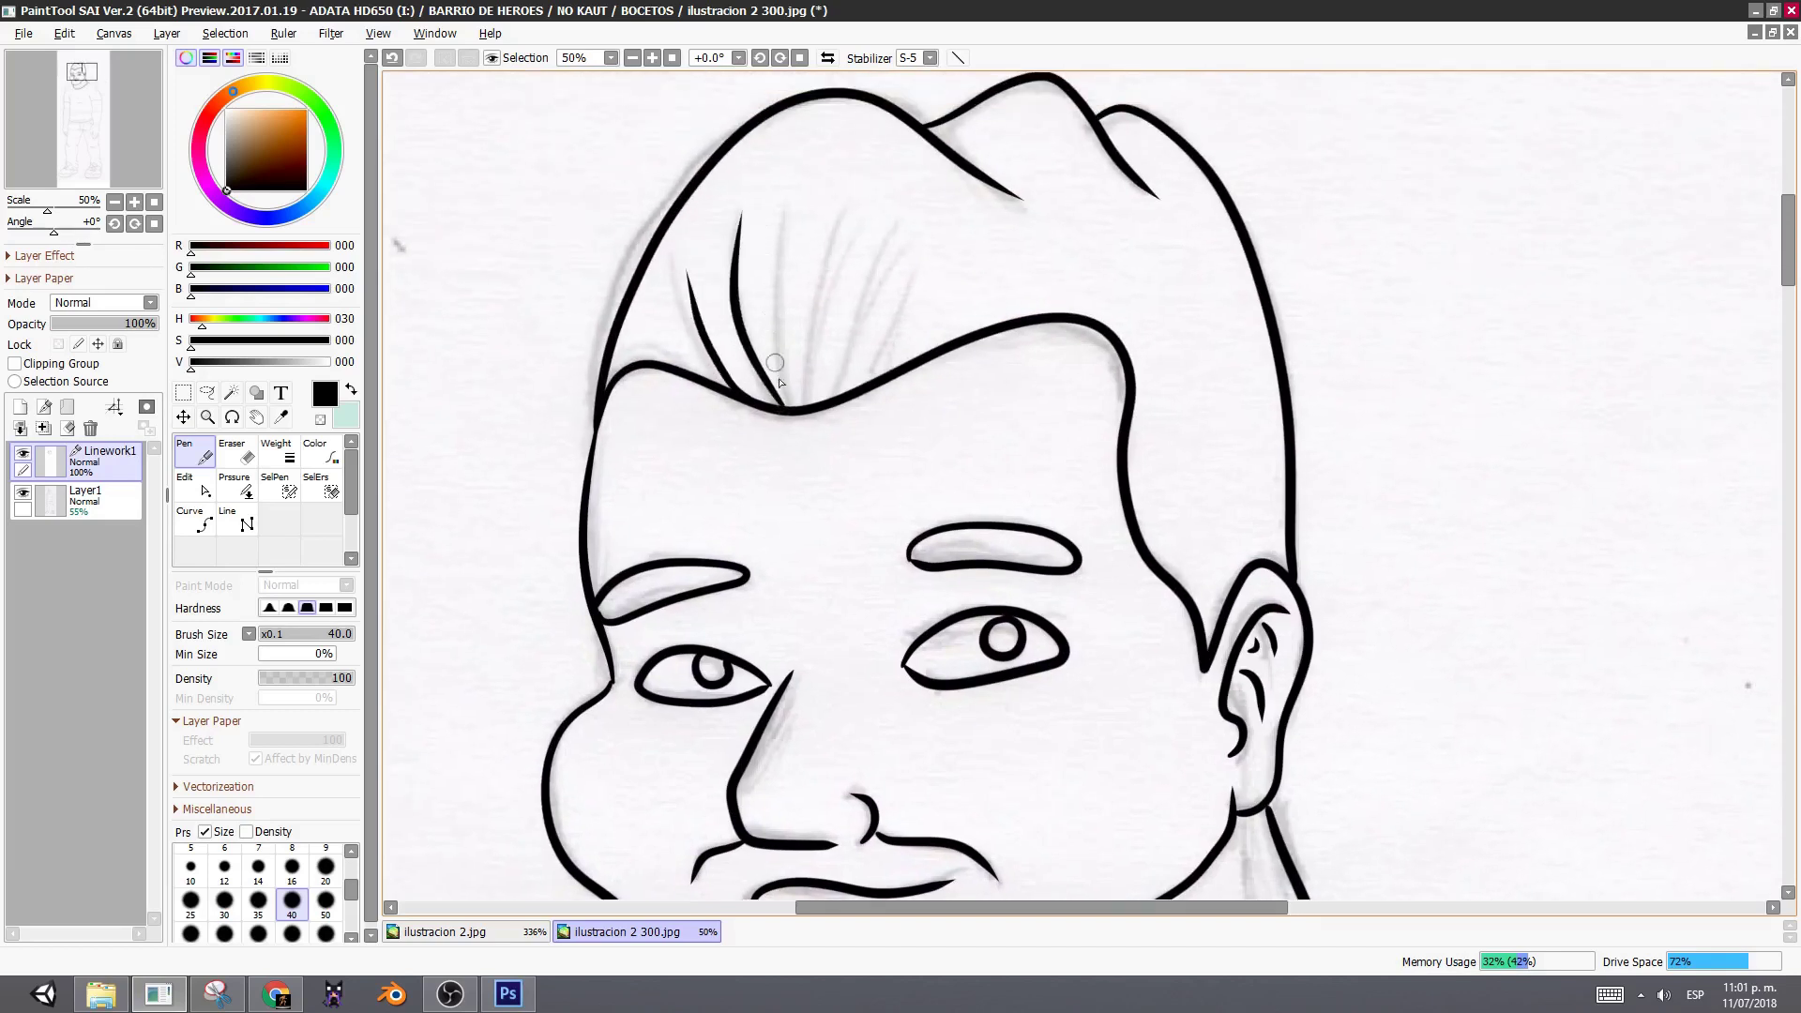
{"action": "mouse_move", "coordinate": [785, 384]}
{"action": "left_mouse_down"}
{"action": "mouse_move", "coordinate": [767, 287]}
{"action": "mouse_move", "coordinate": [790, 178]}
{"action": "left_mouse_up"}
{"action": "mouse_move", "coordinate": [803, 404]}
{"action": "left_mouse_down"}
{"action": "mouse_move", "coordinate": [805, 296]}
{"action": "mouse_move", "coordinate": [848, 200]}
{"action": "left_mouse_up"}
{"action": "left_click_drag", "start_coordinate": [834, 398], "coordinate": [918, 212]}
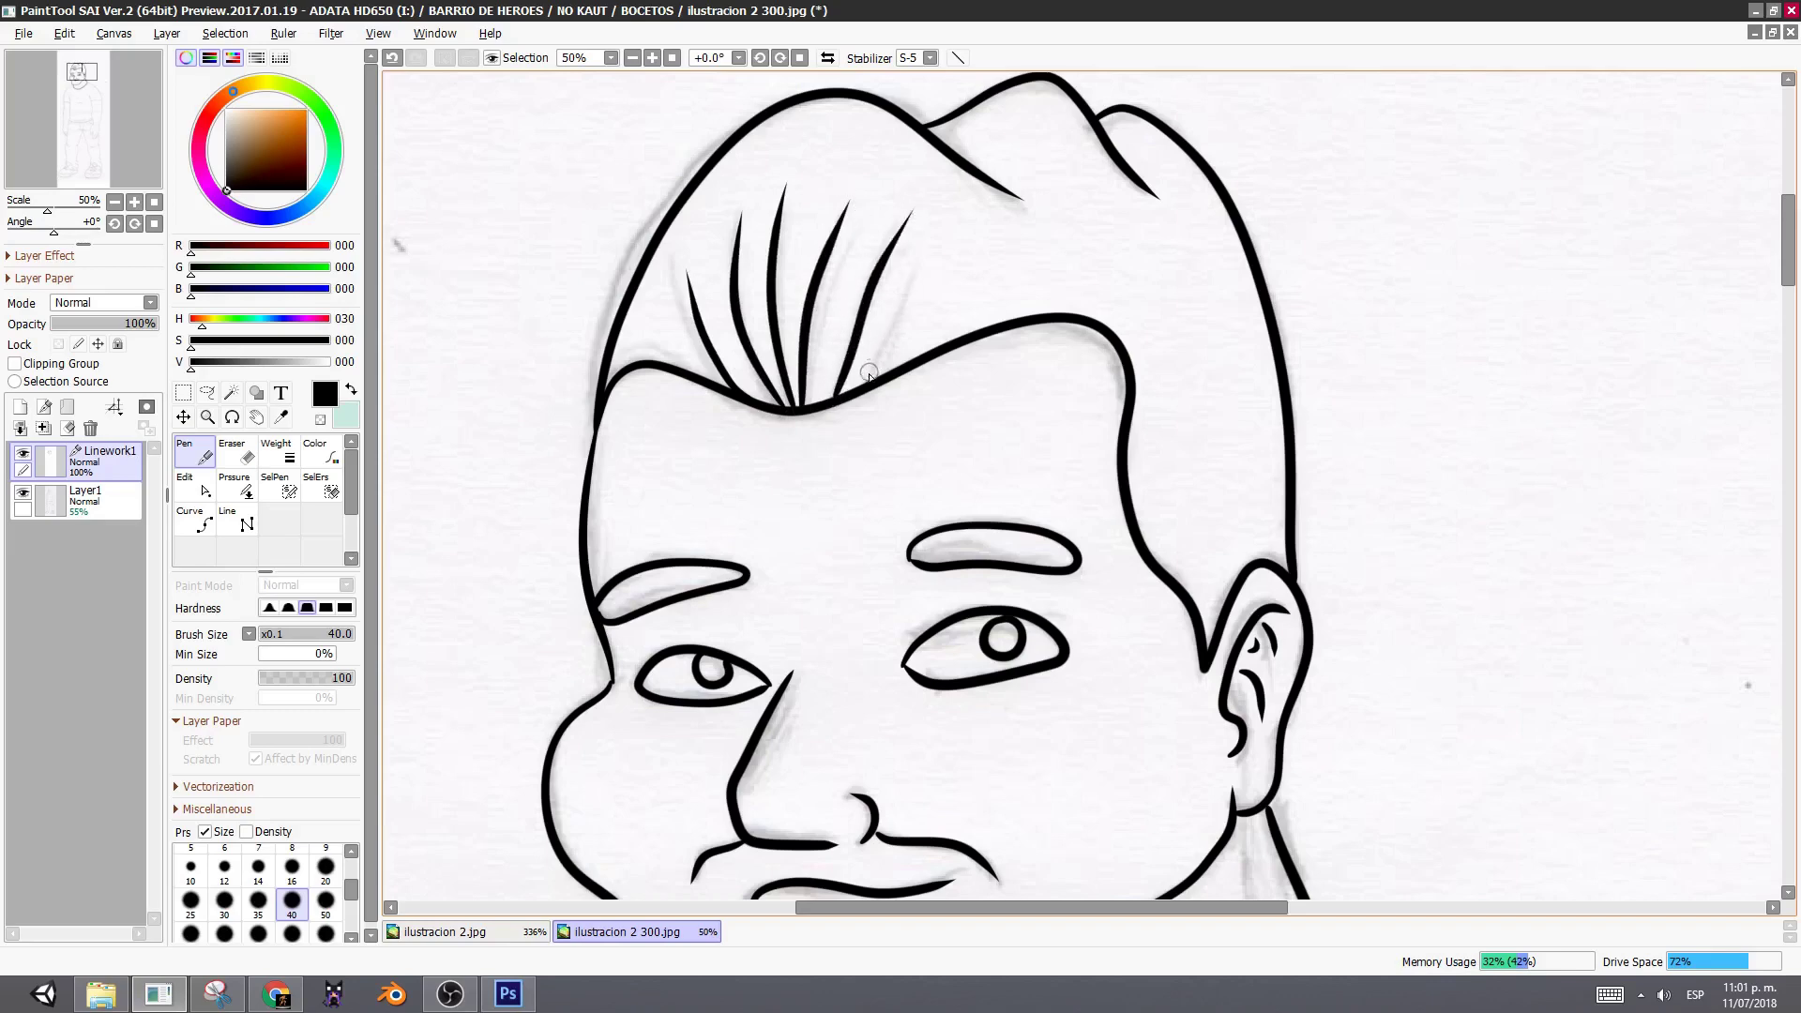
{"action": "left_click_drag", "start_coordinate": [902, 306], "coordinate": [923, 261]}
{"action": "key", "text": "space"}
{"action": "left_click_drag", "start_coordinate": [1053, 422], "coordinate": [1023, 85]}
{"action": "left_click_drag", "start_coordinate": [756, 381], "coordinate": [981, 161]}
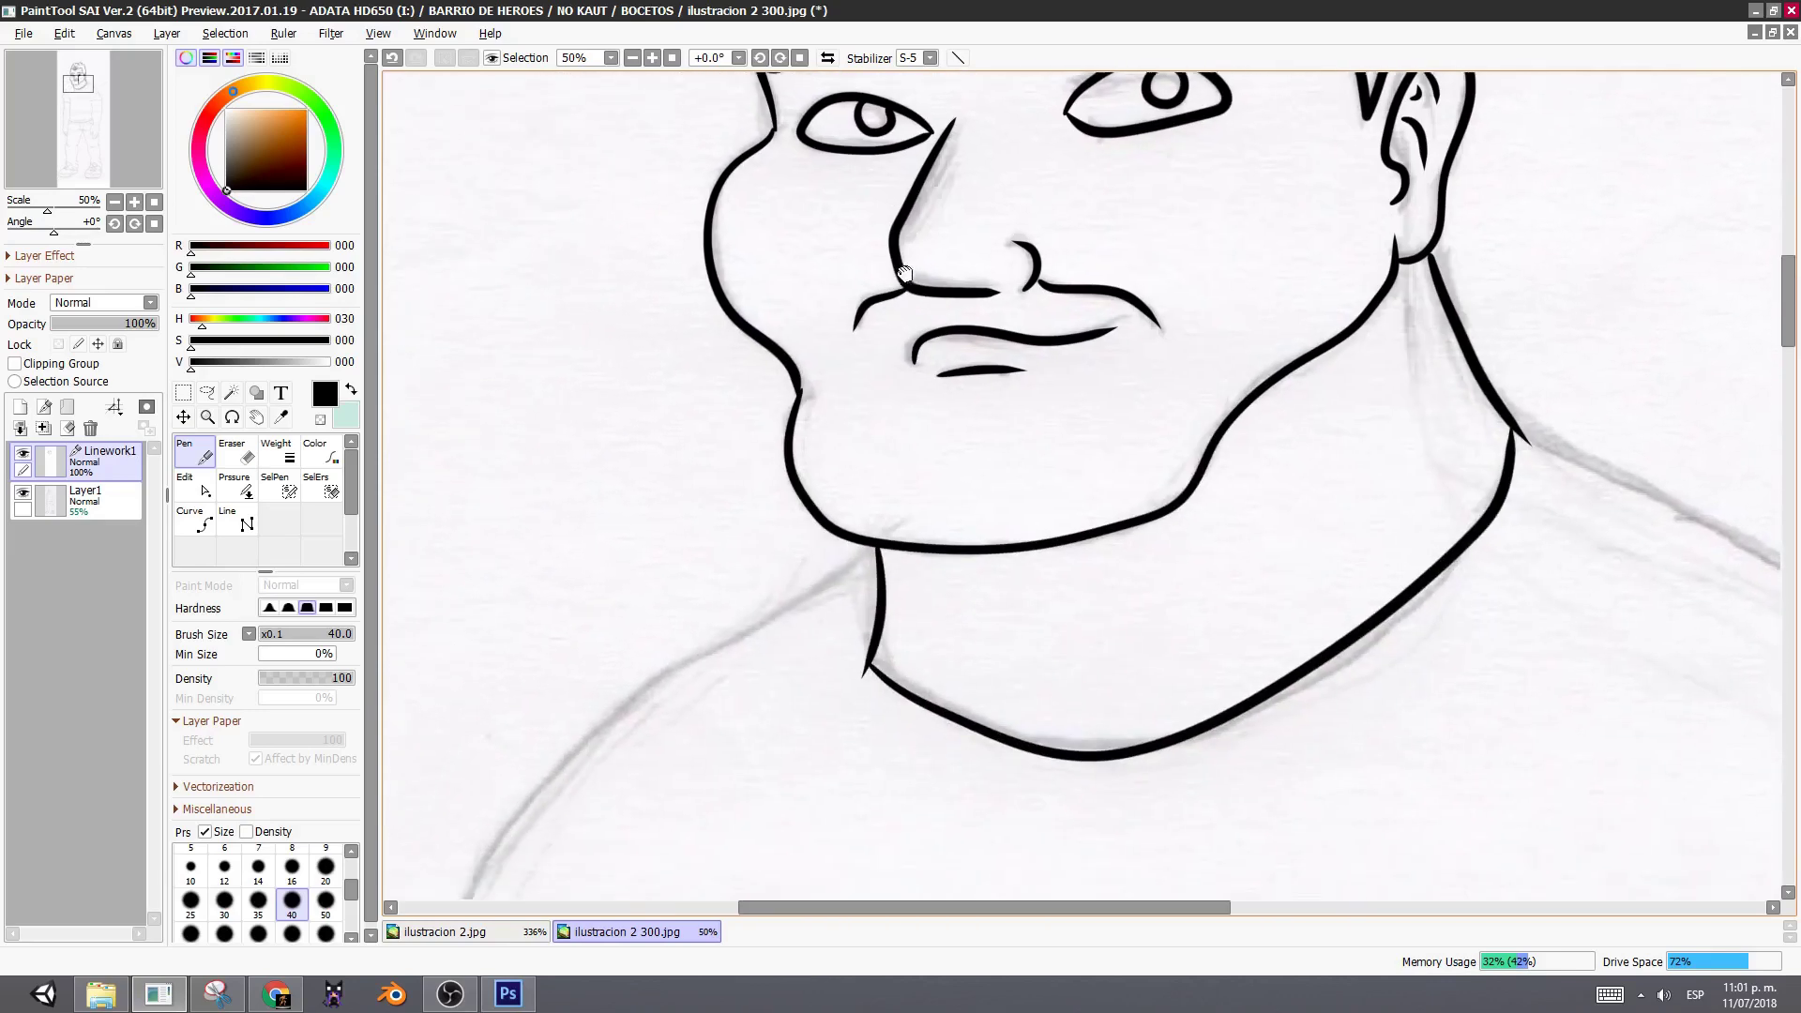
{"action": "mouse_move", "coordinate": [973, 410]}
{"action": "left_mouse_down"}
{"action": "mouse_move", "coordinate": [767, 503]}
{"action": "mouse_move", "coordinate": [700, 369]}
{"action": "mouse_move", "coordinate": [848, 466]}
{"action": "mouse_move", "coordinate": [850, 492]}
{"action": "left_mouse_up"}
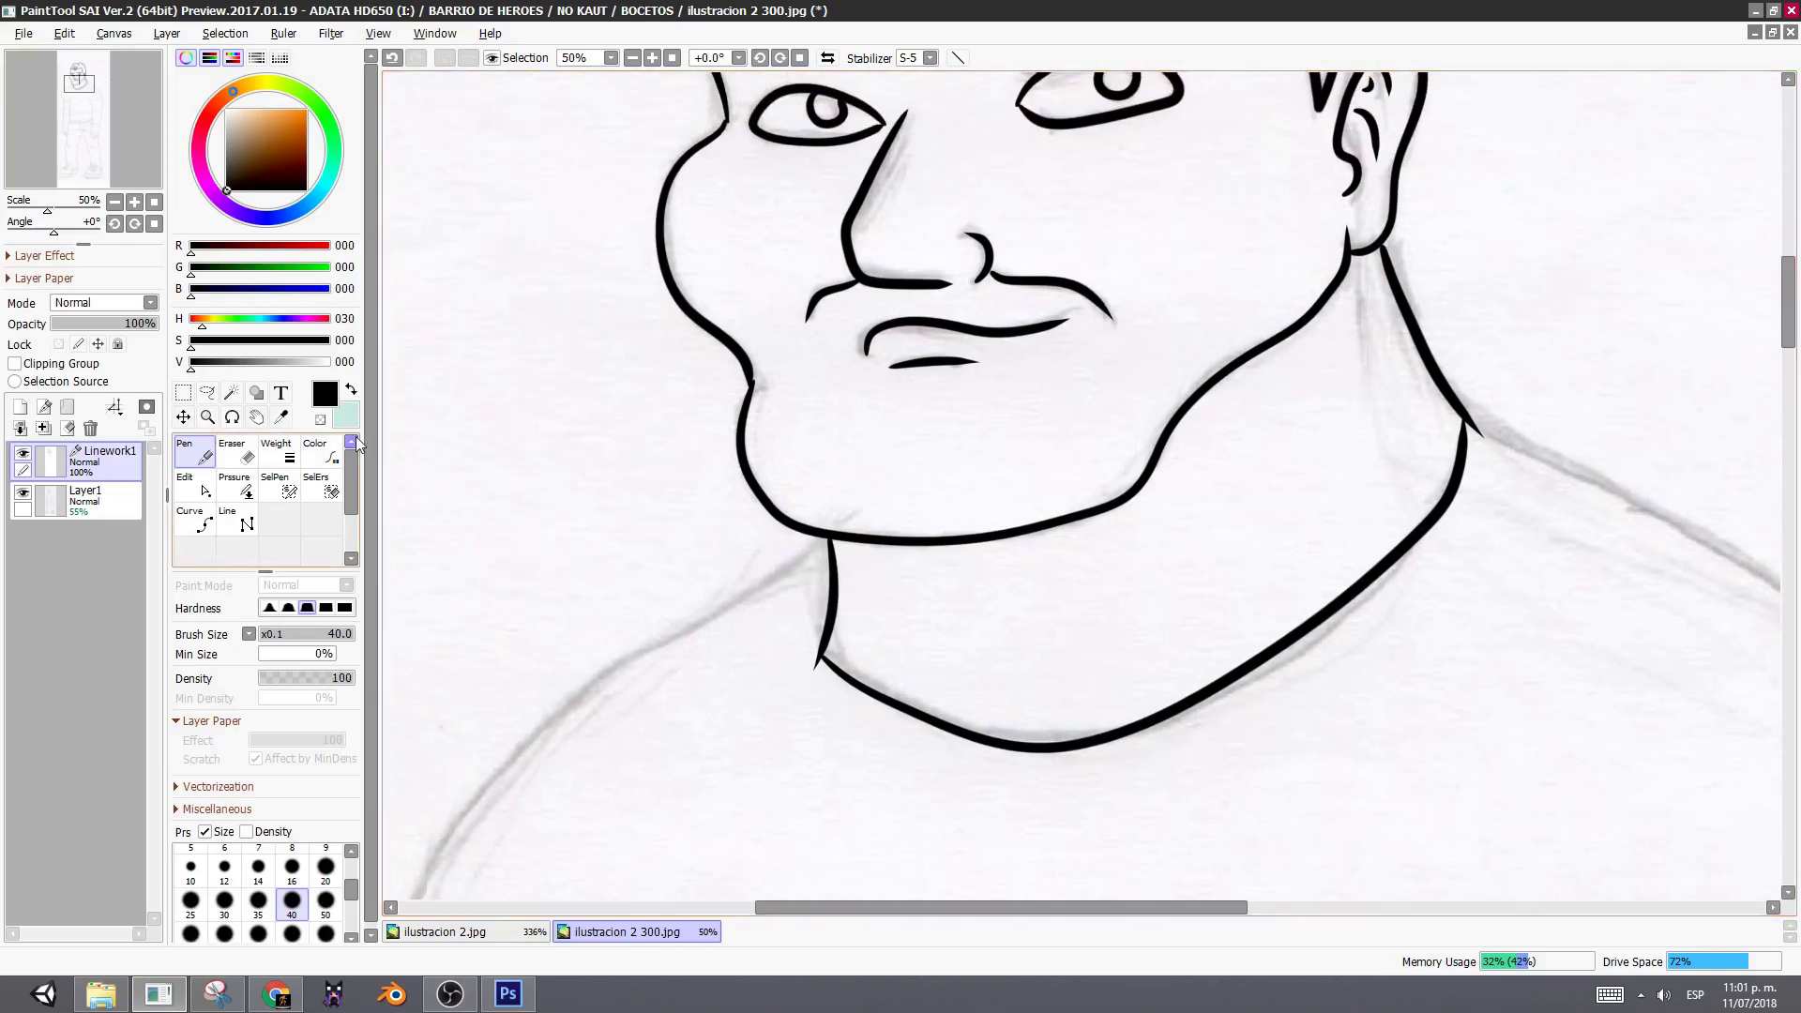
{"action": "scroll", "coordinate": [736, 162], "scroll_direction": "down", "scroll_amount": 2}
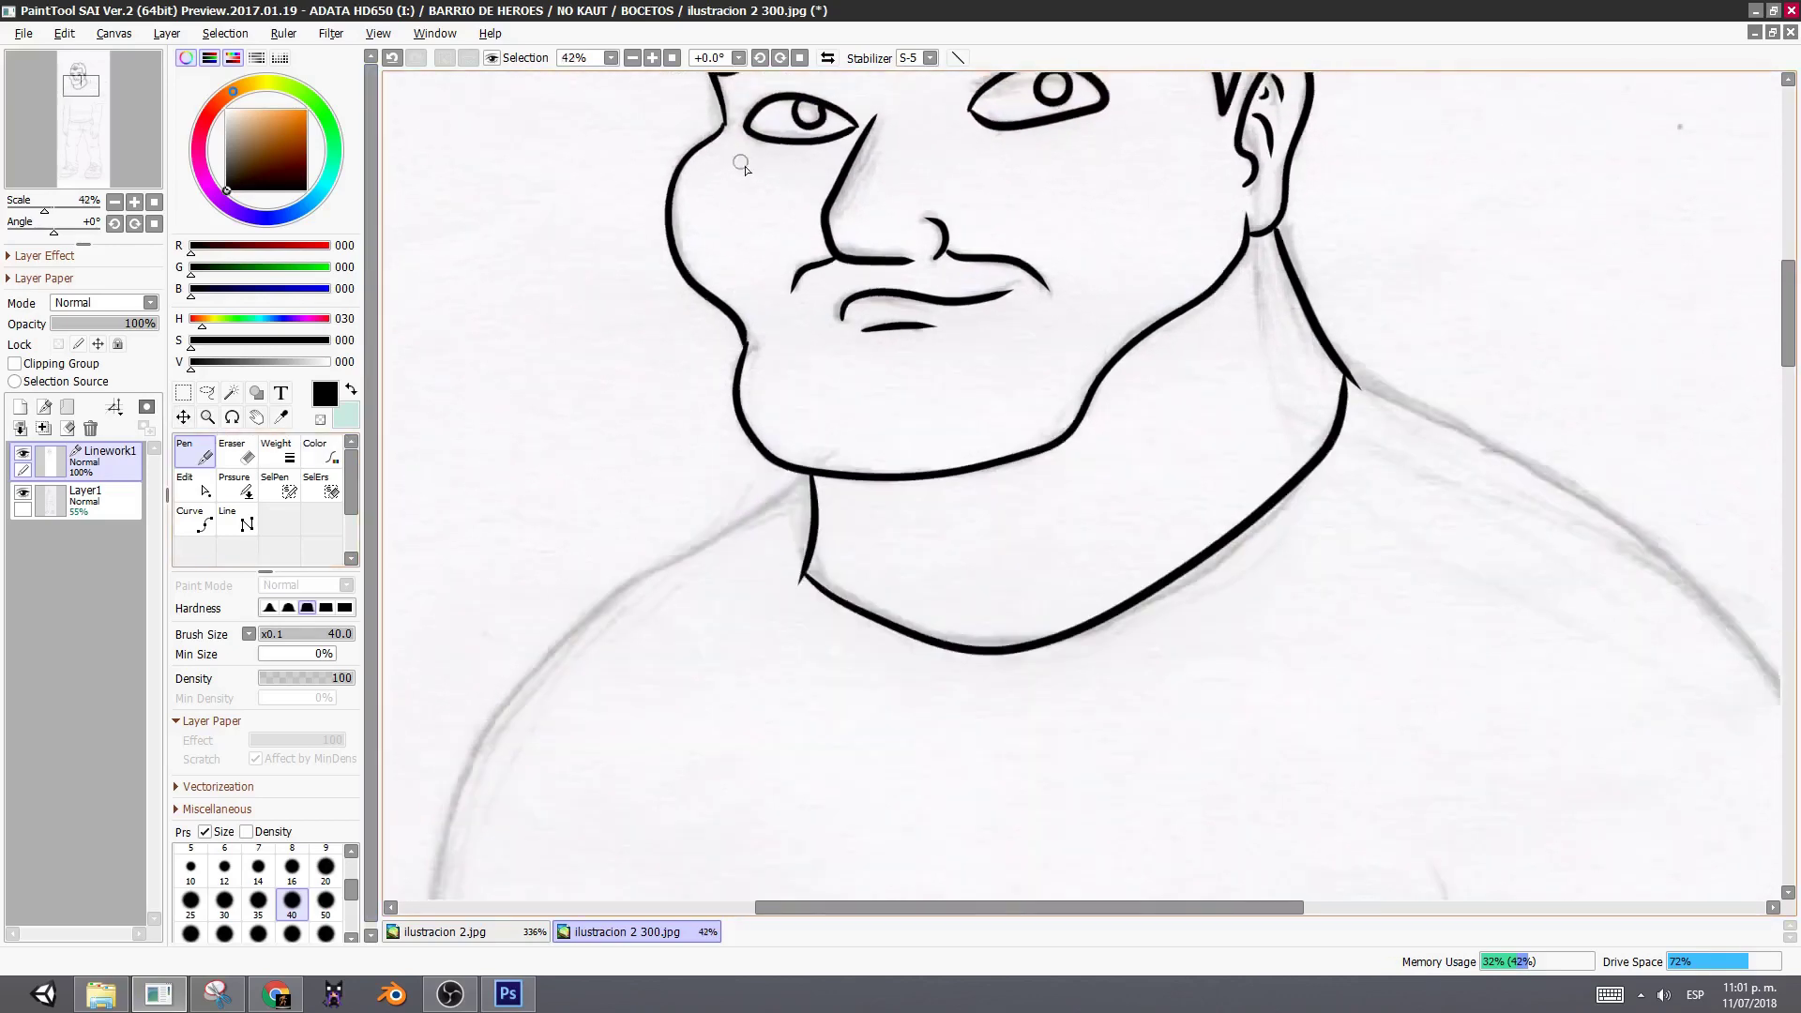
{"action": "left_click_drag", "start_coordinate": [791, 193], "coordinate": [790, 591]}
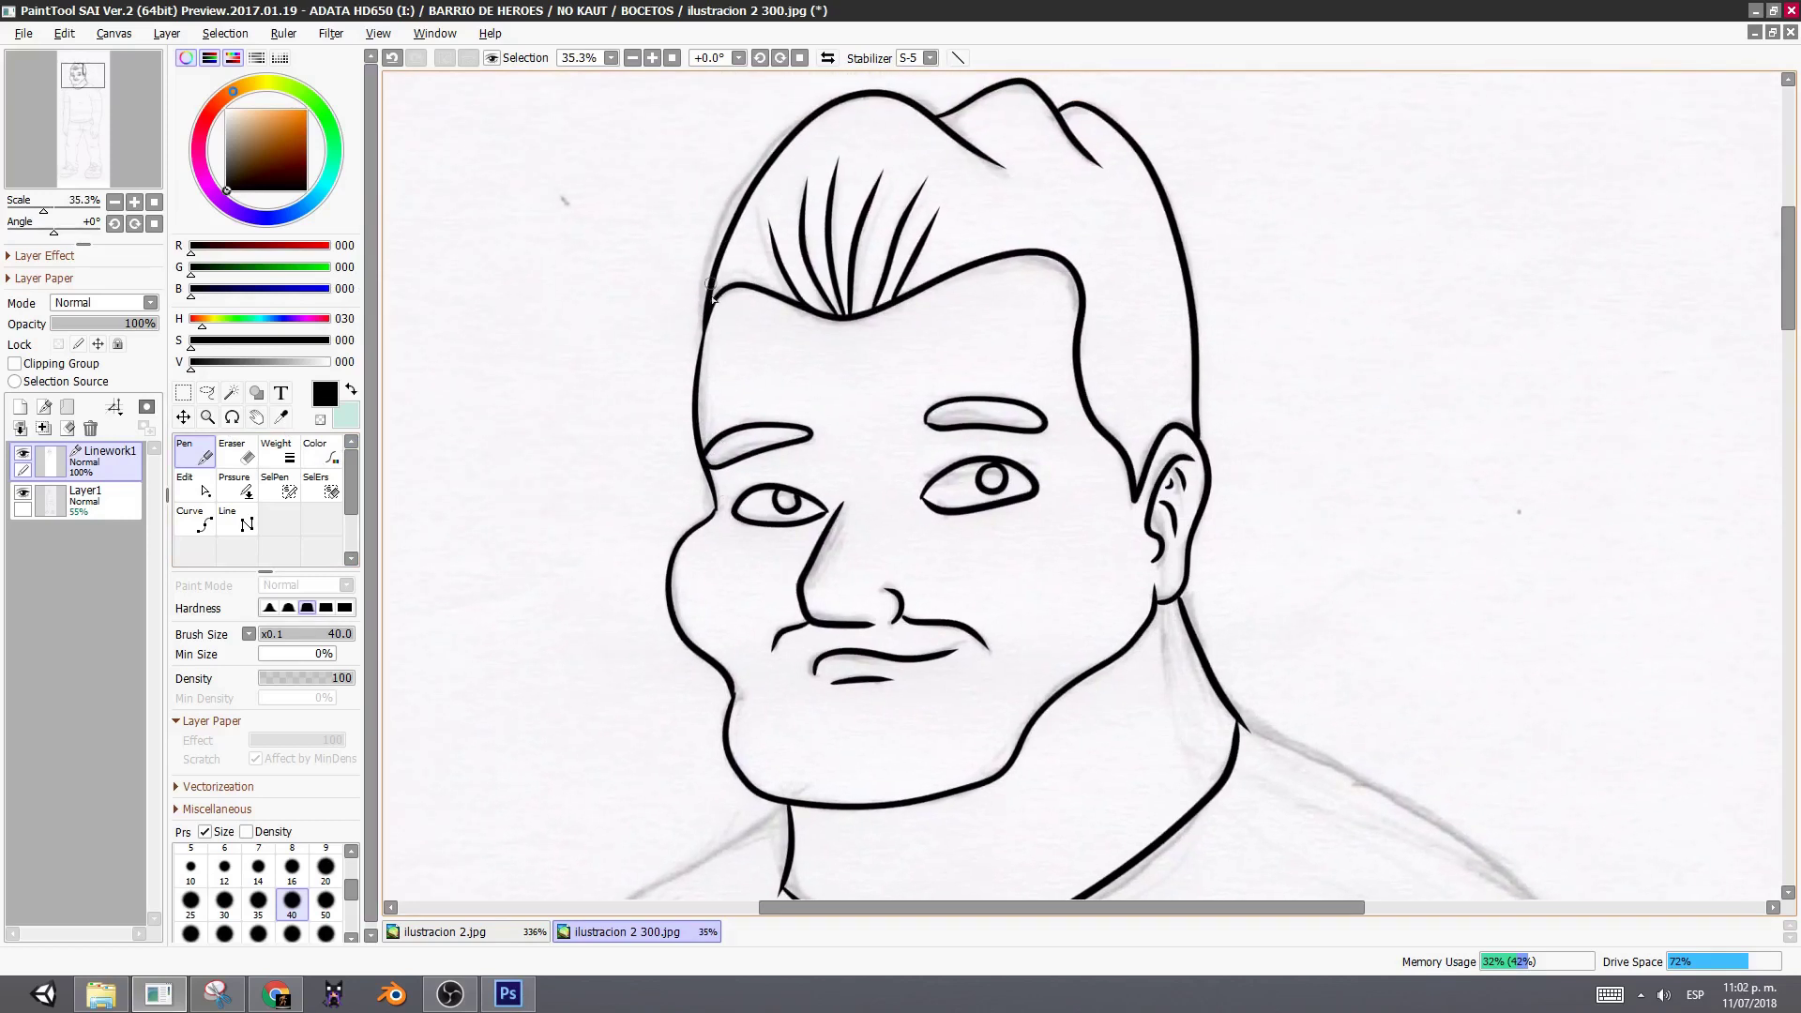
{"action": "left_click_drag", "start_coordinate": [660, 384], "coordinate": [666, 293]}
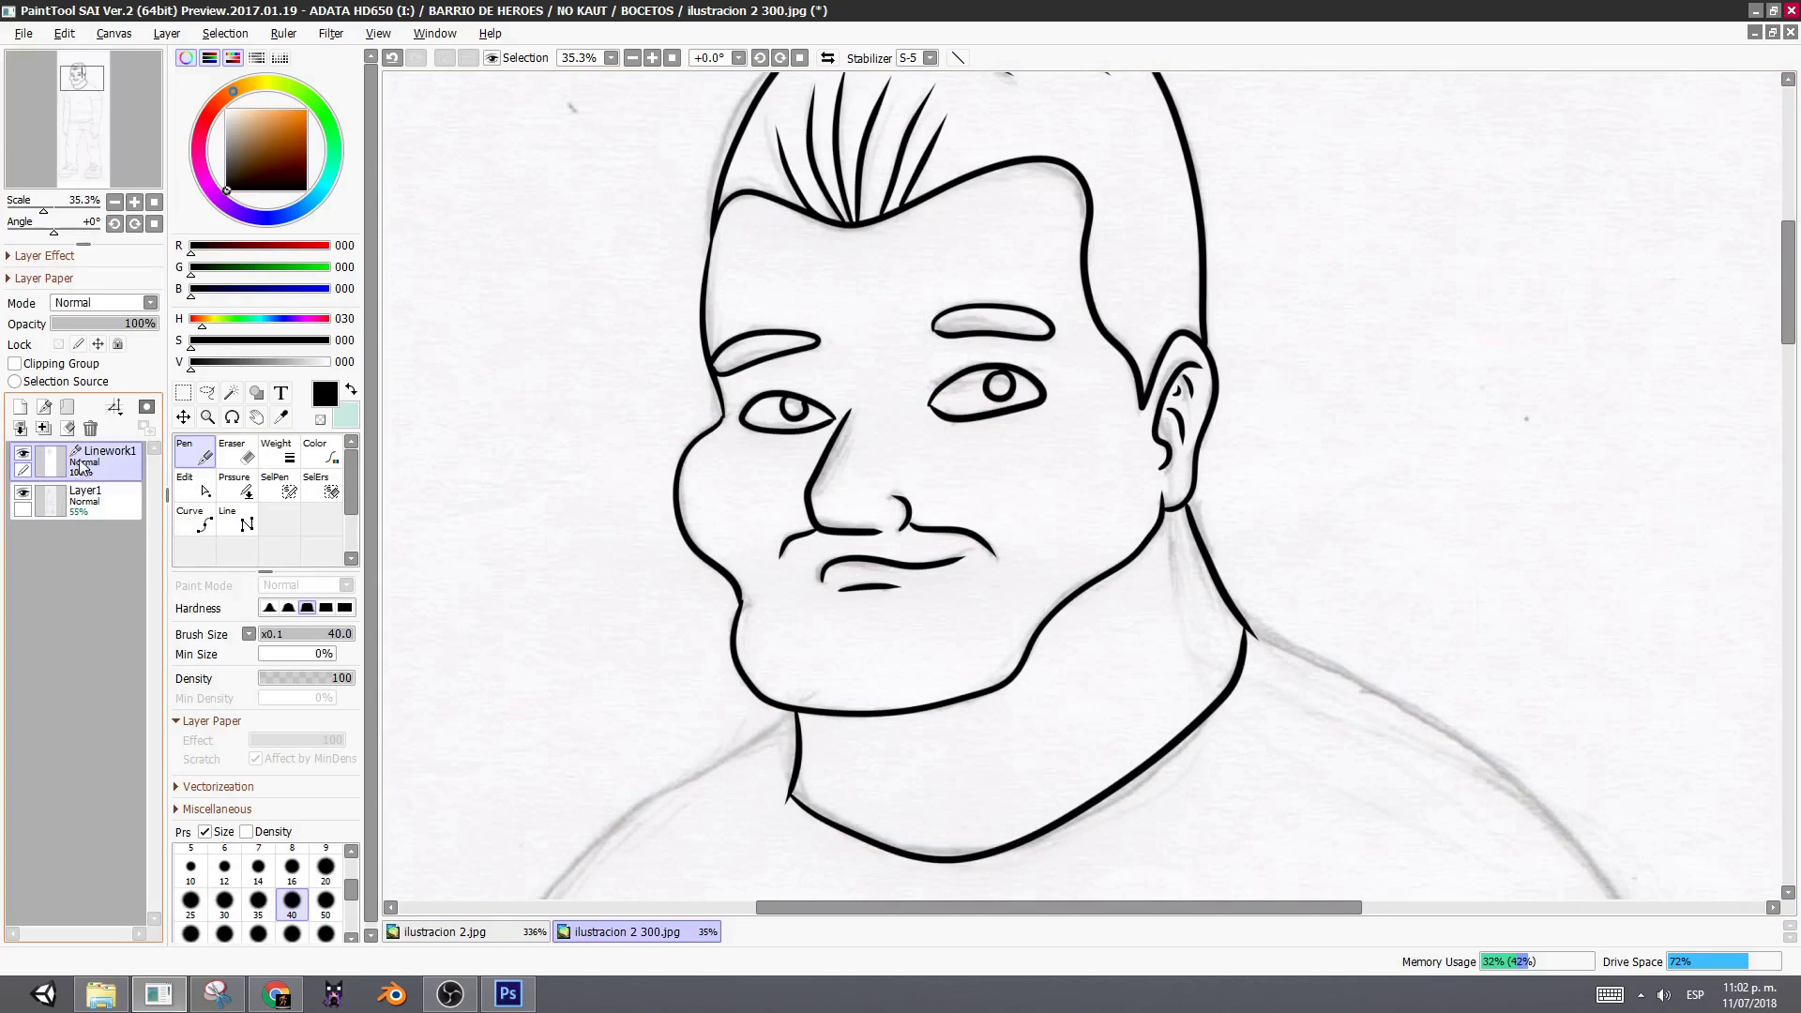
- Add a normal layer above the Linework1 layer and merge it down to turn the linework into a regular layer
{"action": "left_click", "coordinate": [42, 429]}
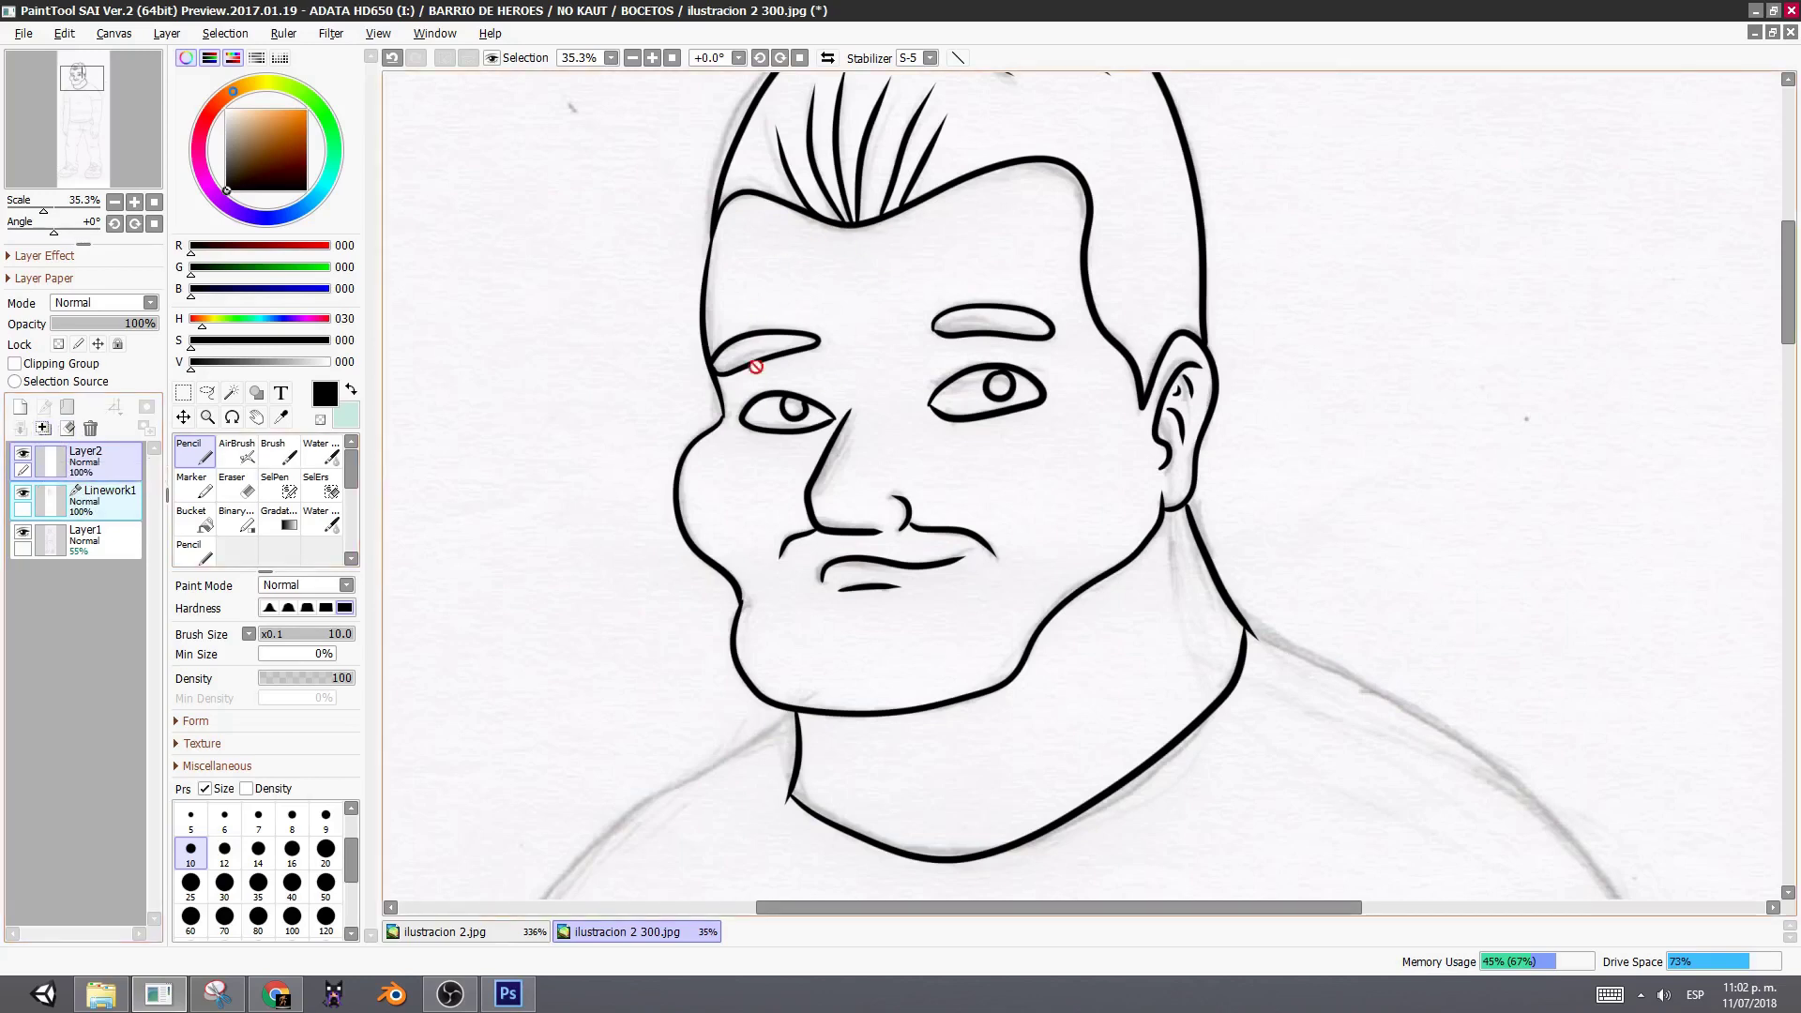
{"action": "left_click", "coordinate": [120, 512]}
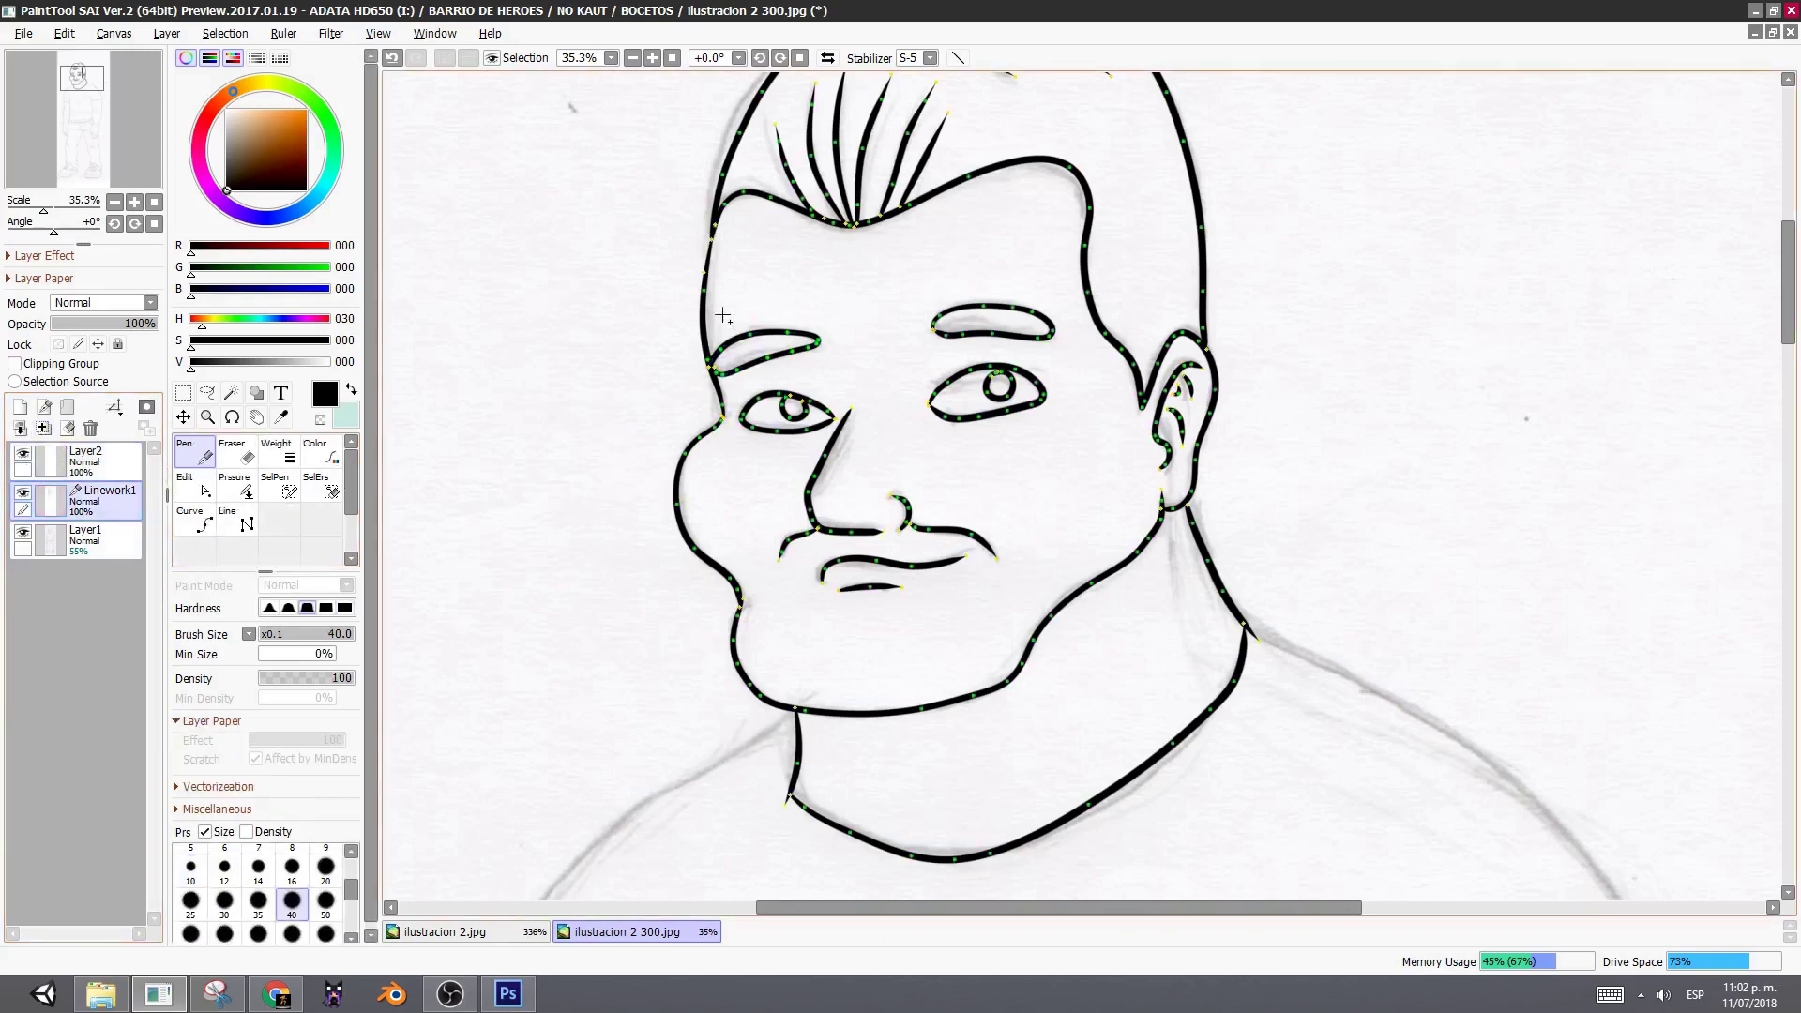
{"action": "left_click_drag", "start_coordinate": [704, 292], "coordinate": [667, 294]}
{"action": "key", "text": "ctrl+z"}
{"action": "left_click", "coordinate": [112, 458]}
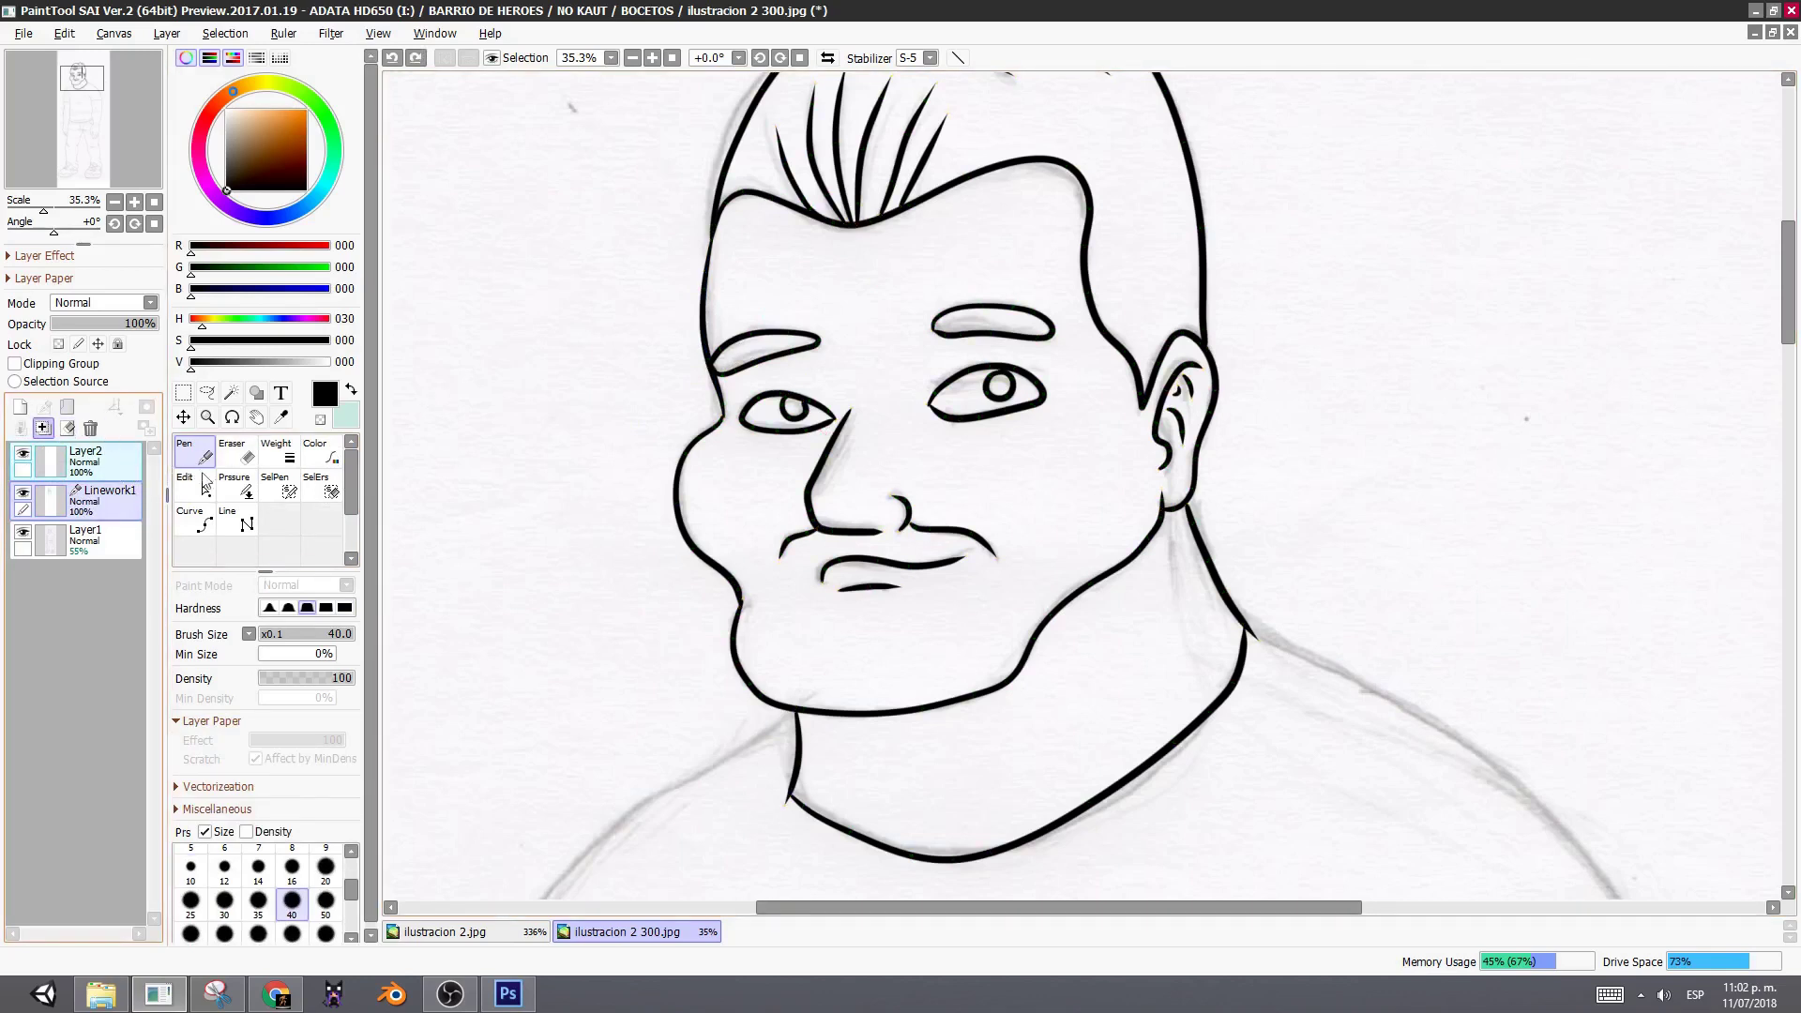
{"action": "key", "text": "ctrl+e"}
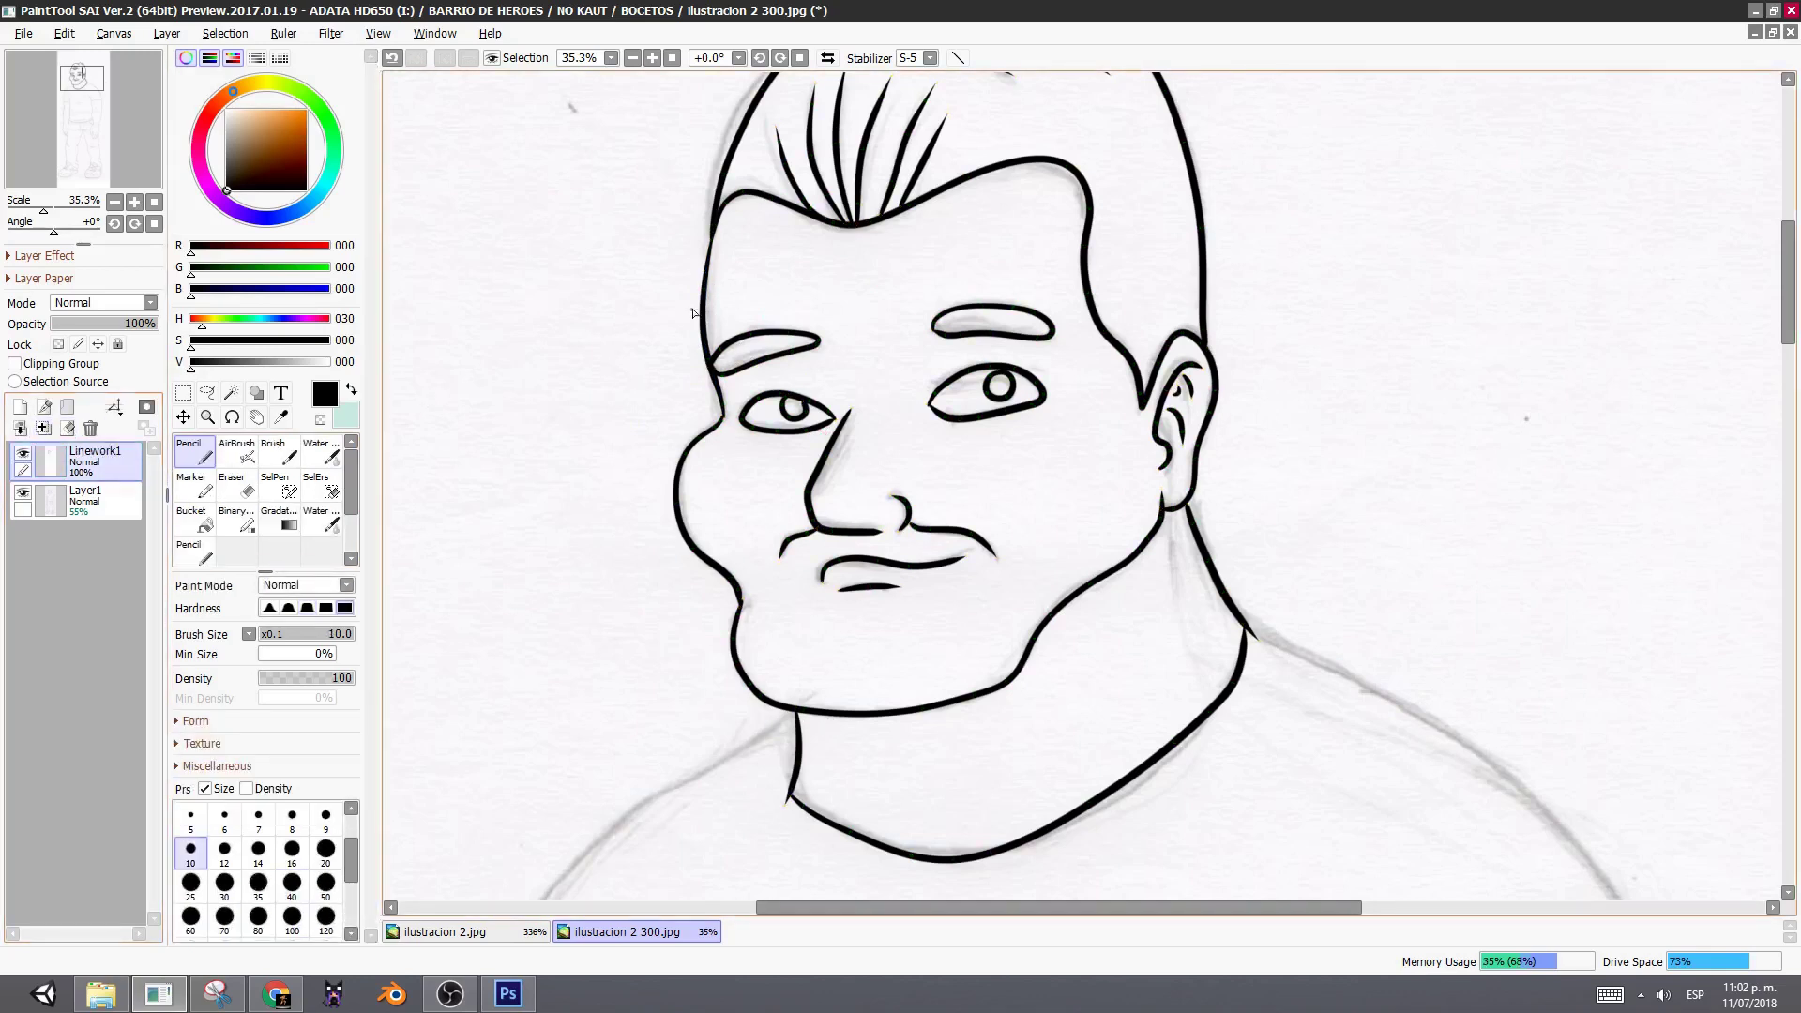
- Try moving the merged line art away from the sketch, and undo the move
{"action": "mouse_move", "coordinate": [735, 338]}
{"action": "left_mouse_down"}
{"action": "mouse_move", "coordinate": [774, 320]}
{"action": "mouse_move", "coordinate": [1193, 405]}
{"action": "mouse_move", "coordinate": [756, 318]}
{"action": "left_mouse_up"}
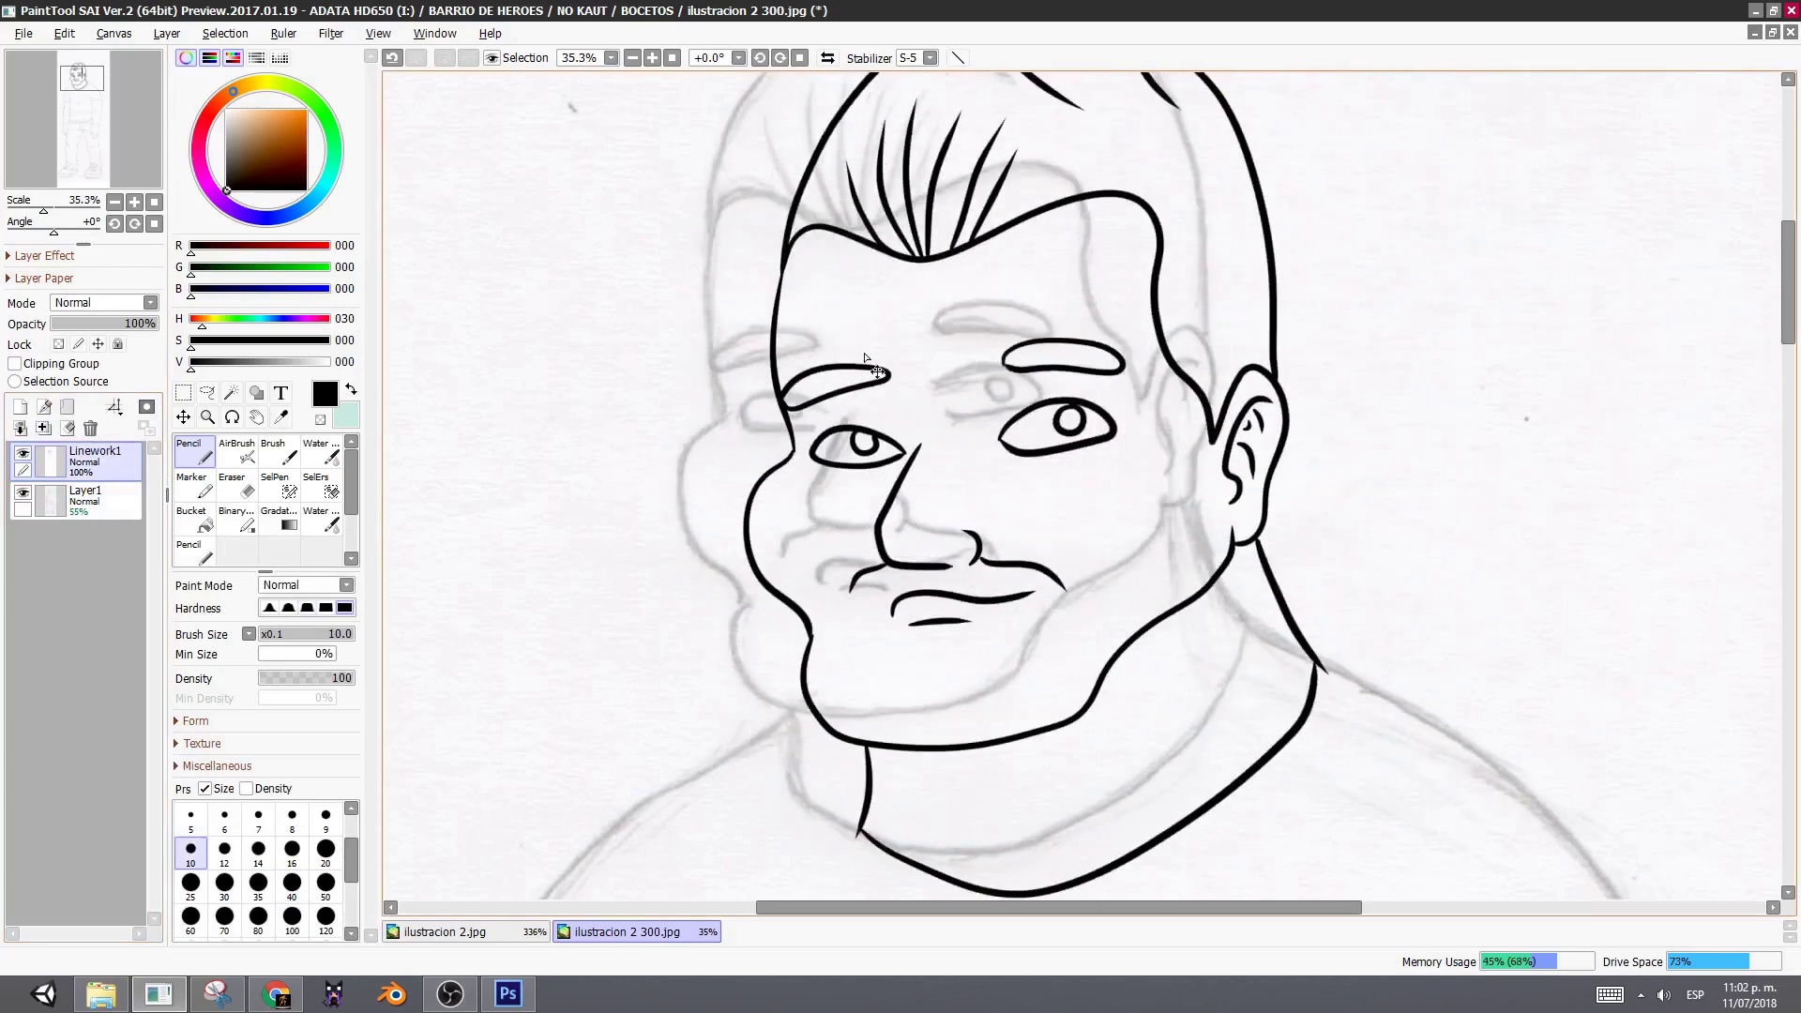
{"action": "key", "text": "ctrl+z"}
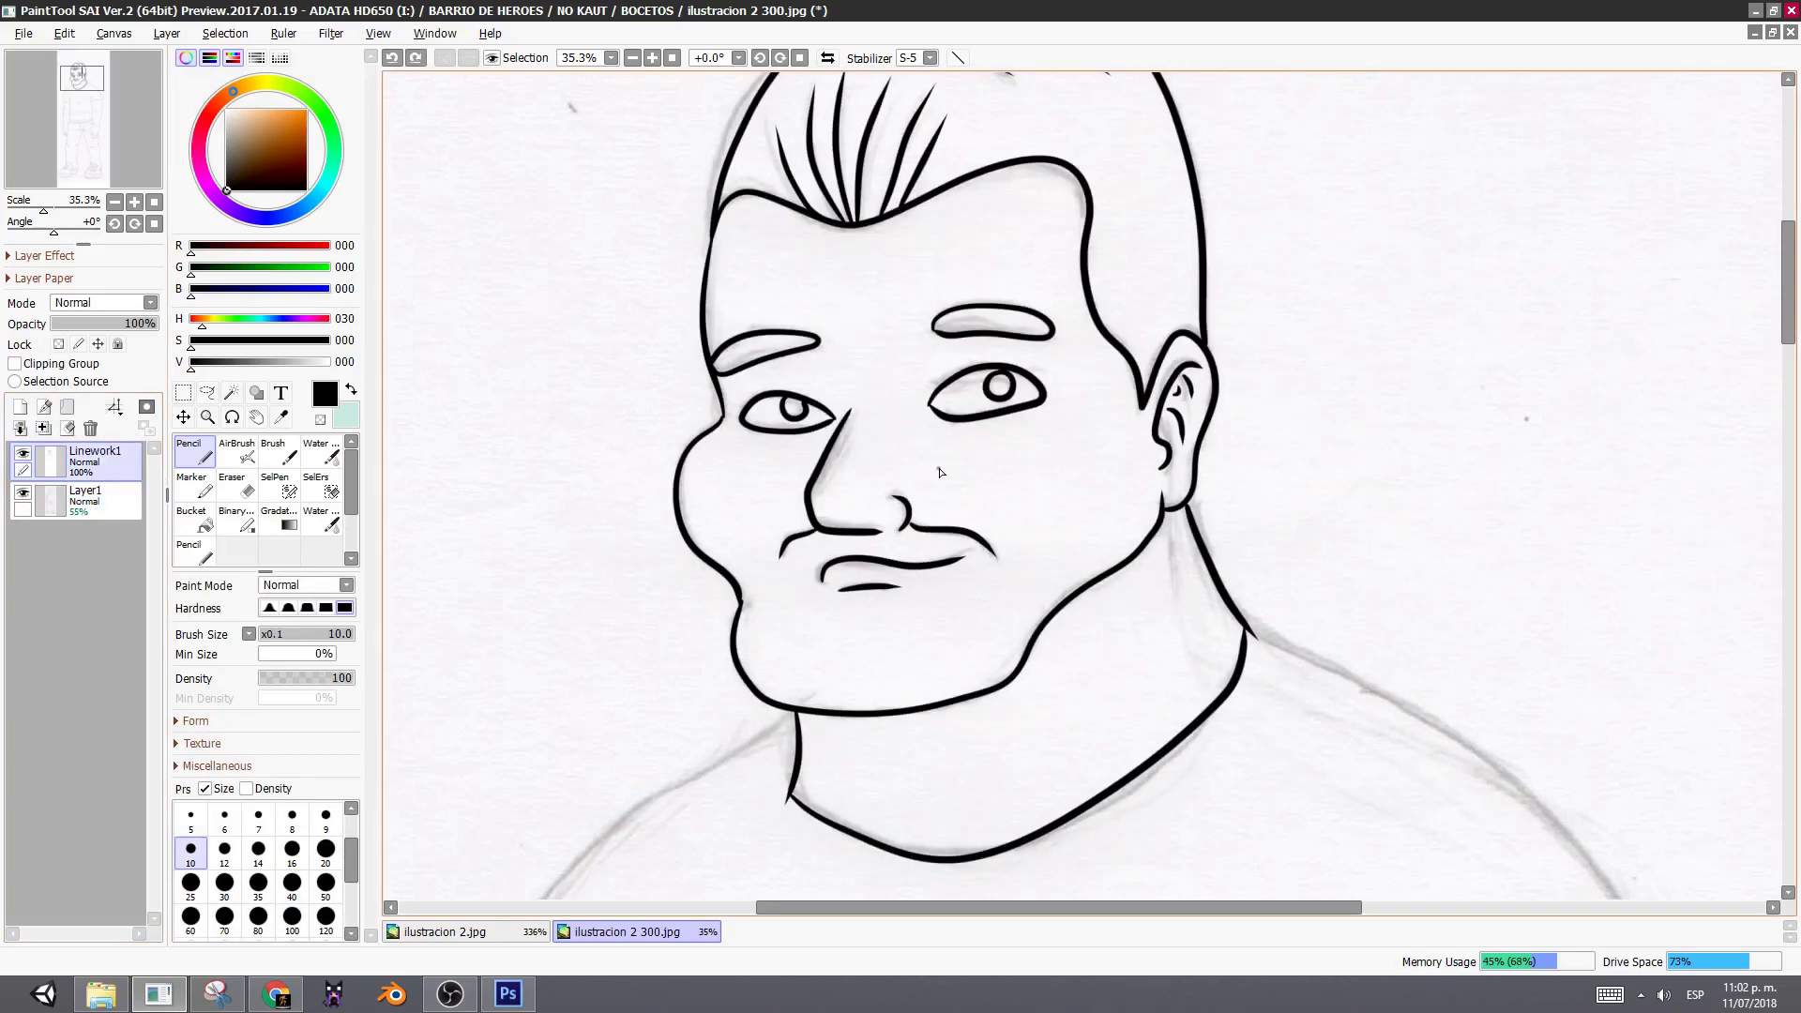
- Add a new layer above the line art and try a Magic Wand selection by similar coloured pixels on the Linework1 layer
{"action": "left_click", "coordinate": [20, 406]}
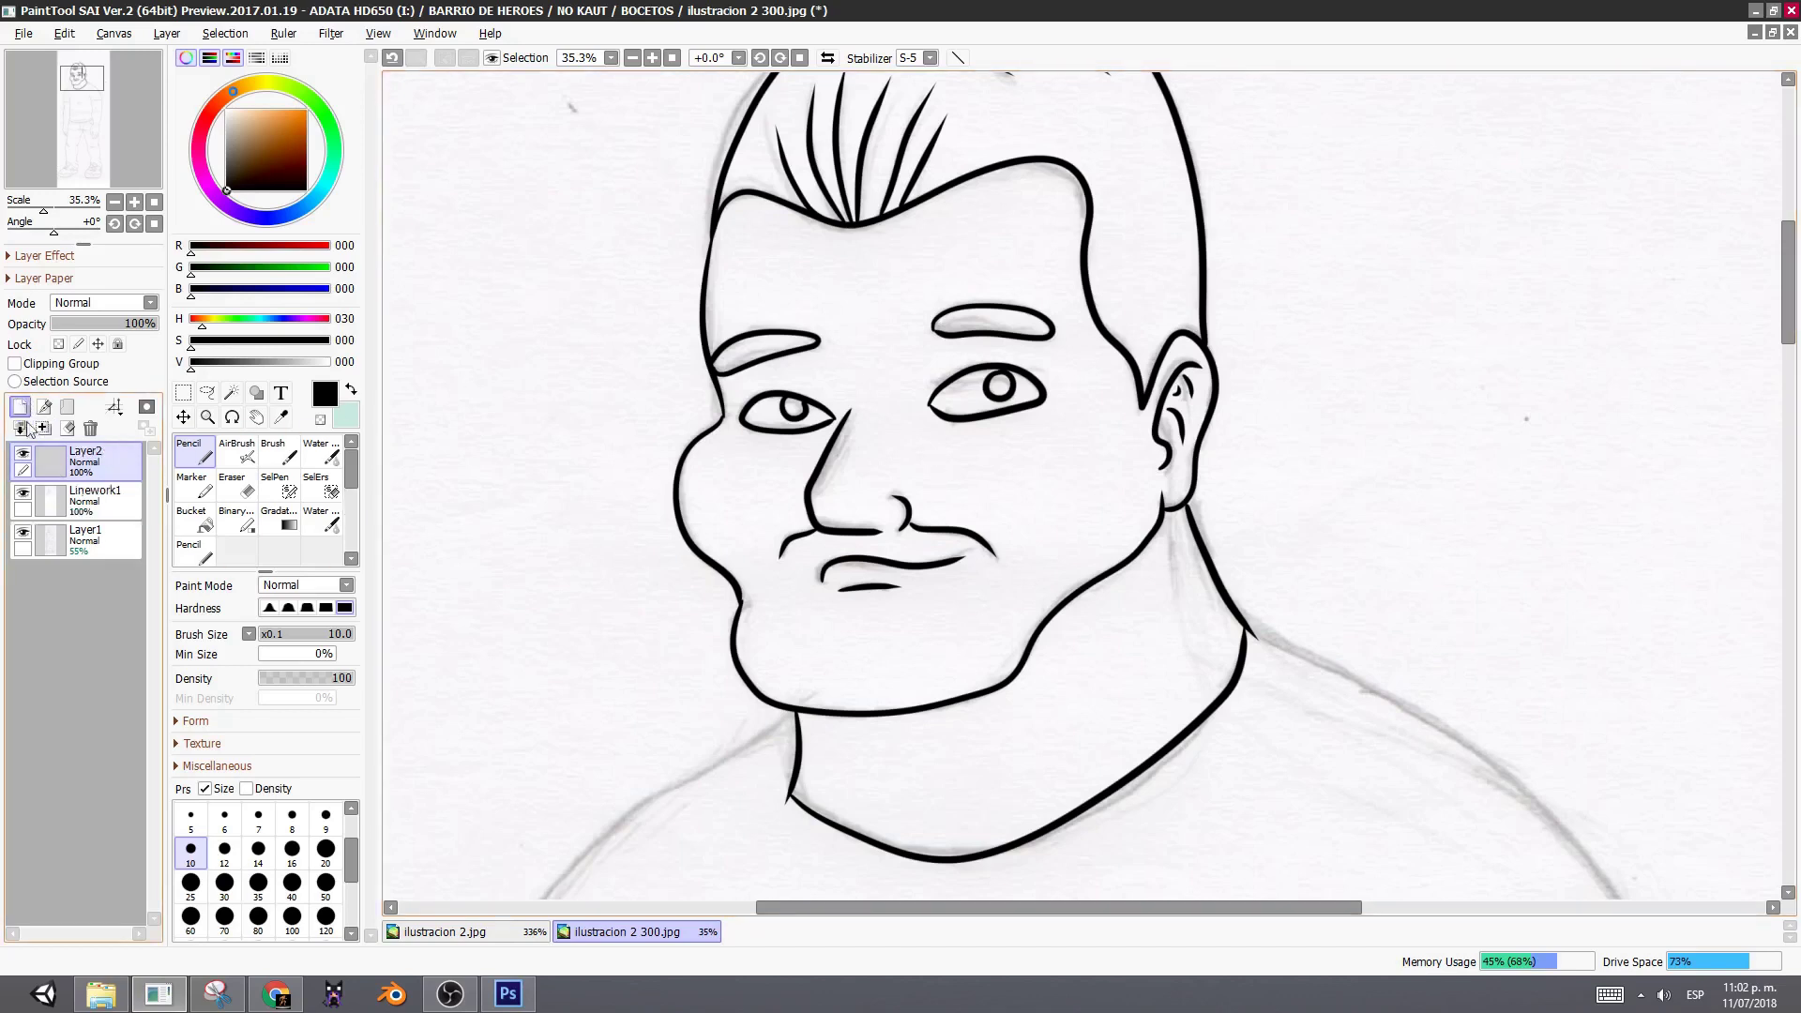
{"action": "left_click", "coordinate": [97, 503]}
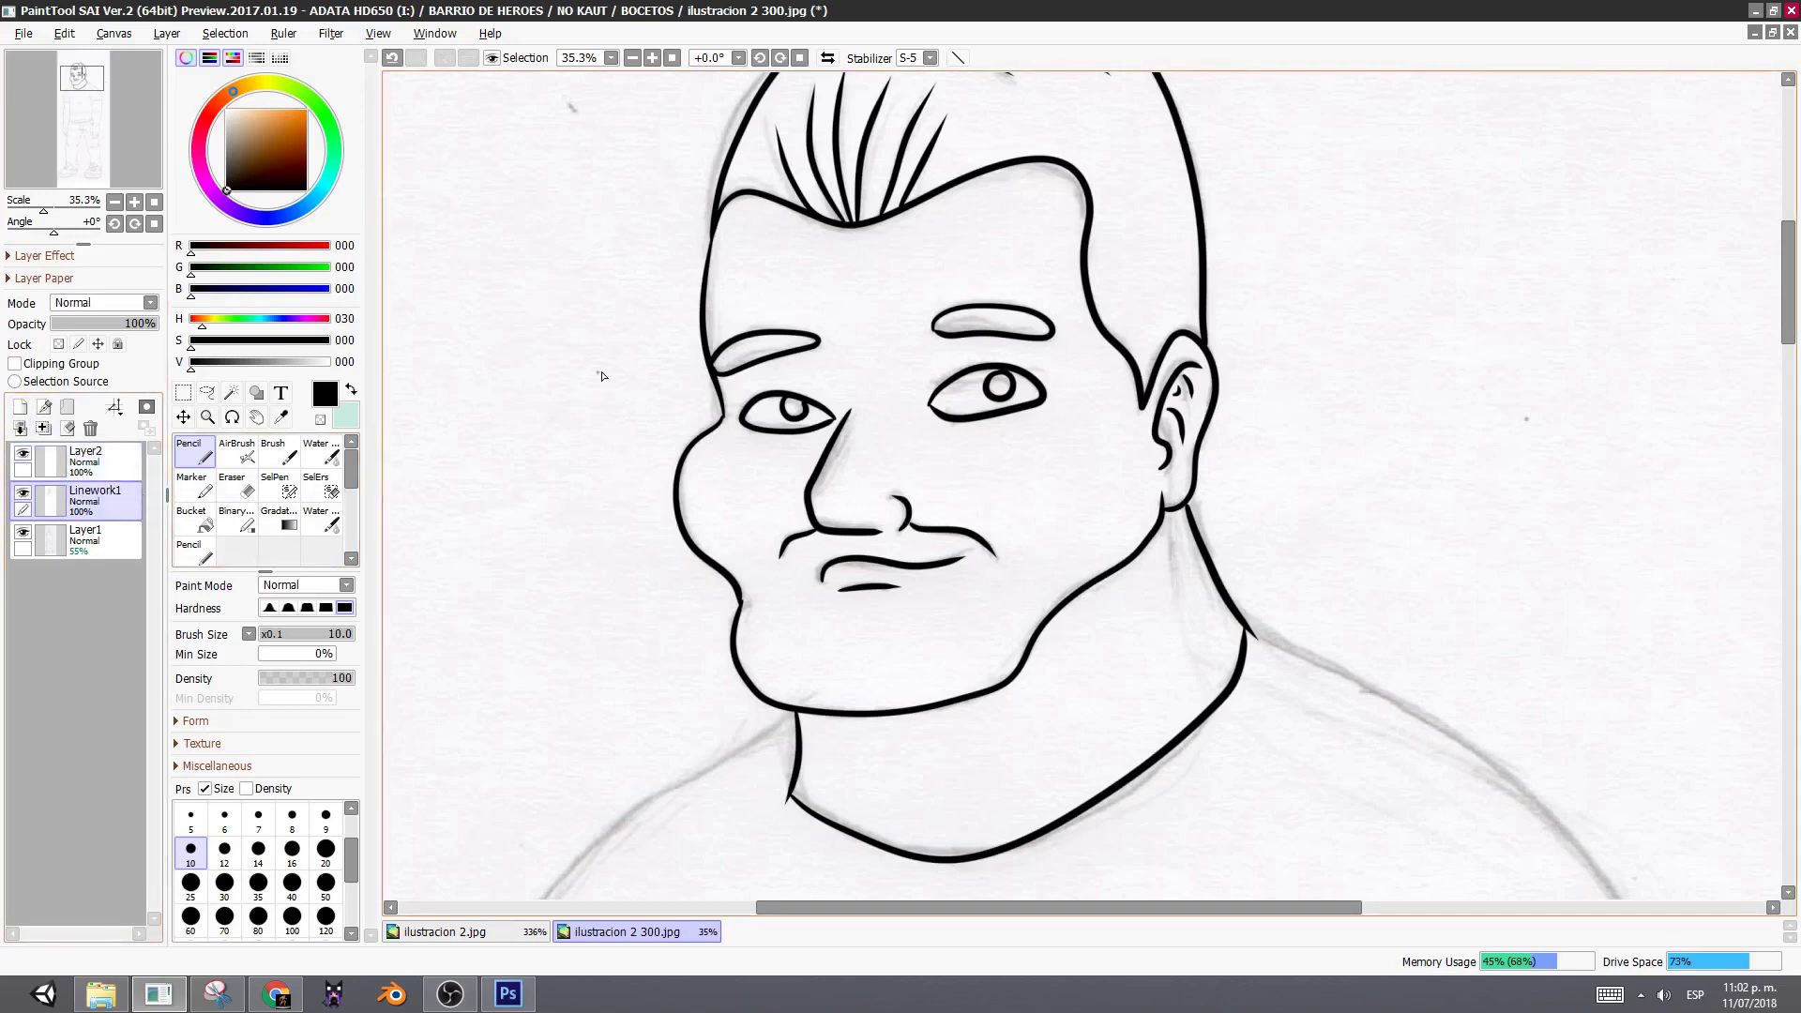
{"action": "key", "text": "e"}
{"action": "key", "text": "w"}
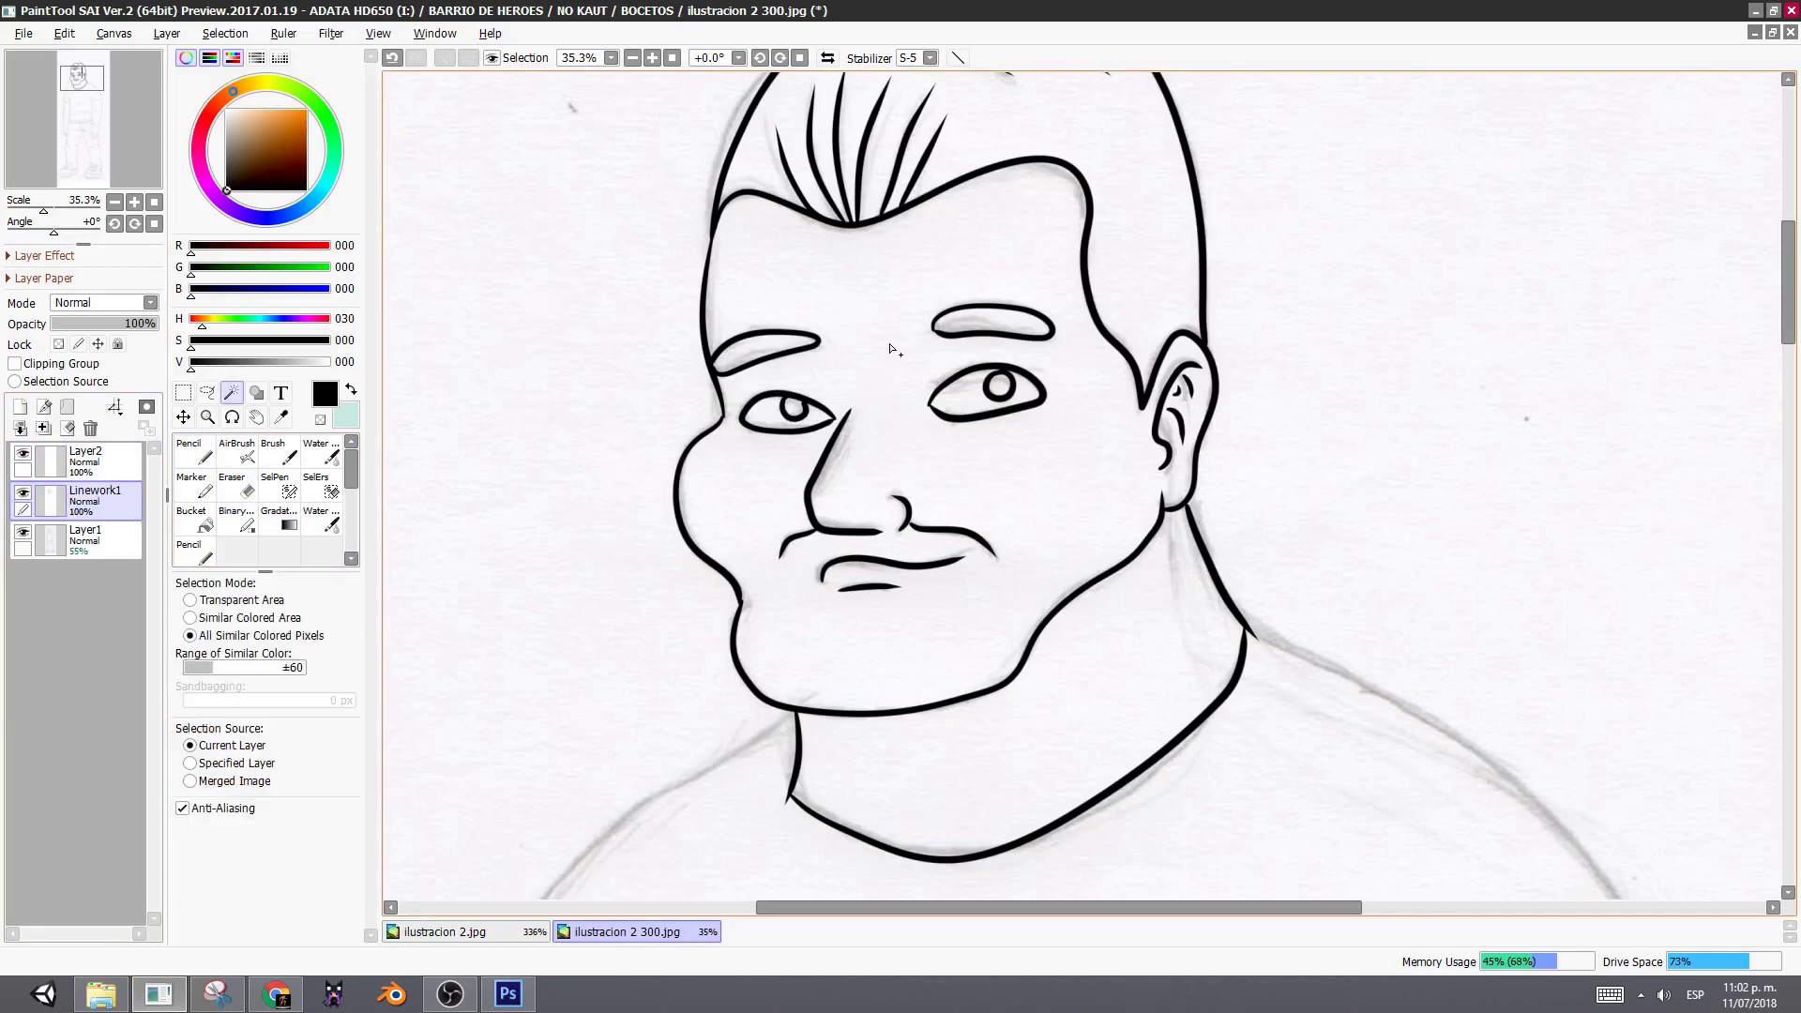
{"action": "left_click", "coordinate": [869, 380]}
{"action": "key", "text": "ctrl+z"}
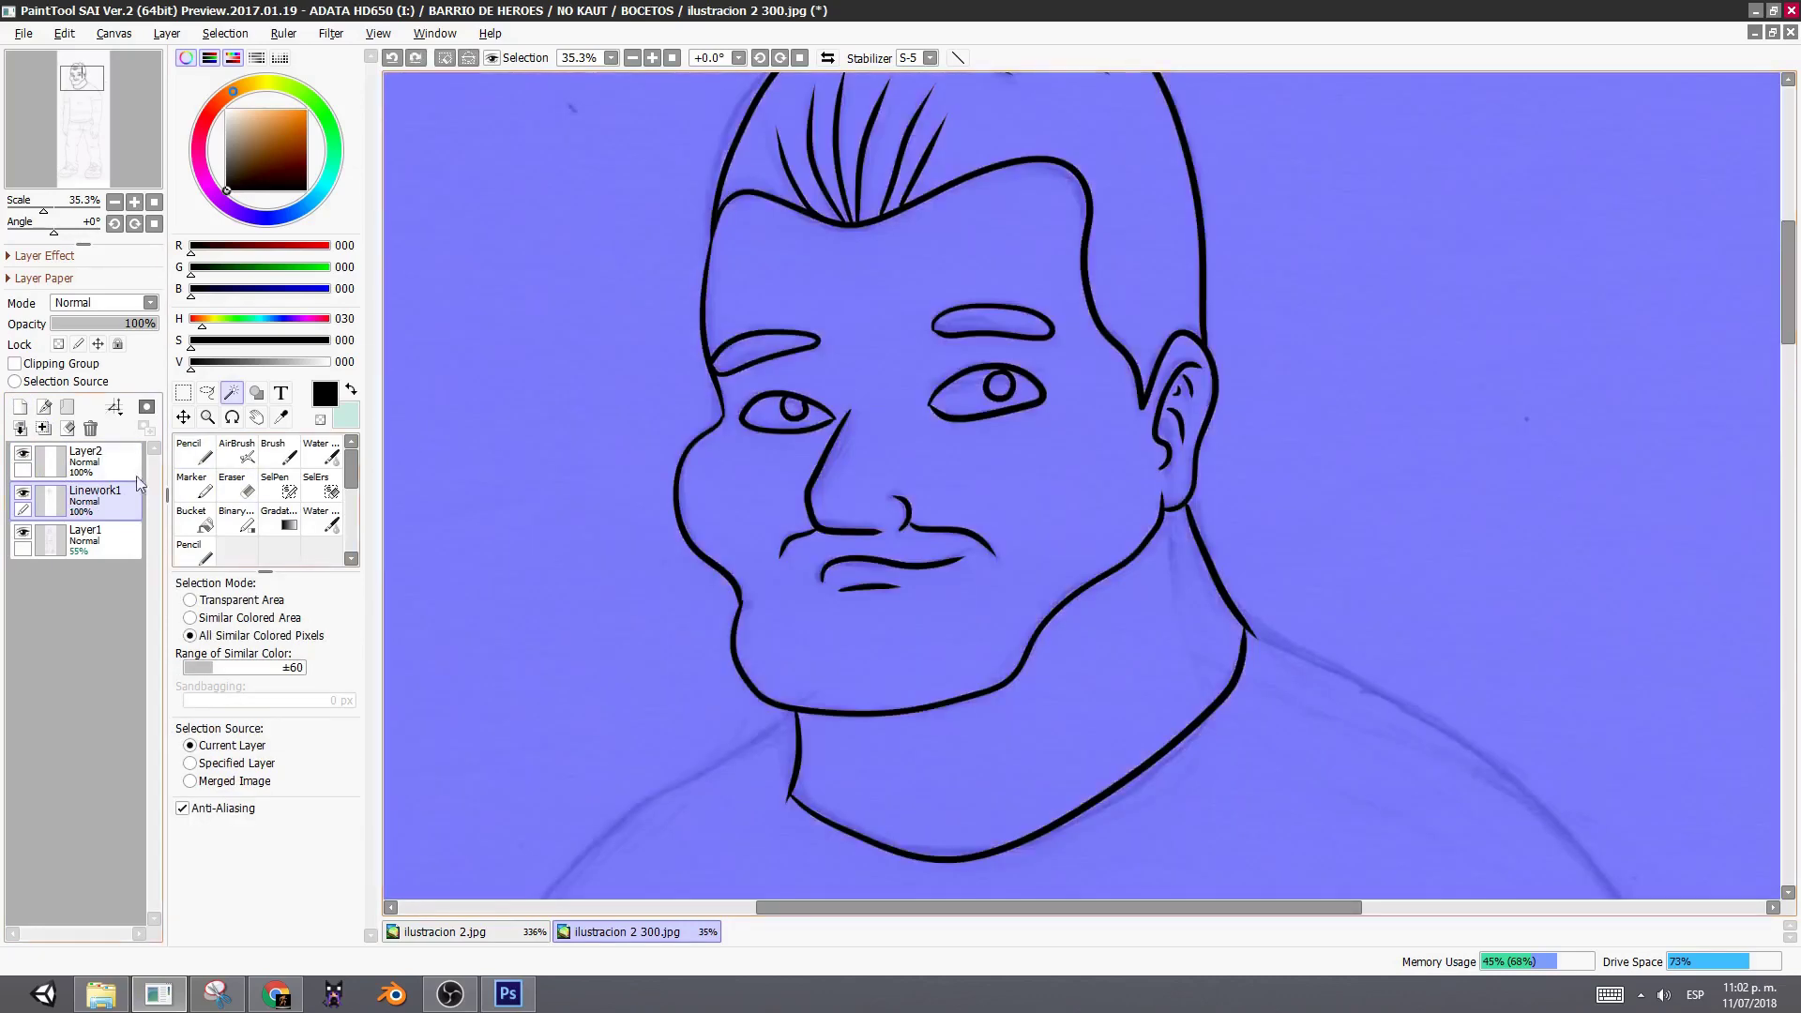
- Set the Magic Wand to Transparent Area, clear the existing selection, and select the face's enclosed interior
{"action": "left_click", "coordinate": [190, 600]}
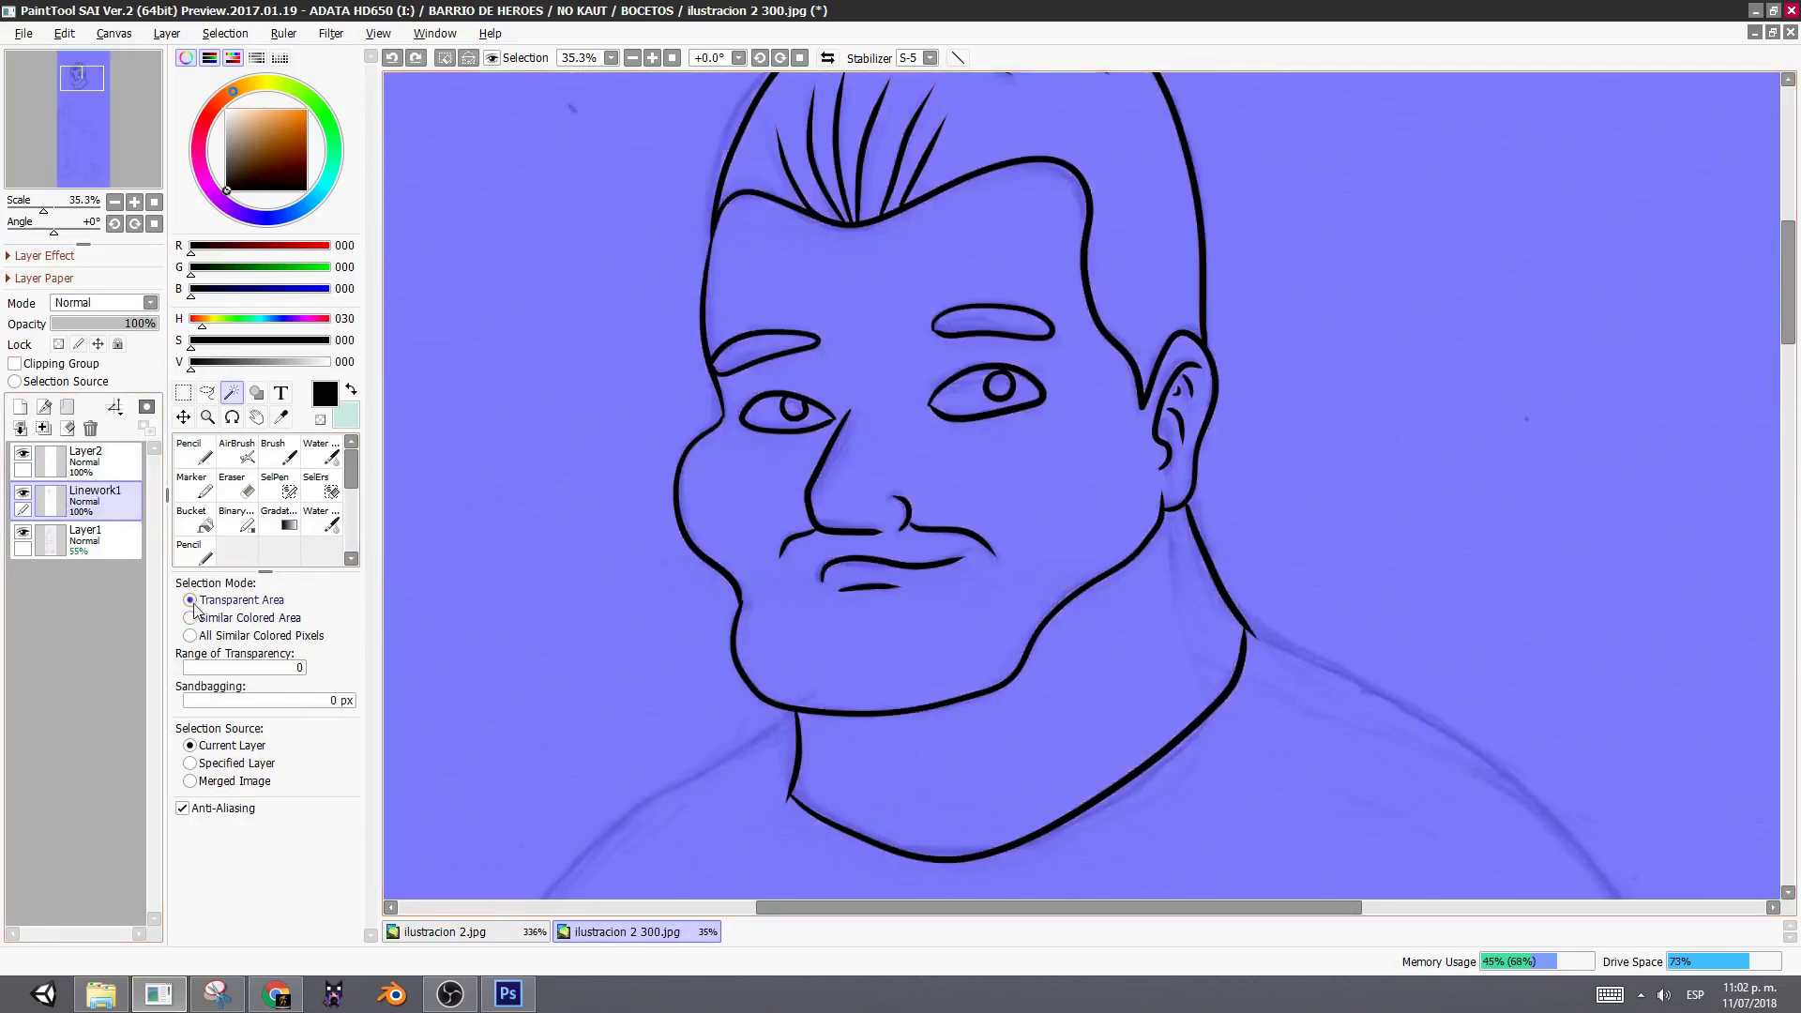
{"action": "key", "text": "ctrl+d"}
{"action": "left_click", "coordinate": [885, 398]}
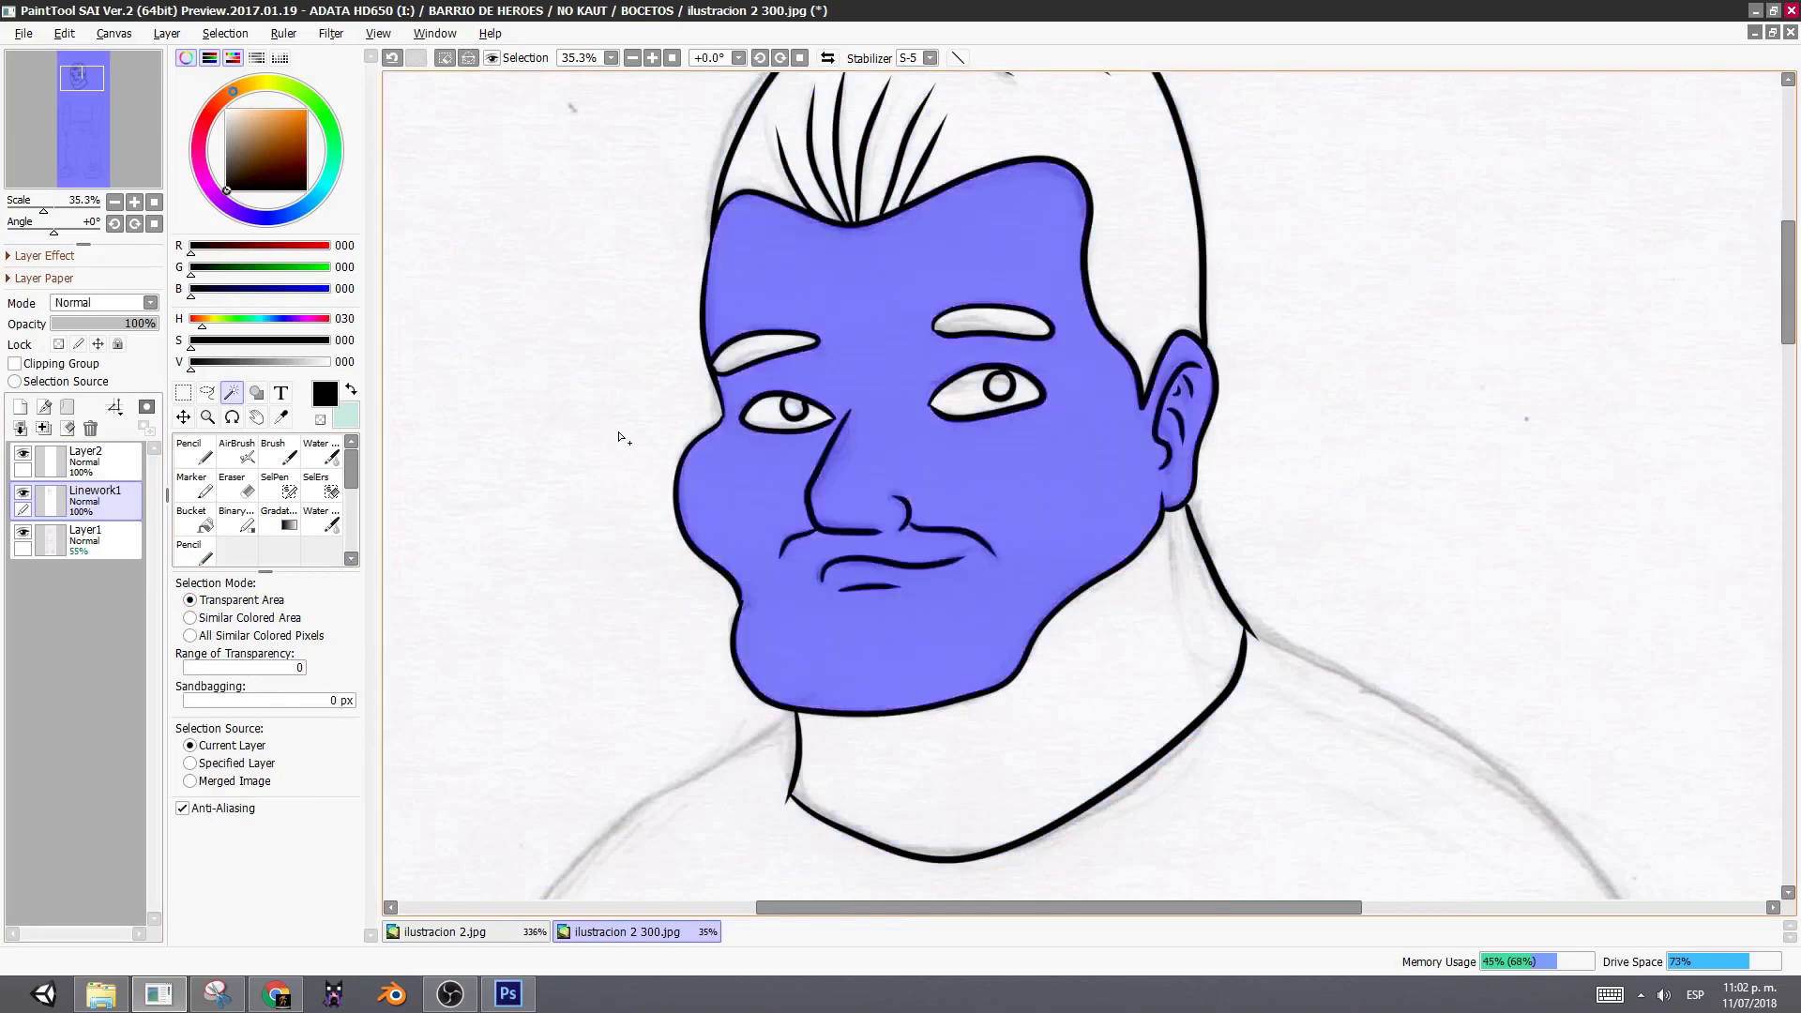
- Fill the selected face with a light peach colour, RGB 255, 209, 163, on the Linework1 layer and clear the selection
{"action": "left_click", "coordinate": [192, 517]}
{"action": "left_click", "coordinate": [269, 110]}
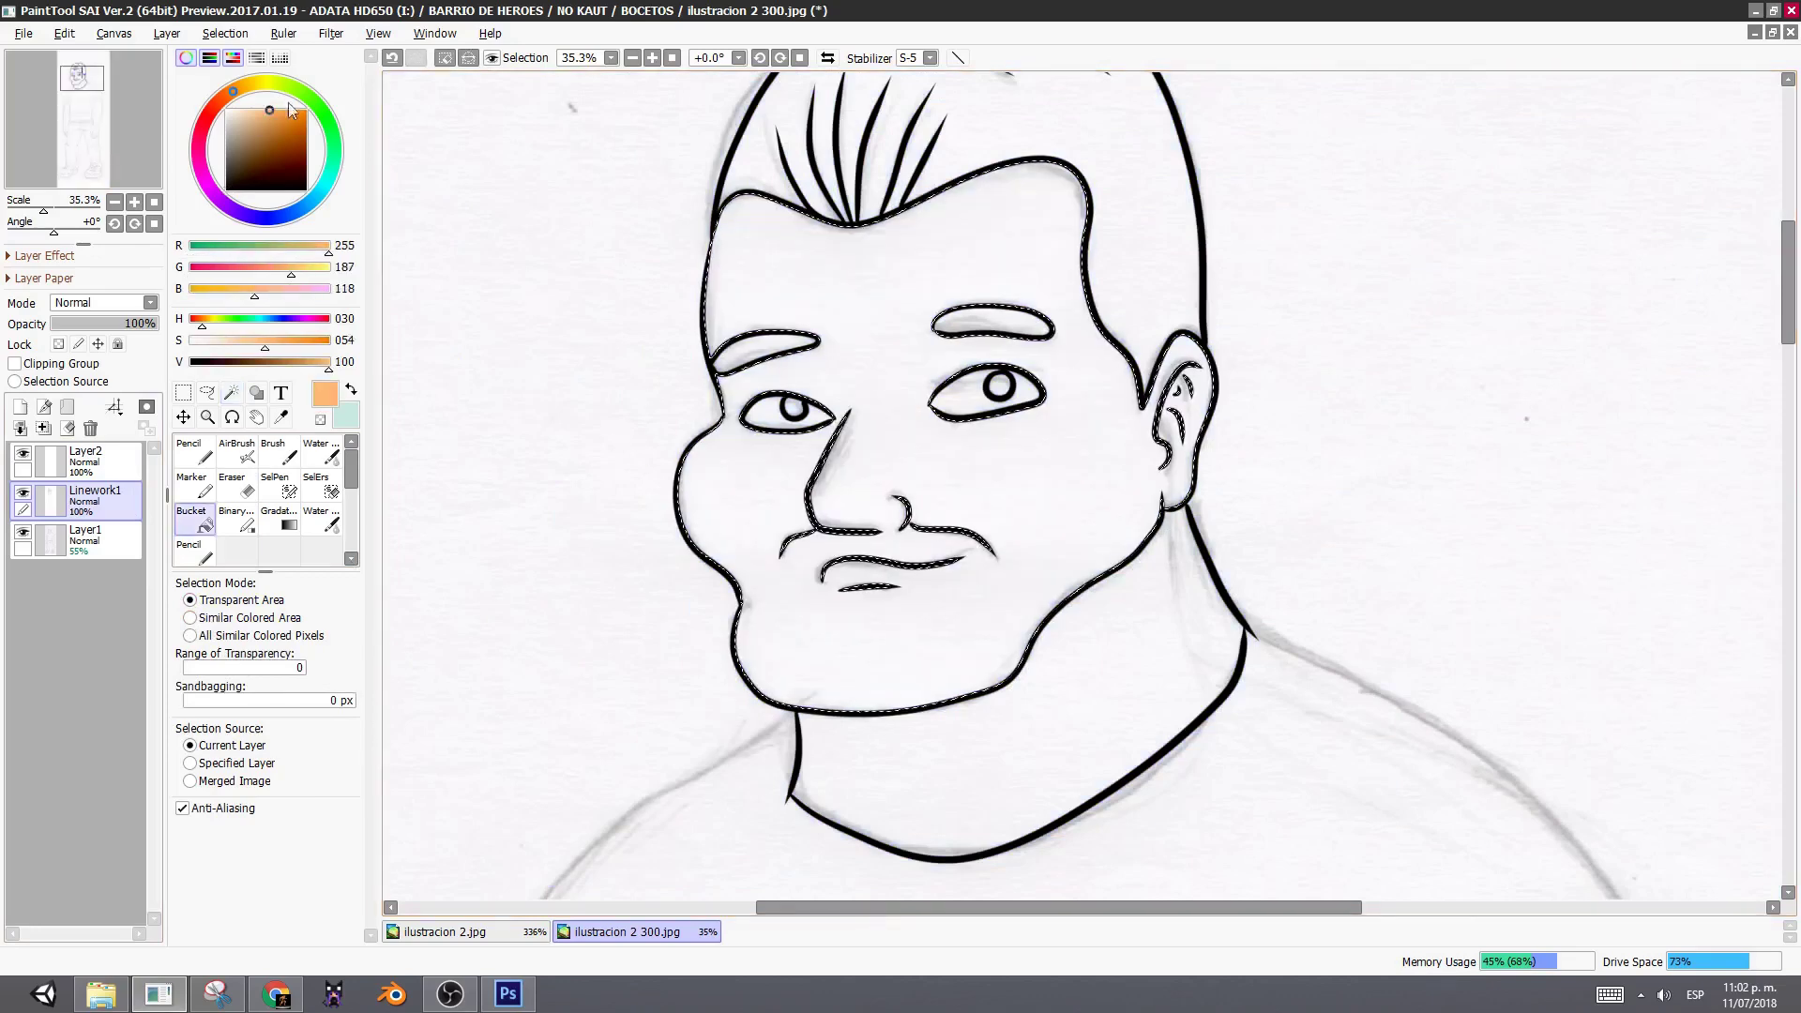
{"action": "left_click", "coordinate": [255, 109]}
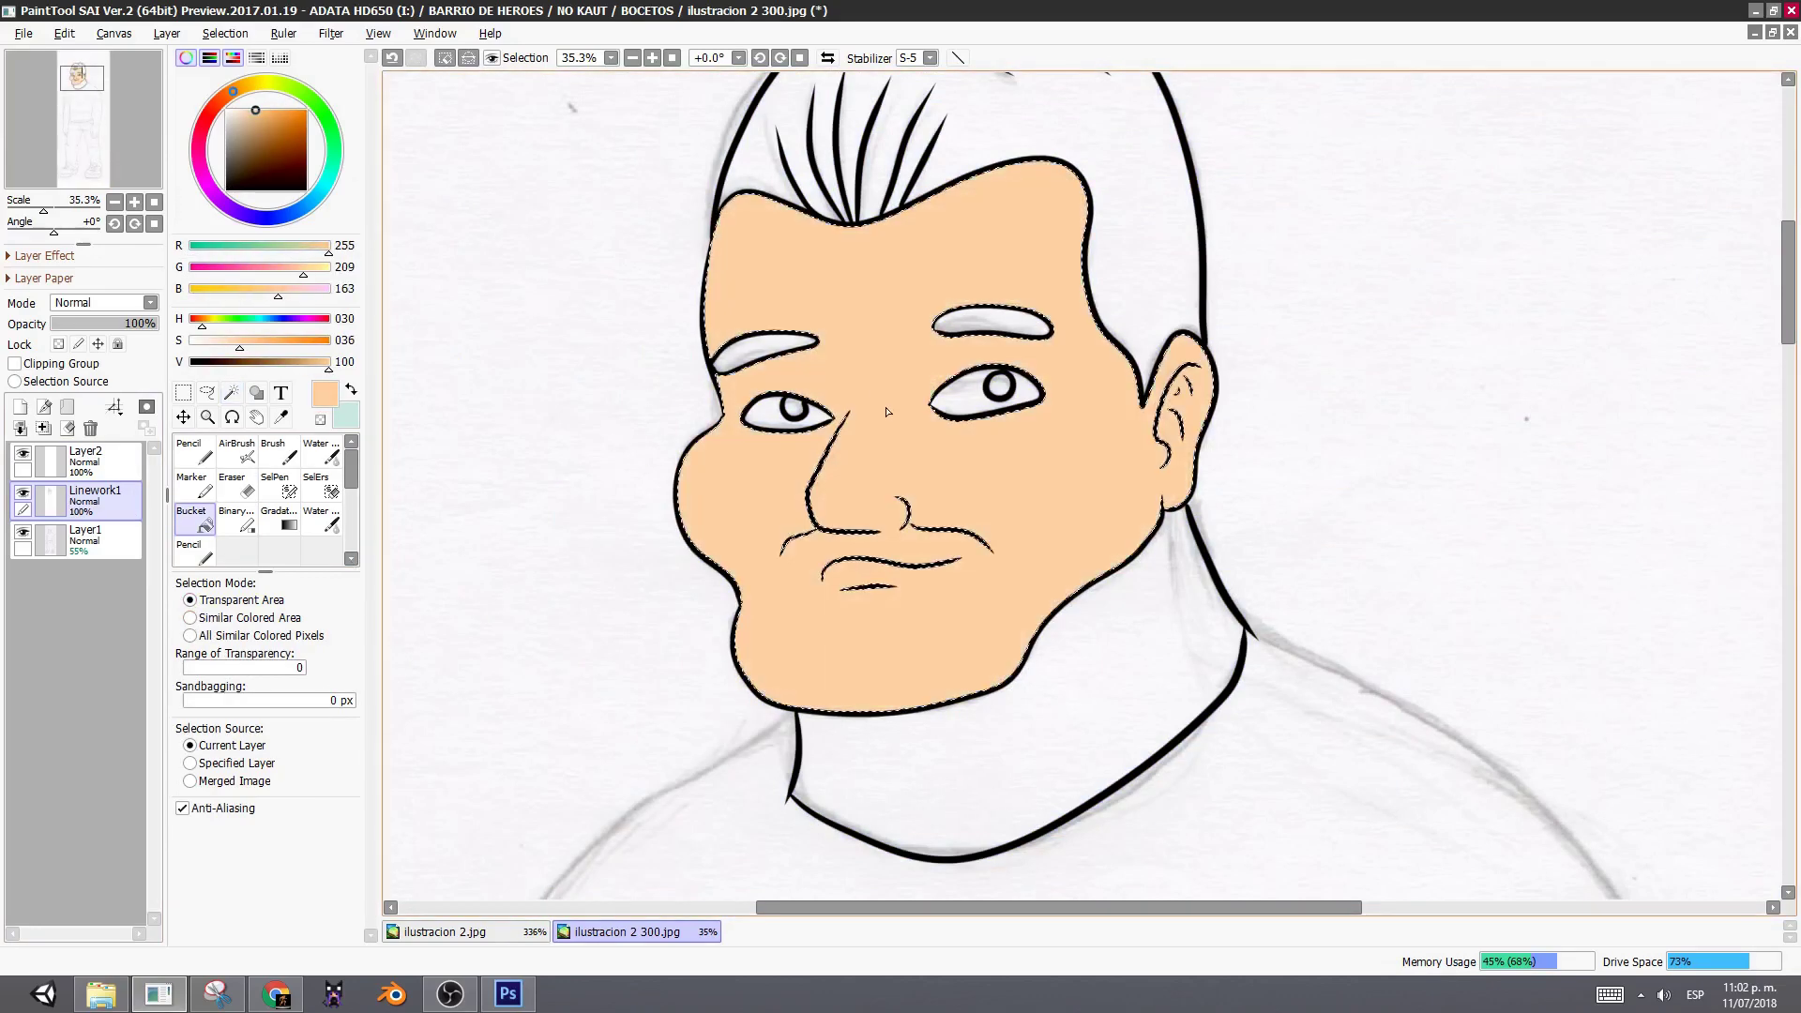
{"action": "left_click", "coordinate": [895, 418]}
{"action": "key", "text": "ctrl+d"}
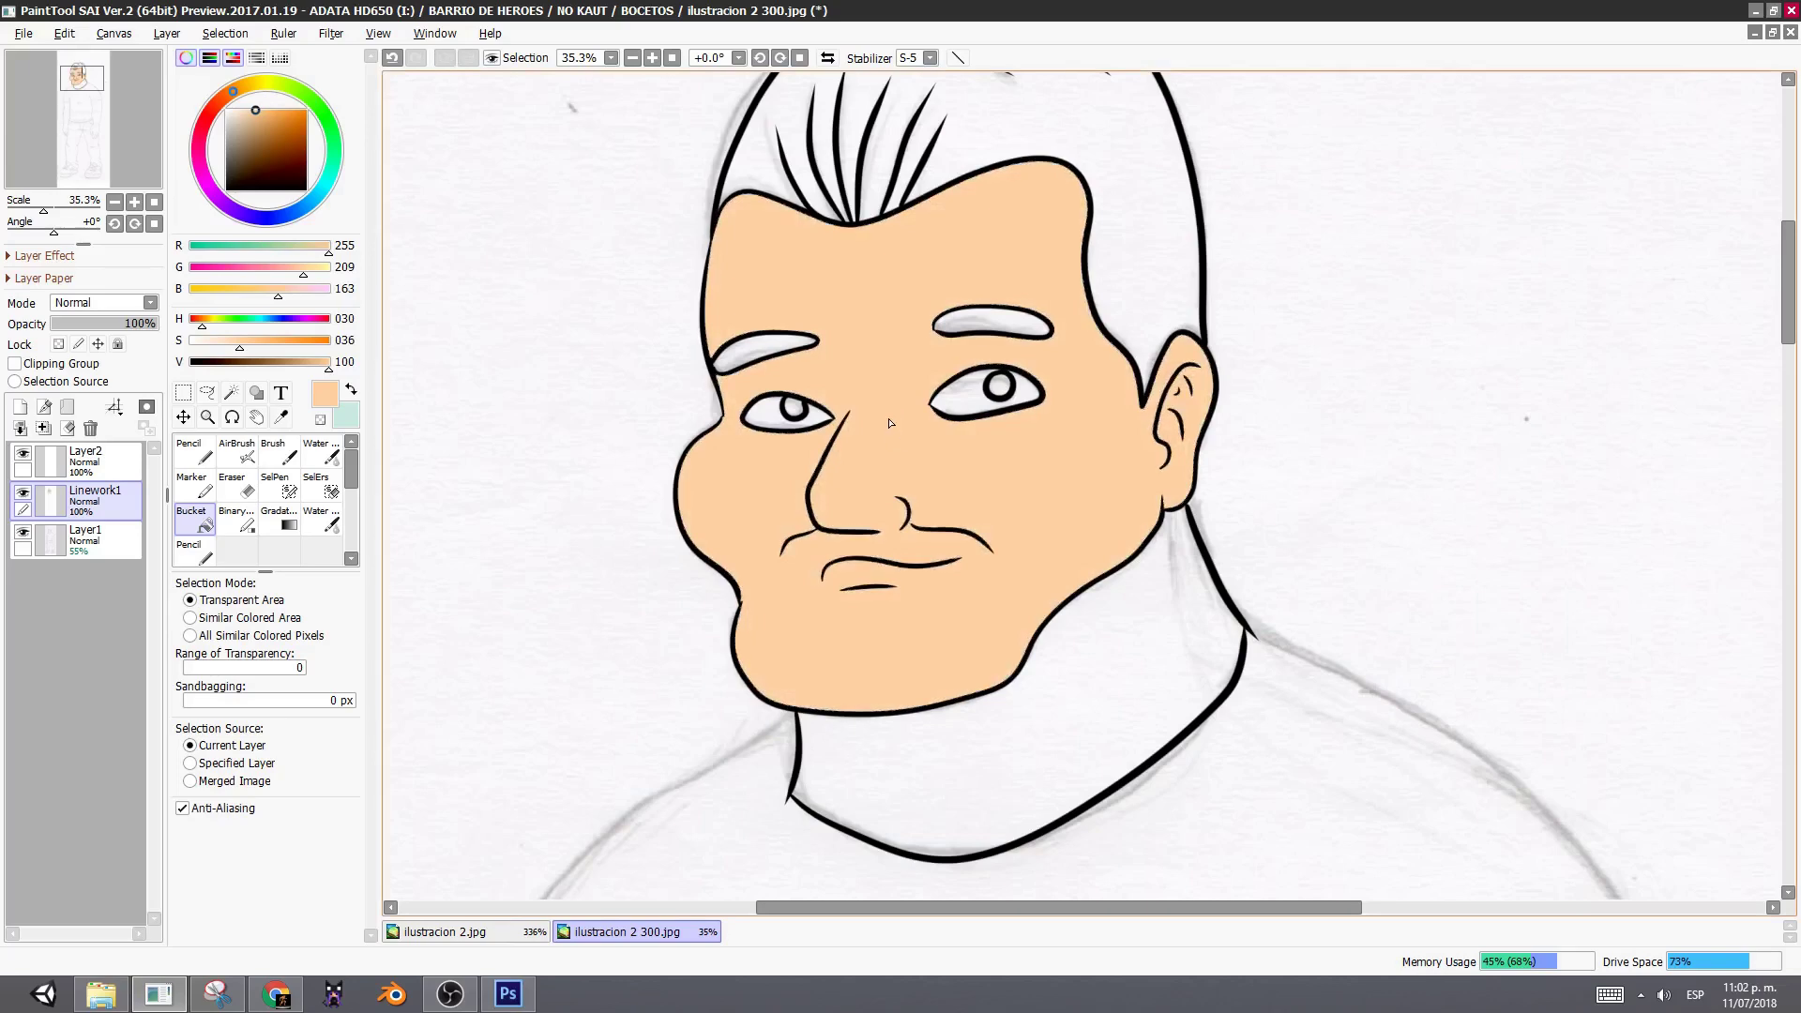
- Blend peach over the cheek outline on the side away from the ear with the soft Brush, at sizes 23, 44 and 75
{"action": "scroll", "coordinate": [889, 422], "scroll_direction": "down", "scroll_amount": 1}
{"action": "scroll", "coordinate": [605, 483], "scroll_direction": "up", "scroll_amount": 7}
{"action": "scroll", "coordinate": [913, 575], "scroll_direction": "up", "scroll_amount": 5}
{"action": "key", "text": "v"}
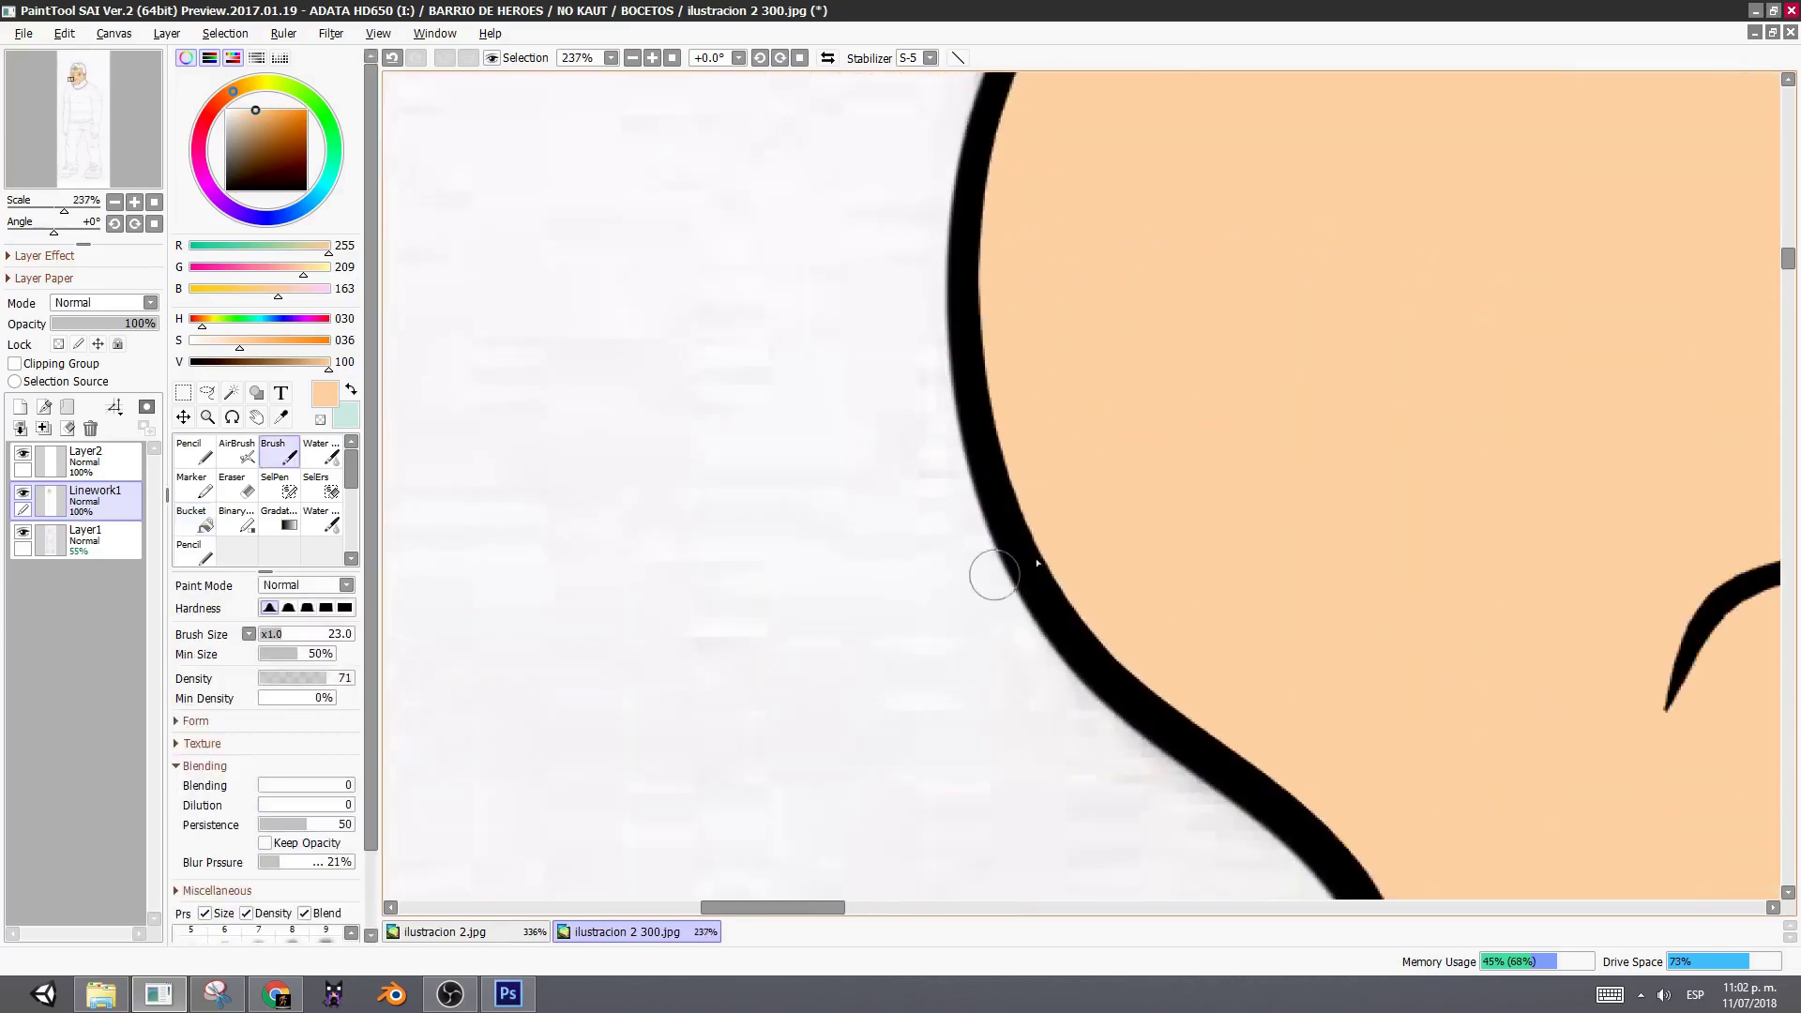
{"action": "mouse_move", "coordinate": [995, 574]}
{"action": "left_mouse_down"}
{"action": "mouse_move", "coordinate": [1006, 440]}
{"action": "mouse_move", "coordinate": [1032, 522]}
{"action": "mouse_move", "coordinate": [1004, 415]}
{"action": "mouse_move", "coordinate": [1051, 565]}
{"action": "mouse_move", "coordinate": [1021, 472]}
{"action": "mouse_move", "coordinate": [1024, 532]}
{"action": "mouse_move", "coordinate": [1031, 482]}
{"action": "mouse_move", "coordinate": [1051, 594]}
{"action": "mouse_move", "coordinate": [1010, 454]}
{"action": "mouse_move", "coordinate": [1094, 656]}
{"action": "mouse_move", "coordinate": [999, 443]}
{"action": "mouse_move", "coordinate": [1167, 722]}
{"action": "mouse_move", "coordinate": [1006, 459]}
{"action": "mouse_move", "coordinate": [1206, 735]}
{"action": "mouse_move", "coordinate": [1007, 503]}
{"action": "mouse_move", "coordinate": [1199, 746]}
{"action": "mouse_move", "coordinate": [1055, 598]}
{"action": "mouse_move", "coordinate": [1168, 718]}
{"action": "mouse_move", "coordinate": [1222, 752]}
{"action": "mouse_move", "coordinate": [1091, 612]}
{"action": "mouse_move", "coordinate": [1276, 784]}
{"action": "mouse_move", "coordinate": [1028, 565]}
{"action": "mouse_move", "coordinate": [1236, 778]}
{"action": "mouse_move", "coordinate": [1139, 711]}
{"action": "mouse_move", "coordinate": [992, 471]}
{"action": "mouse_move", "coordinate": [1201, 768]}
{"action": "mouse_move", "coordinate": [1008, 512]}
{"action": "mouse_move", "coordinate": [977, 390]}
{"action": "mouse_move", "coordinate": [1122, 685]}
{"action": "mouse_move", "coordinate": [1024, 562]}
{"action": "mouse_move", "coordinate": [953, 288]}
{"action": "mouse_move", "coordinate": [1079, 643]}
{"action": "mouse_move", "coordinate": [1025, 526]}
{"action": "mouse_move", "coordinate": [986, 221]}
{"action": "mouse_move", "coordinate": [973, 370]}
{"action": "mouse_move", "coordinate": [1050, 583]}
{"action": "mouse_move", "coordinate": [967, 255]}
{"action": "mouse_move", "coordinate": [978, 173]}
{"action": "mouse_move", "coordinate": [1043, 566]}
{"action": "mouse_move", "coordinate": [981, 382]}
{"action": "mouse_move", "coordinate": [995, 146]}
{"action": "mouse_move", "coordinate": [976, 344]}
{"action": "mouse_move", "coordinate": [1035, 569]}
{"action": "mouse_move", "coordinate": [969, 341]}
{"action": "mouse_move", "coordinate": [988, 163]}
{"action": "mouse_move", "coordinate": [973, 221]}
{"action": "mouse_move", "coordinate": [986, 423]}
{"action": "mouse_move", "coordinate": [1071, 627]}
{"action": "mouse_move", "coordinate": [965, 381]}
{"action": "mouse_move", "coordinate": [971, 159]}
{"action": "mouse_move", "coordinate": [1021, 522]}
{"action": "mouse_move", "coordinate": [1143, 690]}
{"action": "mouse_move", "coordinate": [1237, 757]}
{"action": "mouse_move", "coordinate": [1026, 522]}
{"action": "mouse_move", "coordinate": [1191, 715]}
{"action": "mouse_move", "coordinate": [1003, 393]}
{"action": "mouse_move", "coordinate": [1089, 618]}
{"action": "mouse_move", "coordinate": [1149, 673]}
{"action": "mouse_move", "coordinate": [1006, 202]}
{"action": "mouse_move", "coordinate": [1062, 609]}
{"action": "left_mouse_up"}
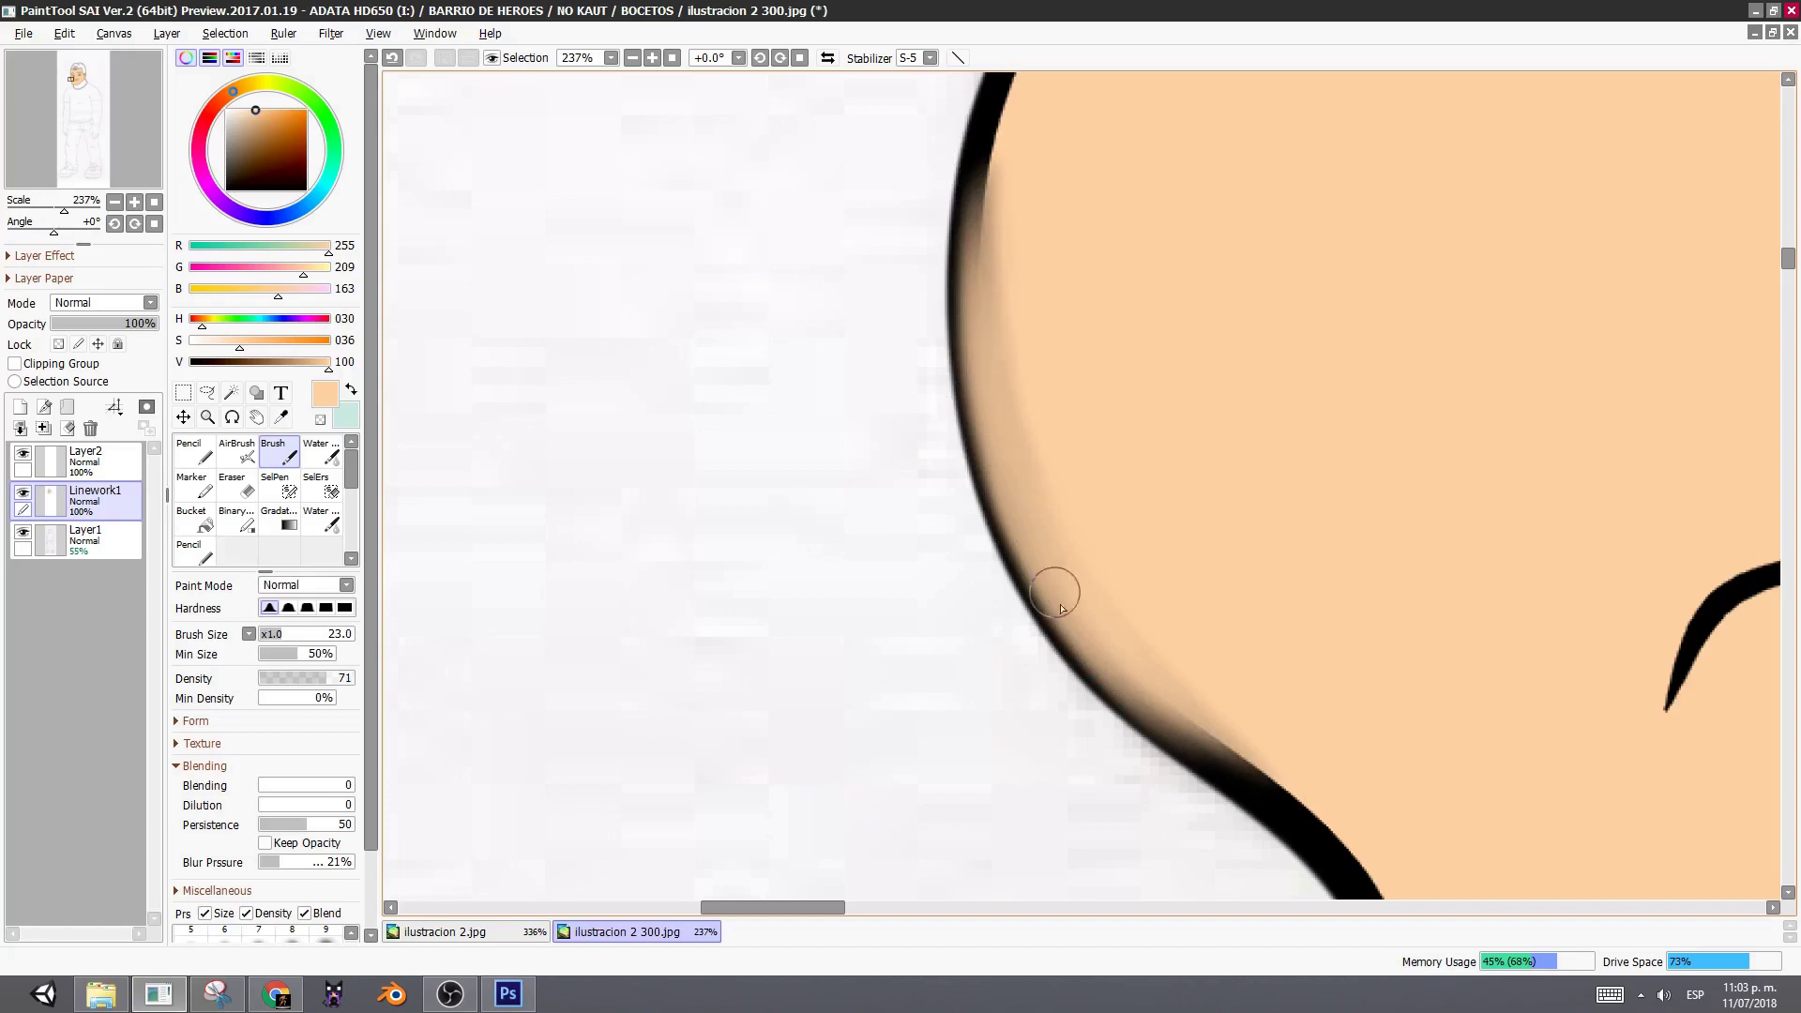
{"action": "left_click_drag", "start_coordinate": [976, 273], "coordinate": [775, 611]}
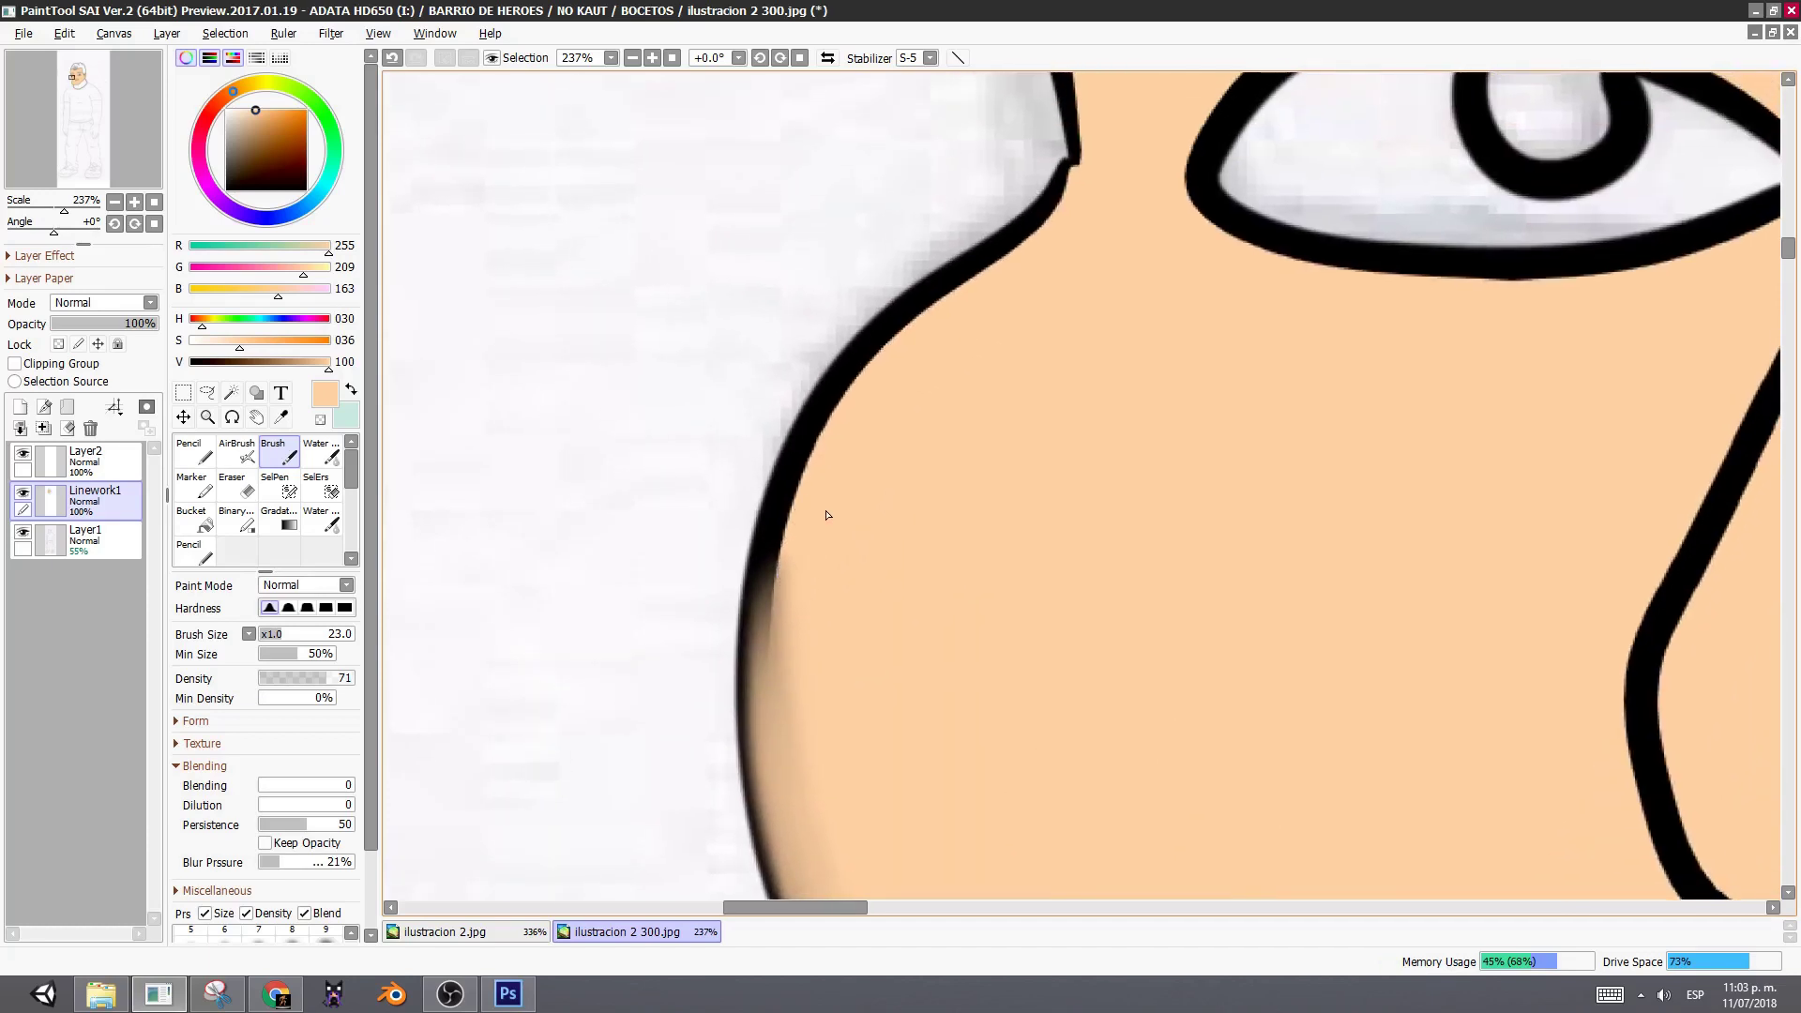
{"action": "left_click_drag", "start_coordinate": [826, 513], "coordinate": [857, 515]}
{"action": "mouse_move", "coordinate": [769, 686]}
{"action": "left_mouse_down"}
{"action": "mouse_move", "coordinate": [762, 577]}
{"action": "mouse_move", "coordinate": [833, 345]}
{"action": "mouse_move", "coordinate": [781, 726]}
{"action": "mouse_move", "coordinate": [894, 352]}
{"action": "mouse_move", "coordinate": [788, 575]}
{"action": "left_mouse_up"}
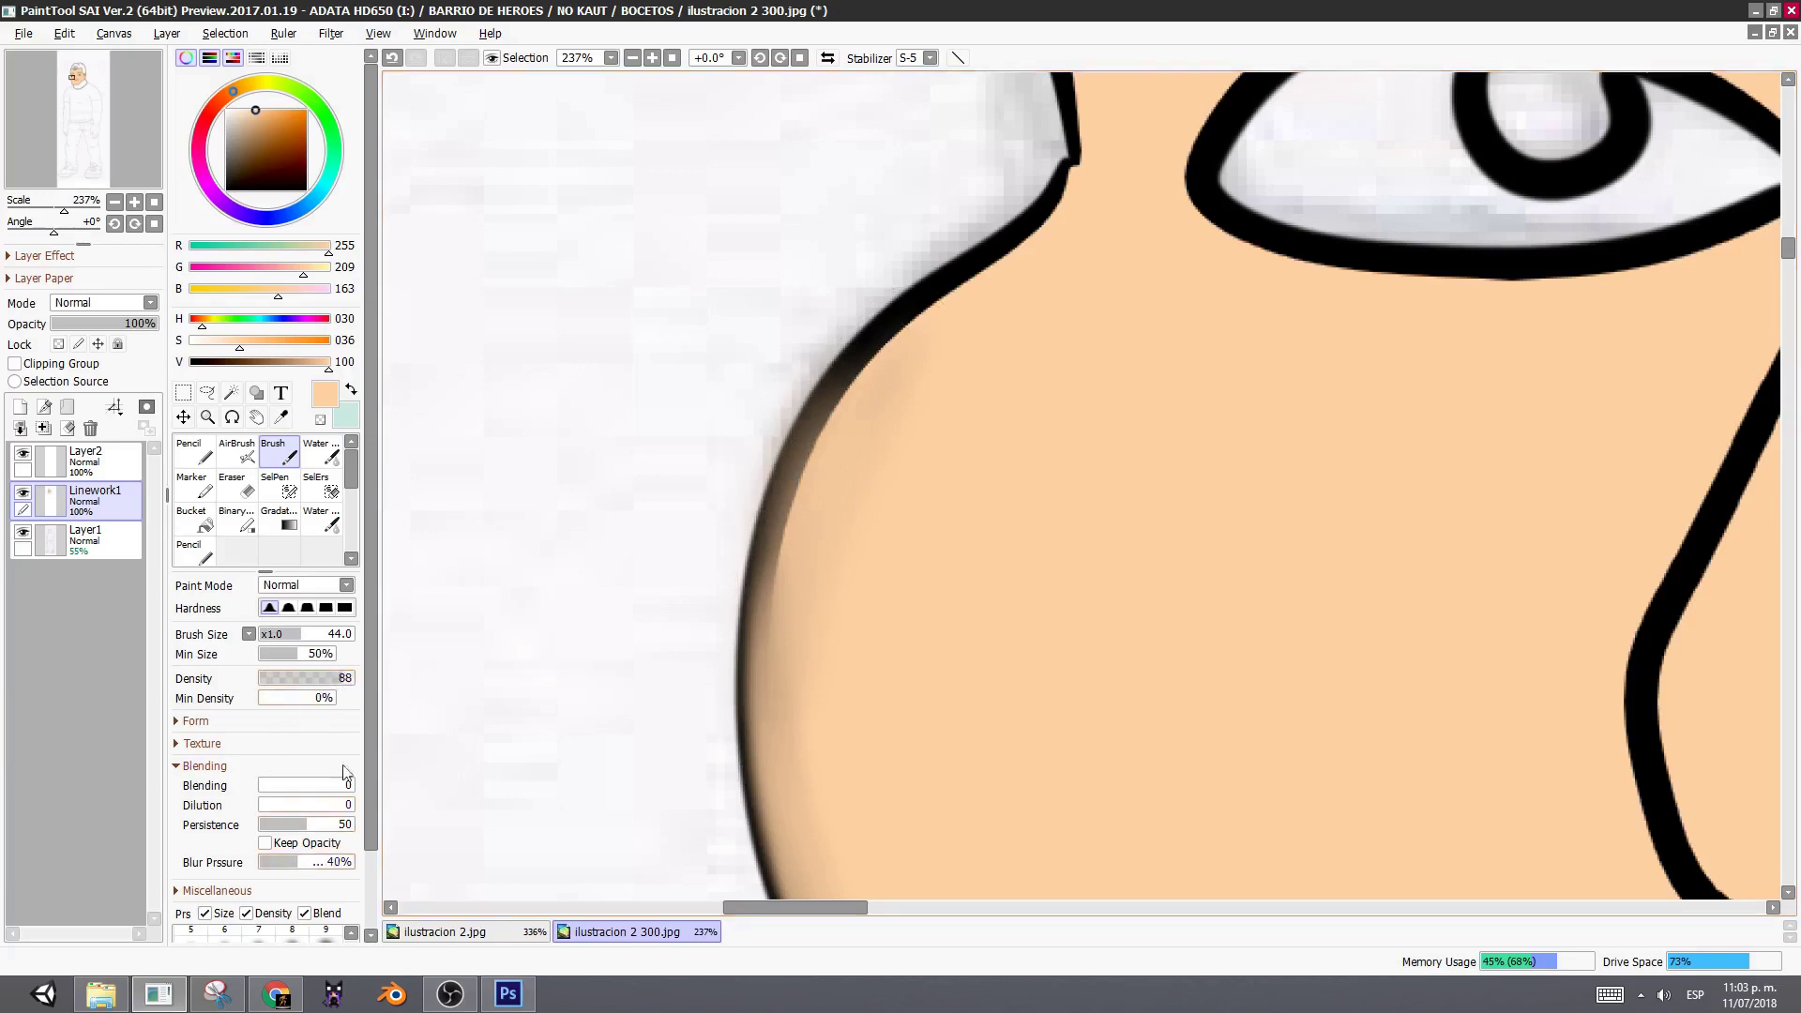
{"action": "mouse_move", "coordinate": [783, 638]}
{"action": "left_mouse_down"}
{"action": "mouse_move", "coordinate": [934, 286]}
{"action": "mouse_move", "coordinate": [902, 319]}
{"action": "mouse_move", "coordinate": [779, 624]}
{"action": "mouse_move", "coordinate": [789, 510]}
{"action": "mouse_move", "coordinate": [916, 307]}
{"action": "mouse_move", "coordinate": [770, 618]}
{"action": "mouse_move", "coordinate": [940, 282]}
{"action": "mouse_move", "coordinate": [775, 621]}
{"action": "mouse_move", "coordinate": [792, 566]}
{"action": "mouse_move", "coordinate": [787, 580]}
{"action": "mouse_move", "coordinate": [979, 300]}
{"action": "mouse_move", "coordinate": [776, 609]}
{"action": "mouse_move", "coordinate": [910, 338]}
{"action": "mouse_move", "coordinate": [788, 522]}
{"action": "mouse_move", "coordinate": [882, 353]}
{"action": "mouse_move", "coordinate": [768, 572]}
{"action": "mouse_move", "coordinate": [838, 397]}
{"action": "mouse_move", "coordinate": [779, 554]}
{"action": "mouse_move", "coordinate": [836, 517]}
{"action": "mouse_move", "coordinate": [959, 319]}
{"action": "mouse_move", "coordinate": [810, 682]}
{"action": "mouse_move", "coordinate": [931, 387]}
{"action": "left_mouse_up"}
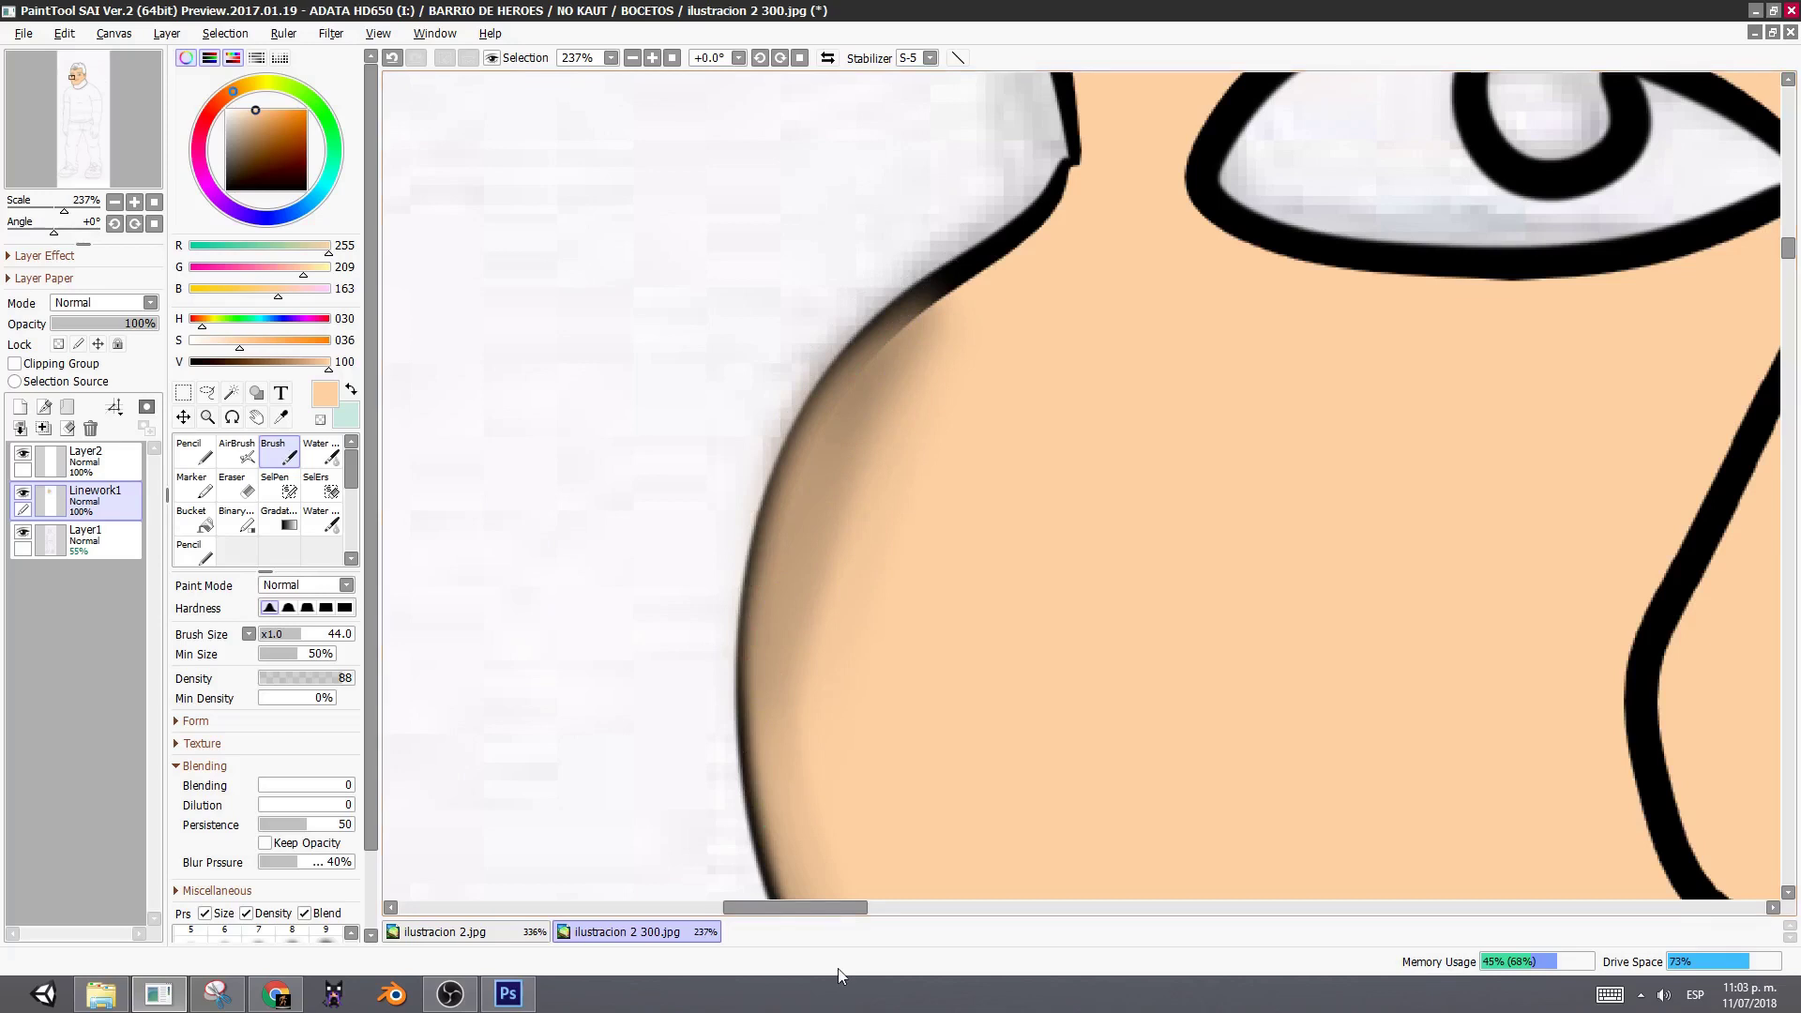
{"action": "scroll", "coordinate": [885, 908], "scroll_direction": "down", "scroll_amount": 8}
{"action": "mouse_move", "coordinate": [956, 594]}
{"action": "left_mouse_down"}
{"action": "mouse_move", "coordinate": [855, 456]}
{"action": "mouse_move", "coordinate": [876, 491]}
{"action": "mouse_move", "coordinate": [812, 487]}
{"action": "mouse_move", "coordinate": [791, 636]}
{"action": "mouse_move", "coordinate": [839, 448]}
{"action": "mouse_move", "coordinate": [805, 599]}
{"action": "mouse_move", "coordinate": [836, 591]}
{"action": "mouse_move", "coordinate": [839, 454]}
{"action": "mouse_move", "coordinate": [793, 558]}
{"action": "mouse_move", "coordinate": [865, 694]}
{"action": "mouse_move", "coordinate": [814, 591]}
{"action": "mouse_move", "coordinate": [865, 456]}
{"action": "mouse_move", "coordinate": [809, 482]}
{"action": "mouse_move", "coordinate": [884, 410]}
{"action": "mouse_move", "coordinate": [812, 478]}
{"action": "mouse_move", "coordinate": [880, 418]}
{"action": "mouse_move", "coordinate": [822, 471]}
{"action": "mouse_move", "coordinate": [827, 452]}
{"action": "mouse_move", "coordinate": [863, 431]}
{"action": "mouse_move", "coordinate": [799, 511]}
{"action": "mouse_move", "coordinate": [855, 446]}
{"action": "mouse_move", "coordinate": [802, 523]}
{"action": "mouse_move", "coordinate": [803, 633]}
{"action": "mouse_move", "coordinate": [882, 692]}
{"action": "mouse_move", "coordinate": [838, 636]}
{"action": "mouse_move", "coordinate": [906, 718]}
{"action": "left_mouse_up"}
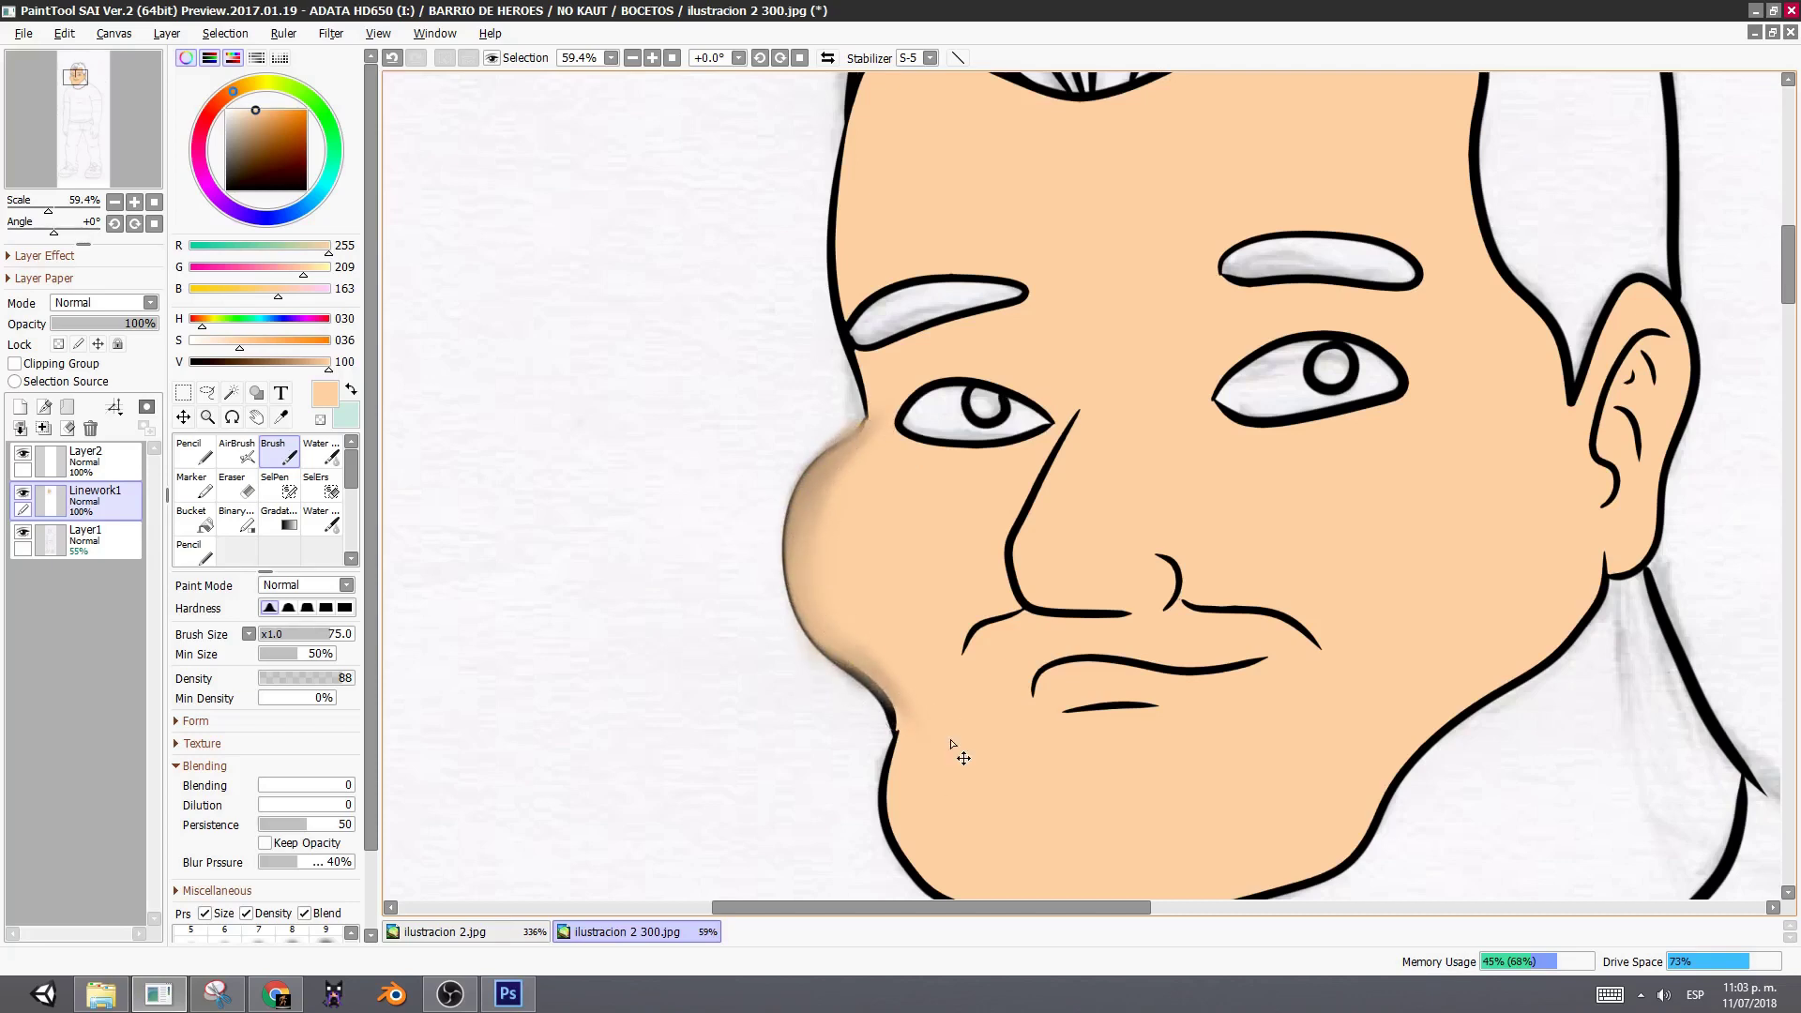
- Undo the brush strokes, the face fill and the layer merge, and select the restored Linework1 linework layer
{"action": "key", "text": "ctrl+z"}
{"action": "key", "text": "ctrl+z"}
{"action": "key", "text": "ctrl+z"}
{"action": "key", "text": "ctrl+z"}
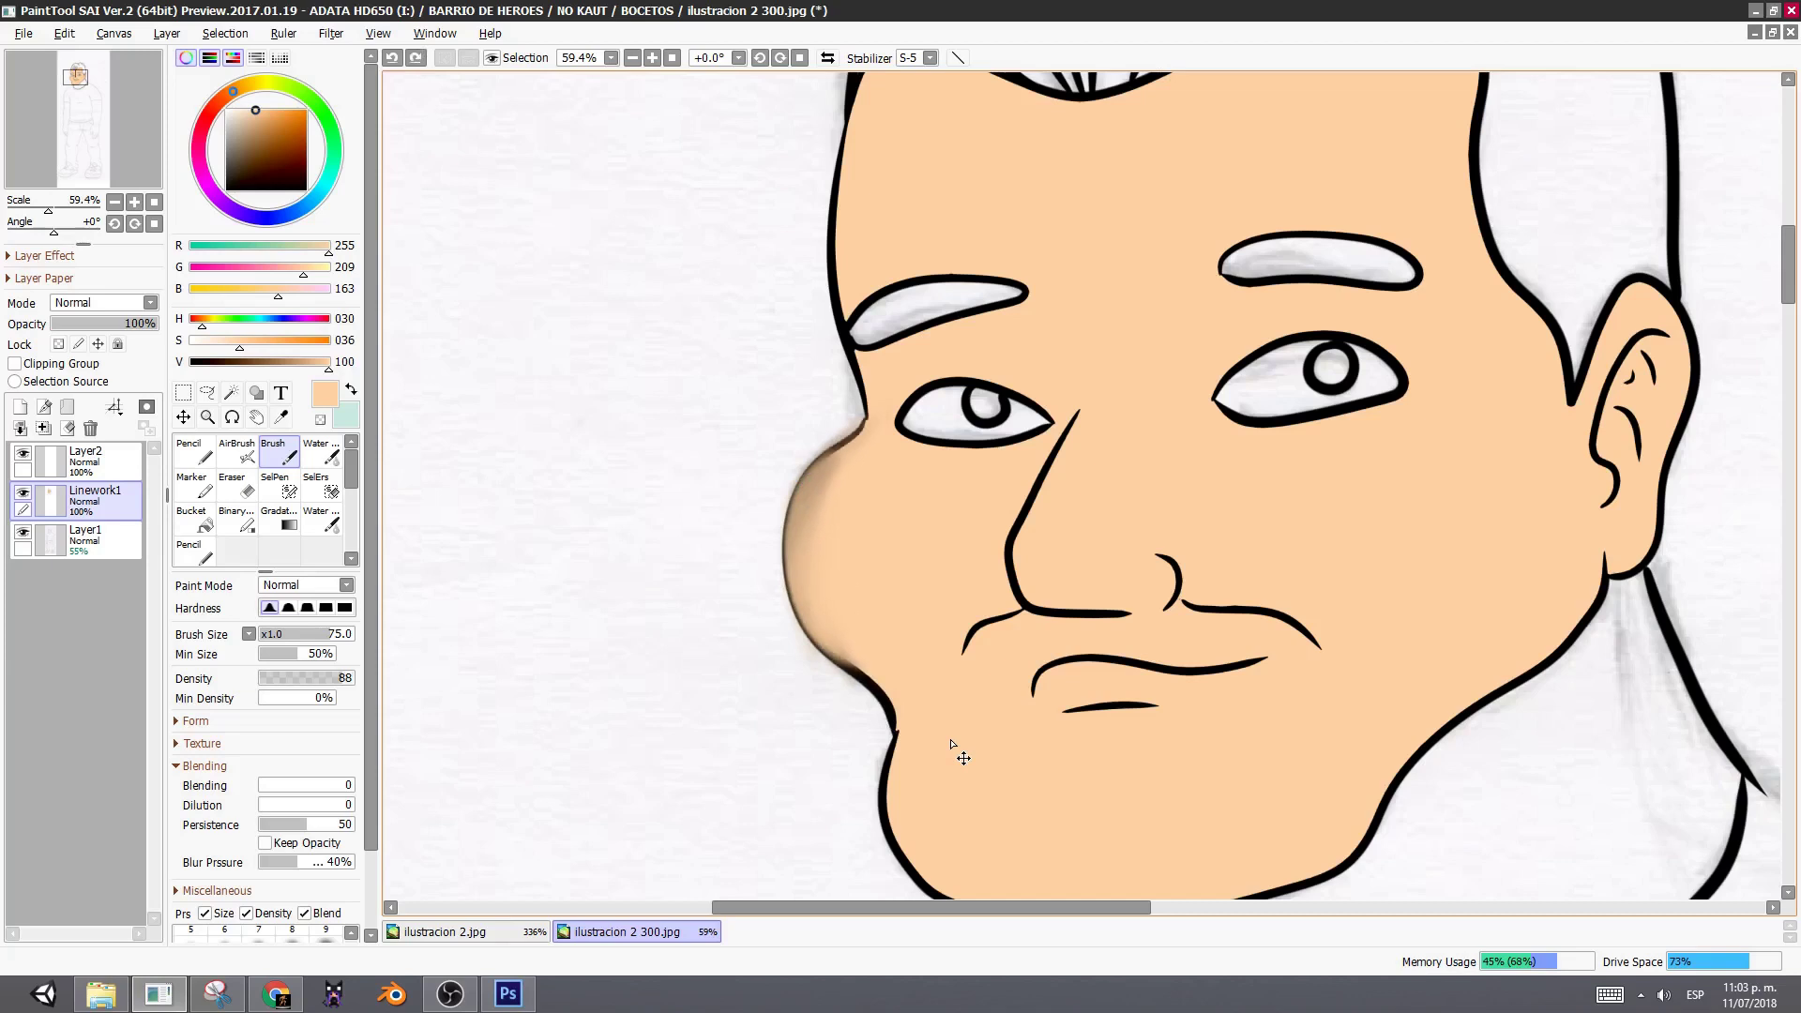
{"action": "key", "text": "ctrl+z"}
{"action": "key", "text": "ctrl+z"}
{"action": "key", "text": "ctrl+z"}
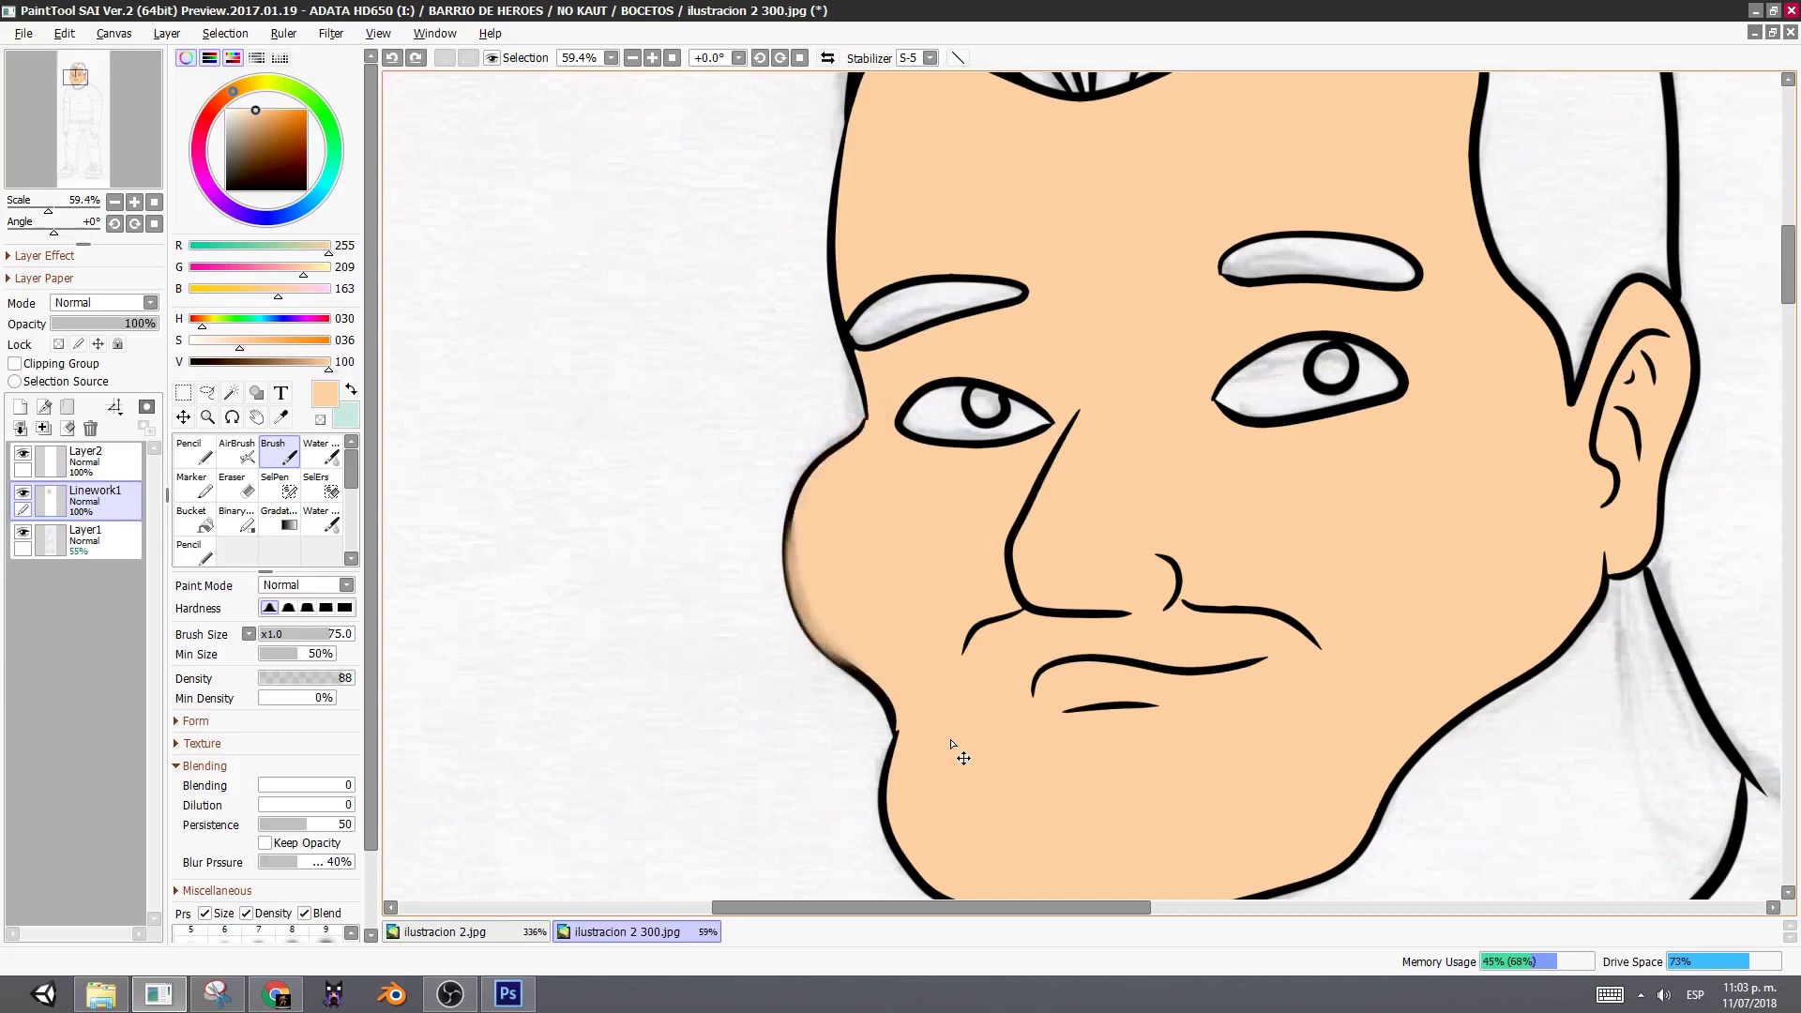
{"action": "key", "text": "ctrl+z"}
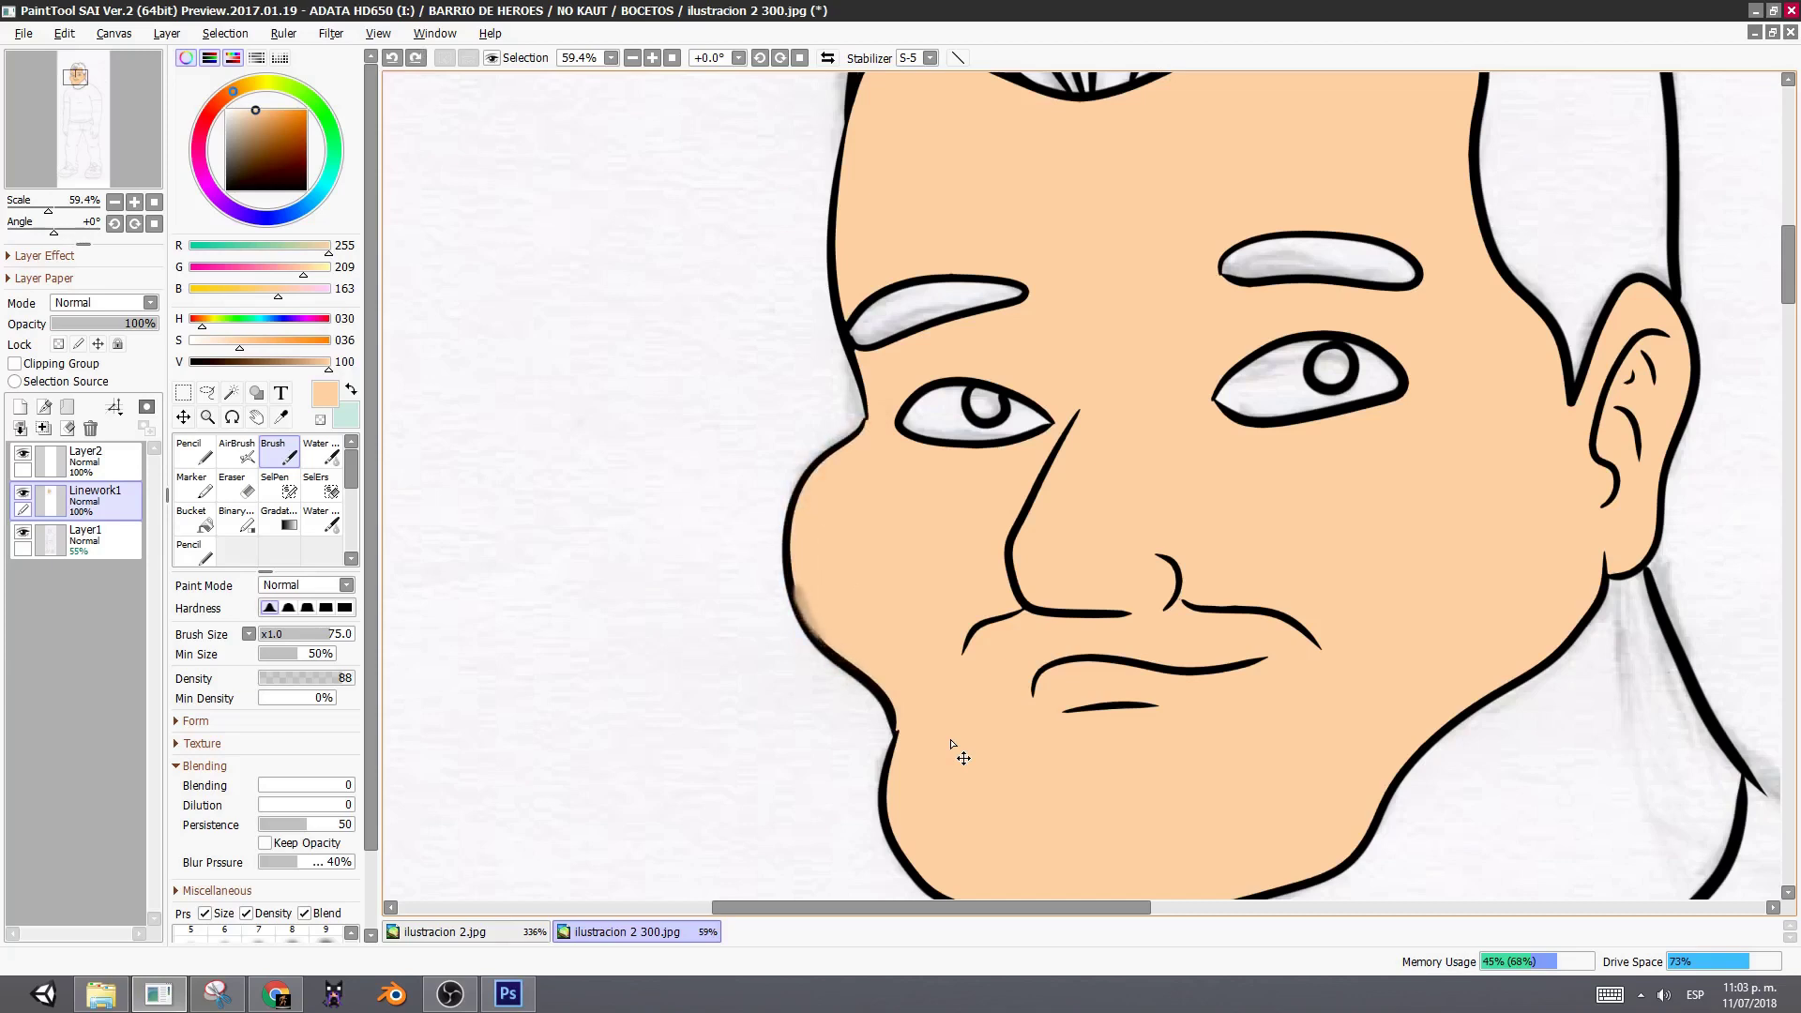
{"action": "key", "text": "ctrl+z"}
{"action": "key", "text": "ctrl+z"}
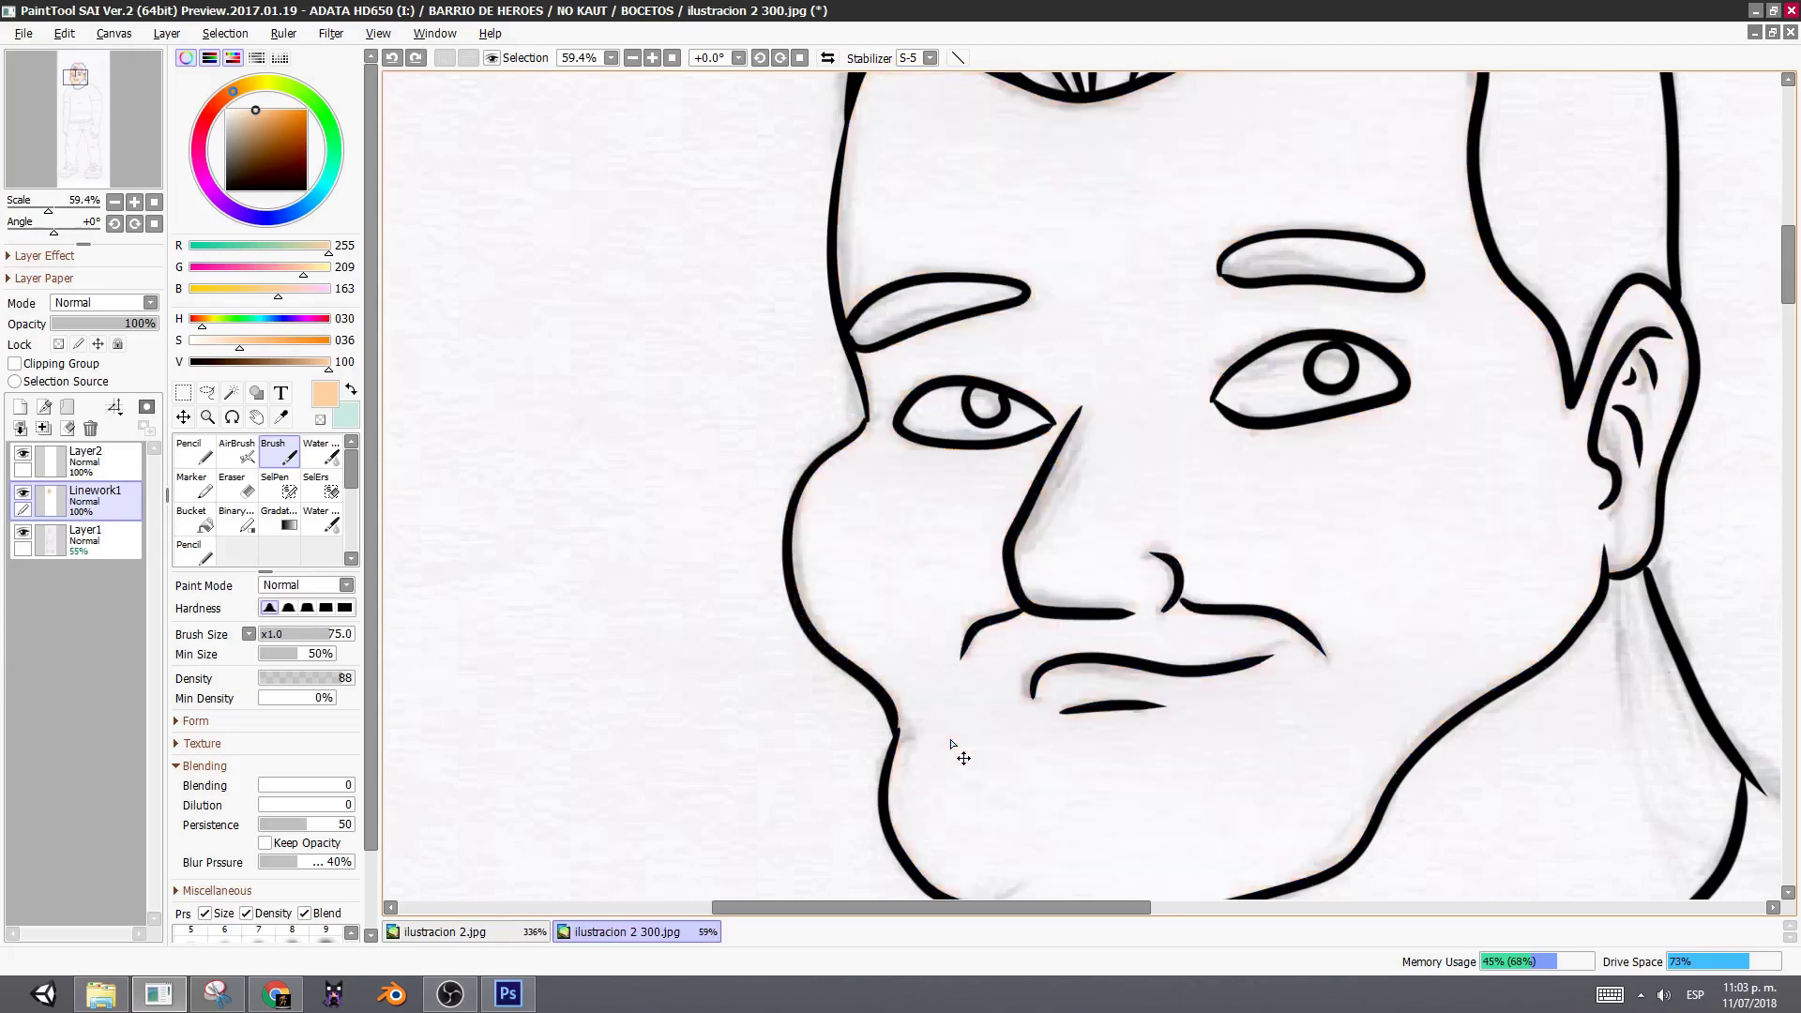
{"action": "left_click", "coordinate": [98, 515]}
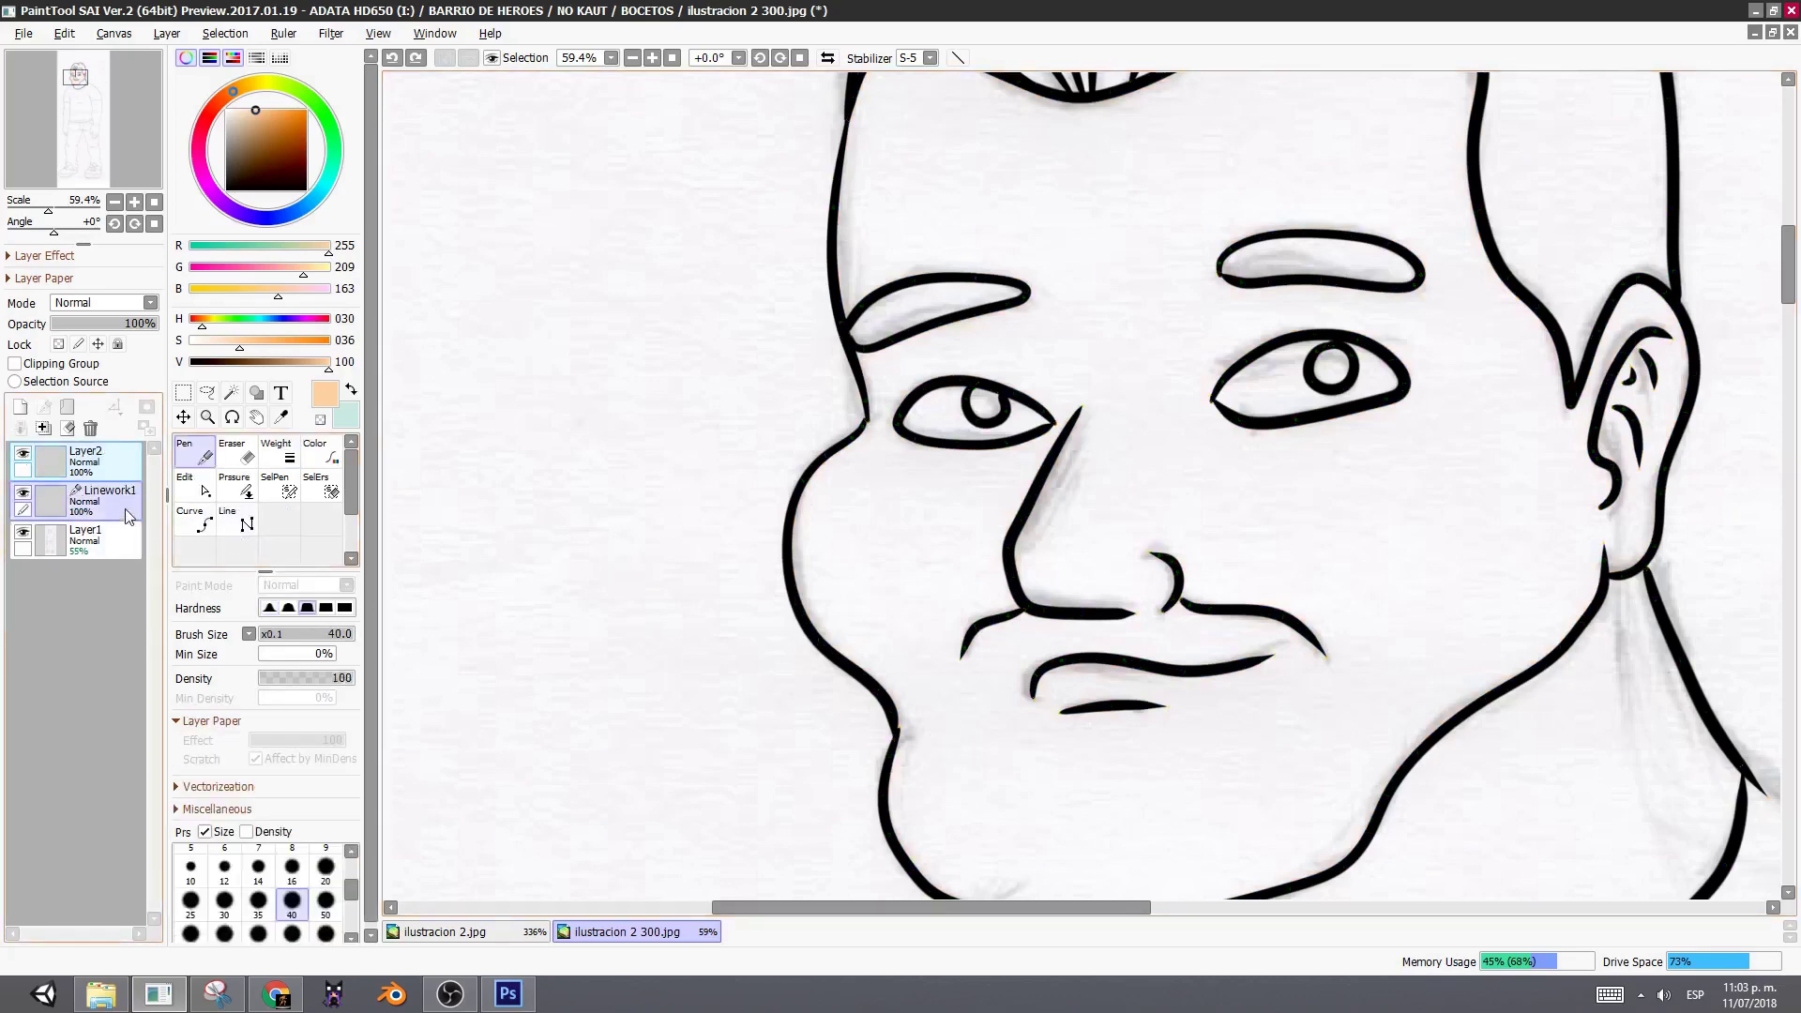
- Thicken the jaw outline from beneath the chin up to the ear with the Pressure tool set to Pressure for Width
{"action": "scroll", "coordinate": [1268, 659], "scroll_direction": "down", "scroll_amount": 9}
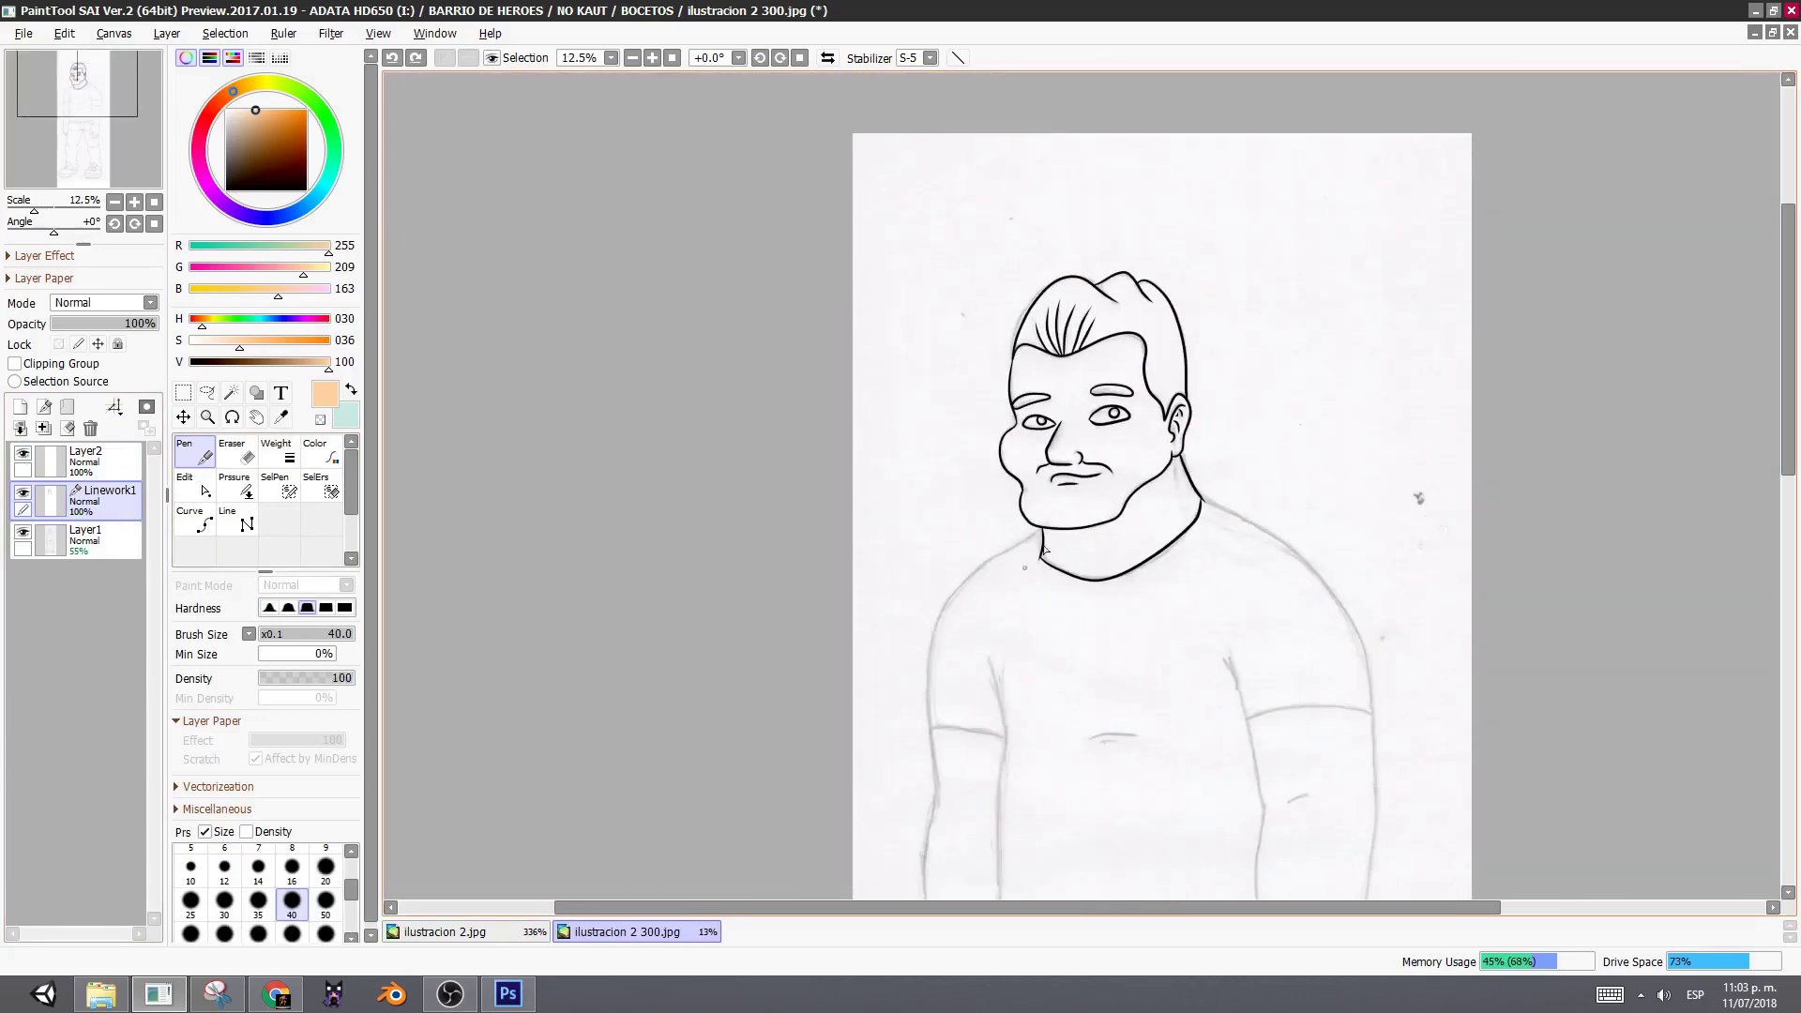
{"action": "left_click_drag", "start_coordinate": [1043, 548], "coordinate": [910, 379]}
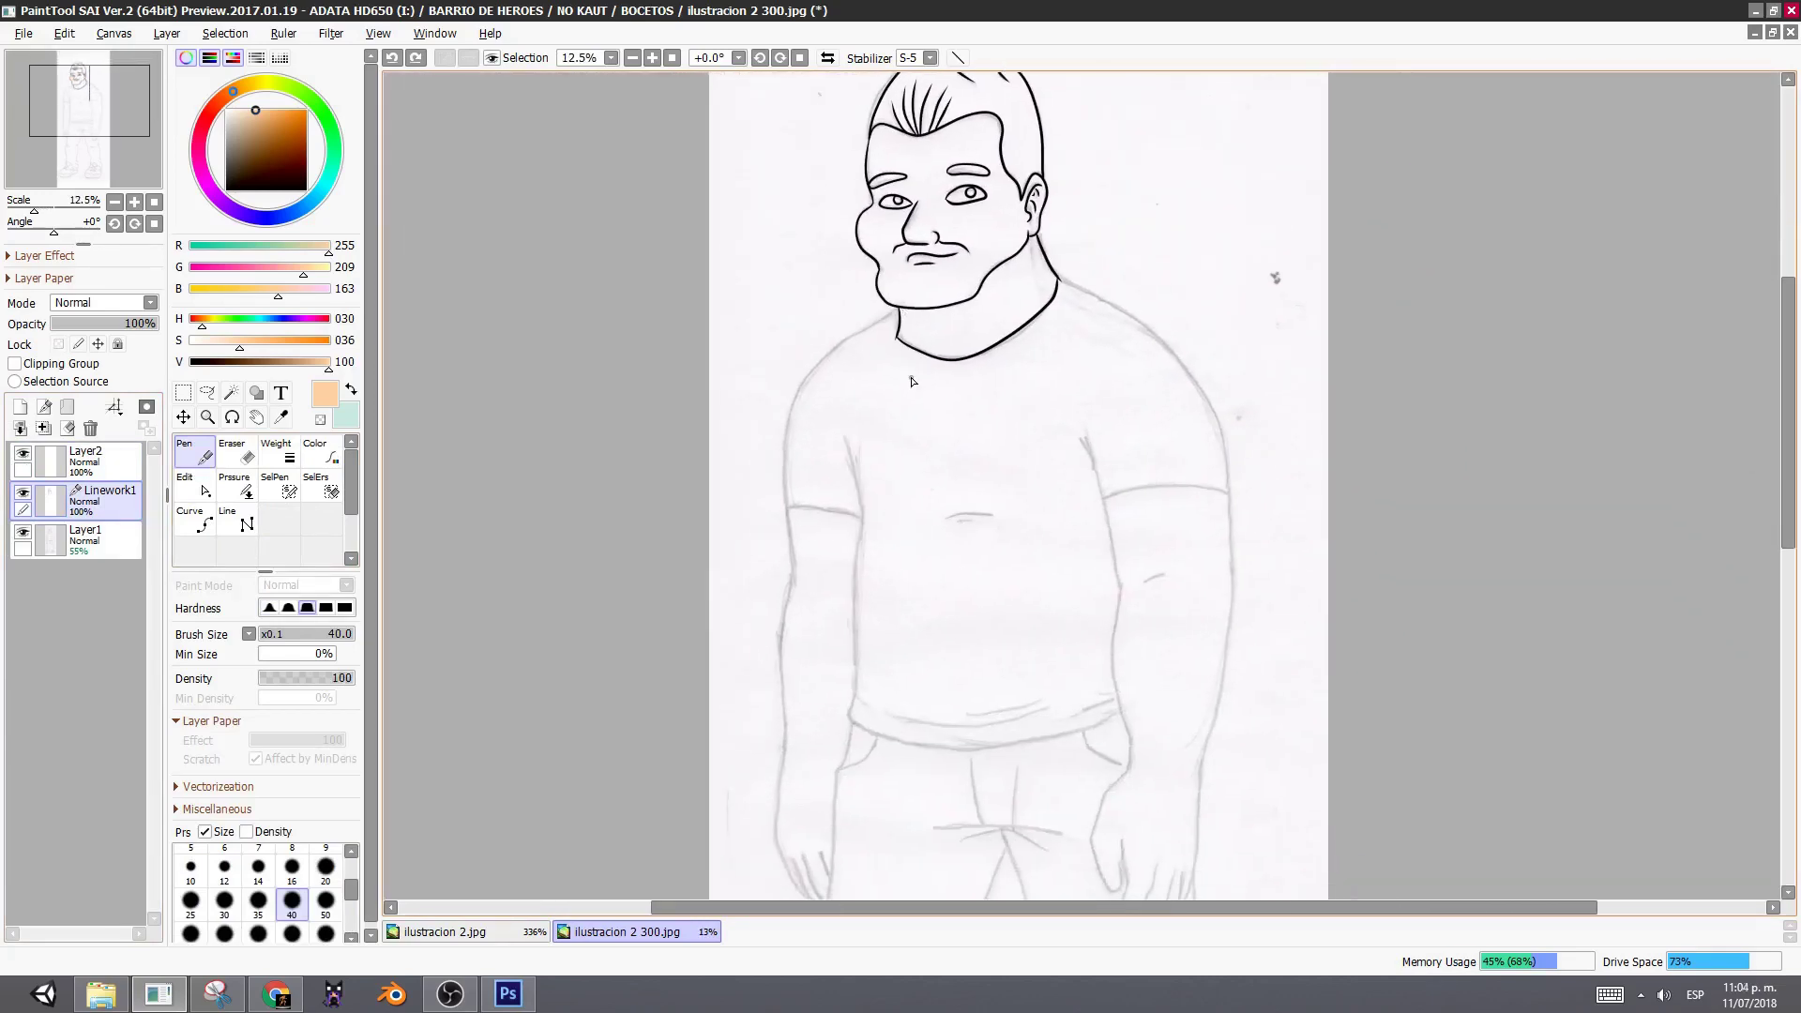
{"action": "left_click_drag", "start_coordinate": [1004, 269], "coordinate": [940, 332]}
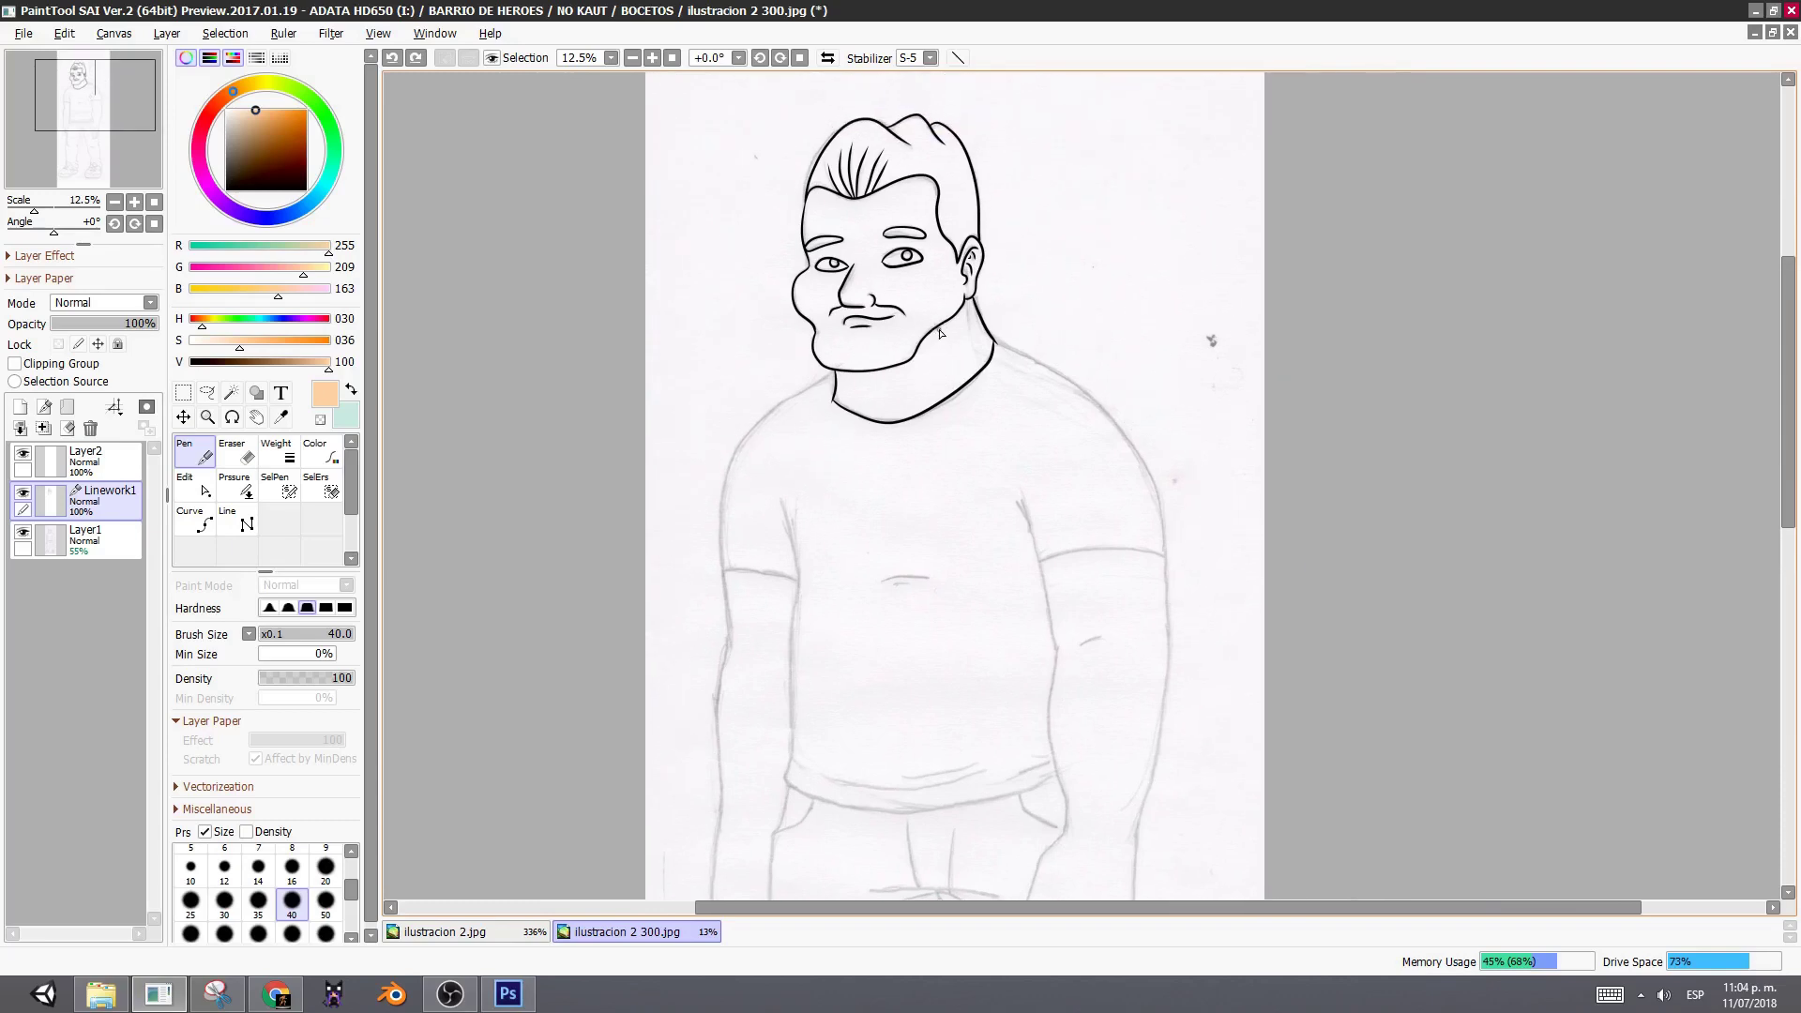
{"action": "scroll", "coordinate": [939, 332], "scroll_direction": "up", "scroll_amount": 4}
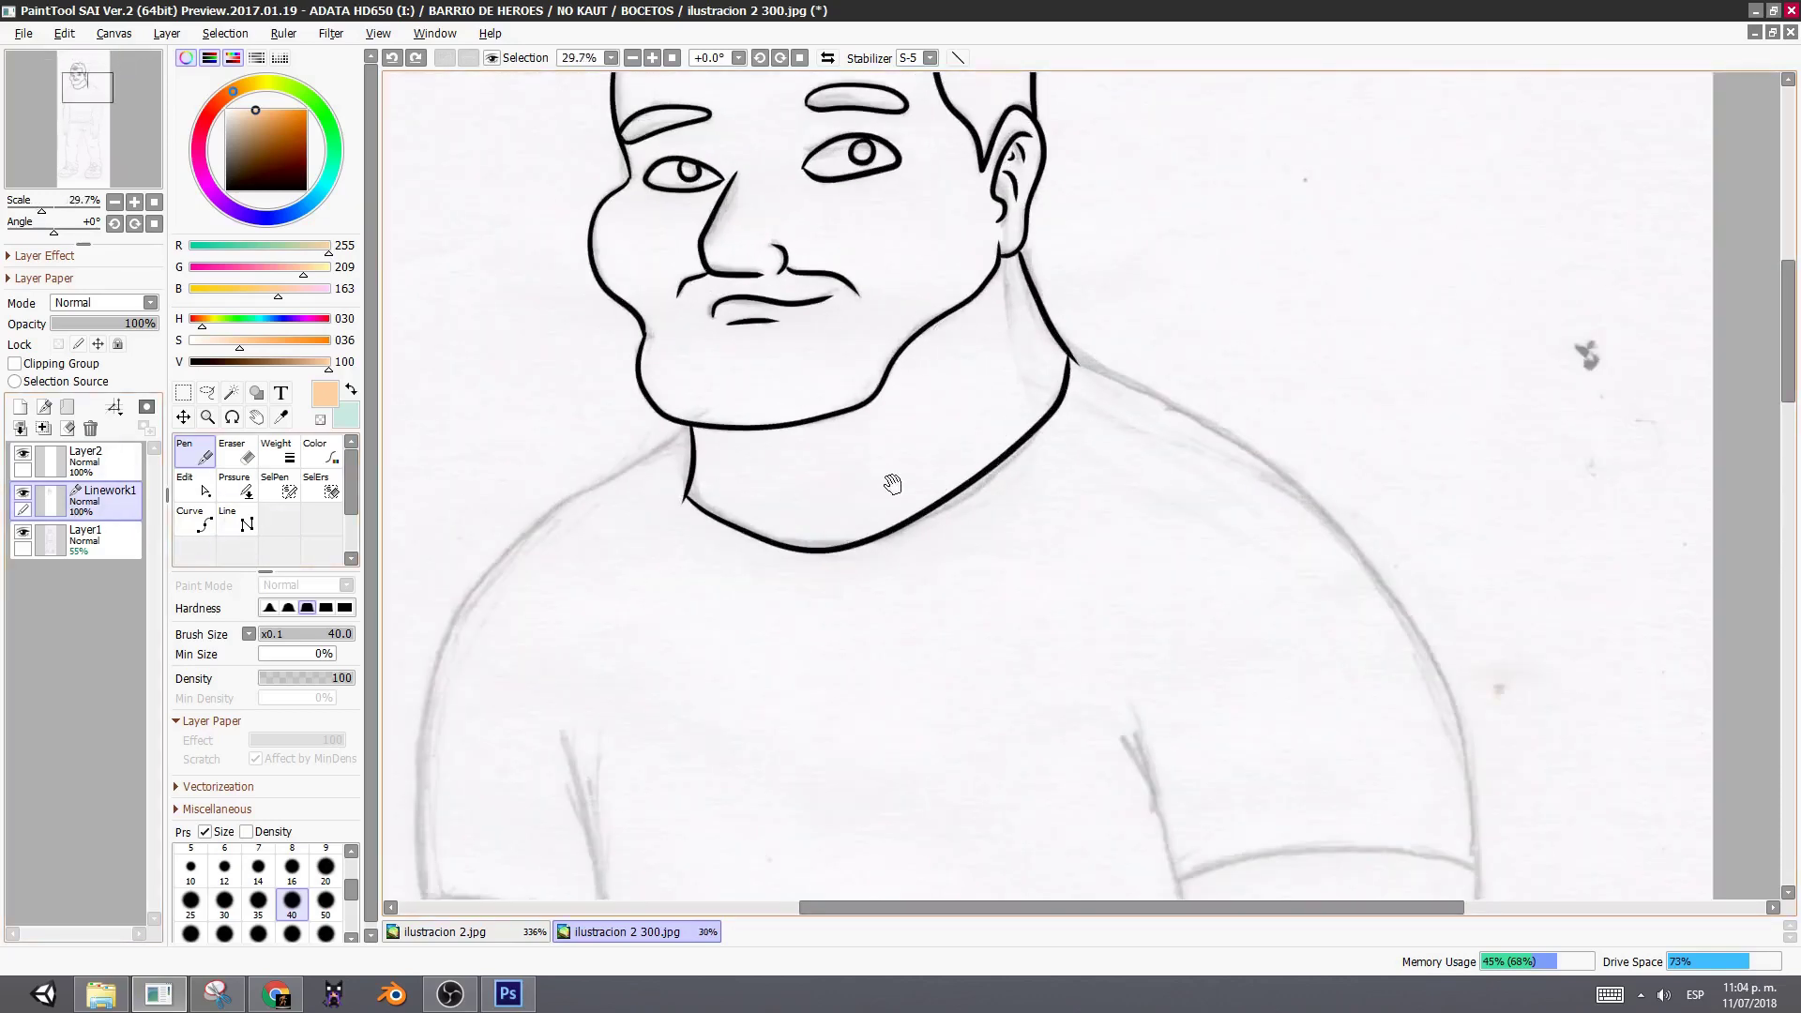
{"action": "left_click_drag", "start_coordinate": [892, 484], "coordinate": [931, 685]}
{"action": "left_click_drag", "start_coordinate": [1182, 558], "coordinate": [1318, 582]}
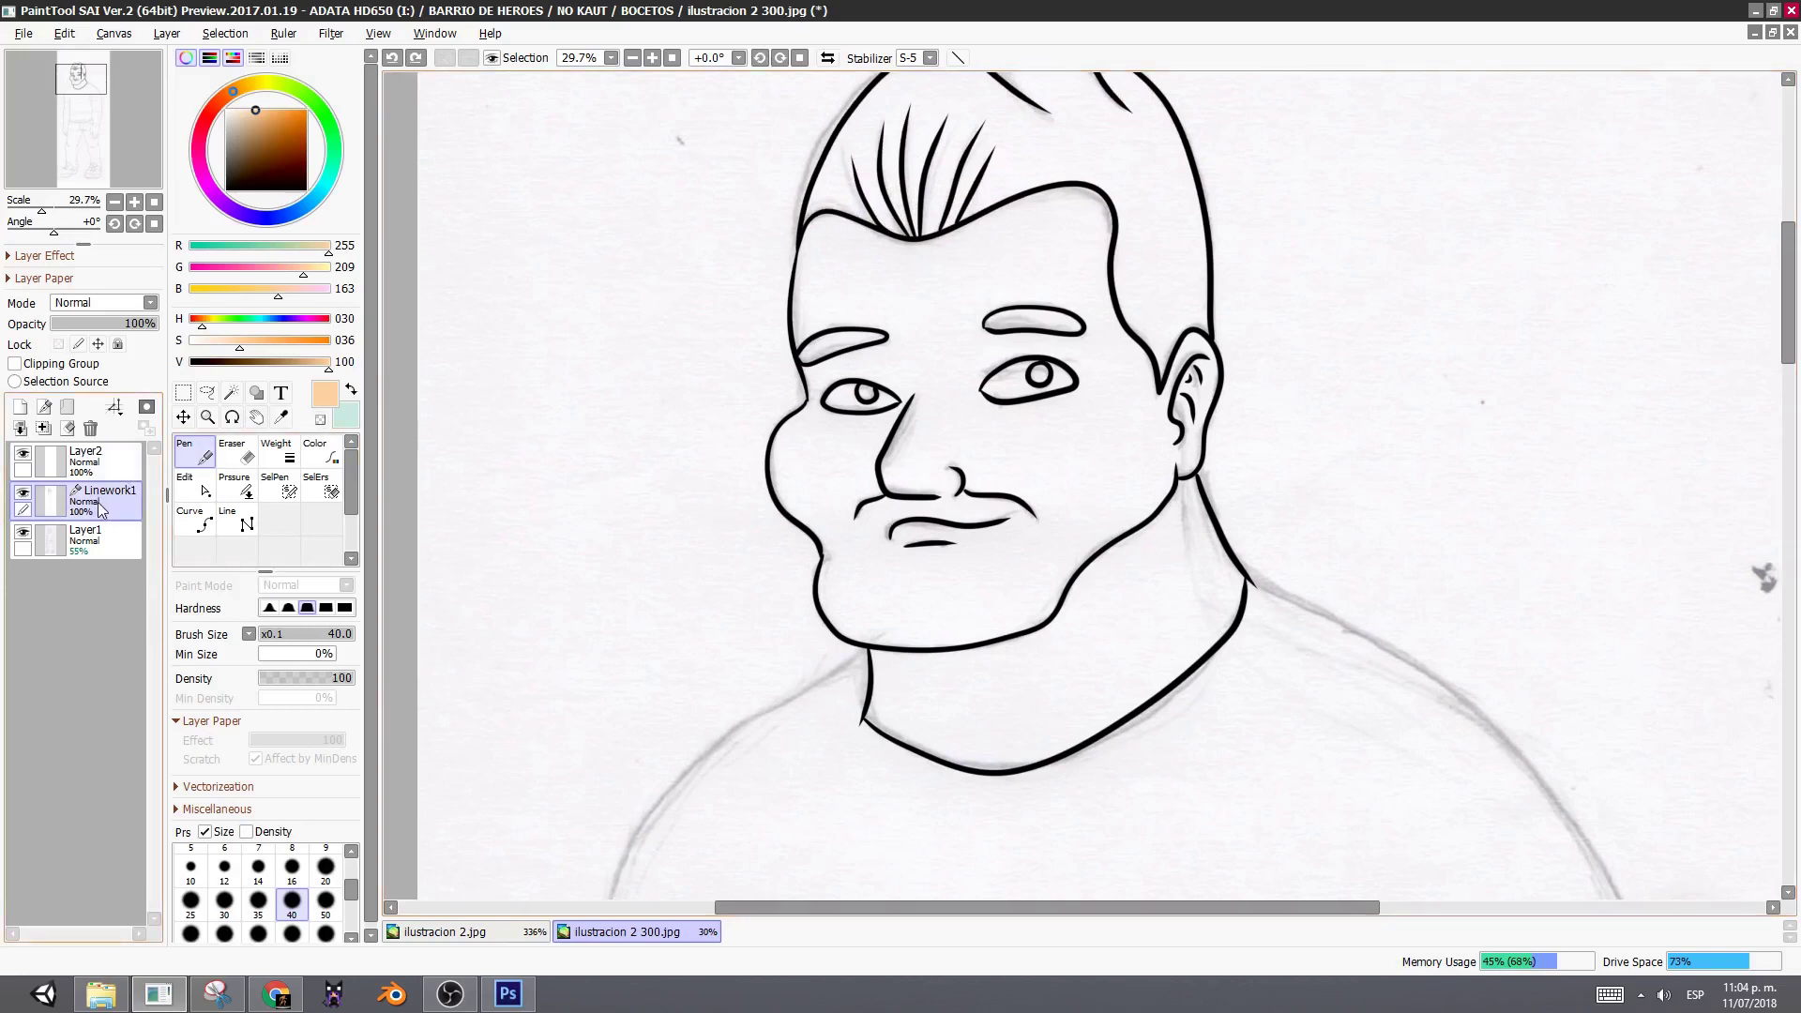
{"action": "left_click", "coordinate": [240, 488]}
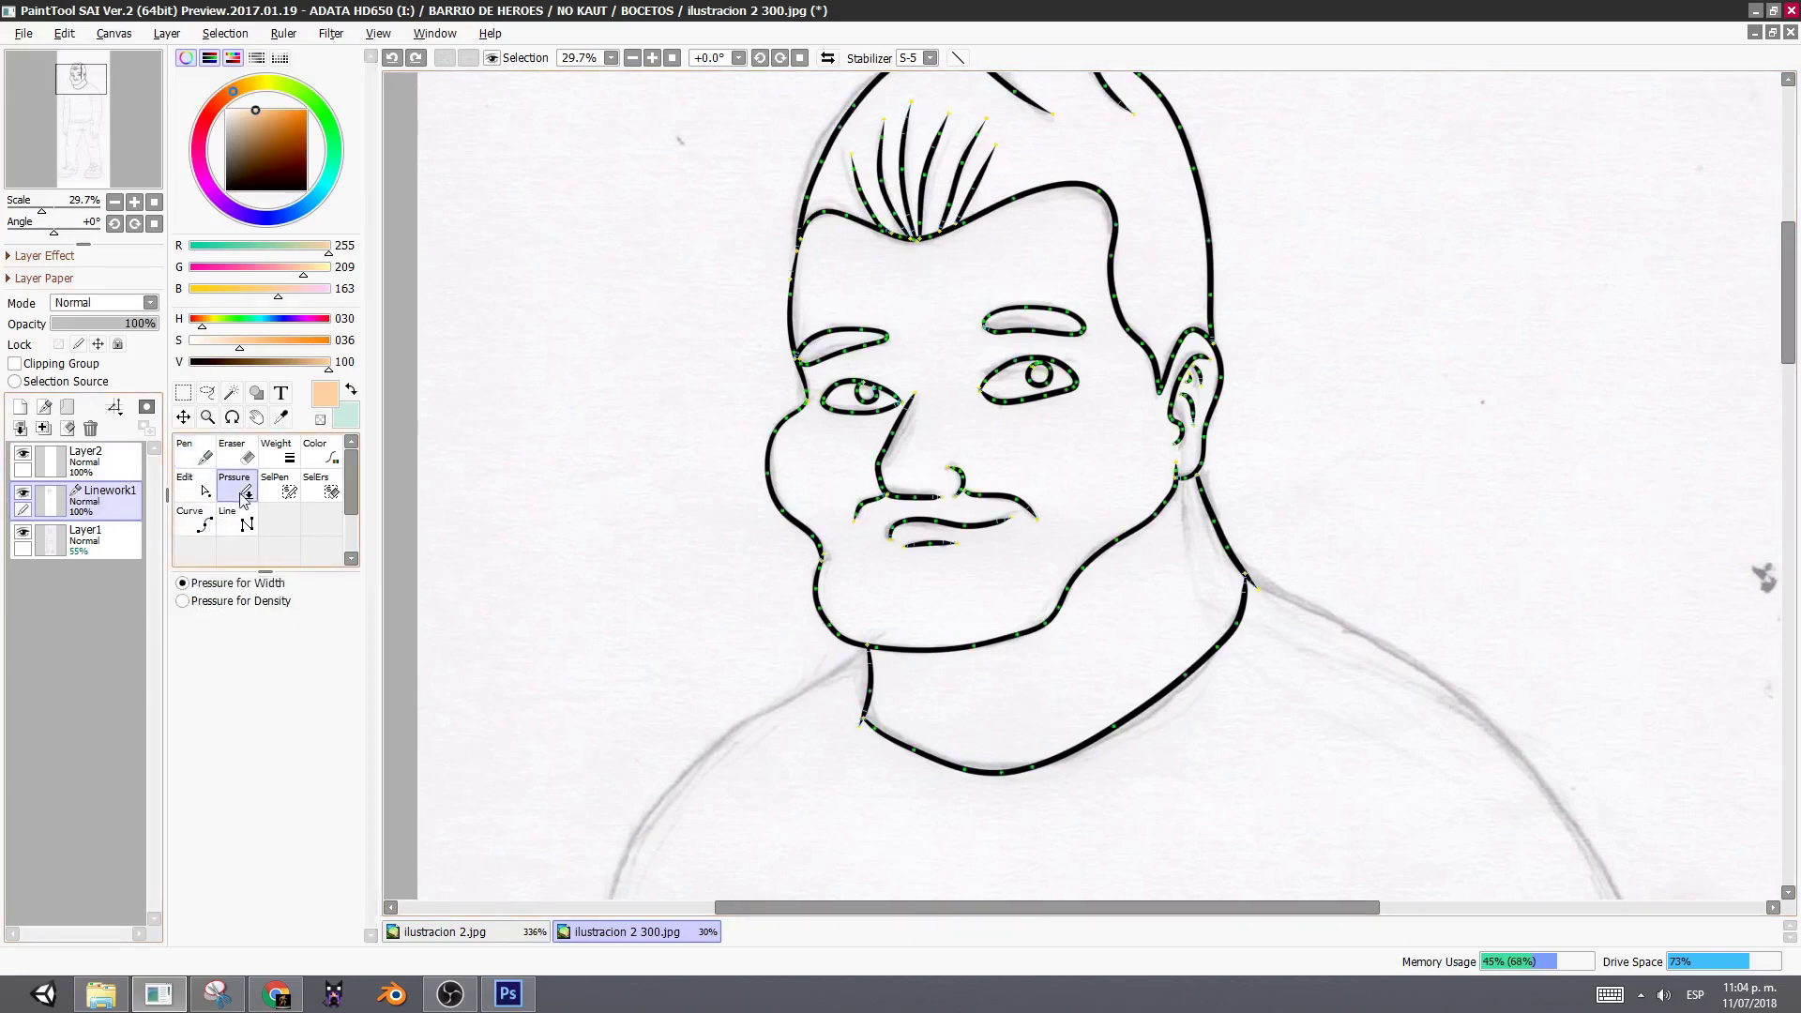
{"action": "scroll", "coordinate": [985, 525], "scroll_direction": "down", "scroll_amount": 1}
{"action": "scroll", "coordinate": [984, 526], "scroll_direction": "right", "scroll_amount": 1}
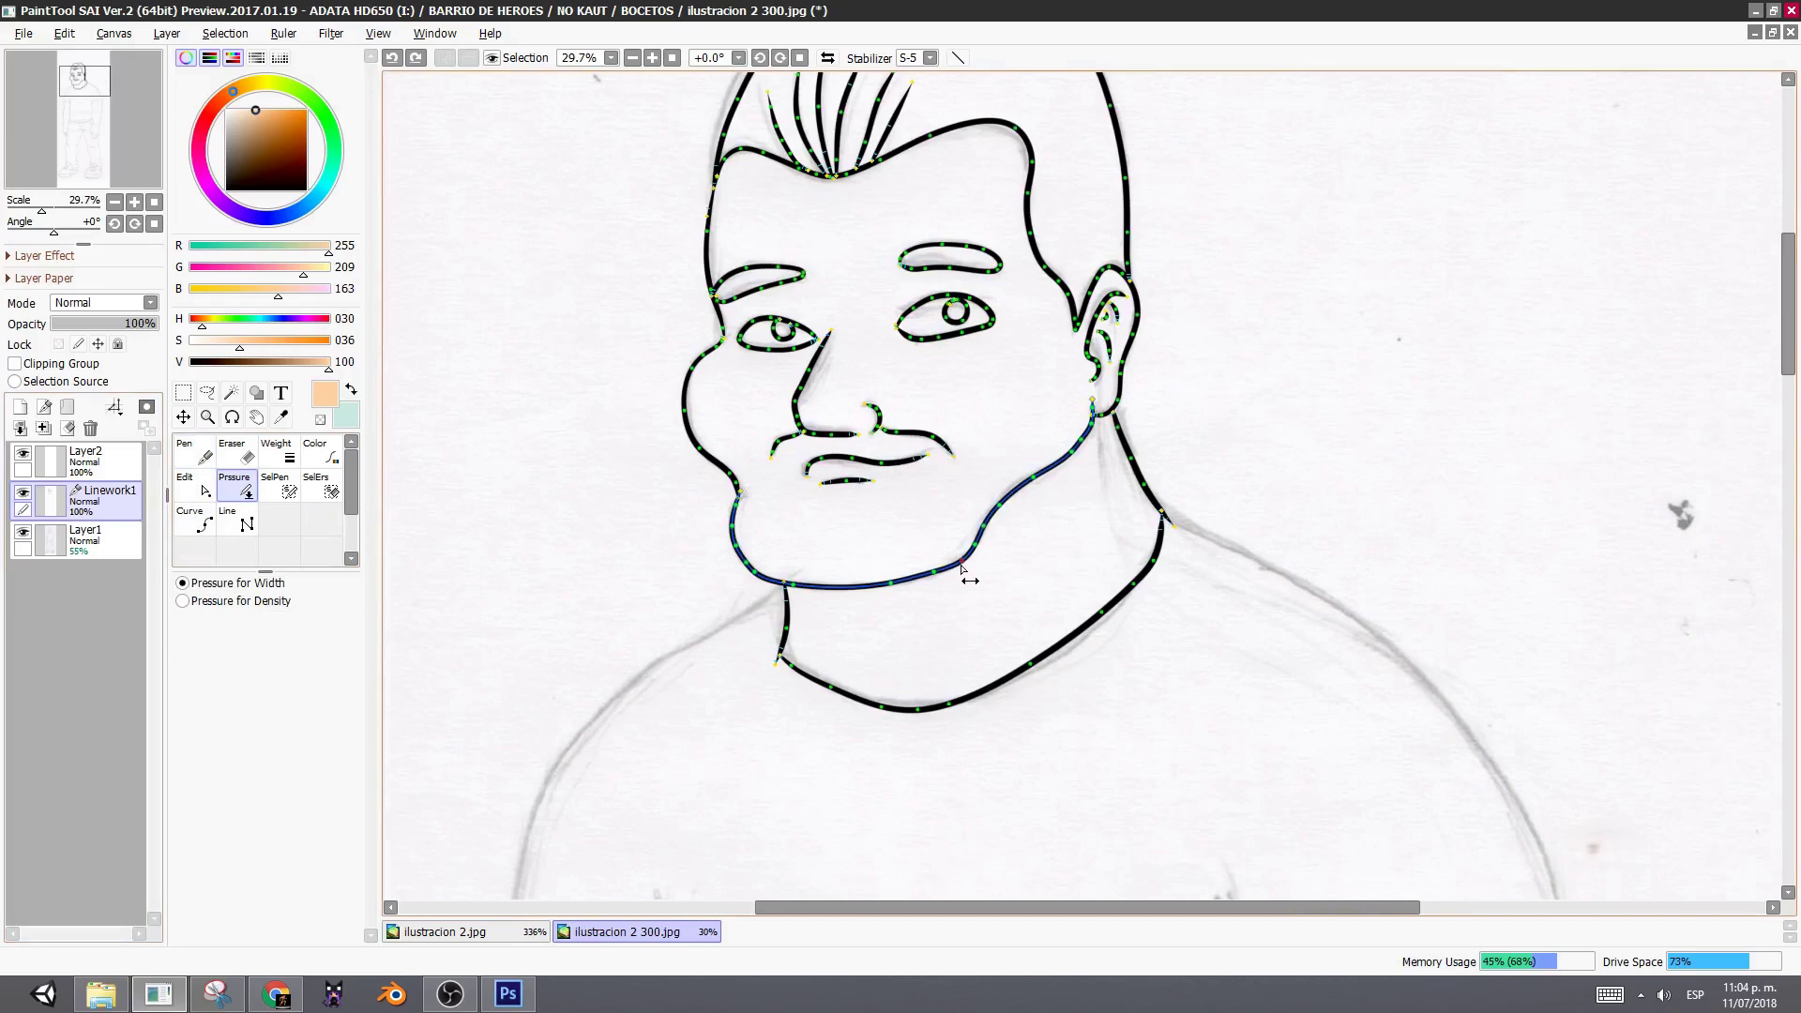
{"action": "left_click_drag", "start_coordinate": [975, 562], "coordinate": [1031, 515]}
{"action": "left_click_drag", "start_coordinate": [891, 582], "coordinate": [938, 580]}
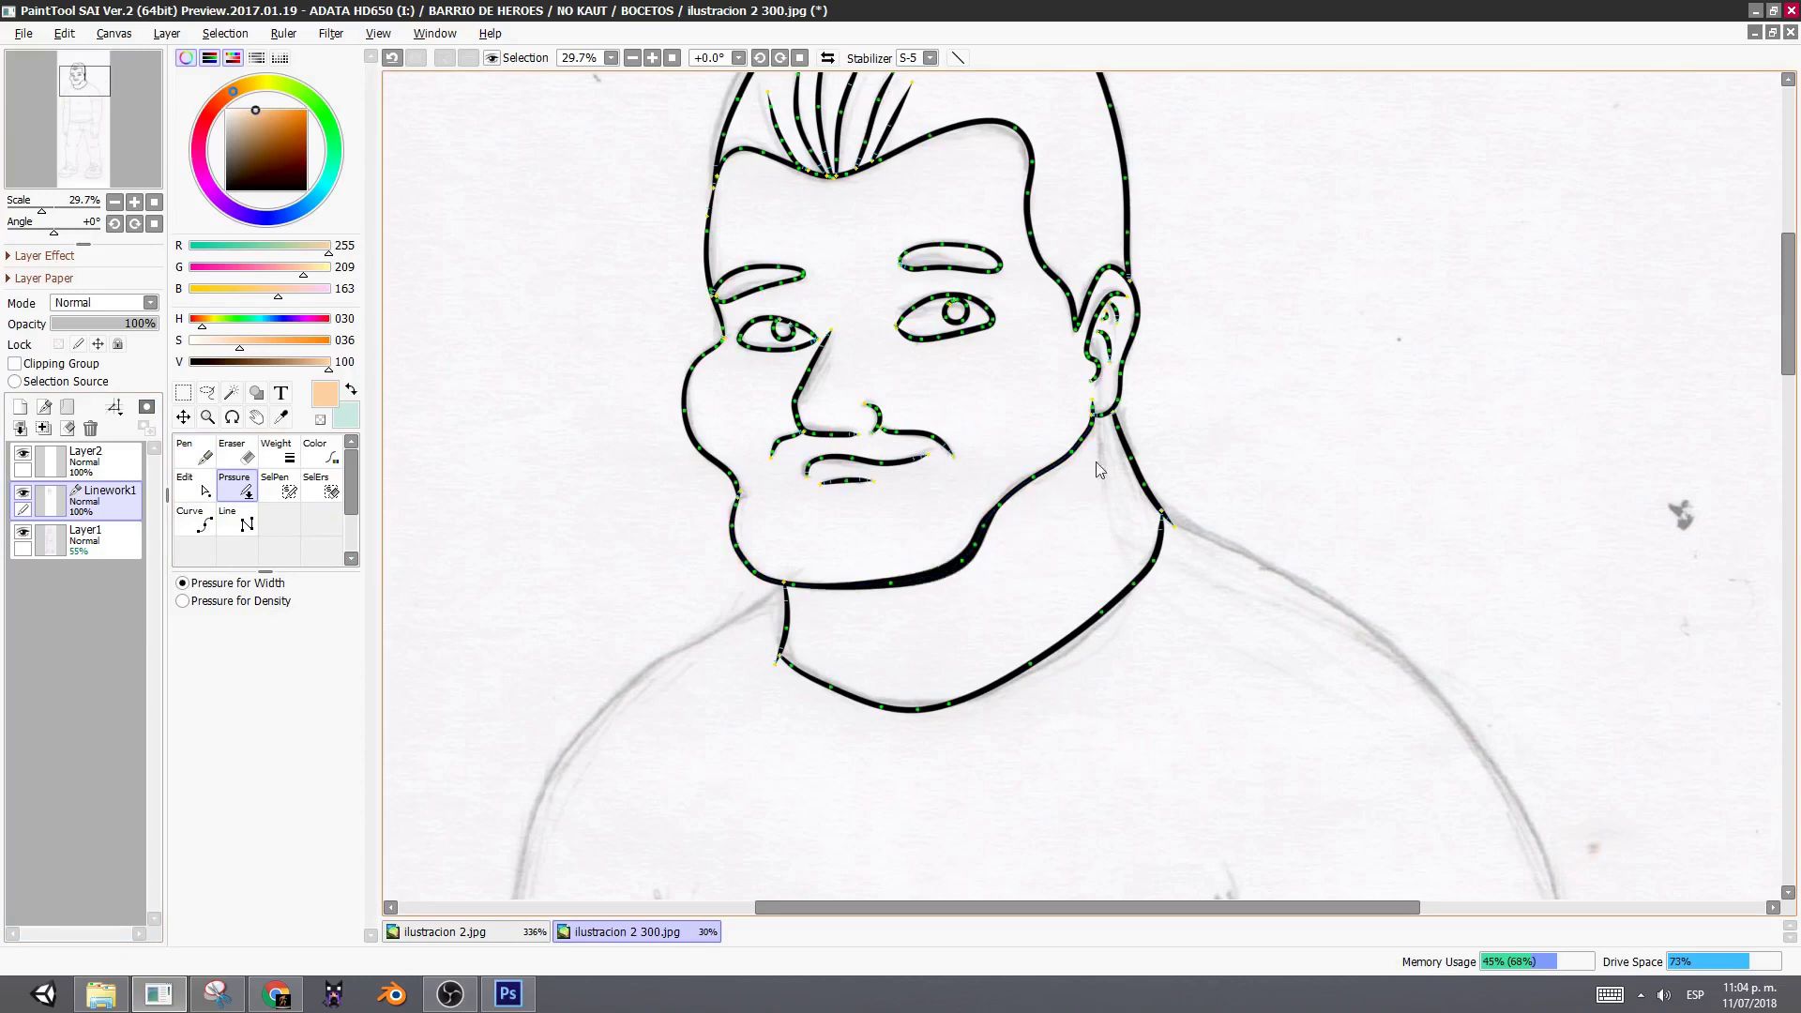
{"action": "mouse_move", "coordinate": [1095, 427]}
{"action": "left_mouse_down"}
{"action": "mouse_move", "coordinate": [1080, 456]}
{"action": "mouse_move", "coordinate": [1100, 427]}
{"action": "mouse_move", "coordinate": [1046, 442]}
{"action": "left_mouse_up"}
{"action": "left_click_drag", "start_coordinate": [1084, 442], "coordinate": [1024, 473]}
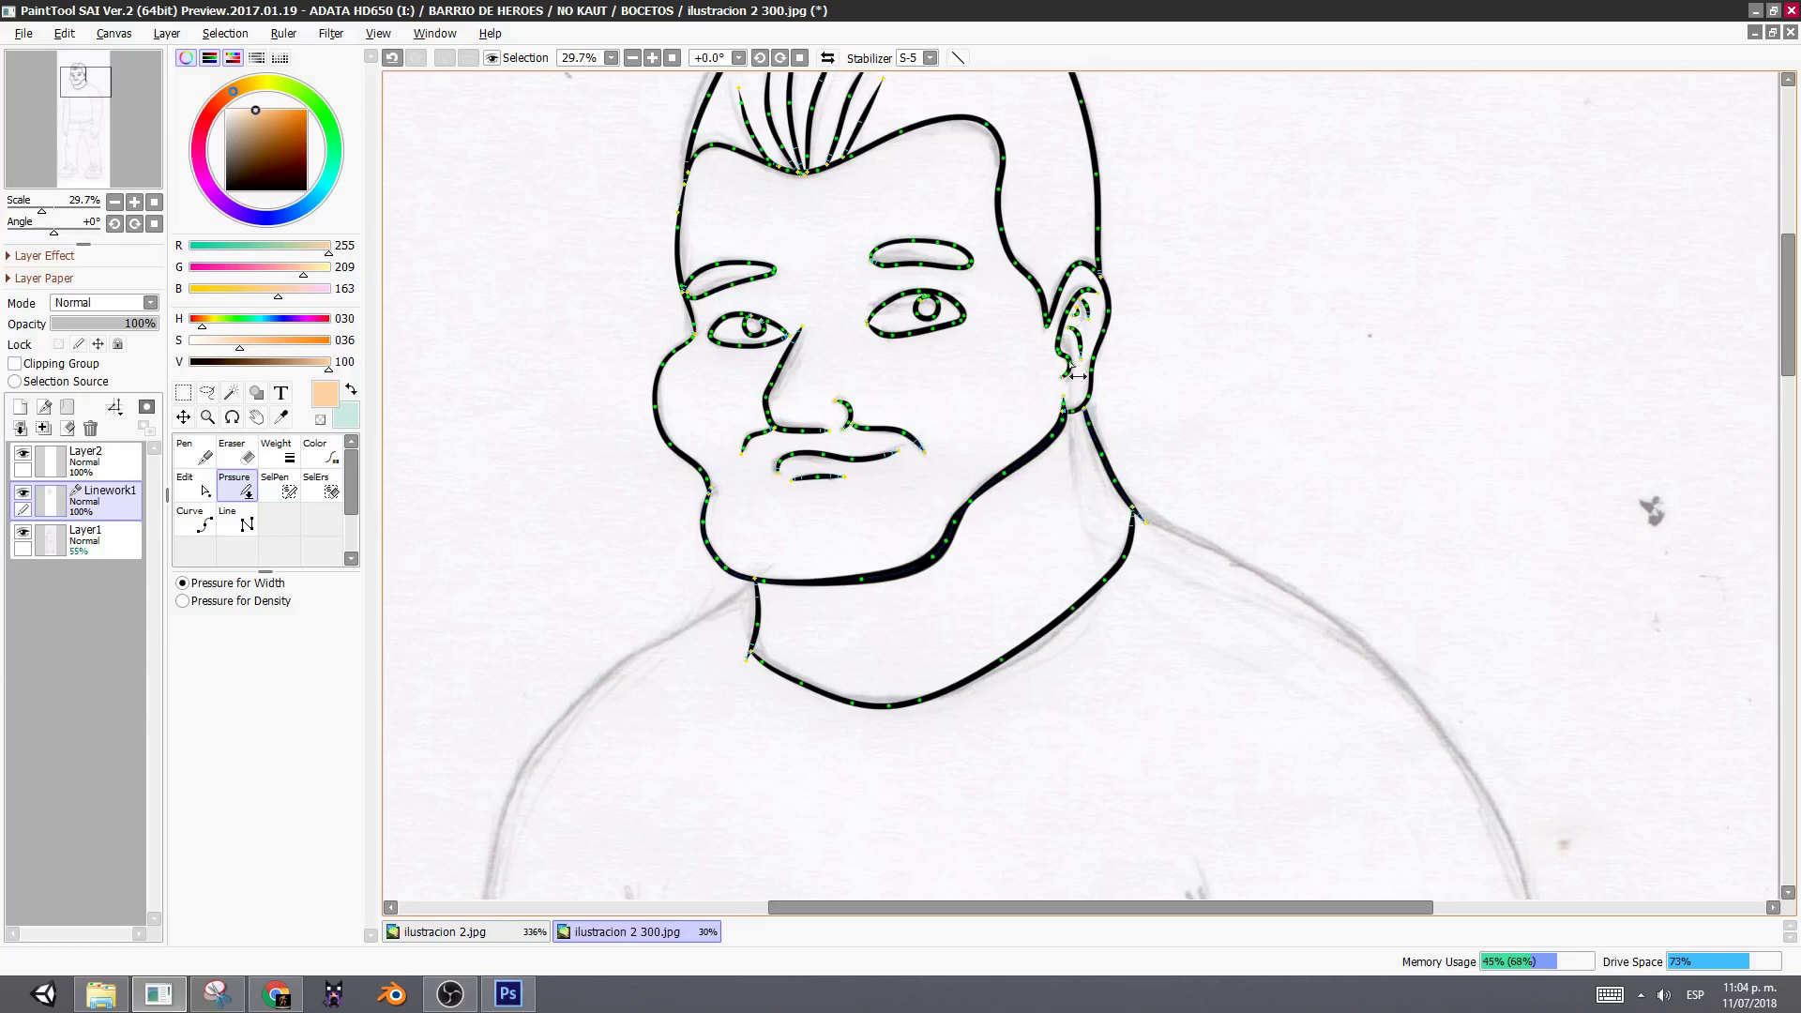
- Adjust the line width of the crease running from the nostril past the mouth corner, undoing the first attempt
{"action": "left_click_drag", "start_coordinate": [1039, 419], "coordinate": [1071, 606]}
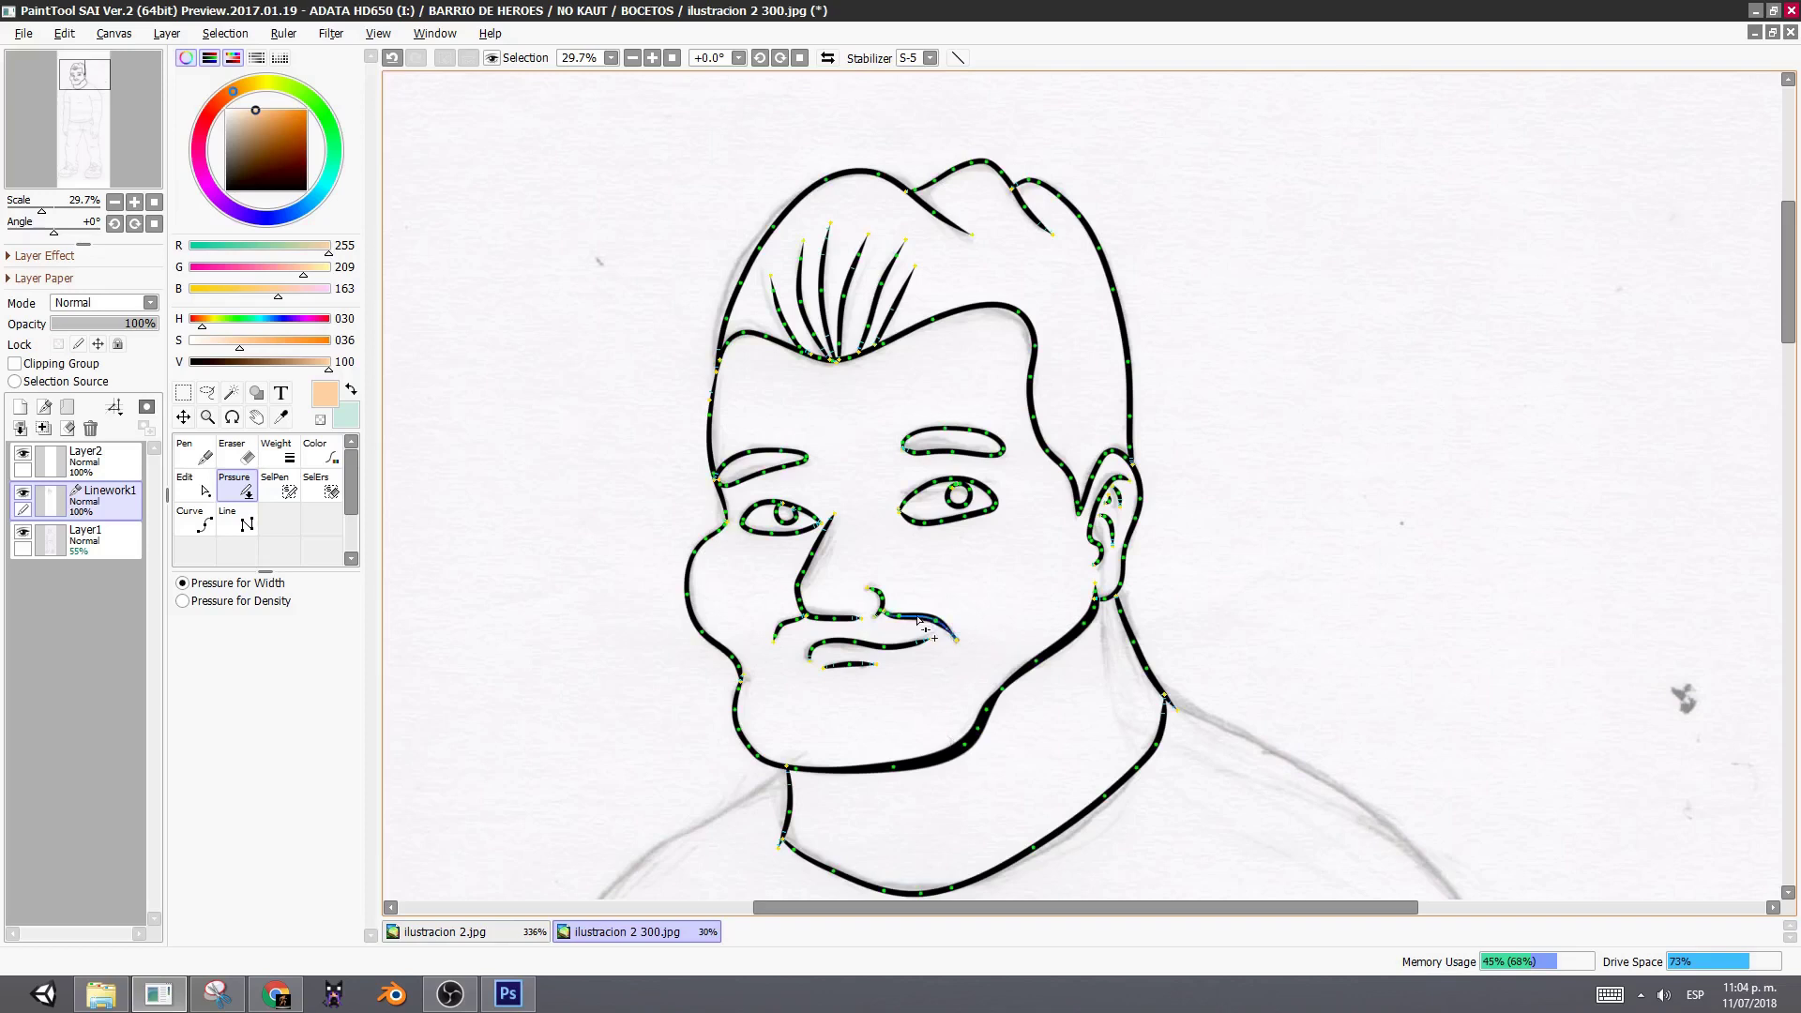
{"action": "left_click_drag", "start_coordinate": [940, 624], "coordinate": [1129, 568]}
{"action": "key", "text": "ctrl+z"}
{"action": "mouse_move", "coordinate": [958, 640]}
{"action": "left_mouse_down"}
{"action": "mouse_move", "coordinate": [1024, 637]}
{"action": "mouse_move", "coordinate": [1017, 598]}
{"action": "mouse_move", "coordinate": [908, 623]}
{"action": "left_mouse_up"}
{"action": "left_click_drag", "start_coordinate": [898, 616], "coordinate": [887, 623]}
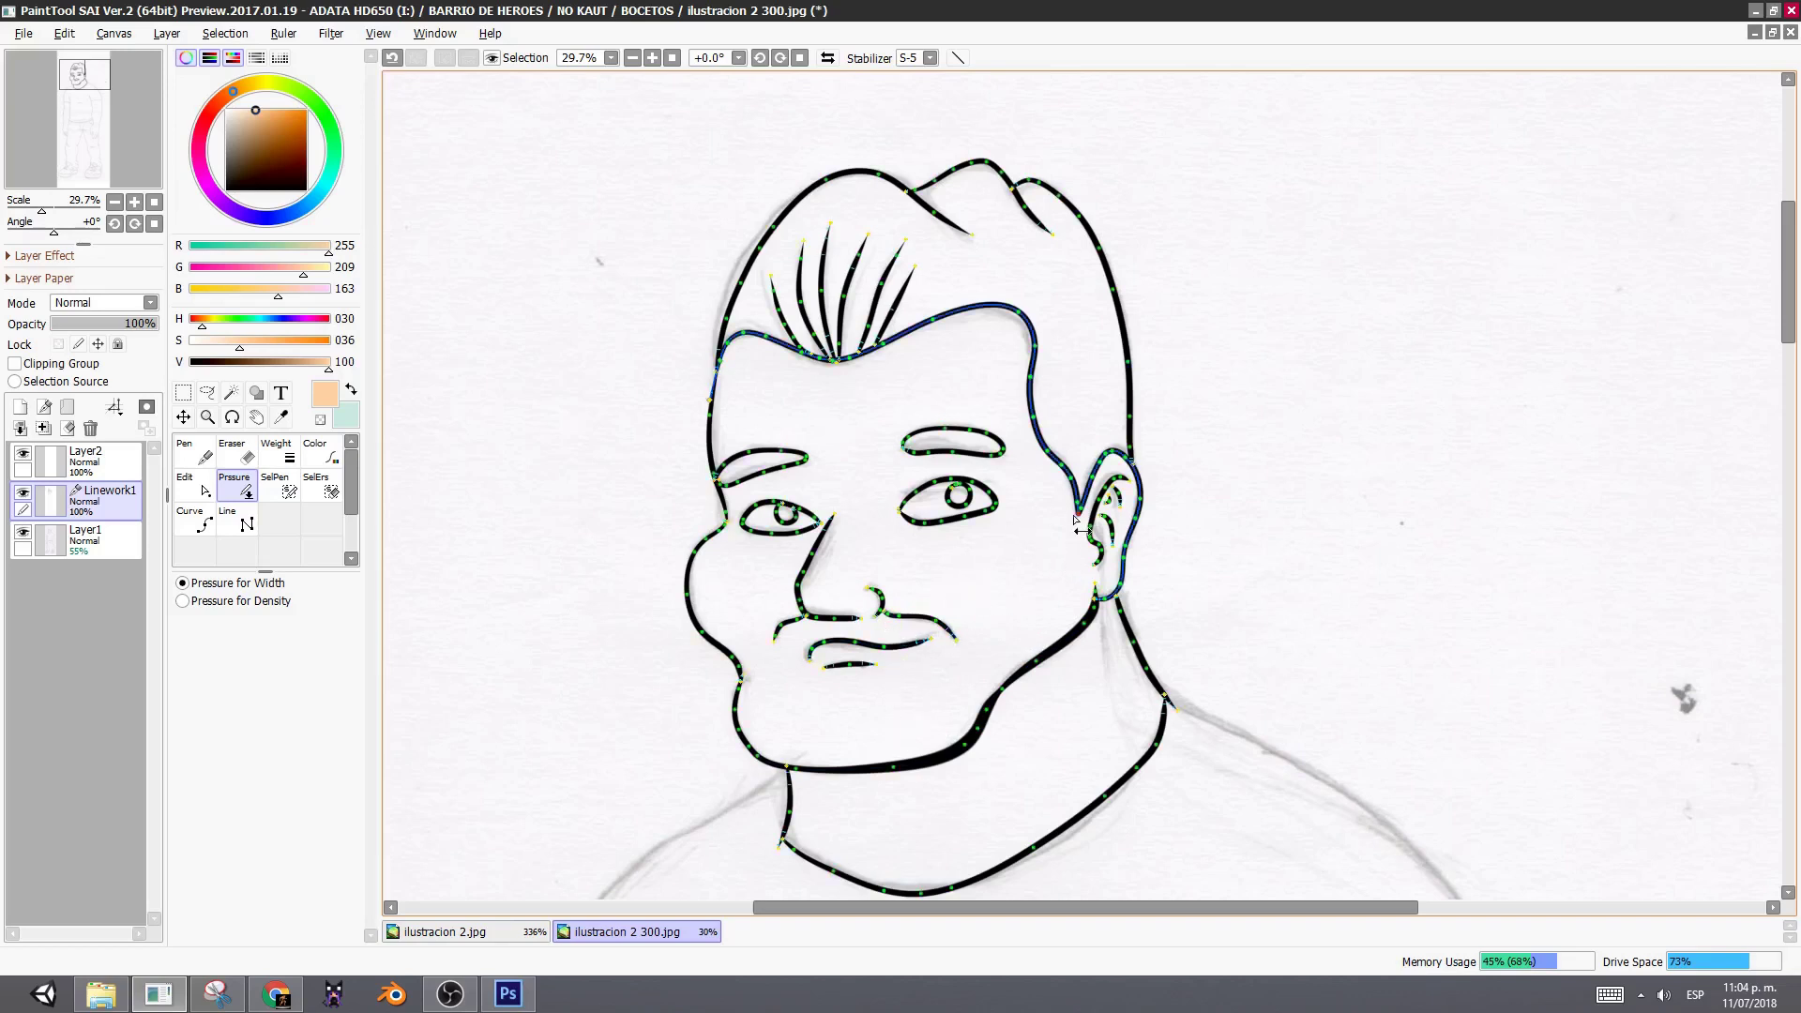
- Thin the hairline's rounded corner above the brow nearest the ear, and the cheek and jaw outline on the opposite side
{"action": "mouse_move", "coordinate": [1022, 314]}
{"action": "left_mouse_down"}
{"action": "mouse_move", "coordinate": [945, 342]}
{"action": "mouse_move", "coordinate": [969, 329]}
{"action": "left_mouse_up"}
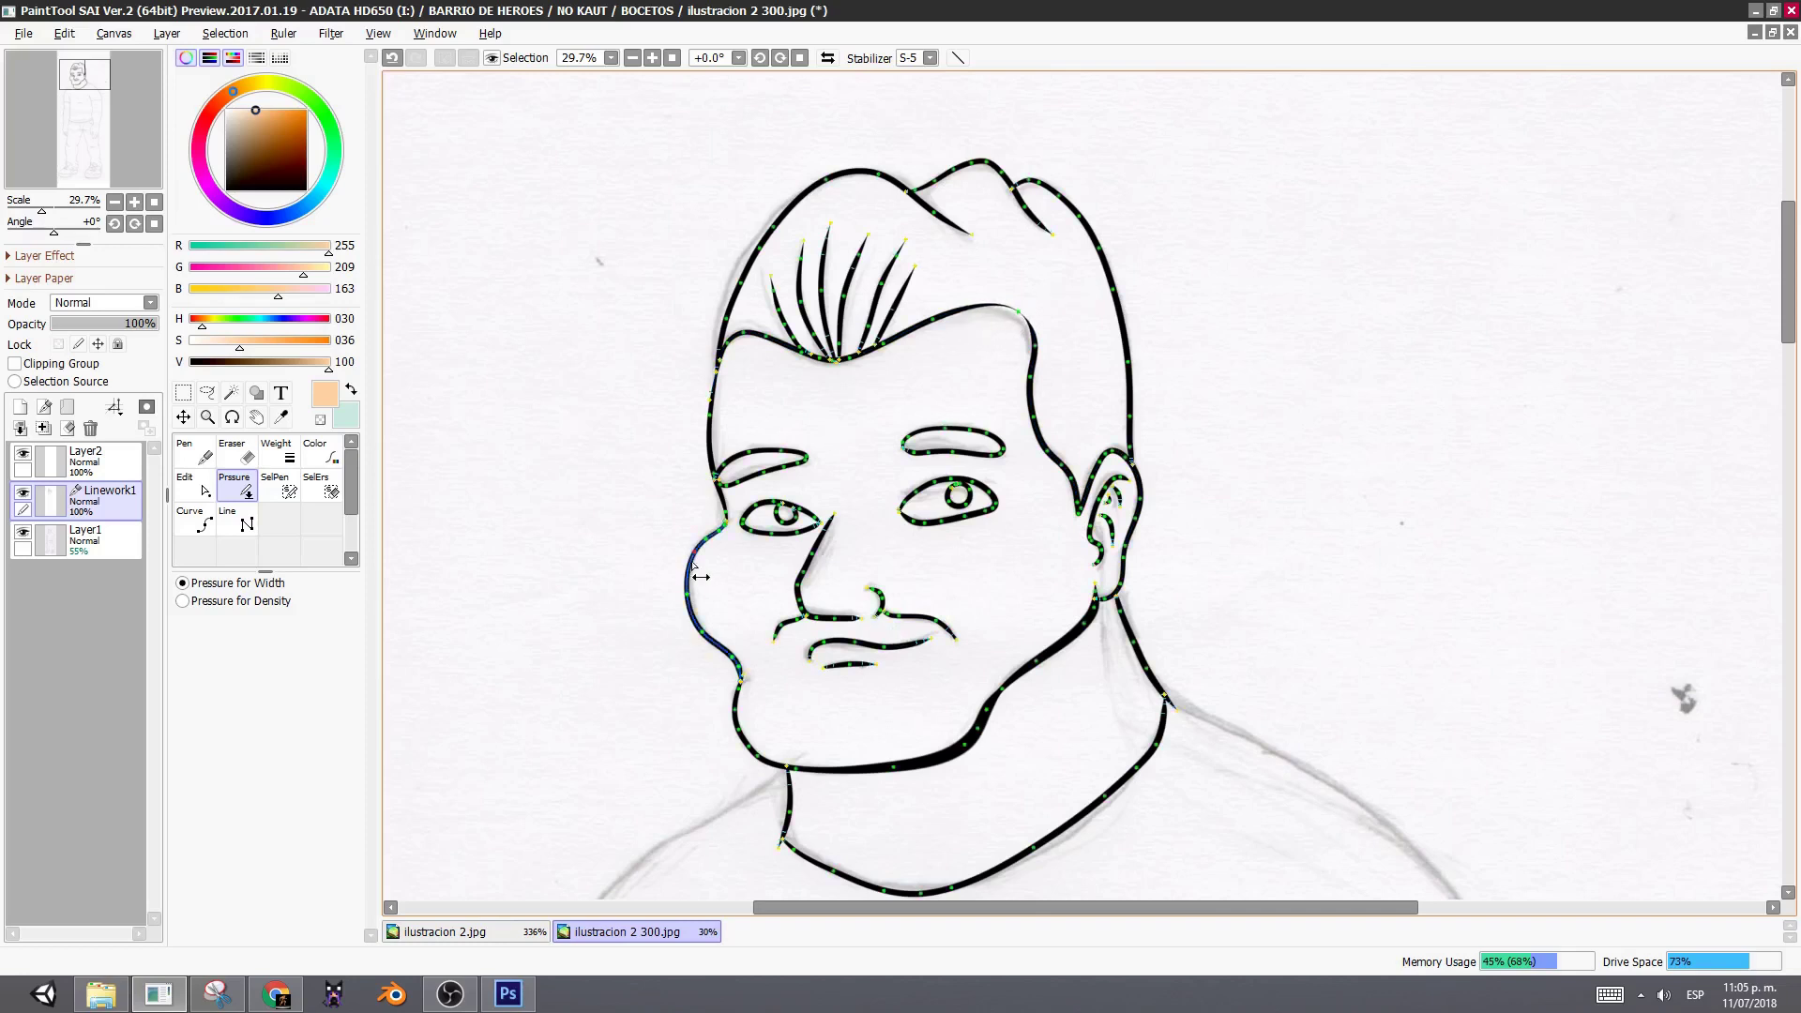
{"action": "mouse_move", "coordinate": [690, 595]}
{"action": "left_mouse_down"}
{"action": "mouse_move", "coordinate": [715, 586]}
{"action": "mouse_move", "coordinate": [654, 607]}
{"action": "mouse_move", "coordinate": [686, 561]}
{"action": "mouse_move", "coordinate": [666, 565]}
{"action": "left_mouse_up"}
{"action": "left_click_drag", "start_coordinate": [705, 635], "coordinate": [664, 657]}
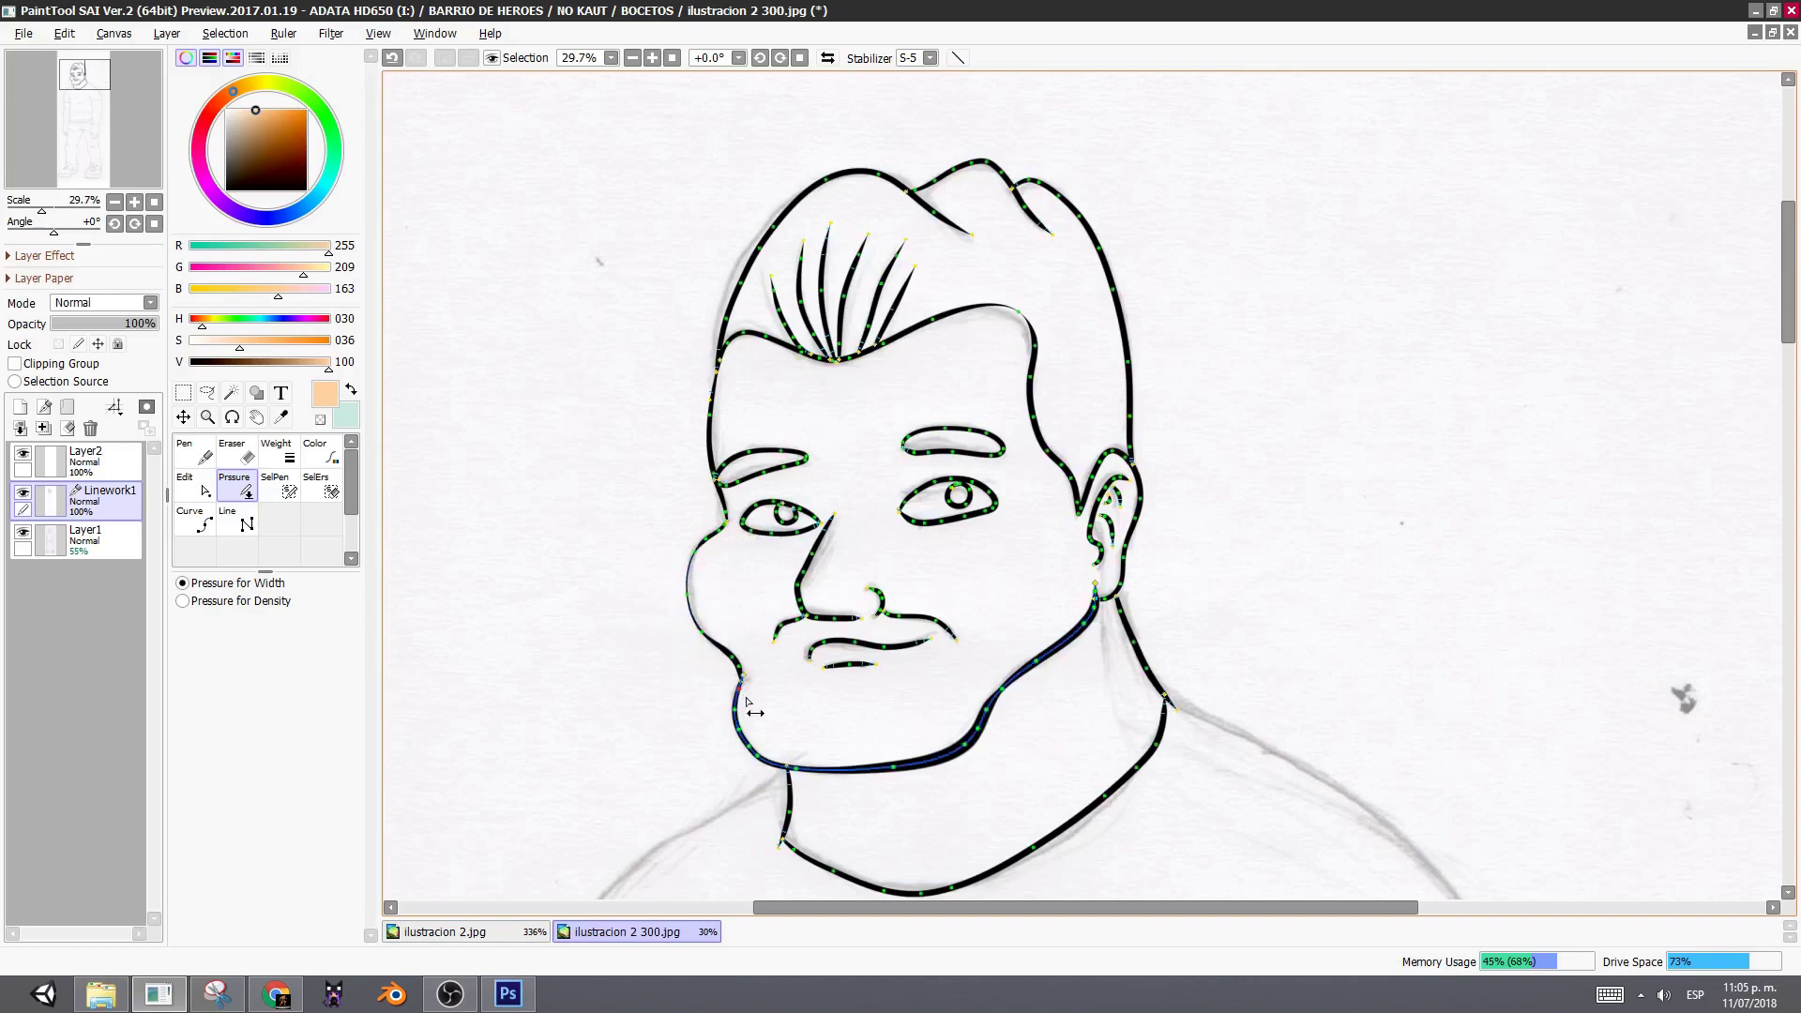
{"action": "left_click_drag", "start_coordinate": [735, 713], "coordinate": [733, 780]}
{"action": "left_click_drag", "start_coordinate": [894, 699], "coordinate": [1000, 583]}
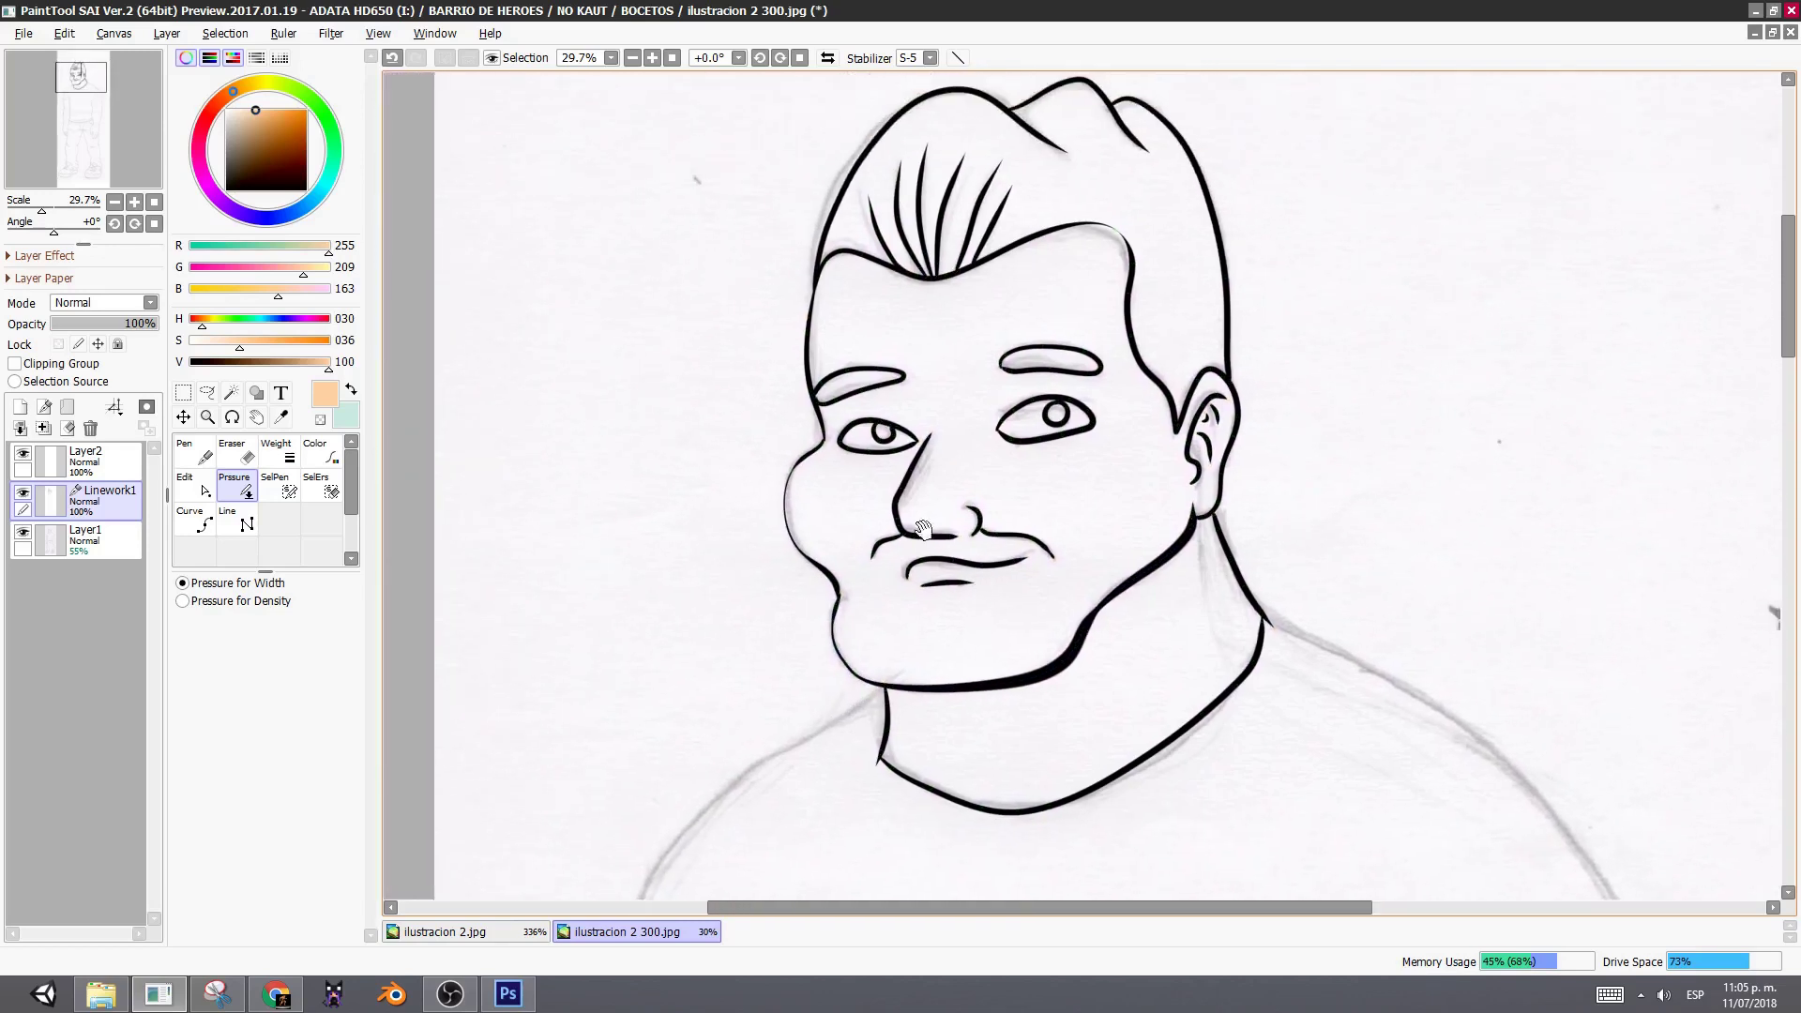
{"action": "left_click_drag", "start_coordinate": [927, 474], "coordinate": [970, 620]}
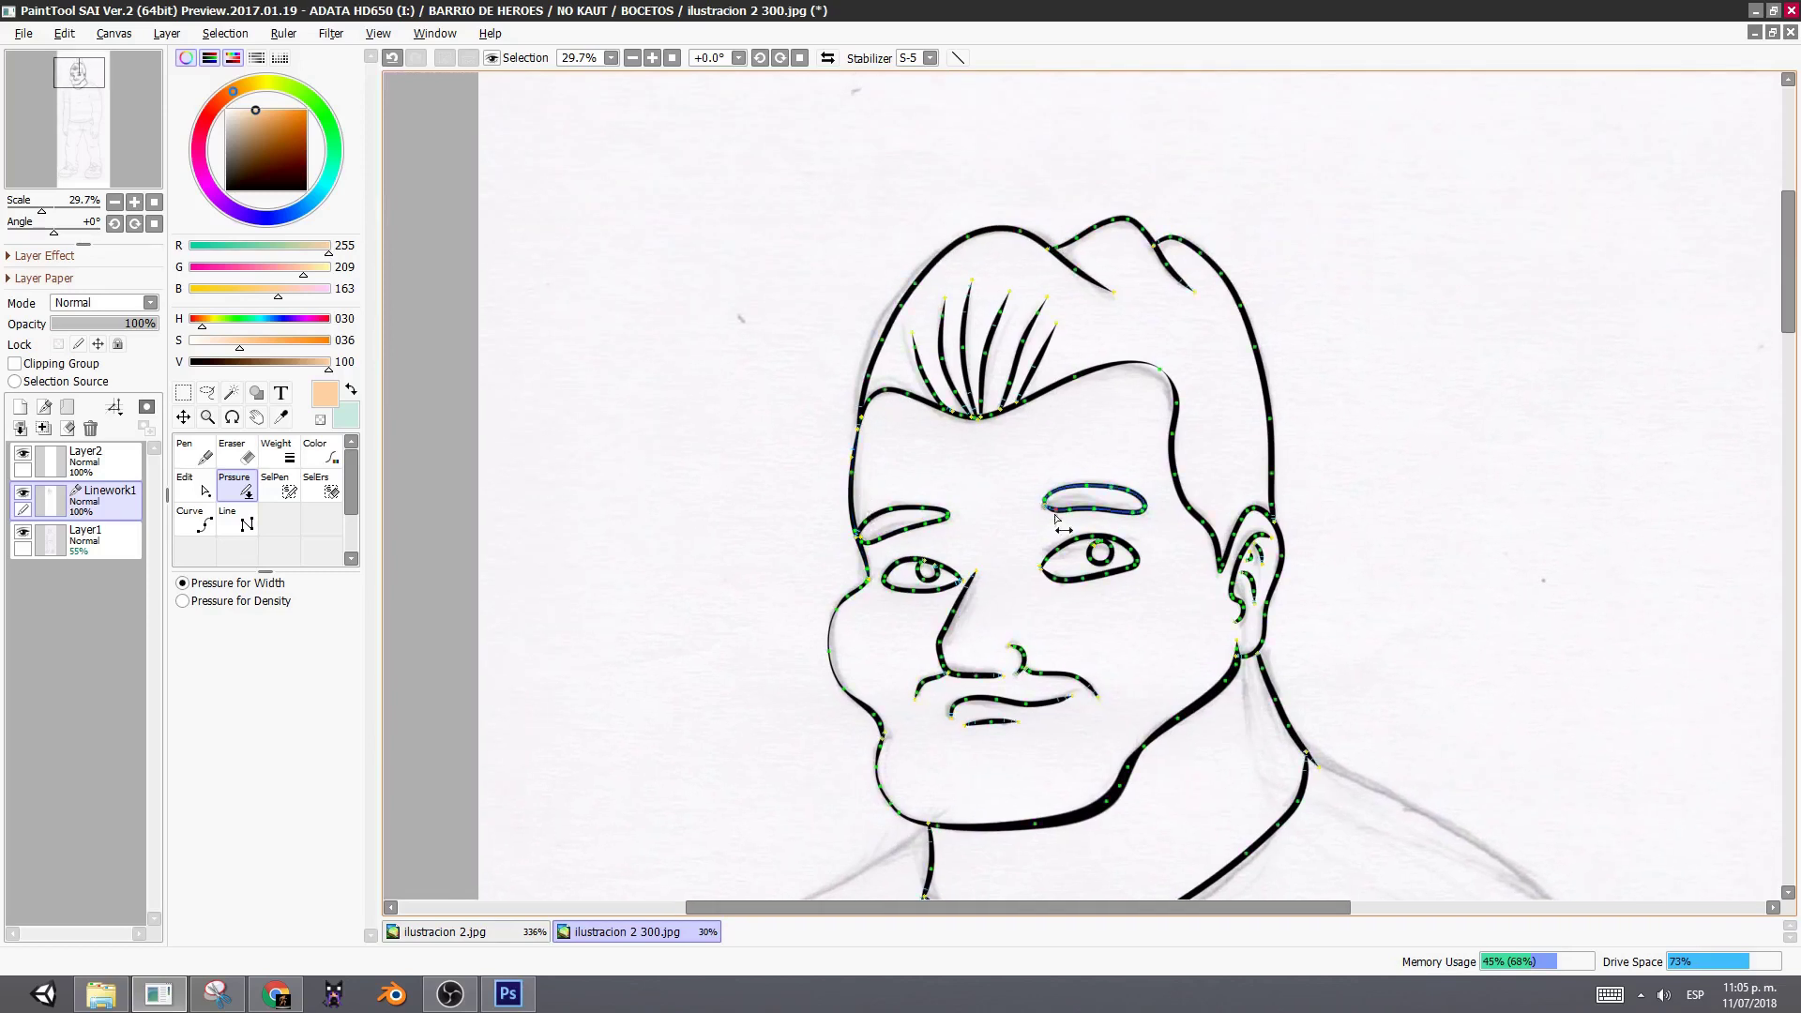
{"action": "left_click_drag", "start_coordinate": [1024, 623], "coordinate": [1038, 440]}
{"action": "left_click_drag", "start_coordinate": [1153, 323], "coordinate": [1076, 399]}
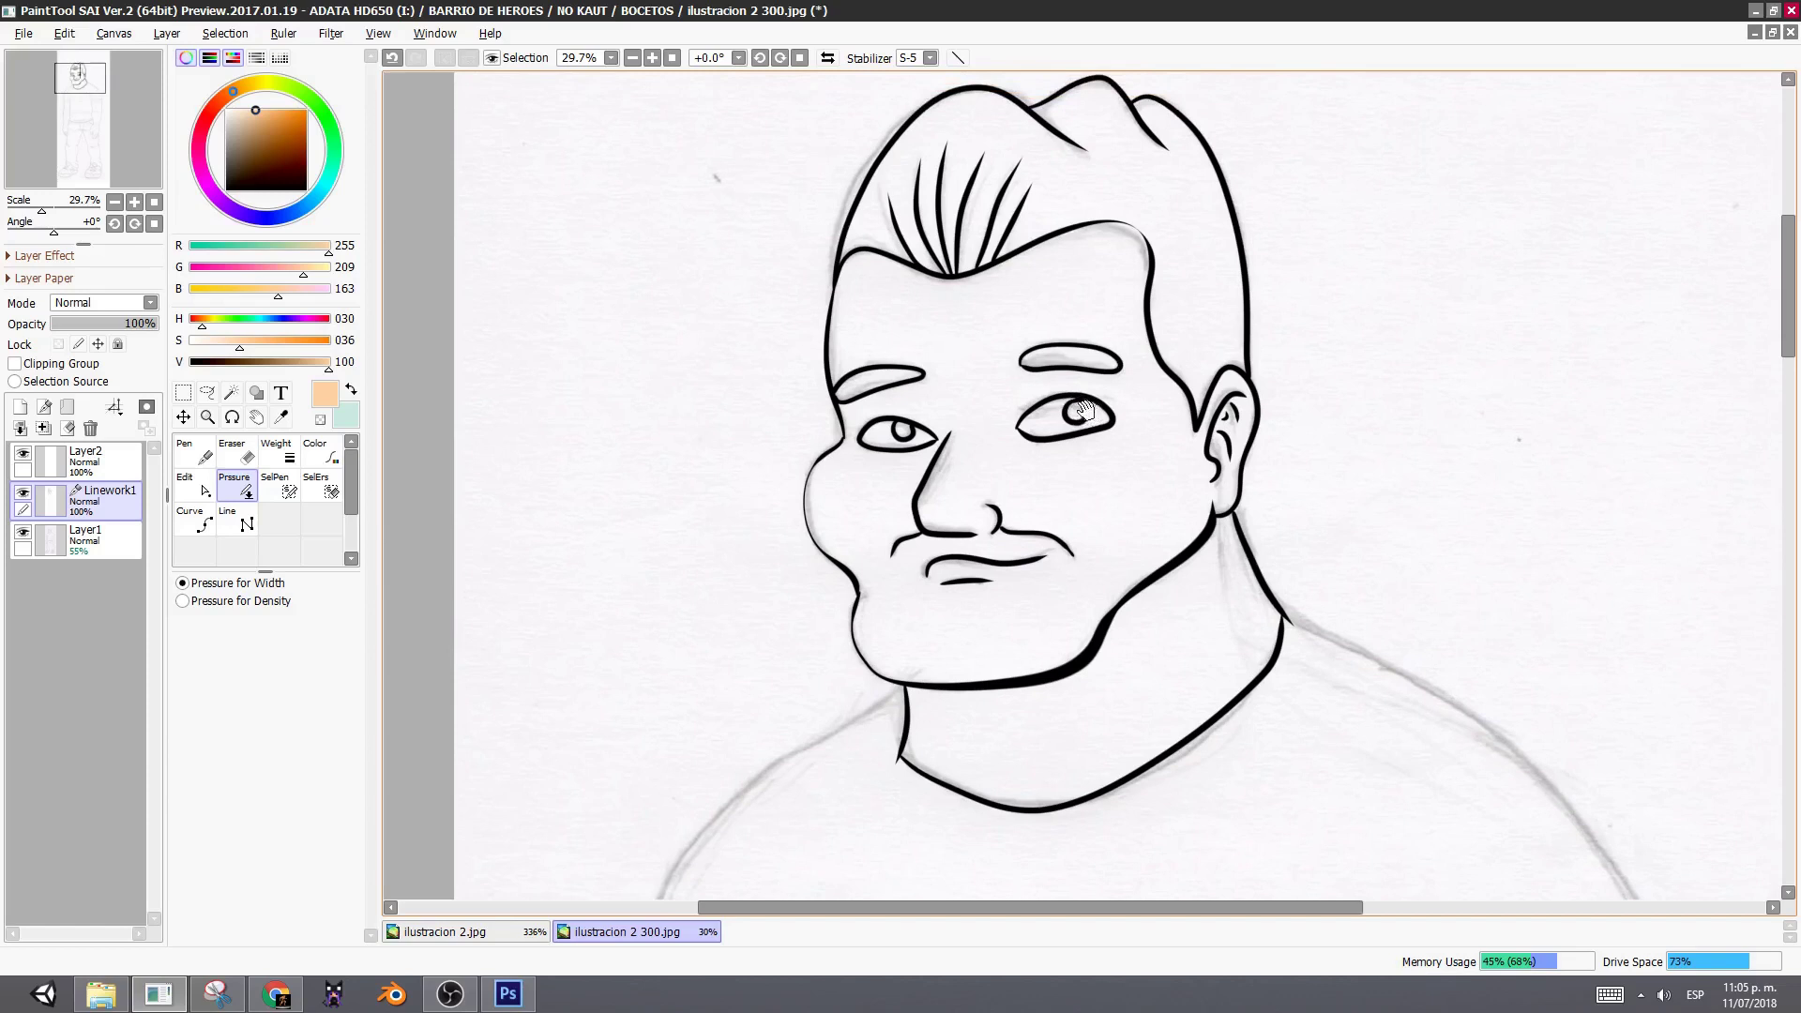
{"action": "left_click_drag", "start_coordinate": [1187, 427], "coordinate": [1213, 391]}
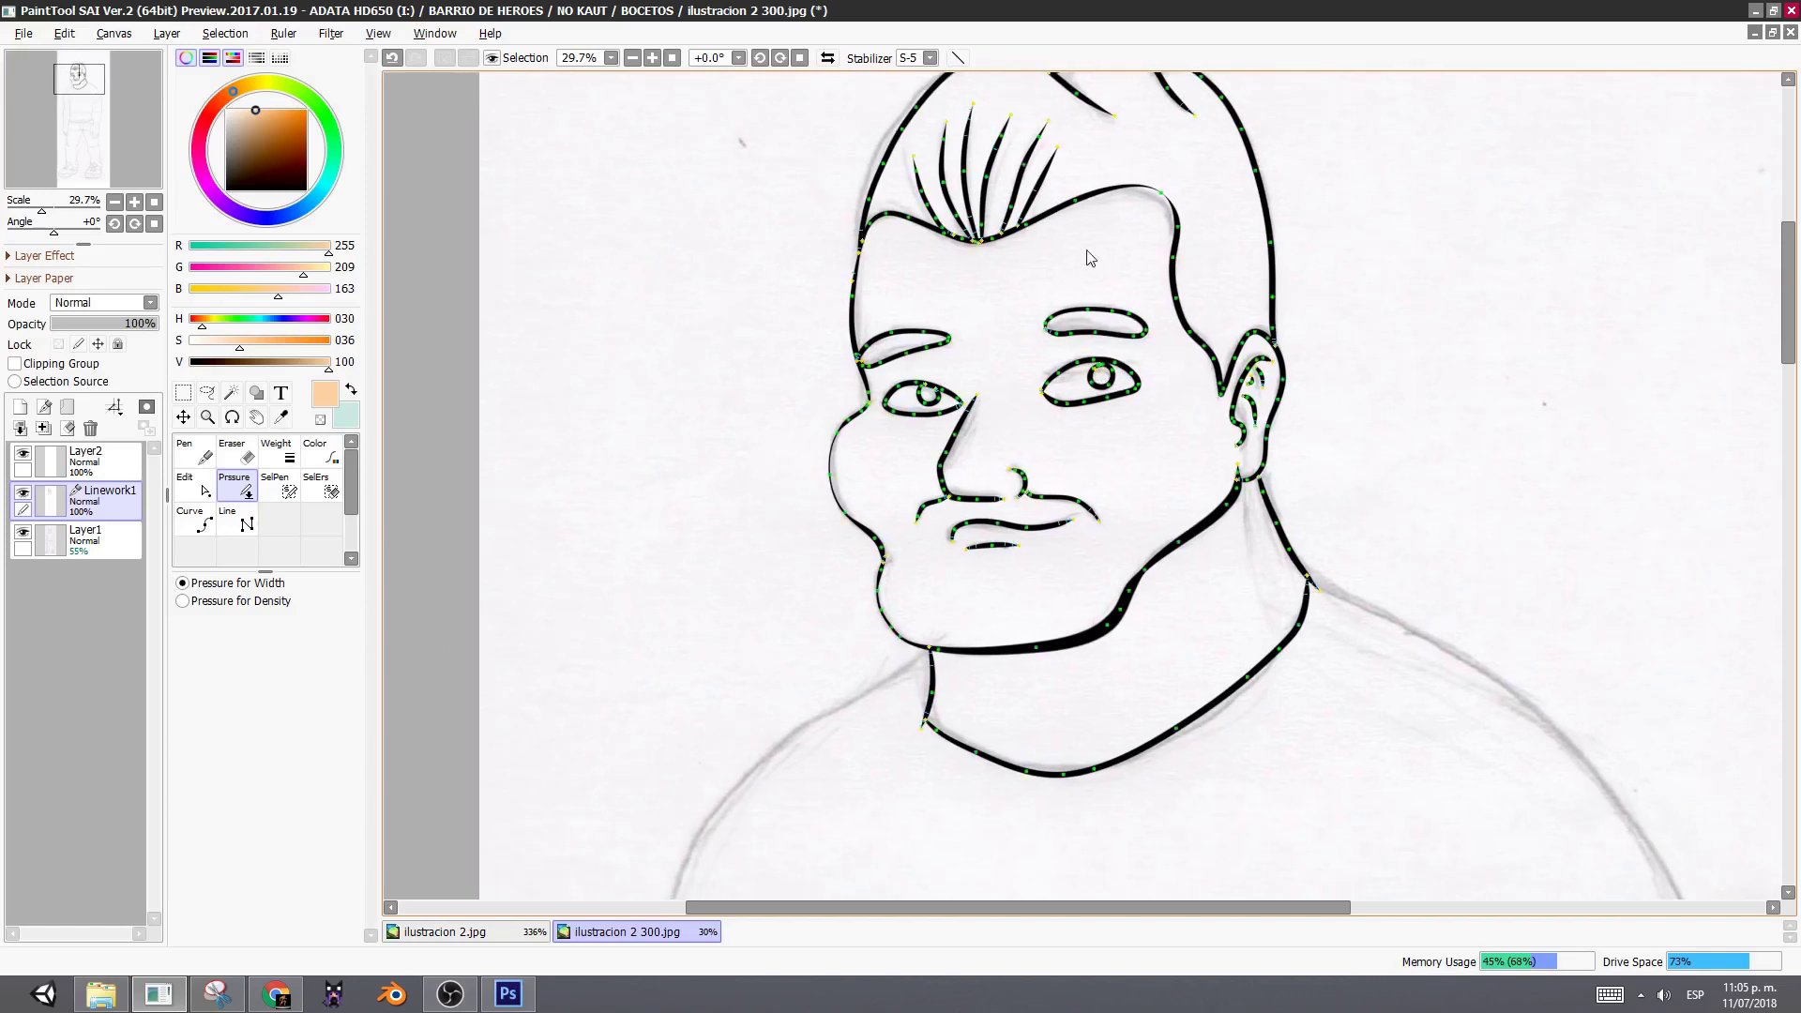
{"action": "left_click_drag", "start_coordinate": [1066, 546], "coordinate": [1021, 594]}
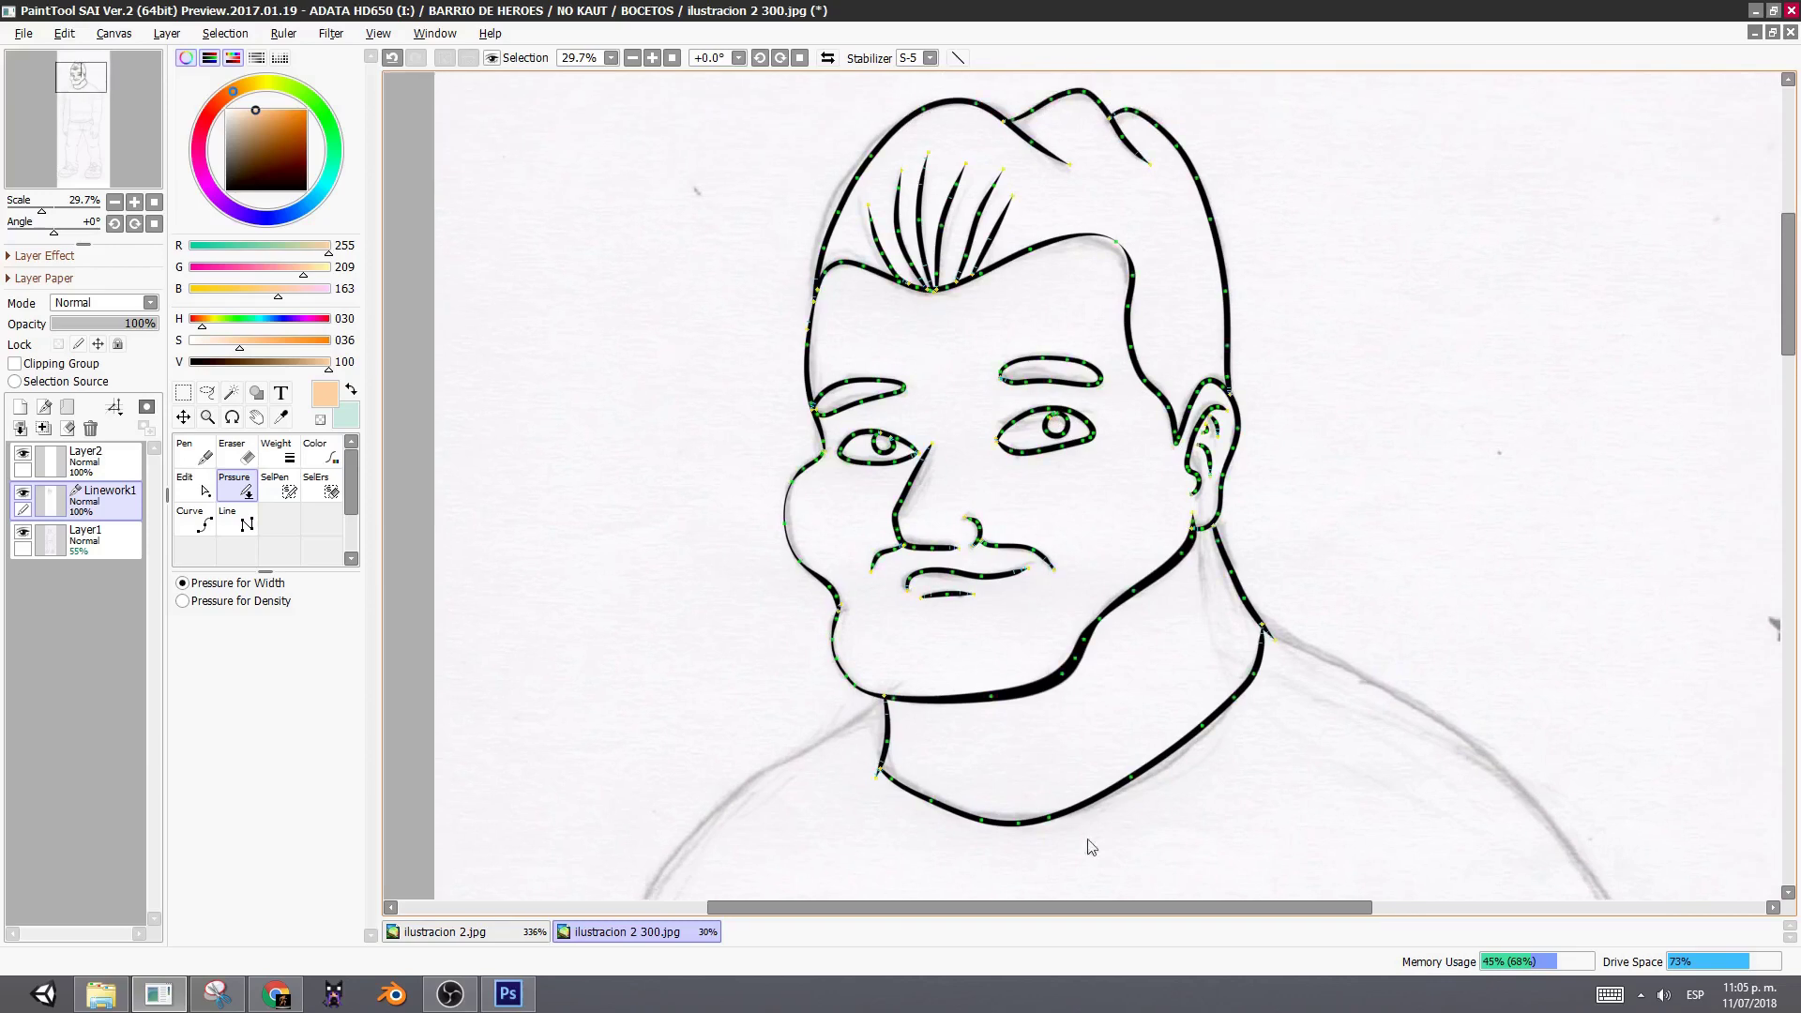